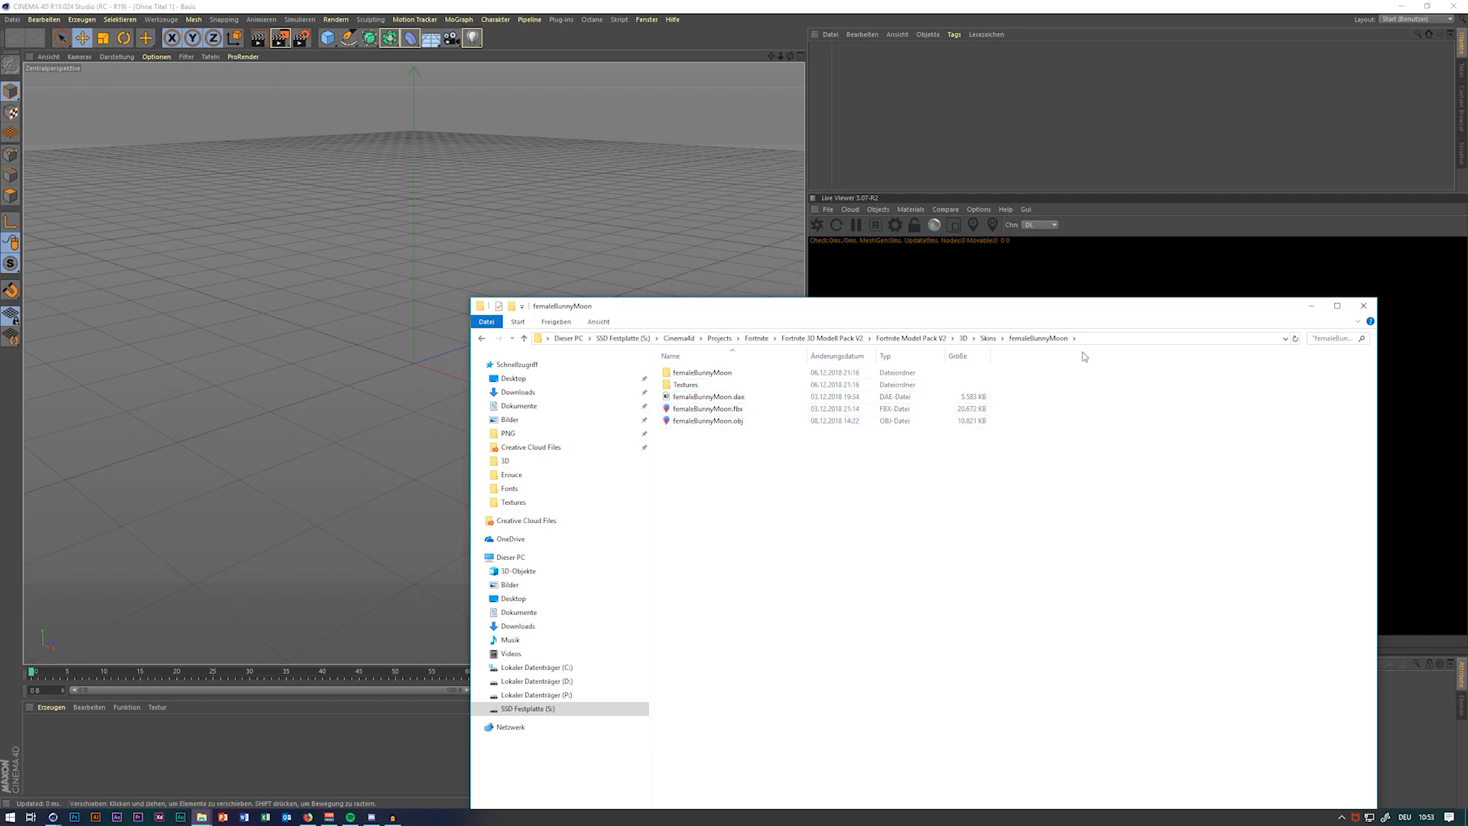
Import femaleBunnyMoon.dae from the femaleBunnyMoon folder into the empty Cinema 4D scene with the default import options
left_click_drag(927, 308, 801, 182)
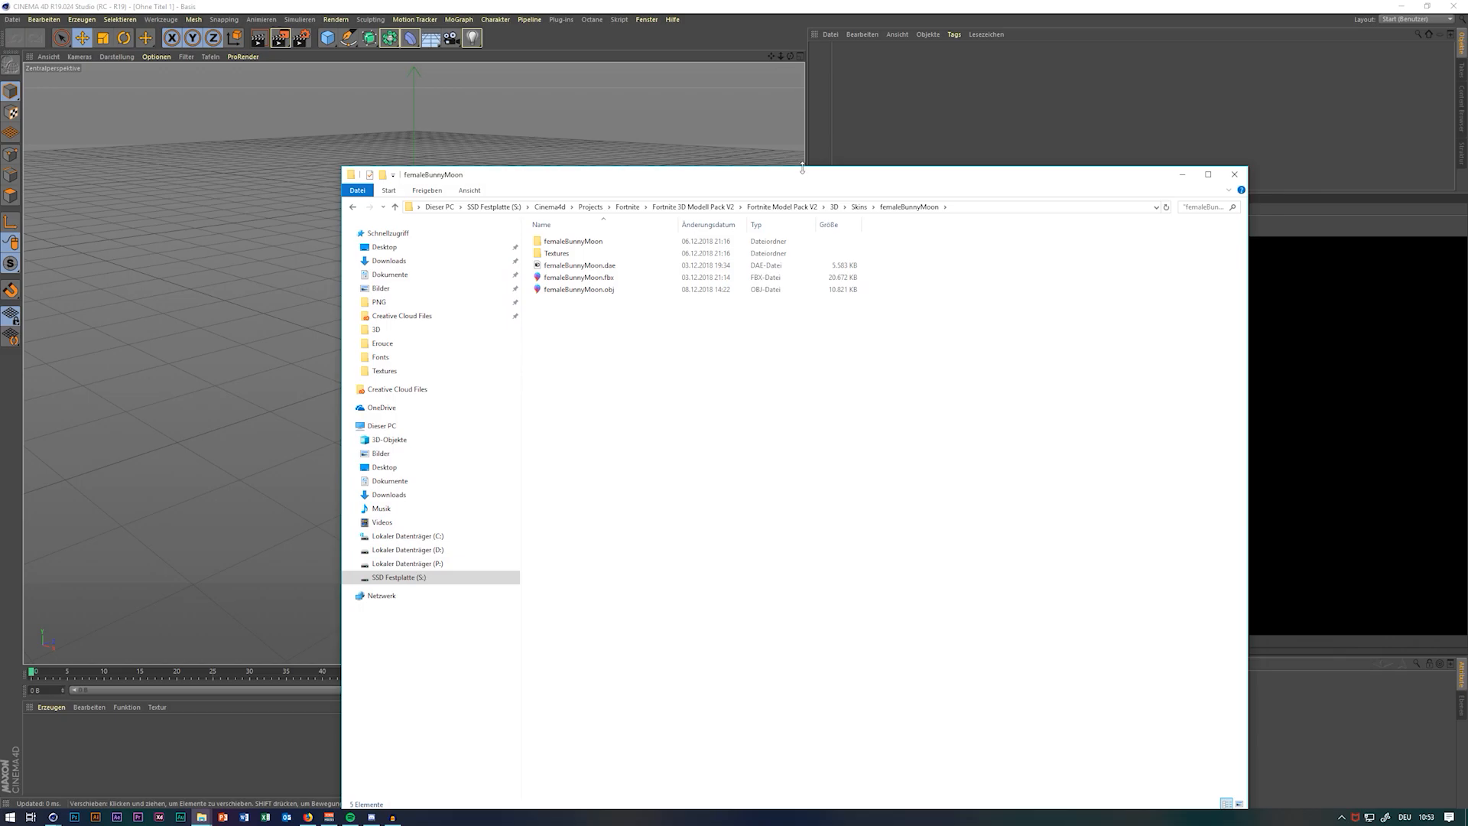
left_click(973, 208)
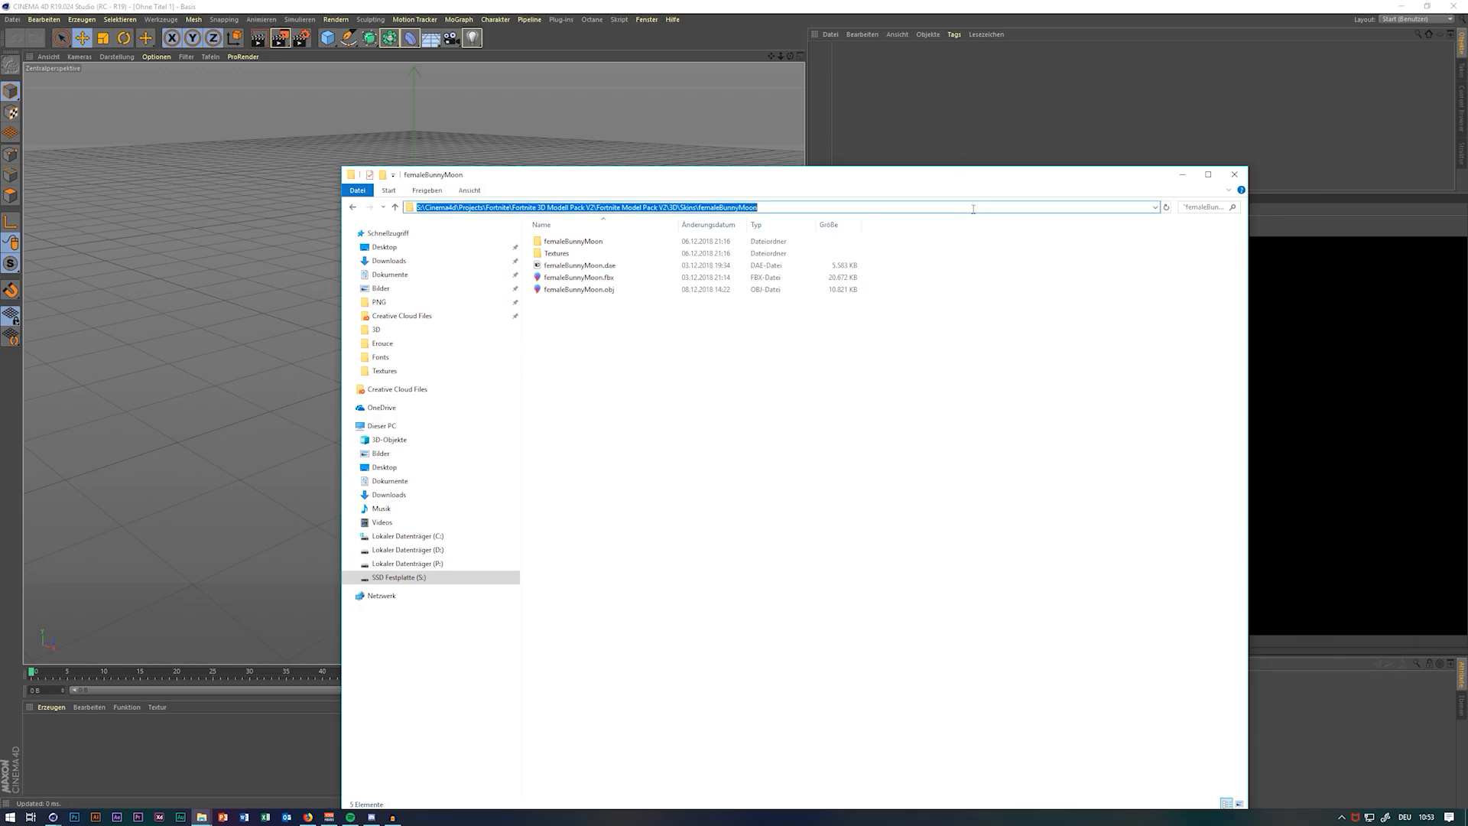
left_click(775, 445)
left_click_drag(647, 266, 205, 299)
left_click(174, 419)
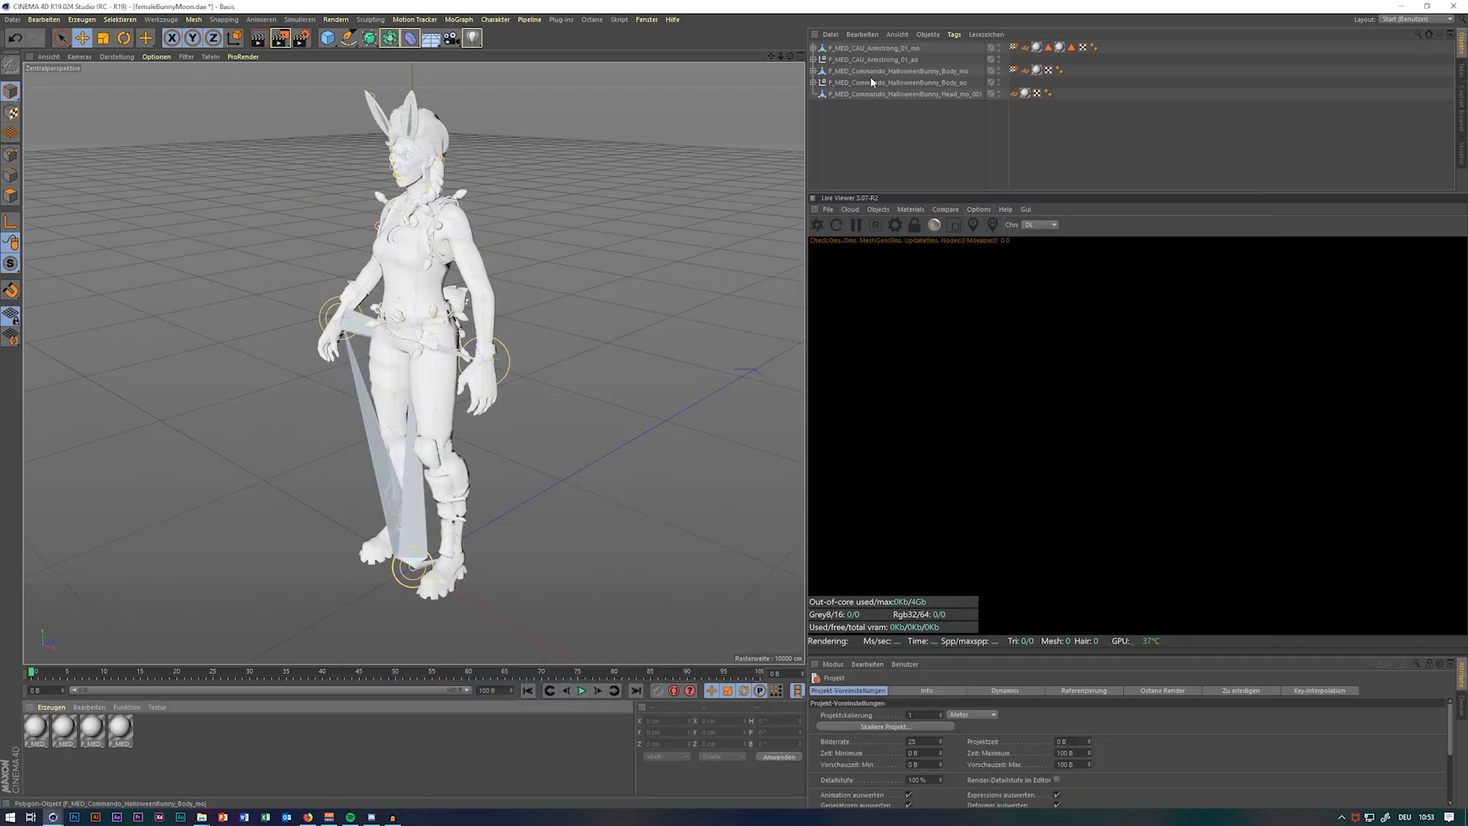
Group the Armstrong, HalloweenBunny Body and HalloweenBunny Head mesh objects under a null named "Meshes"
left_click(878, 49)
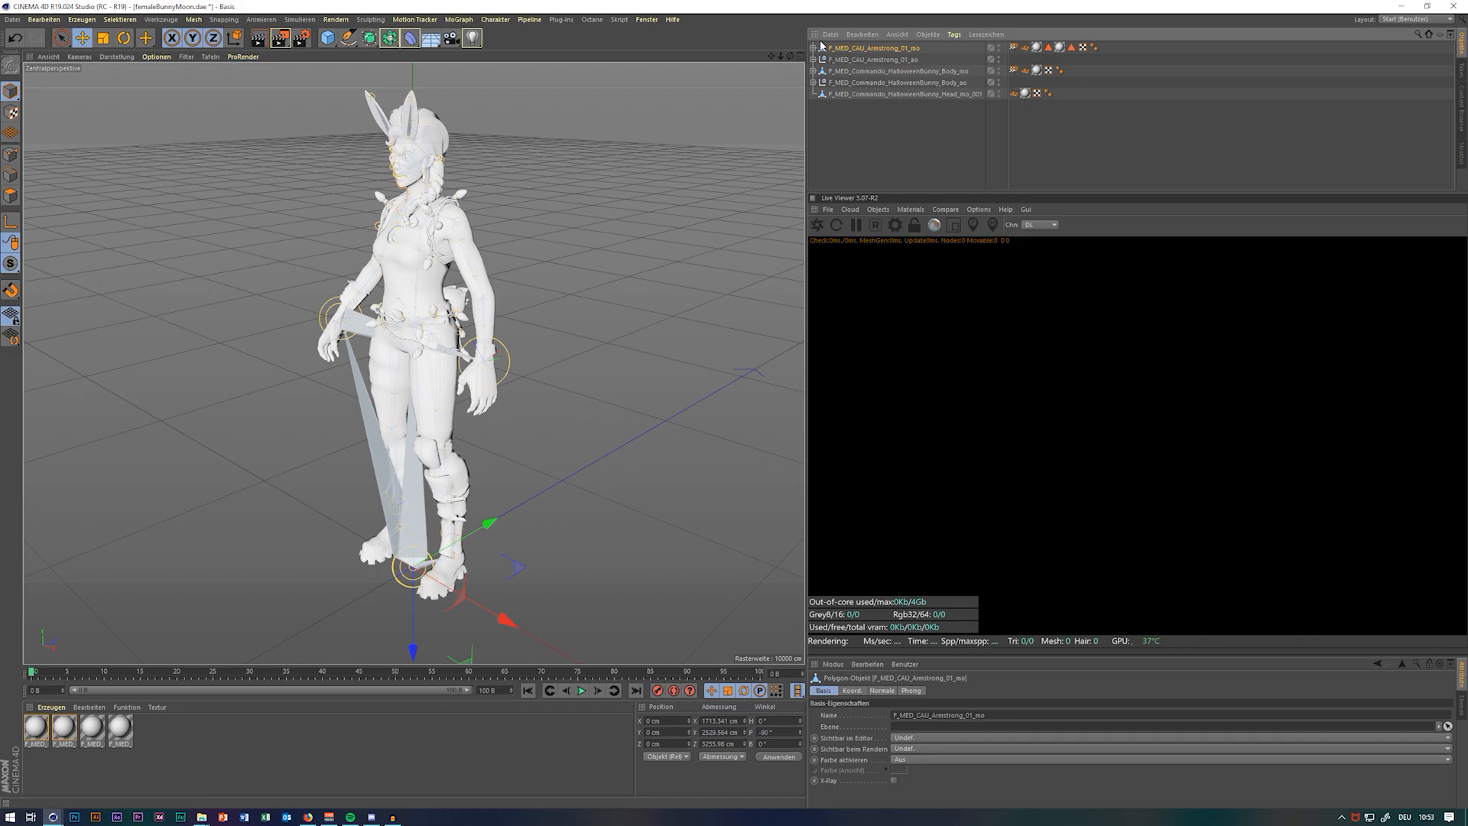
left_click(847, 71, "ctrl")
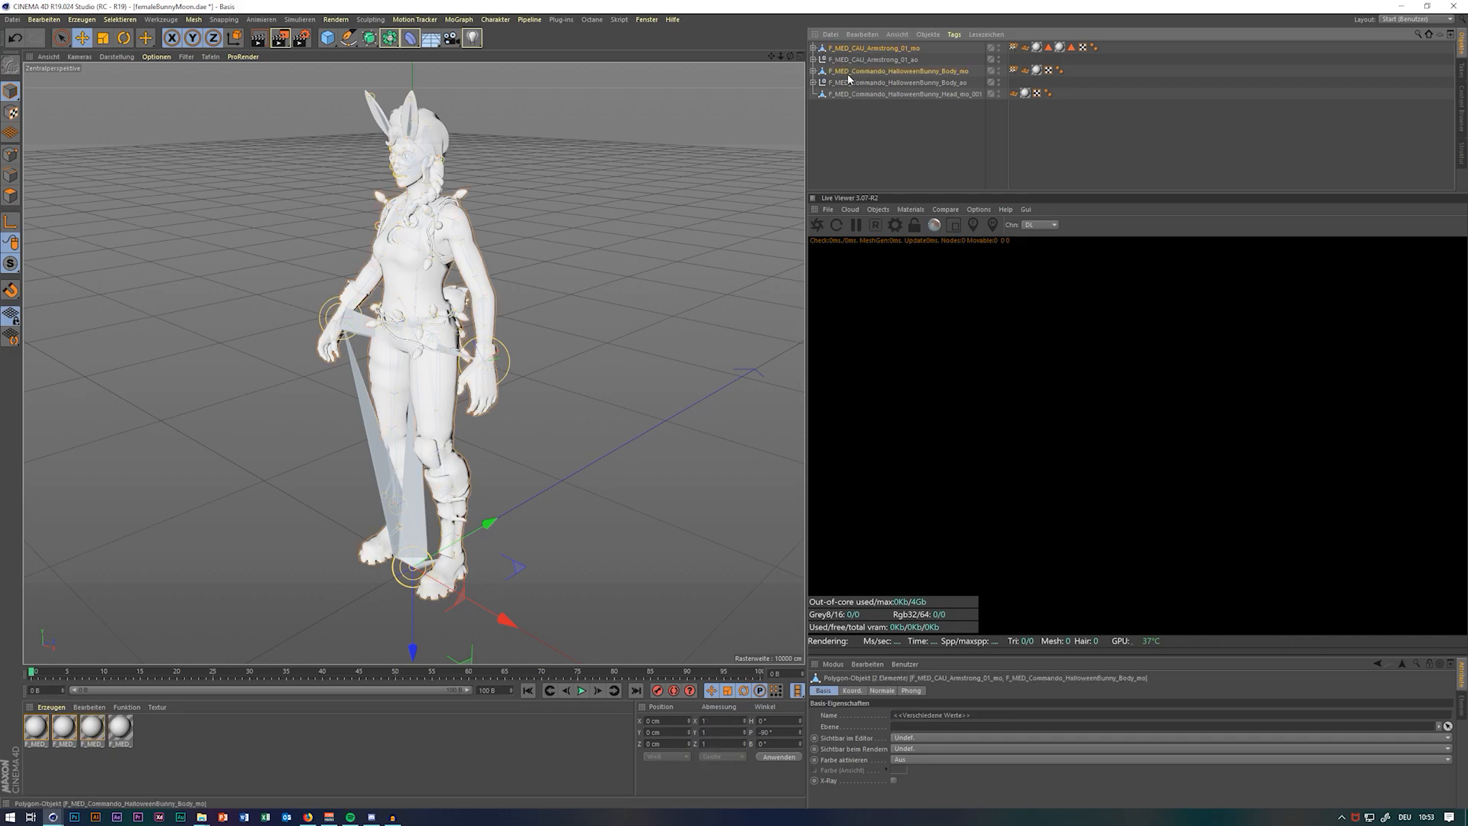
left_click(847, 94, "ctrl")
key("alt+g")
double_click(838, 48)
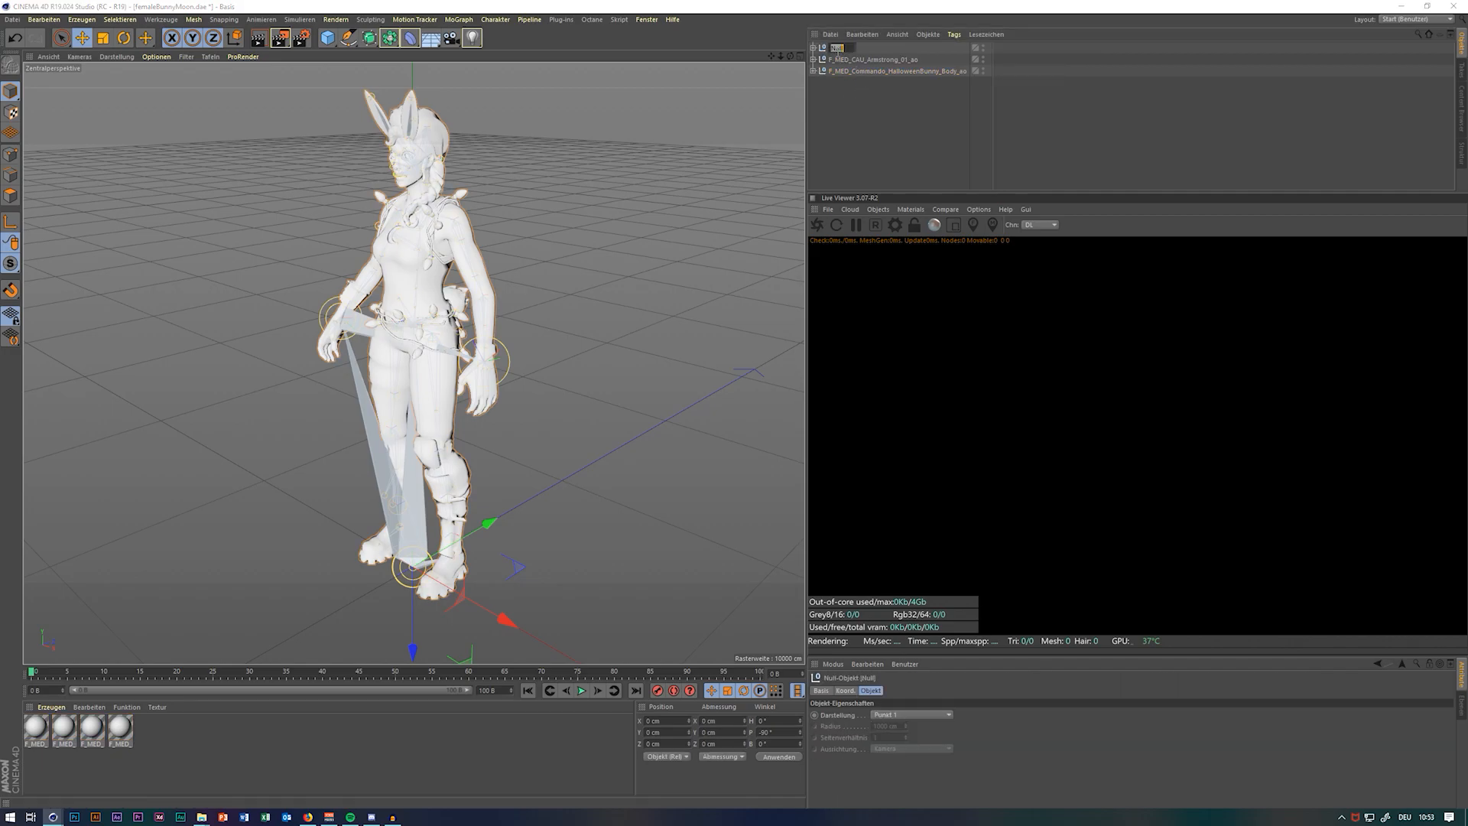
type("Meshes")
key("Return")
Group the two remaining skeleton objects ending in "_ao" under a null named "Bones"
left_click(838, 60)
left_click(845, 72, "ctrl")
key("alt+g")
double_click(838, 59)
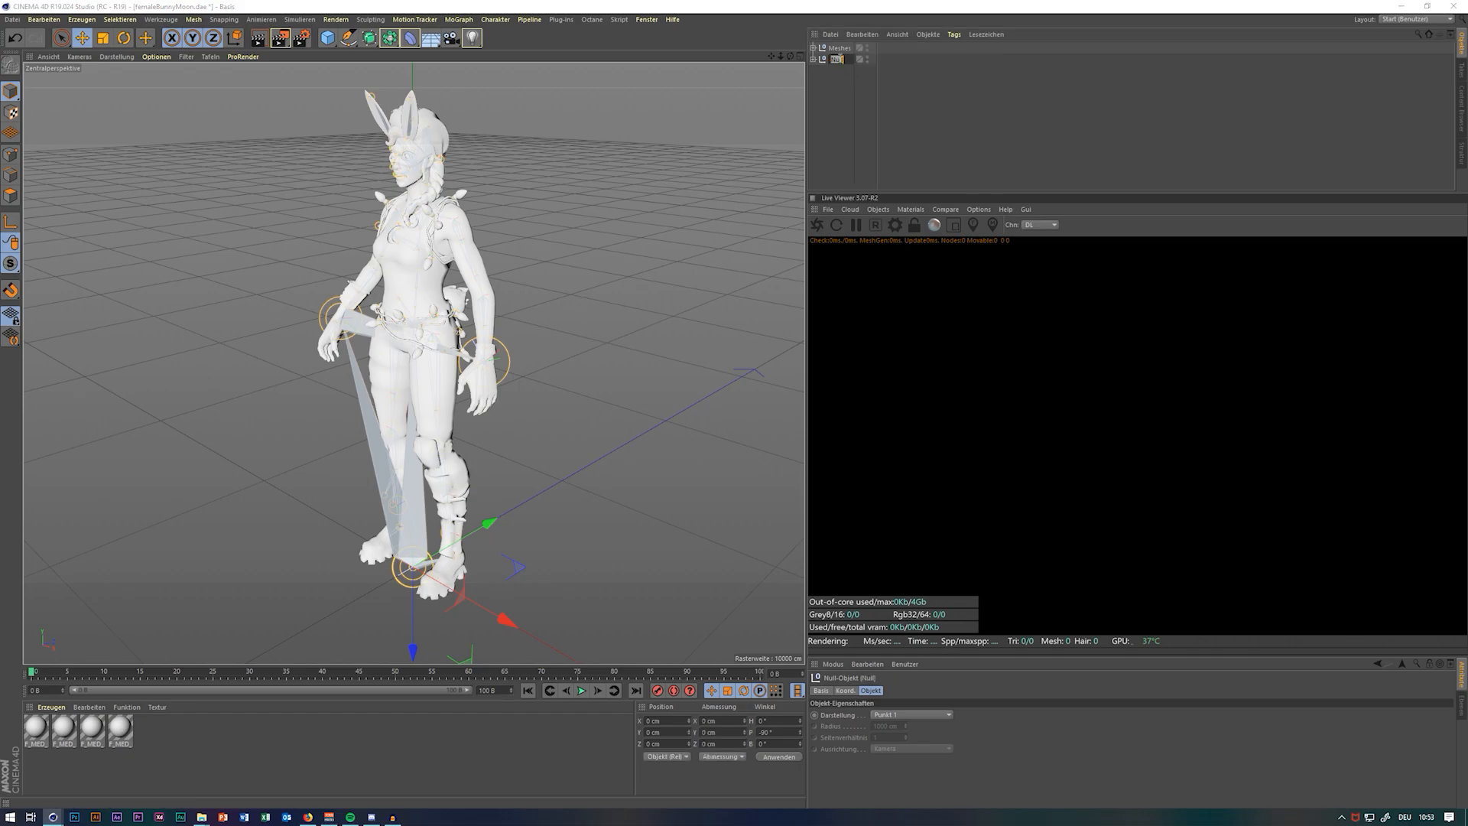
type("Bones")
key("Return")
Group the Meshes and Bones nulls under a parent null named "femaleBunnyMoon"
left_click(838, 48, "ctrl")
key("alt+g")
double_click(838, 48)
type("femaleBunnyMoon")
key("Return")
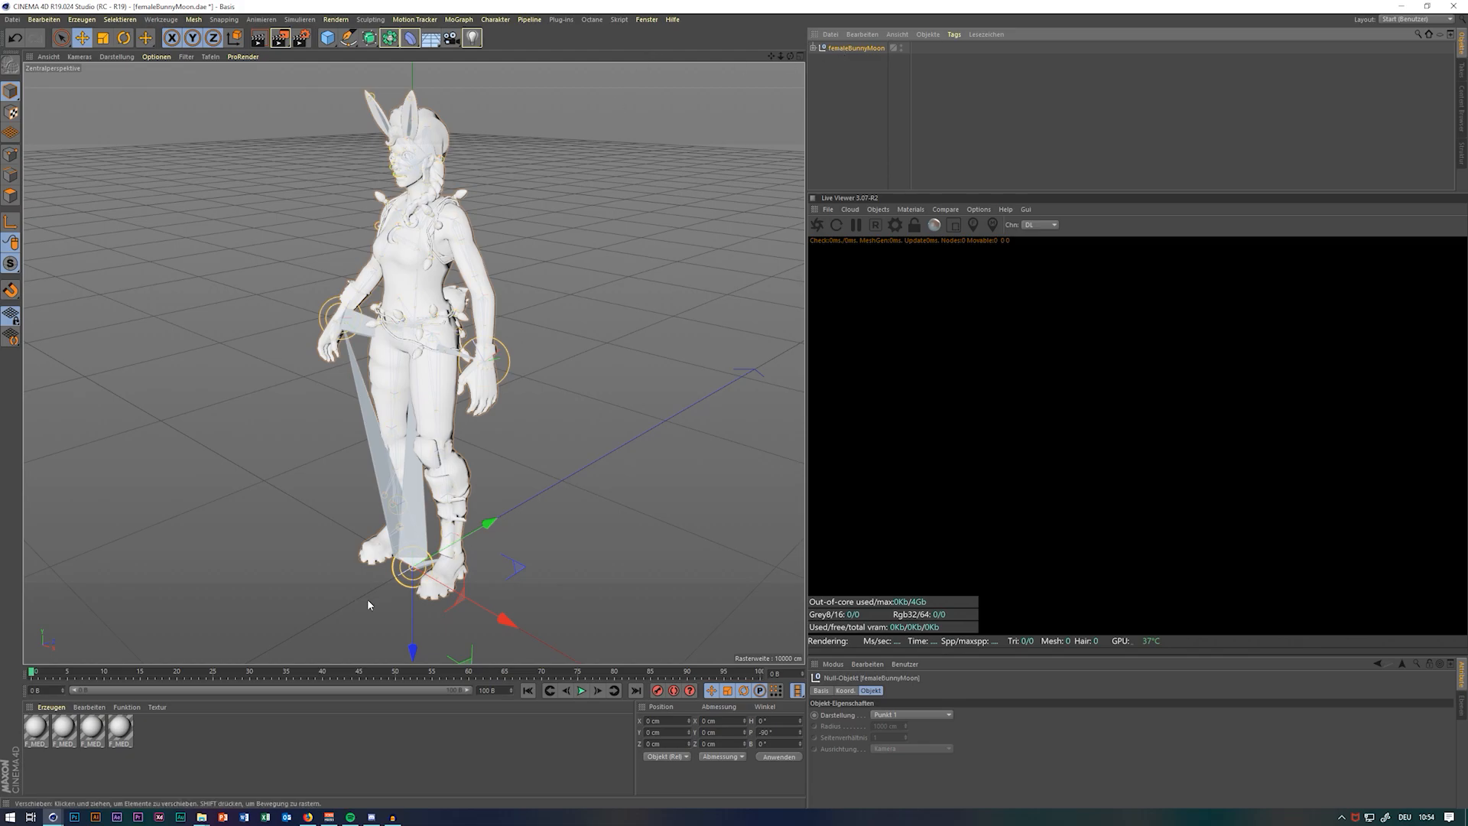
Delete all four imported materials and hide the Bones group in the viewport
left_click_drag(159, 743, 31, 734)
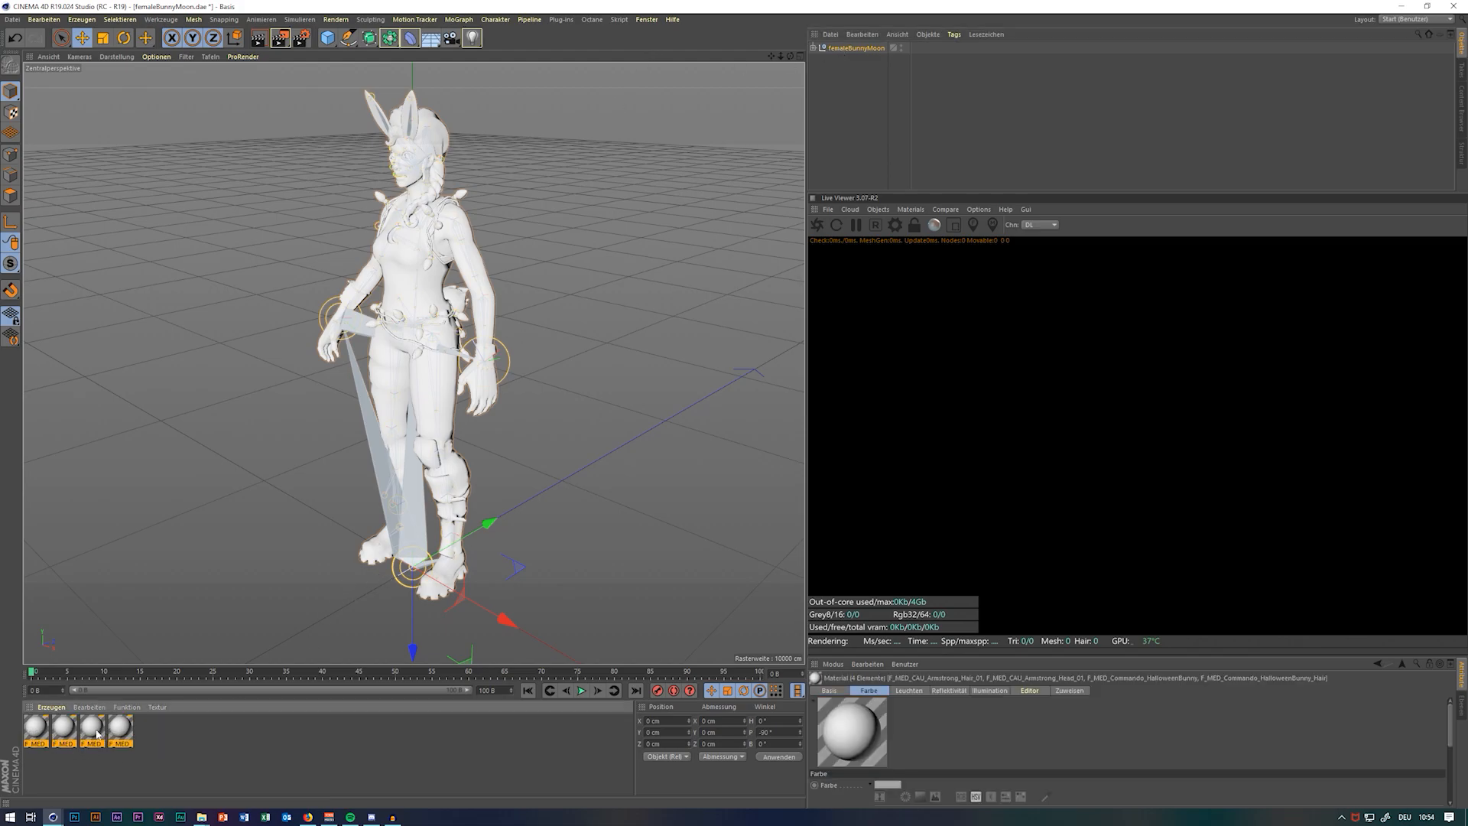
key("Delete")
left_click(815, 48)
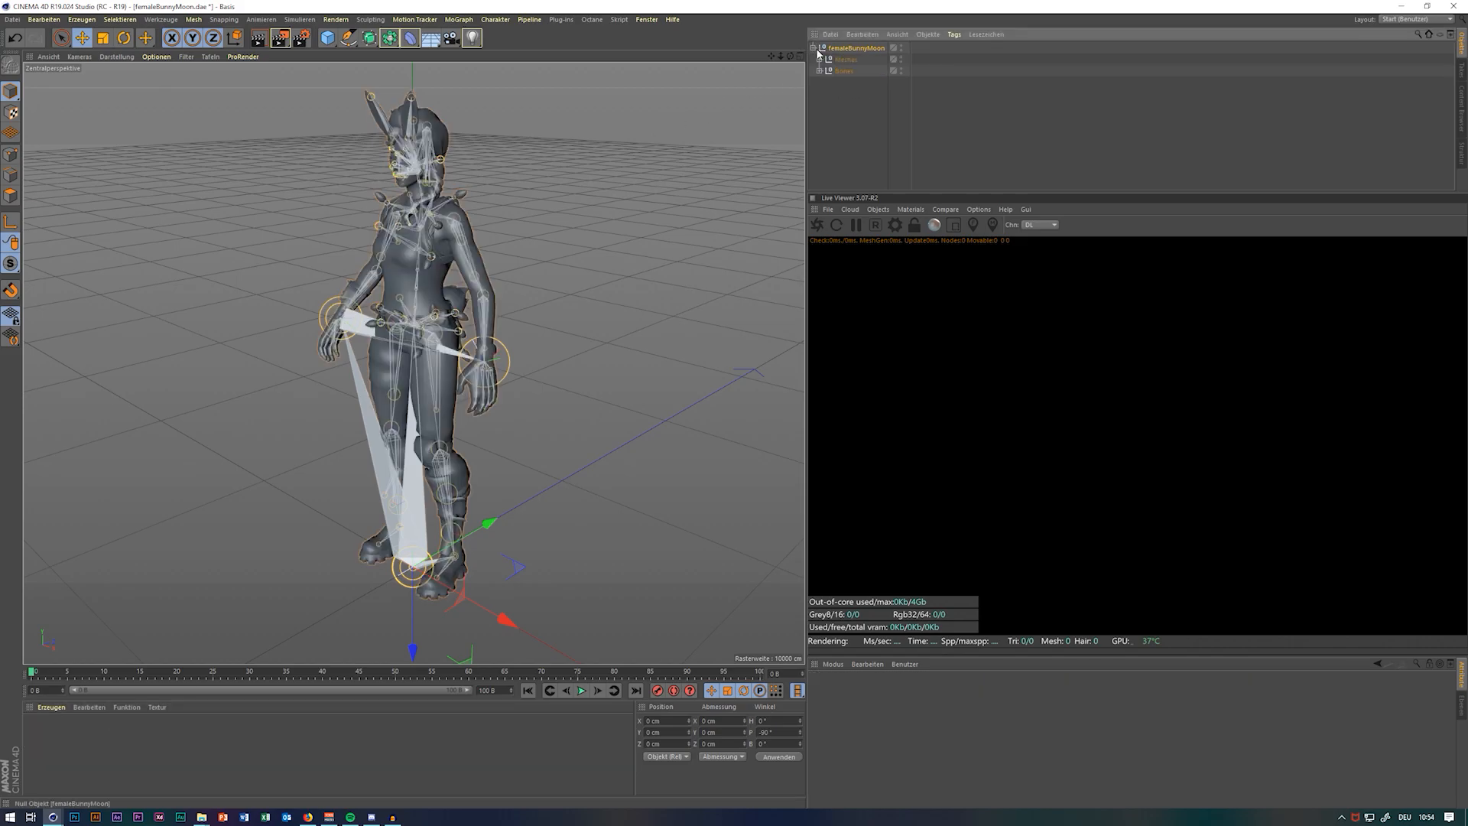
left_click(900, 68)
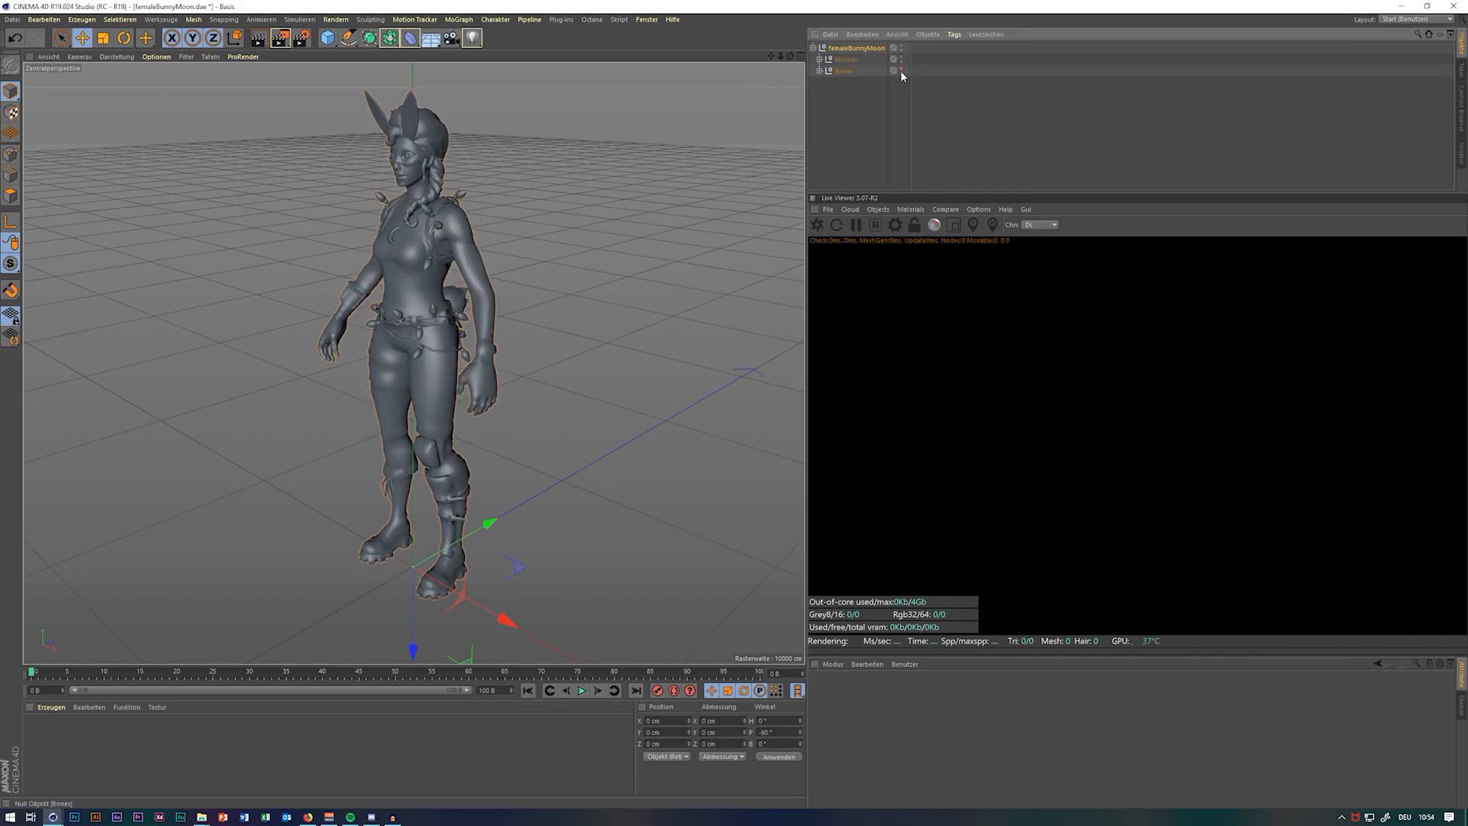
Start the Octane live render of the character seen from the front
left_click_drag(790, 56, 841, 57)
left_click(817, 226)
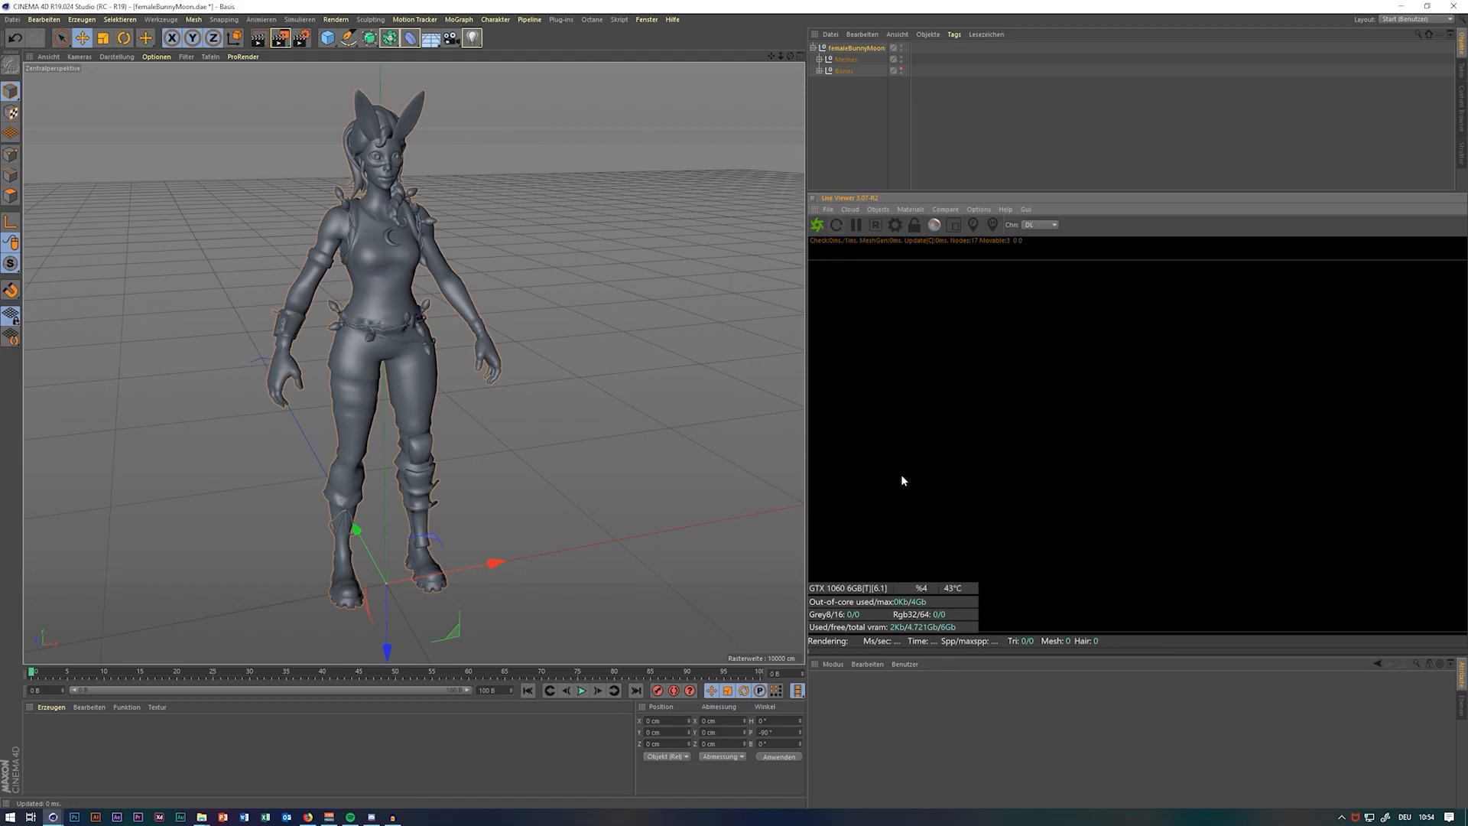
left_click(892, 225)
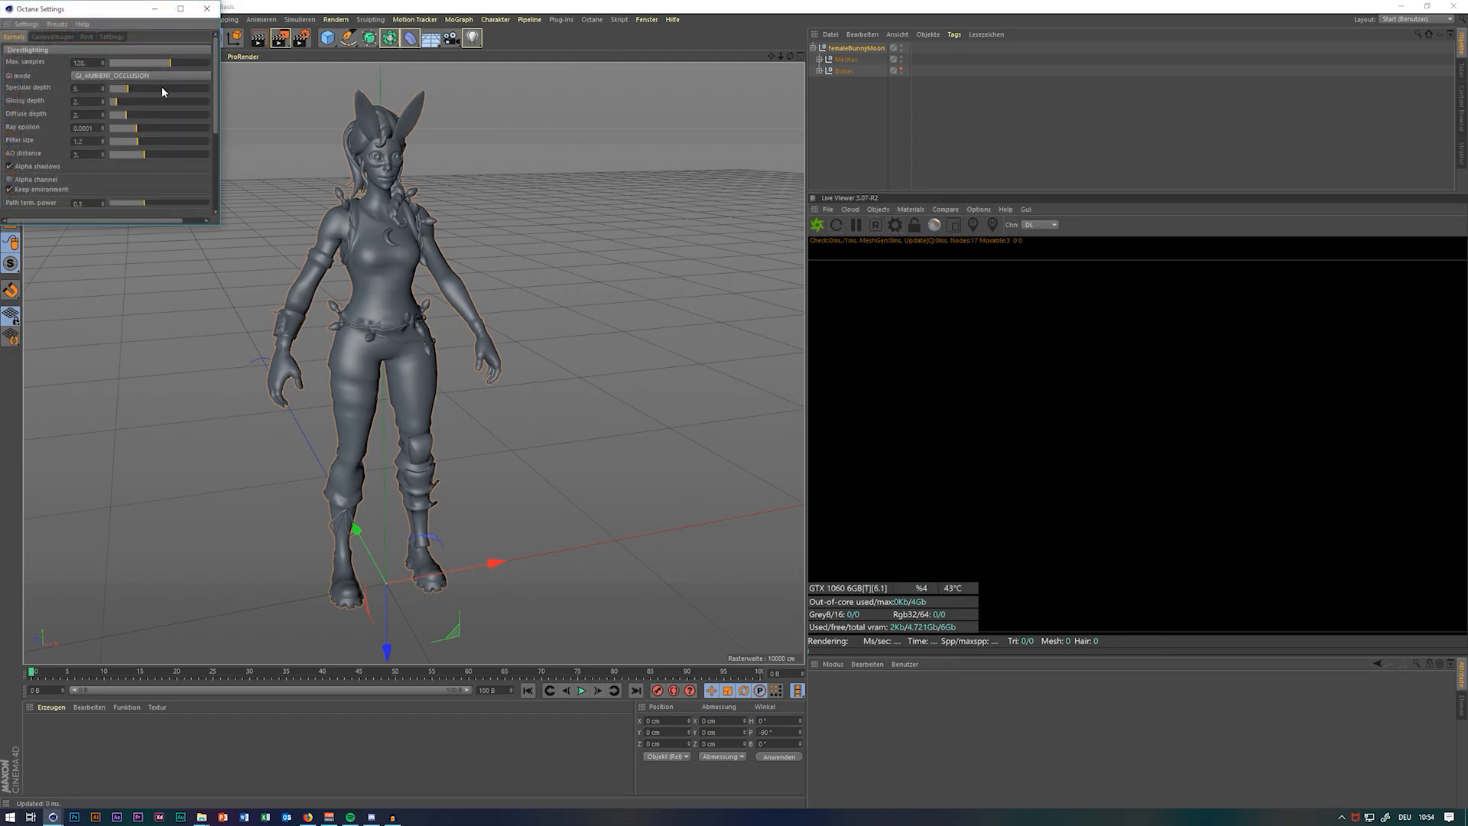
left_click(206, 8)
left_click(816, 224)
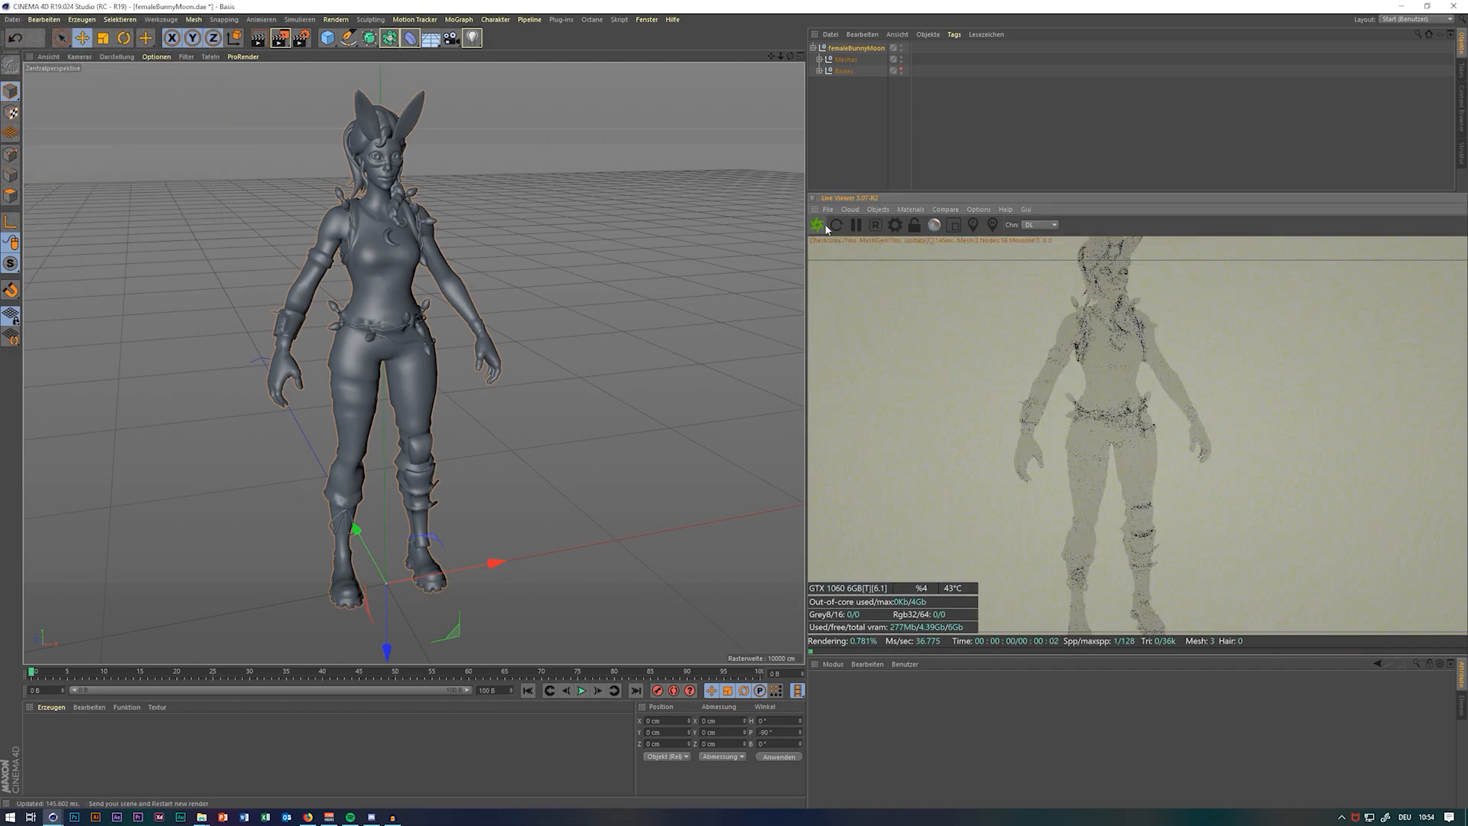
mouse_move(780, 57)
left_mouse_down()
mouse_move(749, 57)
mouse_move(802, 57)
left_mouse_up()
left_click(207, 8)
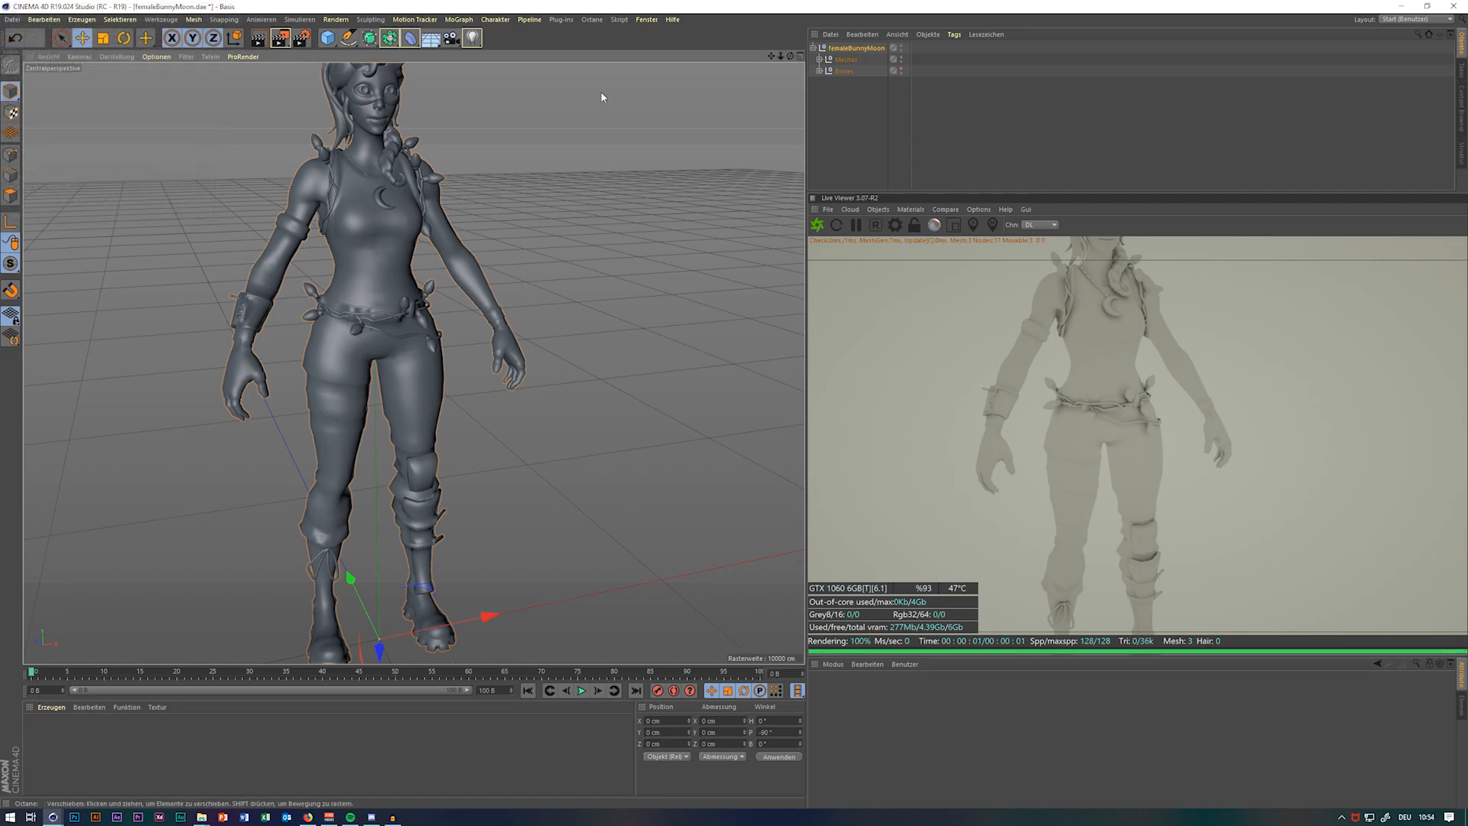
Expand the Meshes group and create an Octane Glossy material
left_click_drag(790, 57, 902, 90)
left_click(819, 59)
left_click(685, 78)
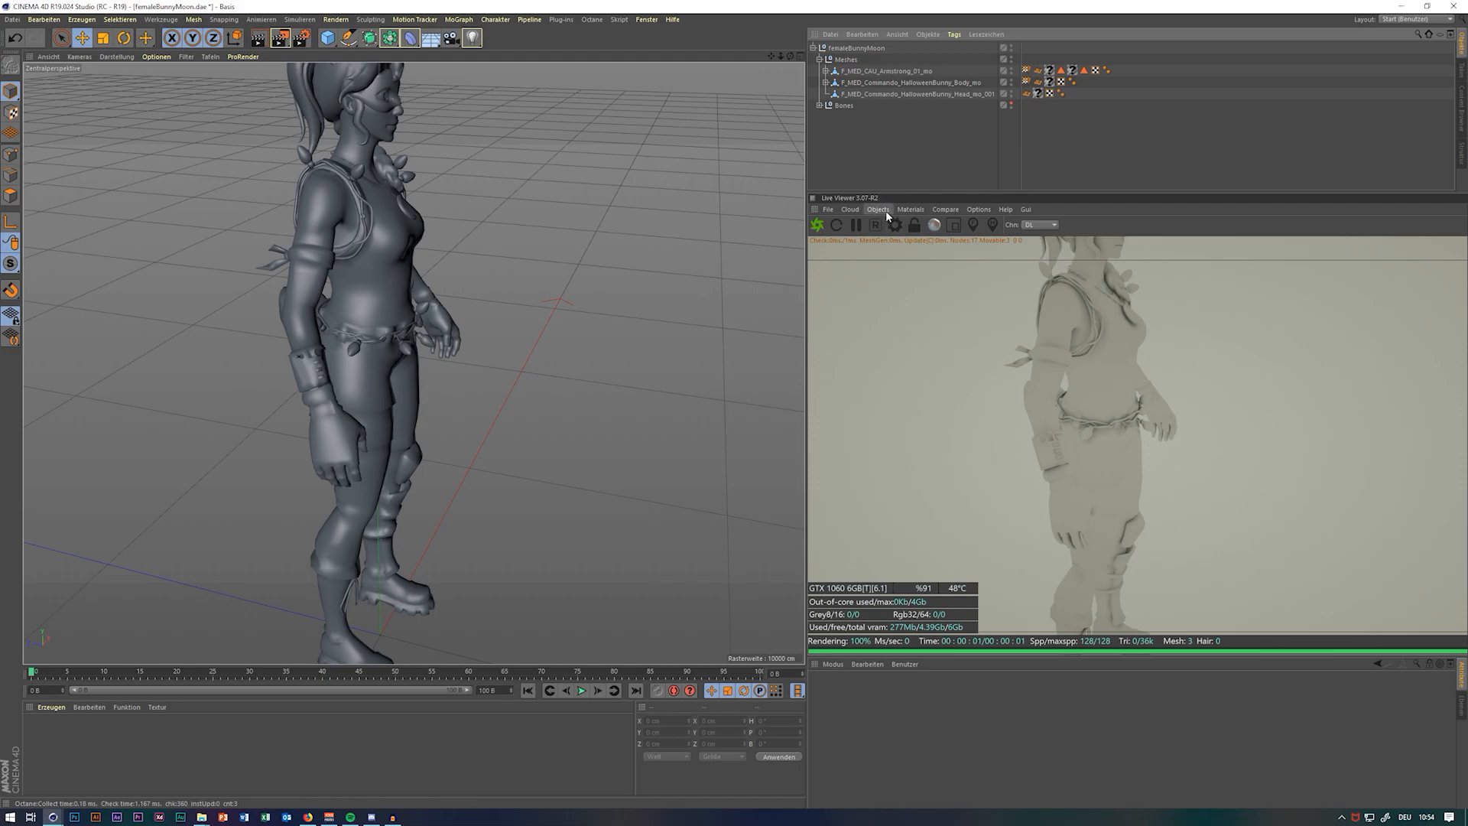
left_click(917, 210)
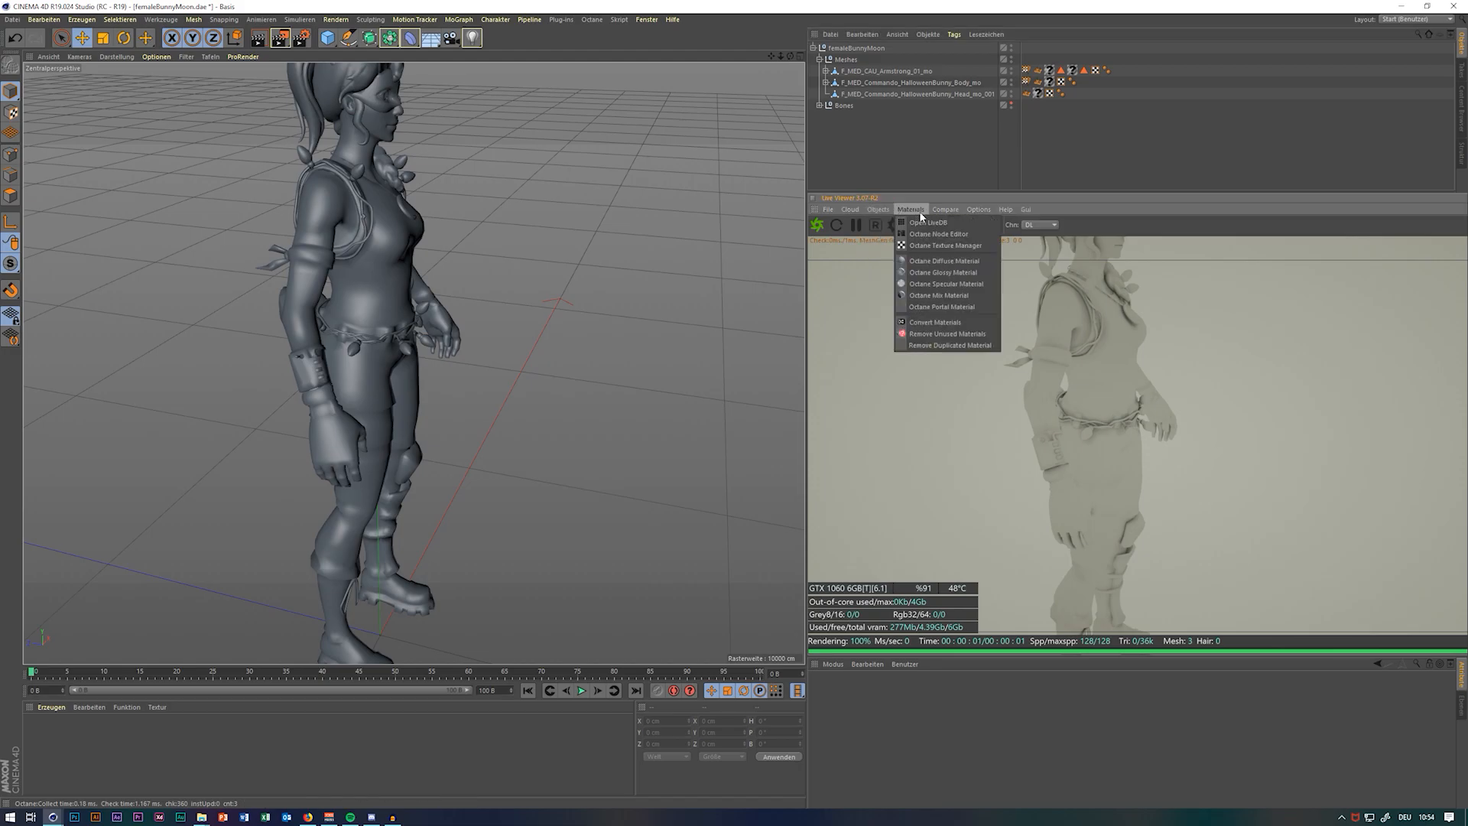
left_click(943, 272)
Open the glossy material in the Octane Node Editor, enlarge the editor and reposition the material node to make room for textures
double_click(36, 726)
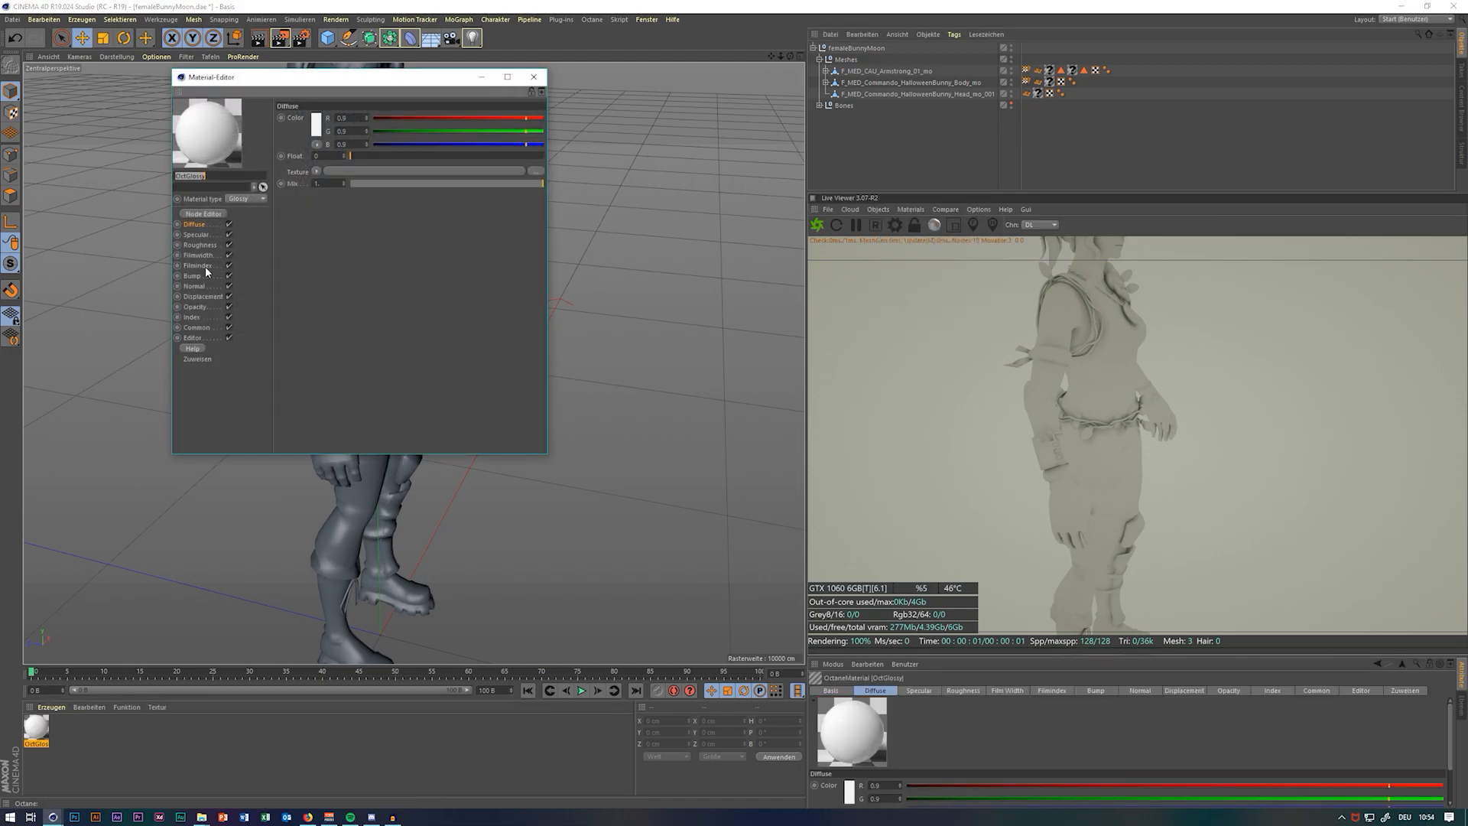
left_click(213, 214)
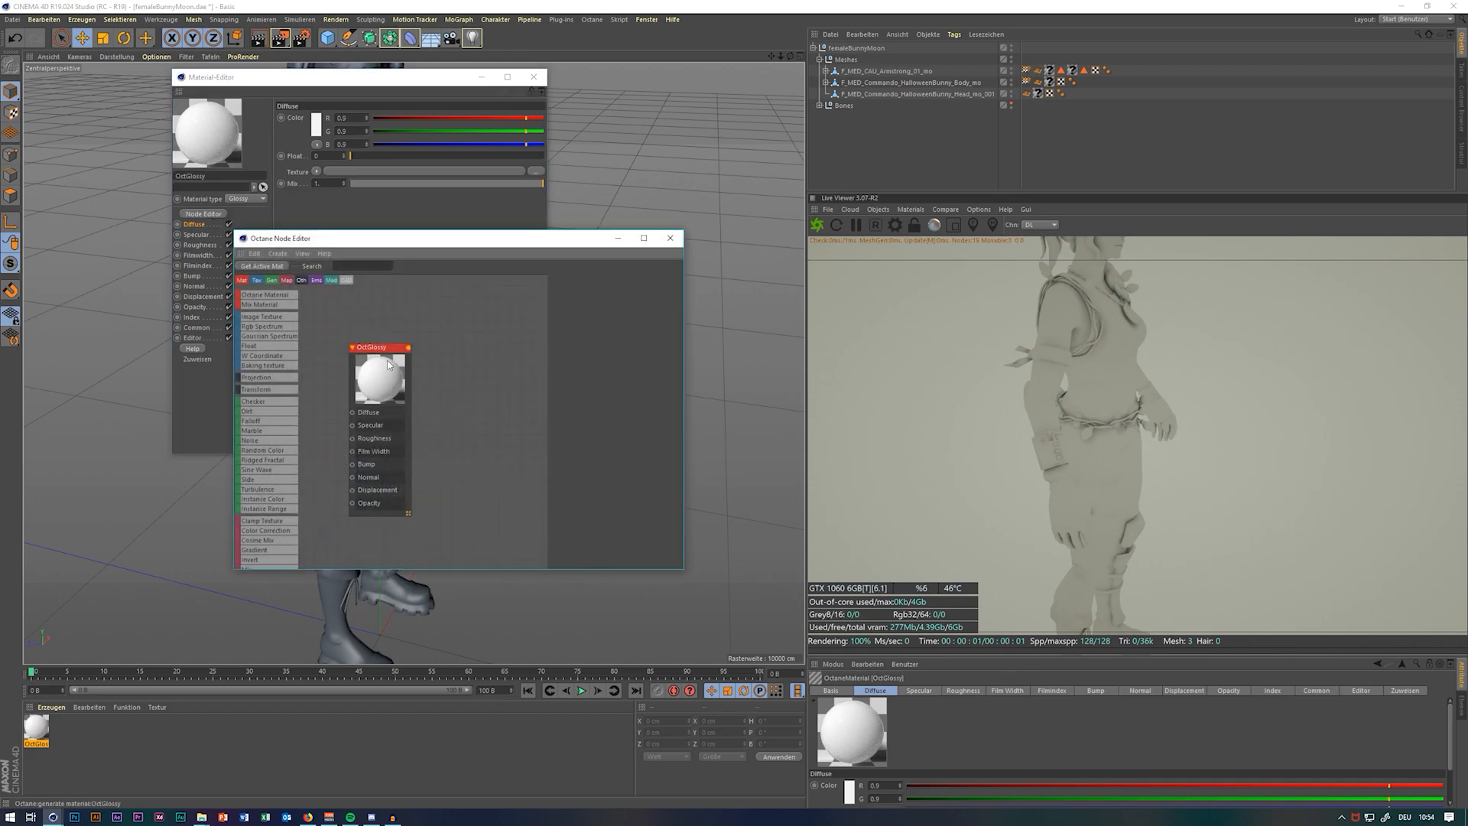
left_click_drag(484, 359, 506, 362)
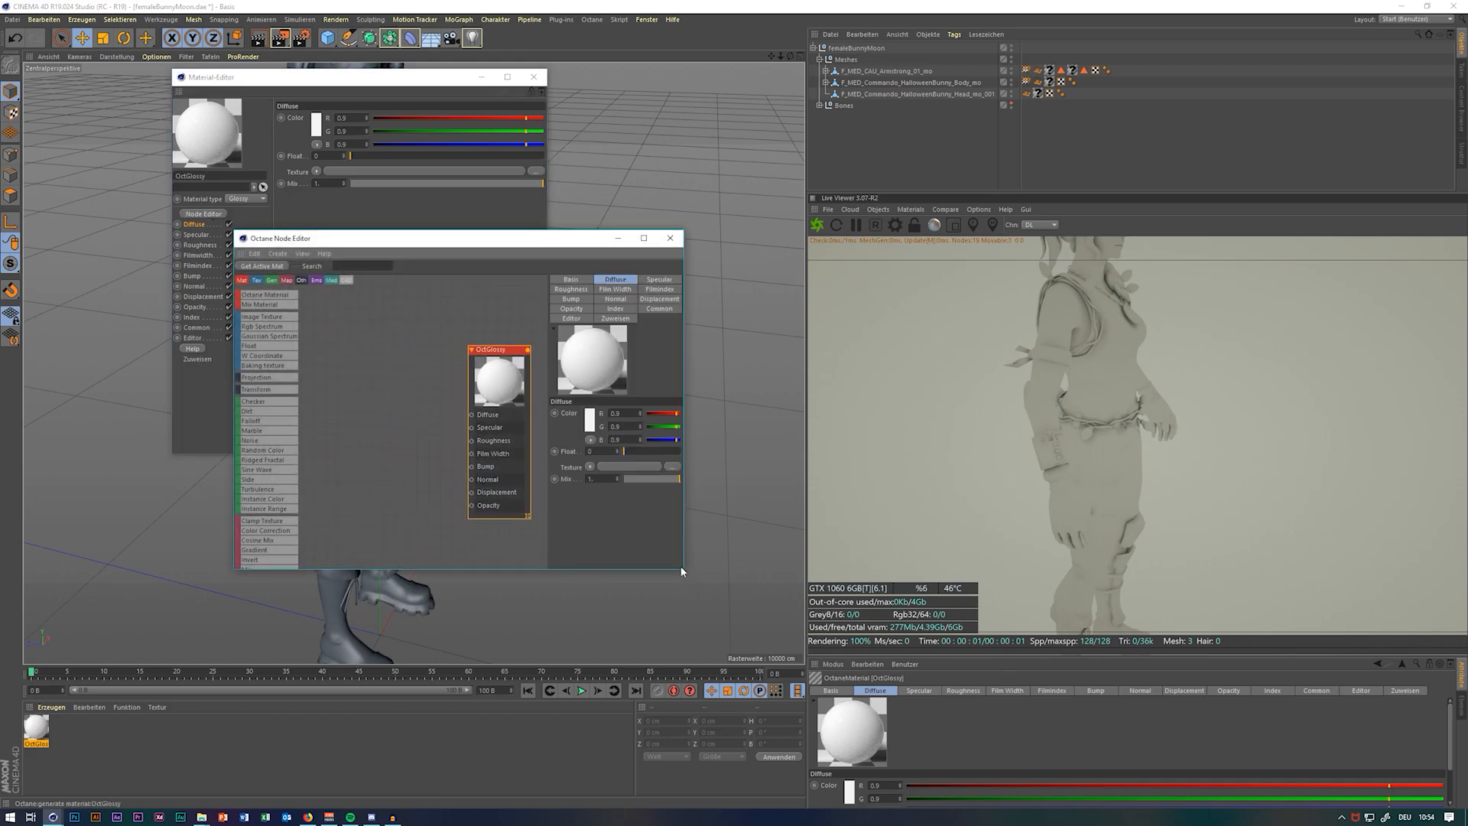
left_click(295, 201)
left_click(498, 534)
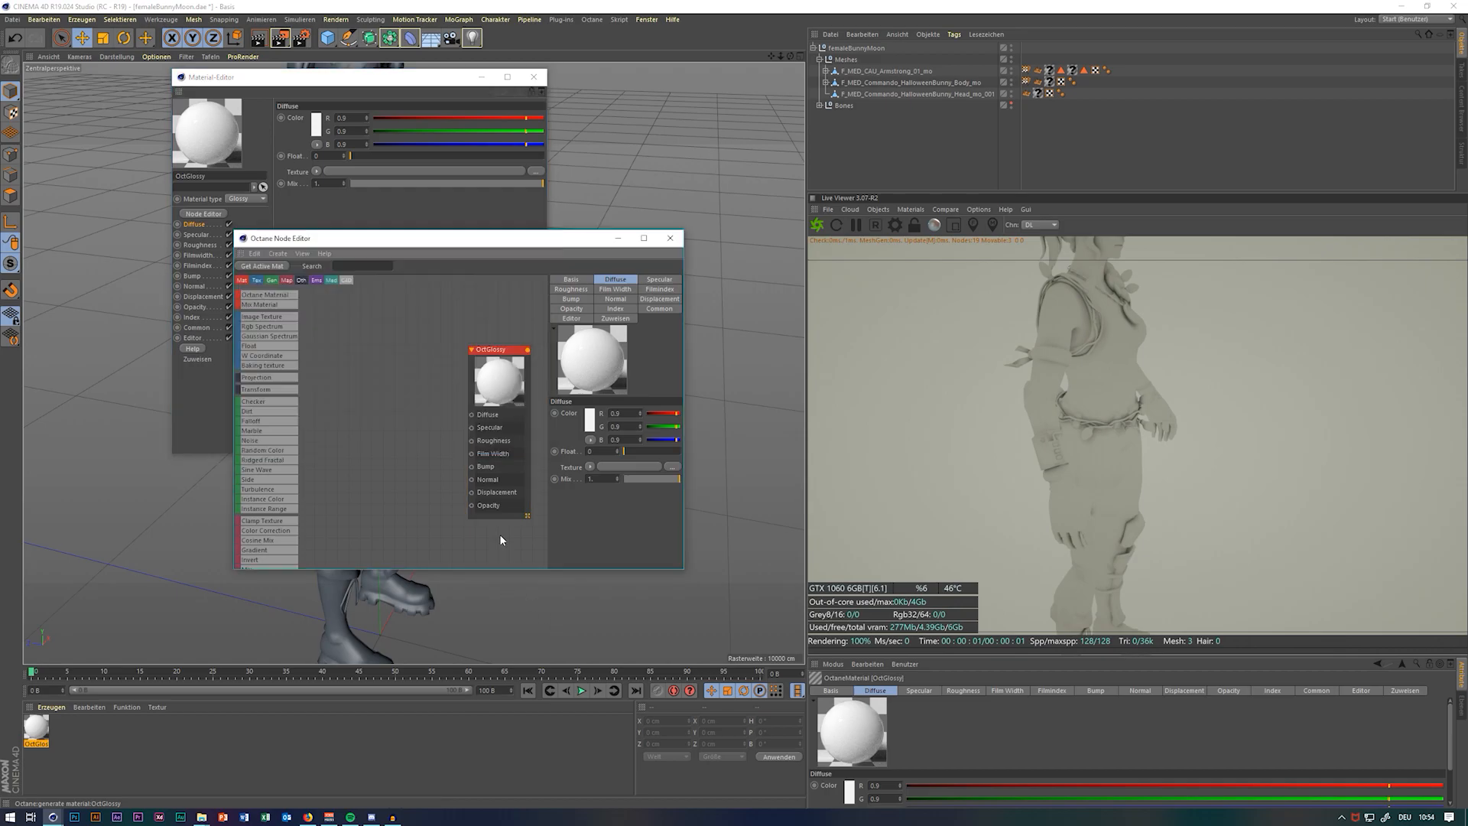
left_click_drag(682, 567, 976, 769)
left_click_drag(497, 349, 708, 415)
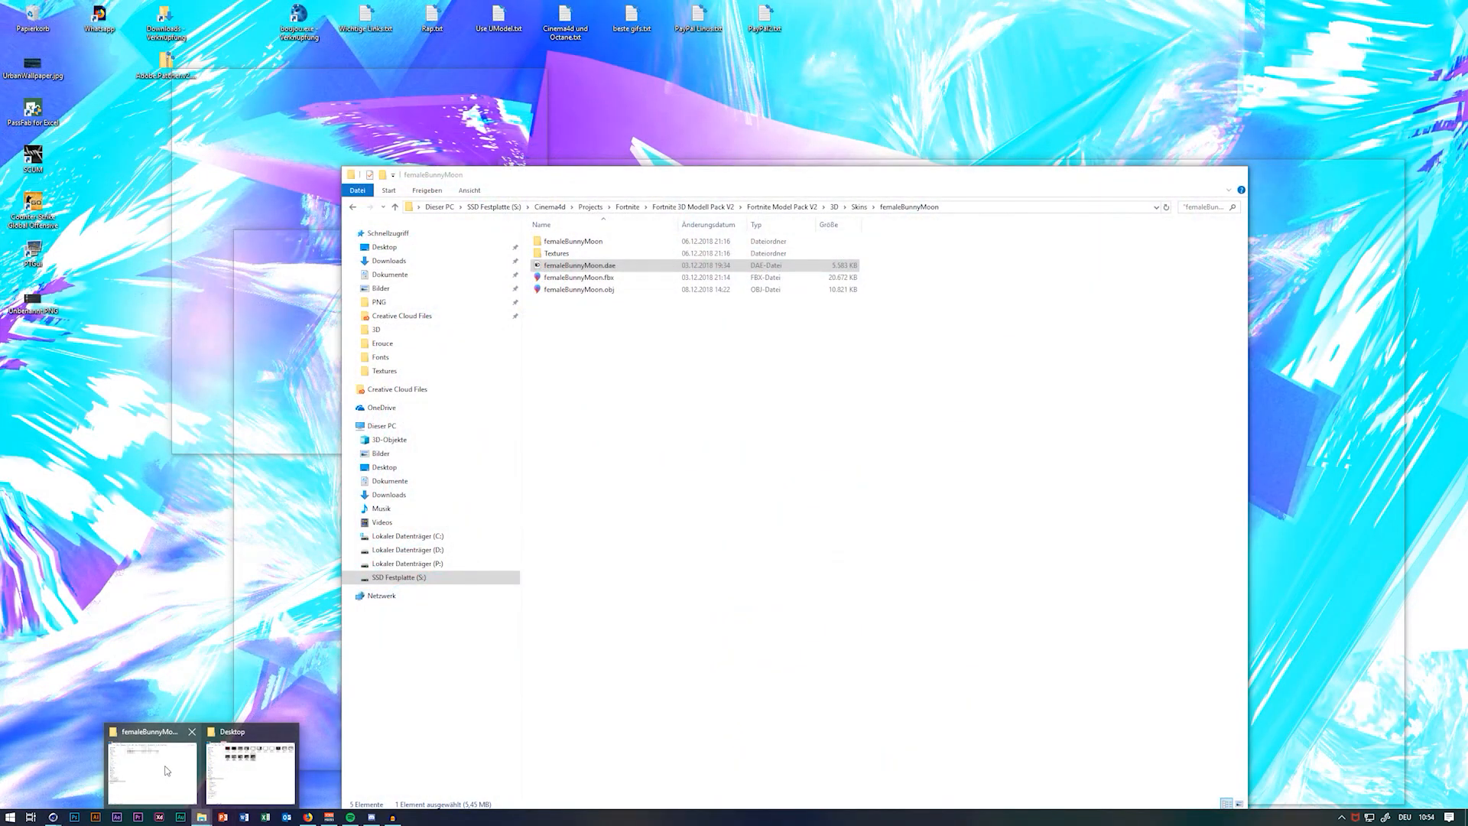
Bring T_F_MED_Commando_HalloweenBunny_D.tga from the Textures folder into the node editor and connect it to the material's Diffuse input
left_click(167, 768)
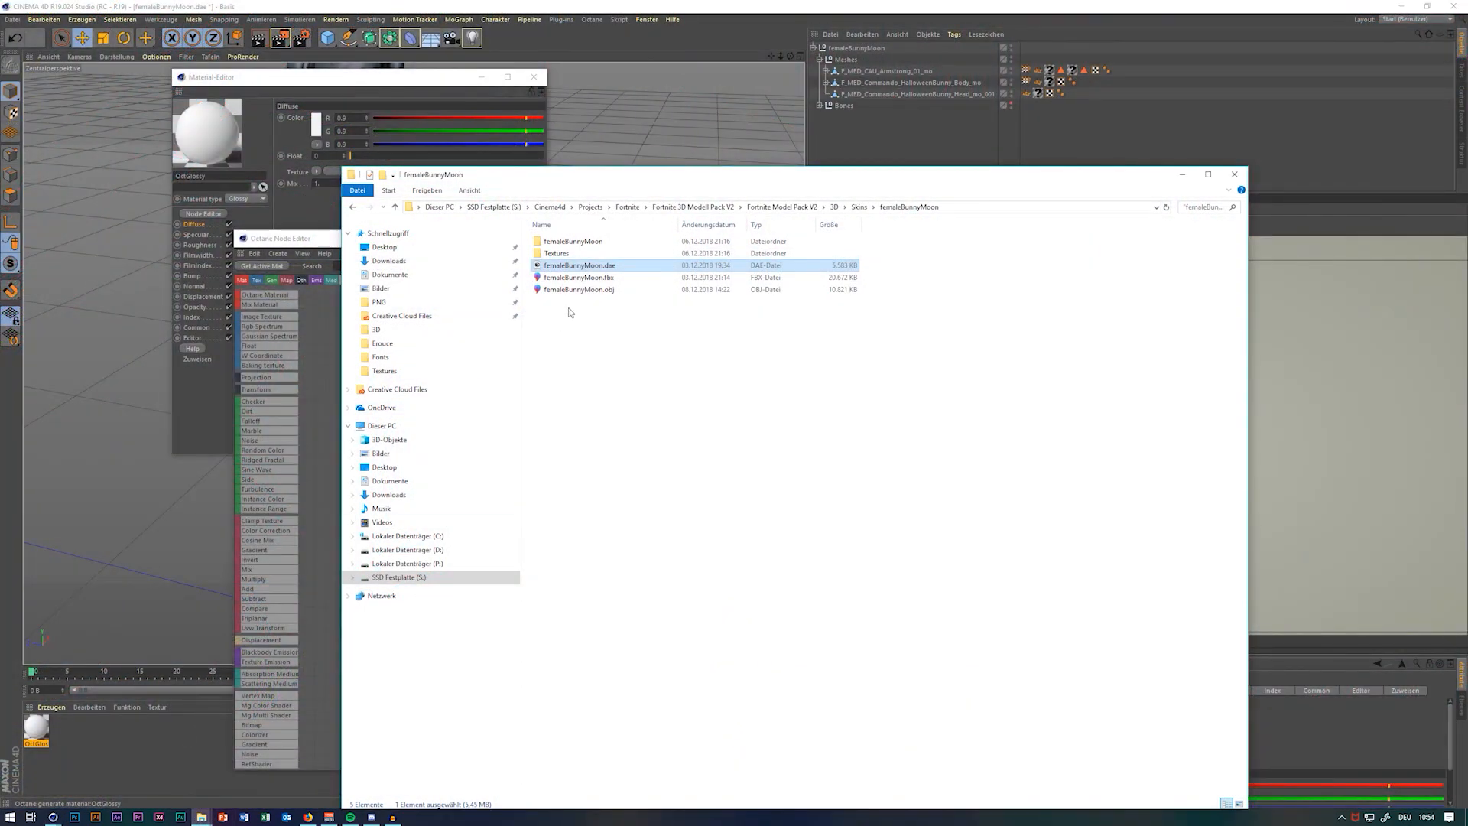
double_click(616, 253)
left_click_drag(678, 224, 812, 232)
left_click_drag(694, 181, 825, 311)
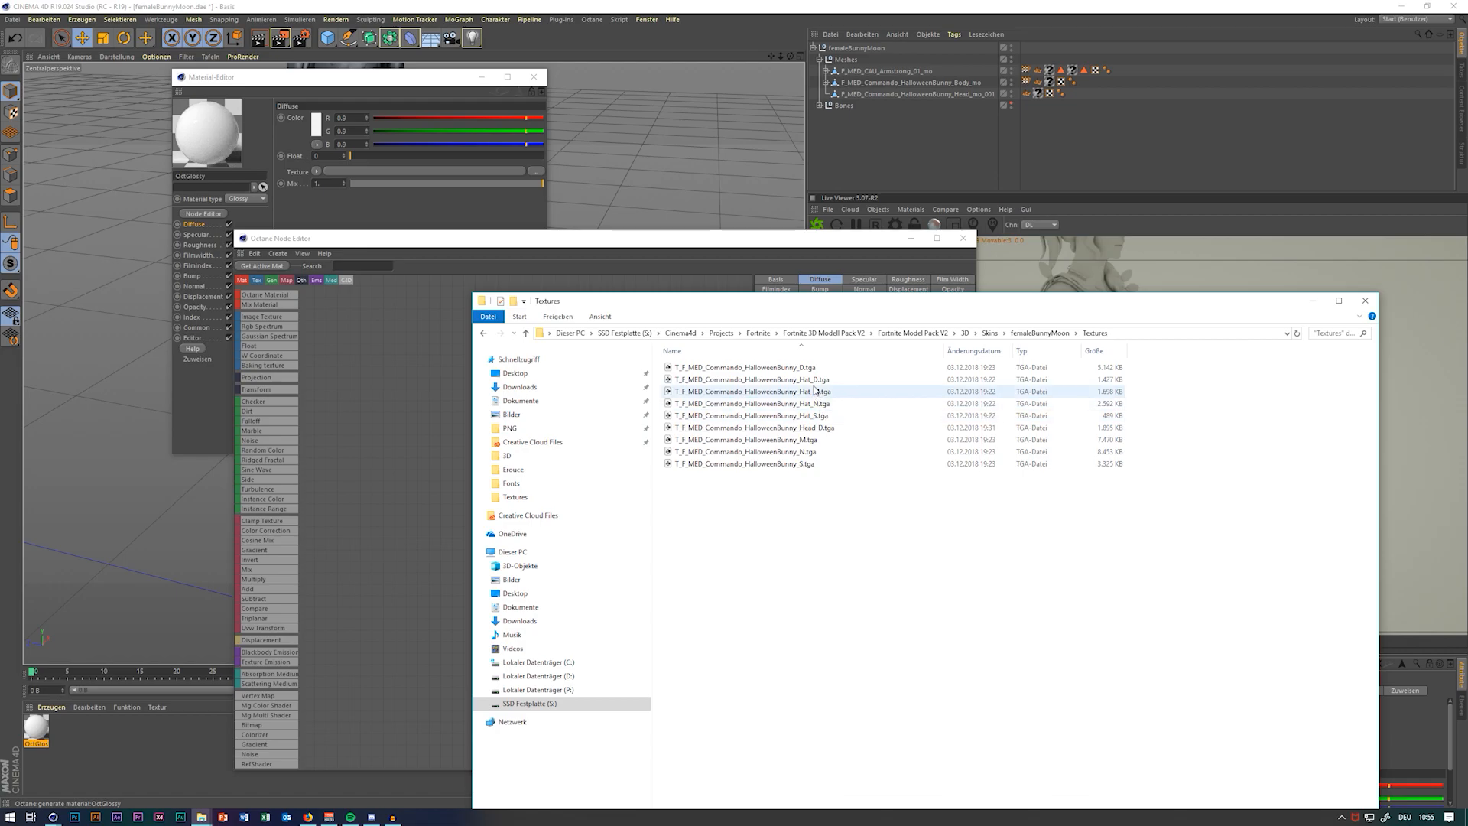
left_click(812, 372)
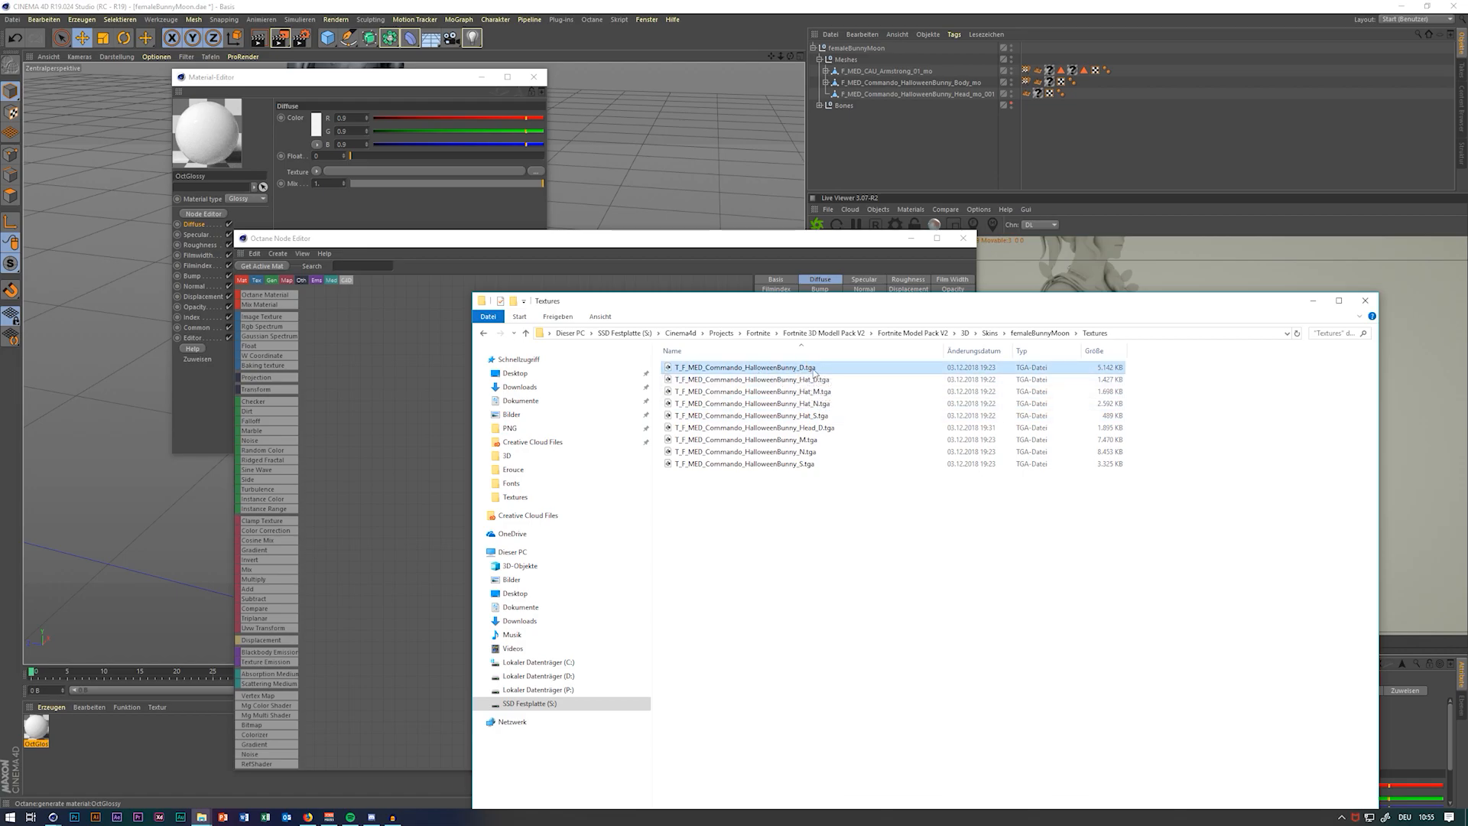
left_click_drag(834, 370, 683, 480)
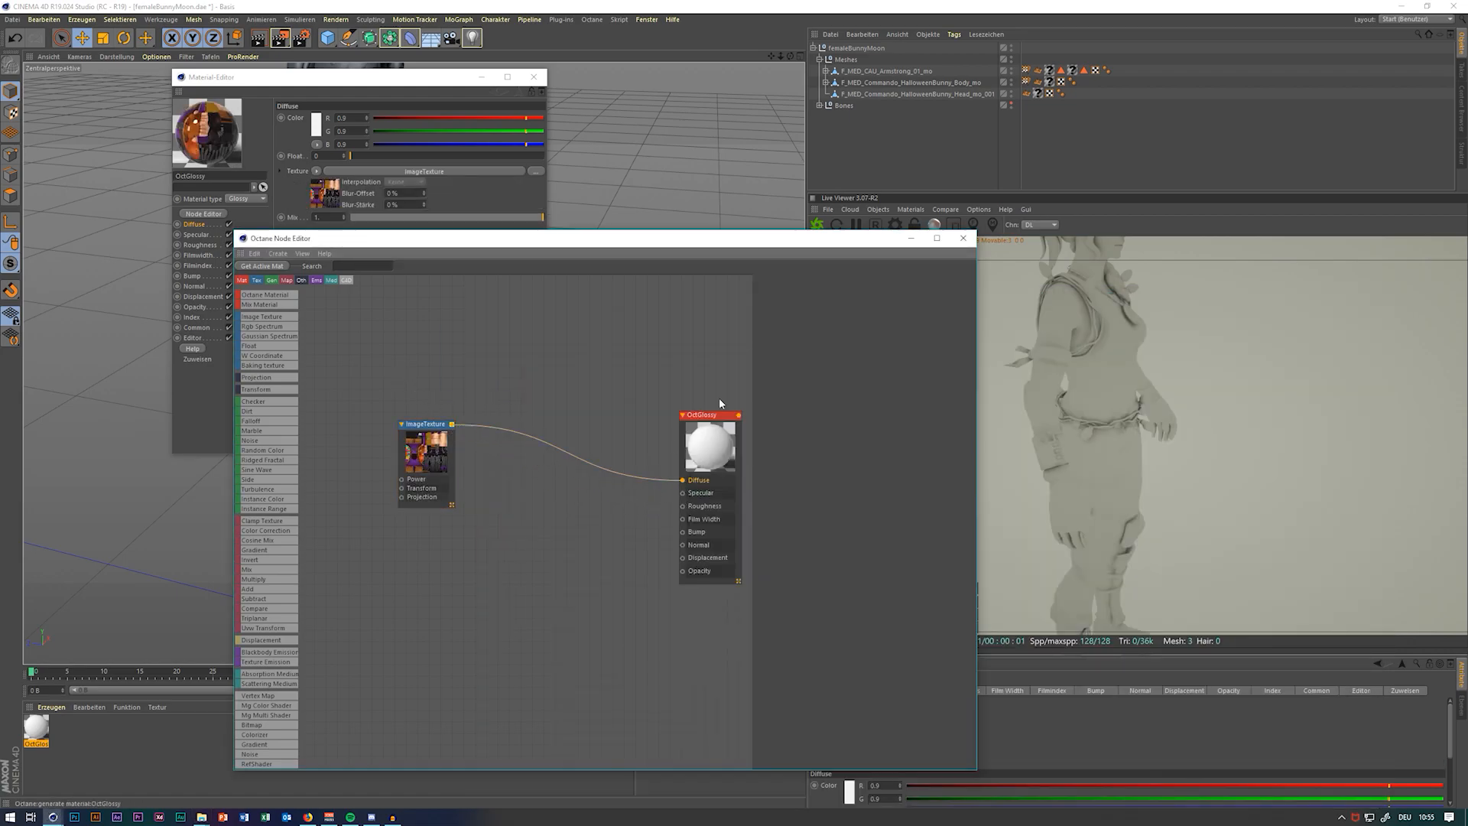
Close the material editors and assign the glossy material to the HalloweenBunny Body mesh in place of its missing material
left_click(963, 238)
left_click(534, 79)
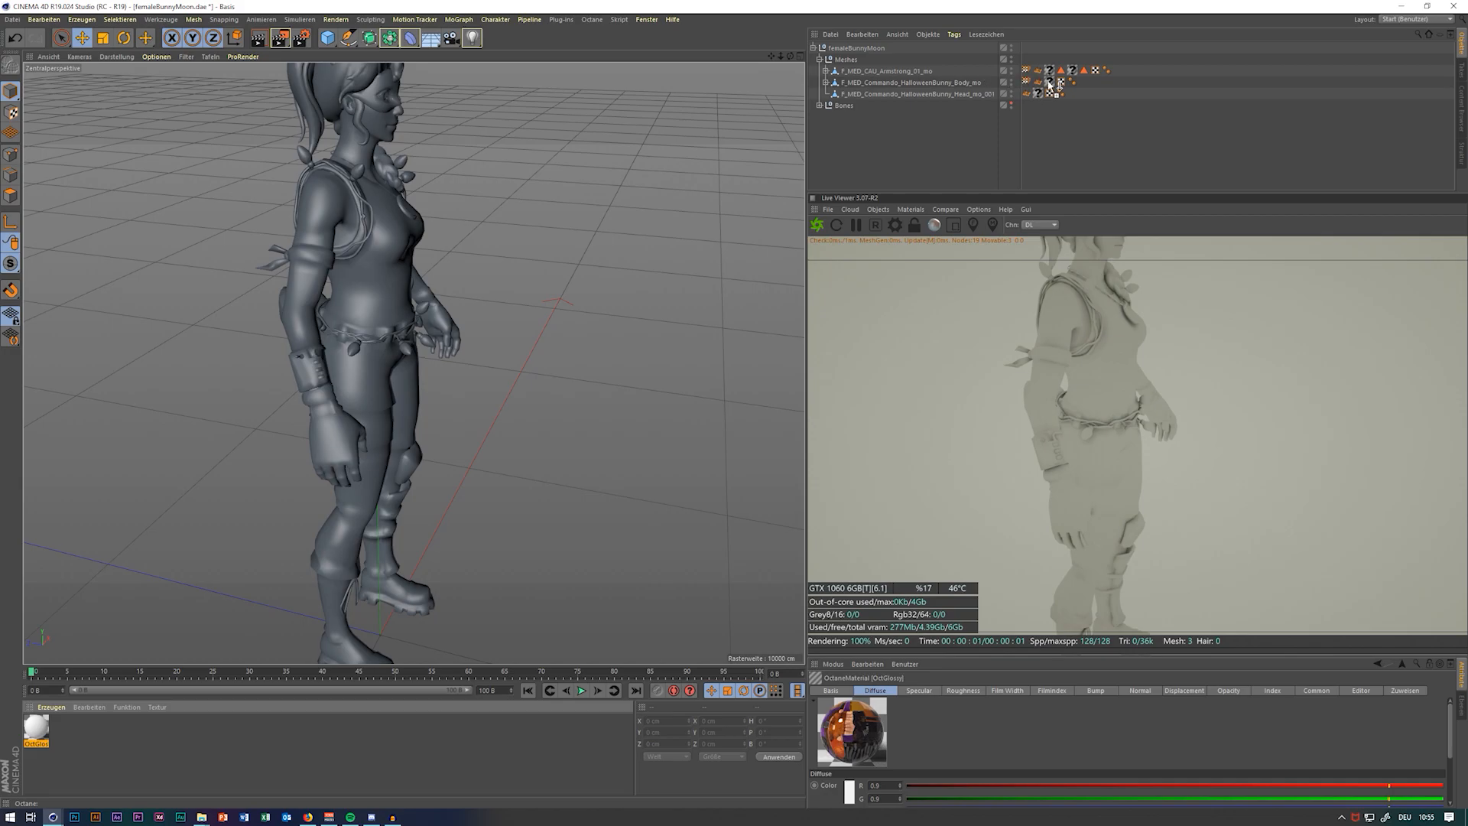
left_click_drag(1050, 87, 1049, 82)
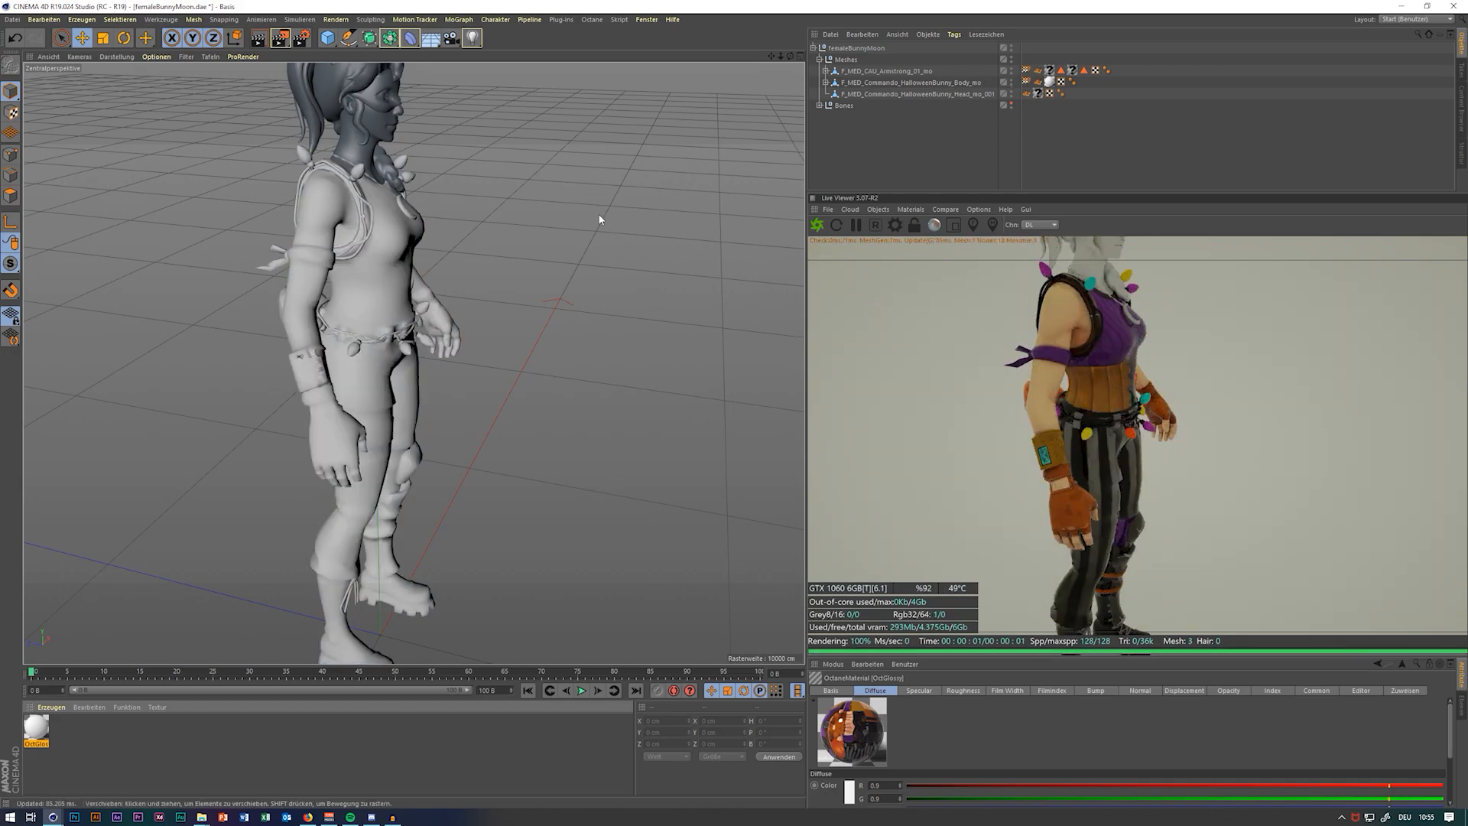
left_click_drag(790, 56, 676, 17)
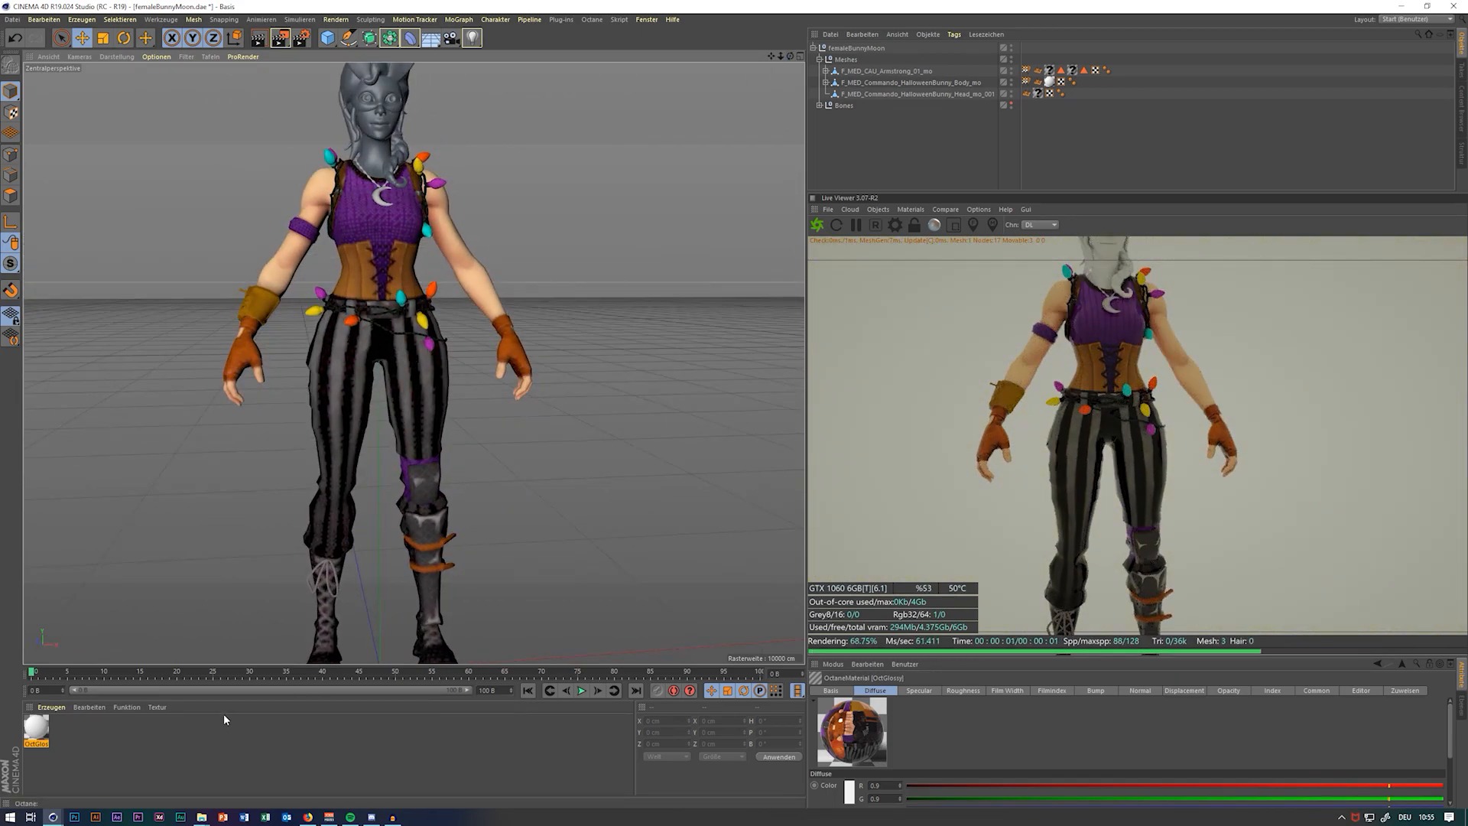
Open the normal map T_F_MED_Commando_HalloweenBunny_N.tga from the Textures folder in Photoshop
mouse_move(202, 815)
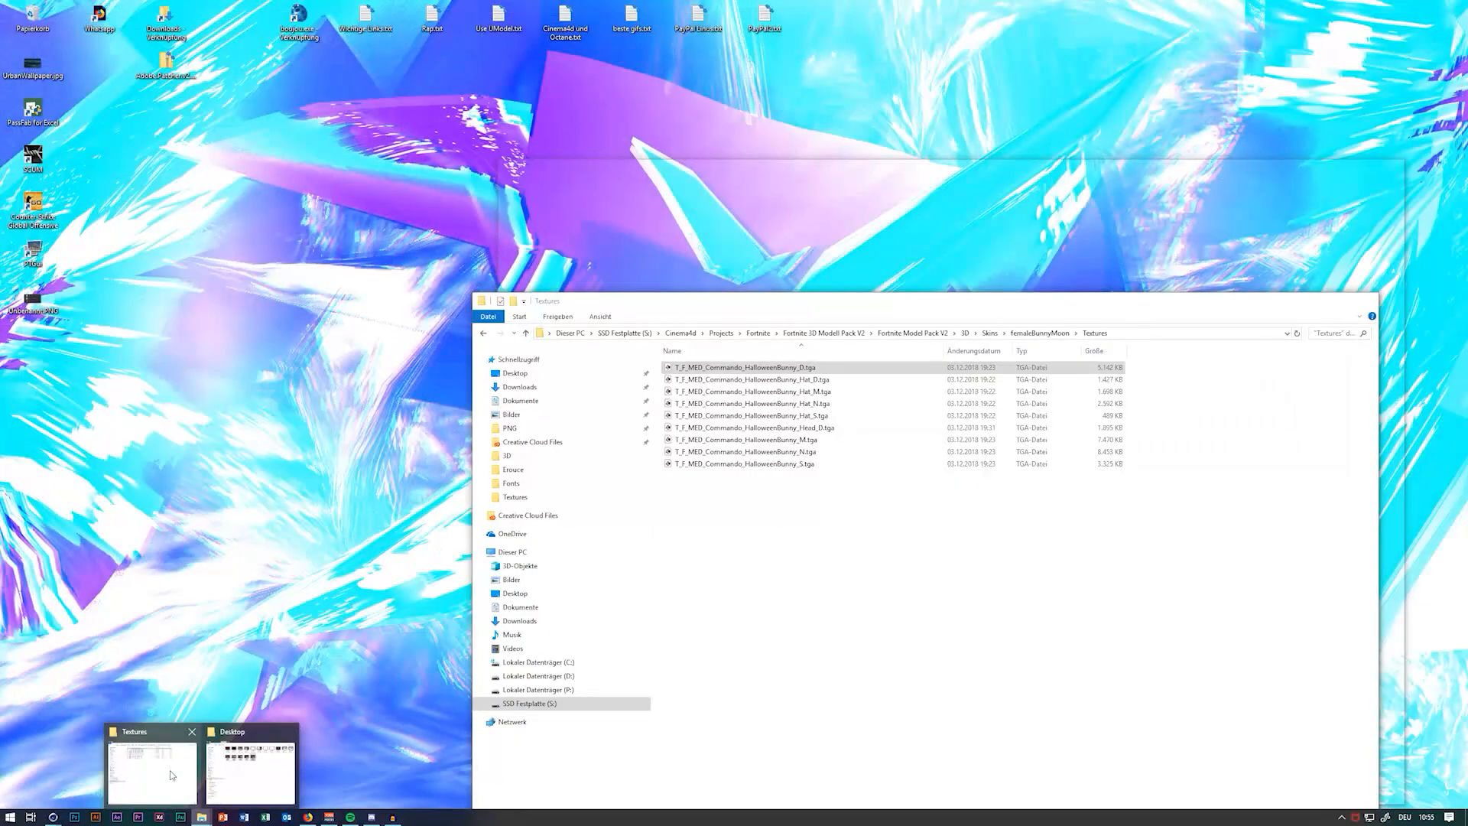
left_click(172, 774)
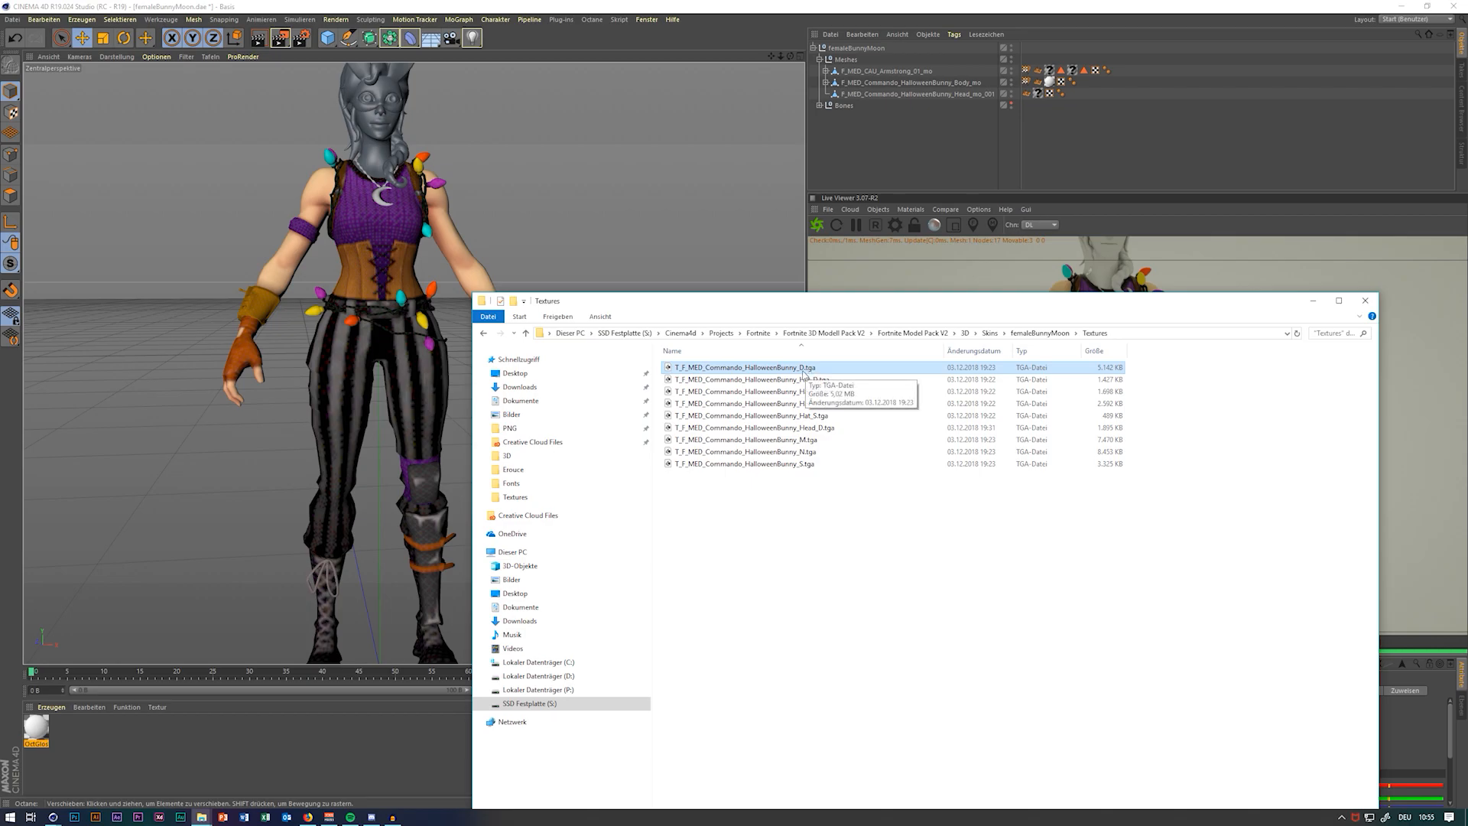
left_click(834, 452)
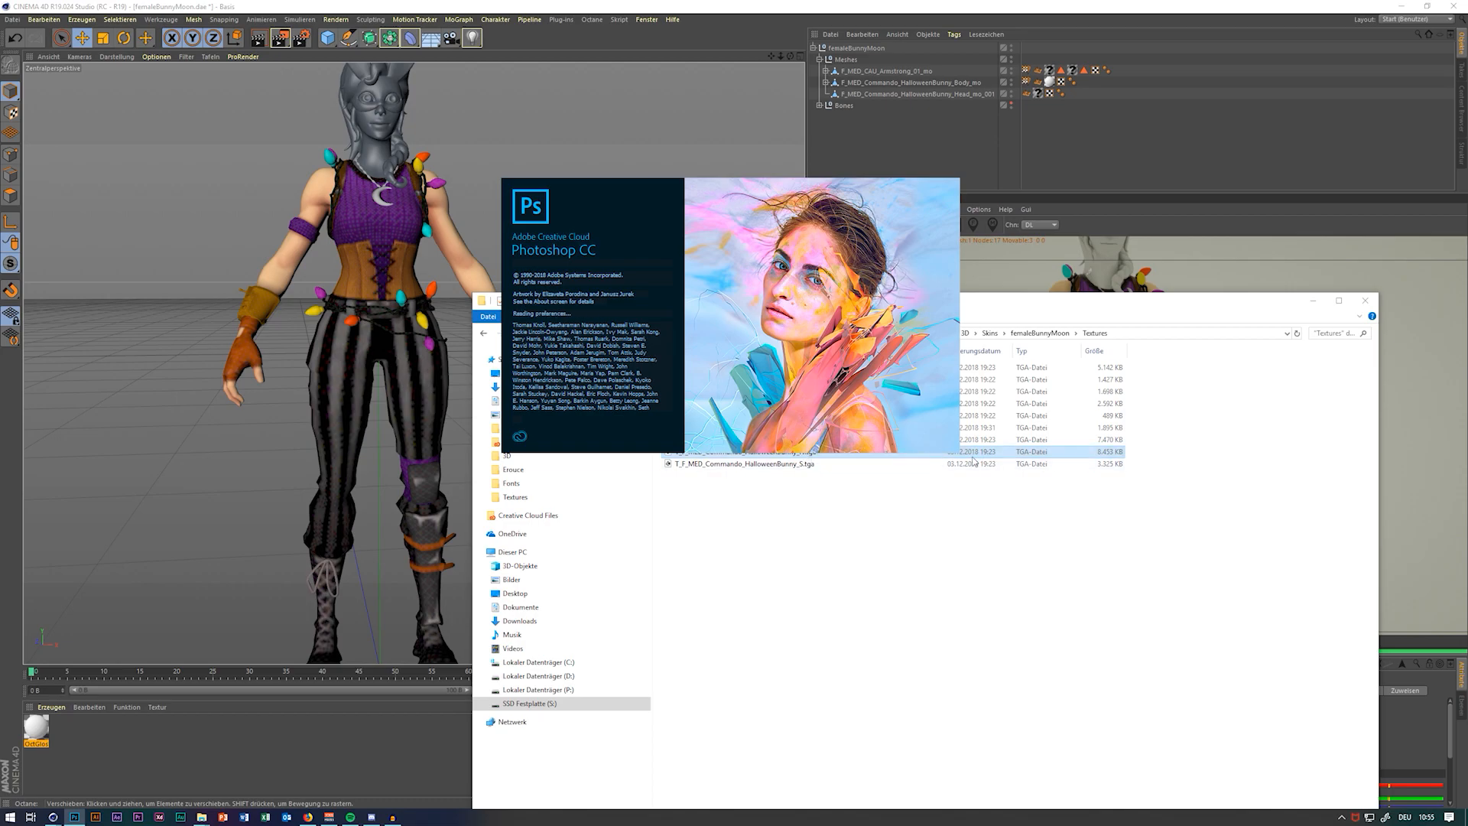
left_click(981, 550)
right_click(902, 453)
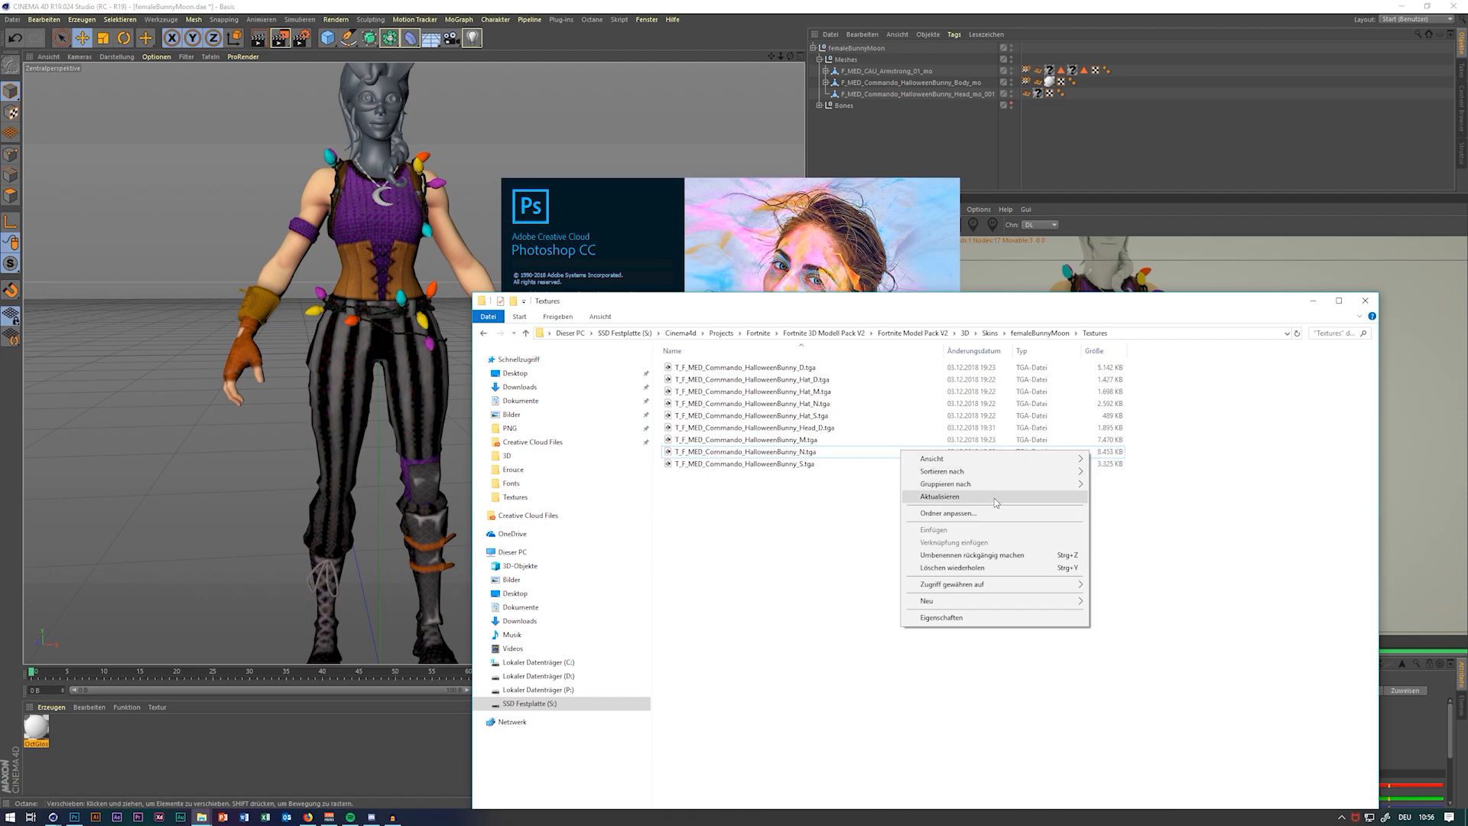
left_click(1172, 583)
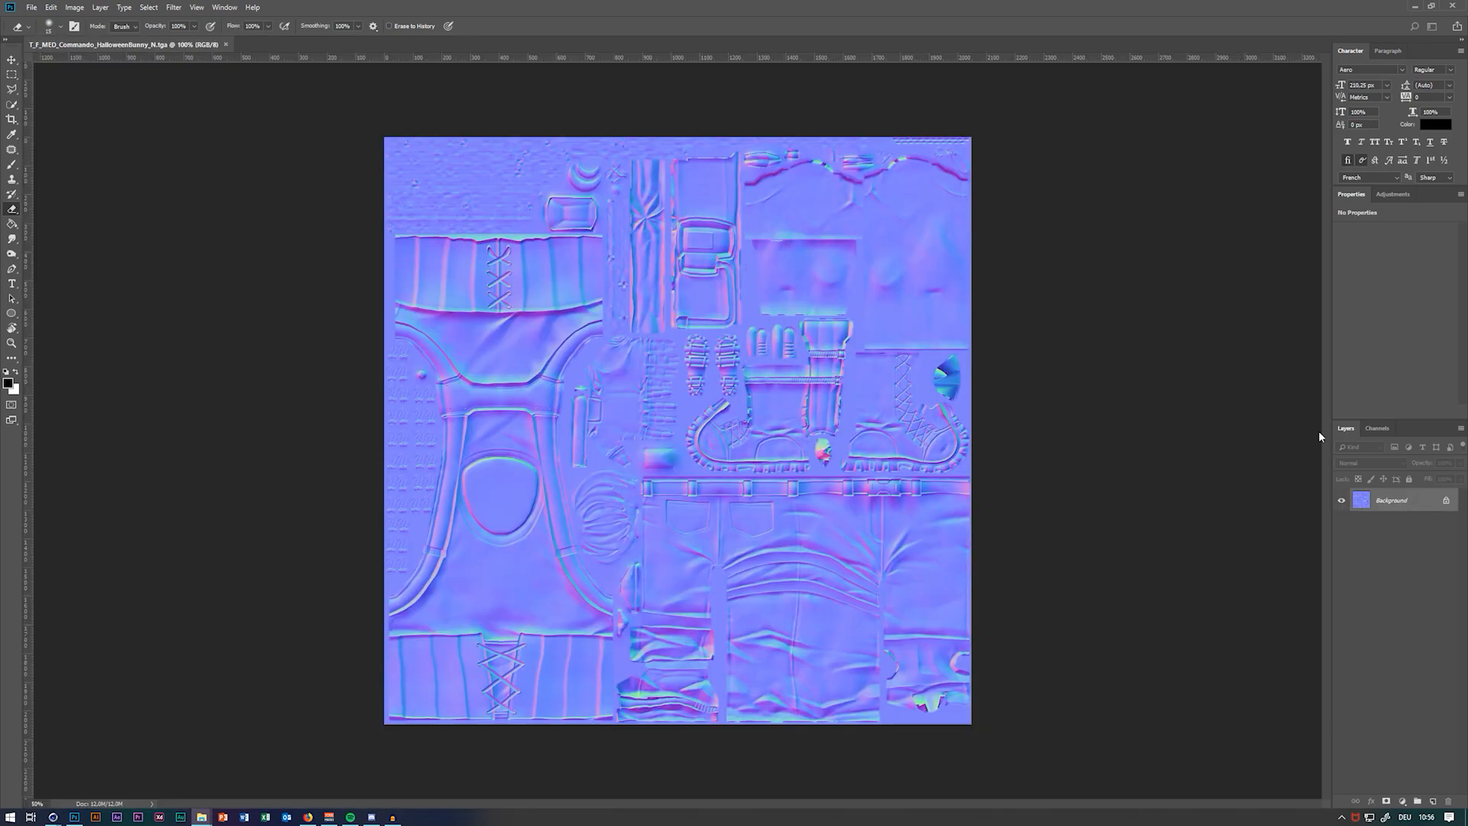
Unlock the normal map's background layer and invert its green channel with a Curves adjustment layer, comparing the image with and without it
left_click(1446, 500)
left_click(1392, 194)
left_click(1391, 220)
left_click(1385, 245)
left_click(1387, 274)
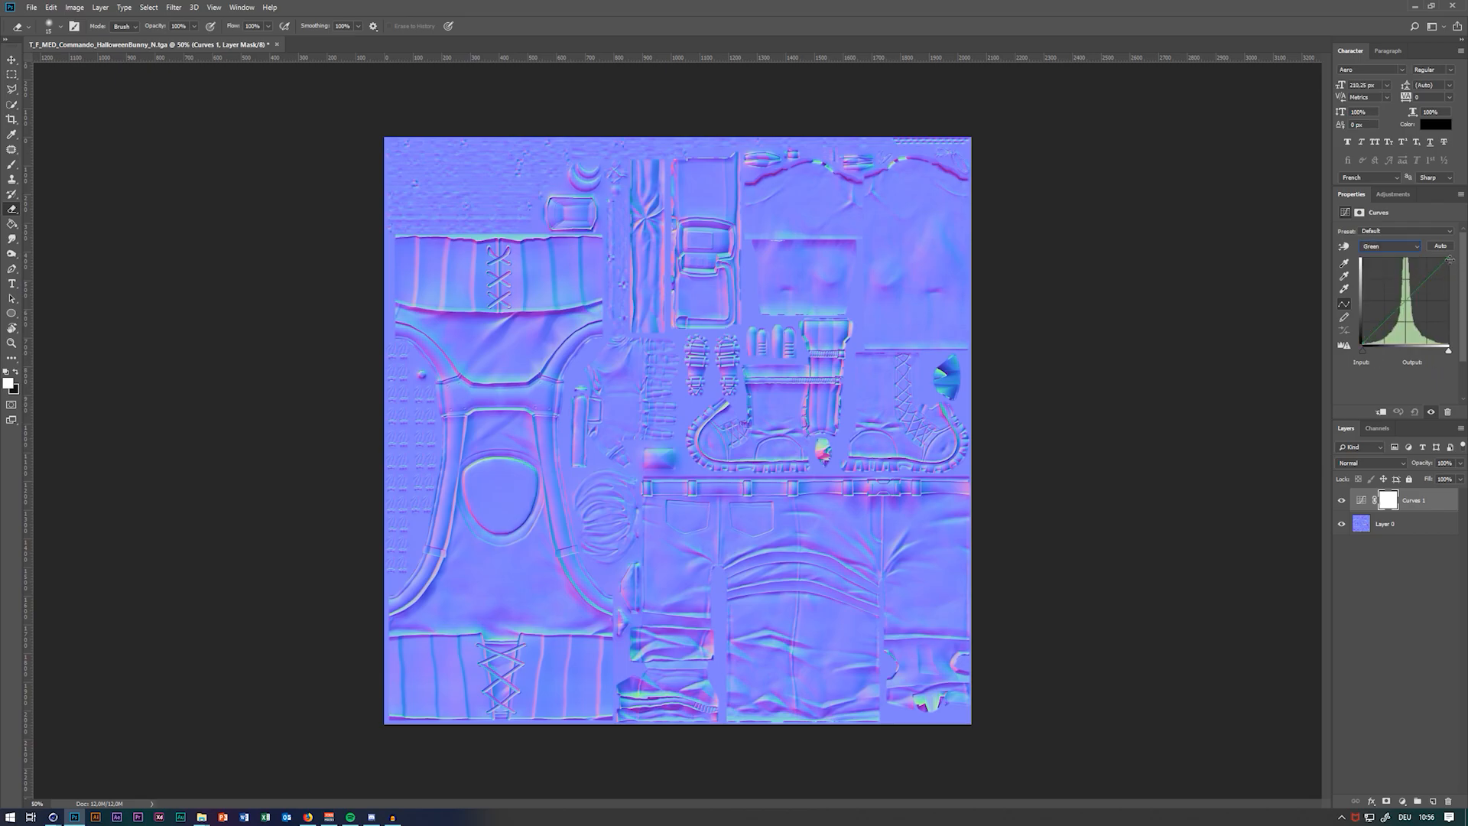
left_click_drag(1447, 257, 1362, 260)
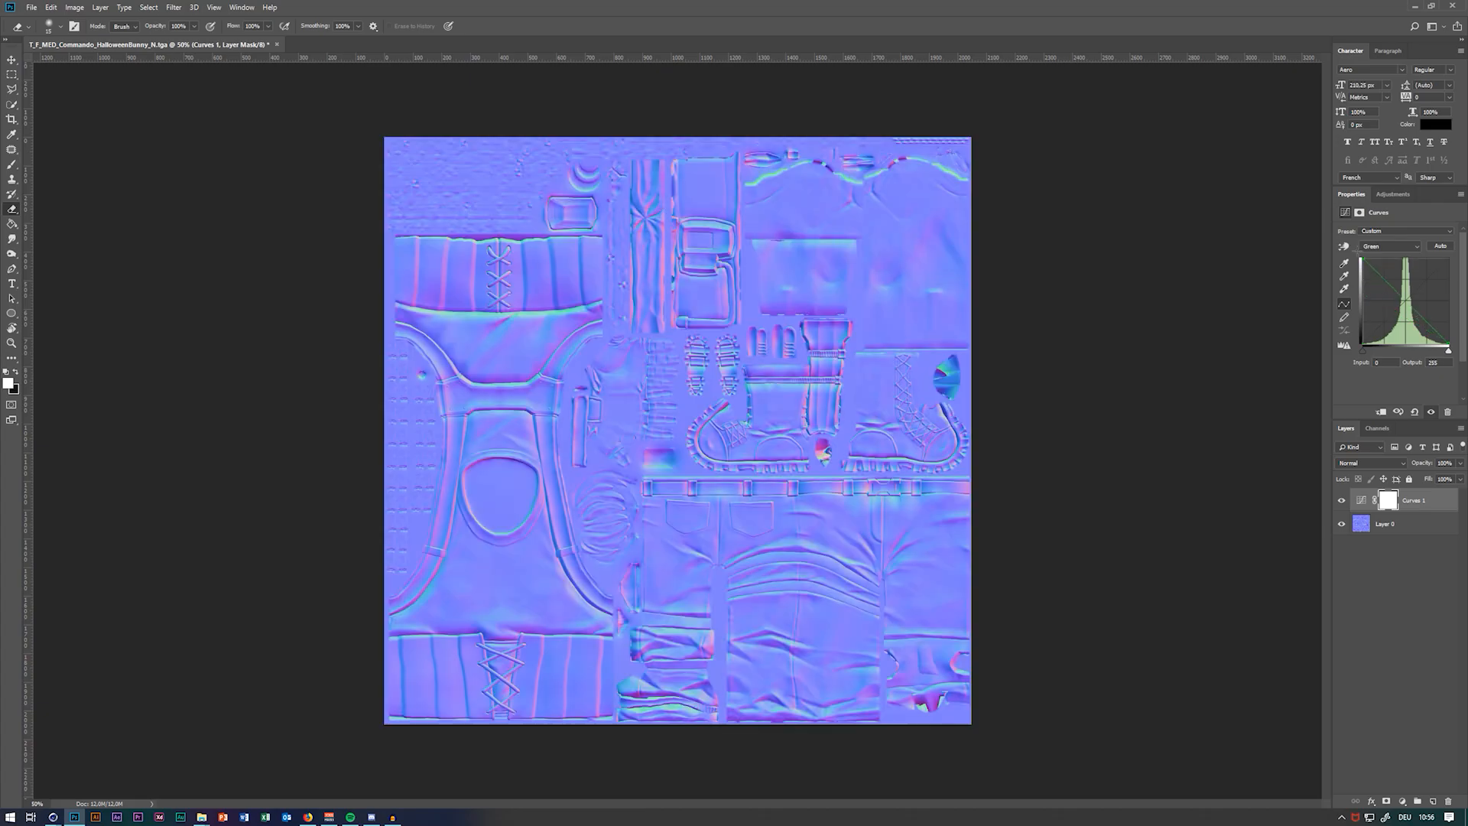
left_click(1342, 501)
left_click(1342, 500)
Export the corrected normal map as the PNG file Body_N in the femaleBunnyMoon Textures folder
left_click(31, 7)
mouse_move(91, 163)
left_click(207, 163)
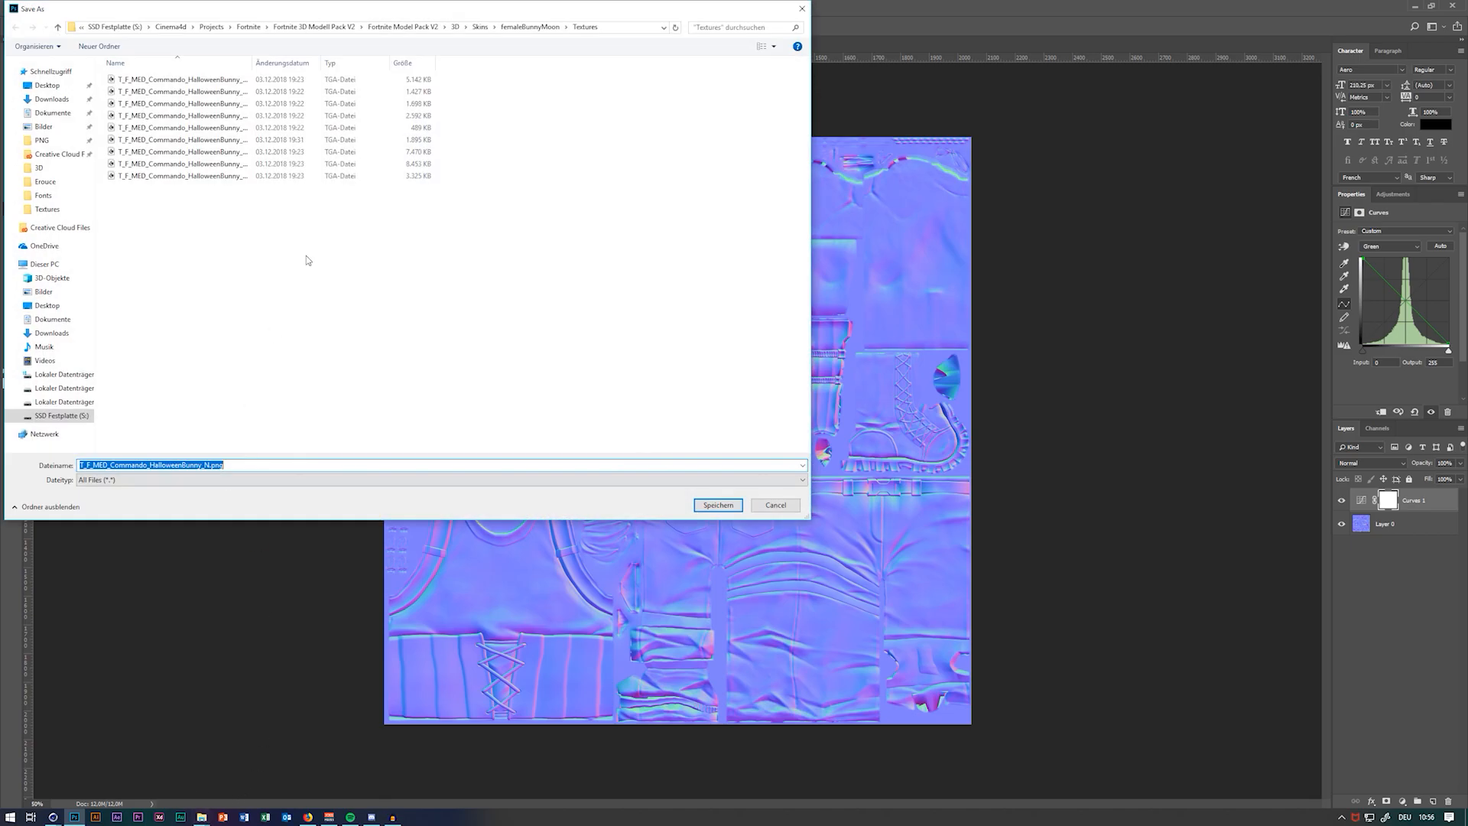
left_click(631, 29)
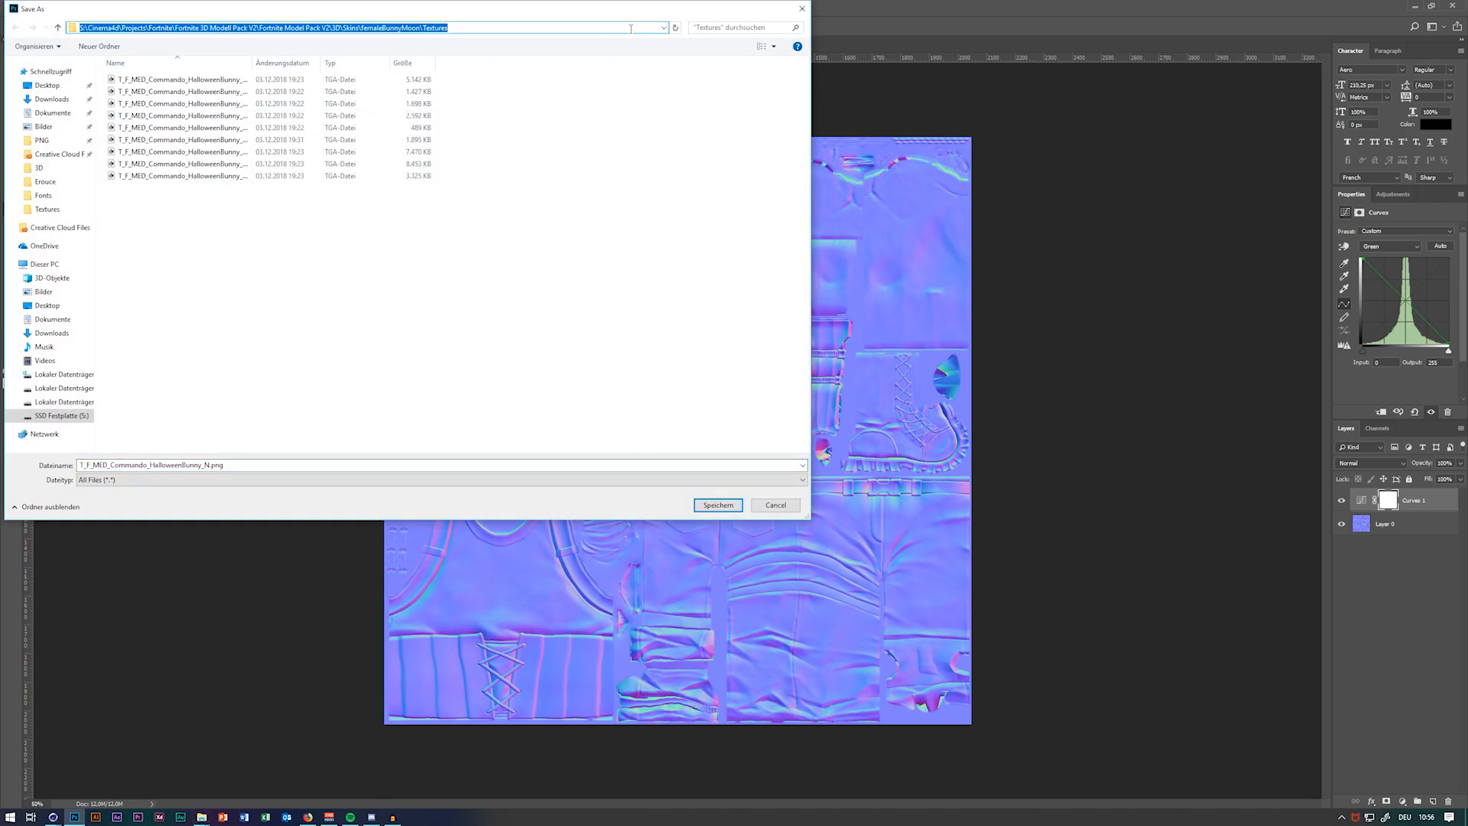
type("S:\\Cinema4d\\Projects\\Fortnite\\Fortnite 3D Modell Pack V2\\Fortnite Model Pack V2\\3D\\Skins\\femaleBunnyMoon")
key("Return")
double_click(148, 96)
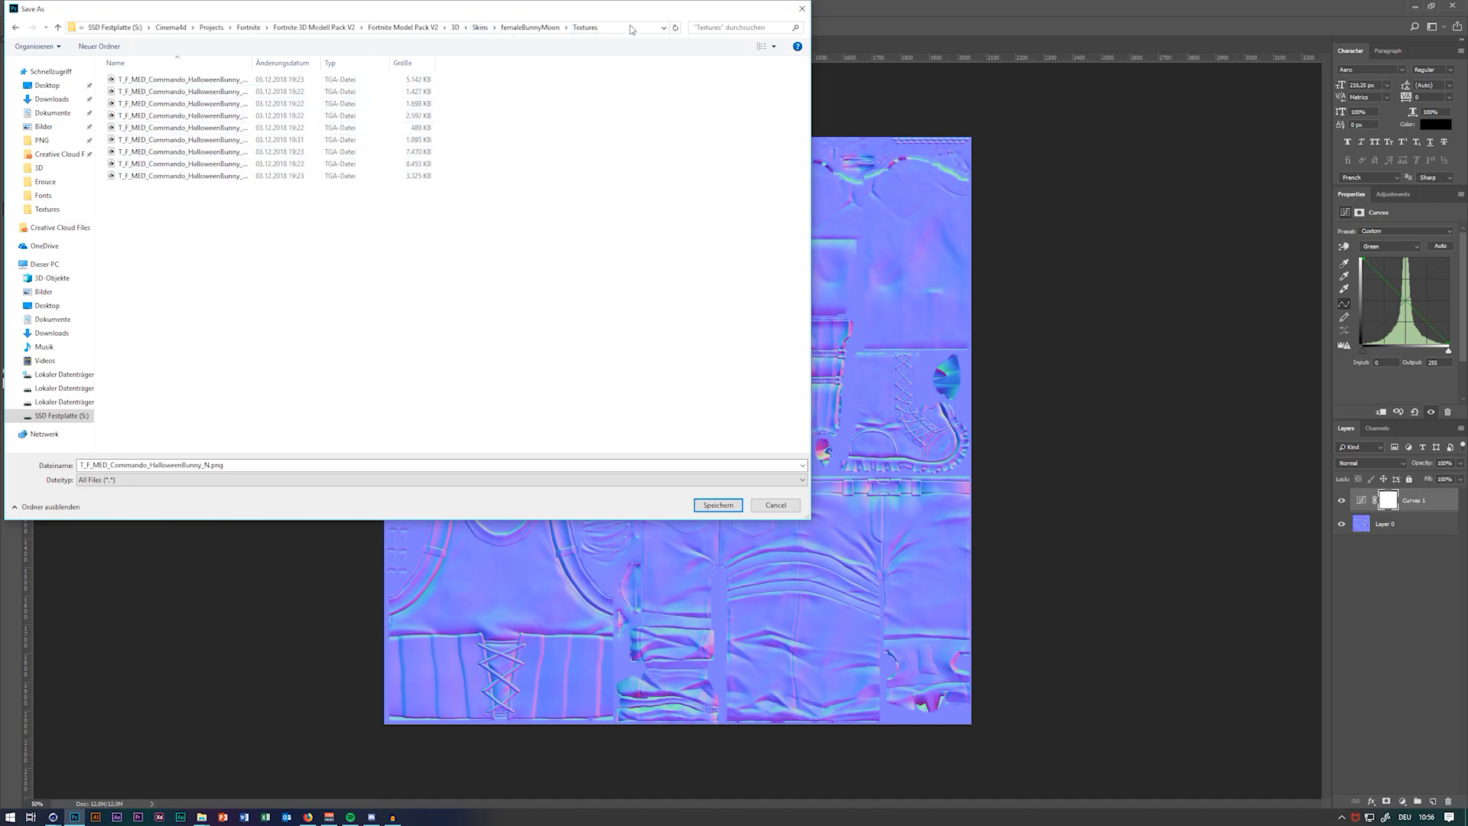
left_click(251, 464)
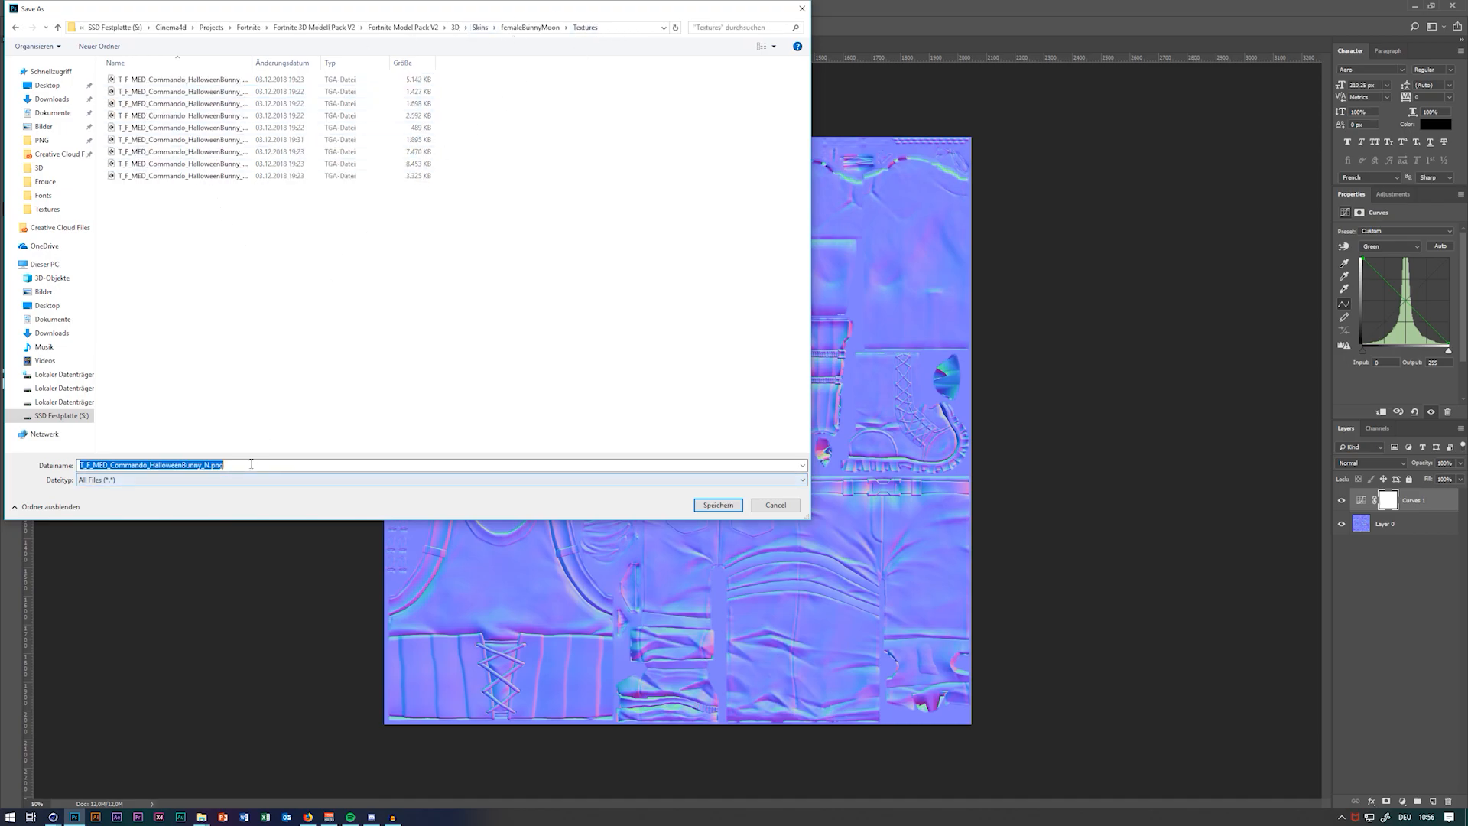
type("Body")
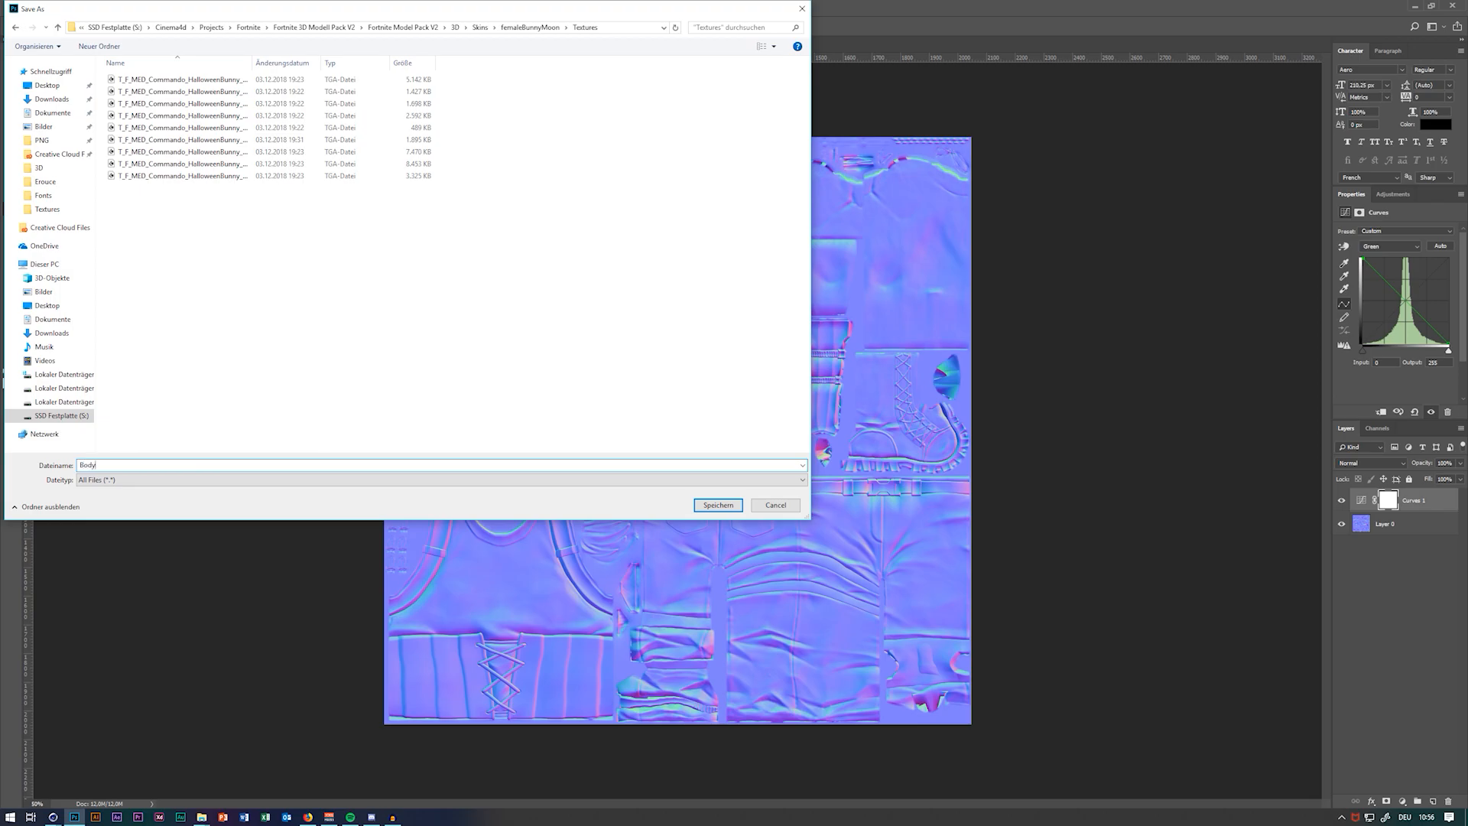
key("Return")
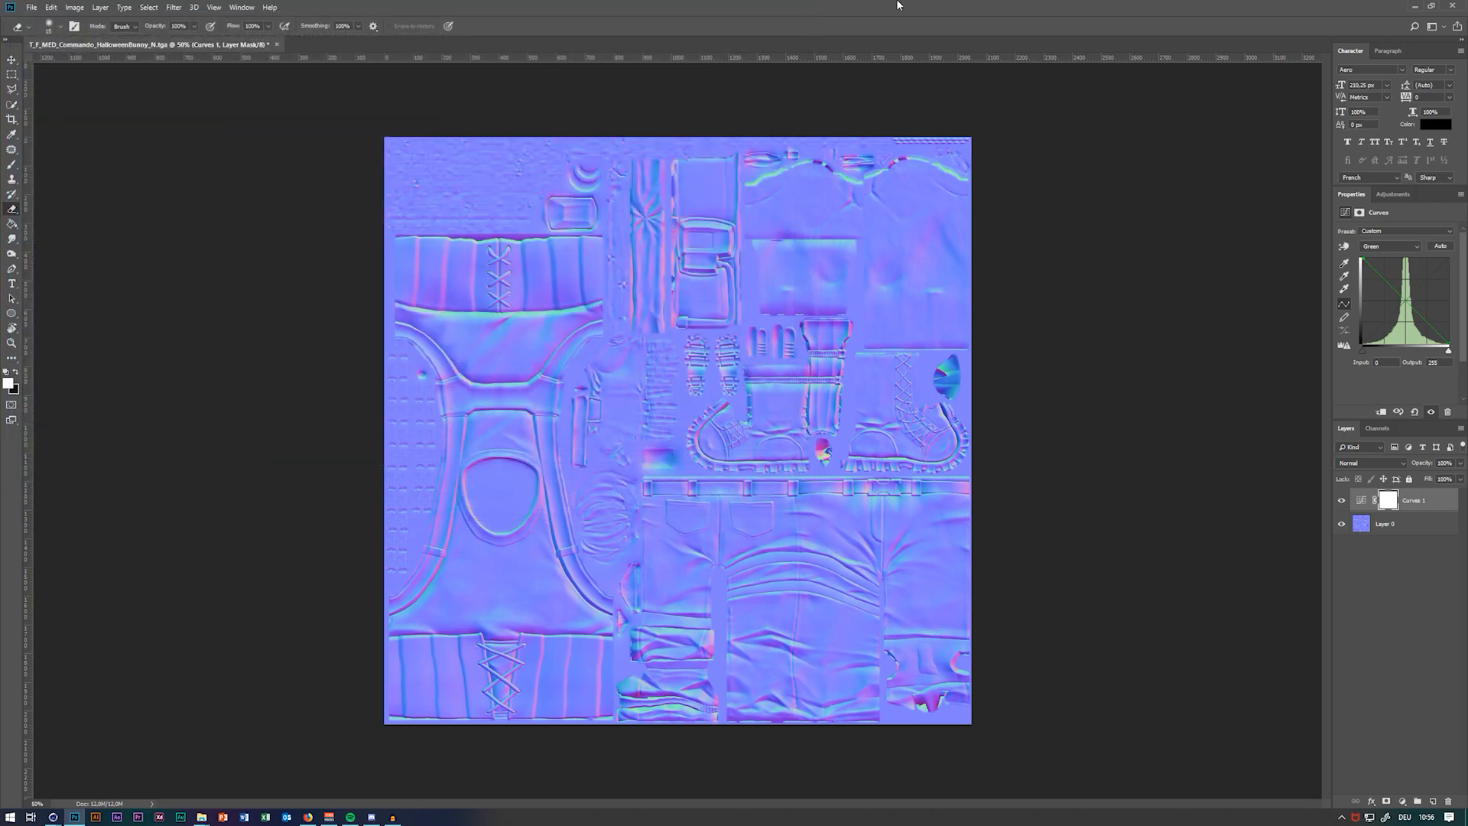
Back in Cinema 4D, reopen the glossy material's Octane Node Editor and connect Body_N.png from the Textures folder to the Normal input
left_click(1415, 6)
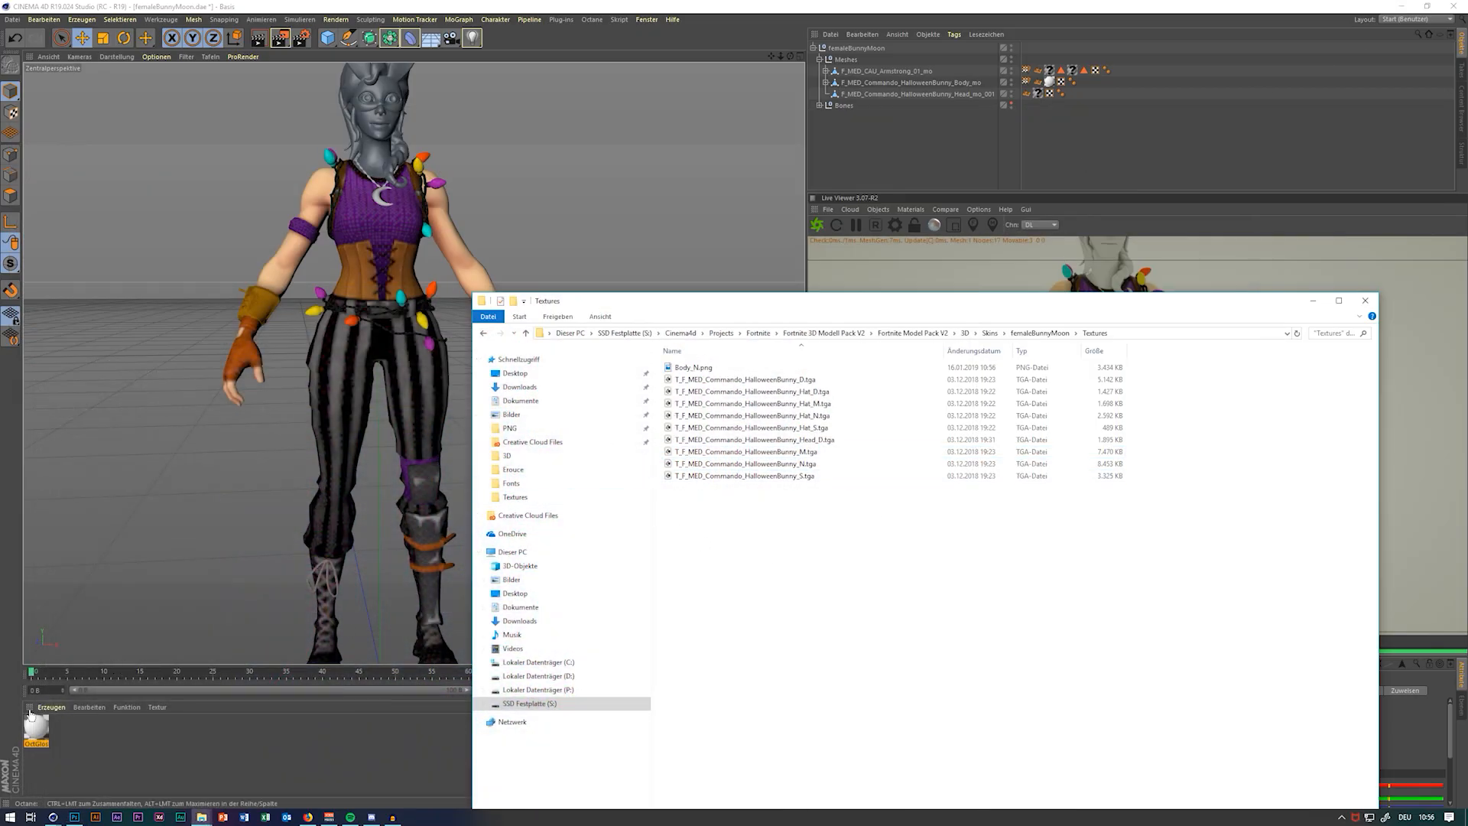
left_click(38, 725)
double_click(38, 725)
left_click(204, 214)
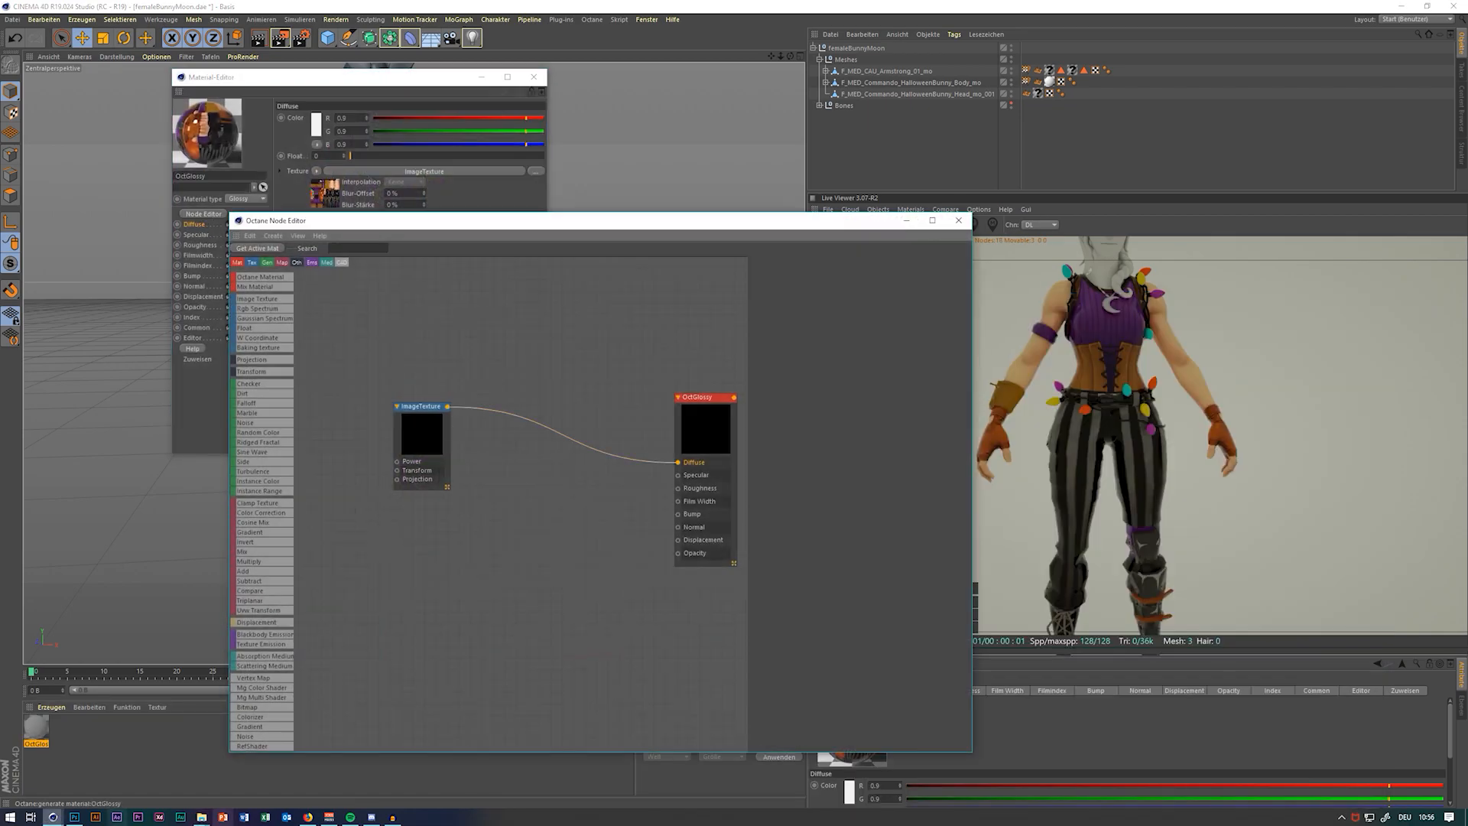
mouse_move(201, 817)
left_click(240, 768)
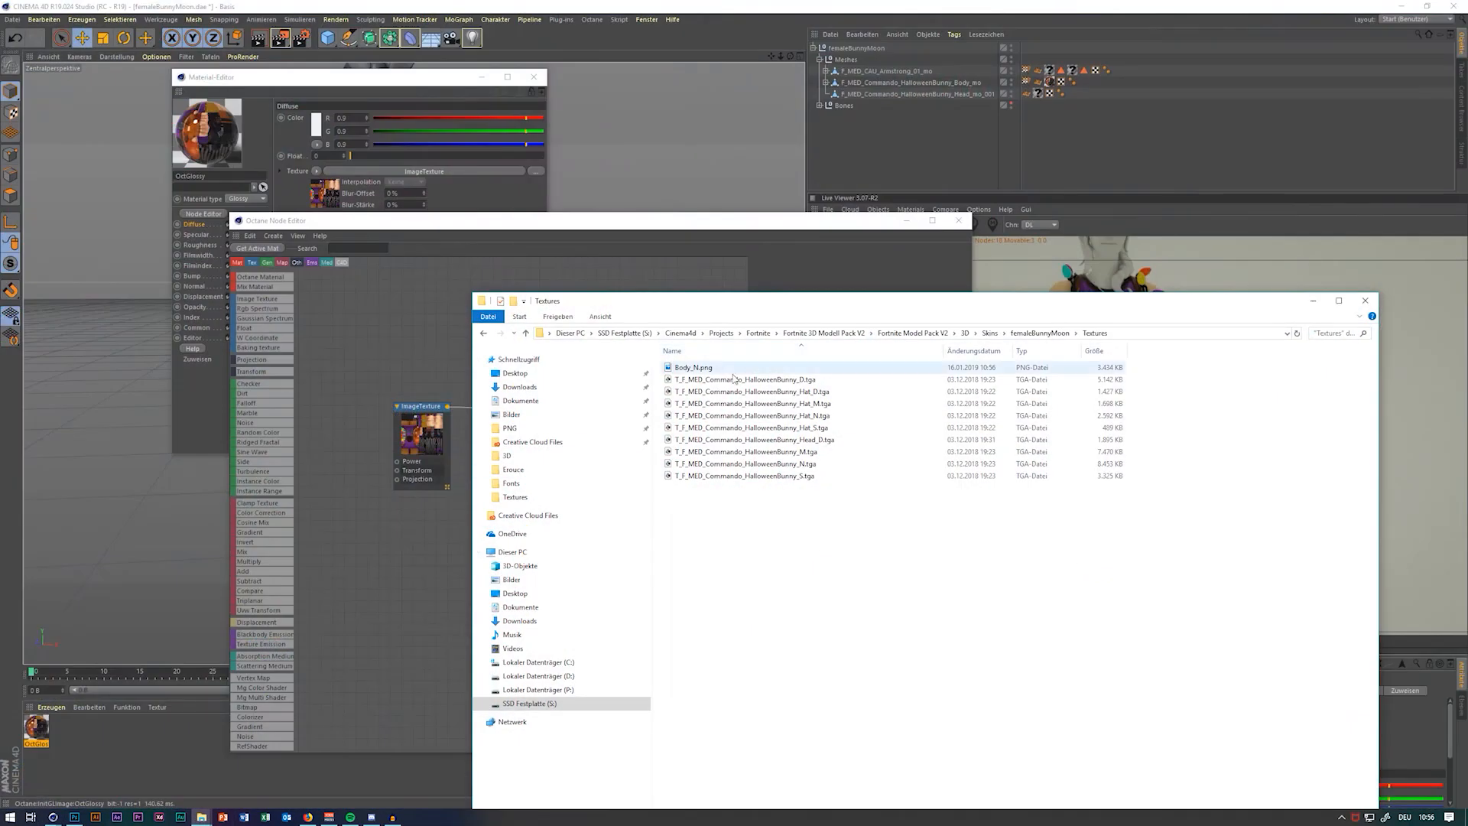
left_click_drag(692, 368, 695, 520)
left_click_drag(685, 493, 679, 527)
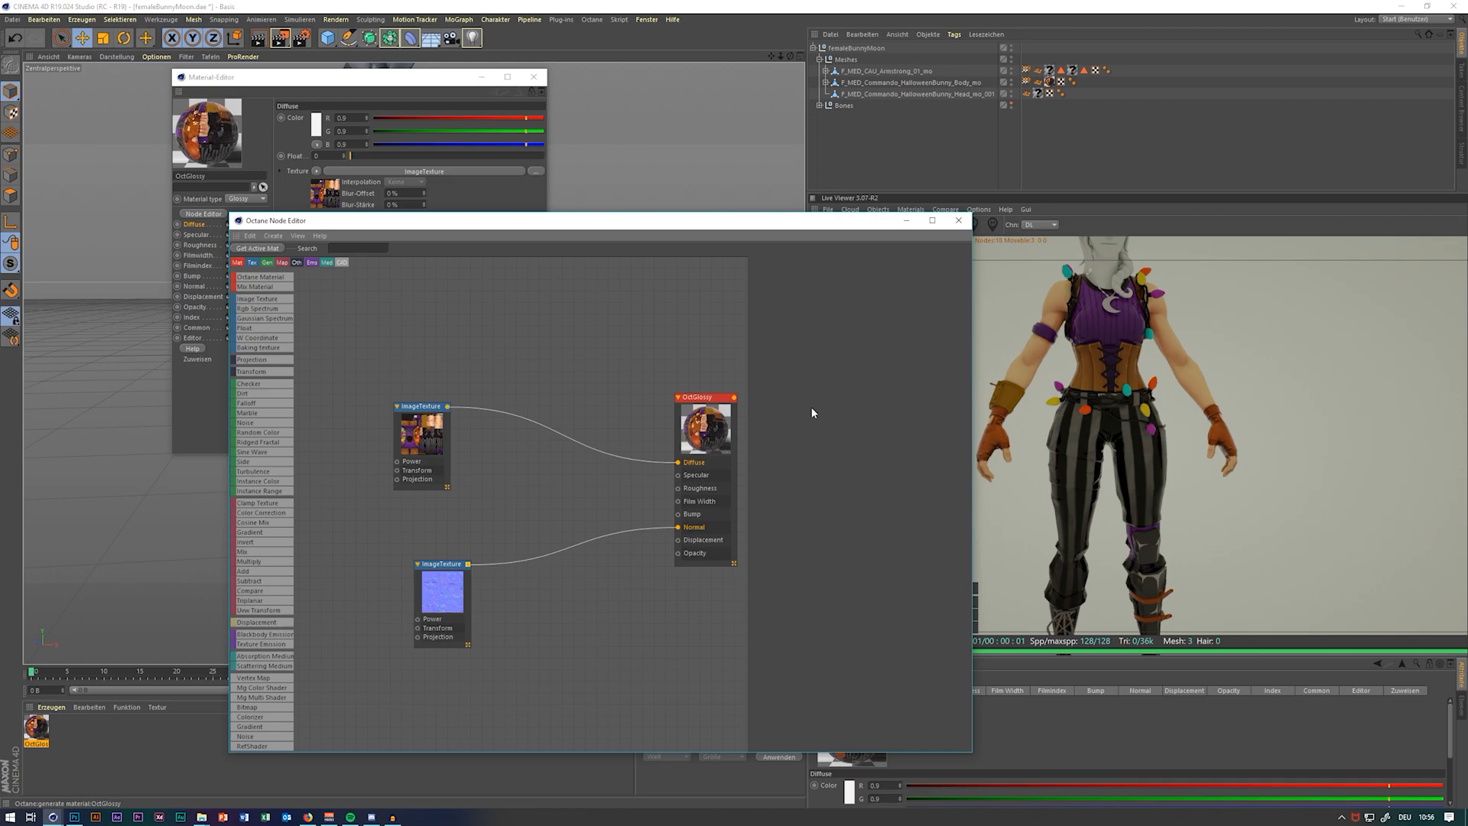
Open T_F_MED_Commando_HalloweenBunny_S.tga from the Textures folder in Photoshop, unlock its background layer and name it Spec
left_click(201, 817)
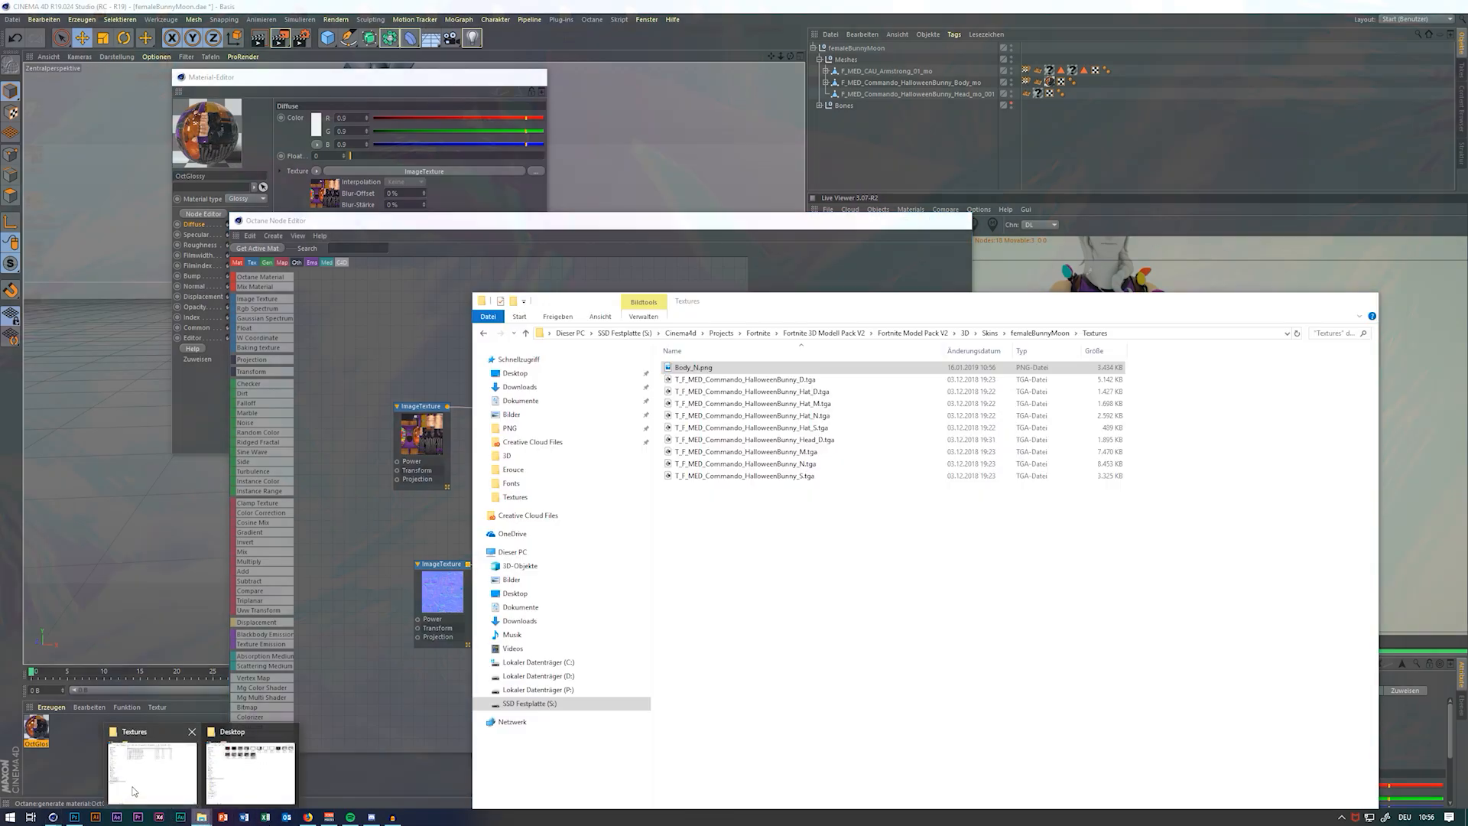
left_click(134, 791)
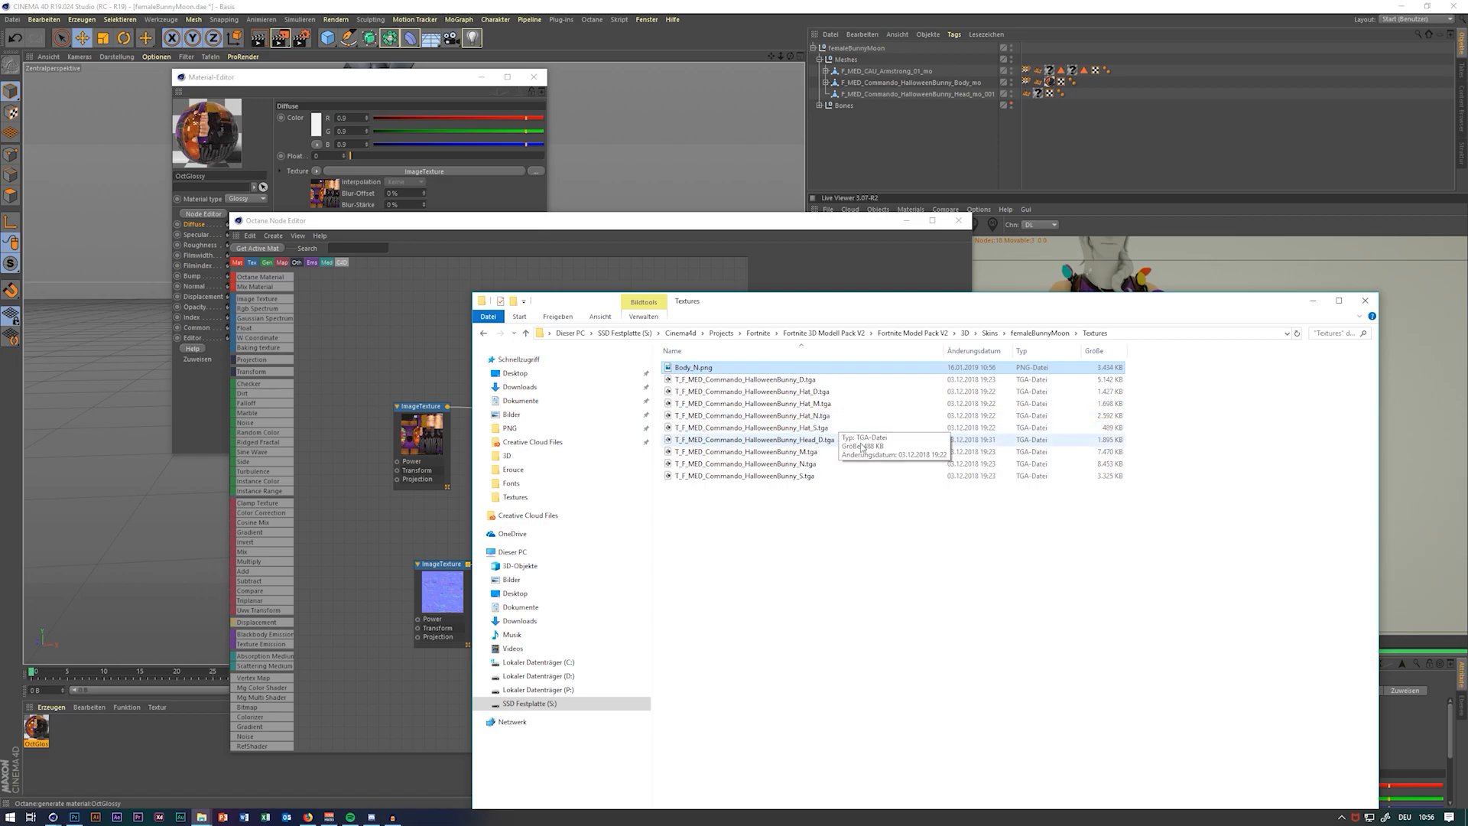
left_click(840, 478)
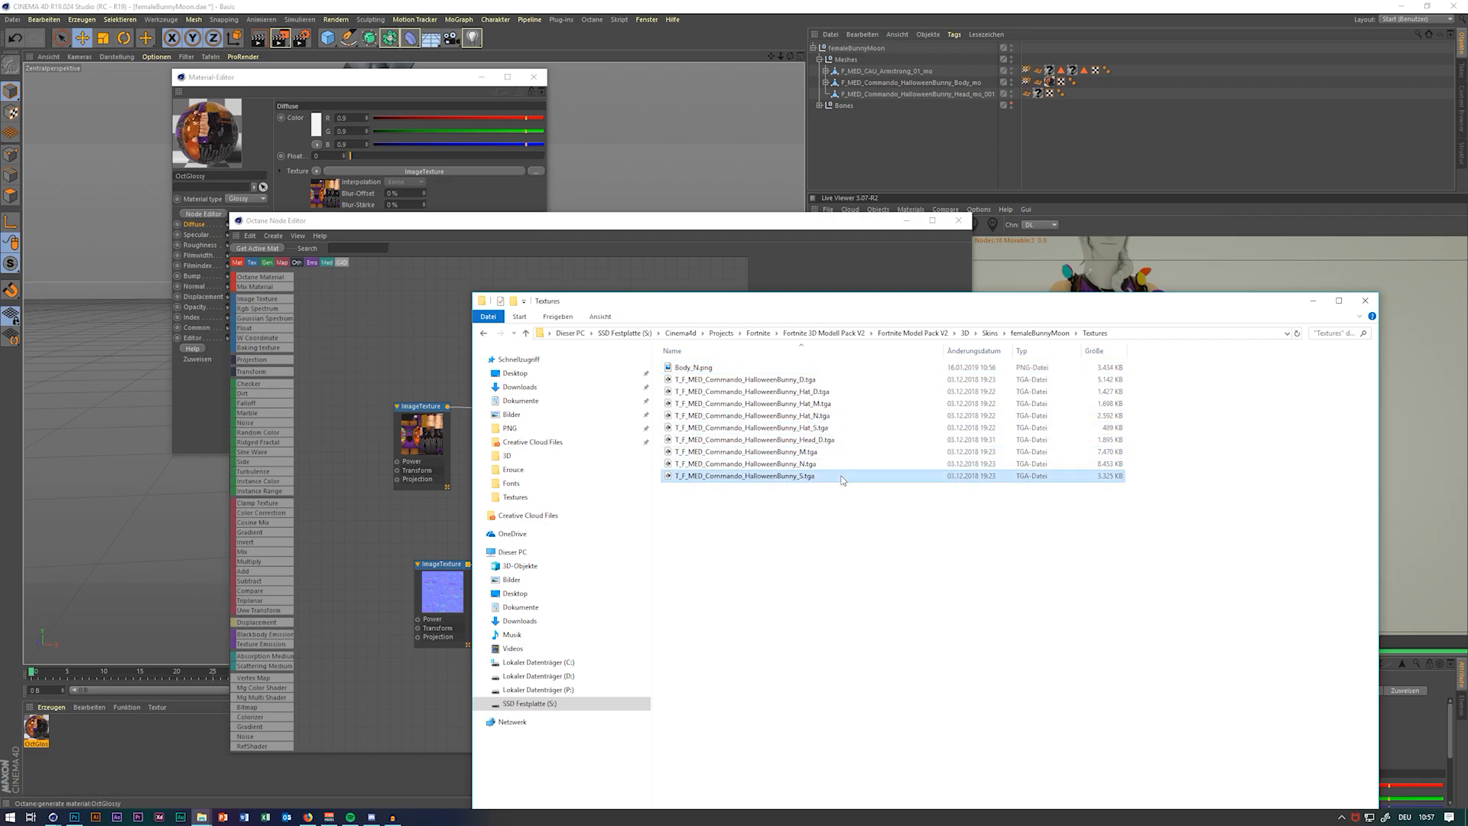
double_click(843, 479)
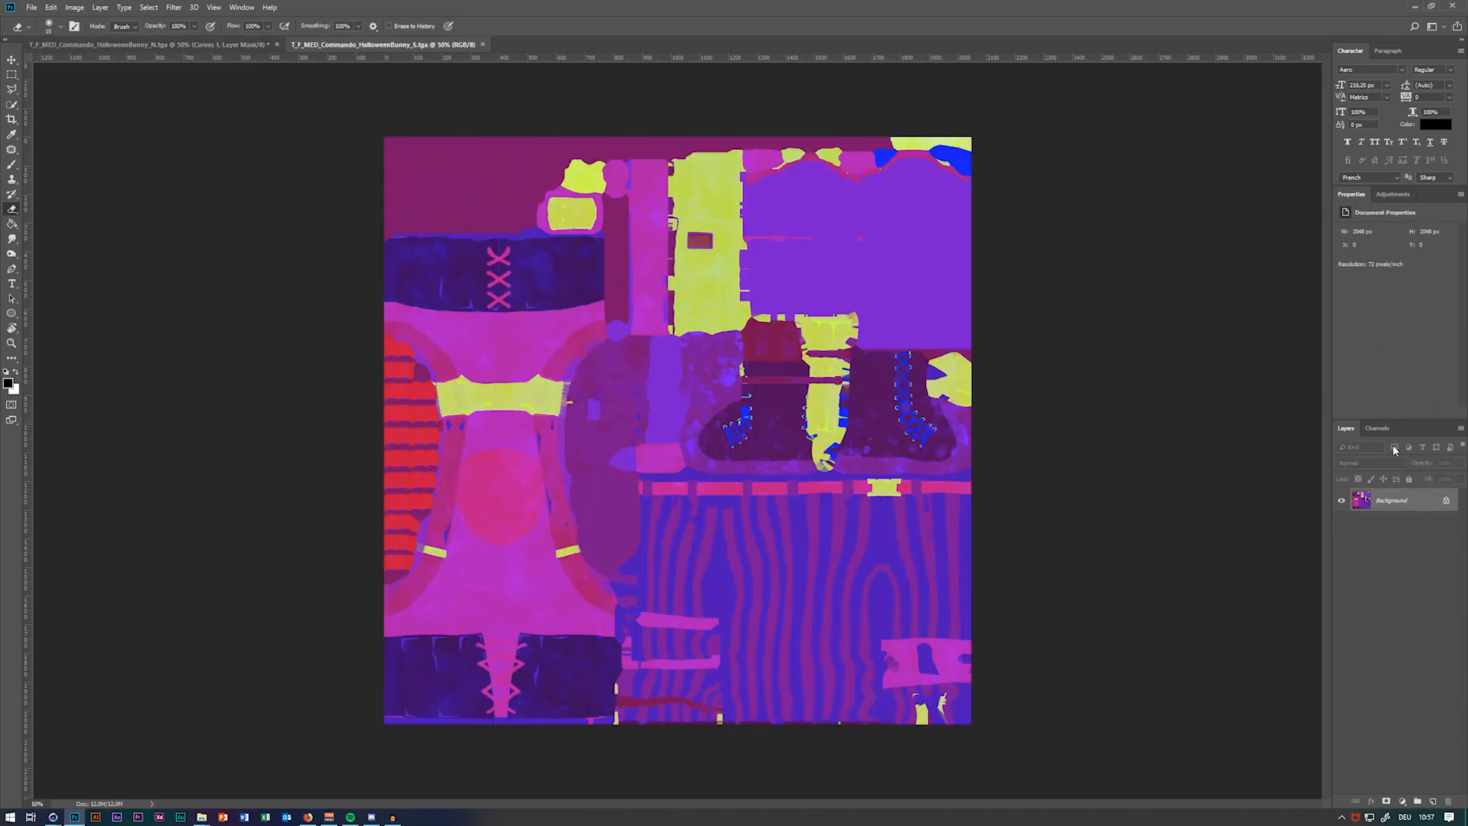
left_click(1447, 500)
double_click(1386, 500)
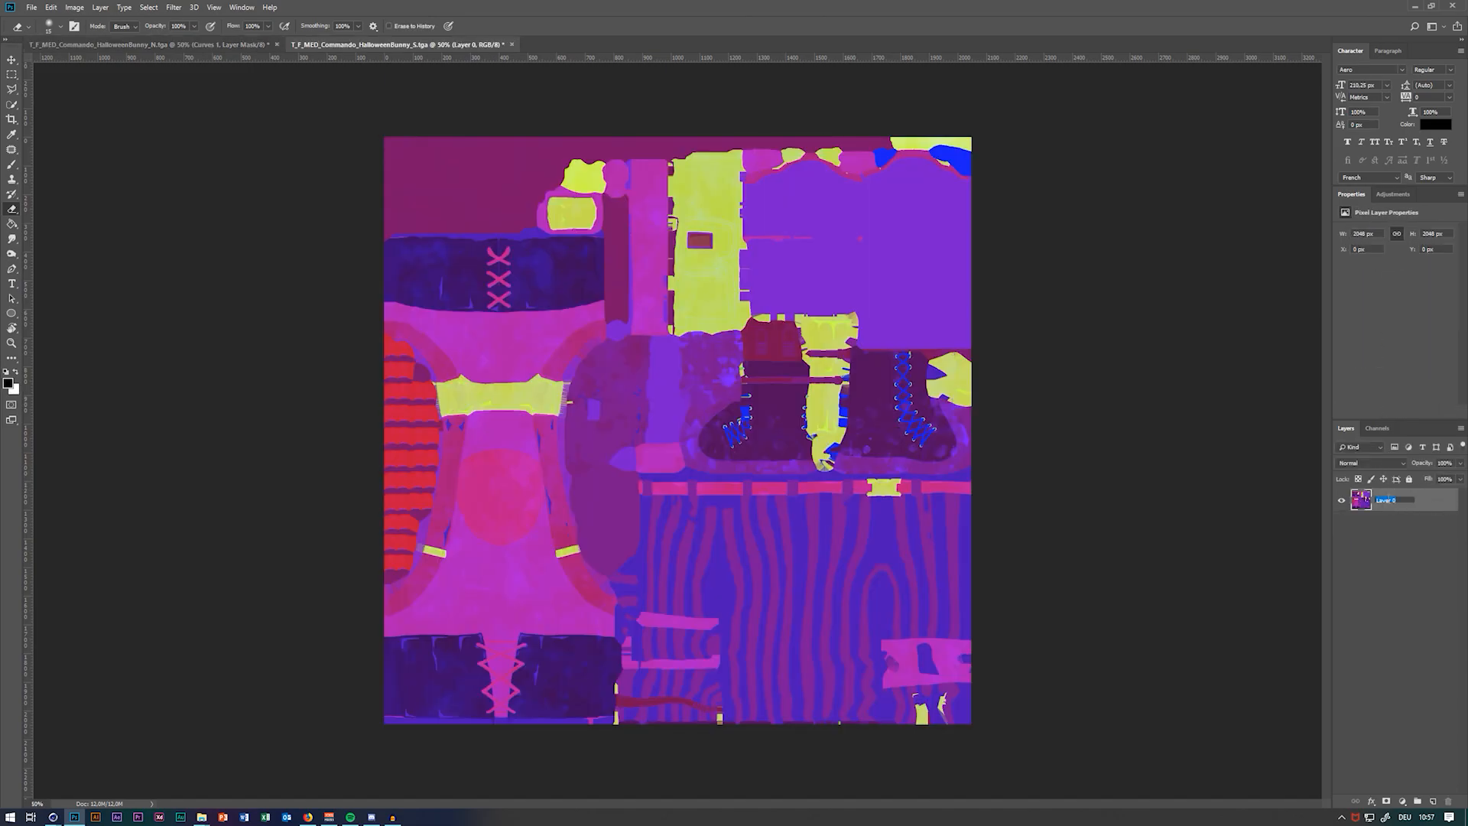
type("Spec")
key("Return")
Add an empty layer named Mask above the Spec layer
left_click(1433, 801)
double_click(1385, 500)
key("Escape")
key("Delete")
key("ctrl+shift+n")
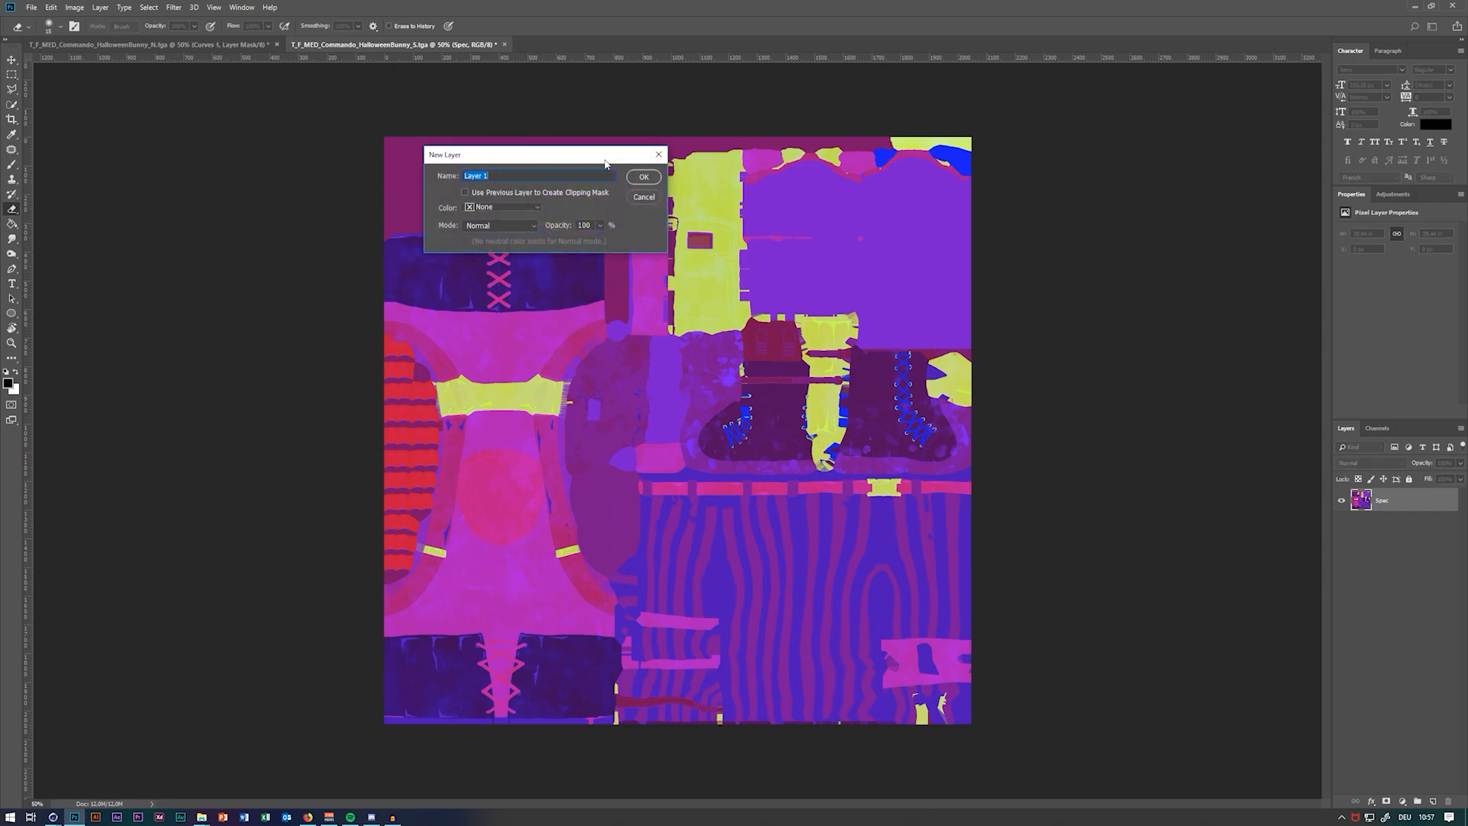
type("Mask")
key("Return")
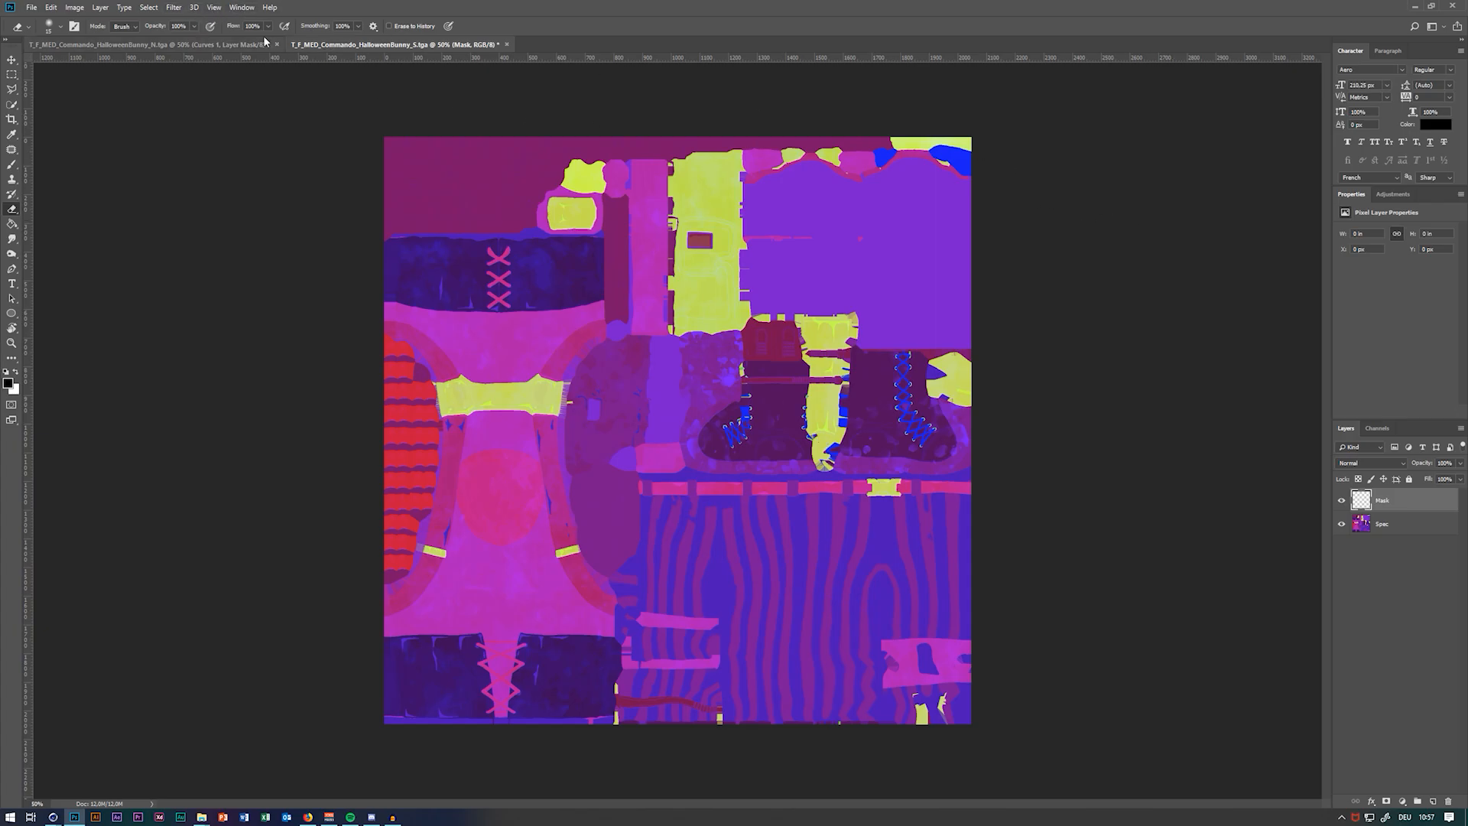
Try the Fortnite set's Maps action on the Spec layer and the empty Mask layer
left_click(242, 7)
left_click(252, 87)
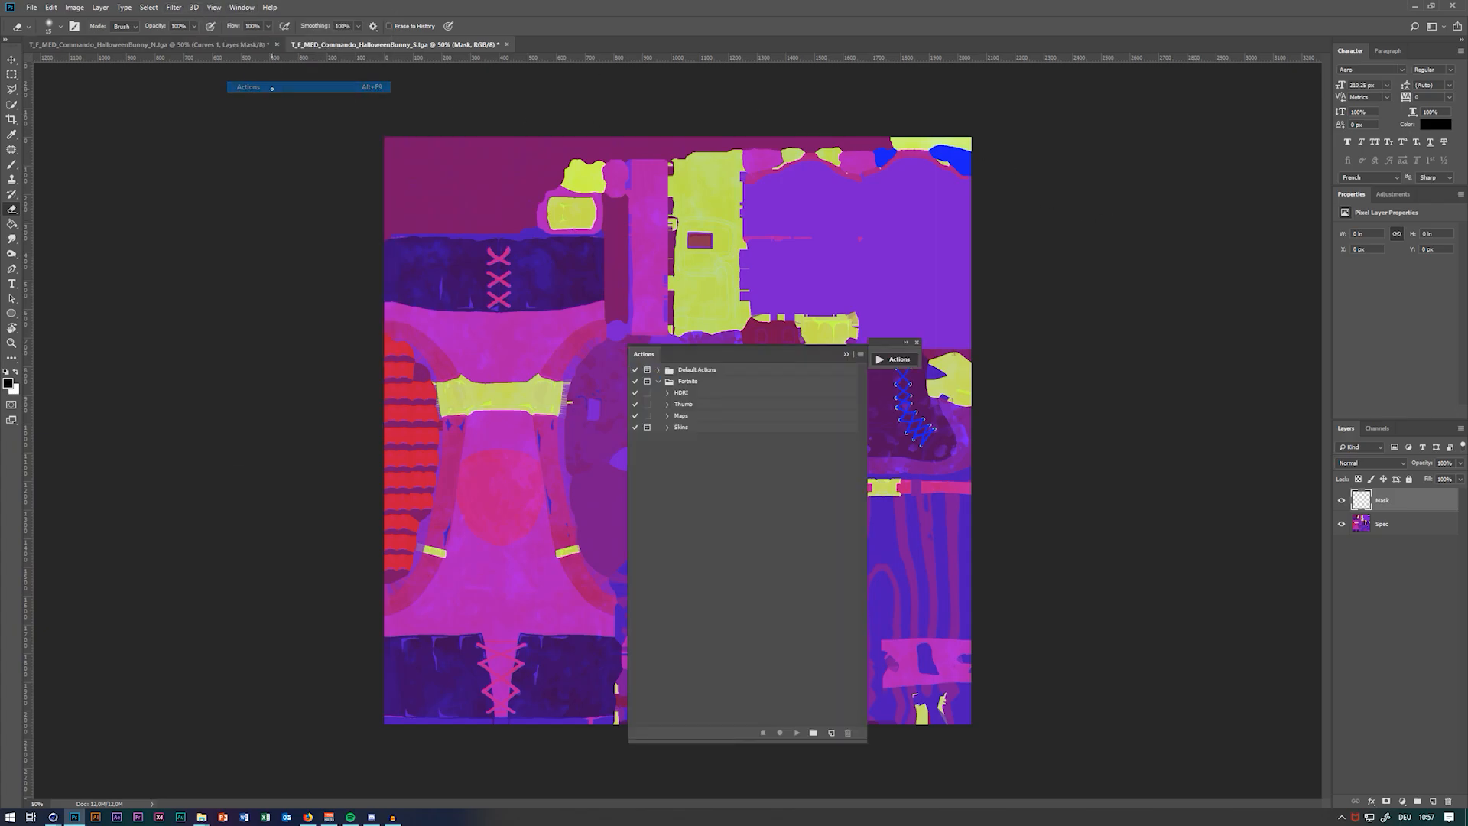
left_click_drag(715, 356, 1092, 326)
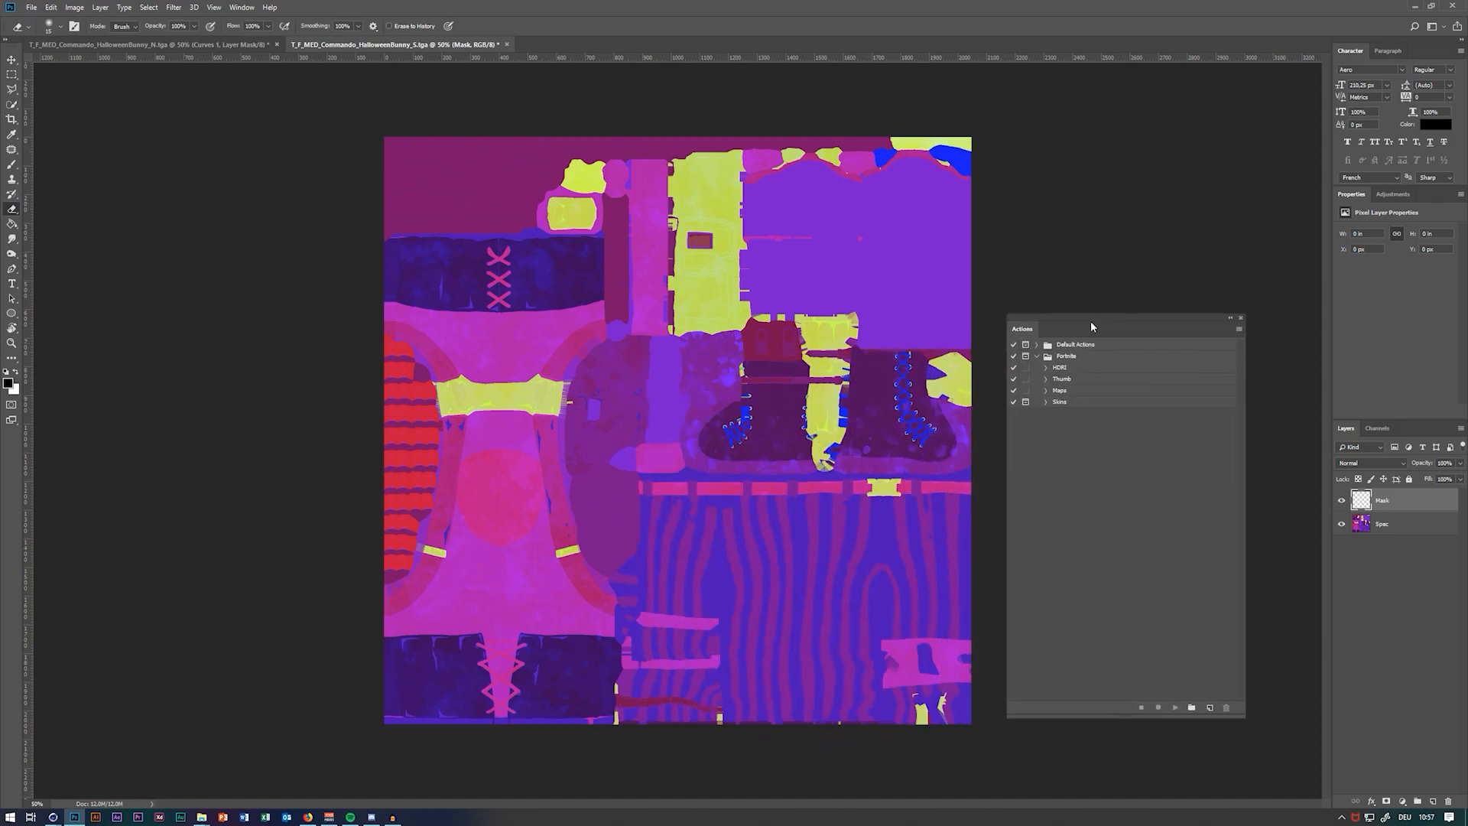
left_click(1083, 391)
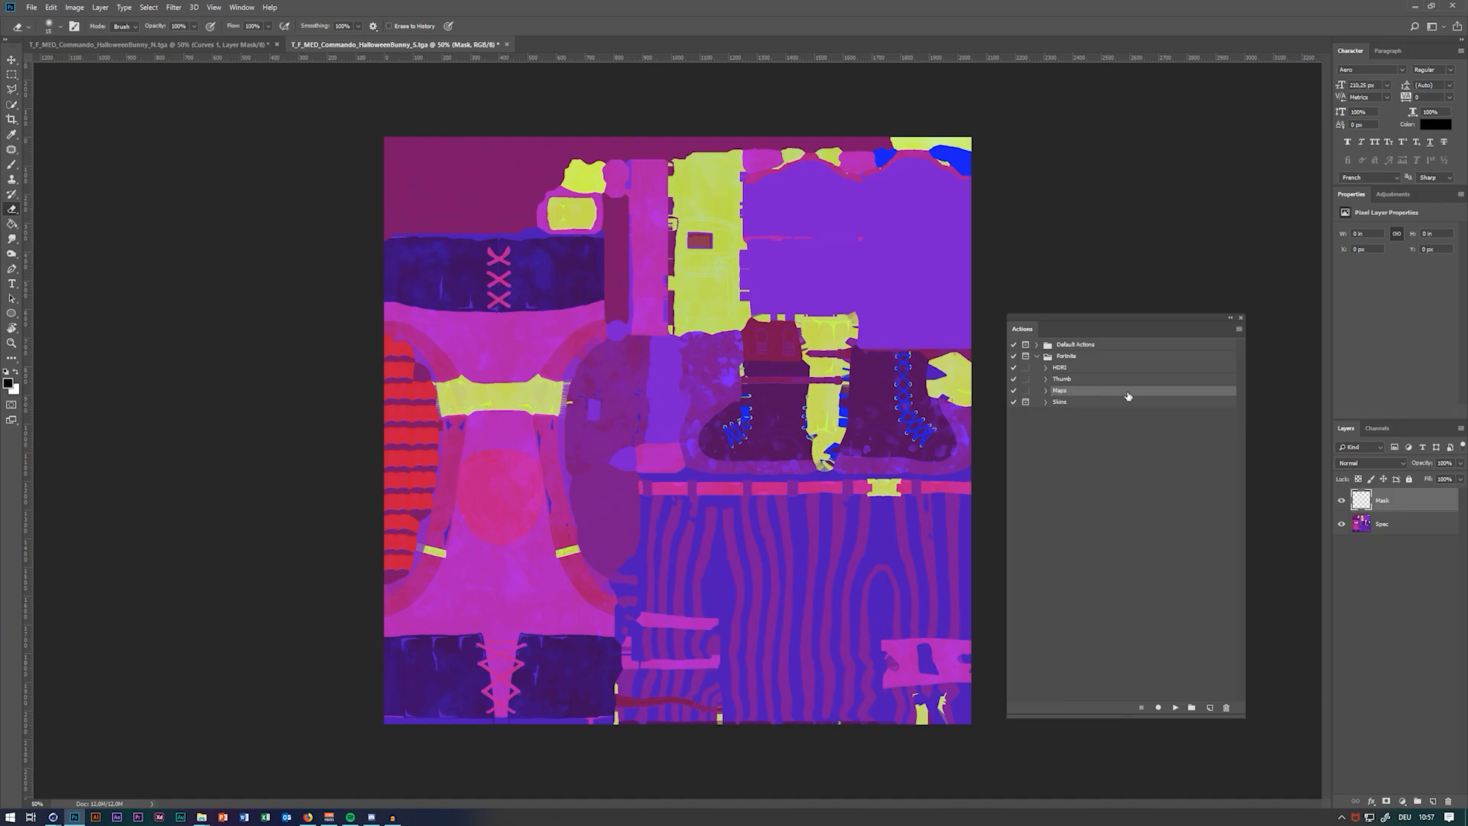
left_click(1175, 707)
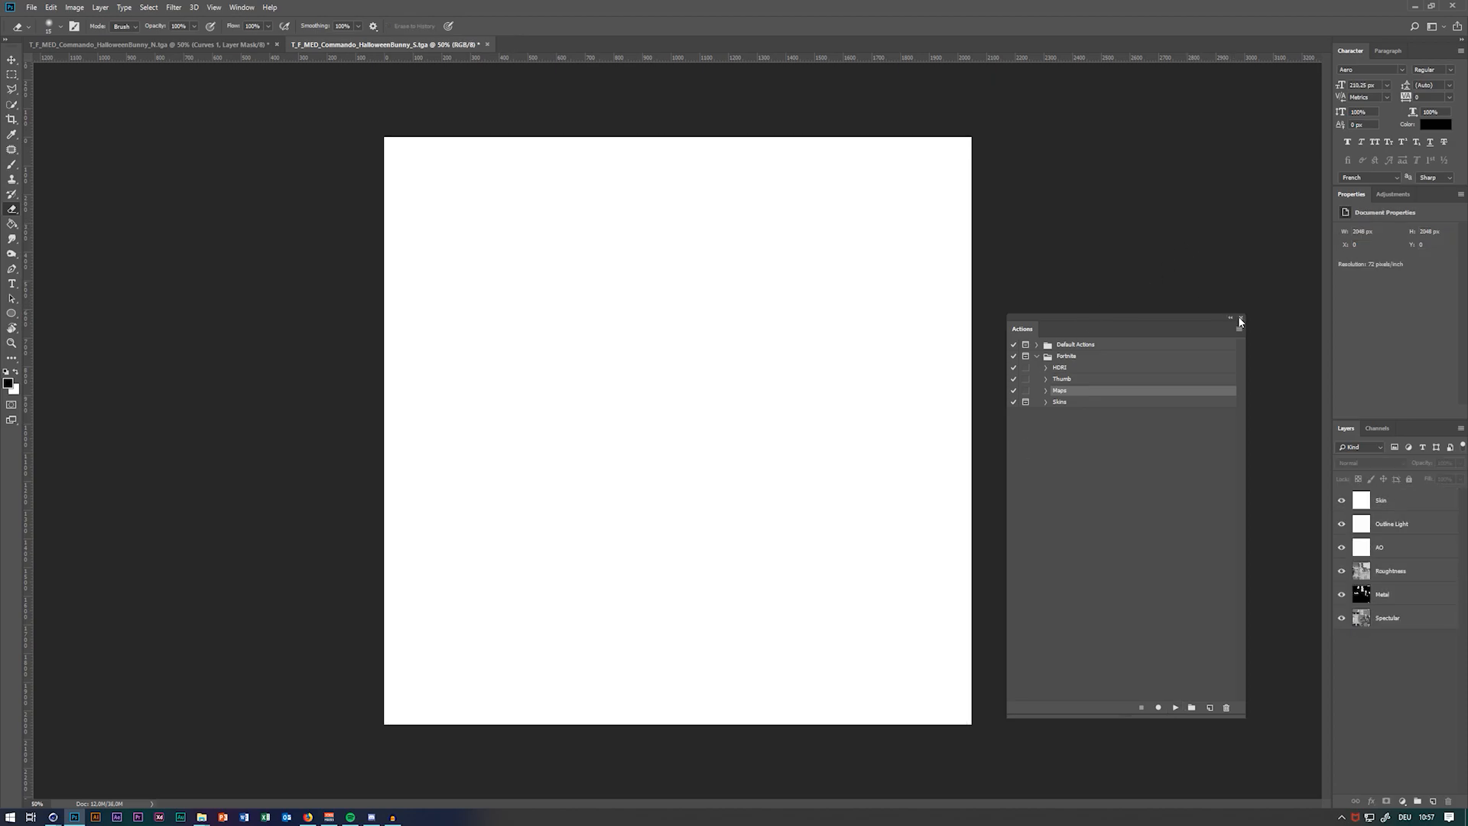
Hide the Skin, Outline Light and AO layers, close the Actions panel and select the AO layer
left_click_drag(1341, 501, 1346, 549)
left_click_drag(1337, 500, 1341, 546)
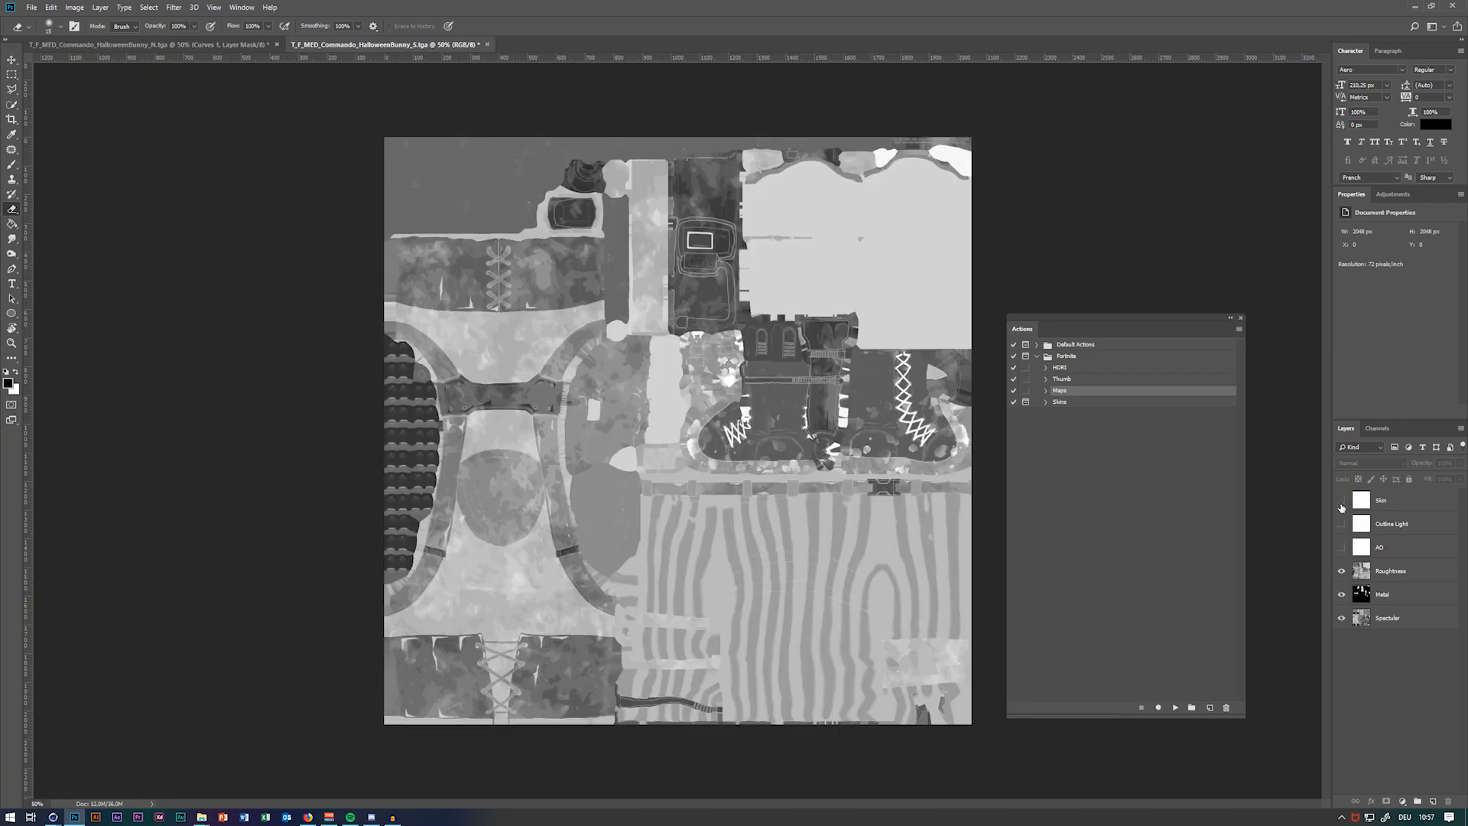
left_click(1240, 317)
left_click(1397, 546)
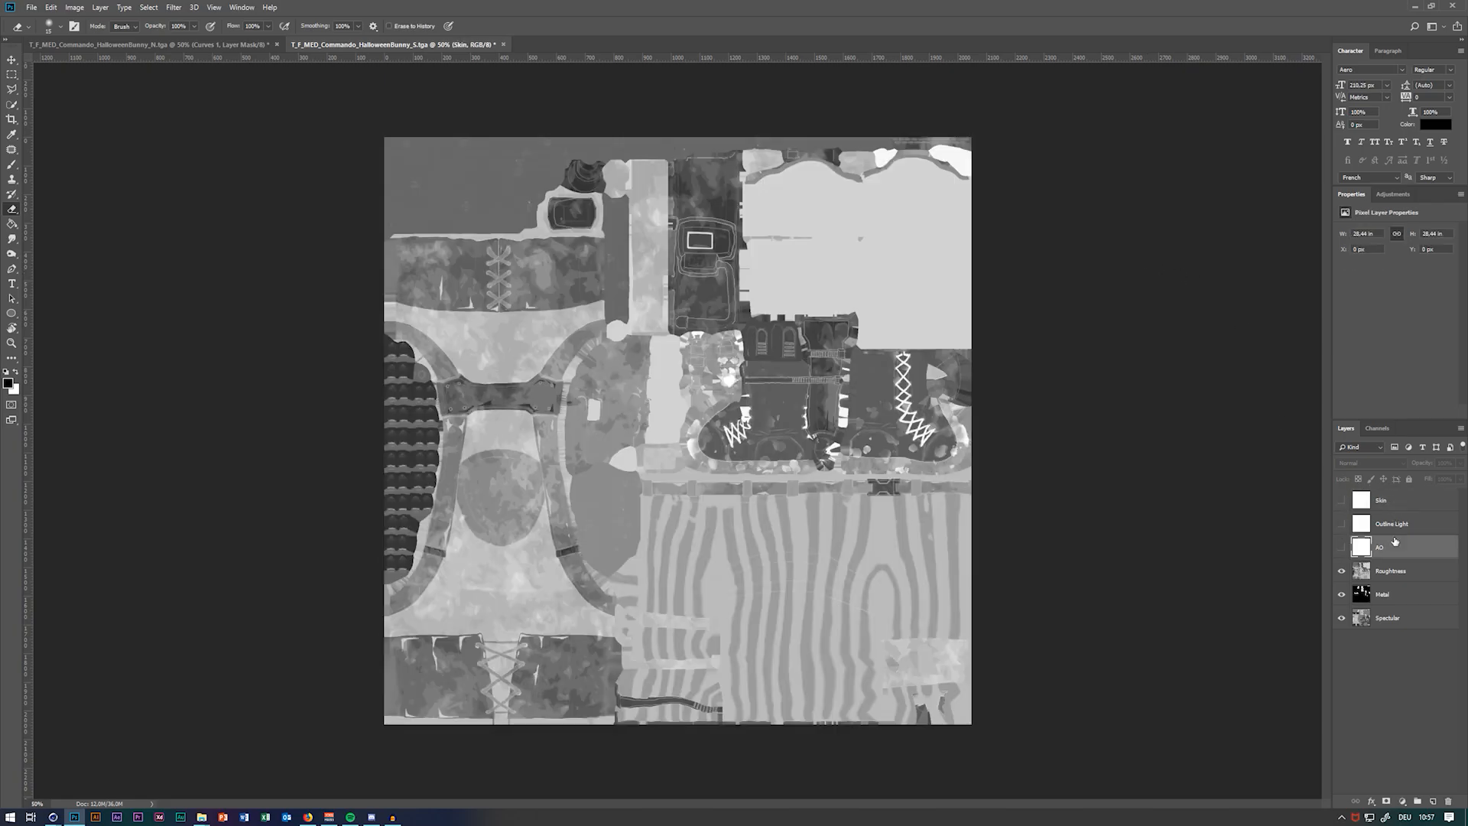
Step back and forth through the history, undoing the Maps action and the empty Mask layer until only the Spec layer remains
key("ctrl+alt+z")
key("ctrl+alt+z")
key("ctrl+alt+z")
key("ctrl+alt+z")
key("ctrl+alt+z")
key("ctrl+alt+z")
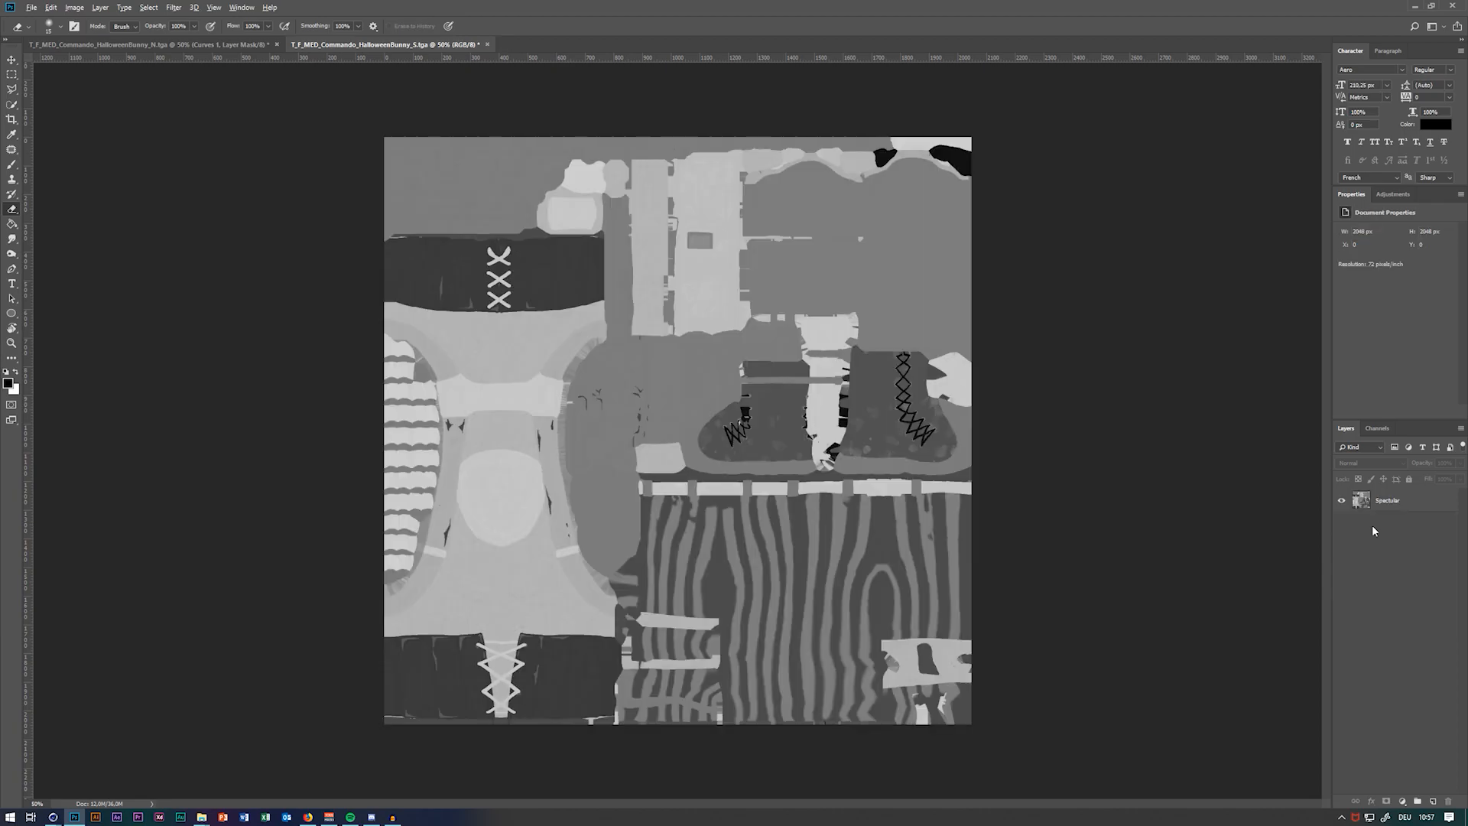
key("shift+ctrl+z")
key("shift+ctrl+z")
key("shift+ctrl+z")
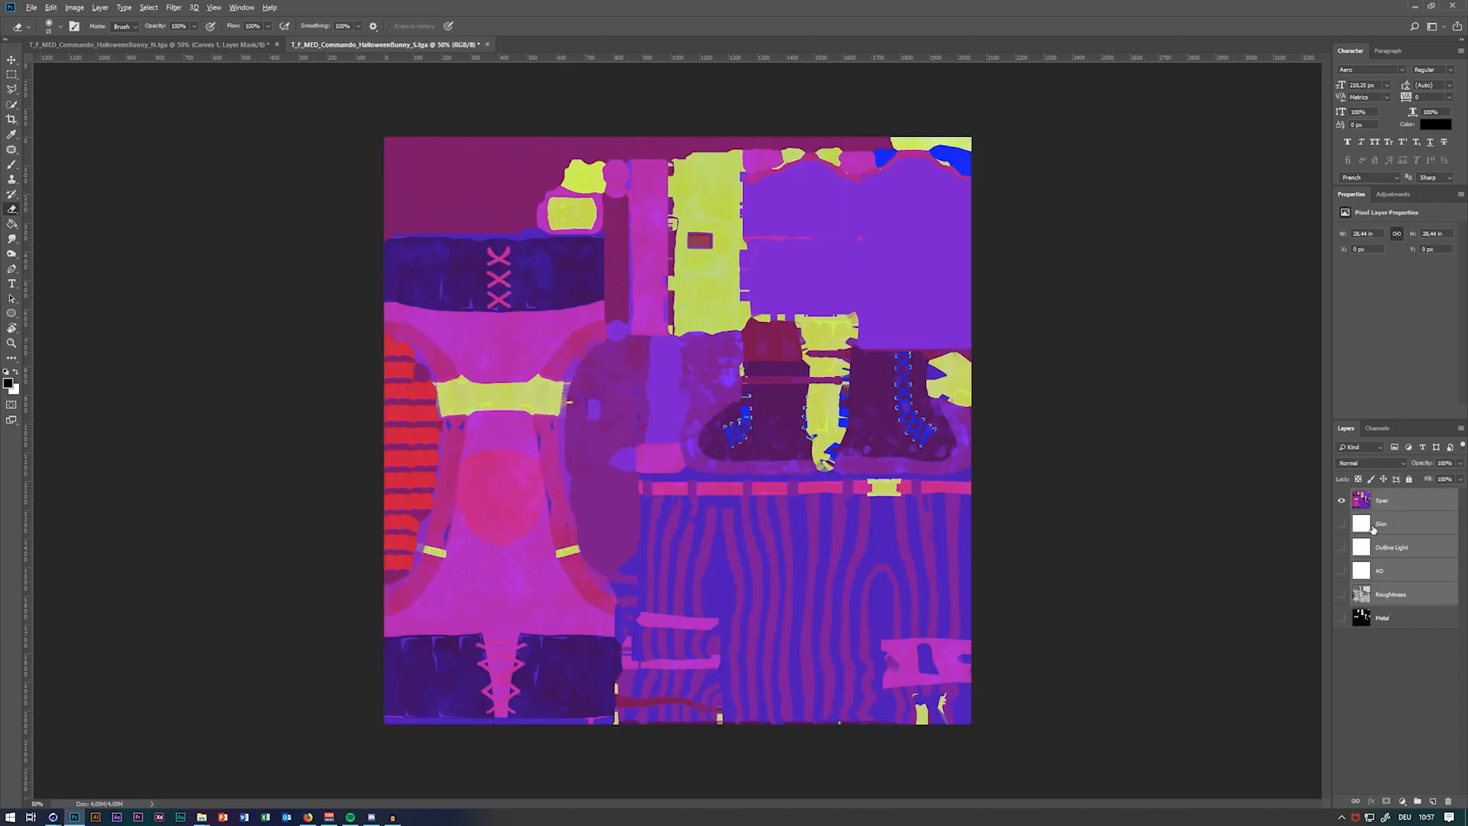
key("shift+ctrl+z")
key("shift+ctrl+z")
key("shift+ctrl+z")
key("shift+ctrl+z")
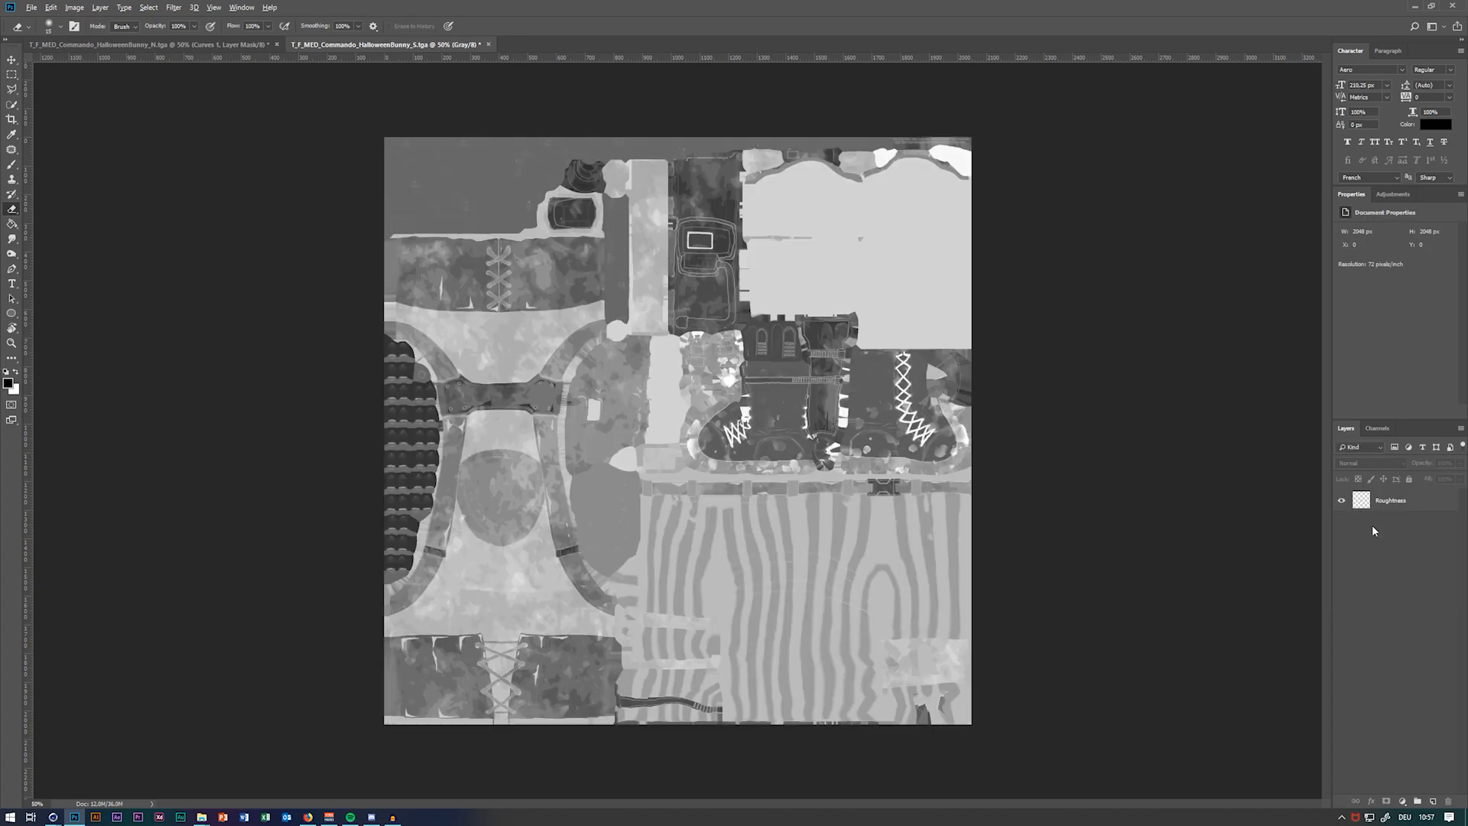
key("ctrl+alt+z")
key("ctrl+alt+z")
key("ctrl+alt+z")
key("ctrl+alt+z")
key("ctrl+alt+z")
key("ctrl+alt+z")
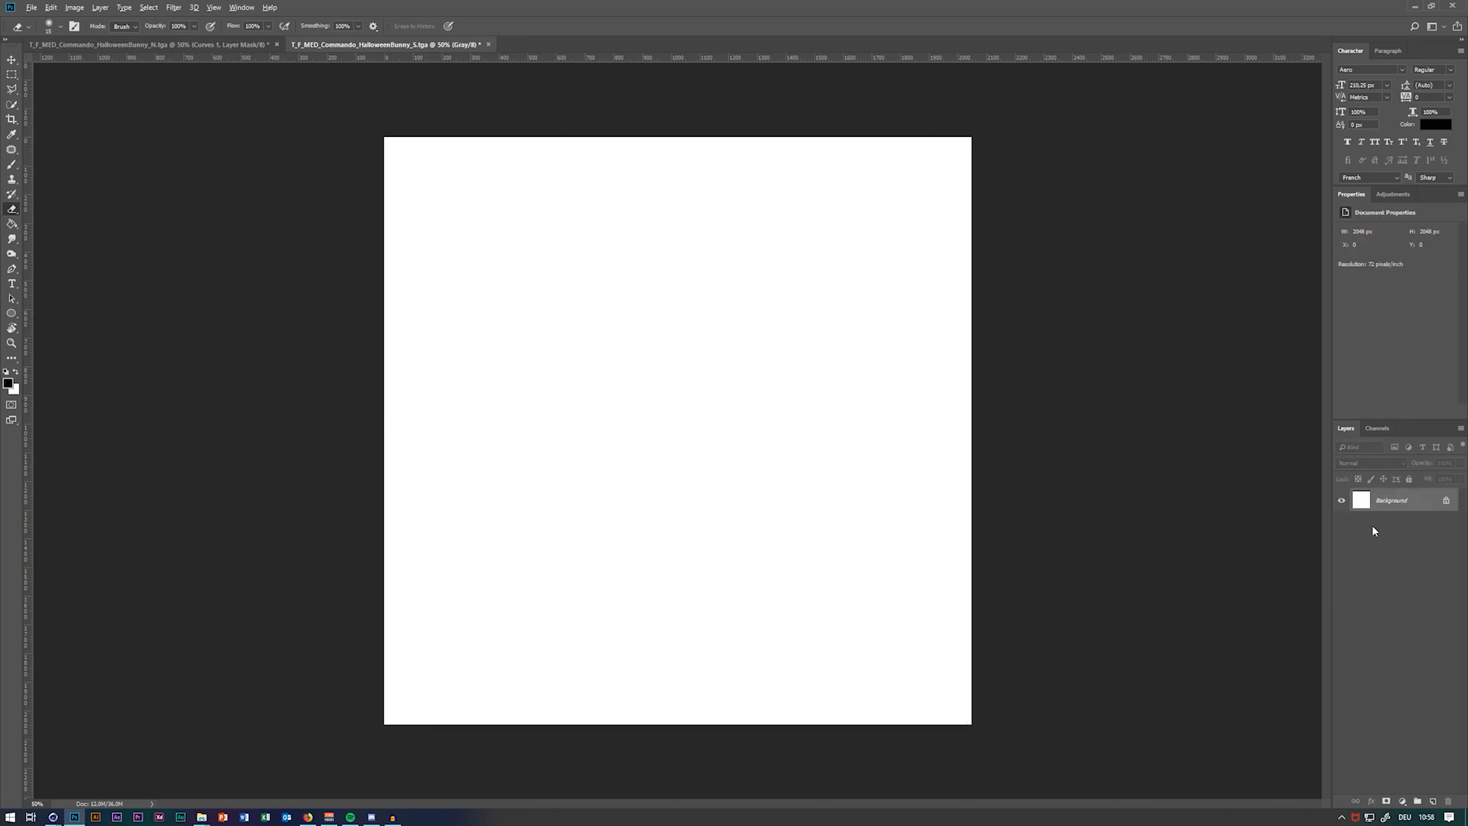
key("shift+ctrl+z")
key("shift+ctrl+z")
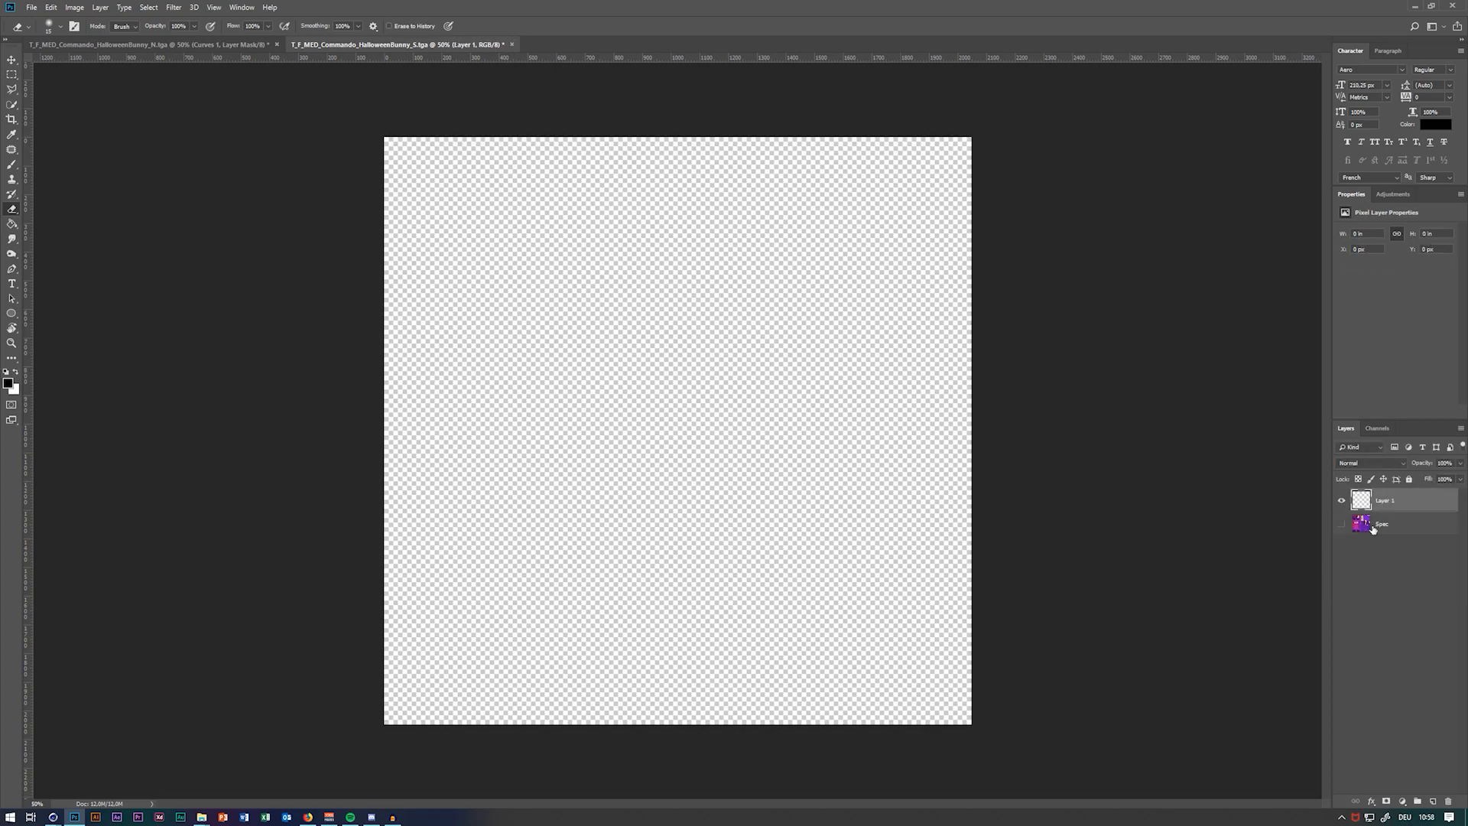
key("ctrl+alt+z")
key("ctrl+alt+z")
Place T_F_MED_Commando_HalloweenBunny_M.tga from the Textures folder above the Spec layer and name the new layer Mask
mouse_move(204, 815)
left_click(152, 774)
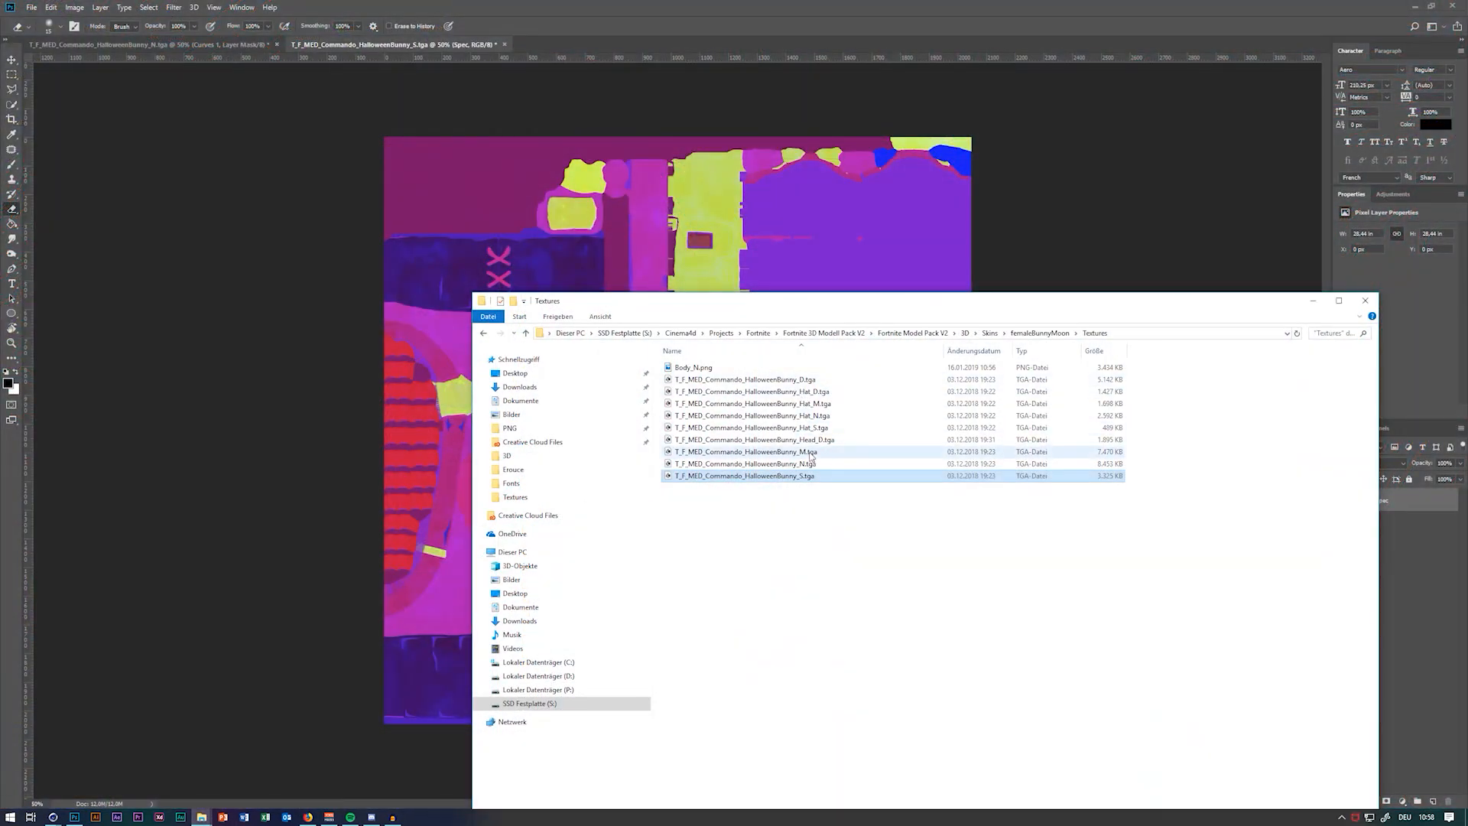
left_click_drag(837, 451, 727, 222)
double_click(1396, 500)
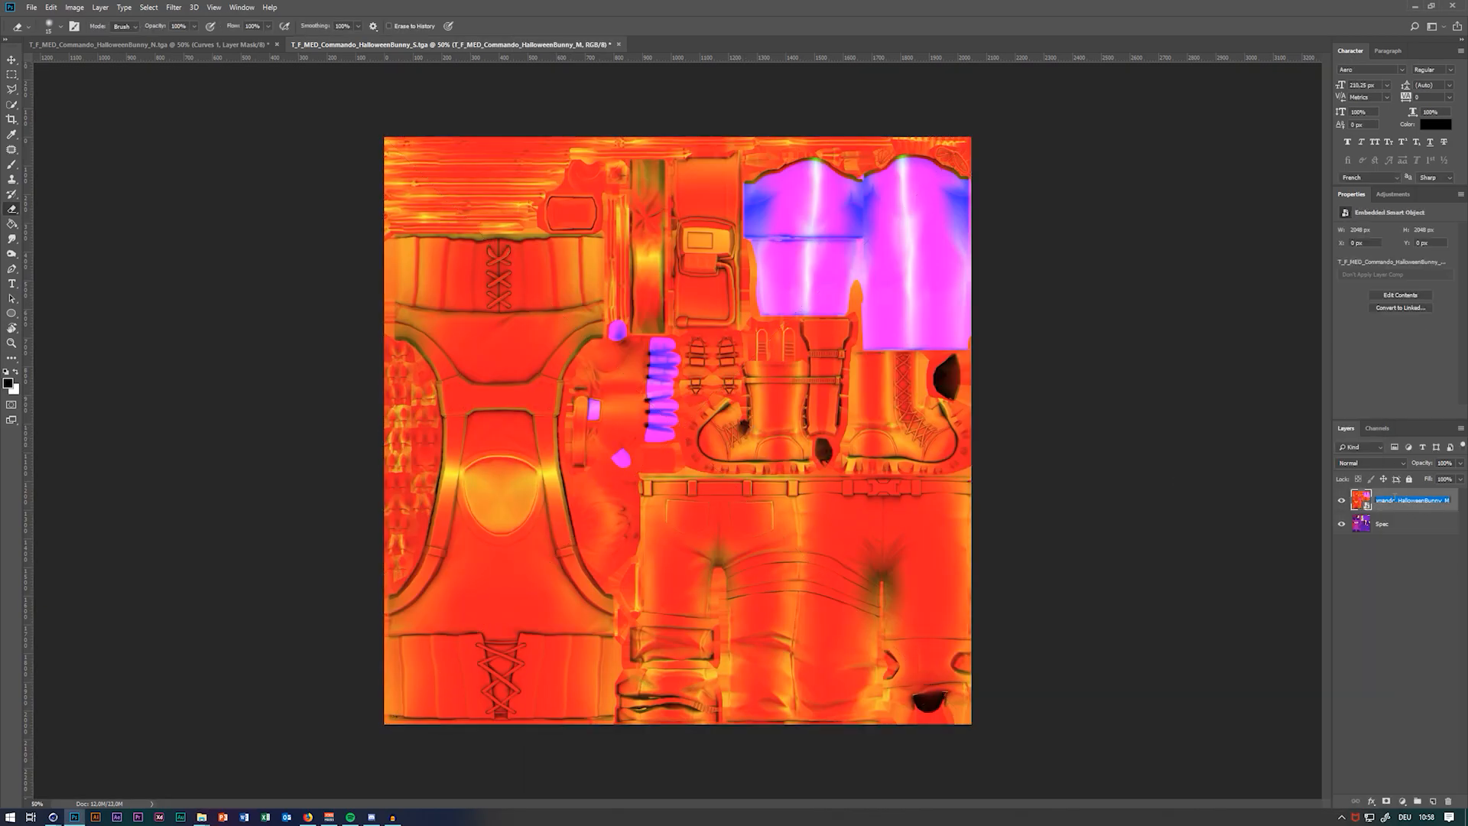
type("Mask")
key("Return")
Run the Fortnite set's Maps action on the Spec and placed Mask layers, close the Actions panel and select the Skin layer
left_click(242, 7)
left_click(252, 86)
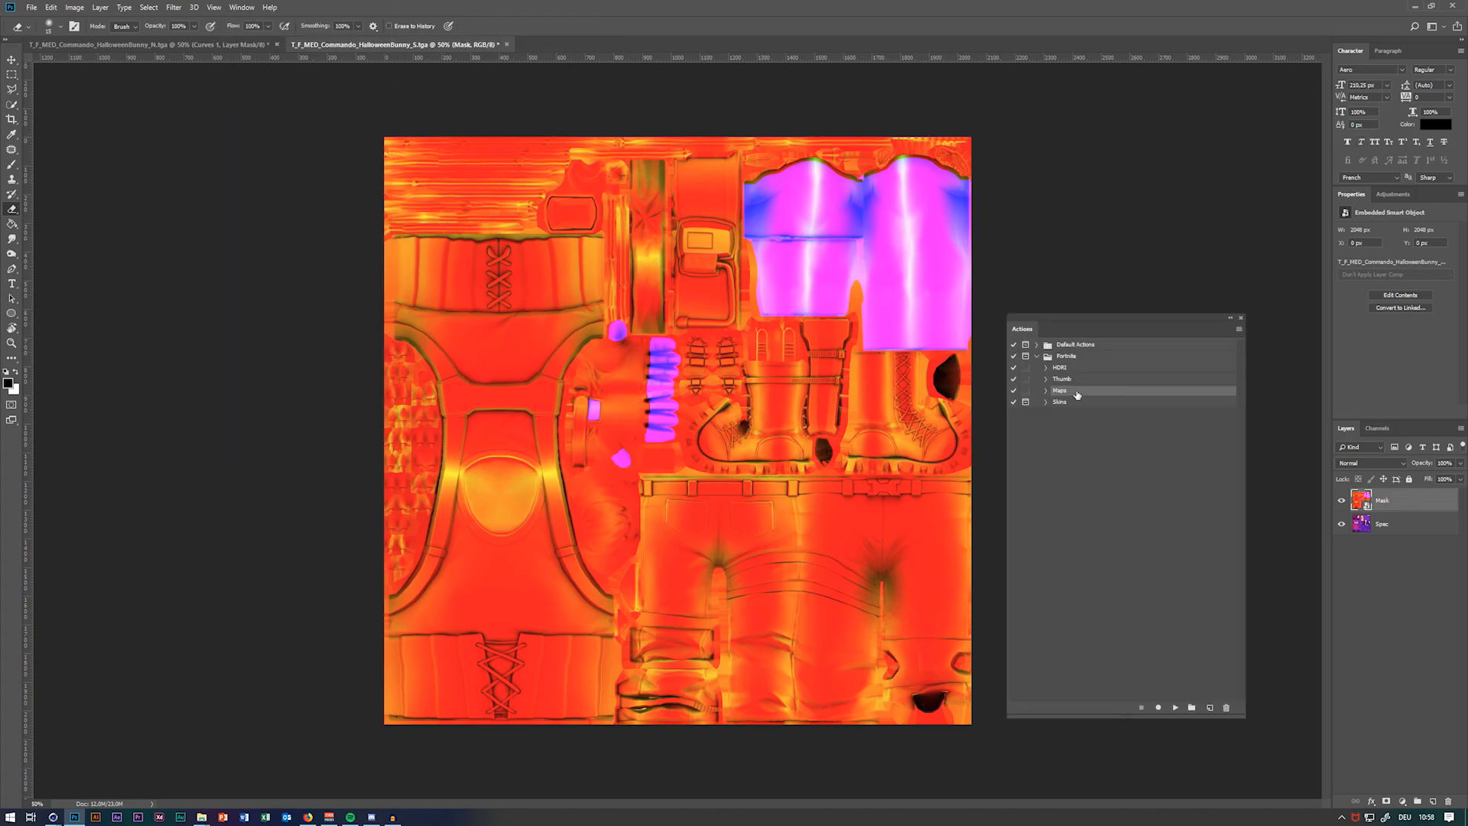
left_click(1175, 707)
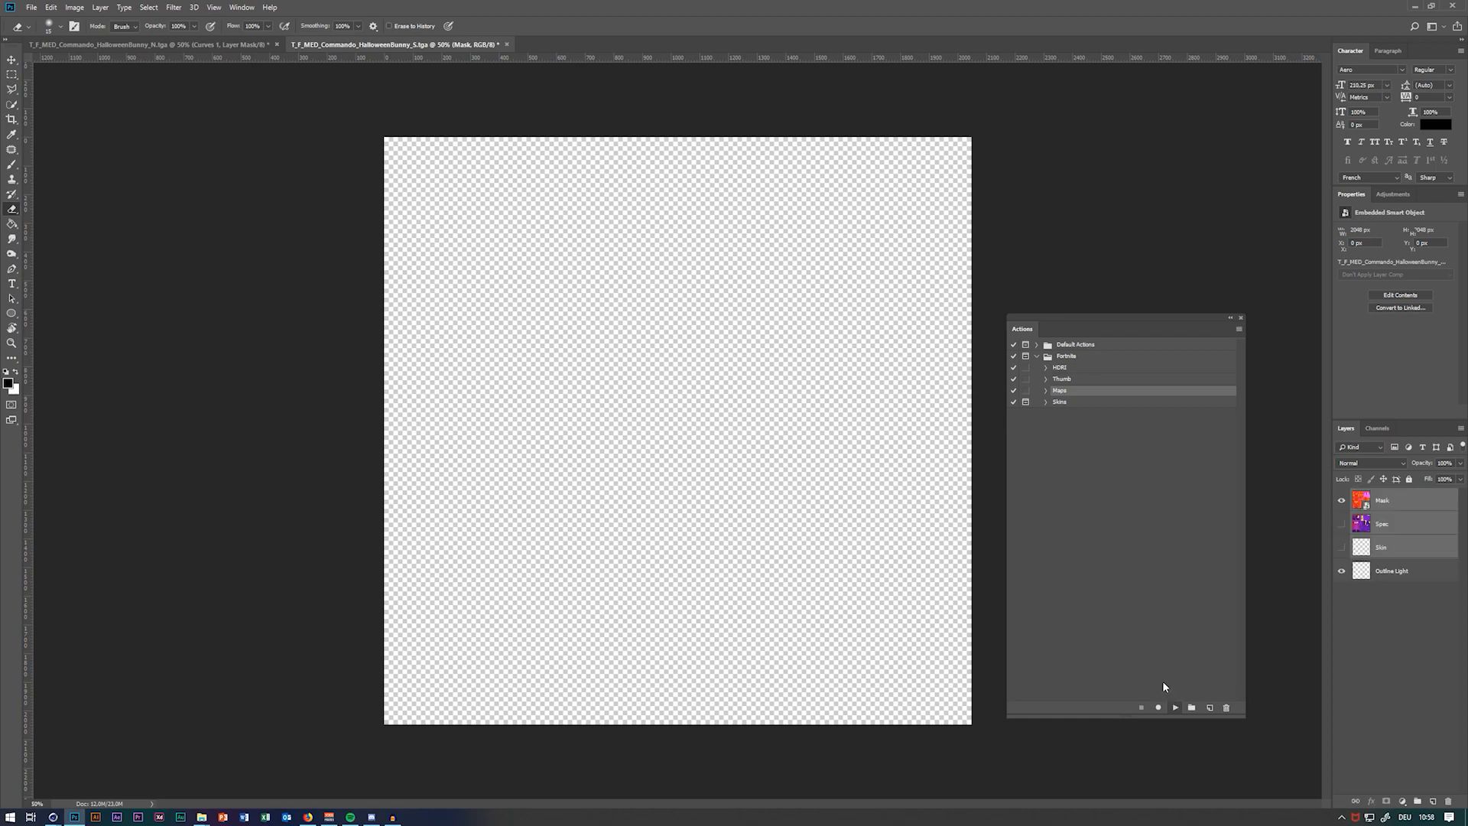
left_click(1240, 318)
left_click(1406, 508)
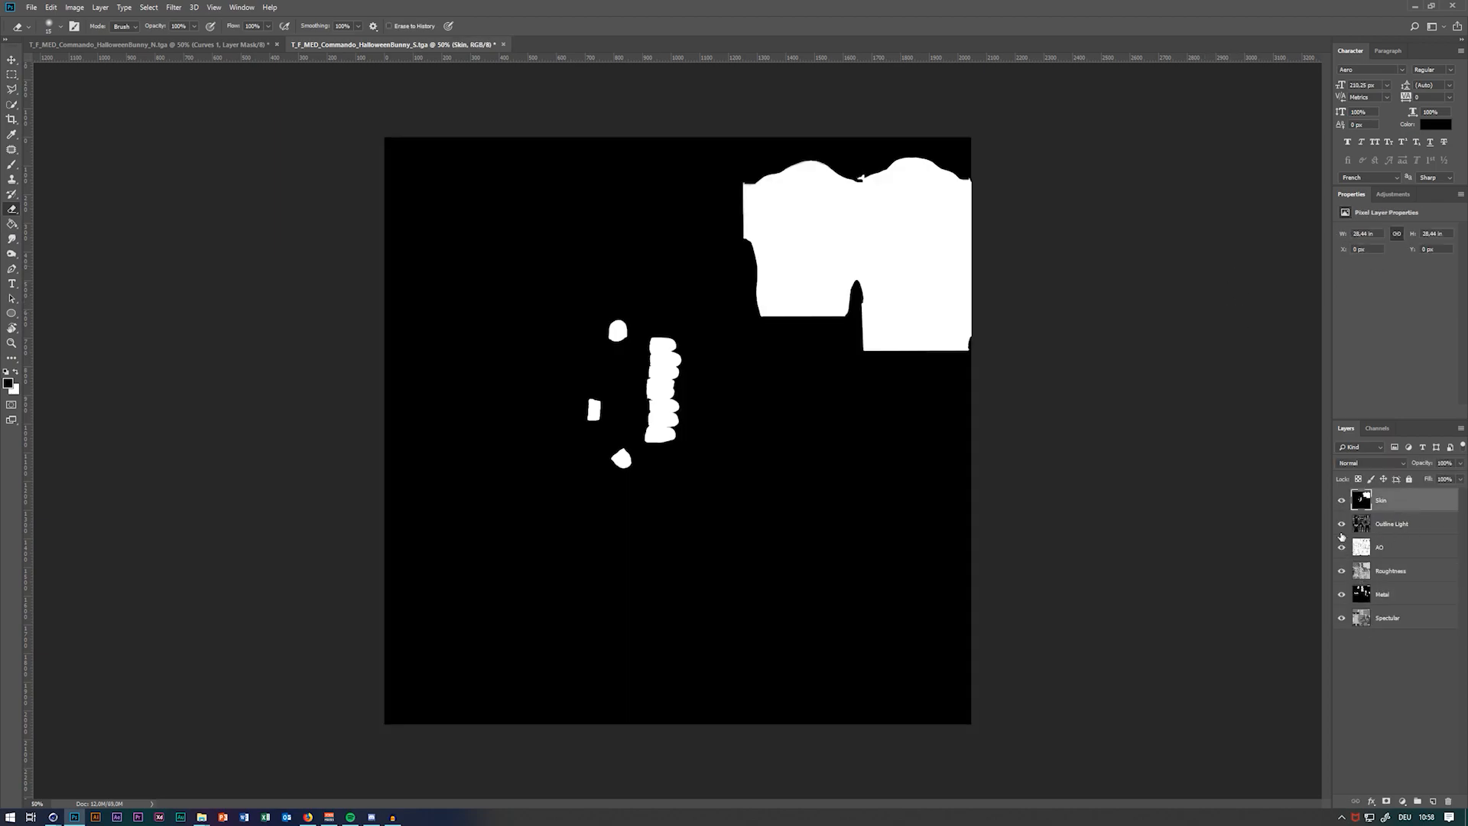
Go through the Outline Light, AO, Metal, specular and Roughness layers one by one, ending on Outline Light
left_click(1393, 529)
left_click(1391, 552)
left_click(1384, 597)
left_click(1381, 618)
left_click(1398, 573)
left_click(1406, 549)
left_click(1393, 529)
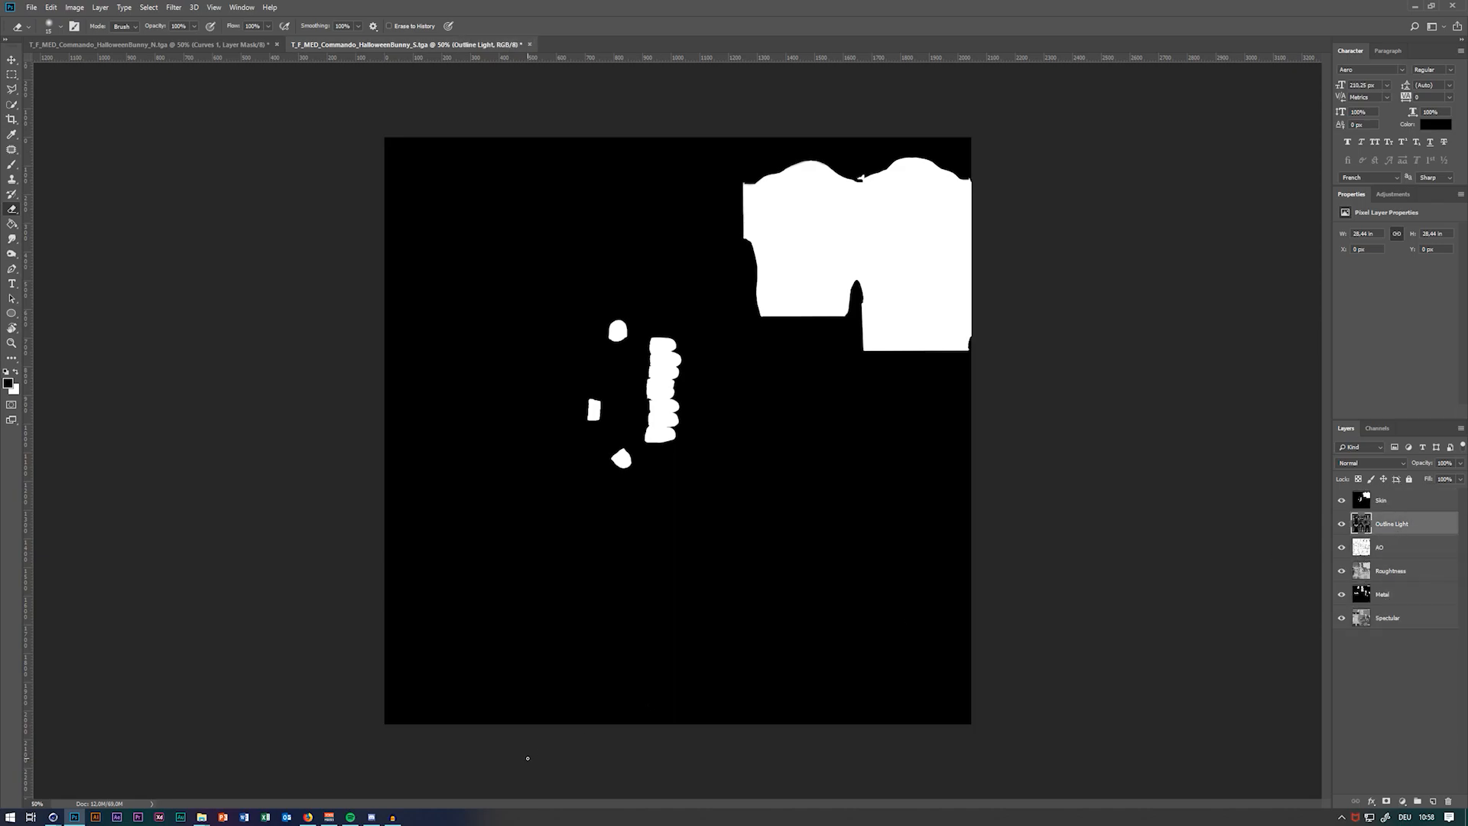
Place T_F_MED_Commando_HalloweenBunny_D.tga from the Textures folder above the Outline Light layer
mouse_move(201, 817)
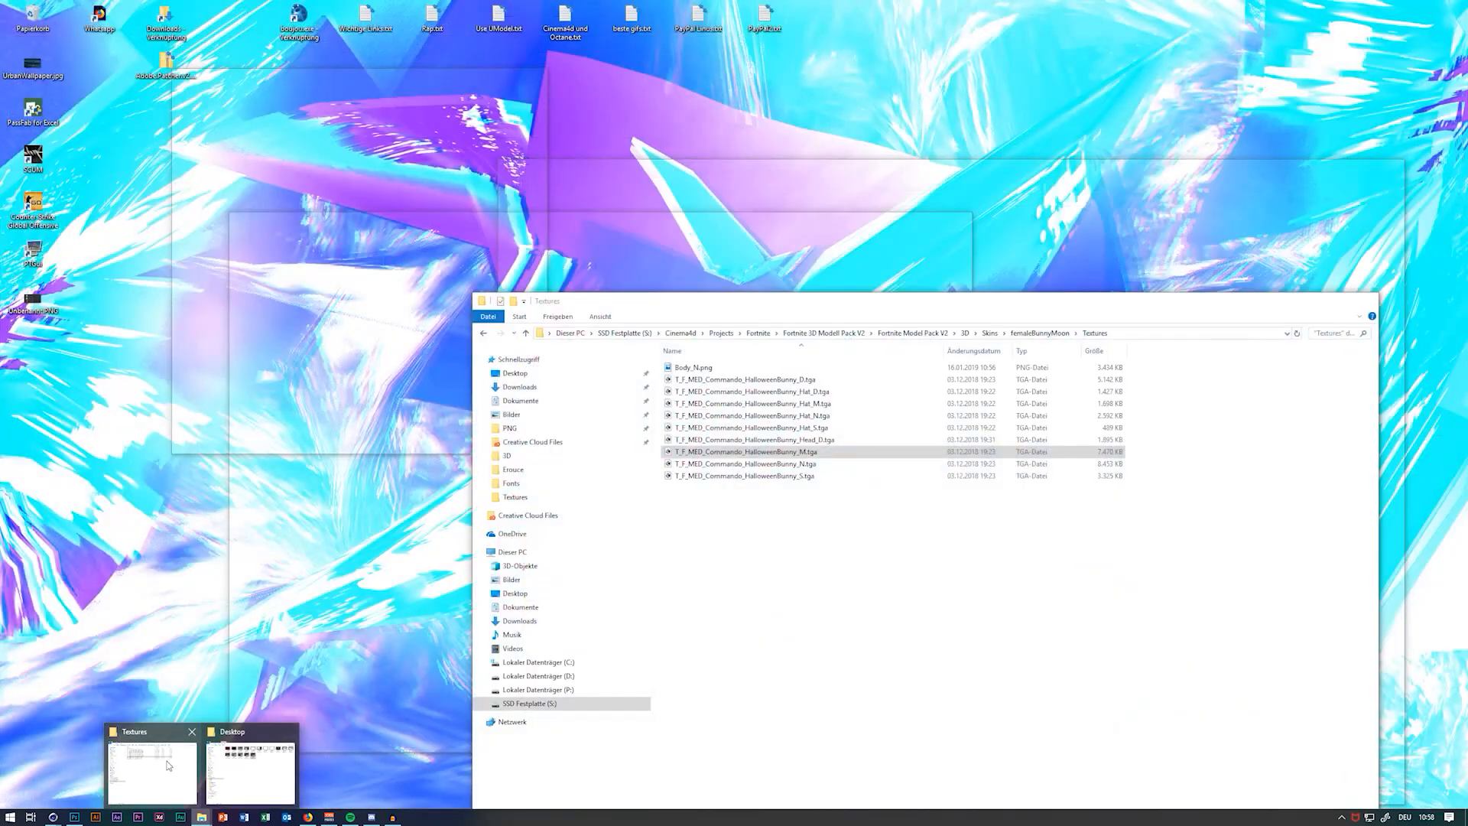
left_click(168, 765)
left_click_drag(853, 380, 396, 430)
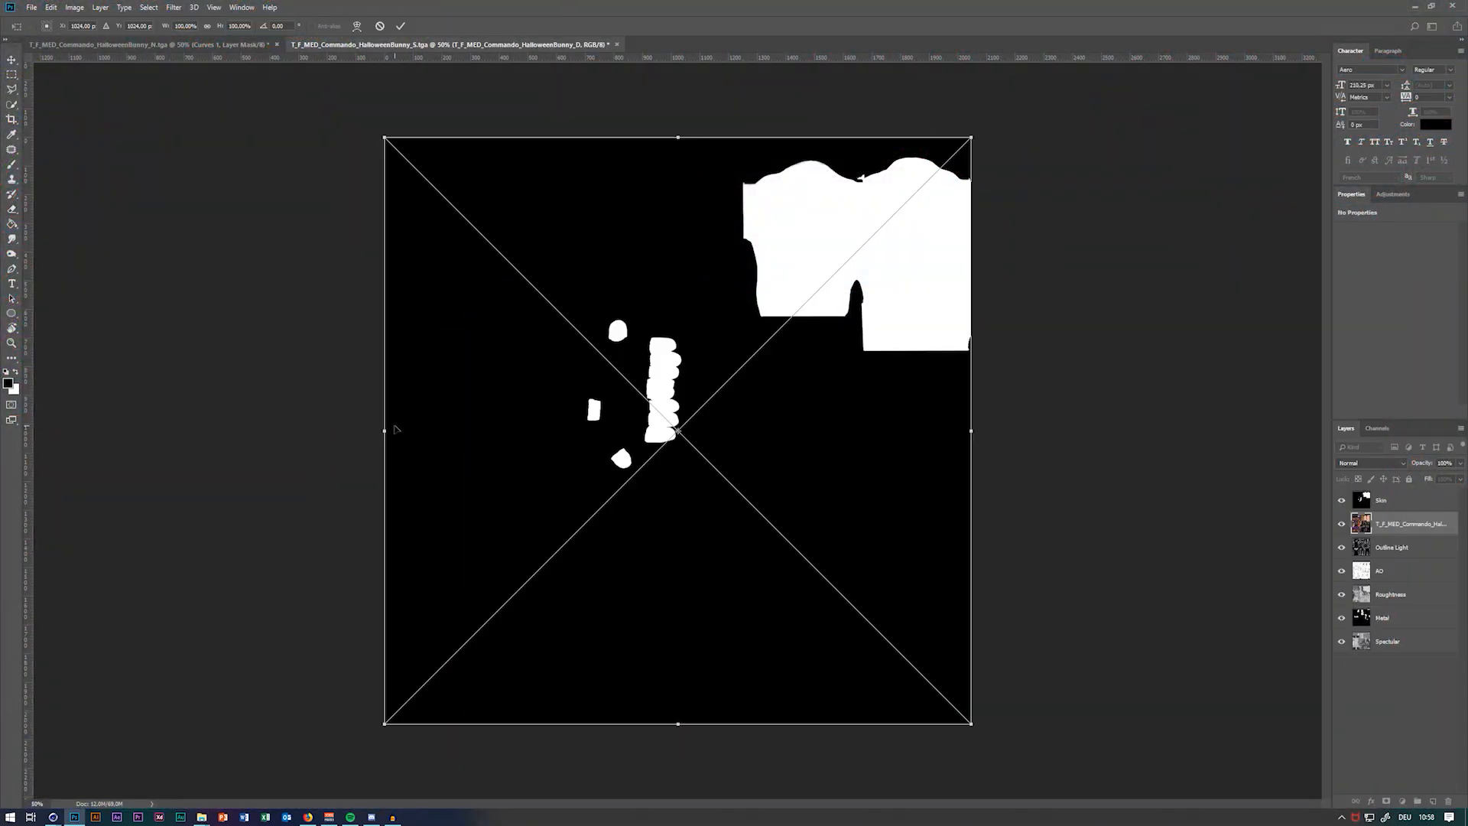
key("Return")
Hide the Outline Light, AO, Metal and specular layers and compare the image with the Skin layer on and off
left_click(1340, 547)
left_click(1341, 571)
left_click(1341, 618)
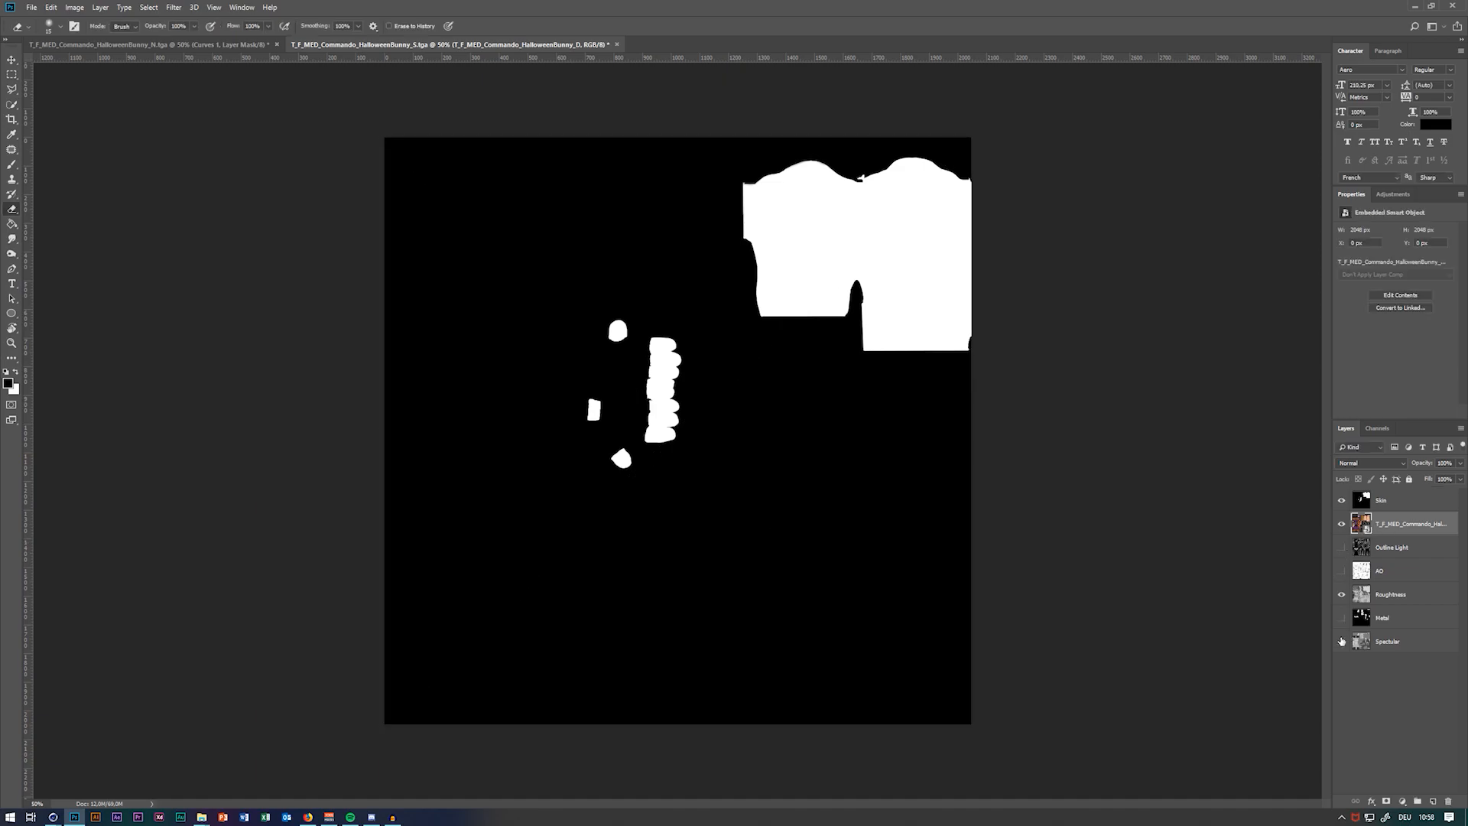
left_click(1341, 501)
left_click(1341, 501)
left_click(1341, 501)
left_click(1340, 500)
Select the white skin areas of the Skin layer with Color Range
left_click(1399, 505)
left_click(150, 7)
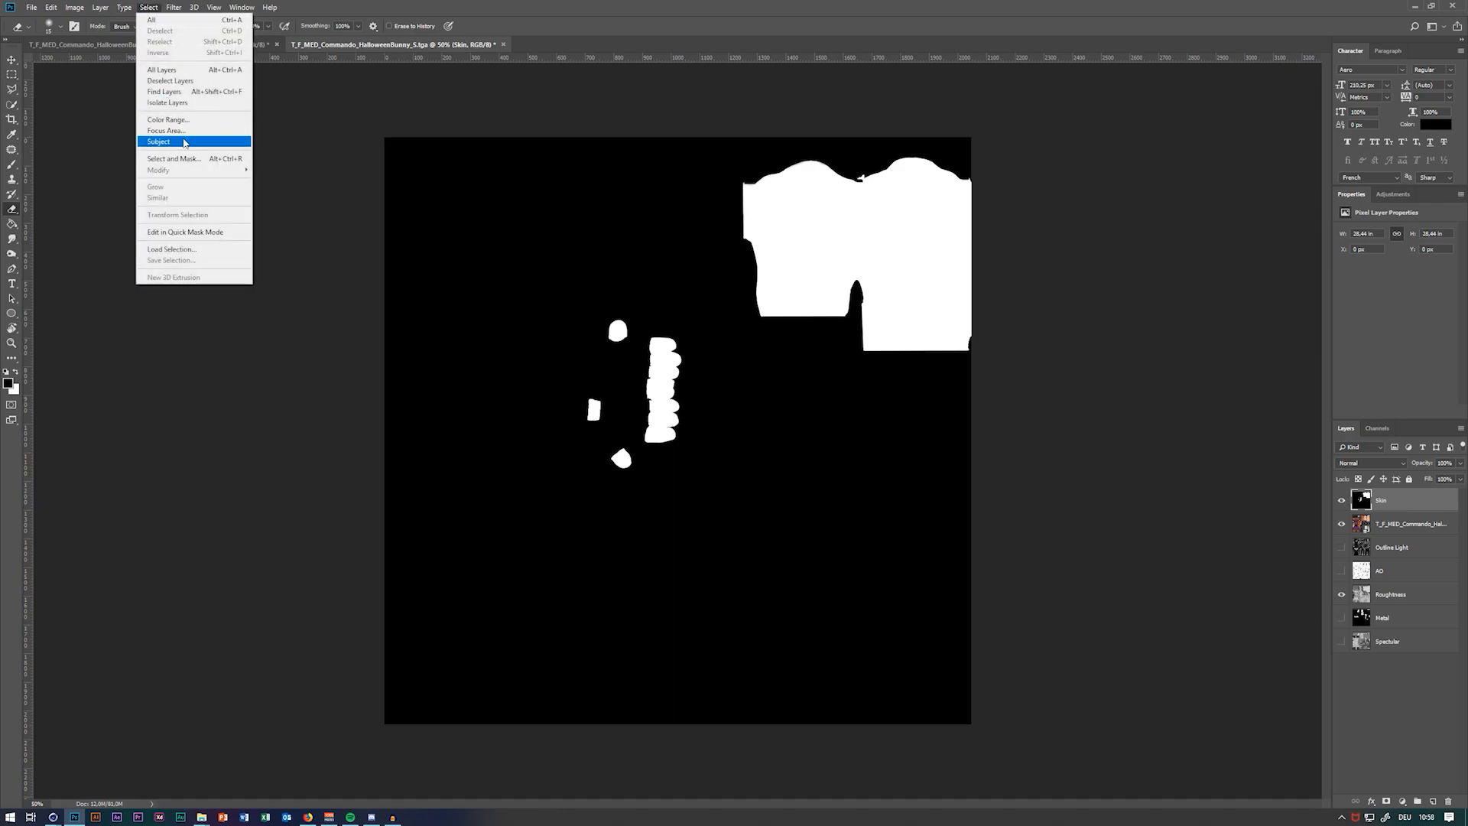
left_click(169, 119)
left_click(762, 241)
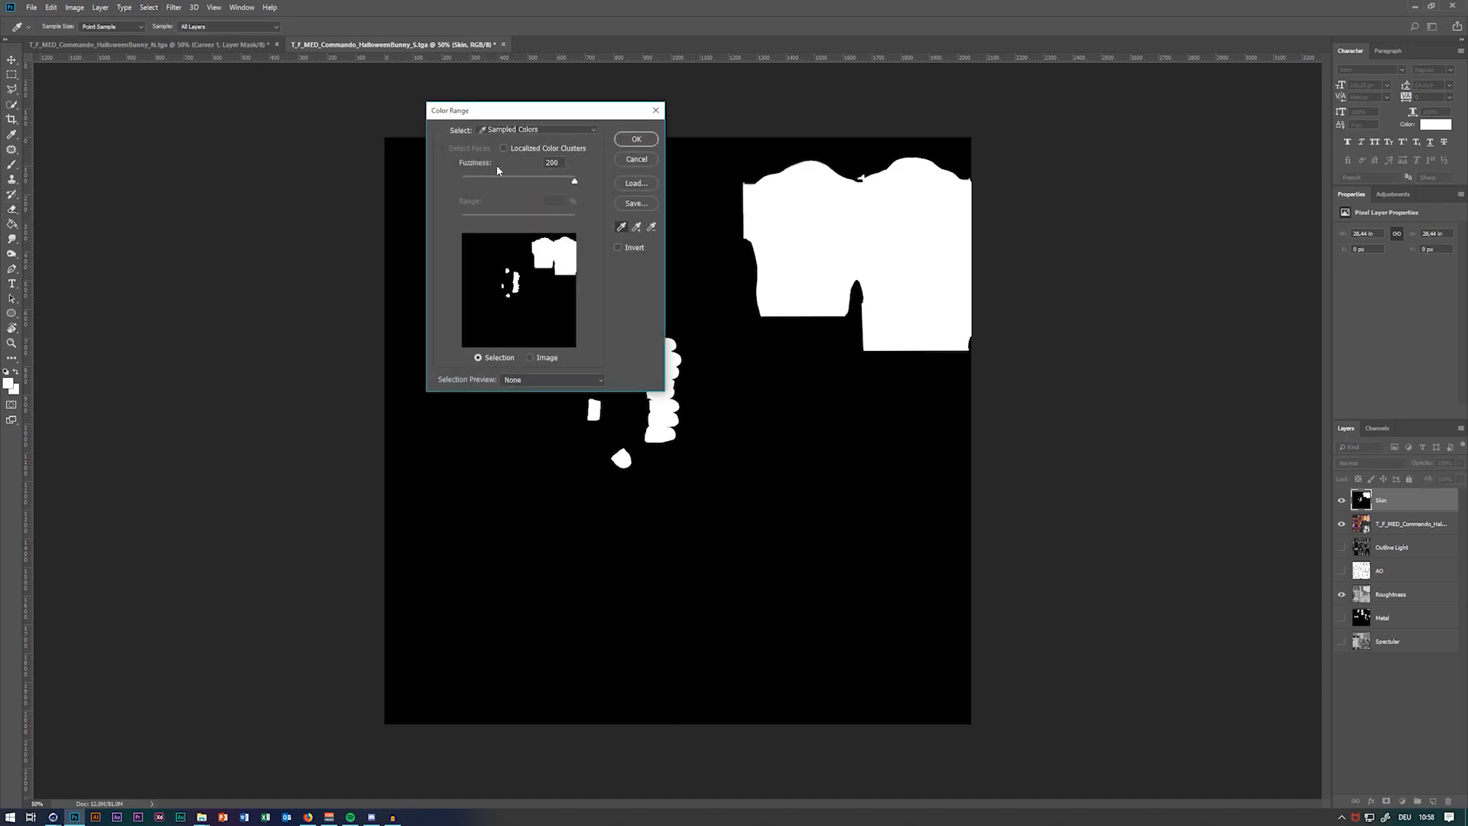
left_click(632, 141)
key("e")
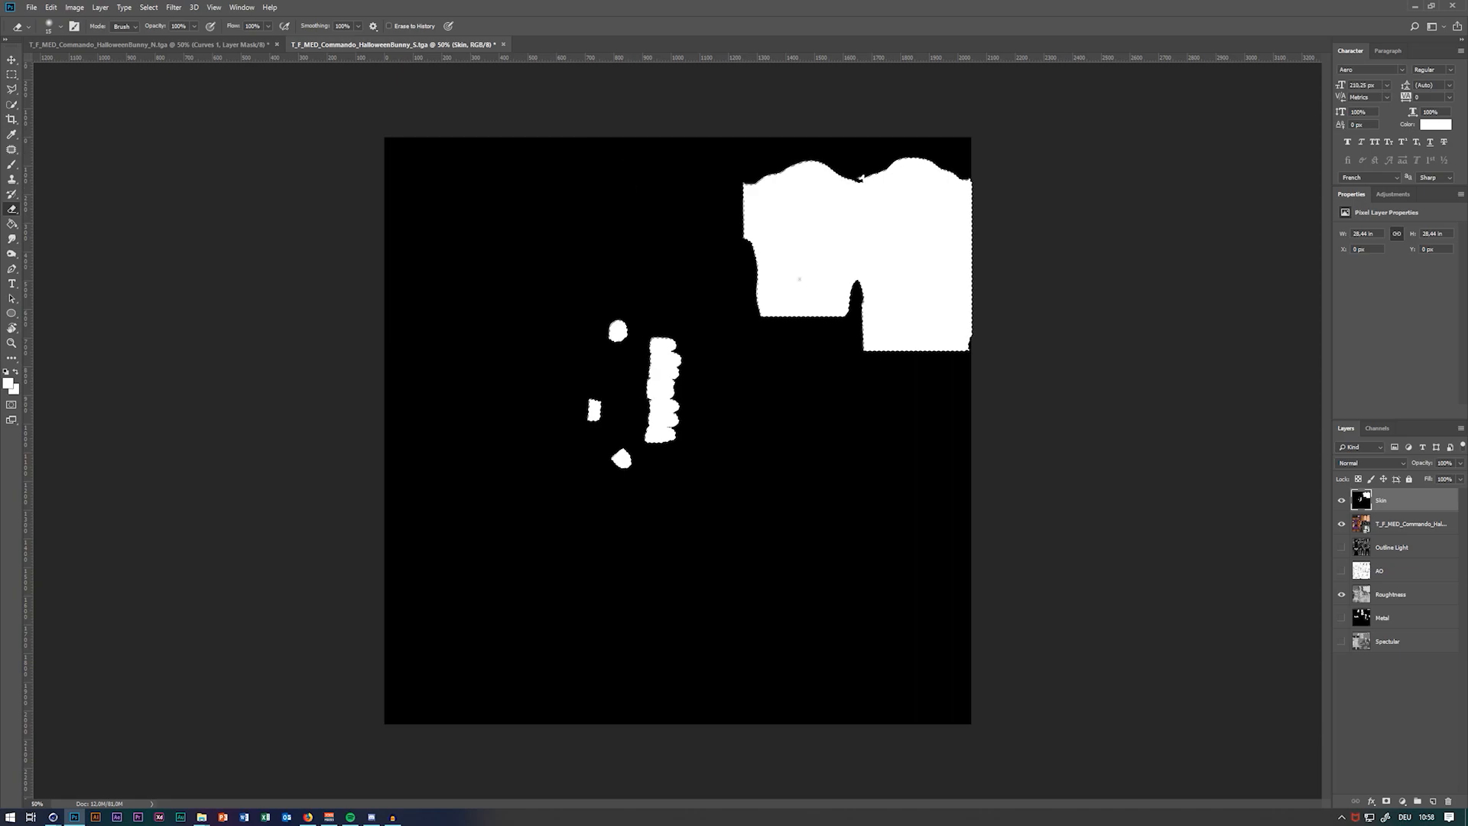
Hide the Skin layer and add a Curves adjustment above the placed diffuse texture that darkens the selected skin areas
left_click(1341, 500)
left_click(1407, 524)
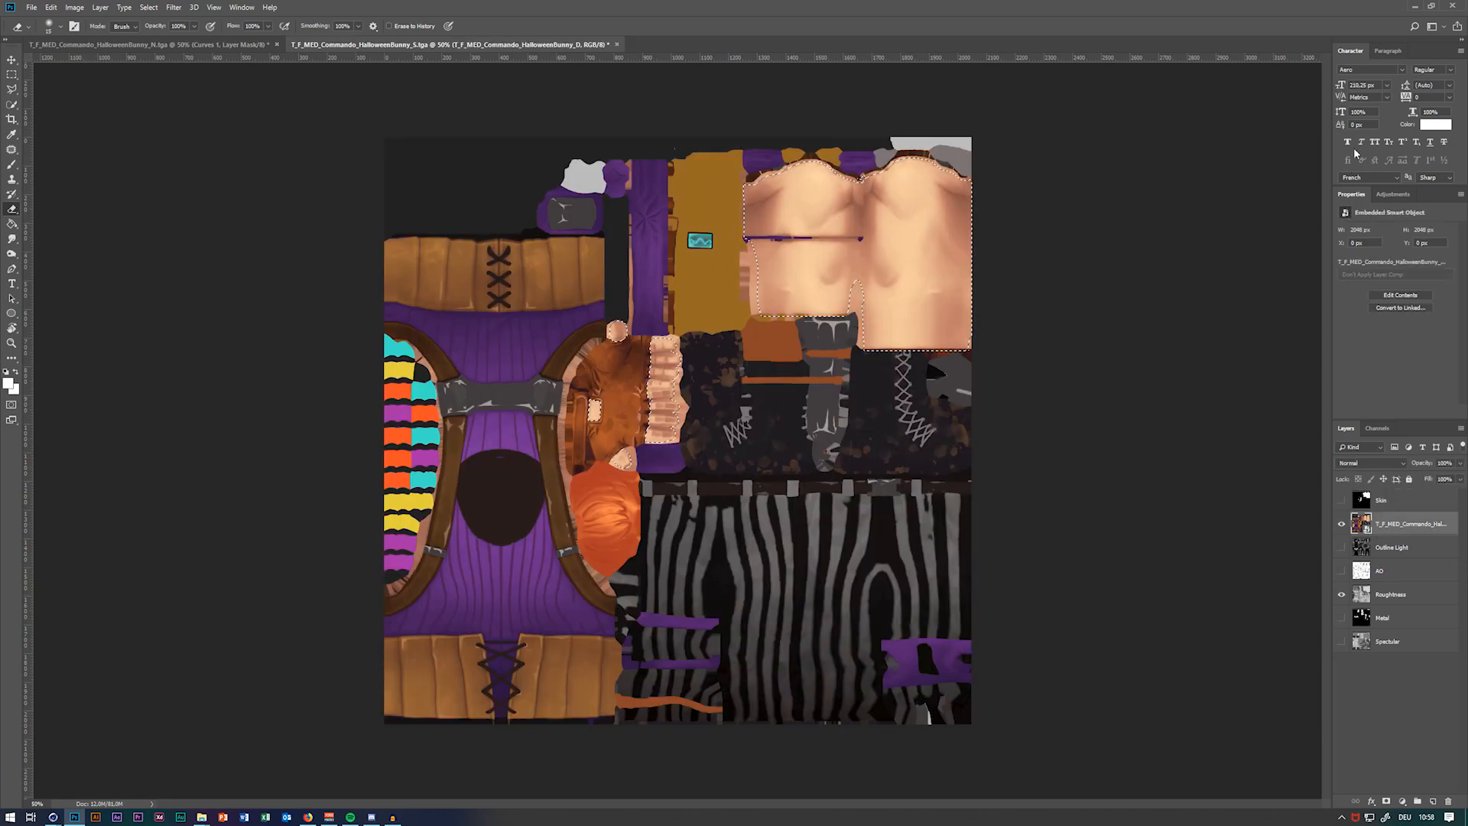
left_click(1392, 196)
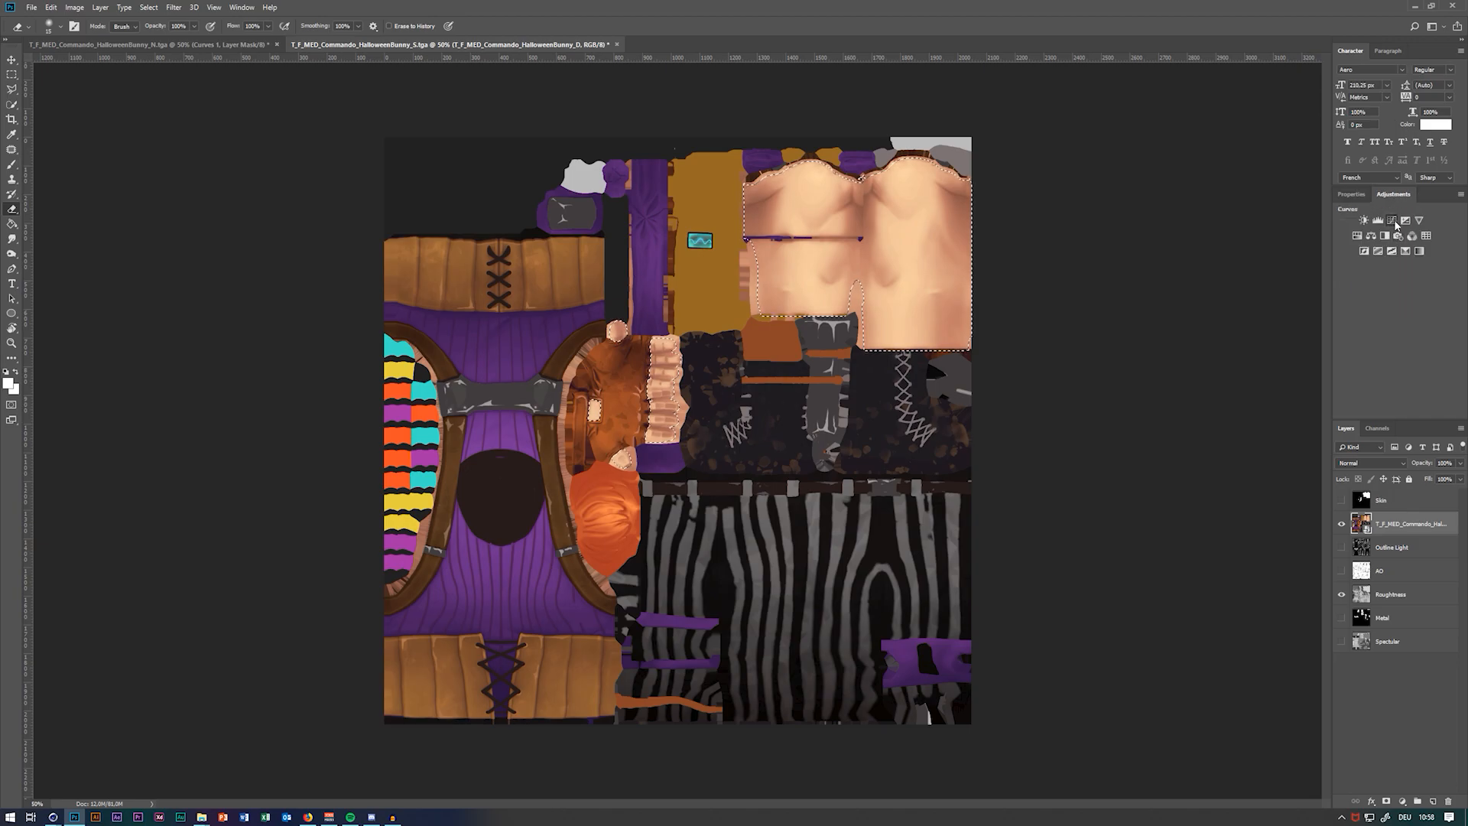
left_click(1397, 221)
mouse_move(1412, 293)
left_mouse_down()
mouse_move(1410, 280)
mouse_move(1421, 305)
left_mouse_up()
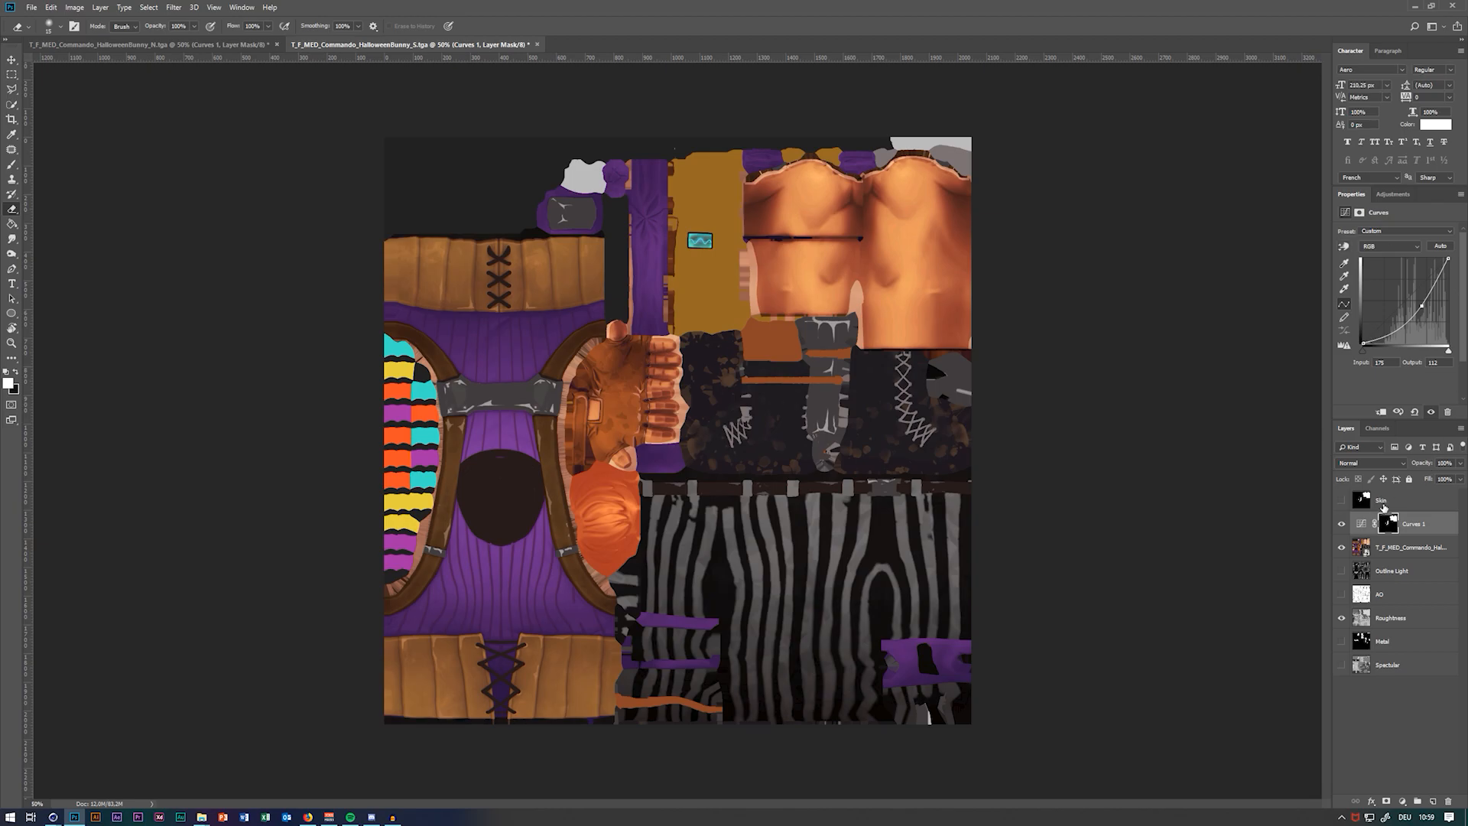
Remove the Curves adjustment, then delete the Skin layer and the placed diffuse texture layer
key("ctrl+z")
key("Delete")
left_click(1406, 504)
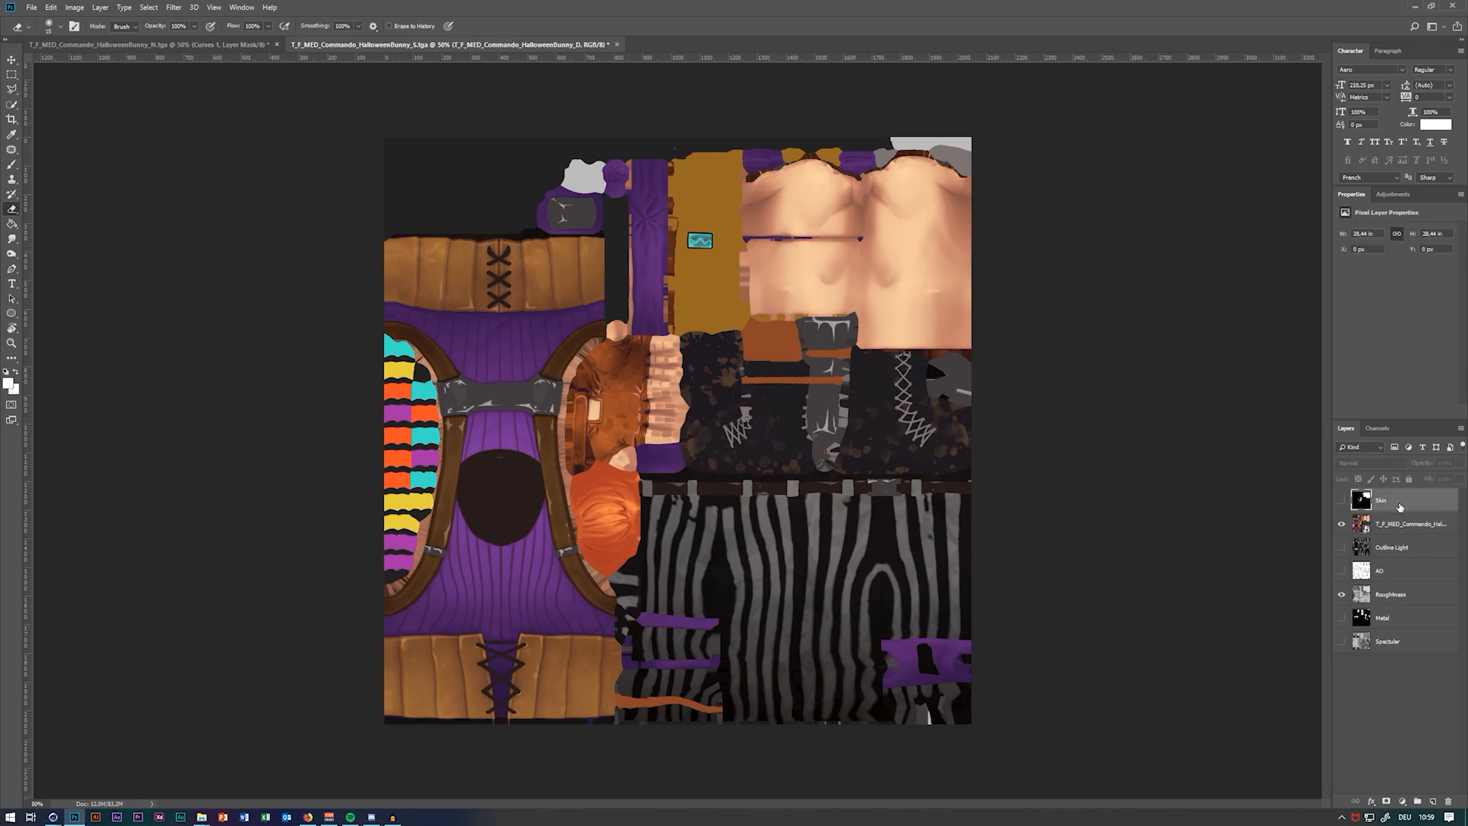
left_click(1342, 502)
key("Delete")
key("Delete")
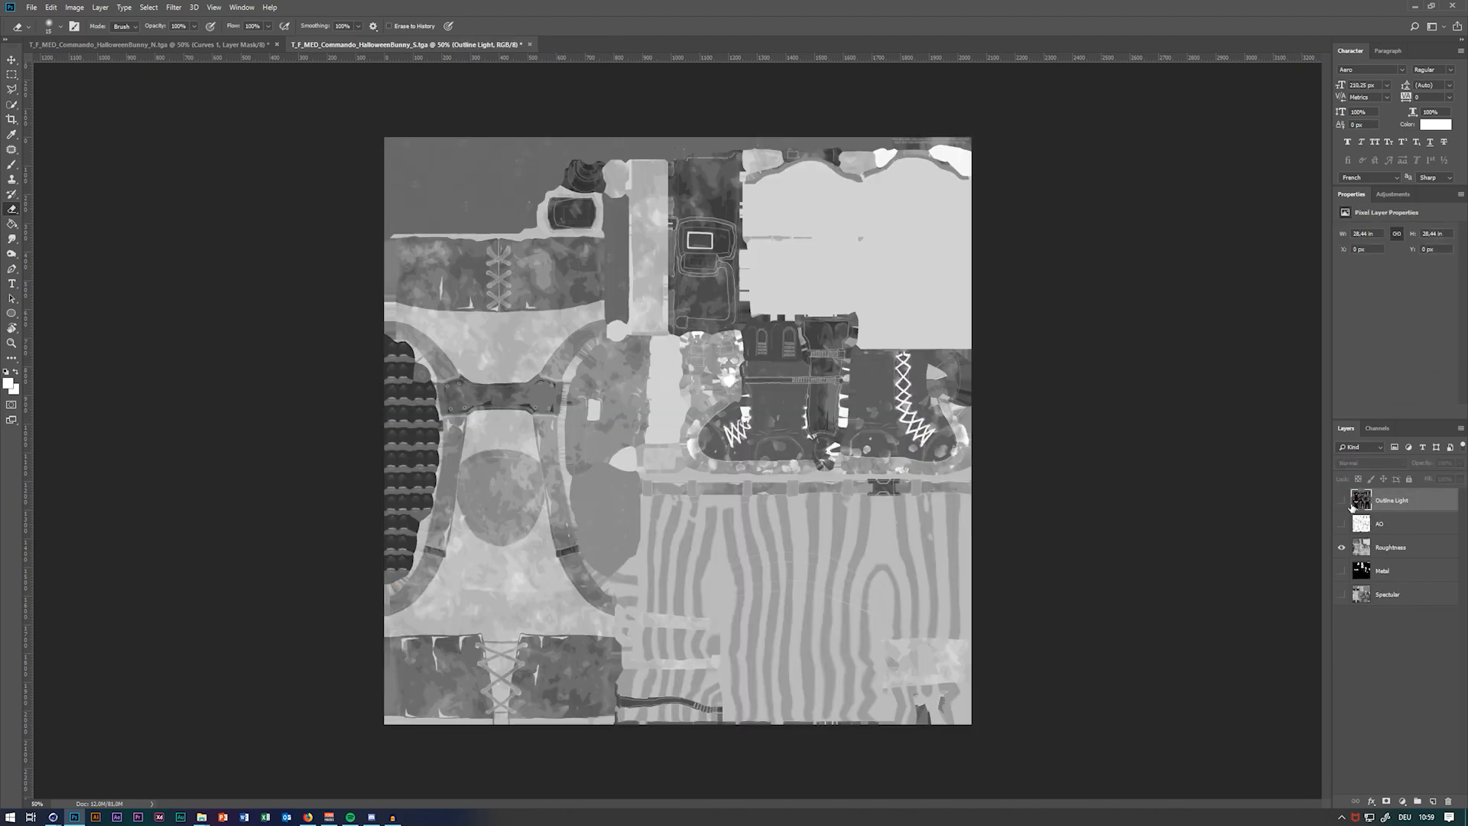
View the Outline Light and AO layers in turn by toggling their visibility, leaving both hidden
left_click(1342, 500)
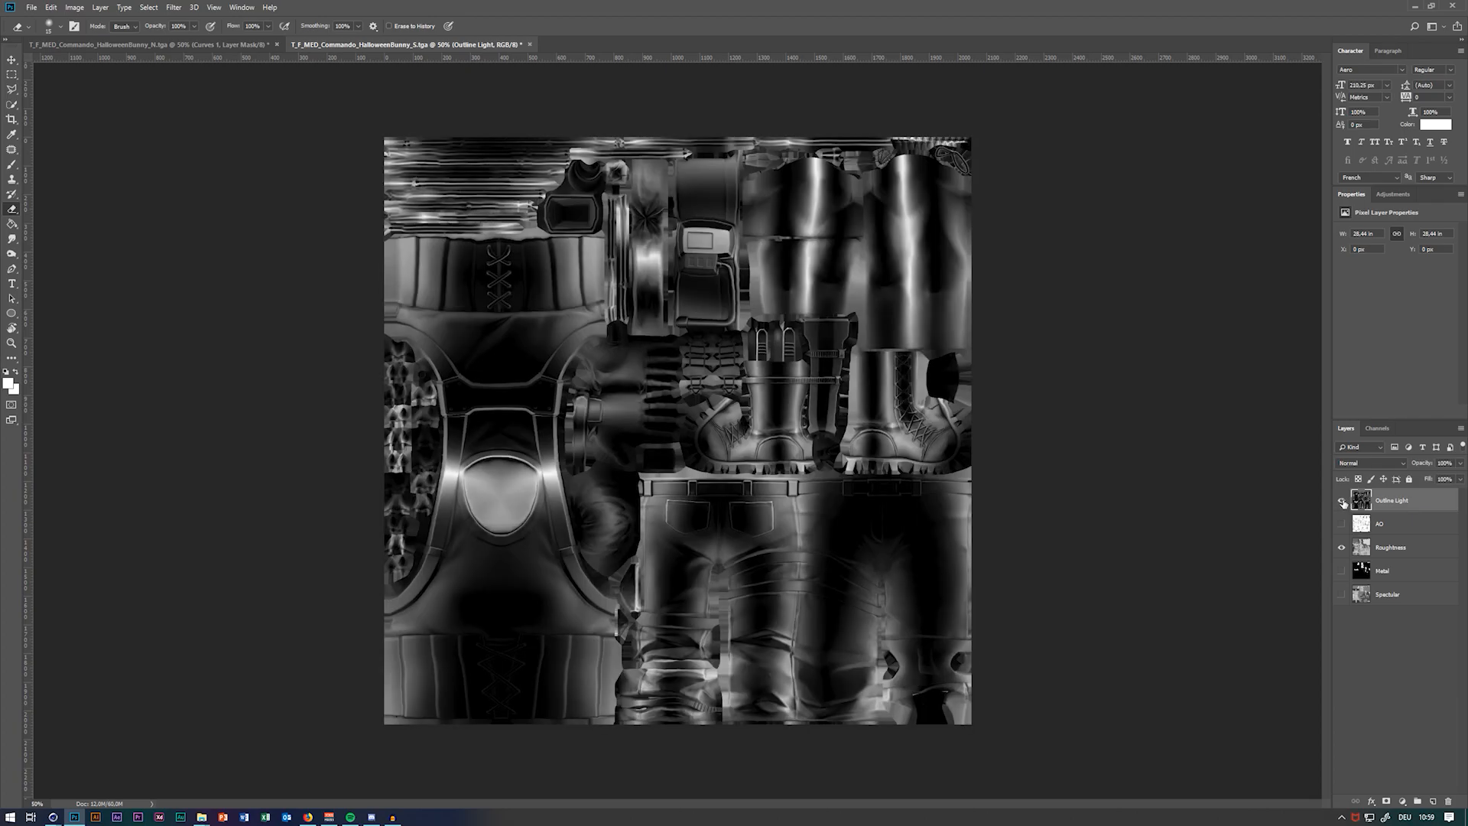
left_click(1343, 501)
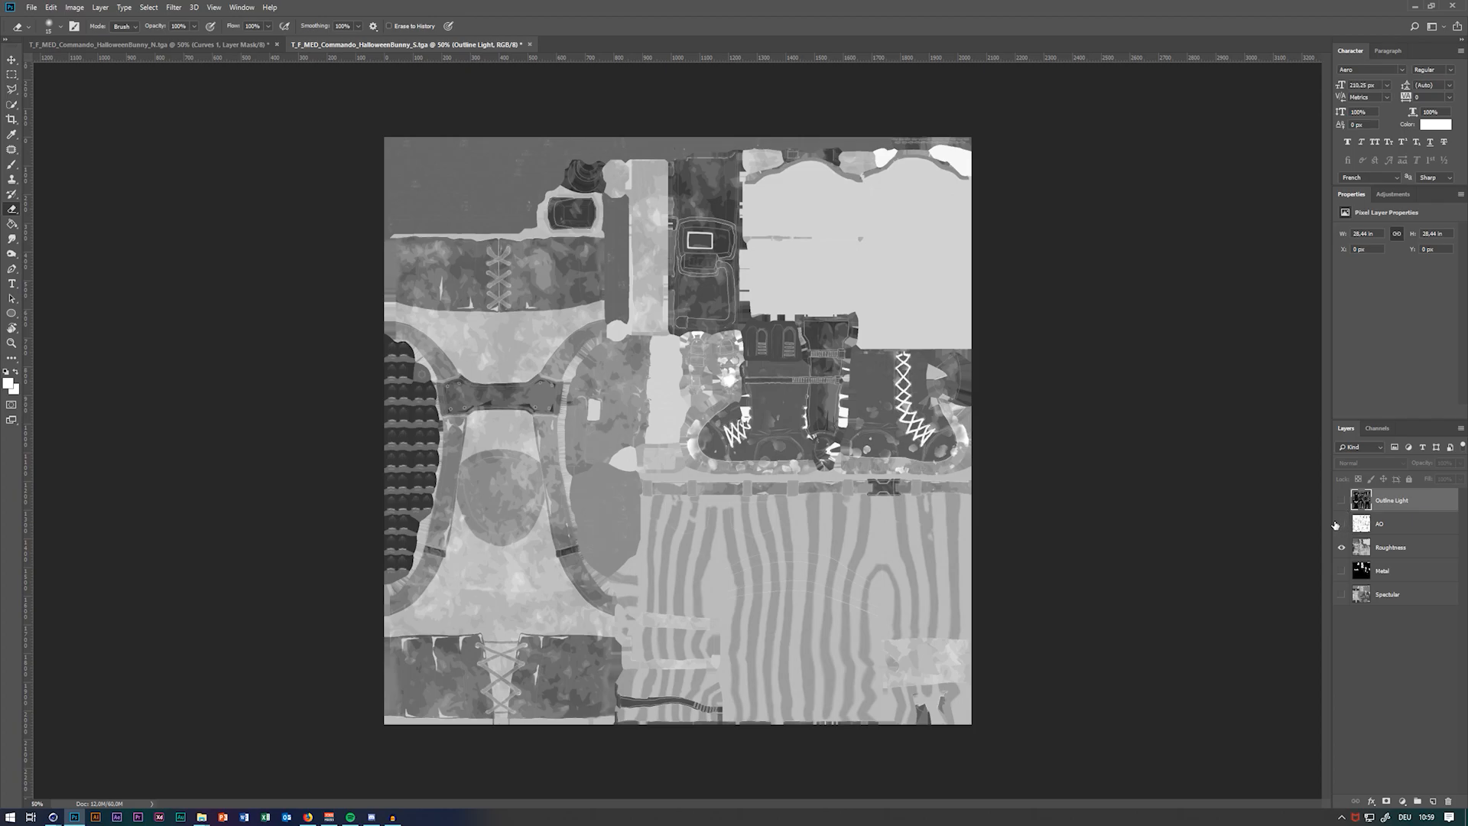
left_click(1340, 525)
left_click(1383, 526)
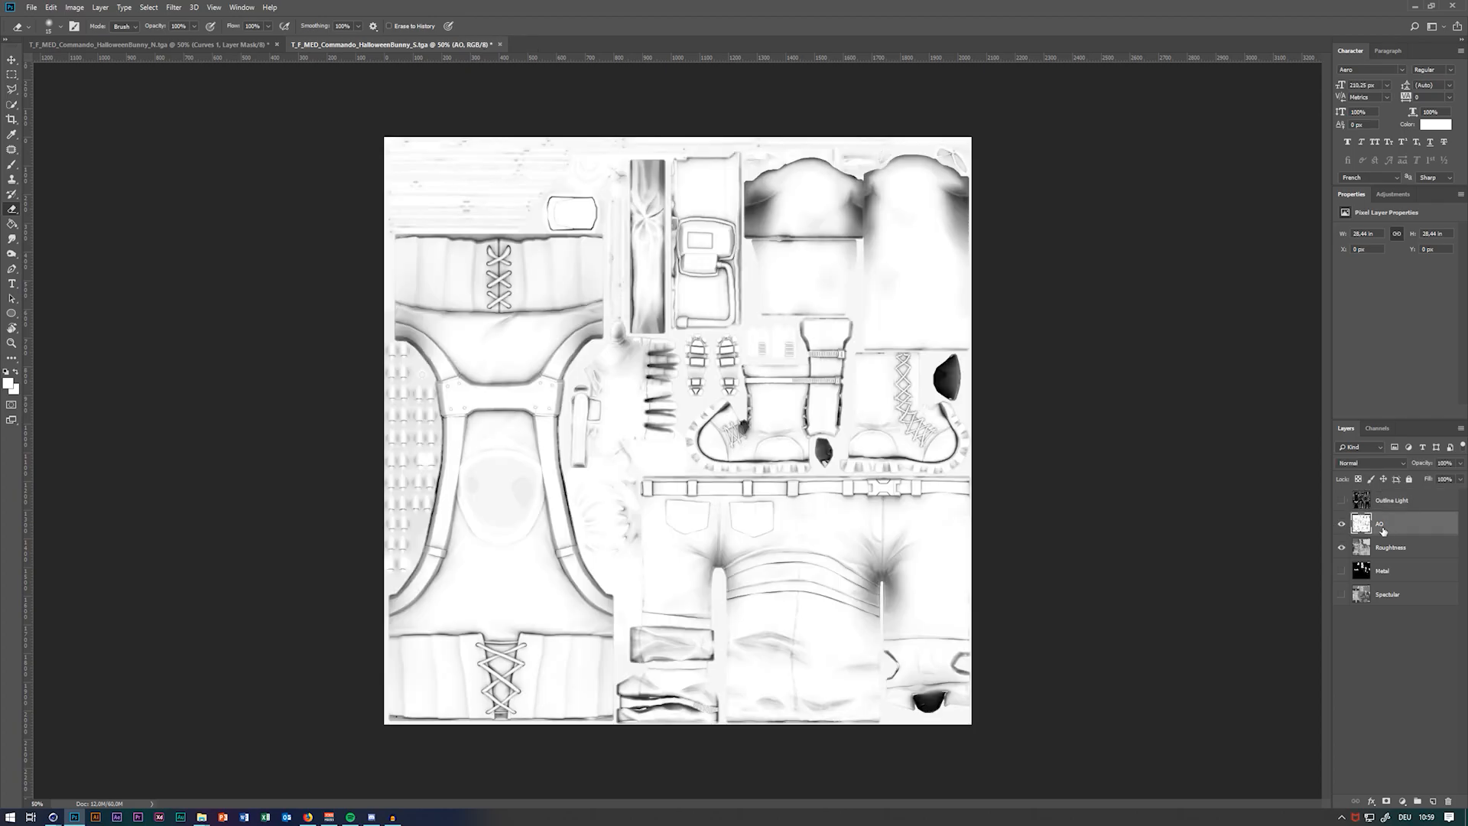
left_click(1341, 524)
left_click(1341, 525)
left_click(1341, 524)
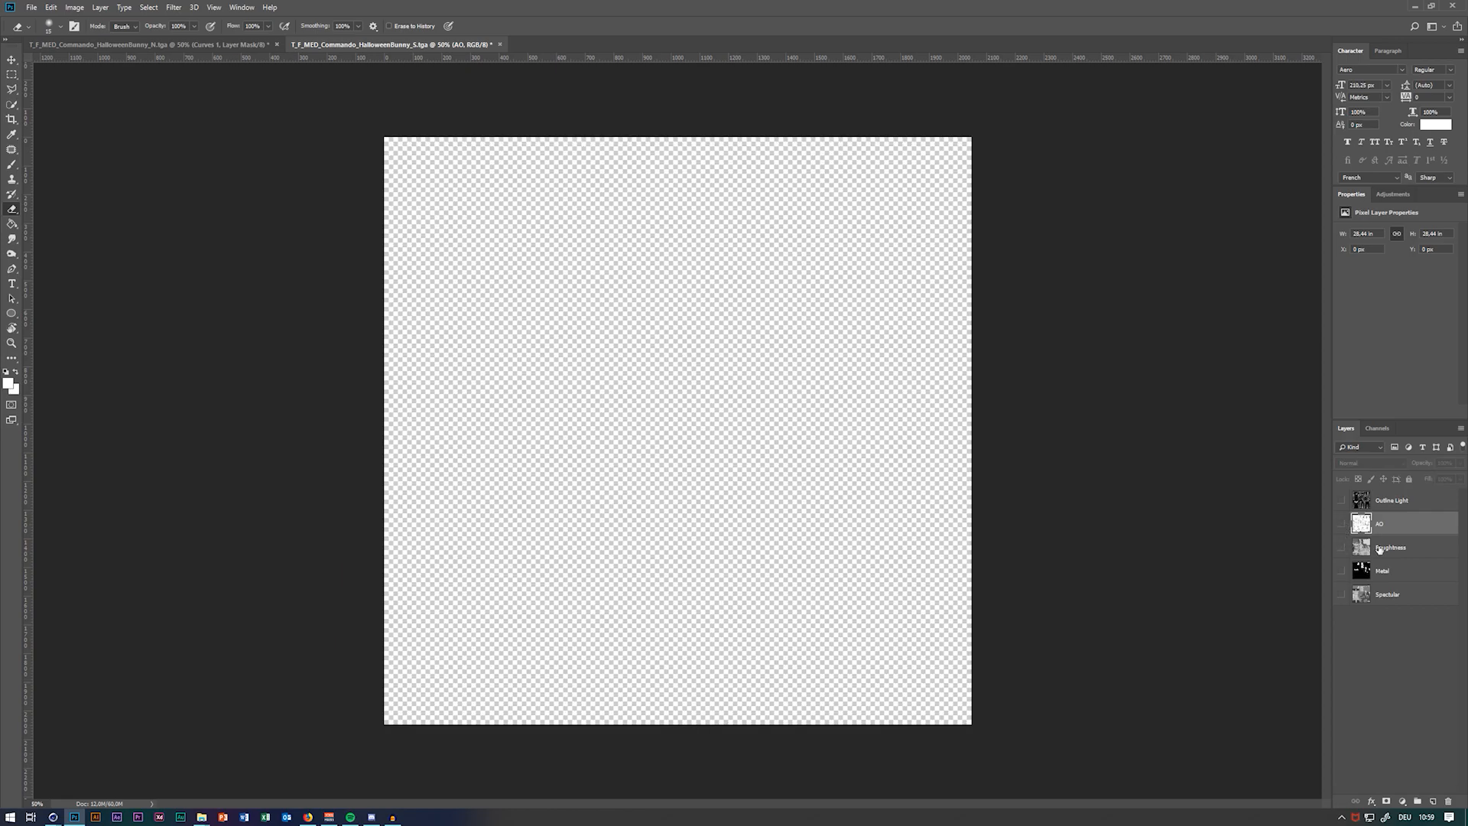
Show only the Roughness layer and quick-export it as a PNG named Body_Roughness in the Textures folder
left_click(1389, 548)
left_click(1341, 547)
left_click(32, 7)
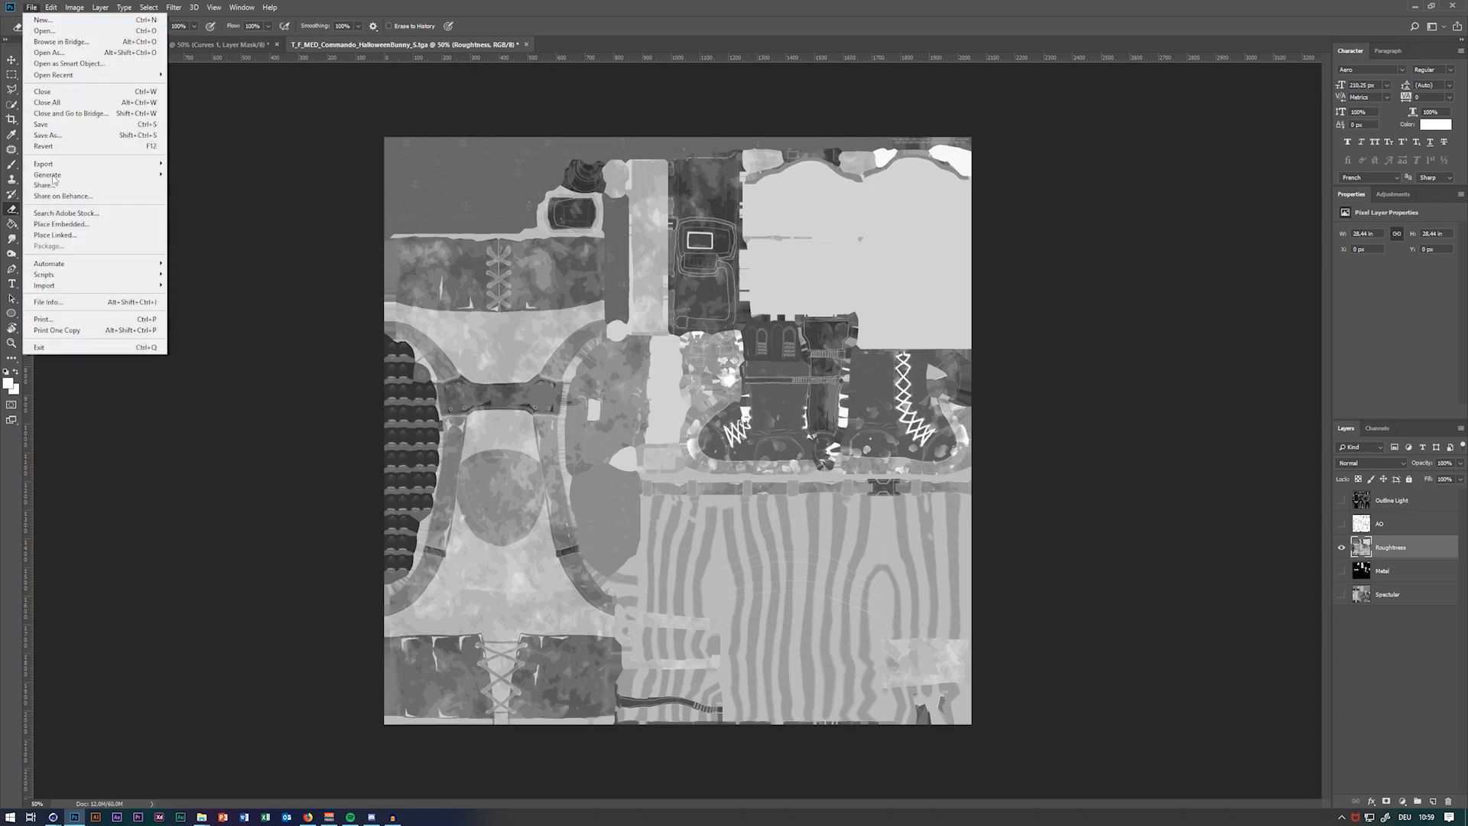
mouse_move(84, 164)
left_click(223, 164)
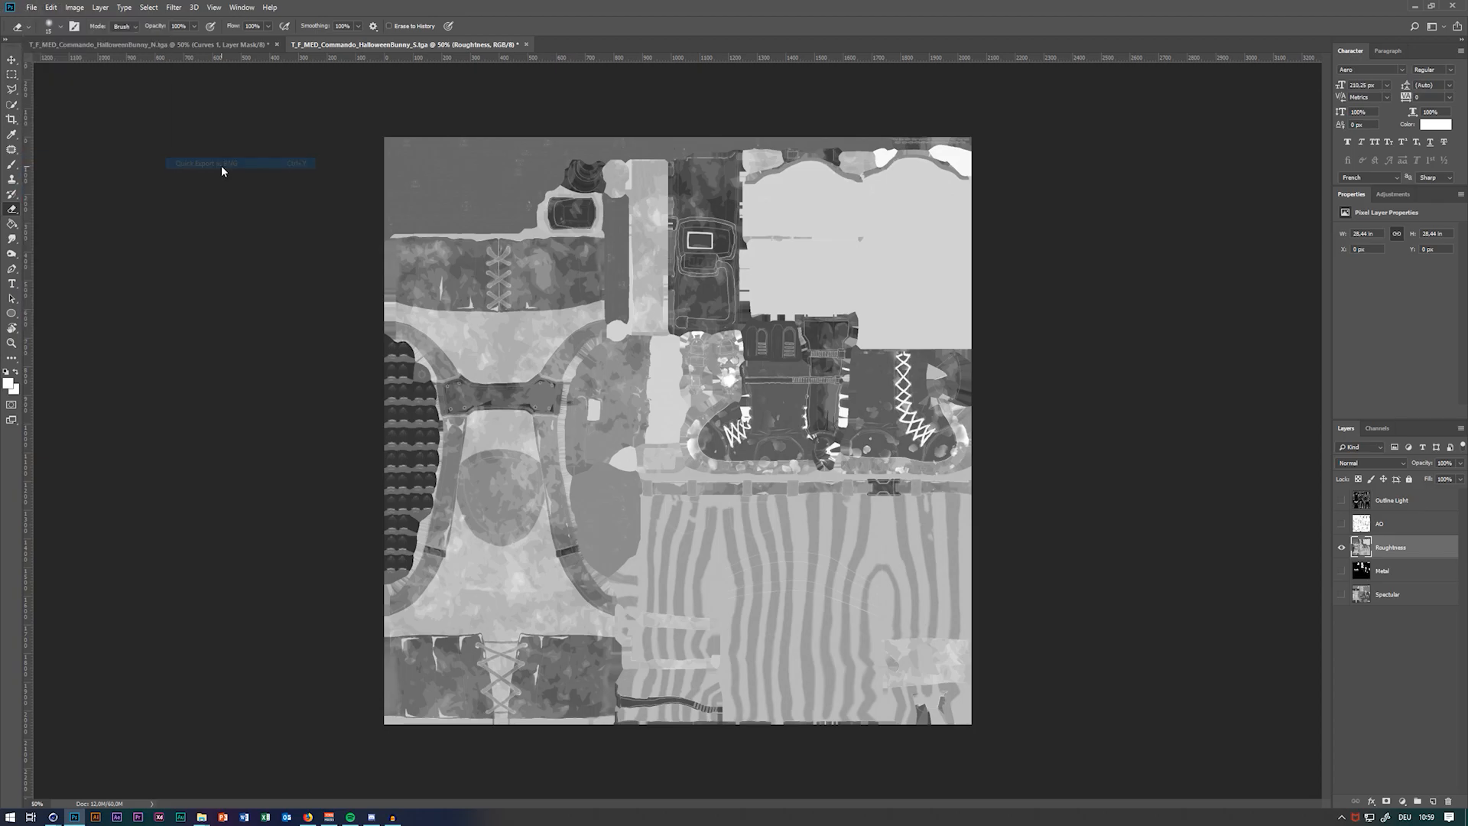
type("Bo")
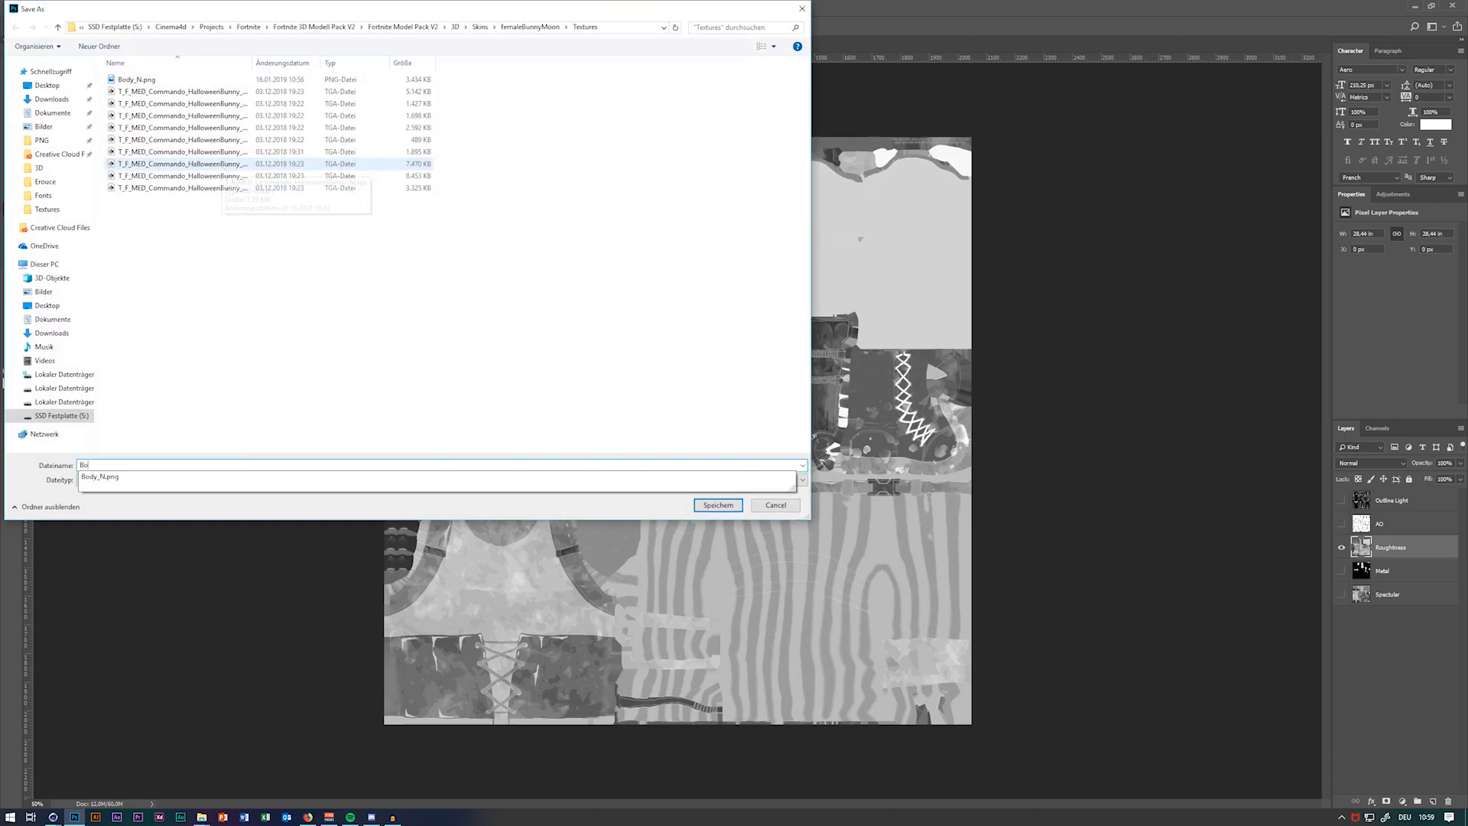
type("dy_Roughn")
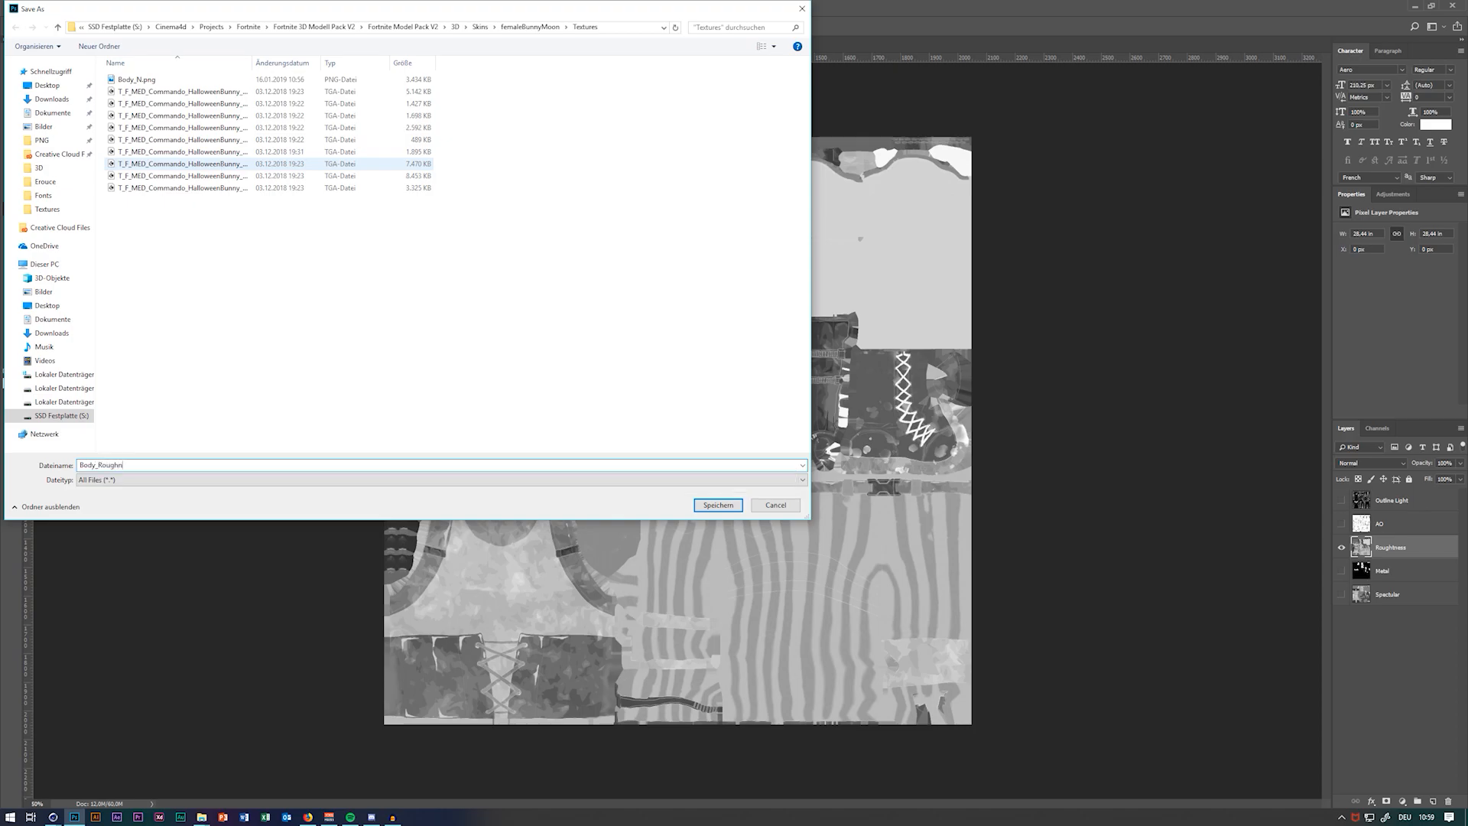
type("ess")
key("Return")
Show only the Metal layer and quick-export it as a PNG named Metal_Roughness
left_click(1341, 547)
left_click(1341, 570)
left_click(32, 7)
mouse_move(92, 164)
left_click(222, 163)
type("Metal_Ro")
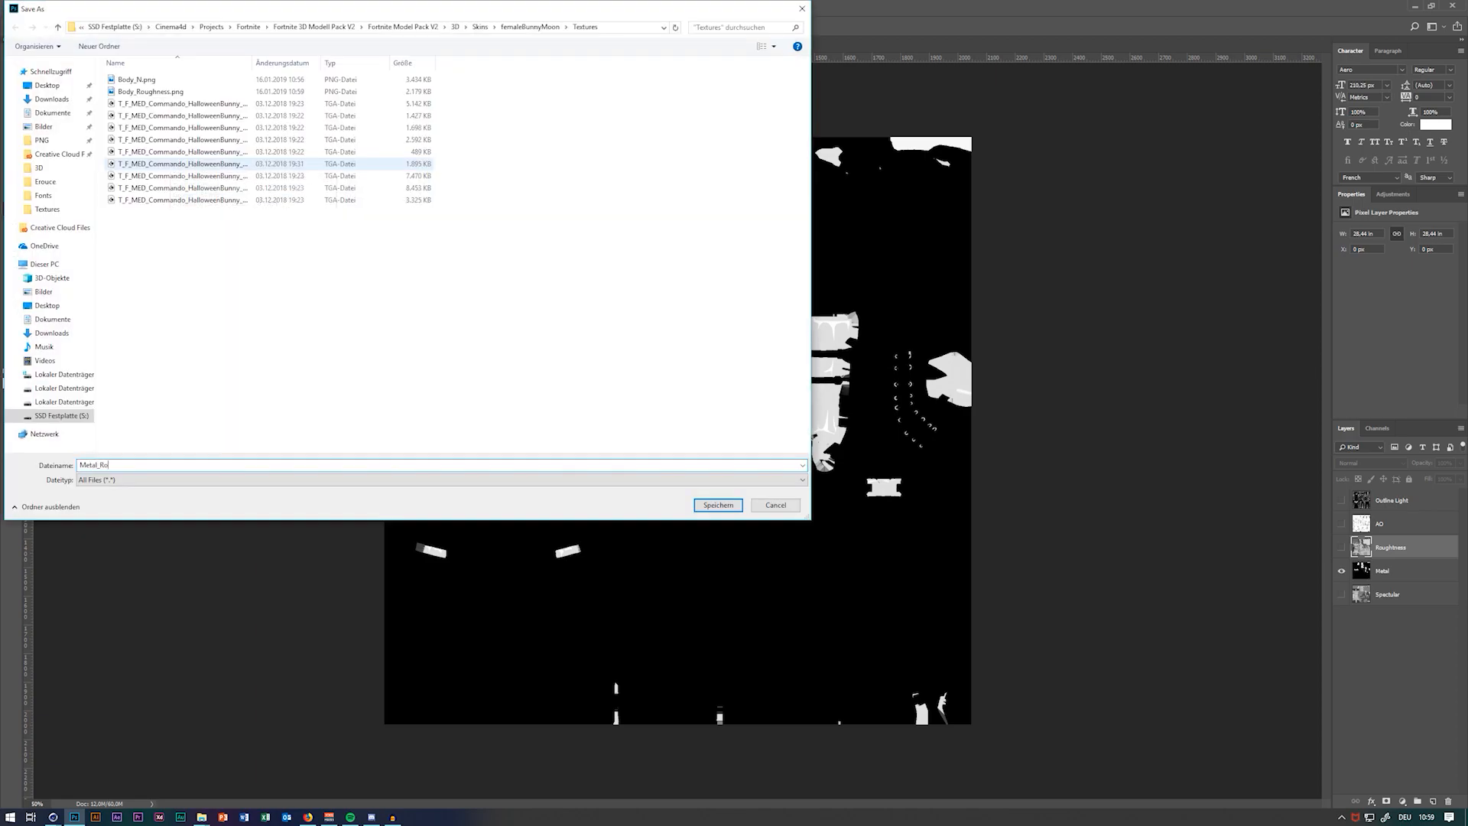
key("Return")
Show only the specular layer and quick-export it as a PNG named Specular_Body
left_click(1341, 570)
left_click(1340, 594)
left_click(32, 7)
mouse_move(49, 164)
left_click(191, 164)
type("Specular")
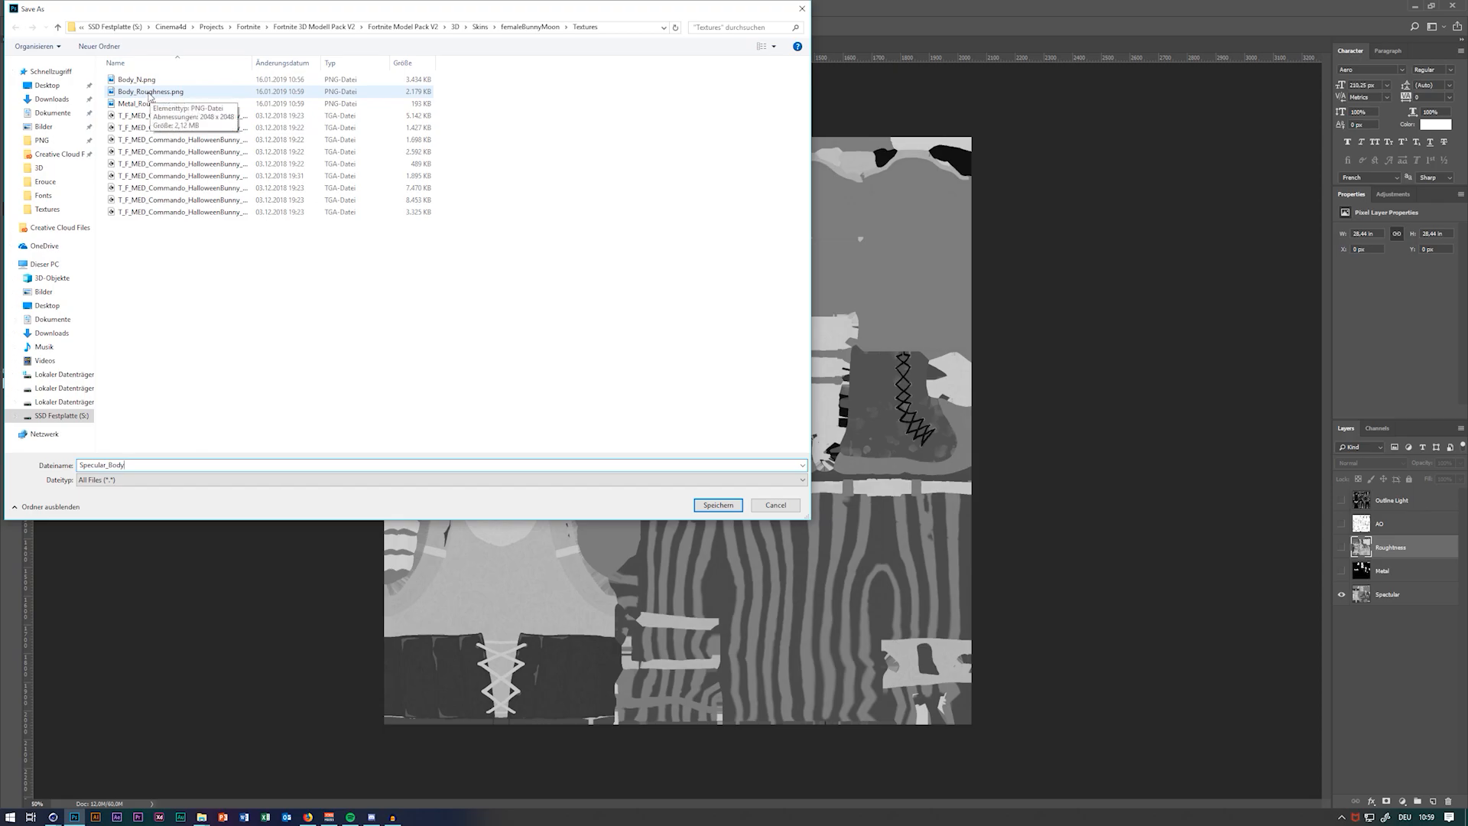
left_click(718, 505)
Rename Body_Roughness.png in the Textures folder to Roughness_Body
mouse_move(201, 816)
left_click(149, 765)
left_click(732, 380)
left_click(732, 380)
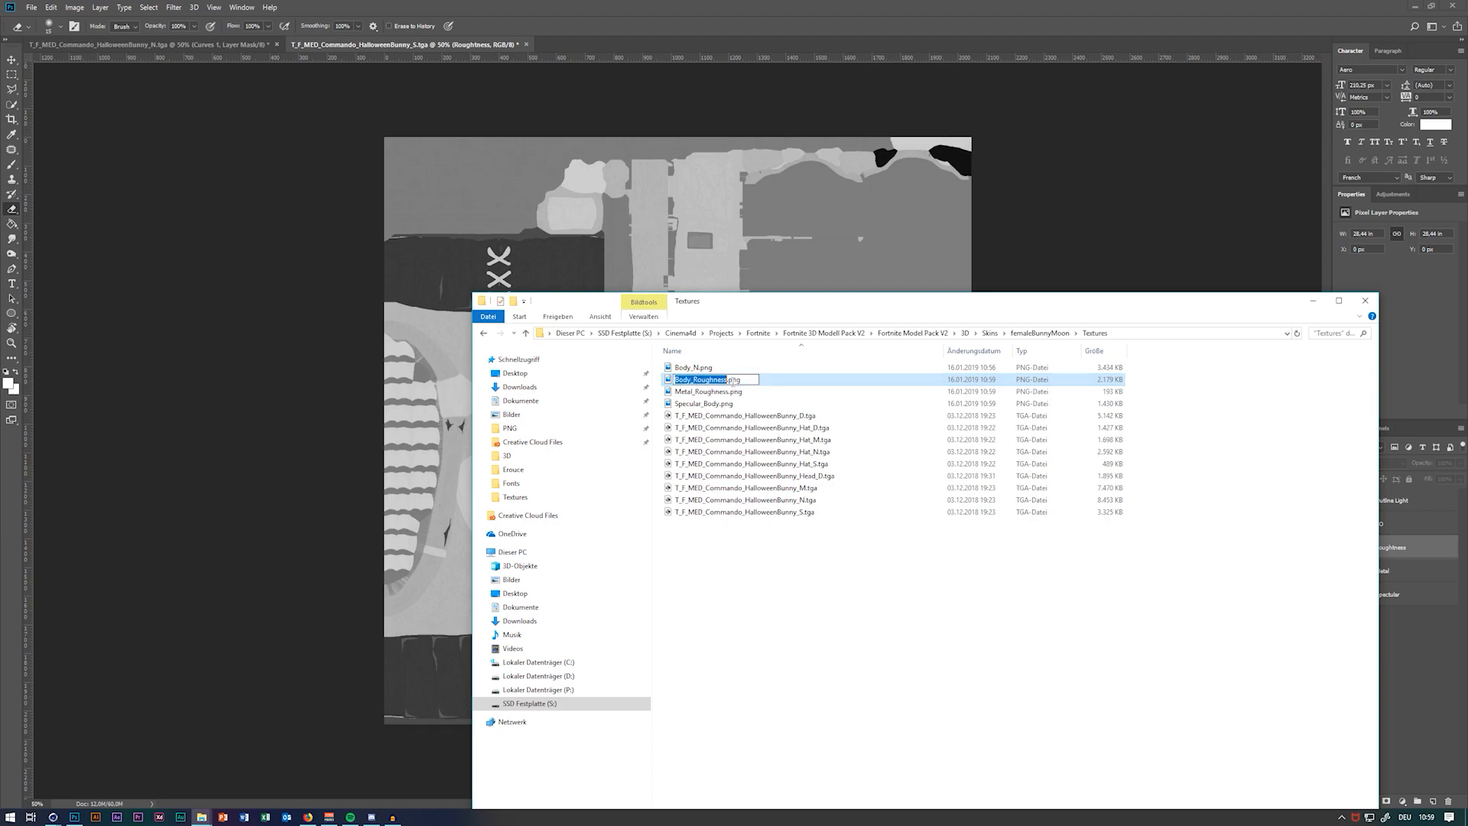
type("RRoughness_Body")
key("Return")
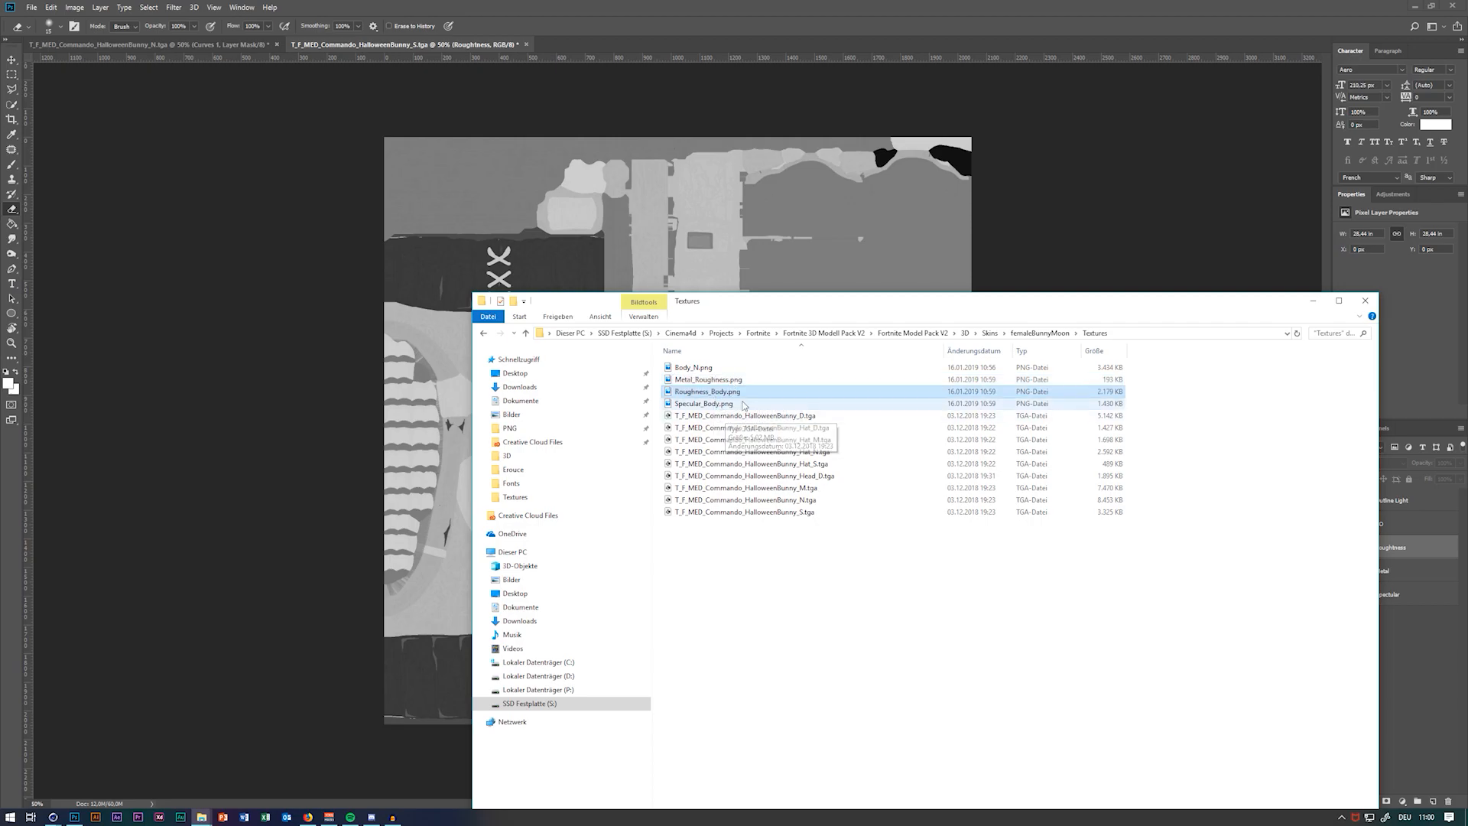
Rename Metal_Roughness.png in the Textures folder to Metal_Body
left_click(748, 382)
key("F2")
type("Metal_")
type("y")
left_click(760, 610)
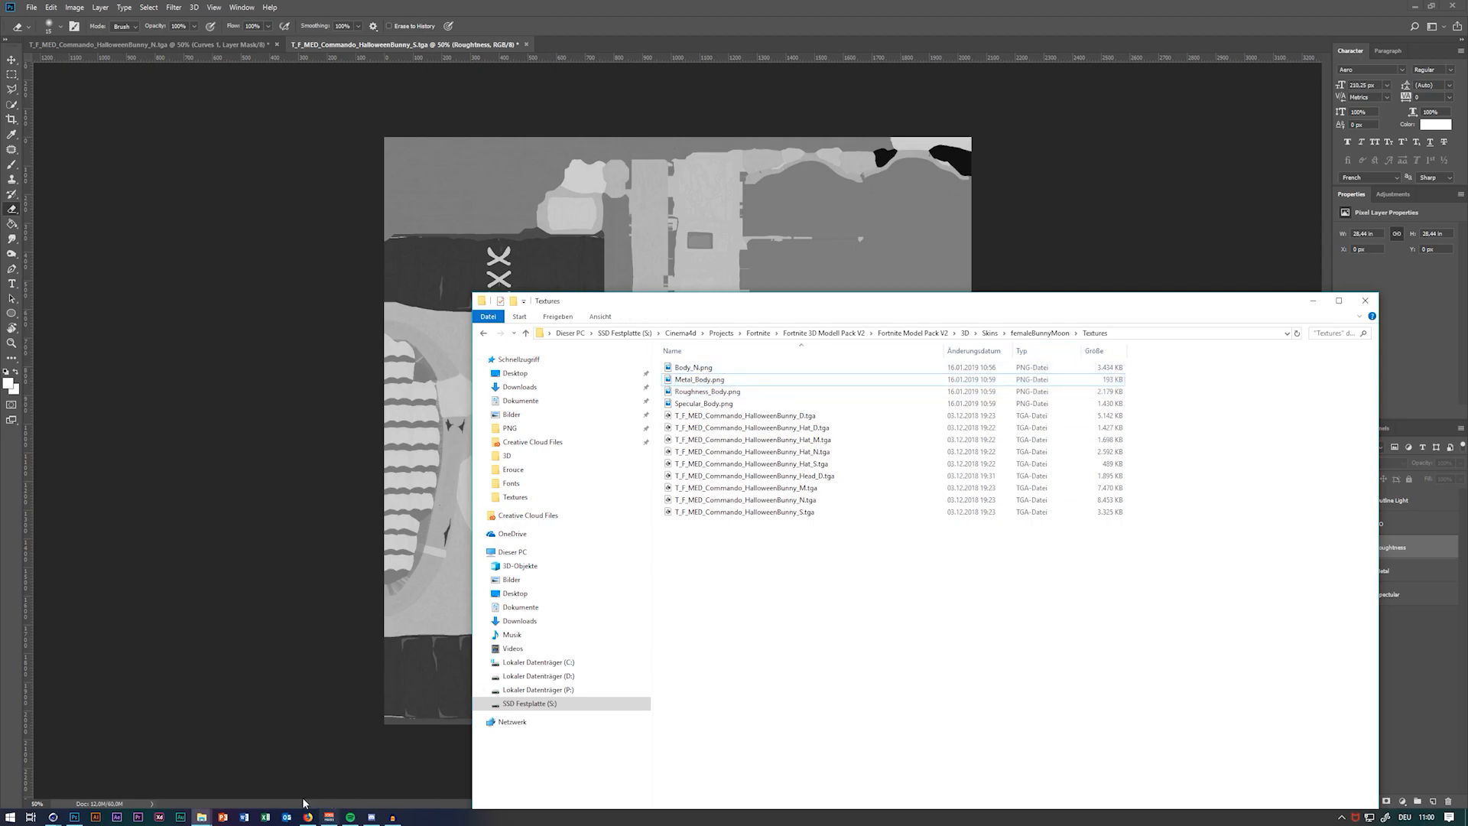
Switch to Cinema 4D and bring Roughness_Body.png and Specular_Body.png from the Textures folder into the body material's Octane Node Editor
left_click(54, 816)
left_click(74, 771)
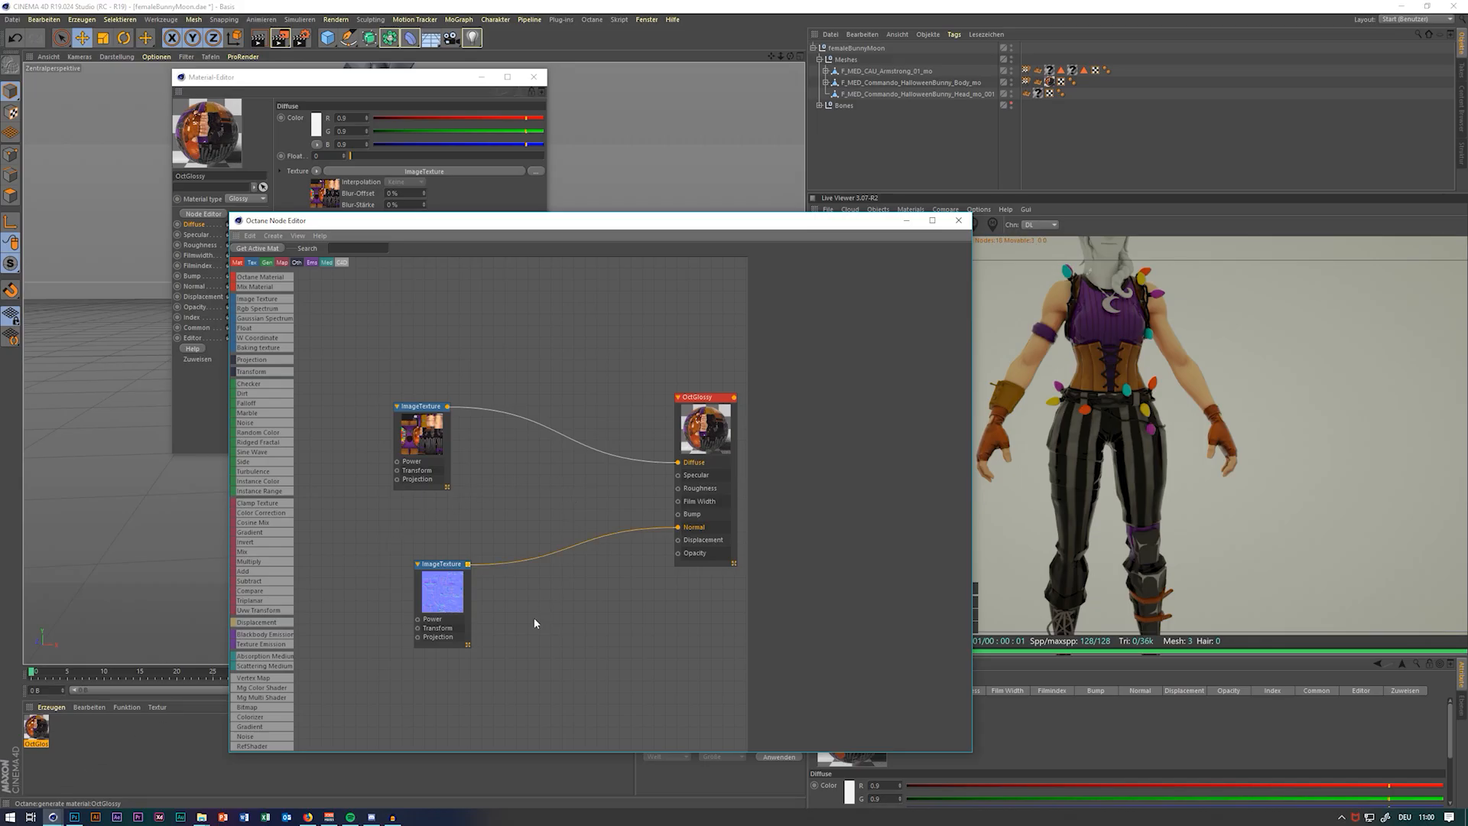
left_click(202, 817)
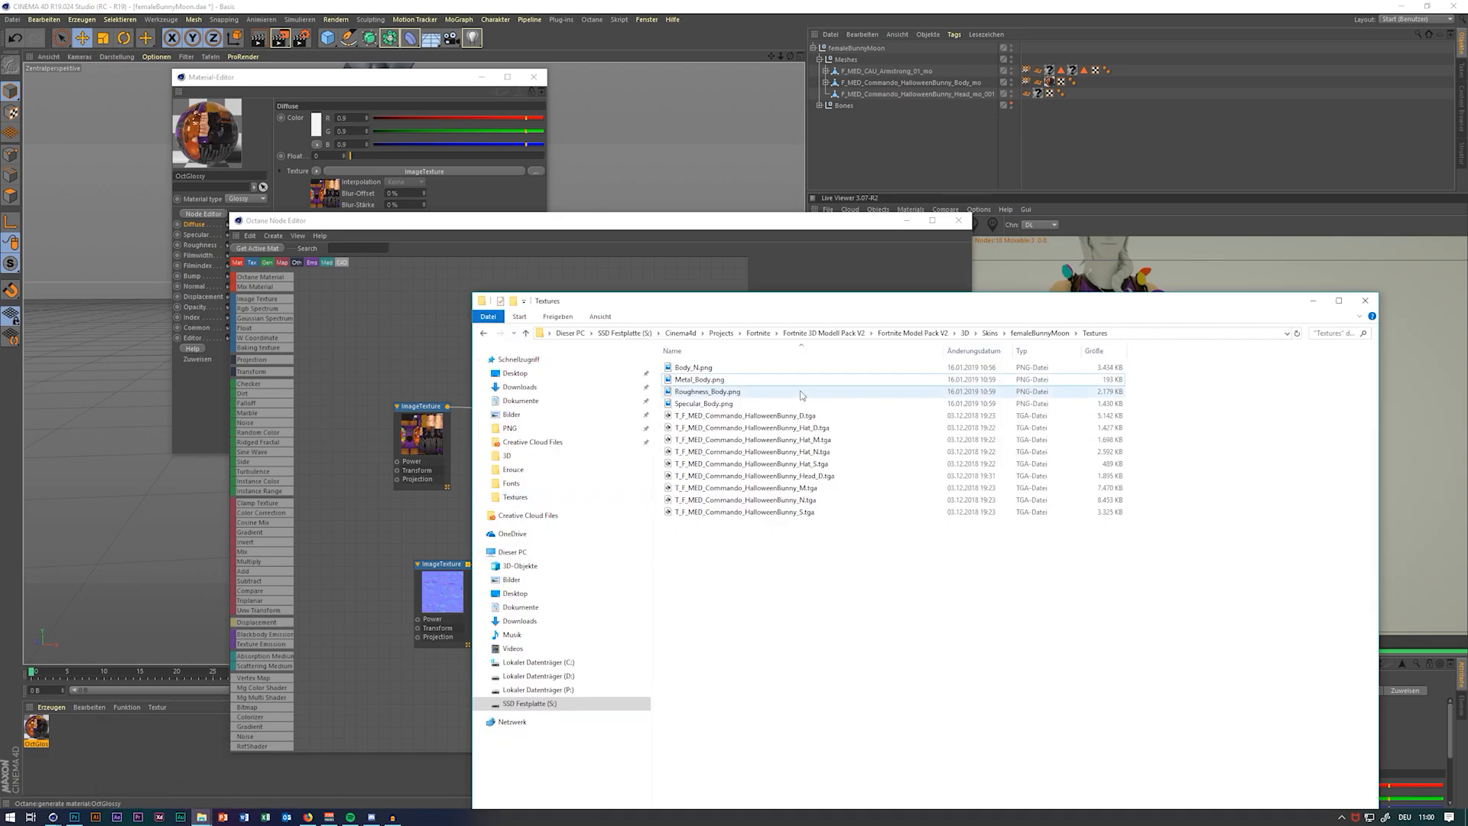
left_click(159, 778)
left_click_drag(734, 410, 769, 397)
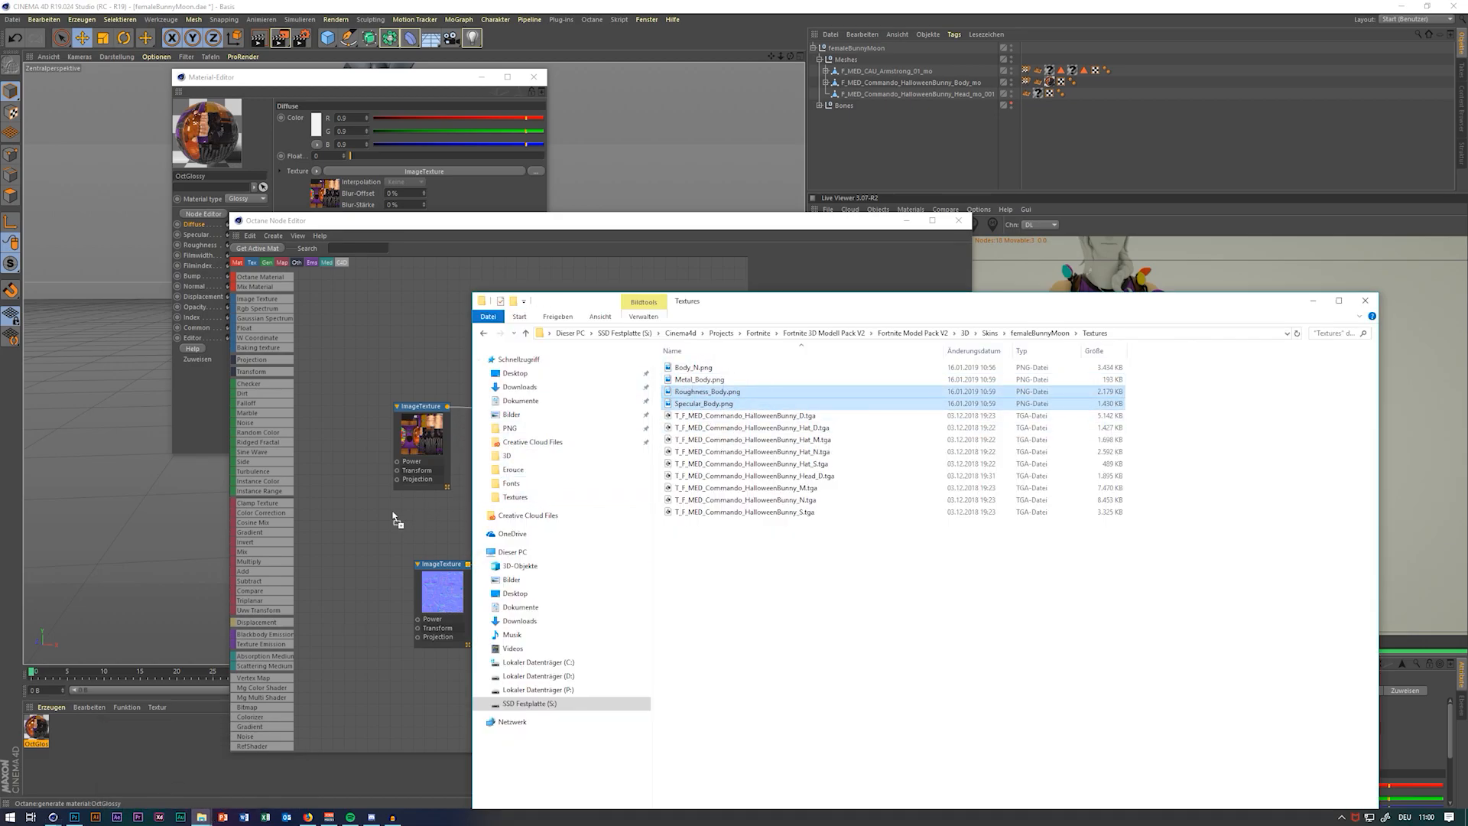
left_click_drag(397, 520, 397, 521)
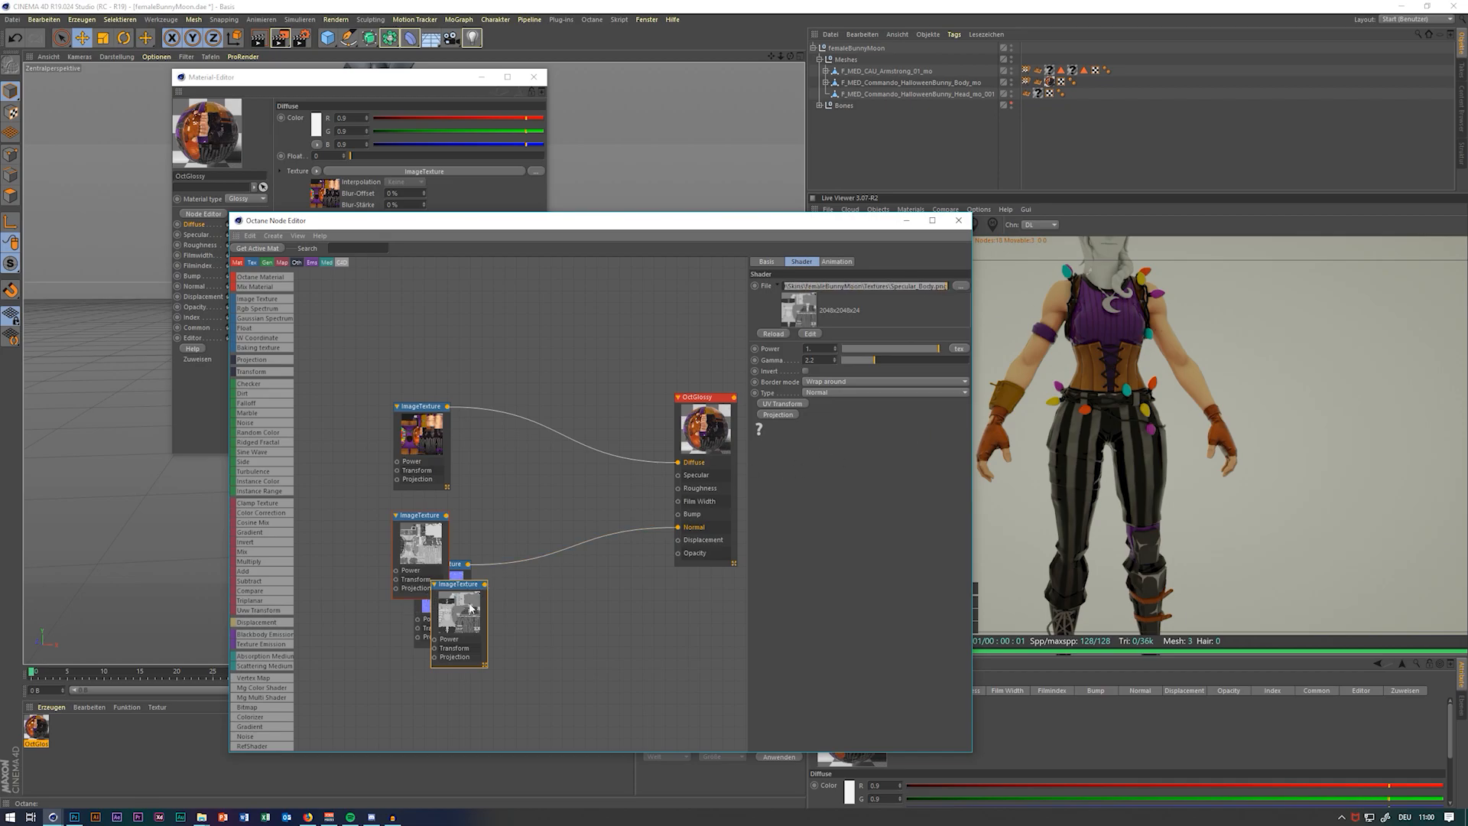
Connect the specular and roughness textures to the matching OctGlossy inputs, then close the material's editor
left_click_drag(469, 610, 561, 501)
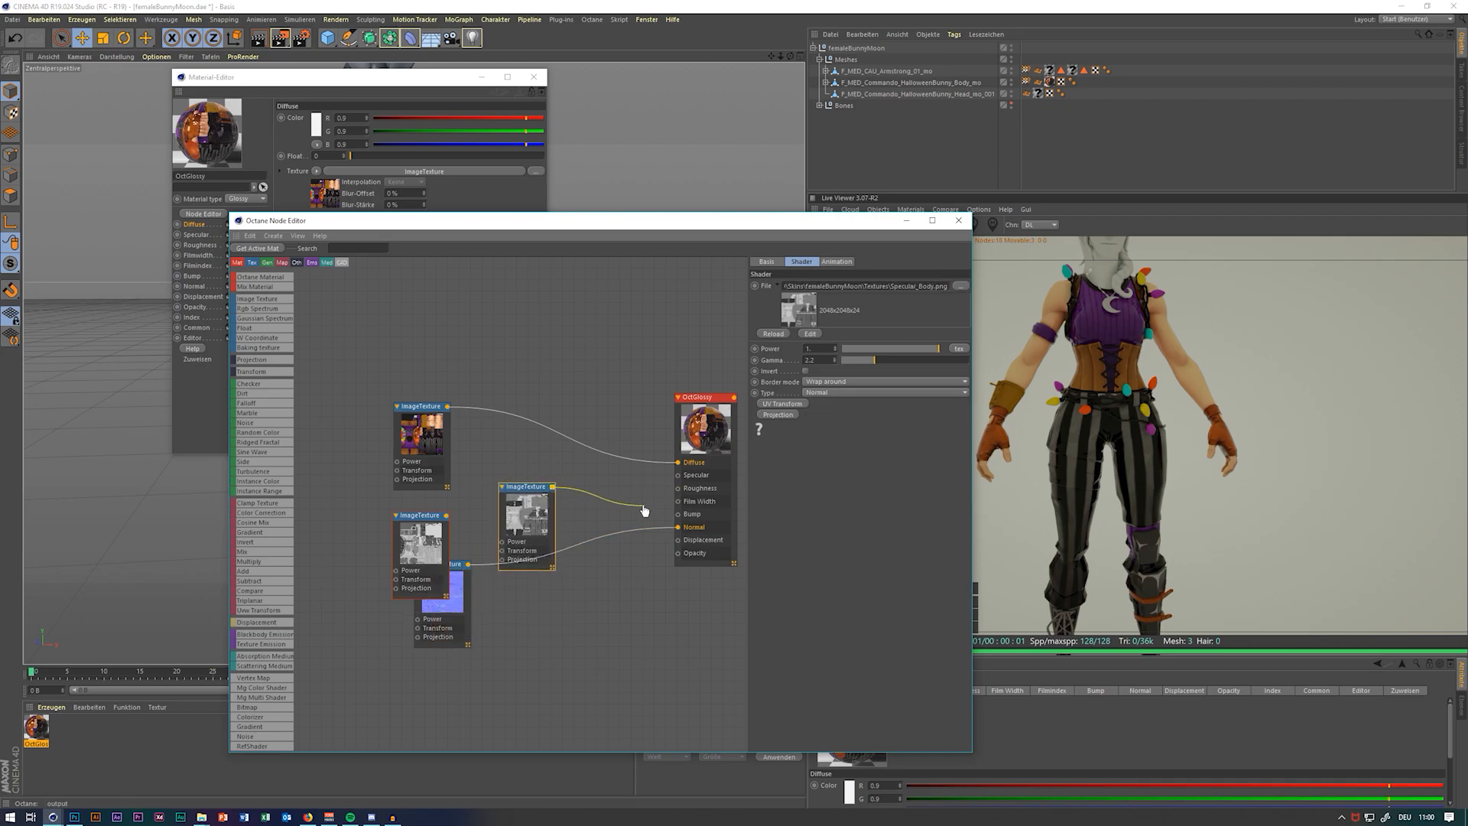
left_click_drag(526, 487, 513, 449)
left_click_drag(445, 515, 542, 564)
left_click(533, 77)
Create a new Octane Glossy material and open it in the Octane Node Editor
left_click(910, 209)
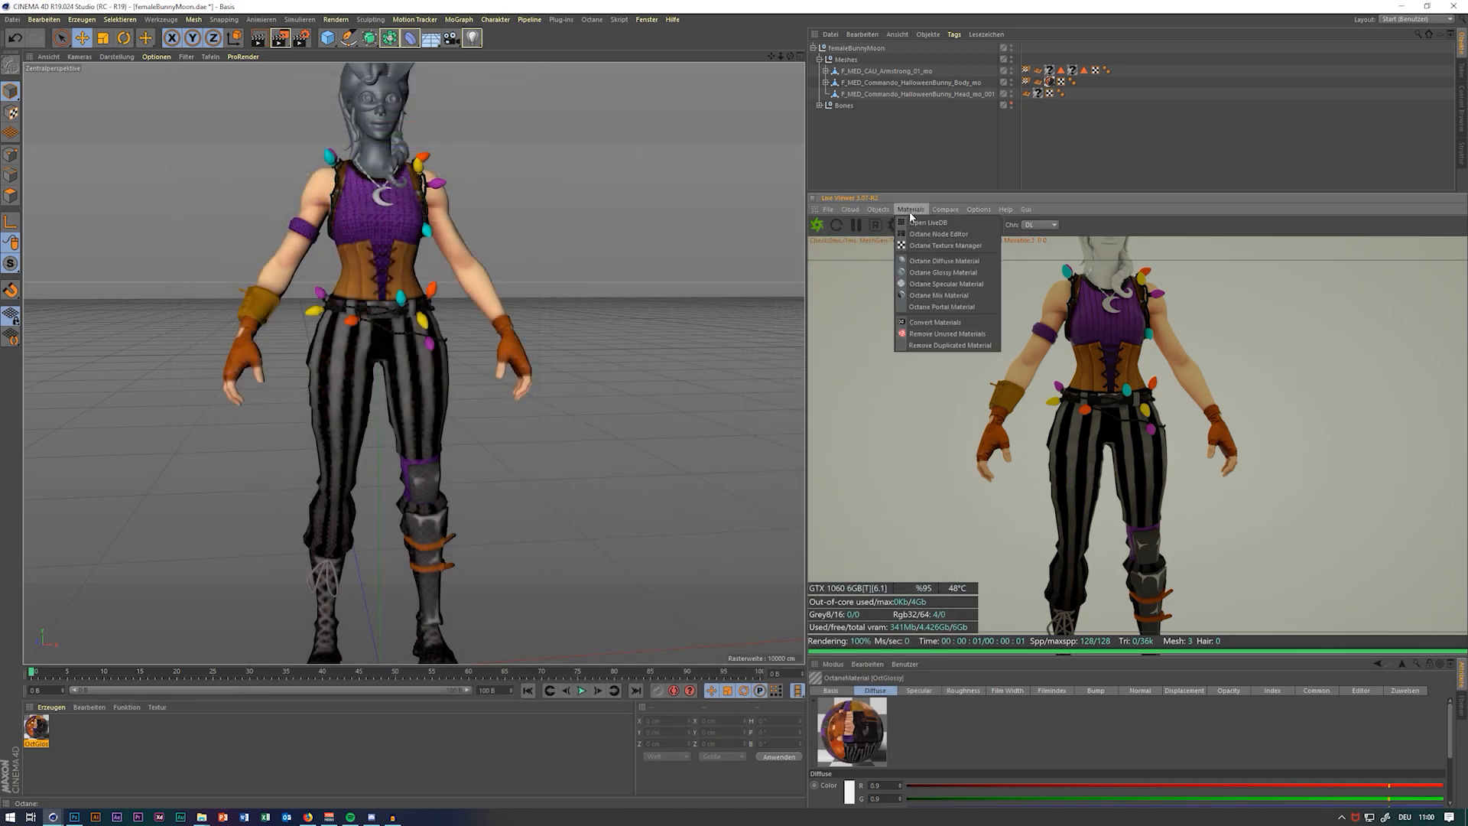
left_click(948, 274)
double_click(34, 730)
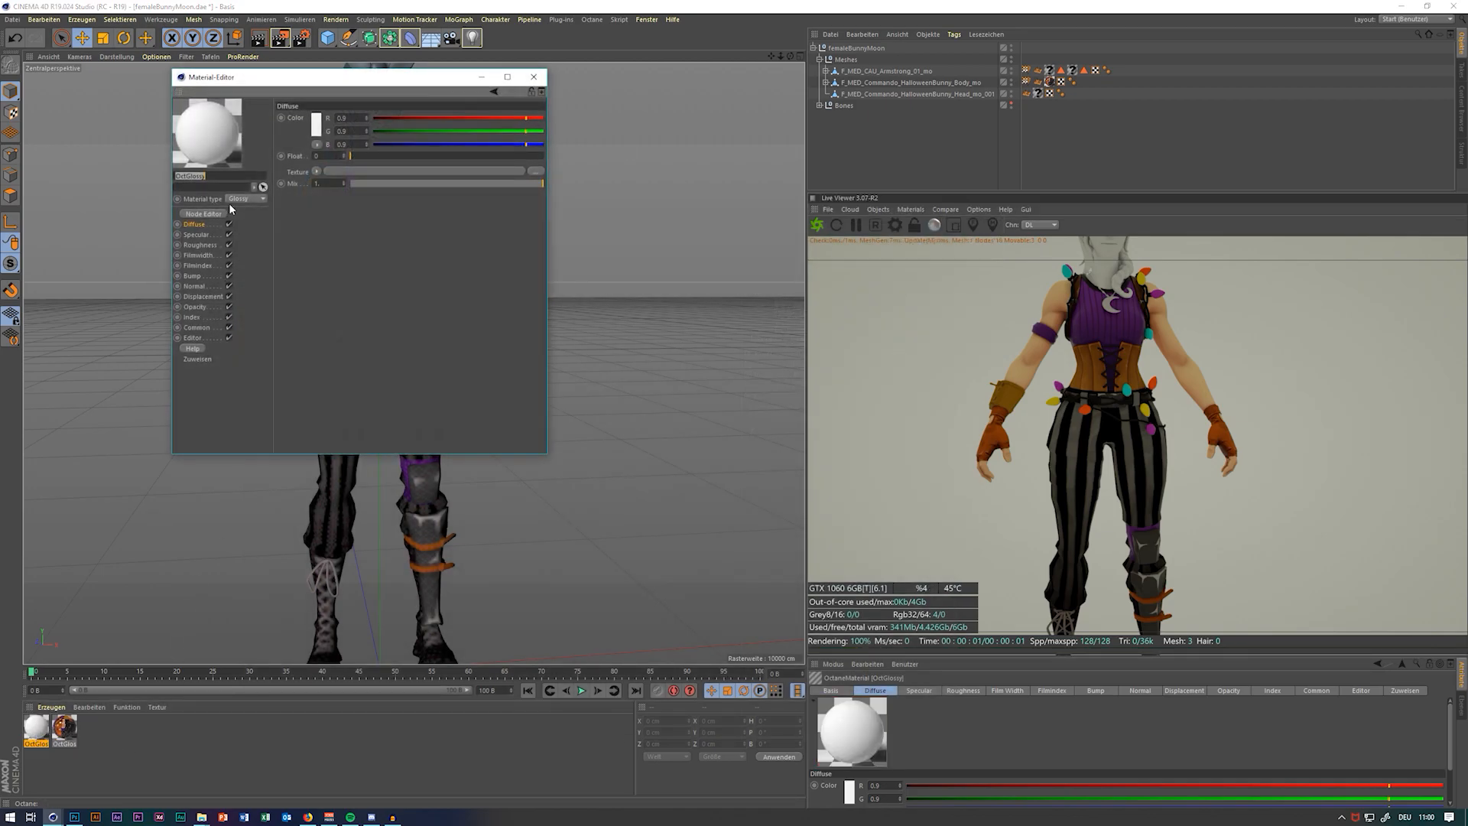
left_click(222, 214)
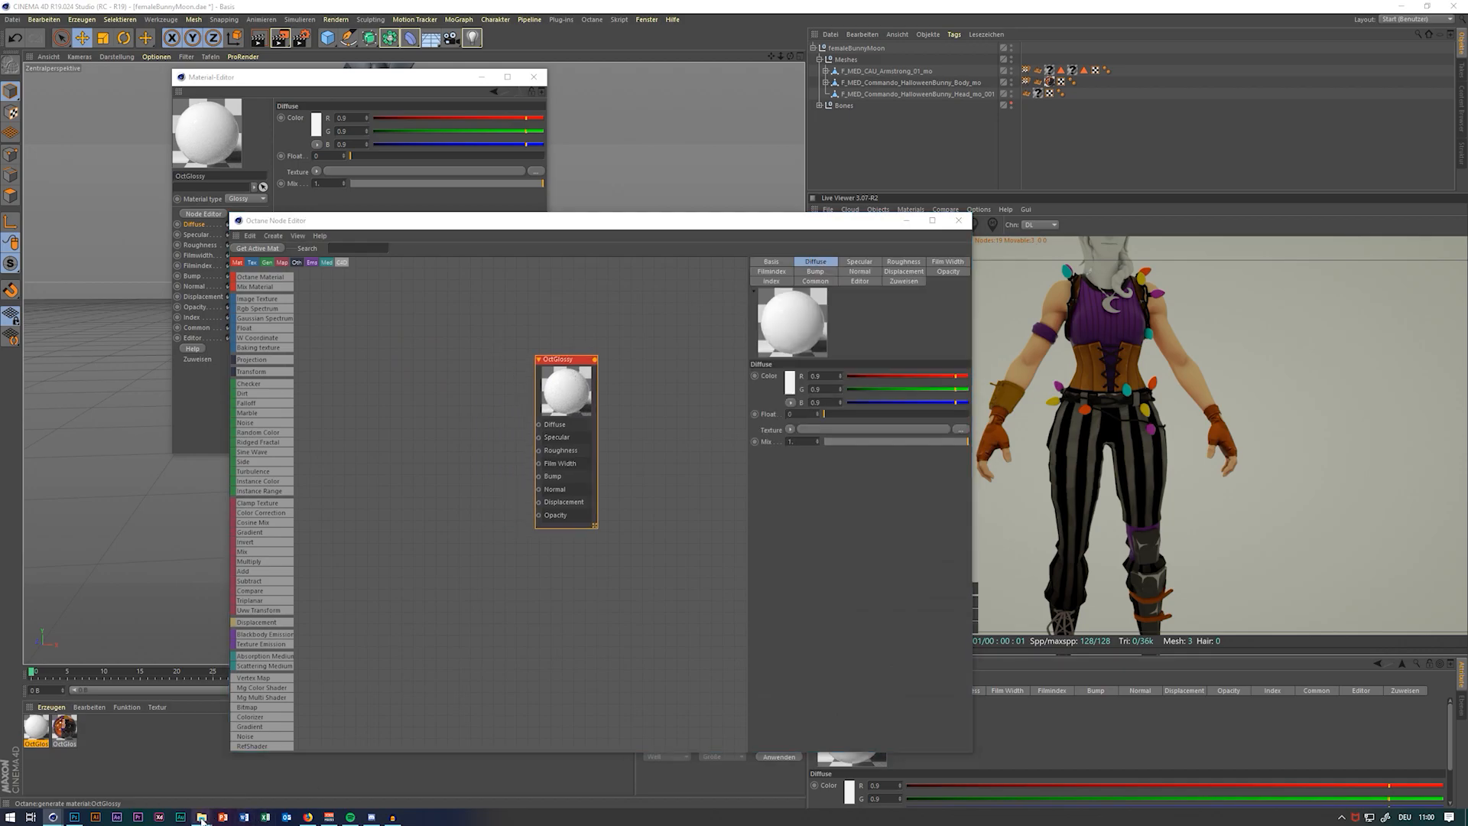
Add Metal_Body.png and Roughness_Body.png to the new material's node graph and connect the metal texture to Specular
left_click(202, 818)
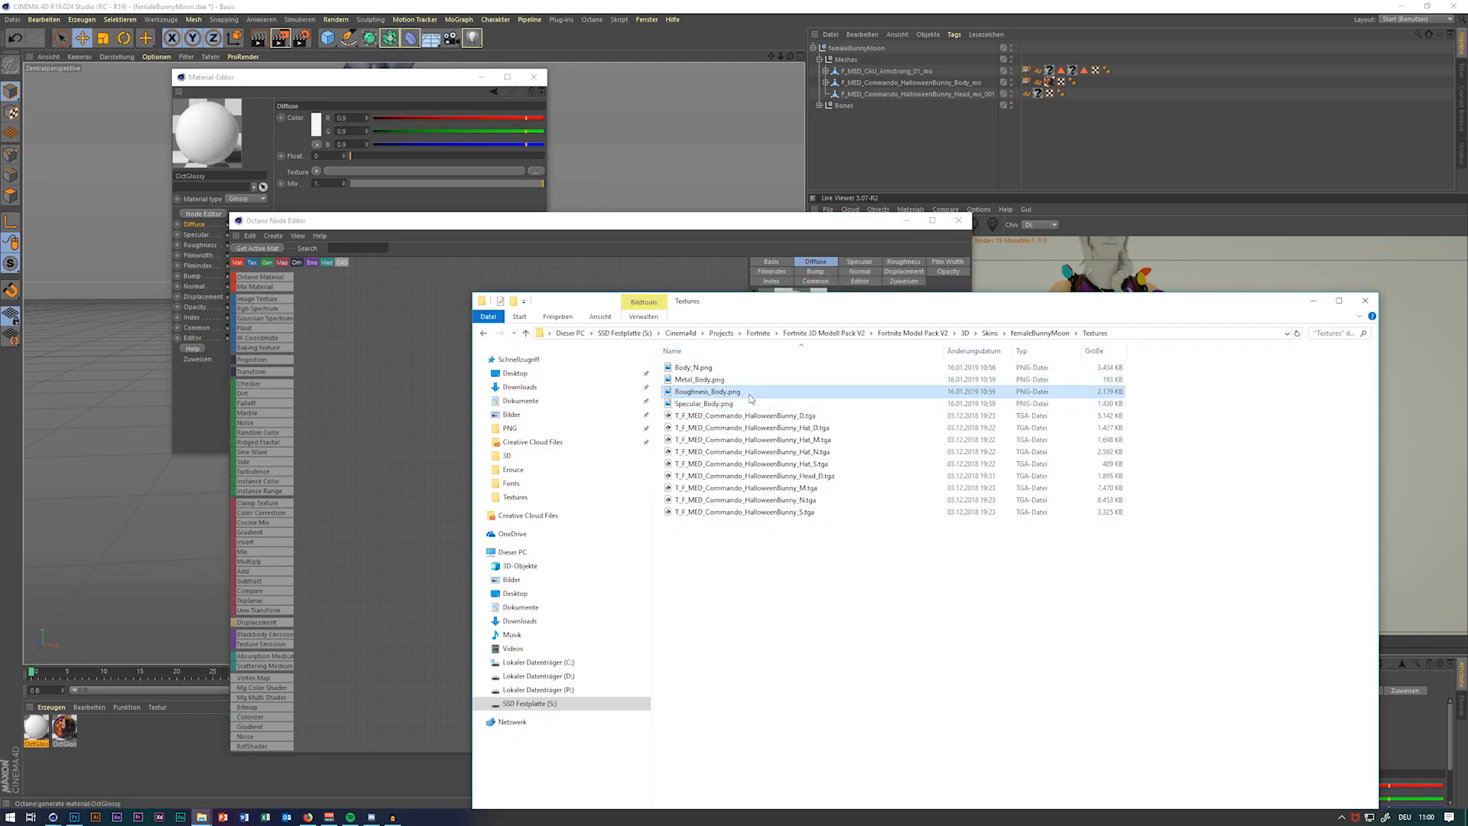
left_click(726, 380)
left_click(726, 391, "ctrl")
left_click_drag(393, 468, 547, 443)
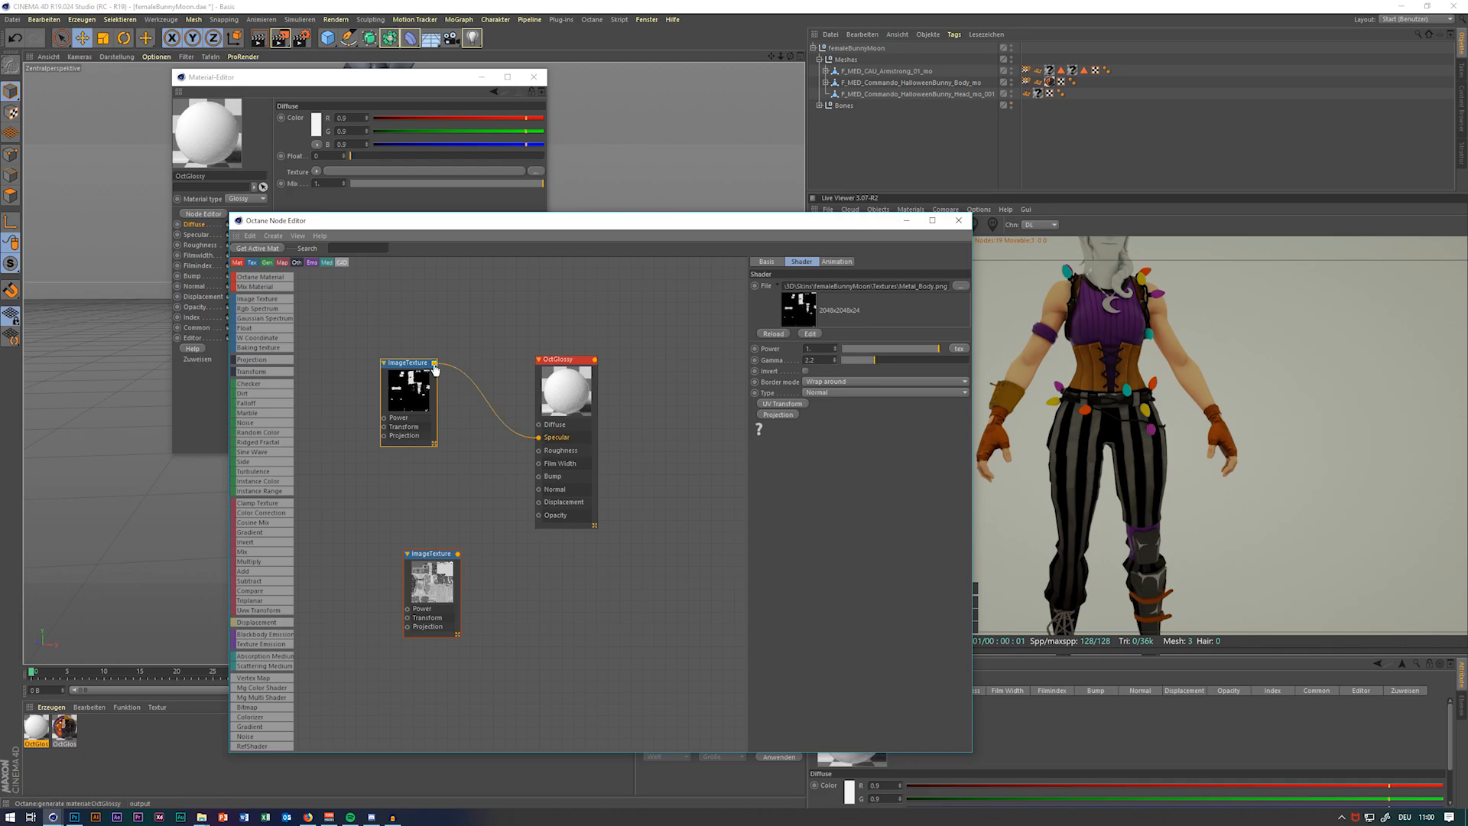
Connect the metal texture to the new glossy material's Opacity input and raise the material's Index to its maximum
left_click_drag(539, 519, 539, 515)
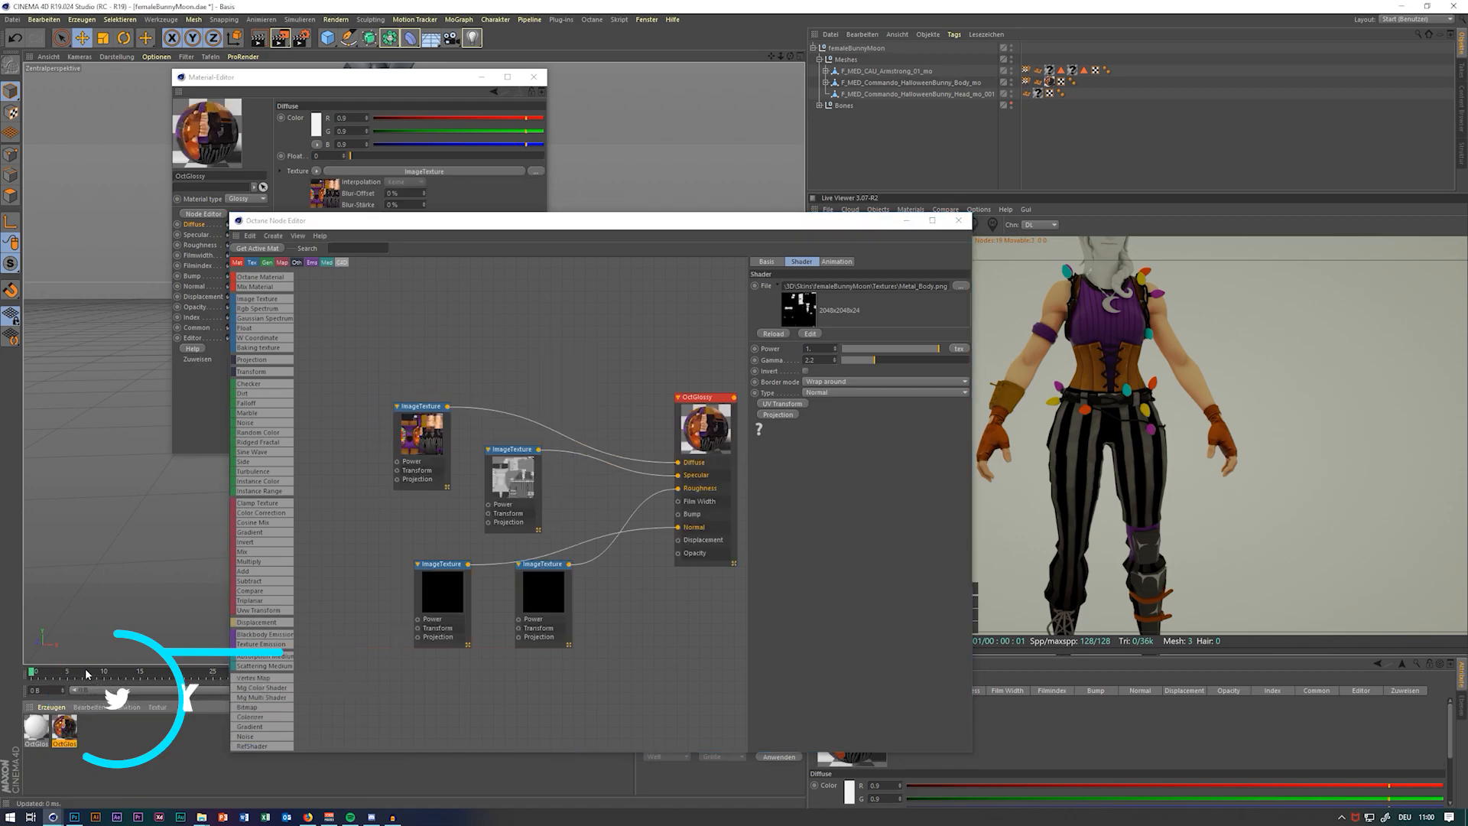
left_click(40, 730)
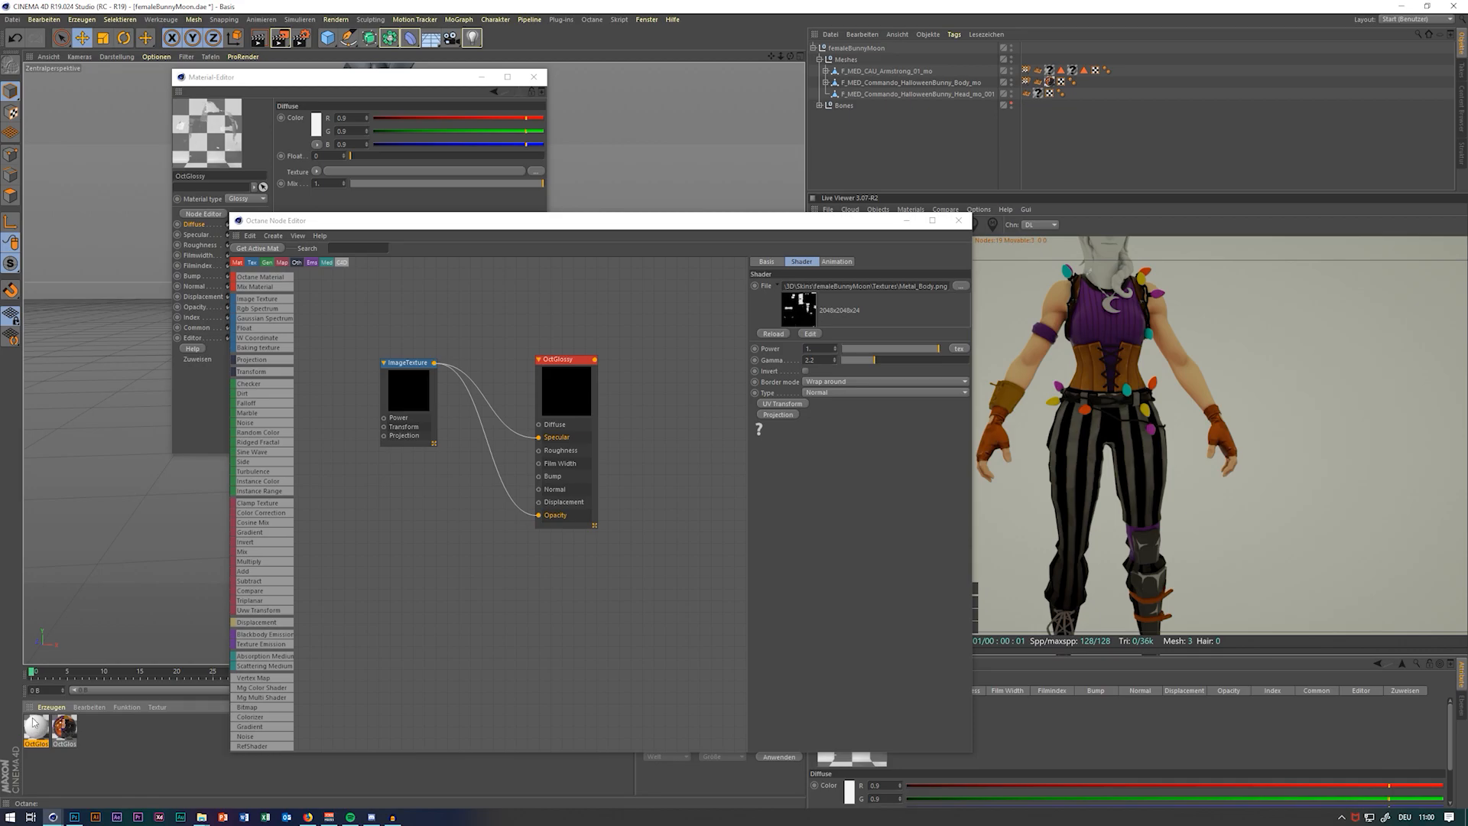
left_click(581, 391)
left_click(783, 282)
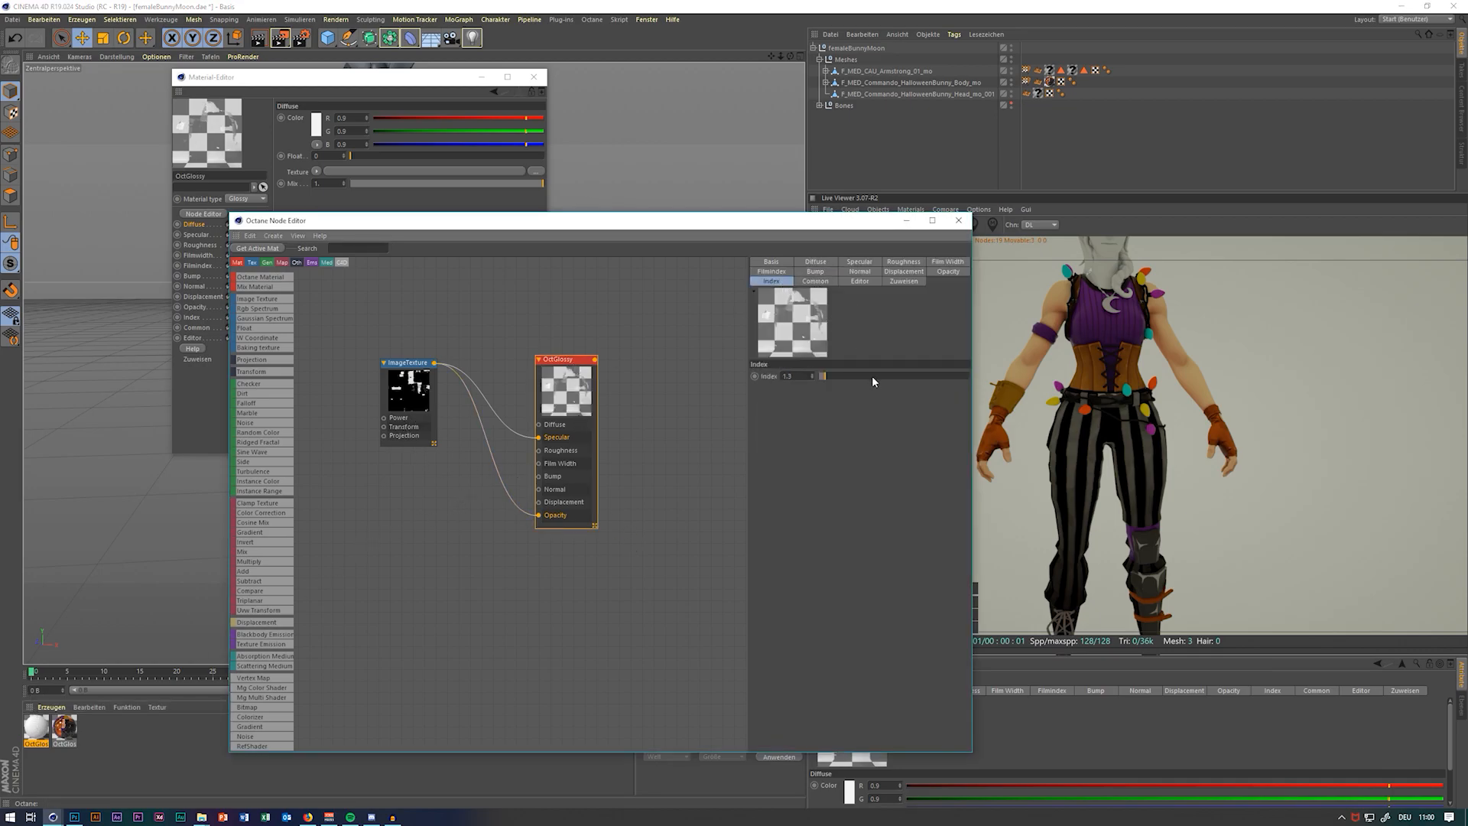
Bring Roughness_Body.png from the Textures folder into the metal material's node graph and connect it to Roughness
mouse_move(205, 820)
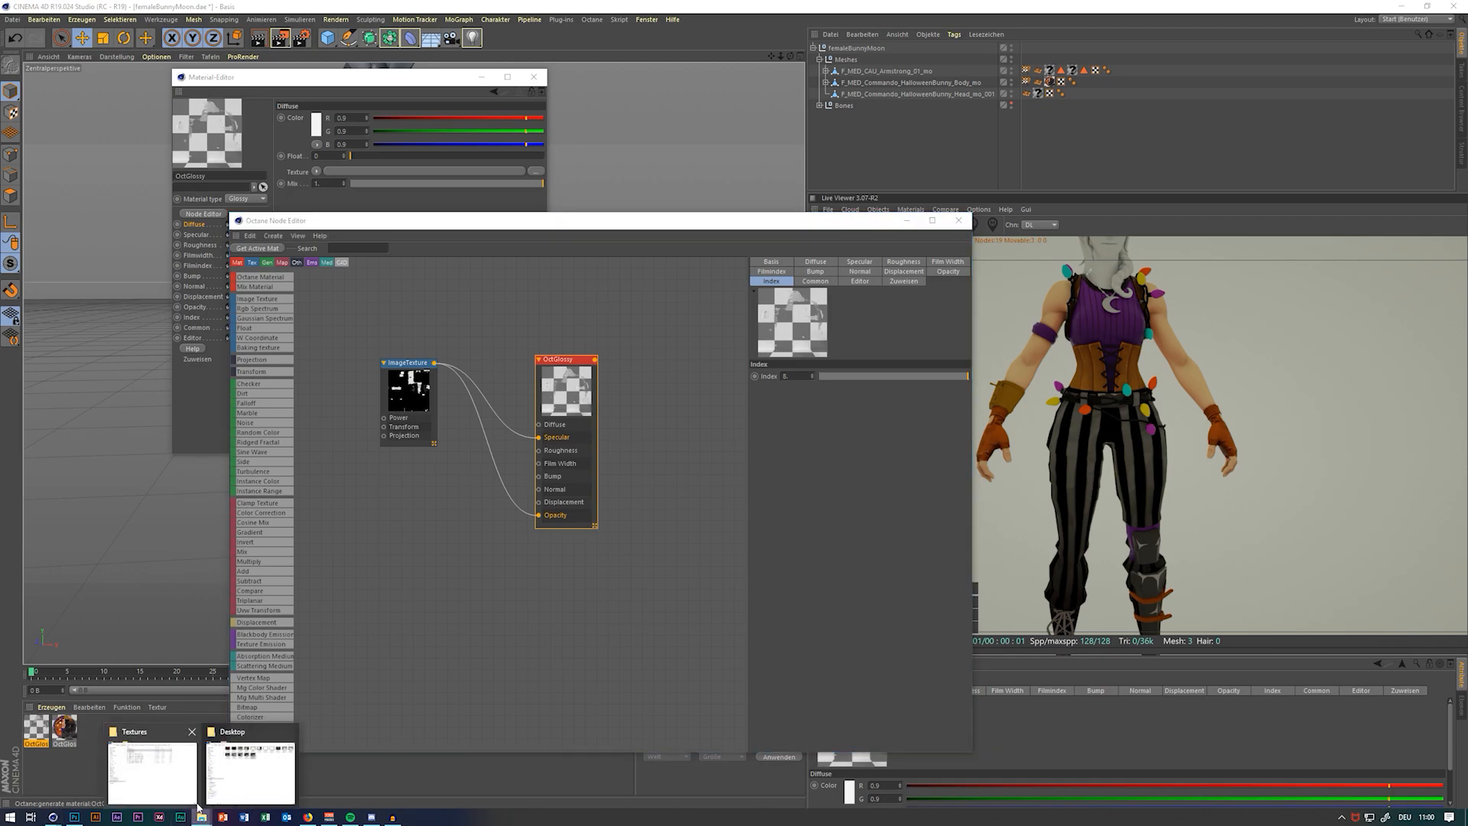
left_click(197, 781)
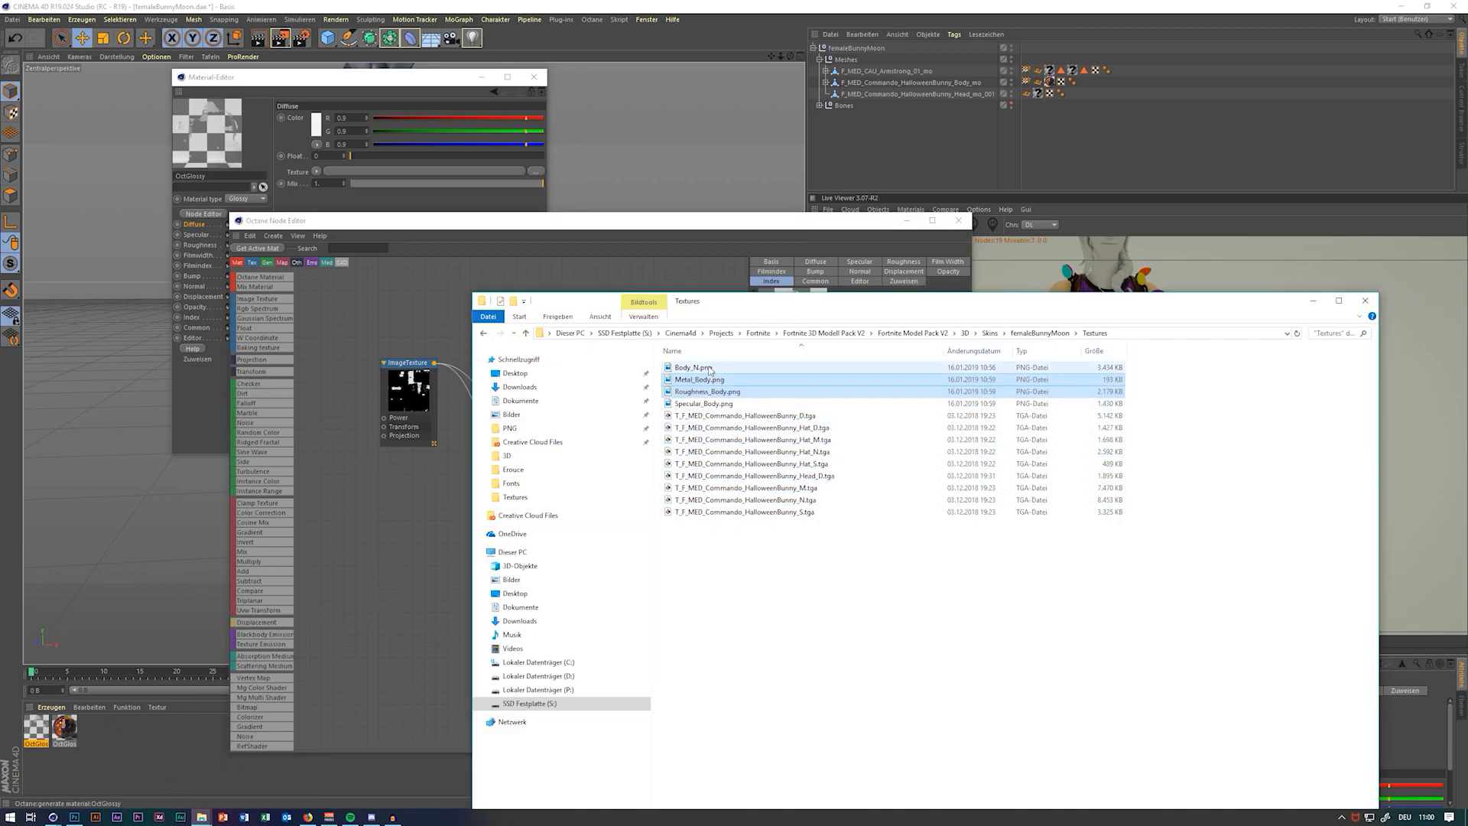
left_click(710, 368)
mouse_move(742, 368)
left_mouse_down()
mouse_move(413, 480)
mouse_move(721, 373)
left_mouse_up()
left_click_drag(719, 392, 370, 493)
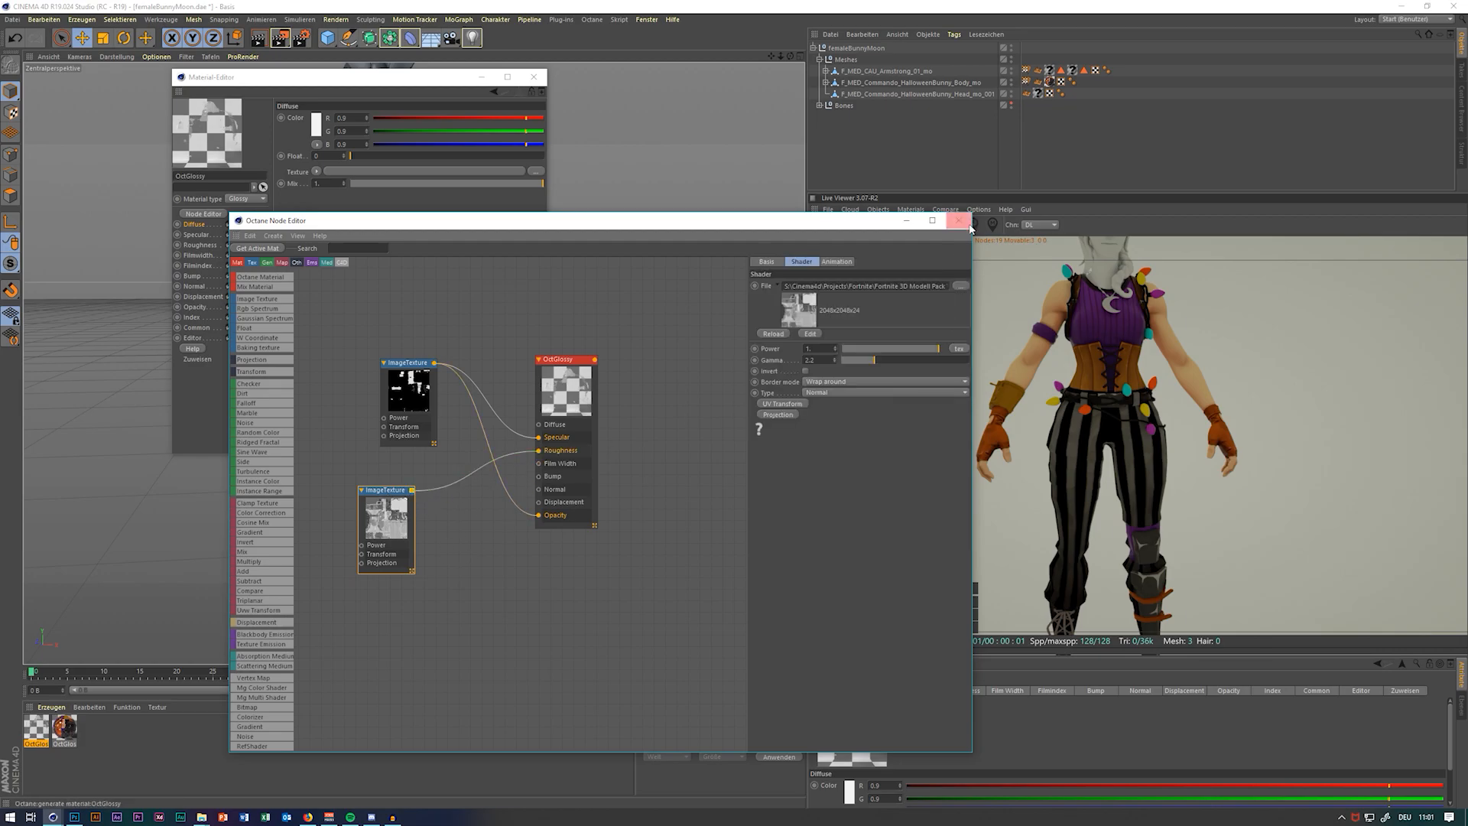
Close the node and material editors and apply the metal material to the HalloweenBunny body mesh
left_click(958, 220)
left_click(534, 76)
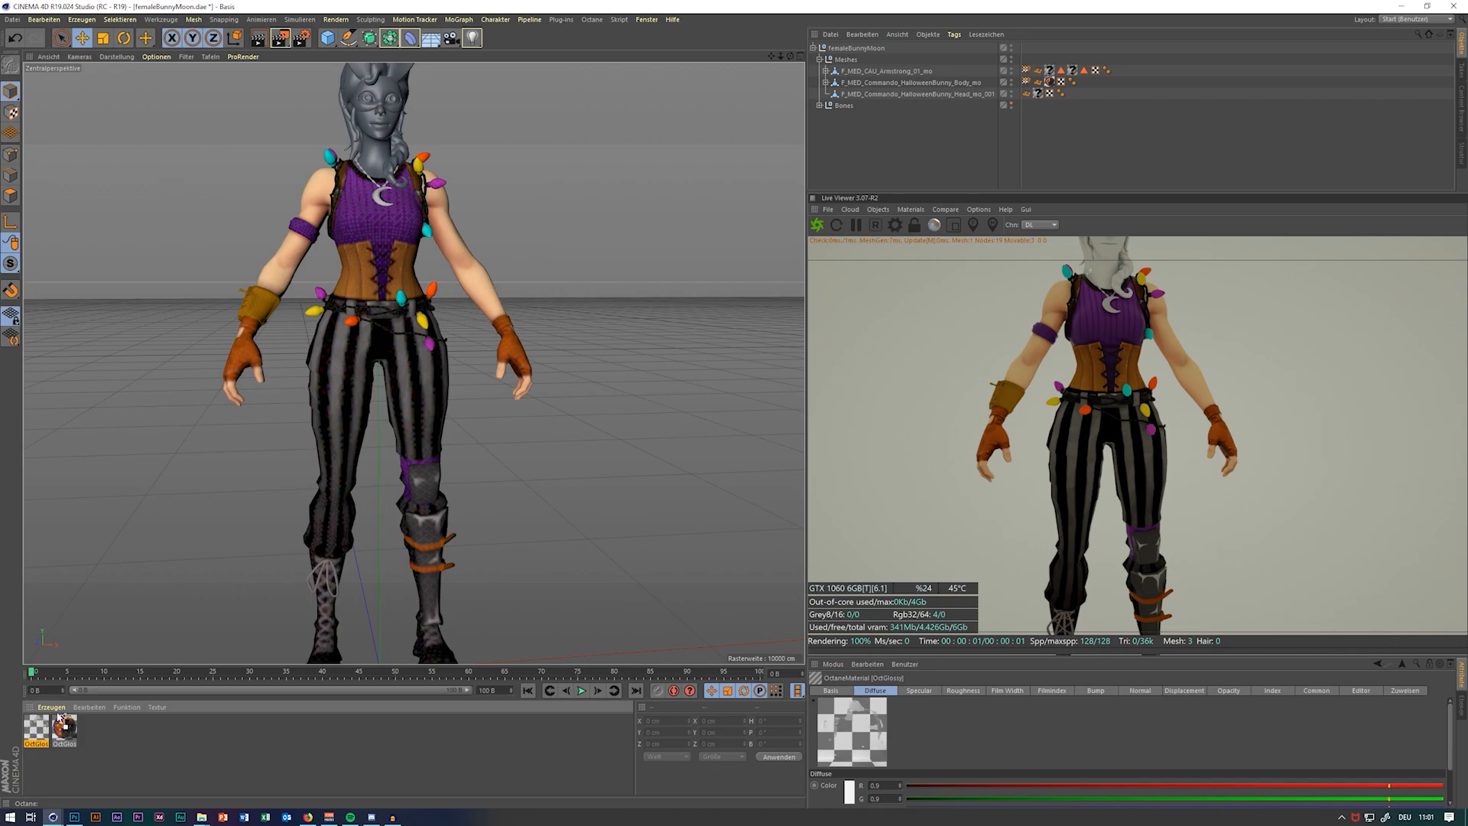
left_click_drag(943, 75, 942, 76)
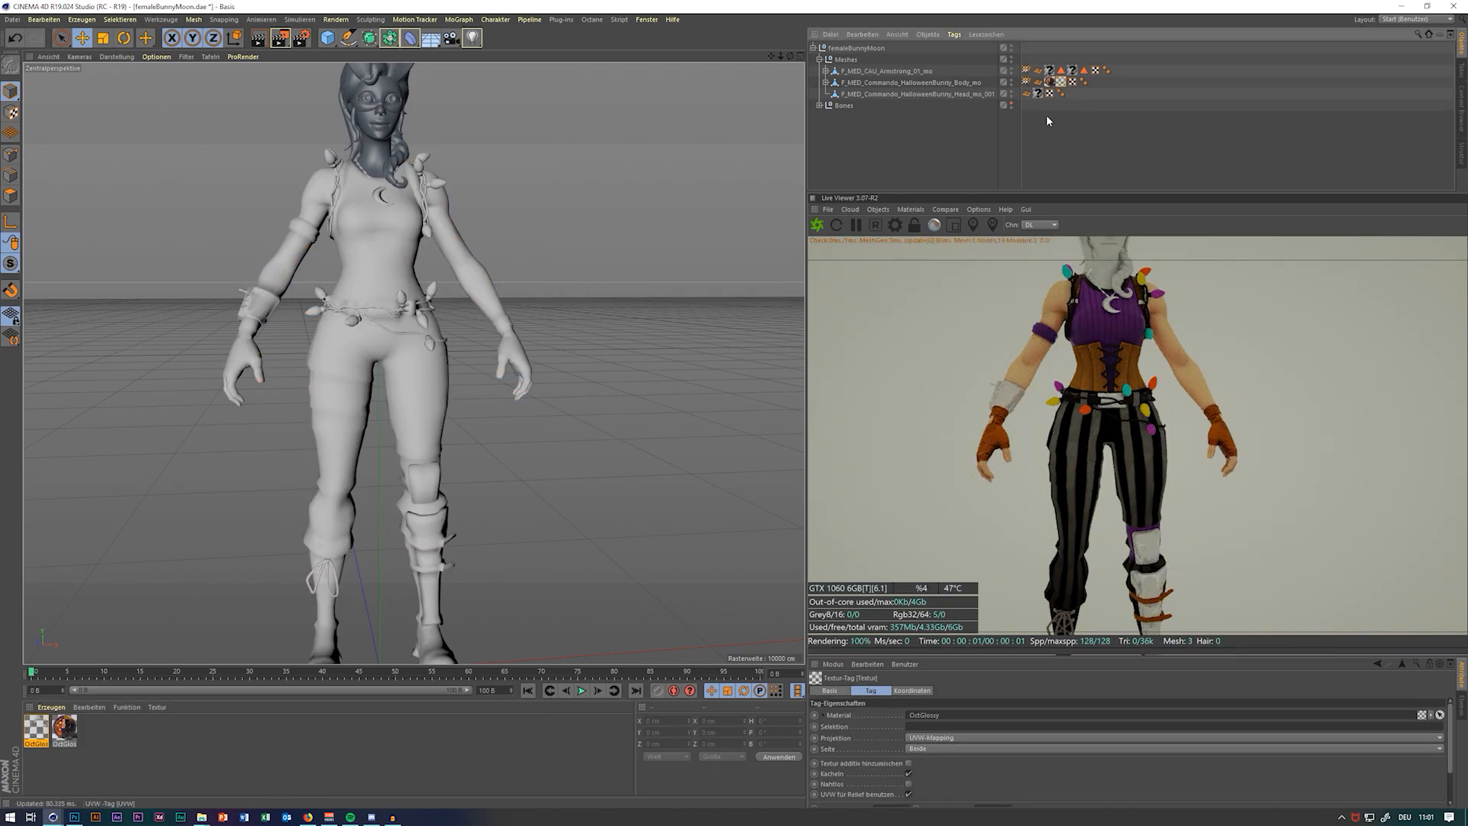
mouse_move(790, 56)
left_mouse_down()
mouse_move(994, 84)
mouse_move(779, 82)
left_mouse_up()
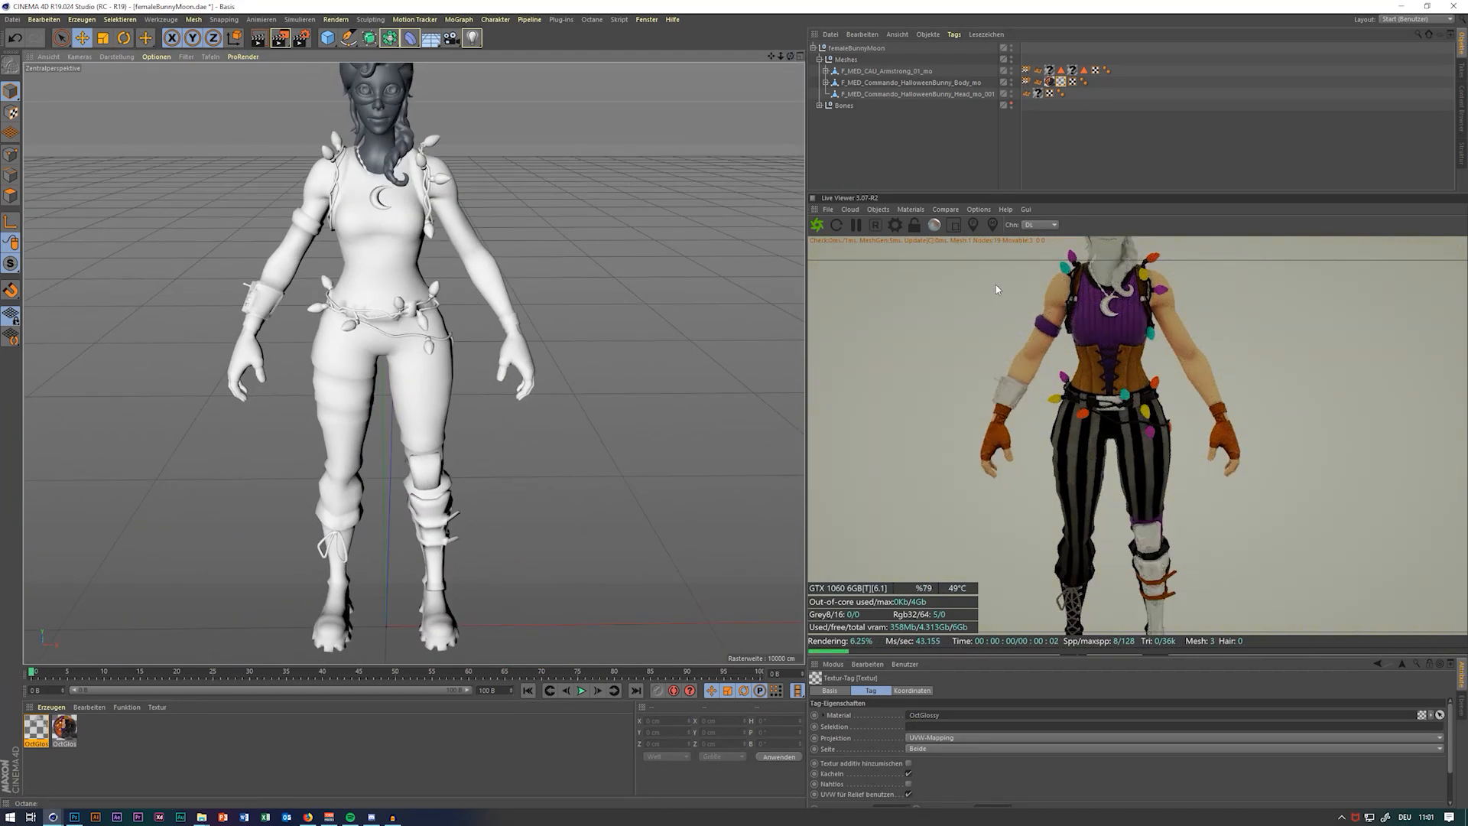
Add an Octane HDRI environment and load Camp.hdr from the HDRI folder as its texture without copying it into the project
left_click(878, 209)
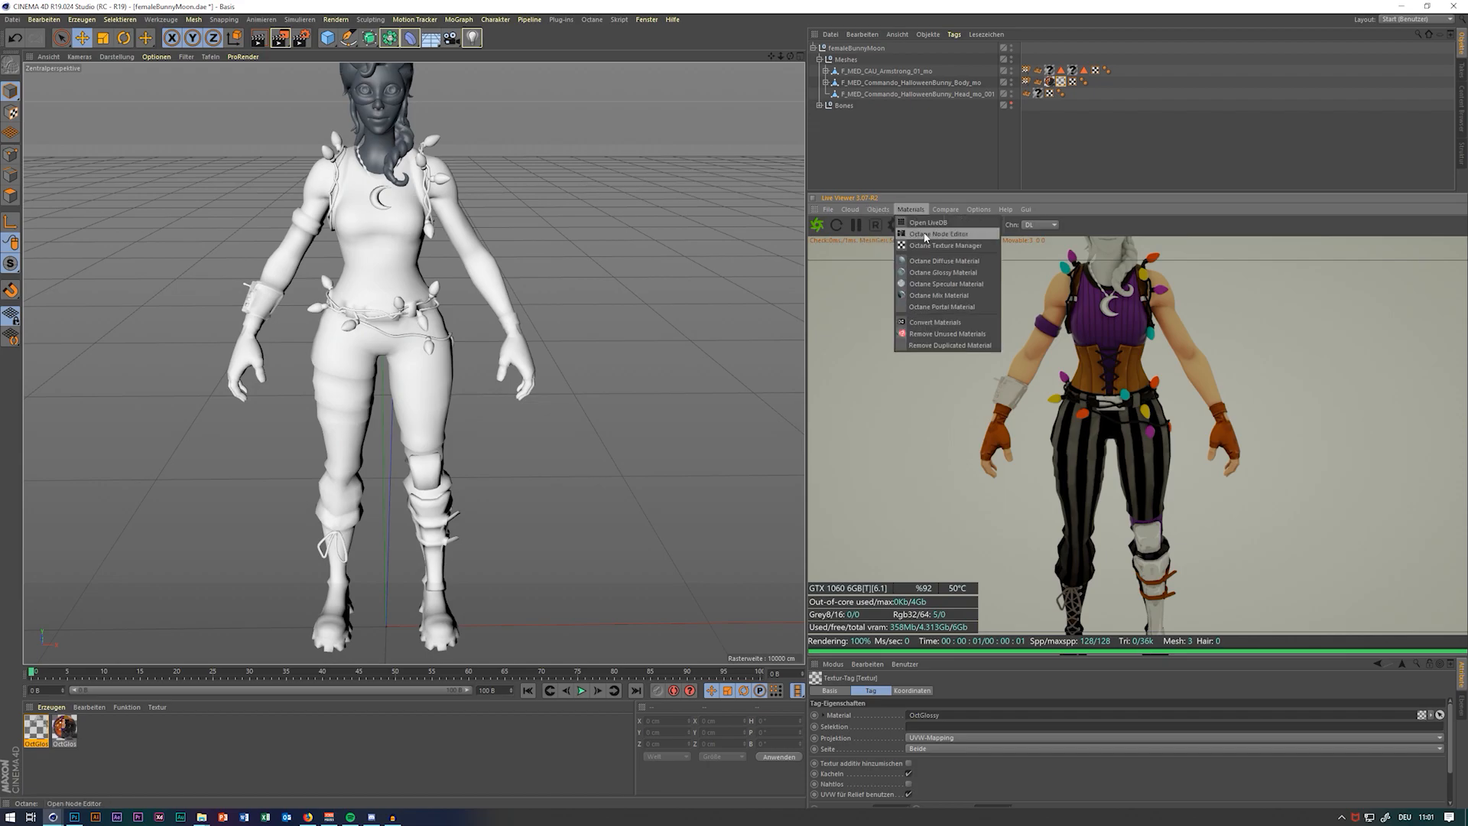
left_click(904, 250)
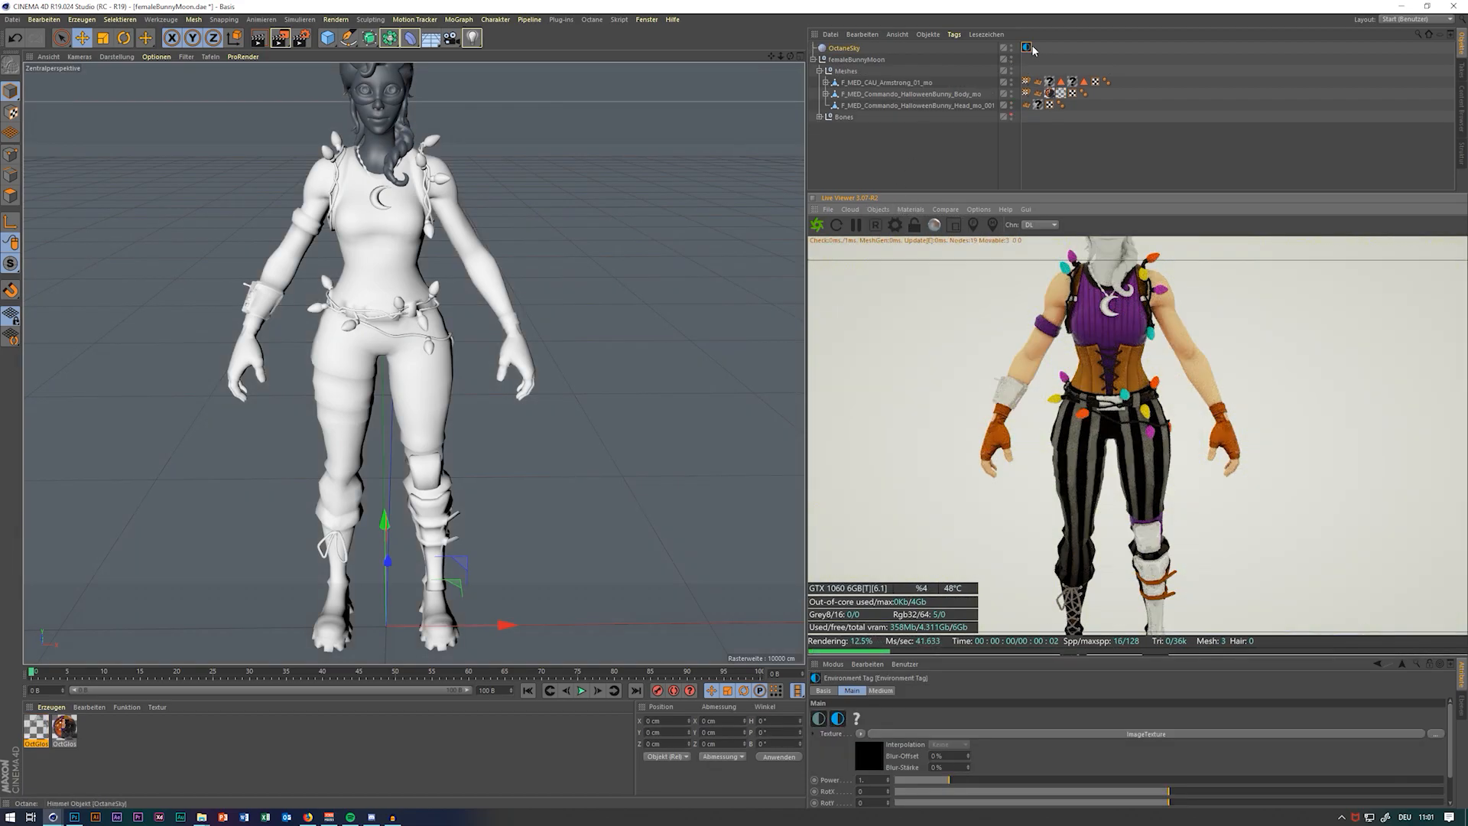
left_click(1435, 733)
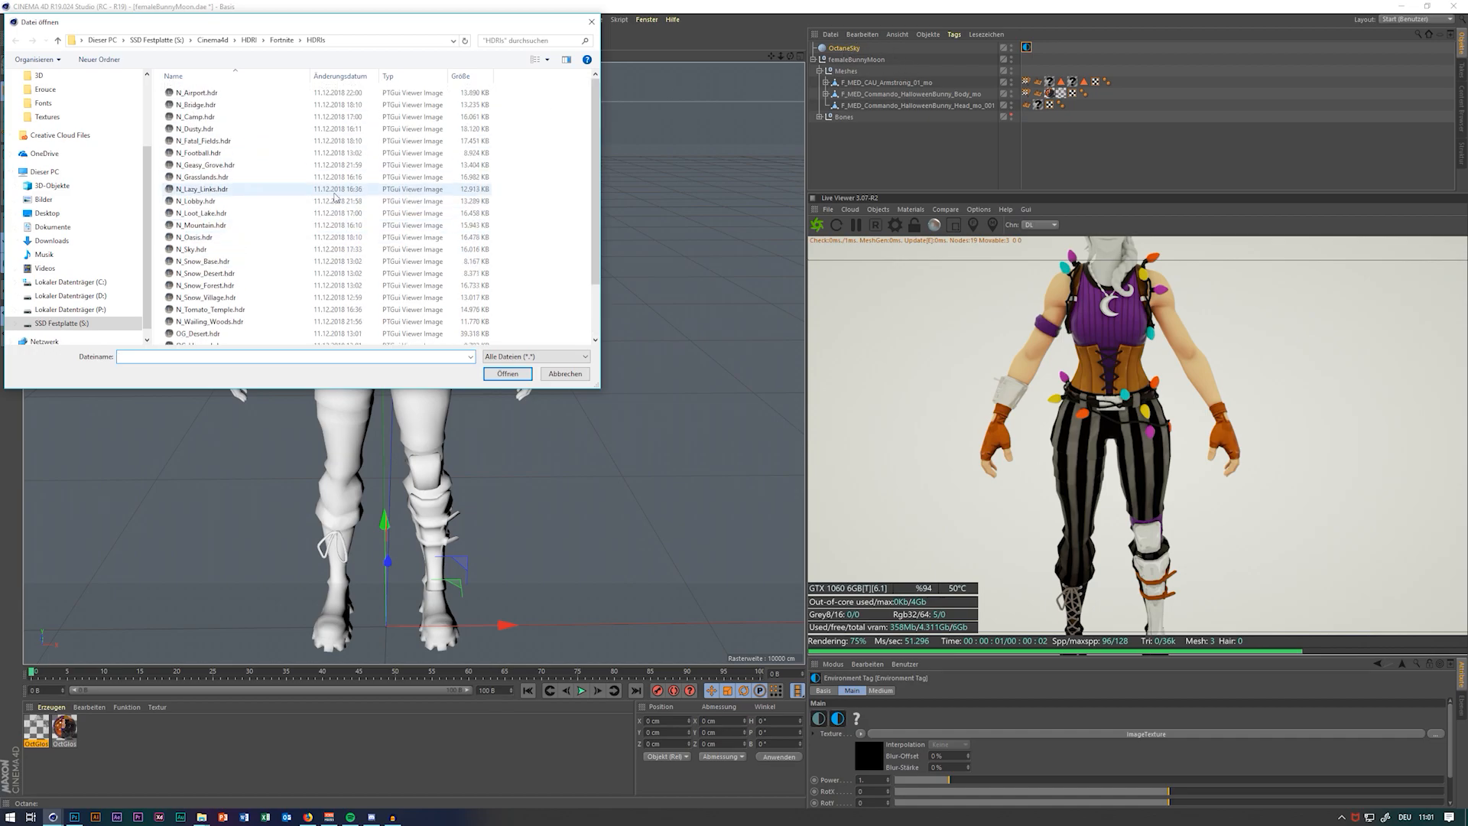
left_click(249, 40)
left_click(217, 200)
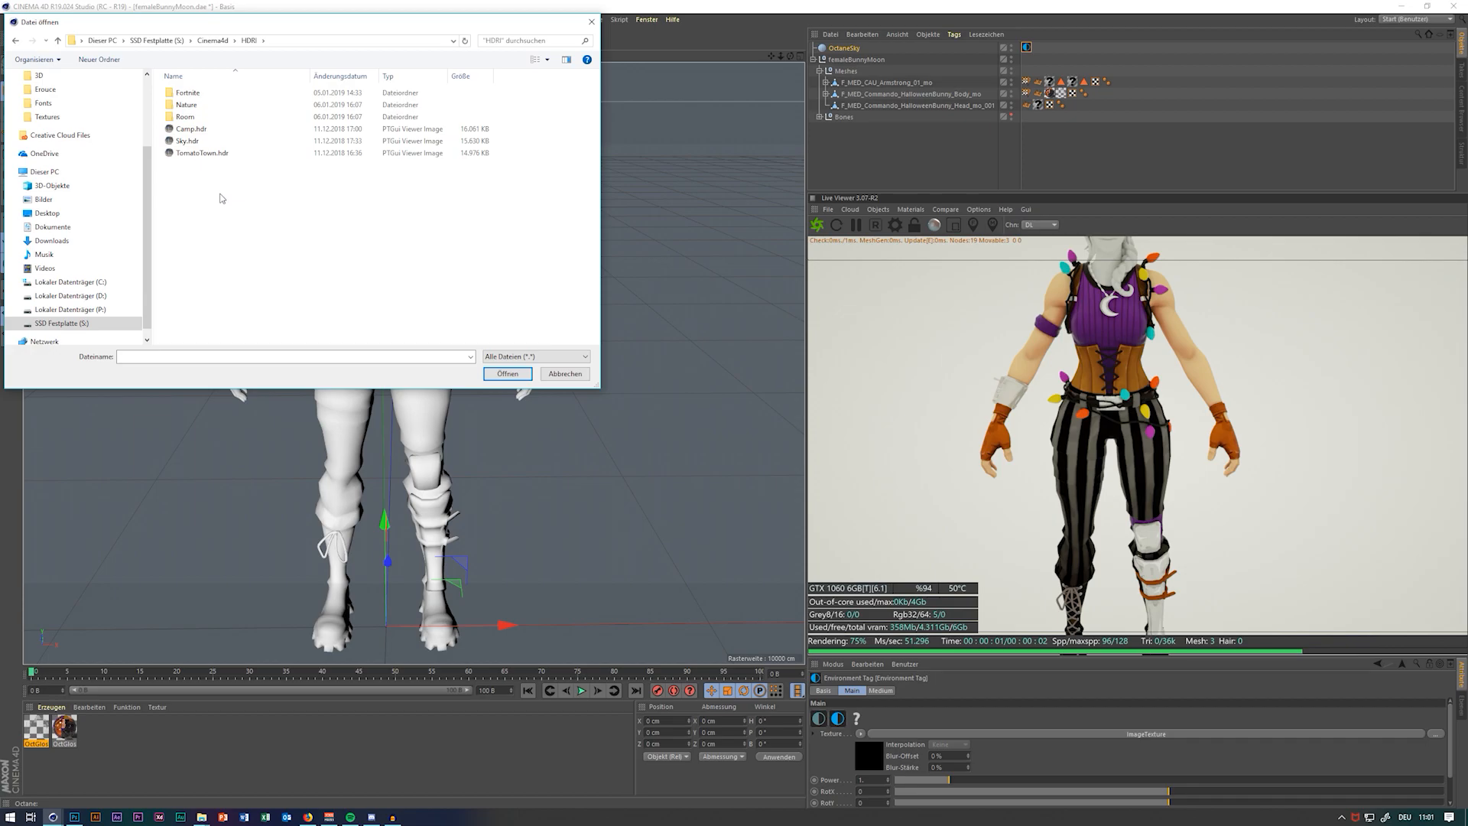
left_click(244, 130)
left_click(239, 140)
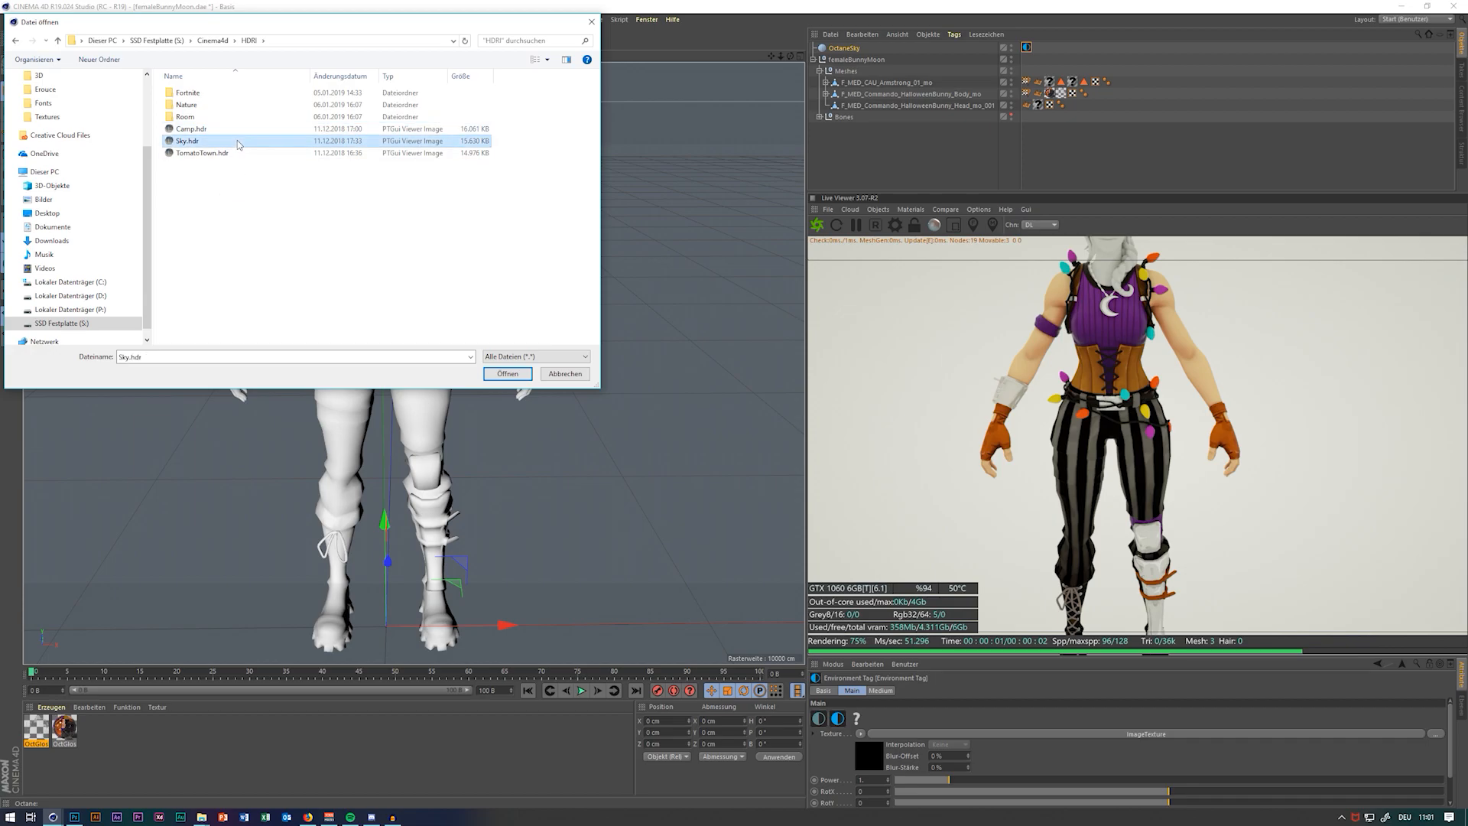
left_click(204, 130)
left_click(508, 373)
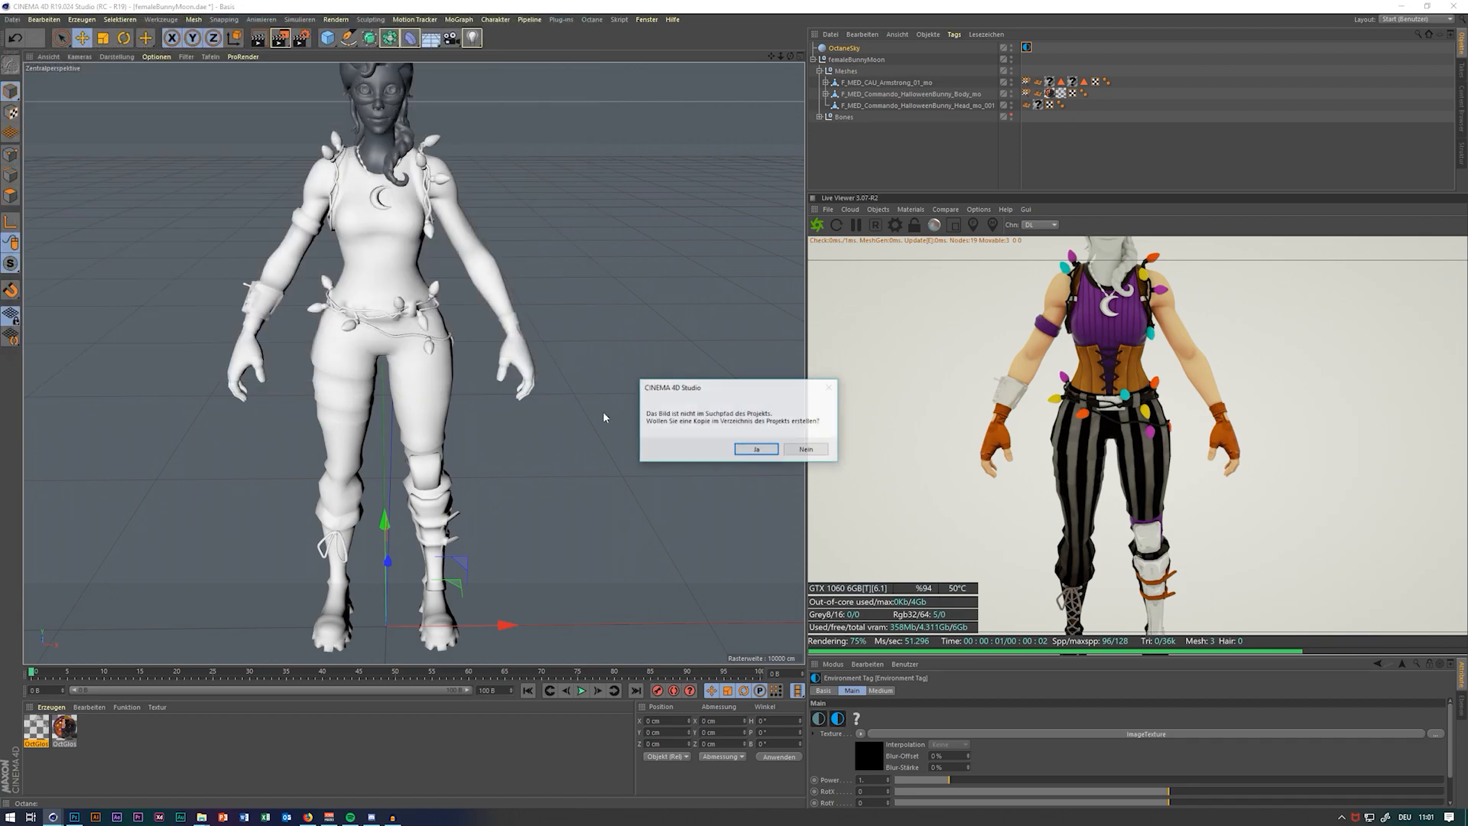
left_click(786, 446)
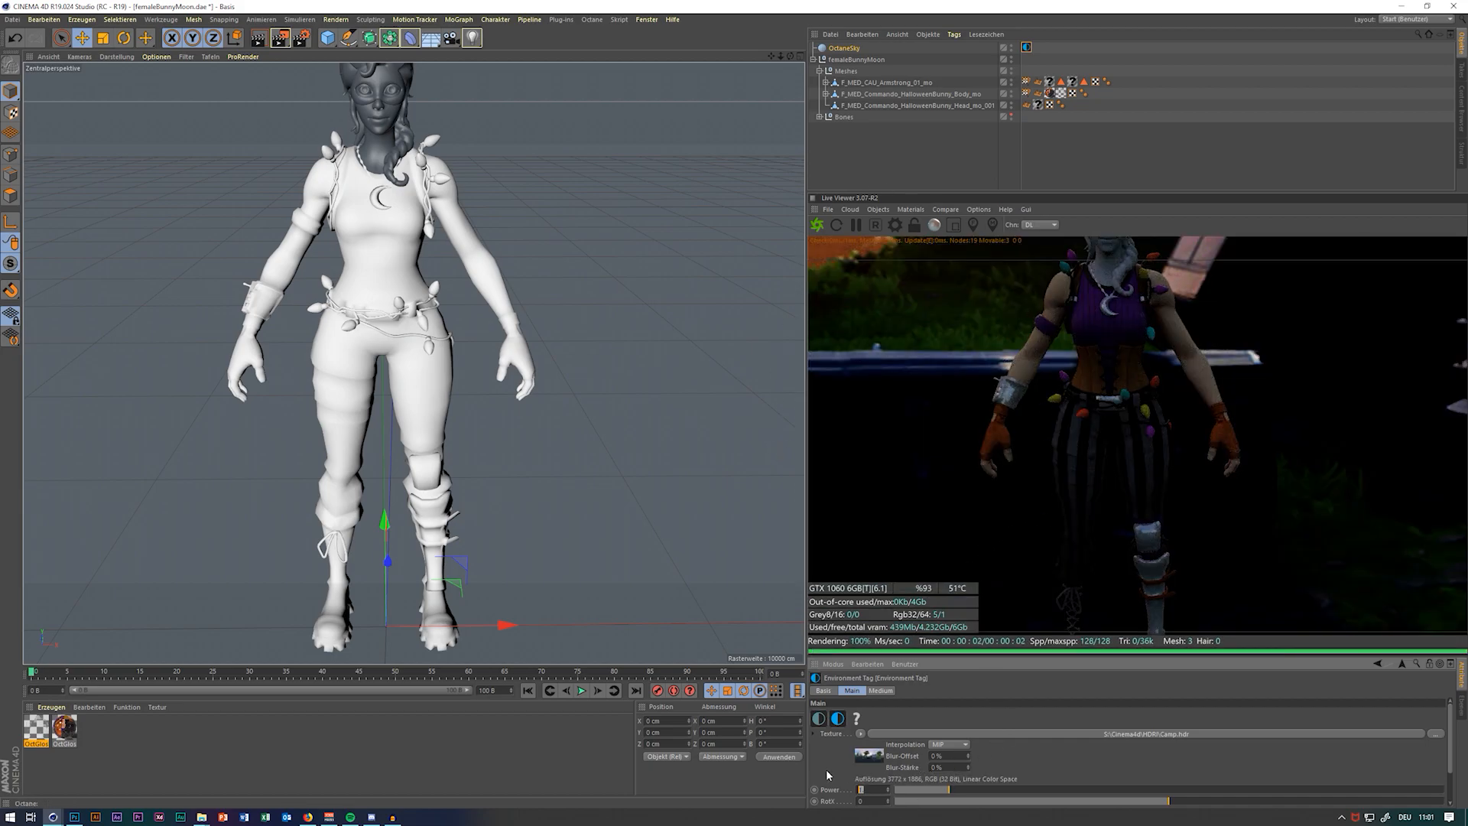
Set the sky environment's power to 4 and view the whole character at an angle
type("4")
key("Return")
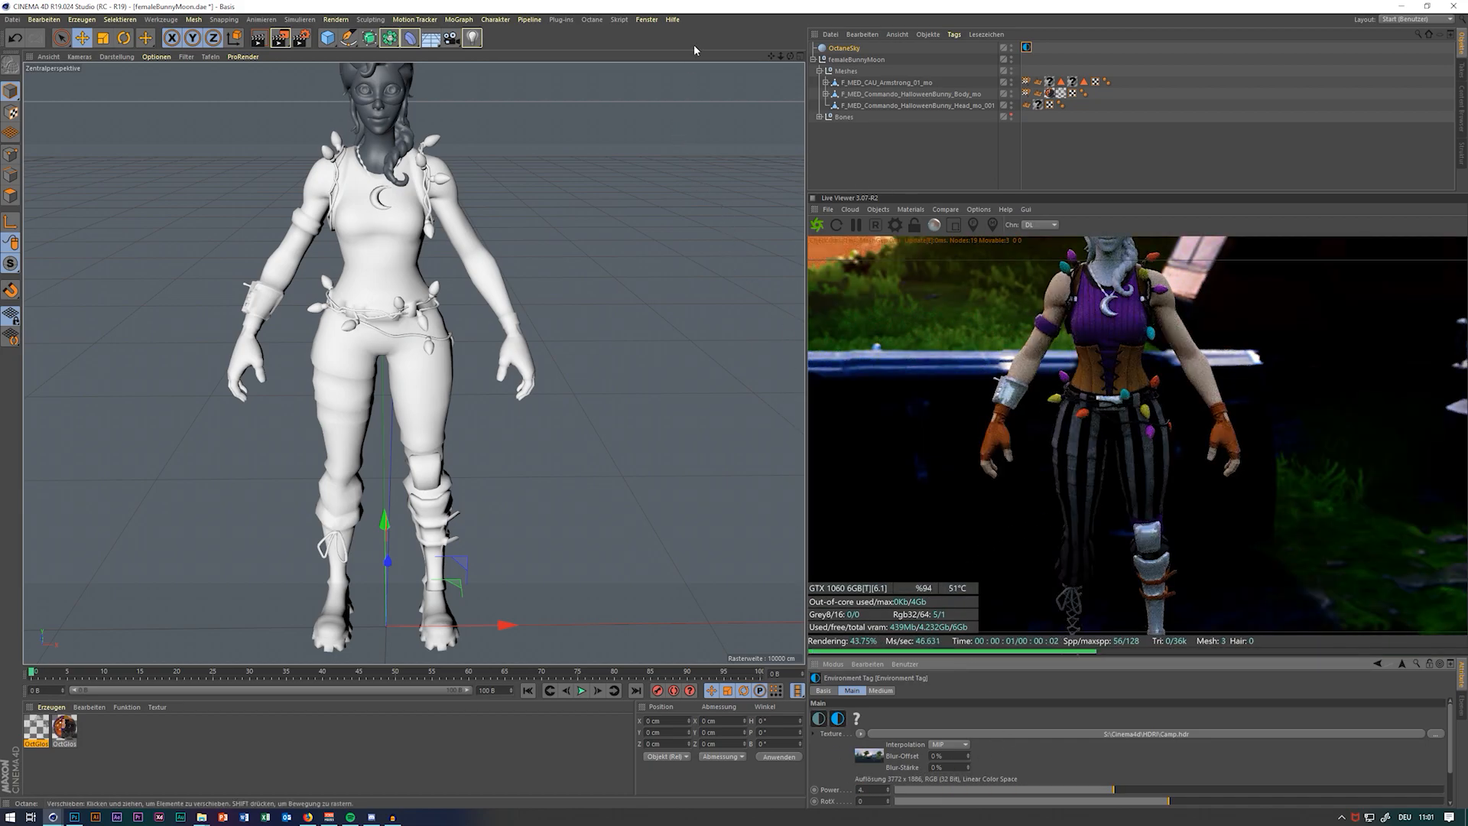
left_click_drag(791, 57, 787, 59)
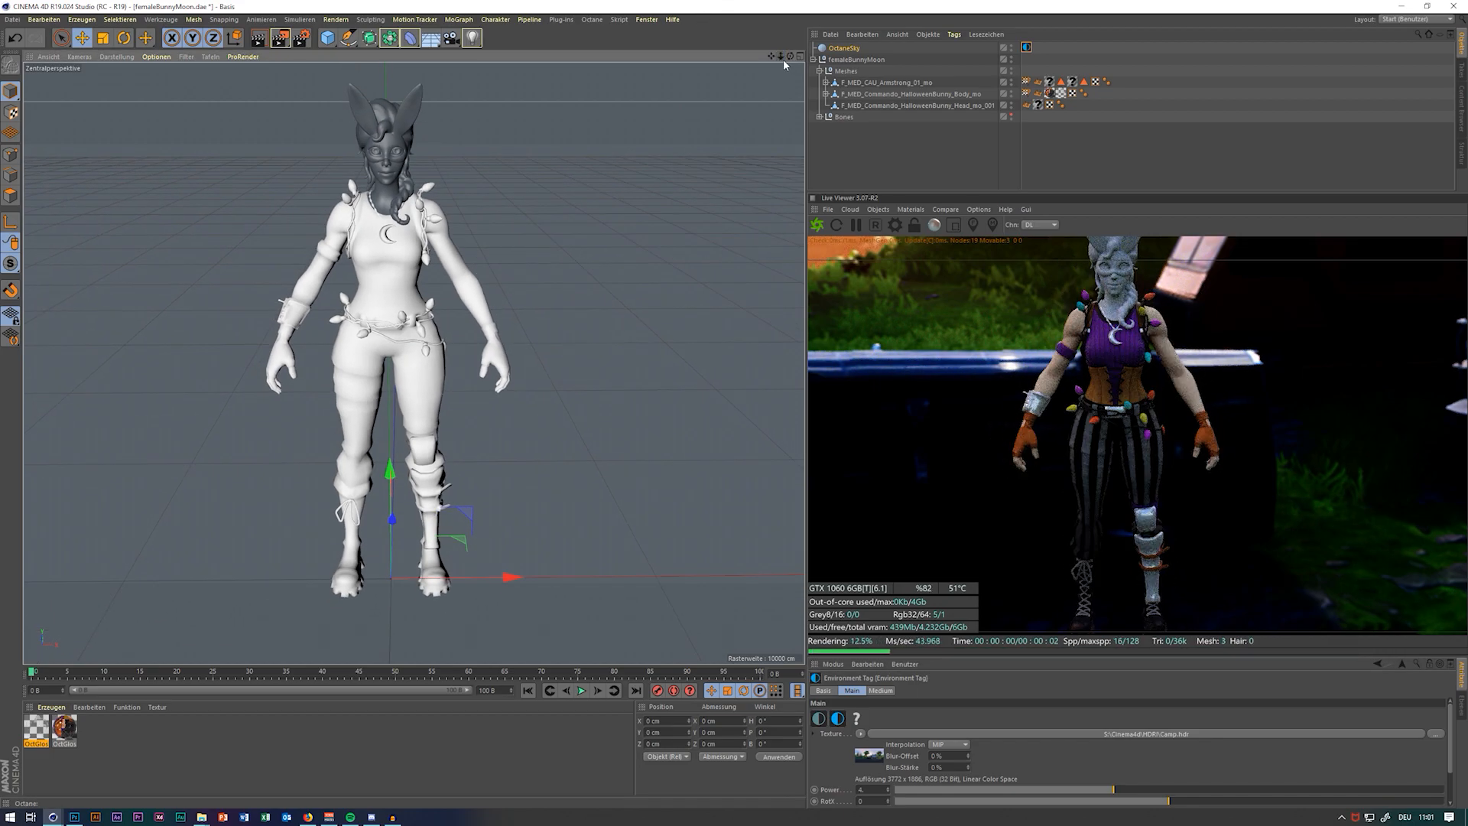
left_click_drag(789, 57, 785, 55)
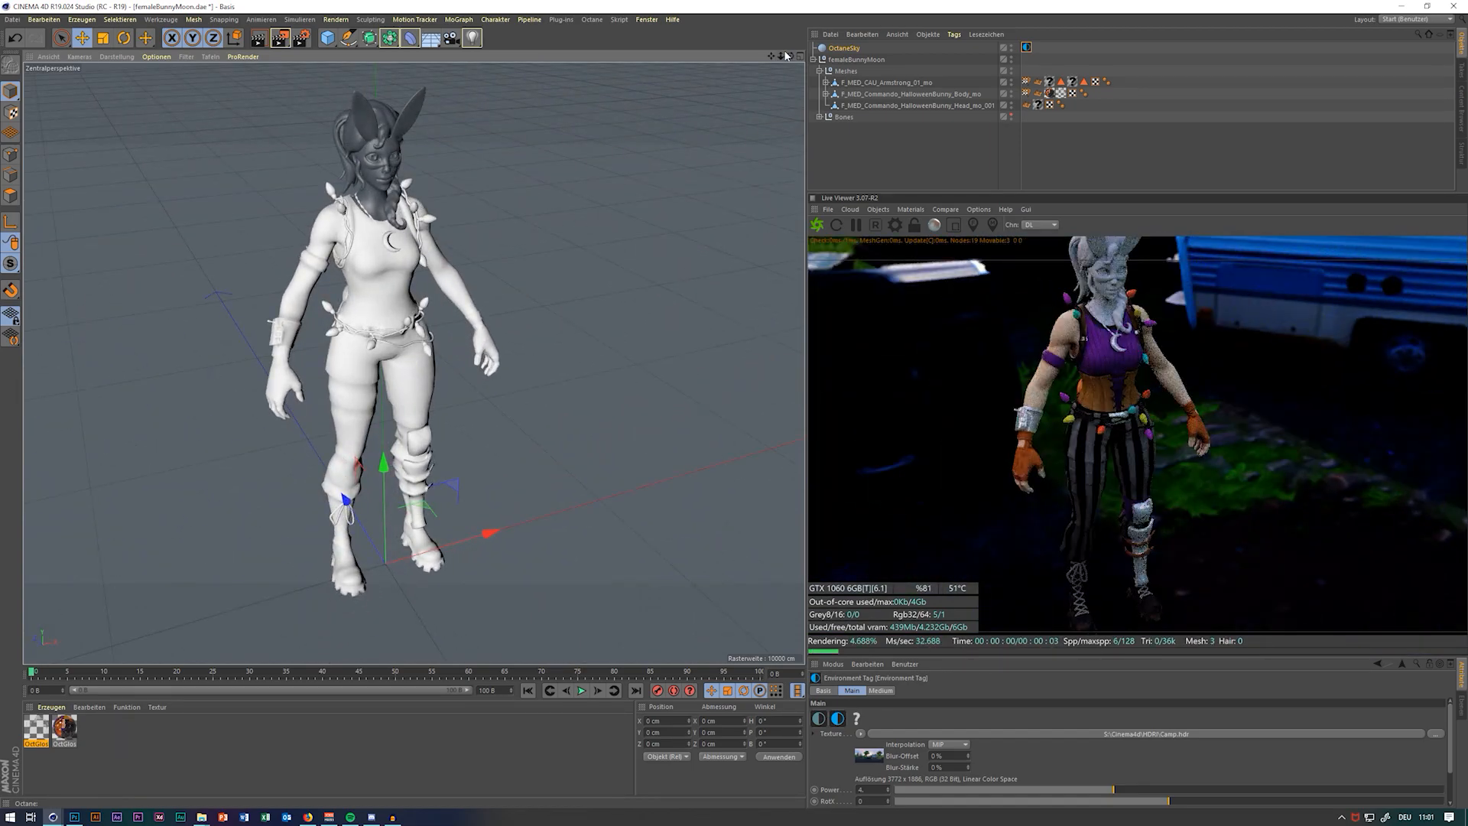
Look through the femaleBunnyMoon Textures and tex folders in File Explorer for the character's texture files
mouse_move(201, 815)
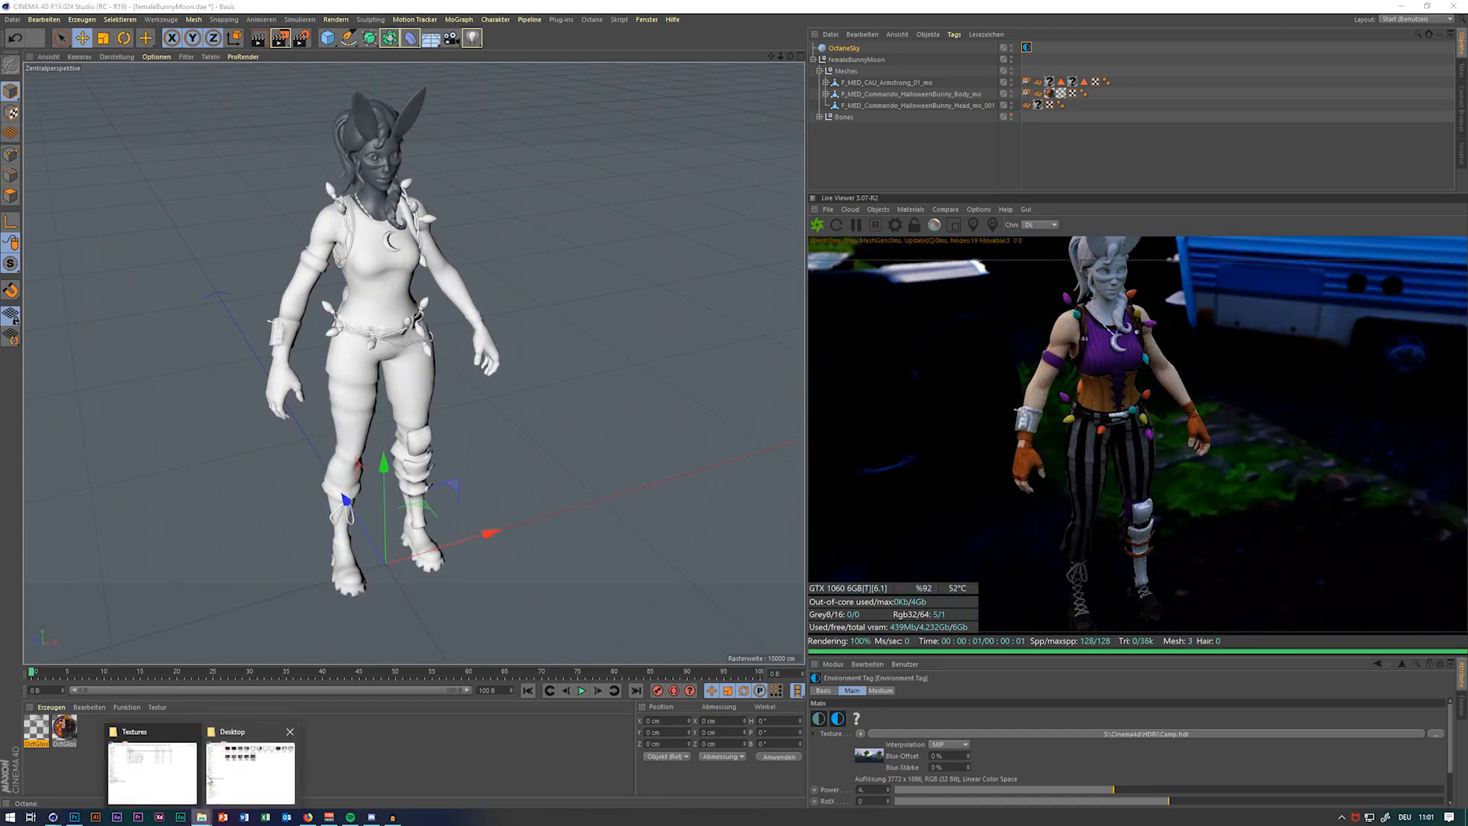
left_click(152, 771)
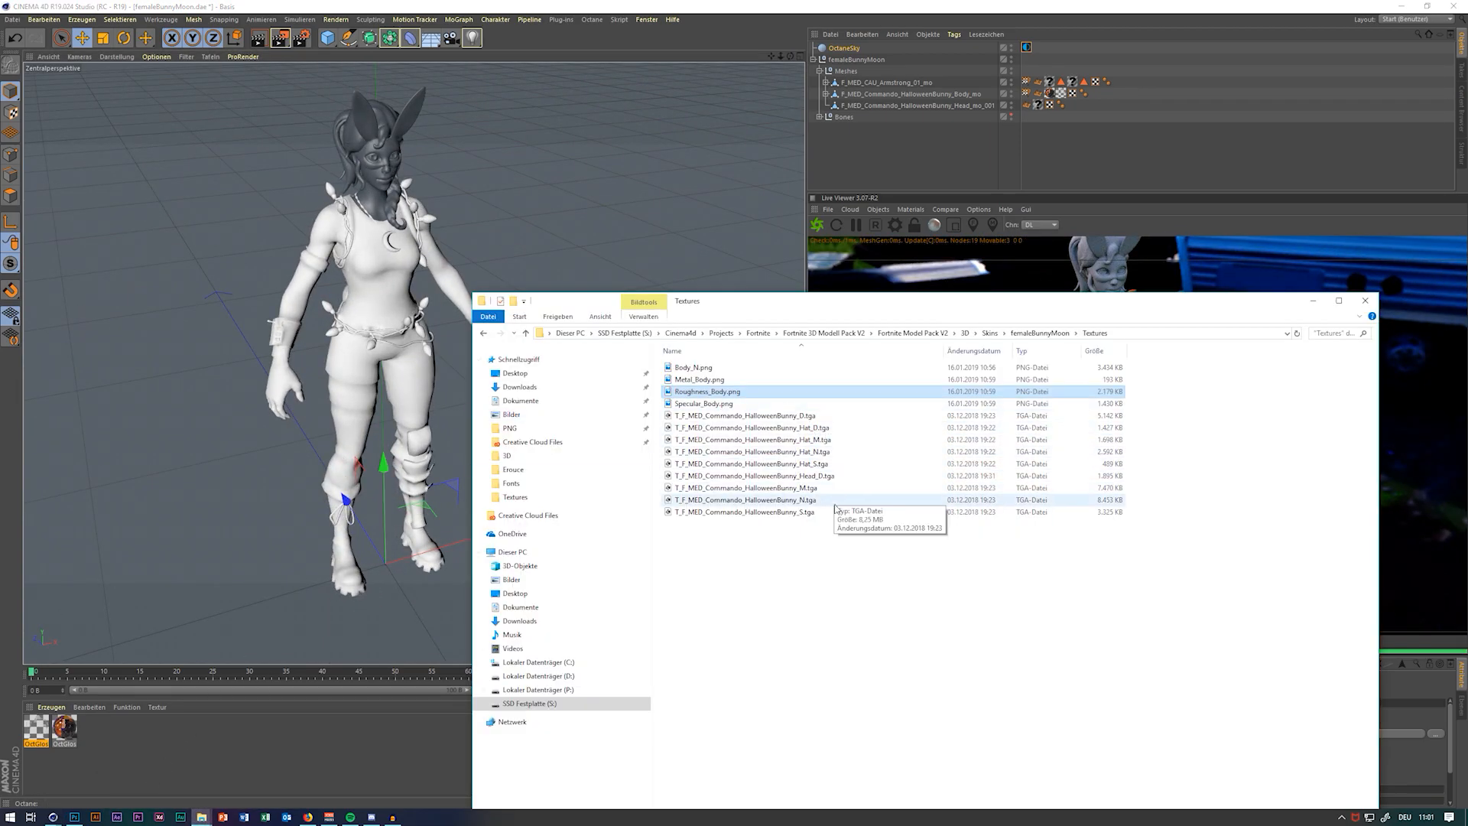
left_click(839, 439)
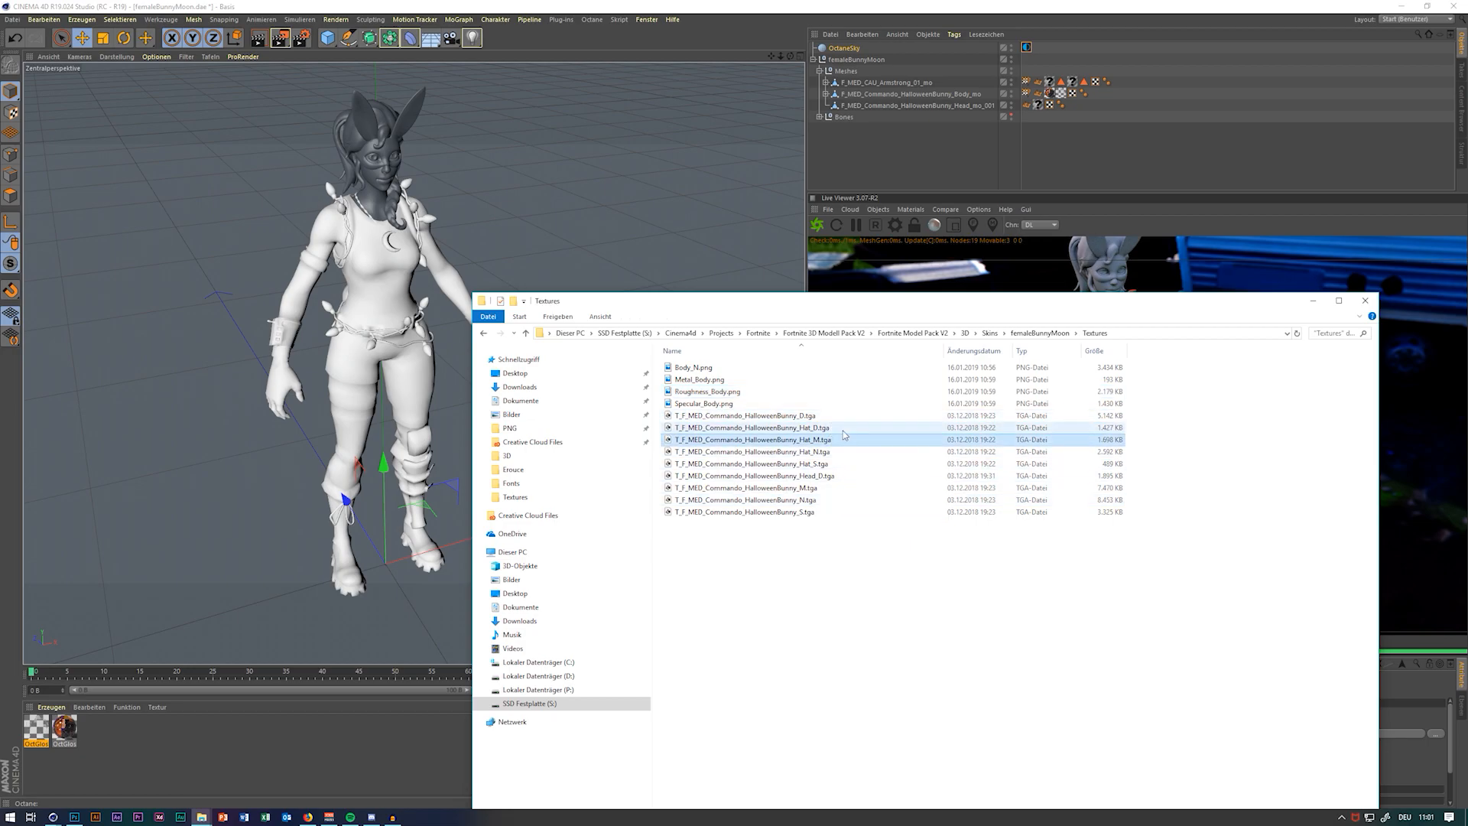
left_click(1037, 334)
double_click(750, 372)
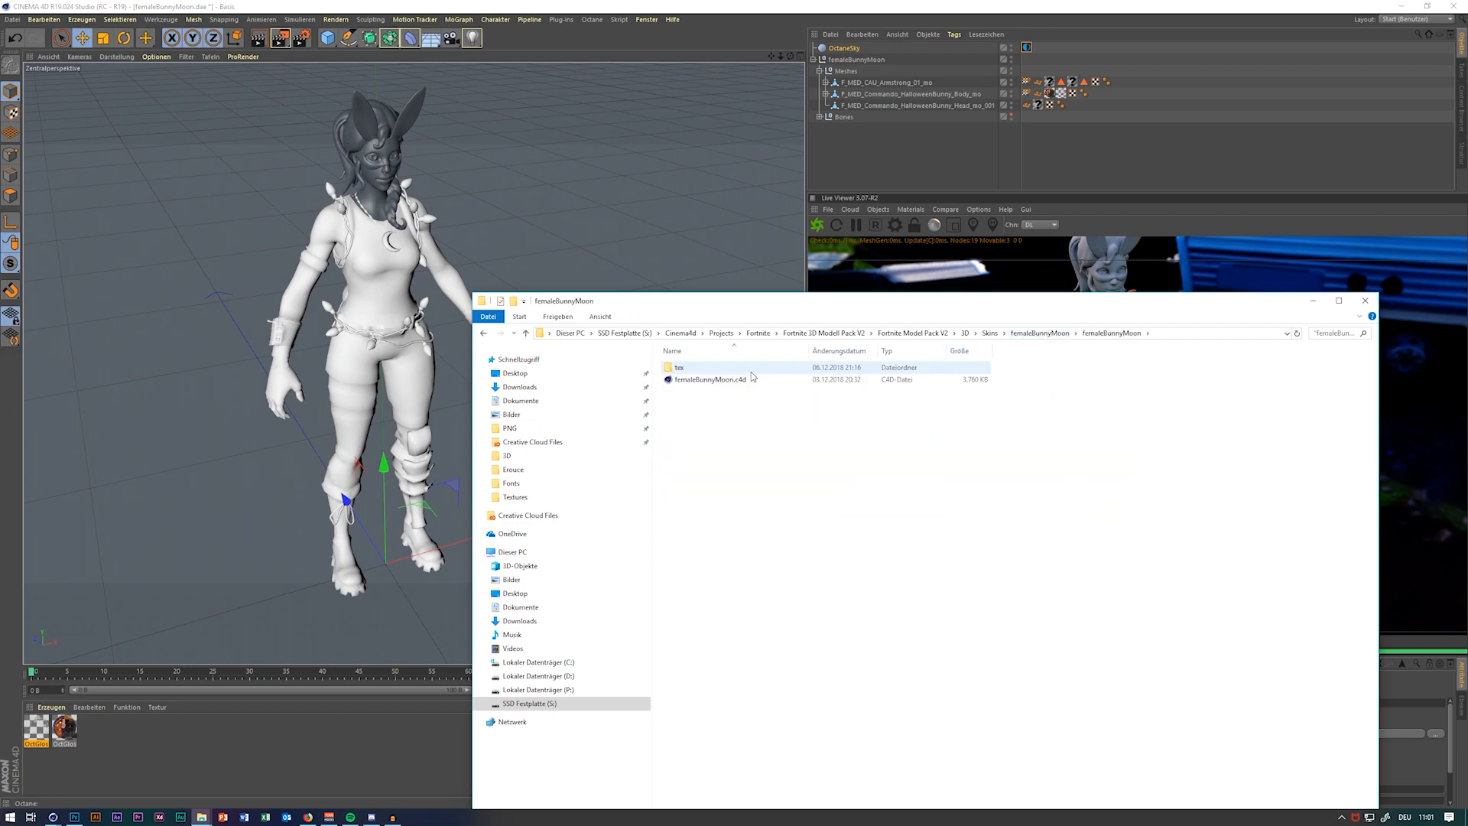
left_click_drag(809, 350, 885, 349)
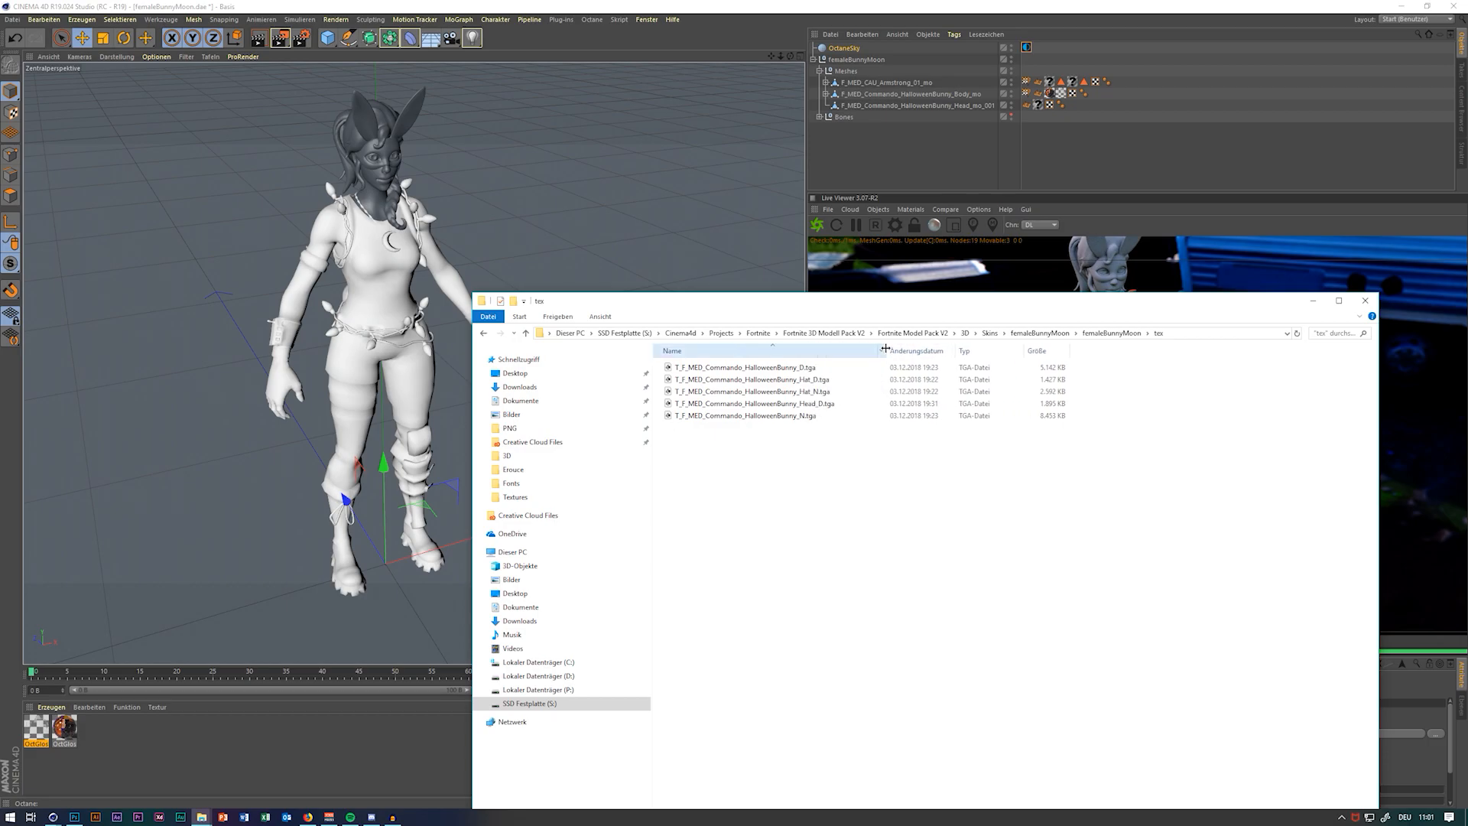
left_click(1039, 333)
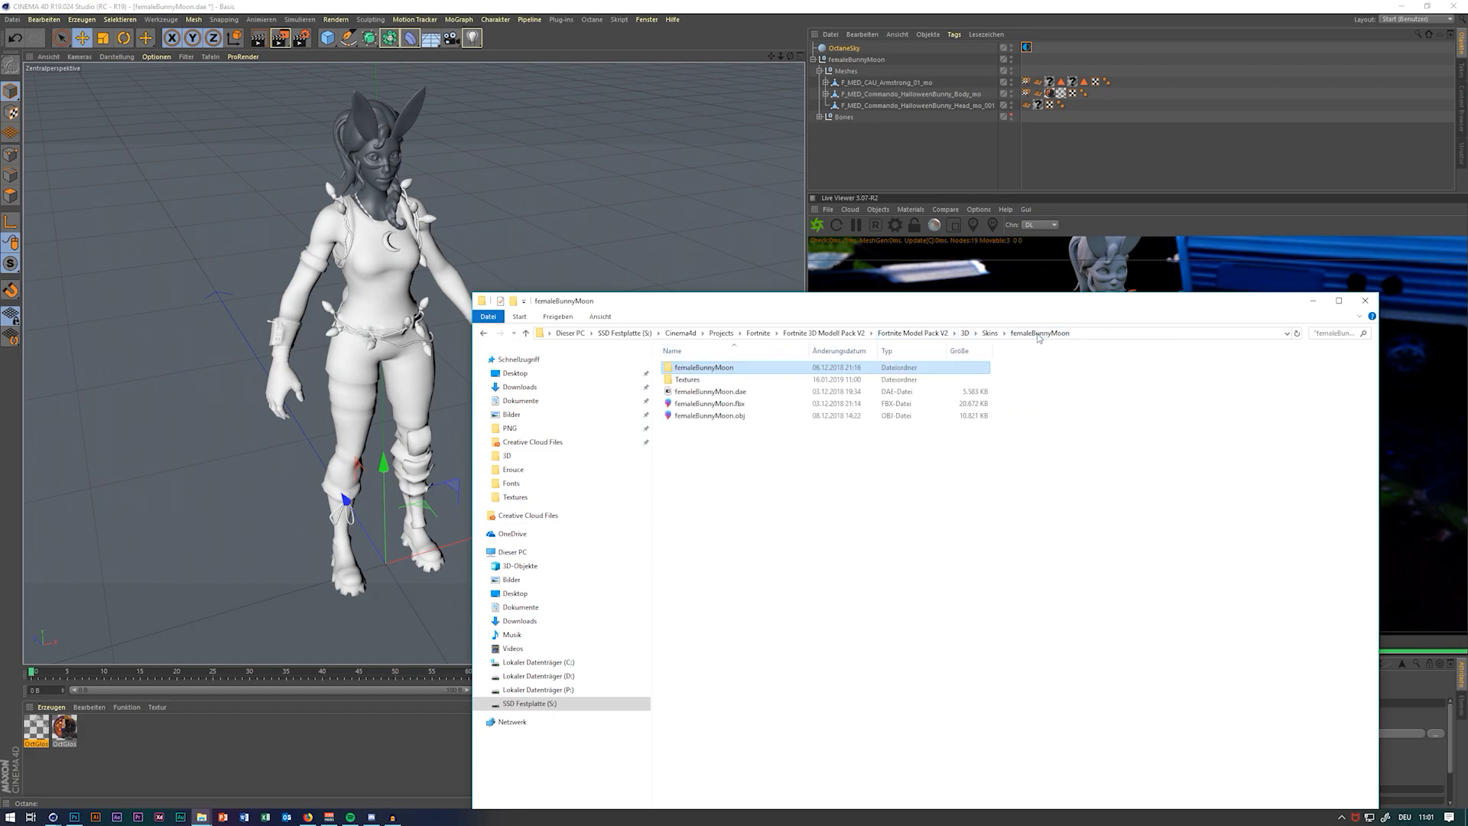
left_click(757, 382)
double_click(758, 382)
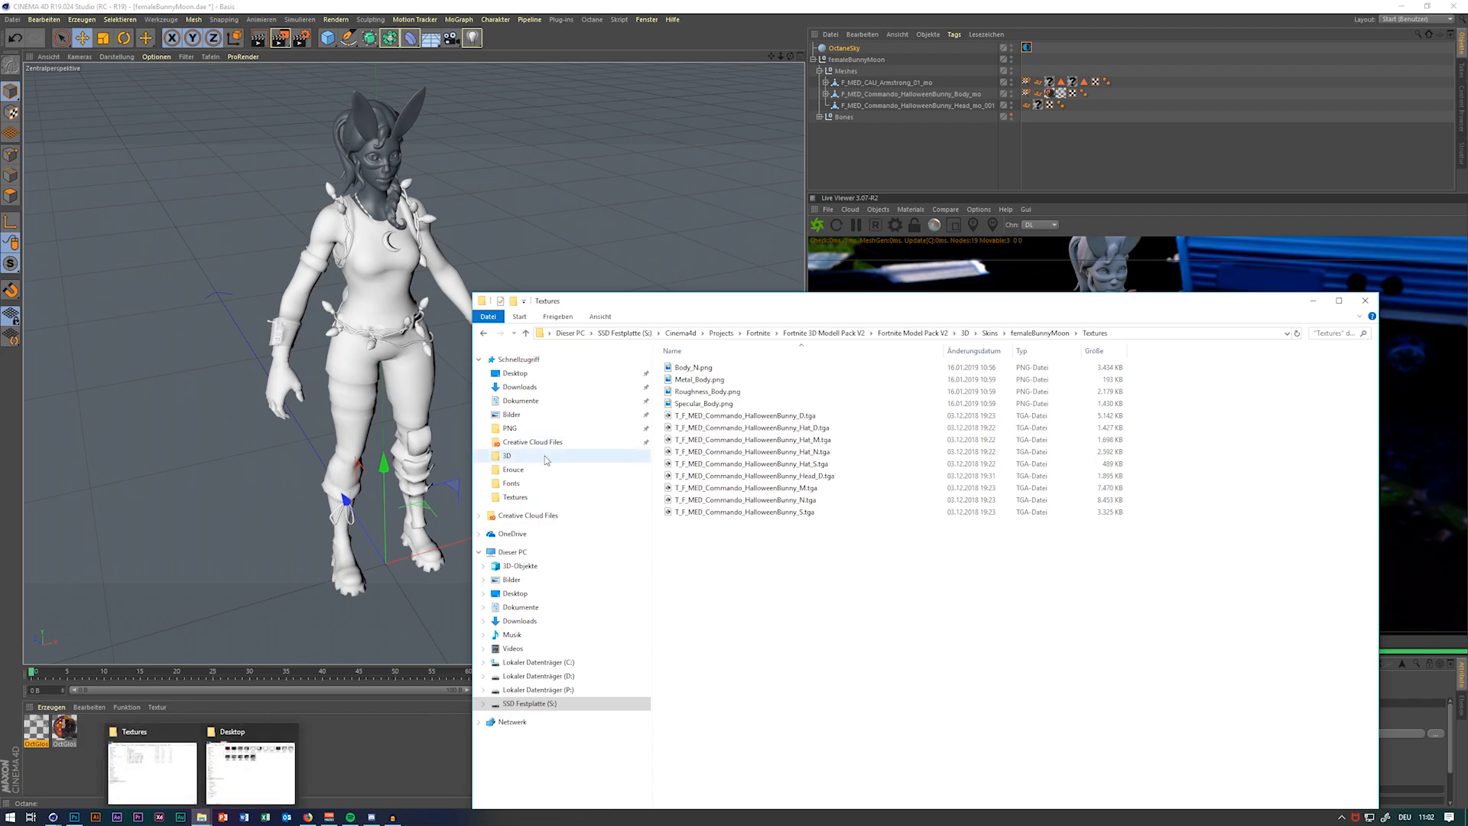
Open the umodel folder in Downloads, copy the encryption key from the folder name, and launch umodel.exe
left_click(252, 765)
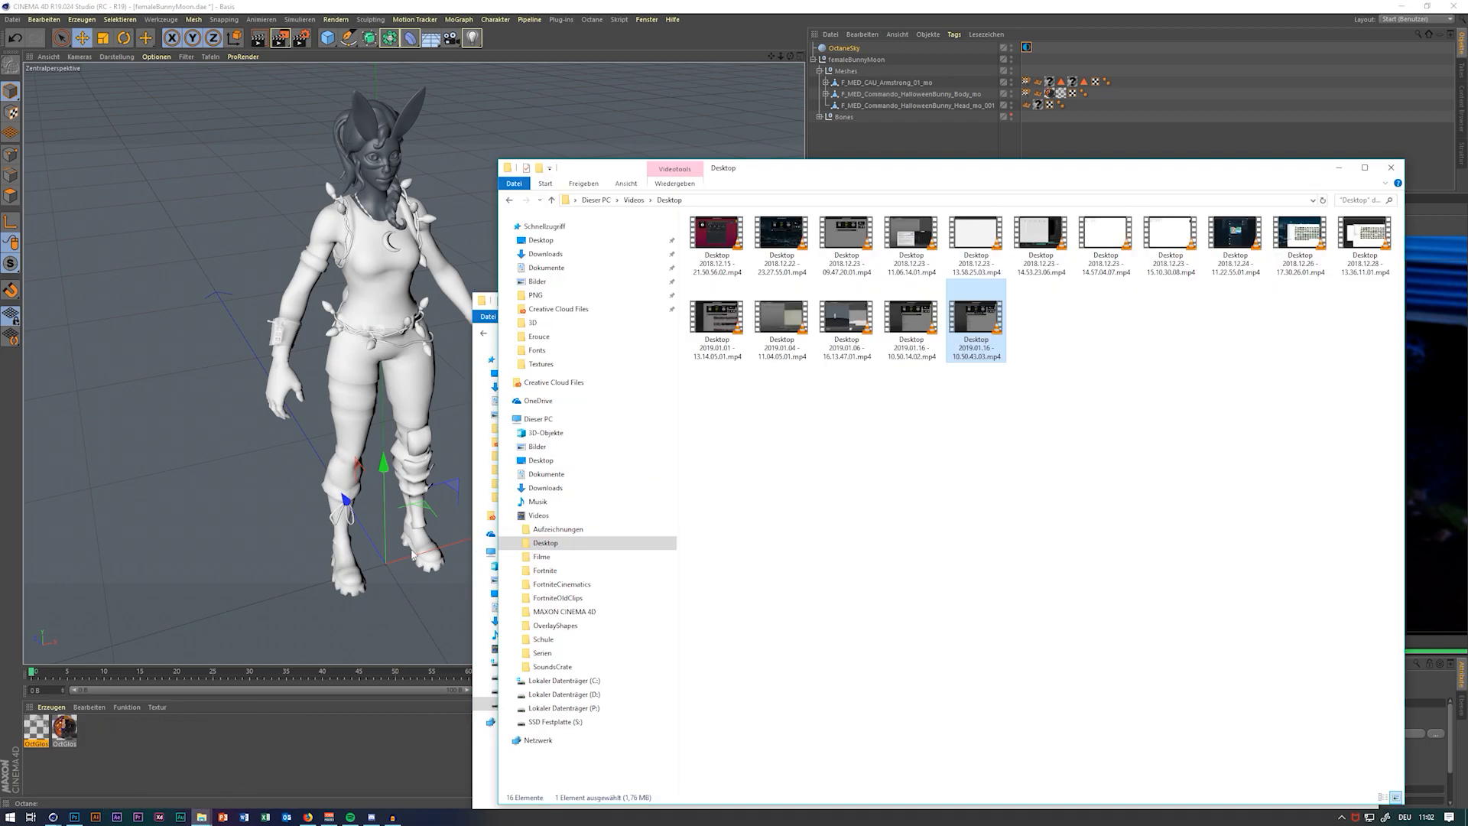
left_click(673, 253)
double_click(716, 246)
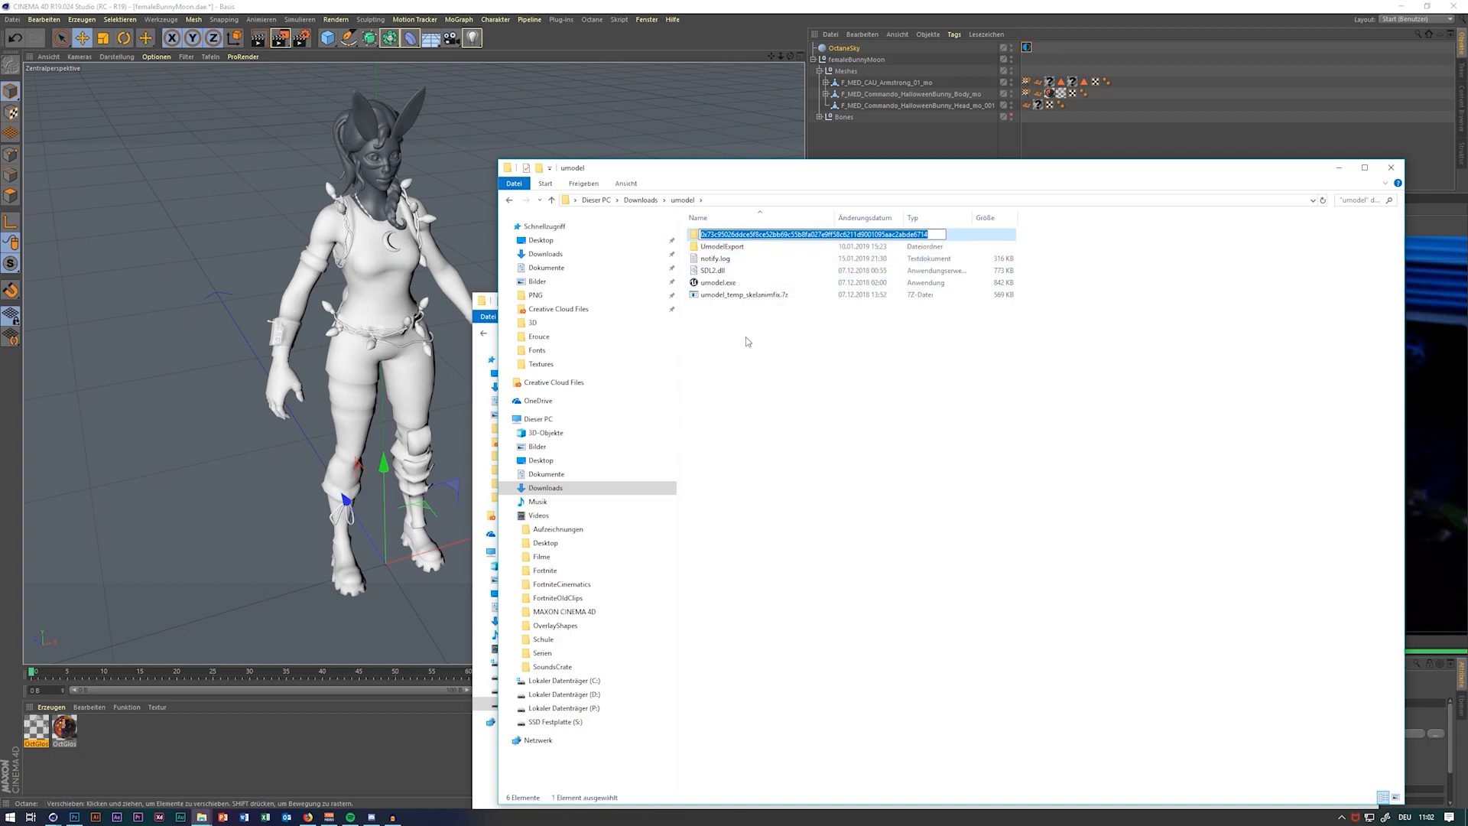
double_click(790, 283)
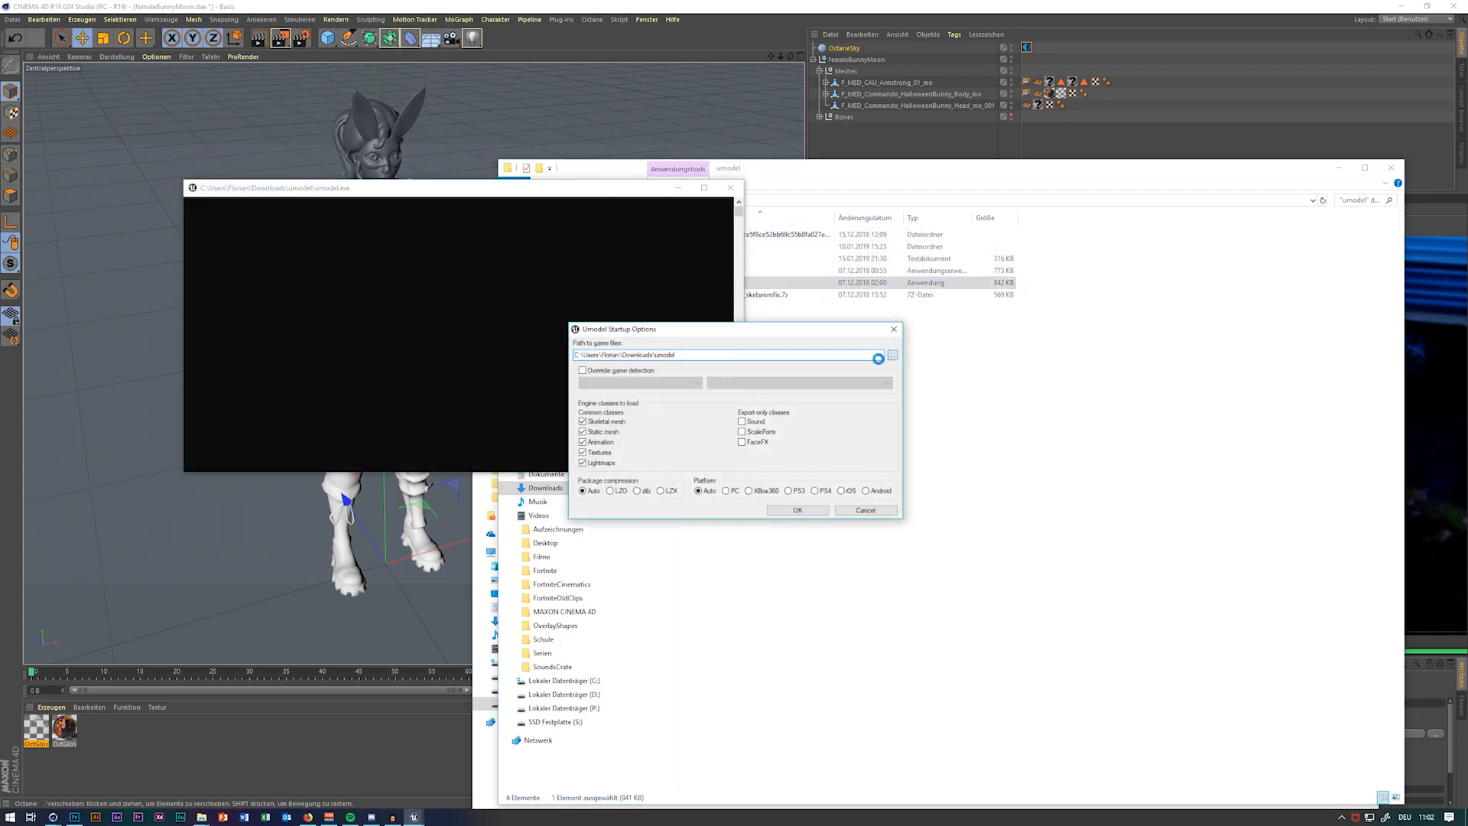
Try to load the Epic Games Fortnite folder in Umodel with the encryption key, then close Umodel
left_click(892, 356)
left_click(724, 451)
scroll(725, 450, "down", 1)
left_click(722, 390)
left_click(722, 437)
left_click(718, 438)
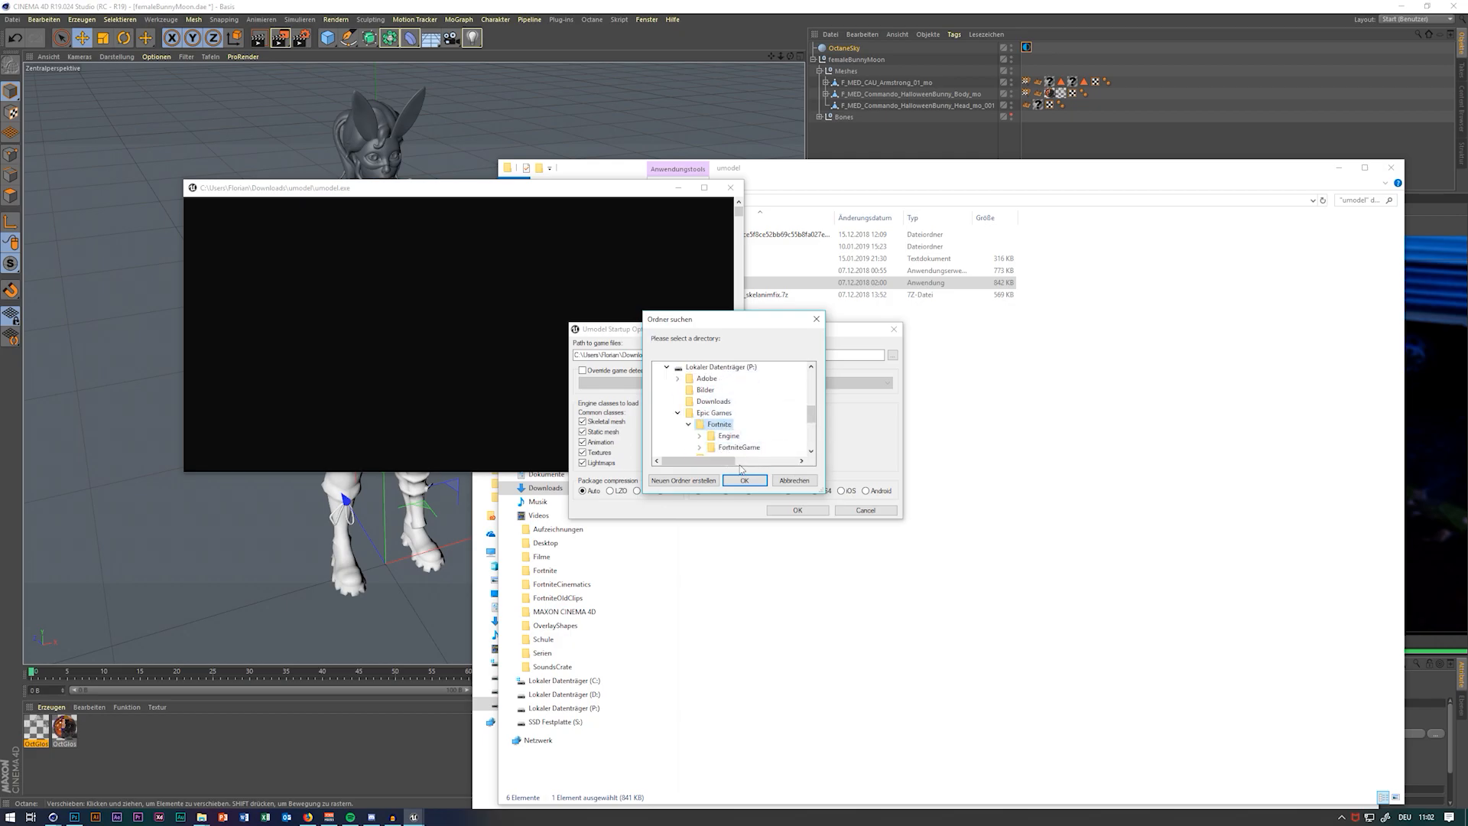
left_click(745, 480)
left_click(794, 509)
left_click(757, 450)
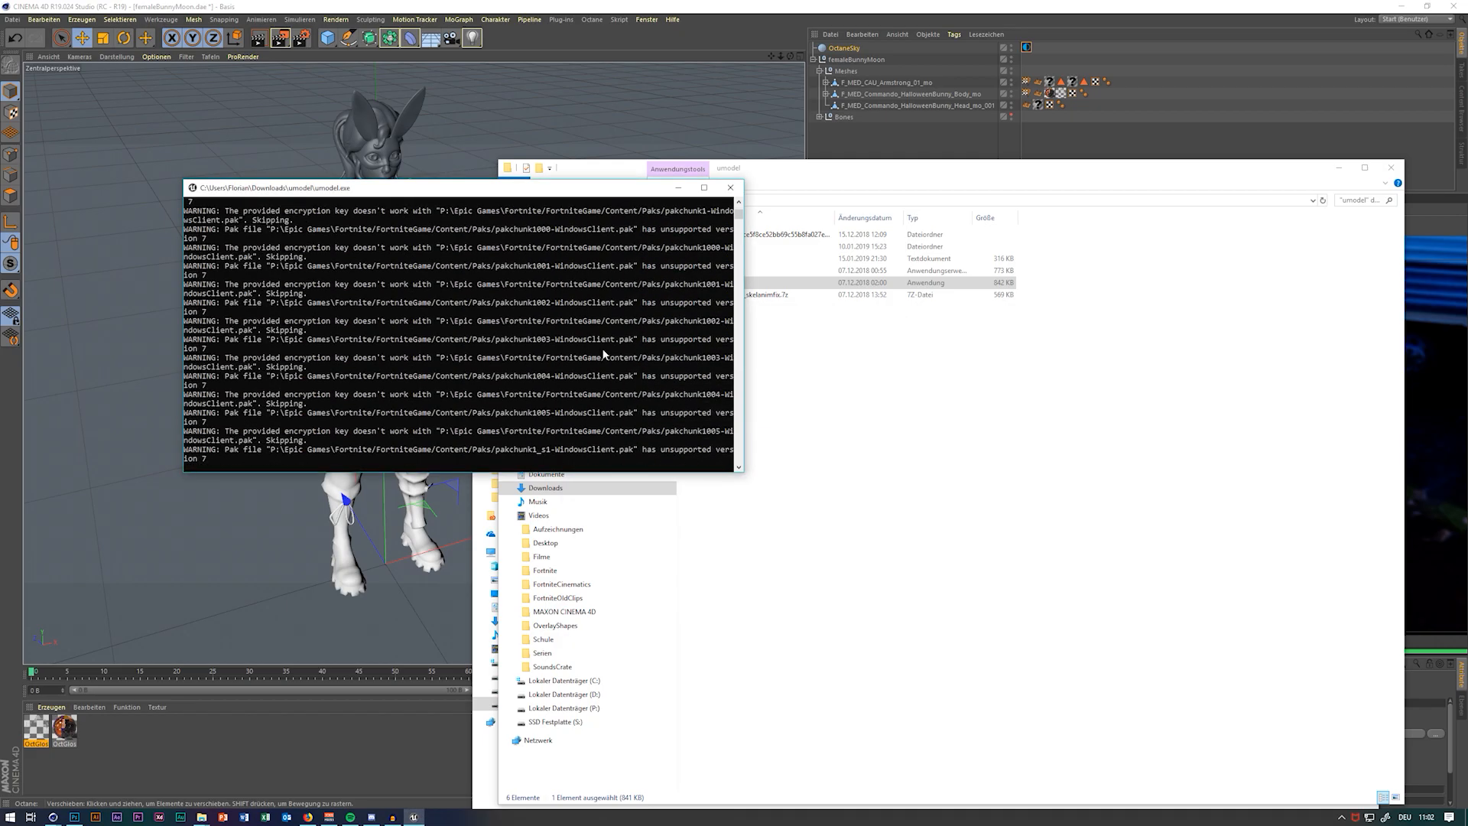
left_click(934, 579)
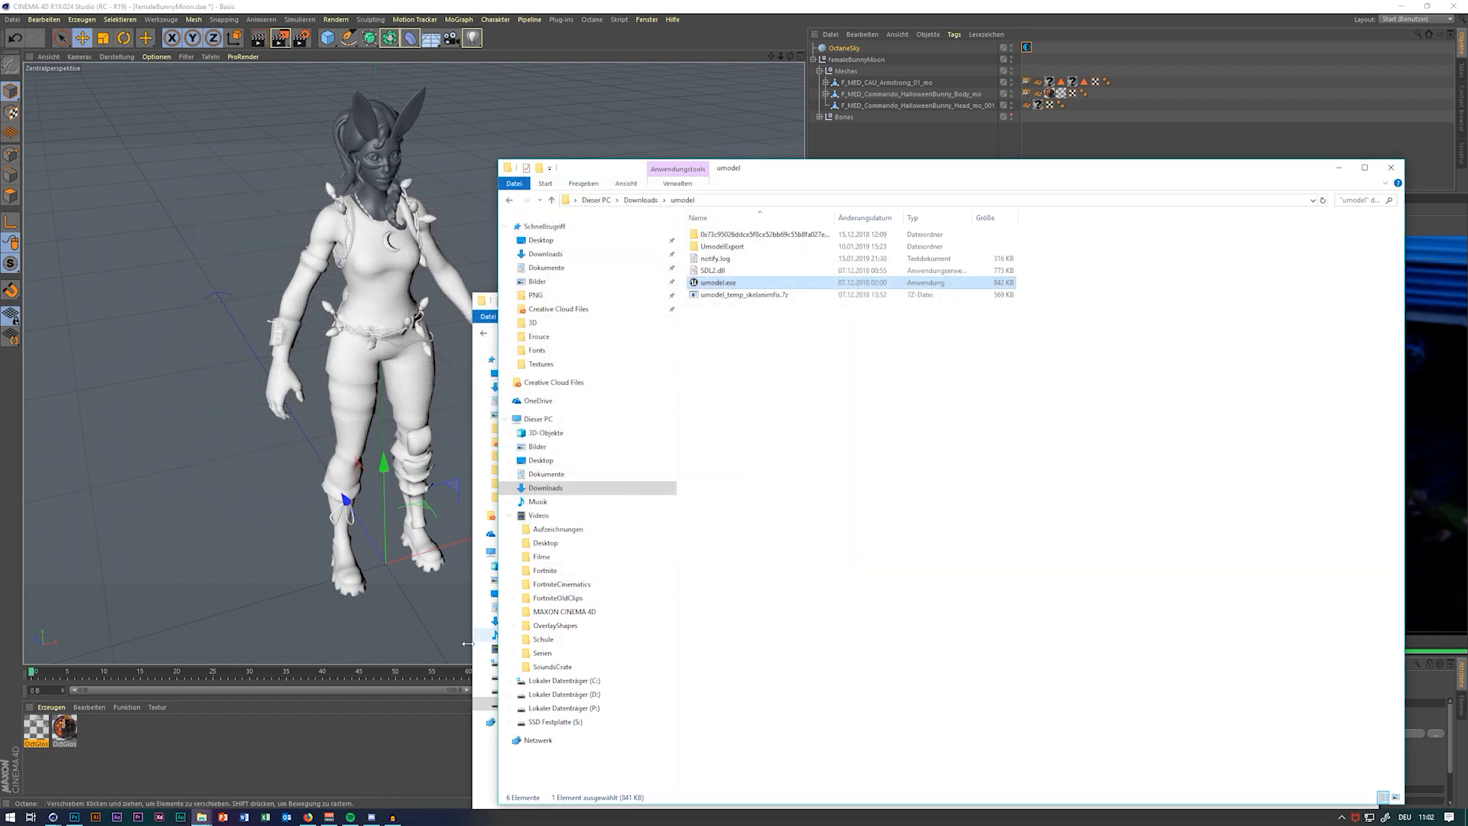
Switch to Discord and find the current AES key in the aes-key channel of Hephix's Server, selecting it for copying
left_click(372, 816)
left_click(20, 131)
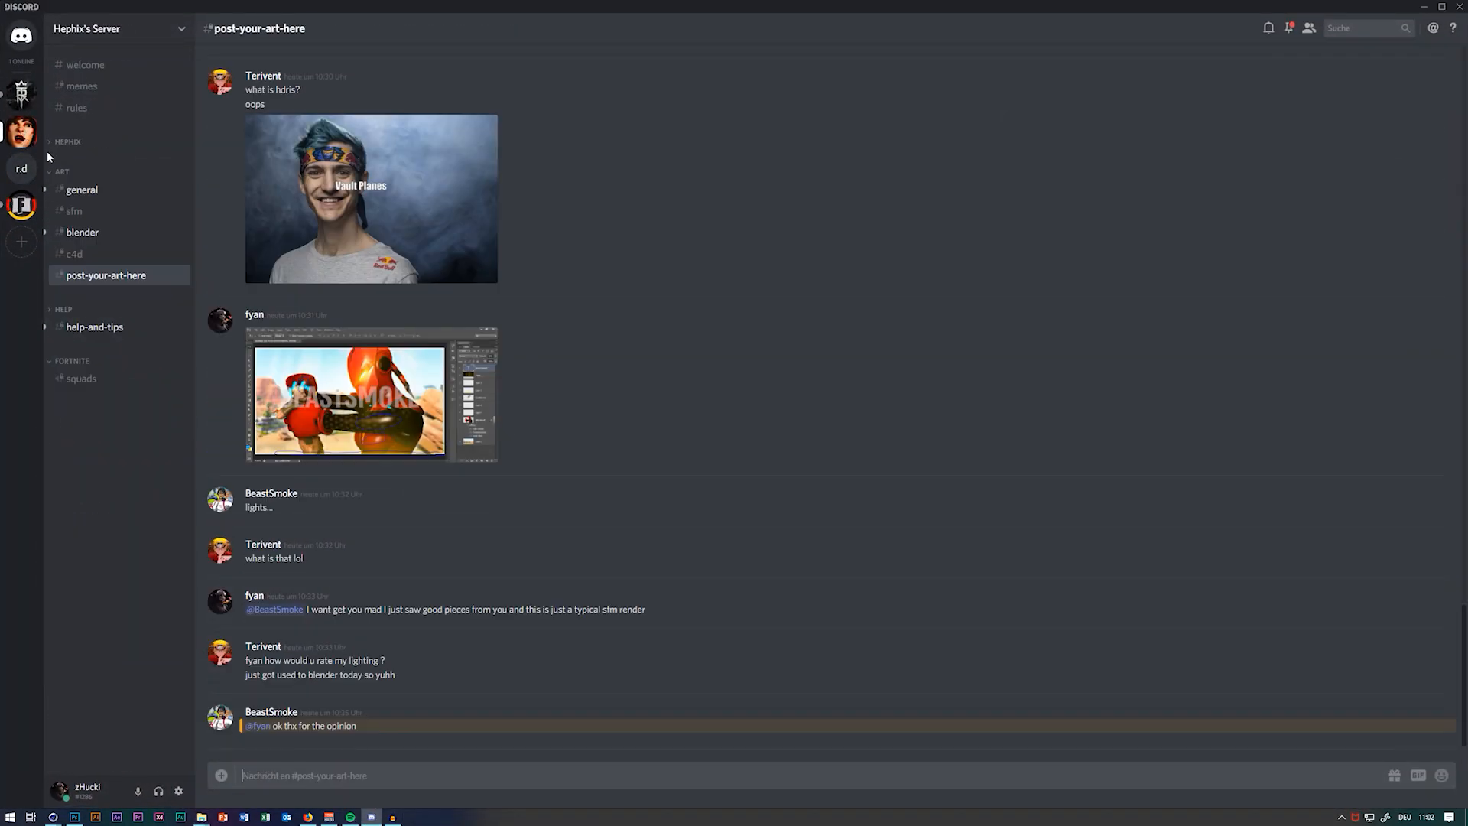
left_click(70, 109)
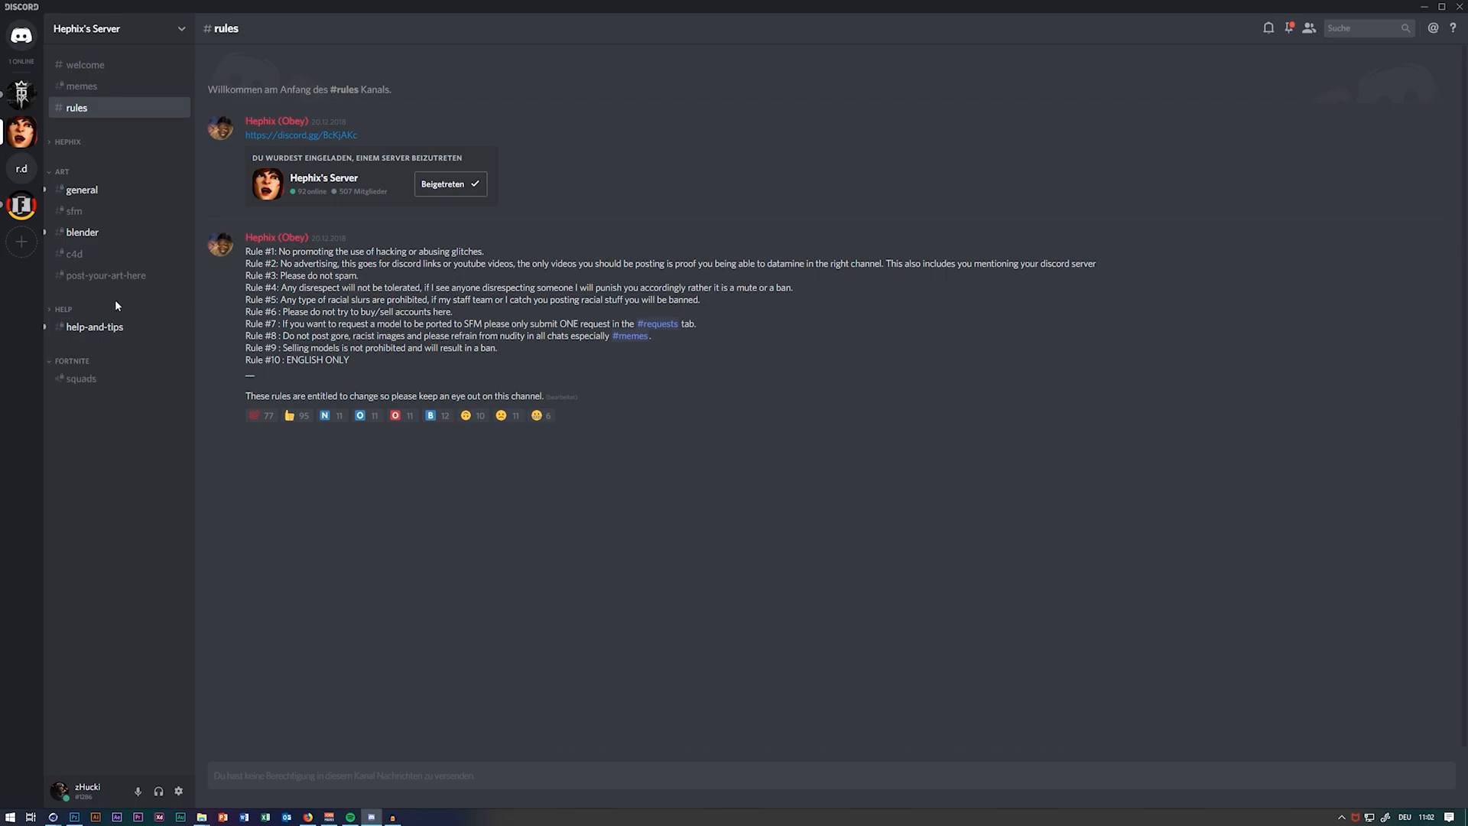
left_click(114, 275)
left_click(115, 254)
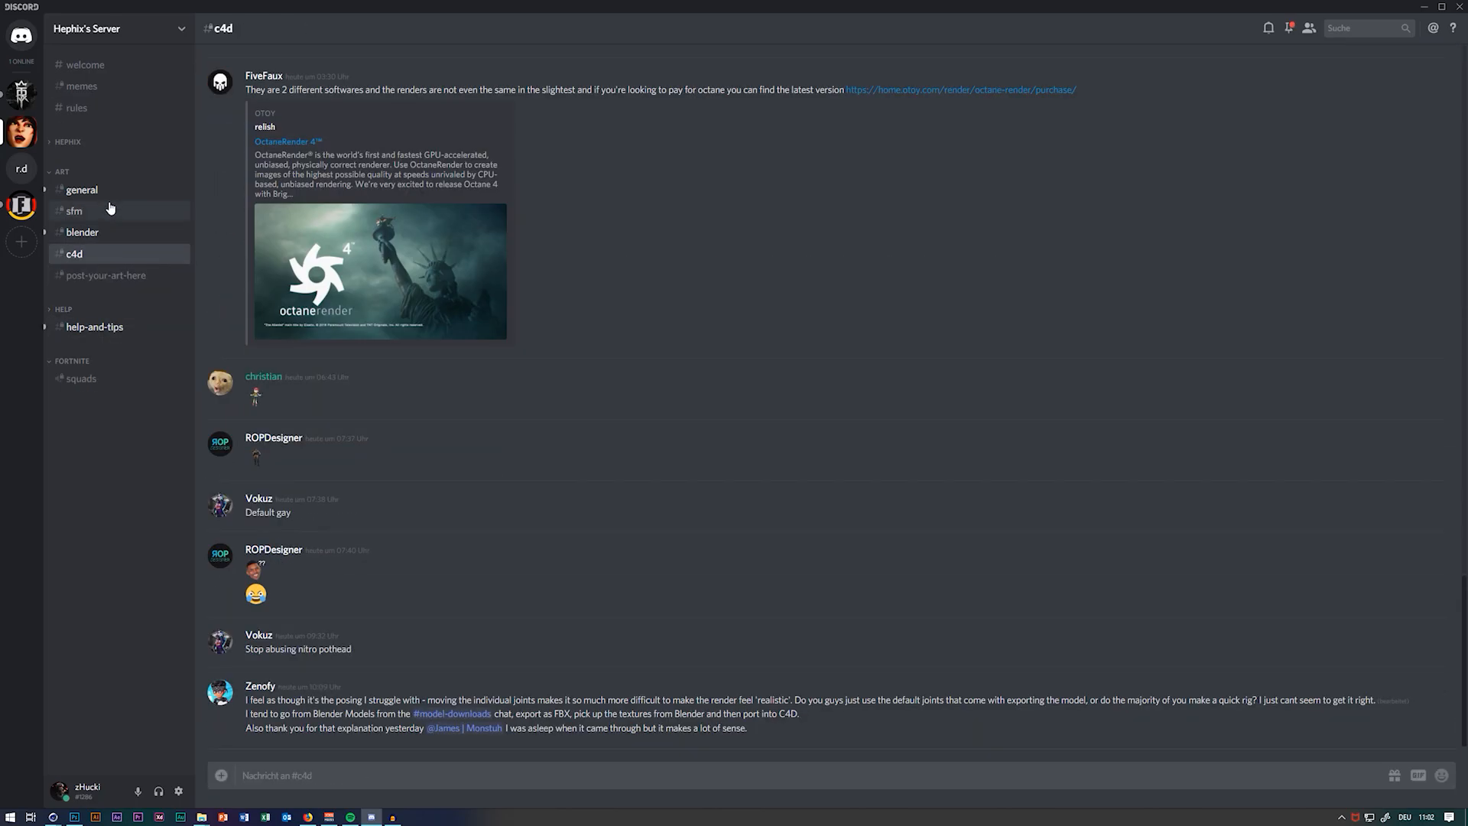
left_click(115, 211)
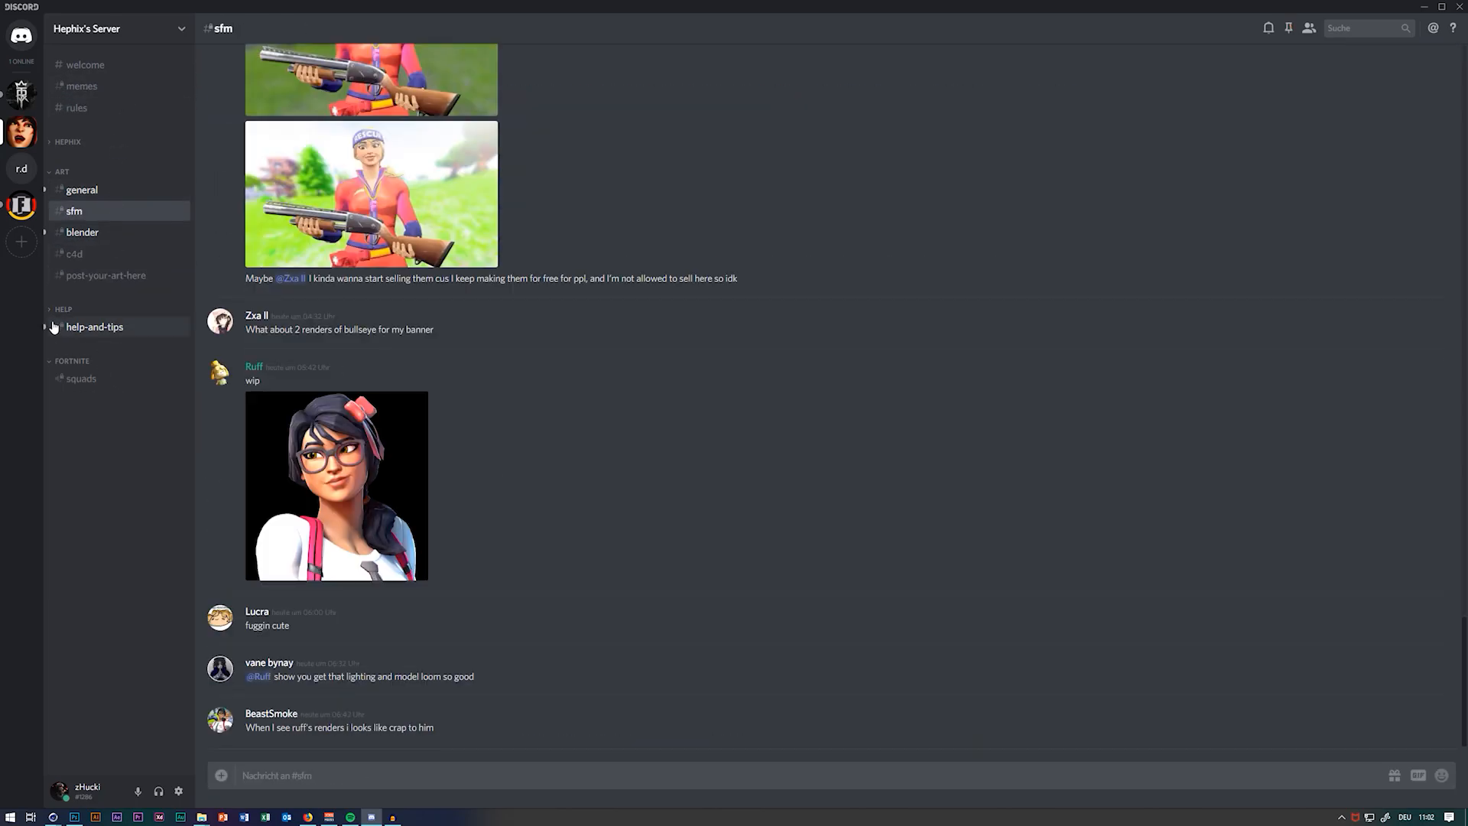
left_click(92, 369)
left_click(94, 349)
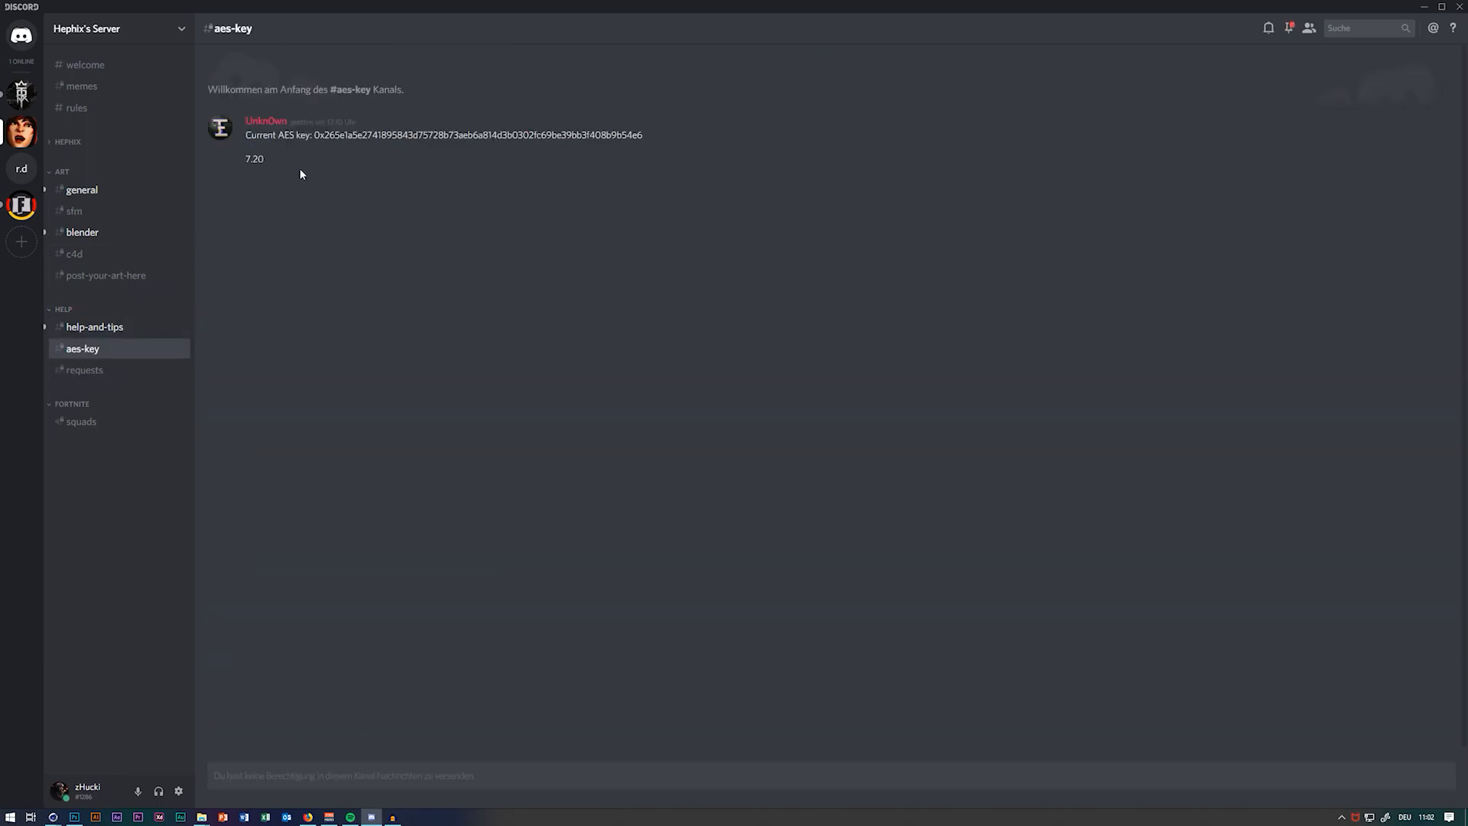
double_click(373, 136)
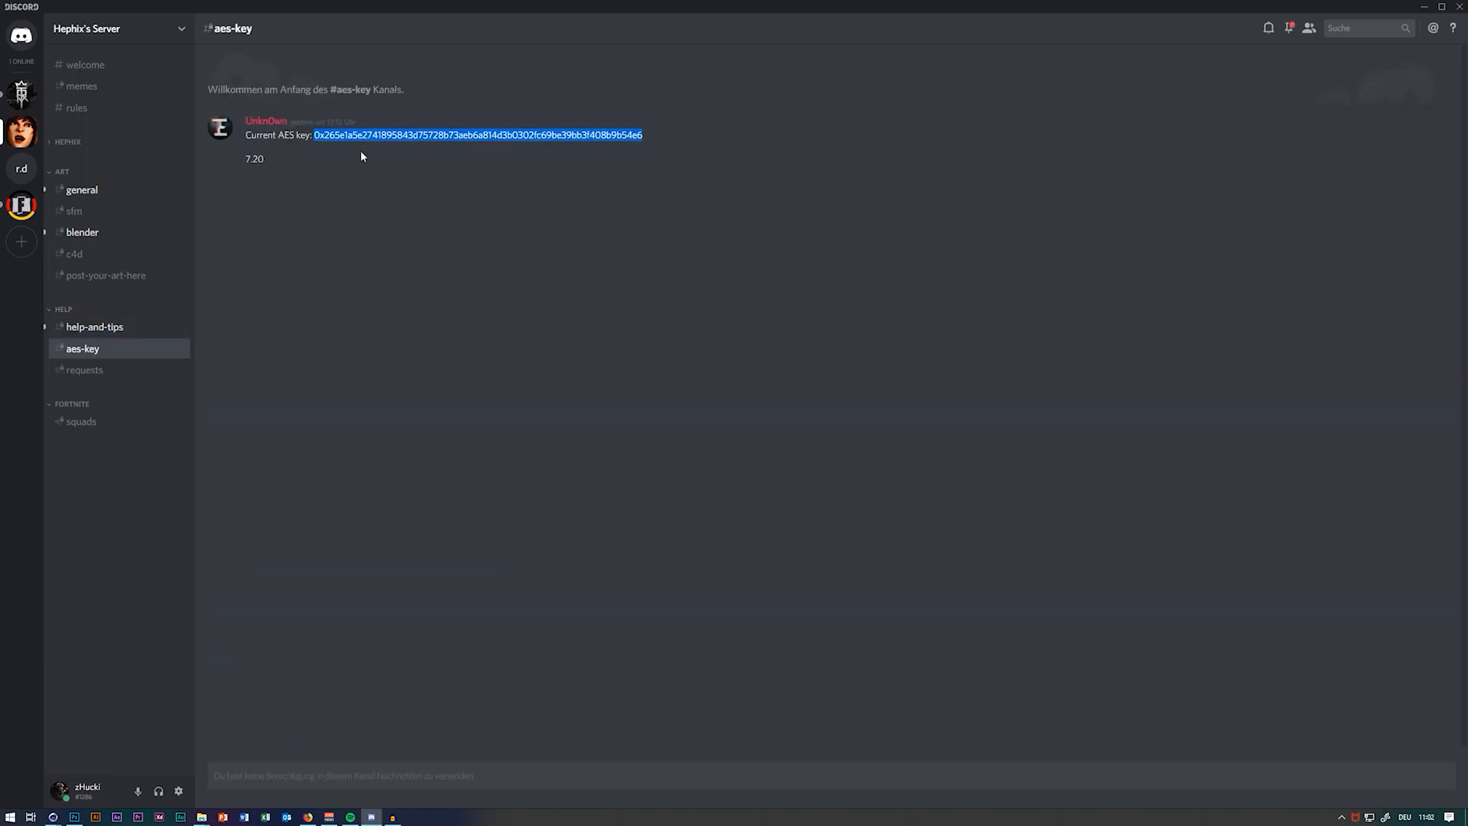
Return to the umodel folder and rename the key-named folder to the copied AES key
left_click(1452, 6)
left_click(791, 234)
key("ctrl+v")
key("Return")
Launch umodel.exe and load the Epic Games Fortnite folder, supplying the copied AES encryption key
double_click(753, 283)
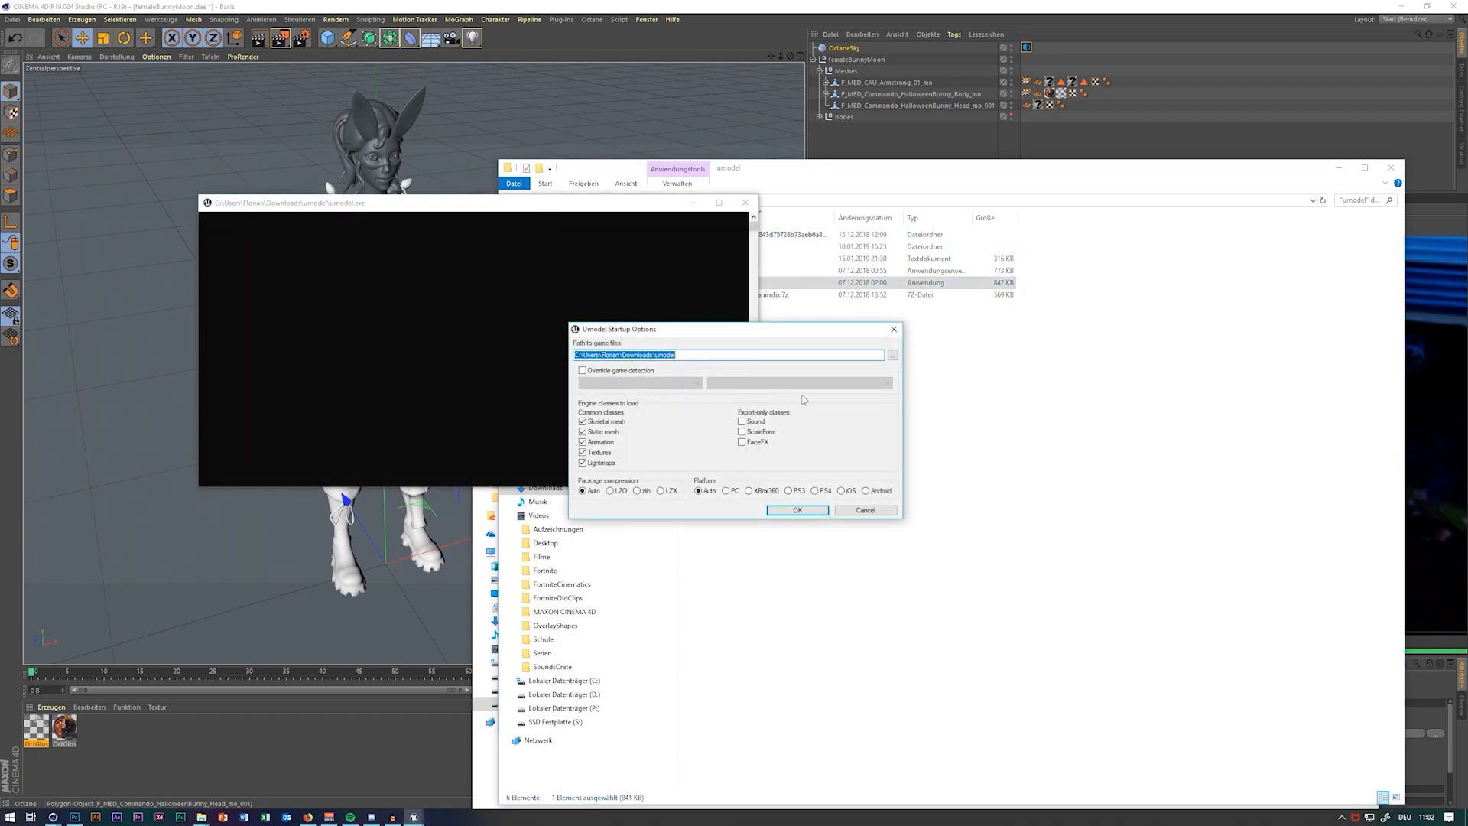
left_click(892, 356)
scroll(749, 448, "down", 2)
scroll(722, 410, "down", 1)
double_click(717, 379)
double_click(719, 391)
left_click(749, 480)
left_click(778, 509)
key("ctrl+v")
key("Return")
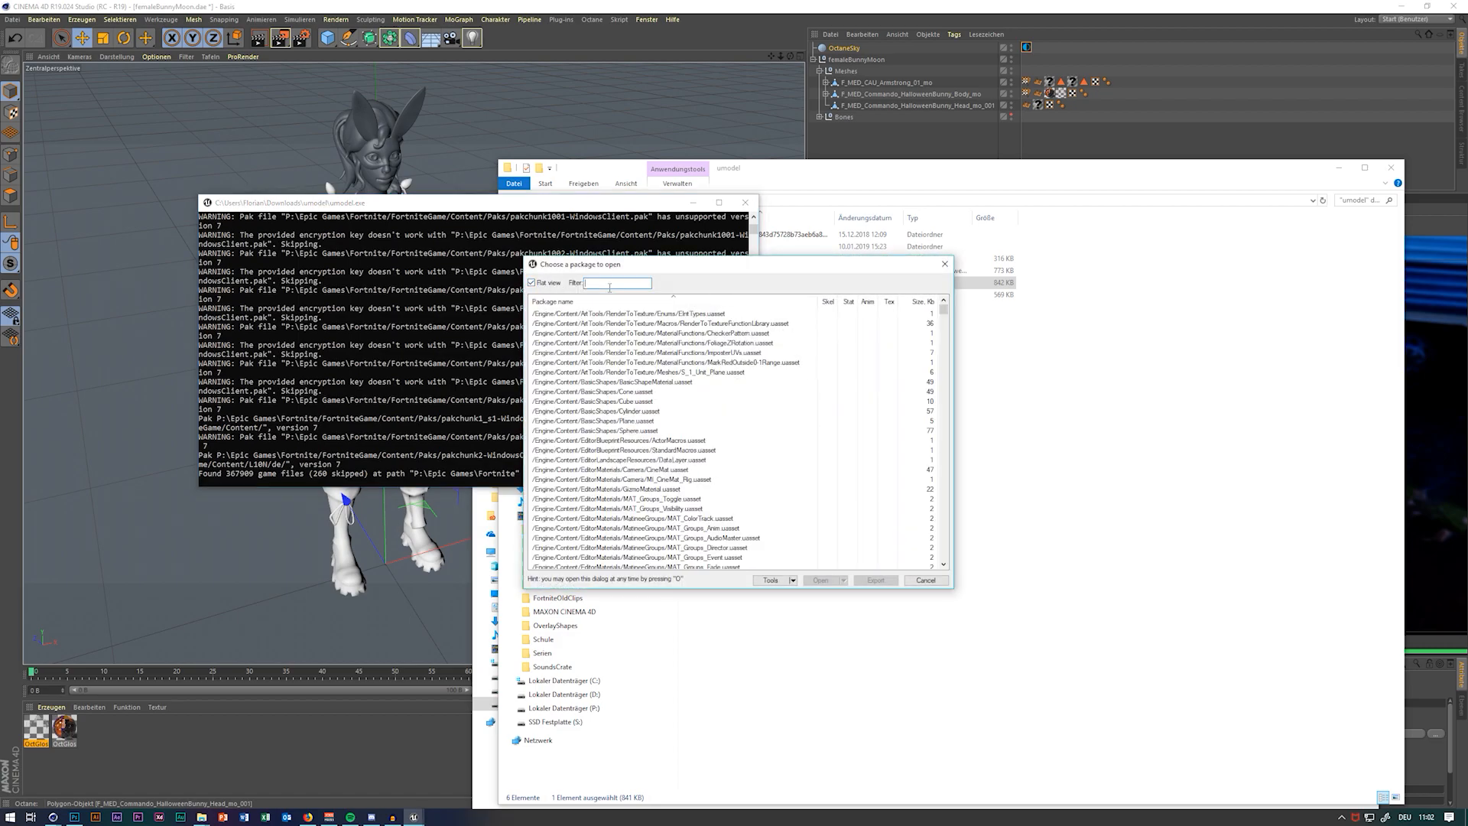
Filter the package list by "Bunny Texture D"
left_click(609, 284)
type("B")
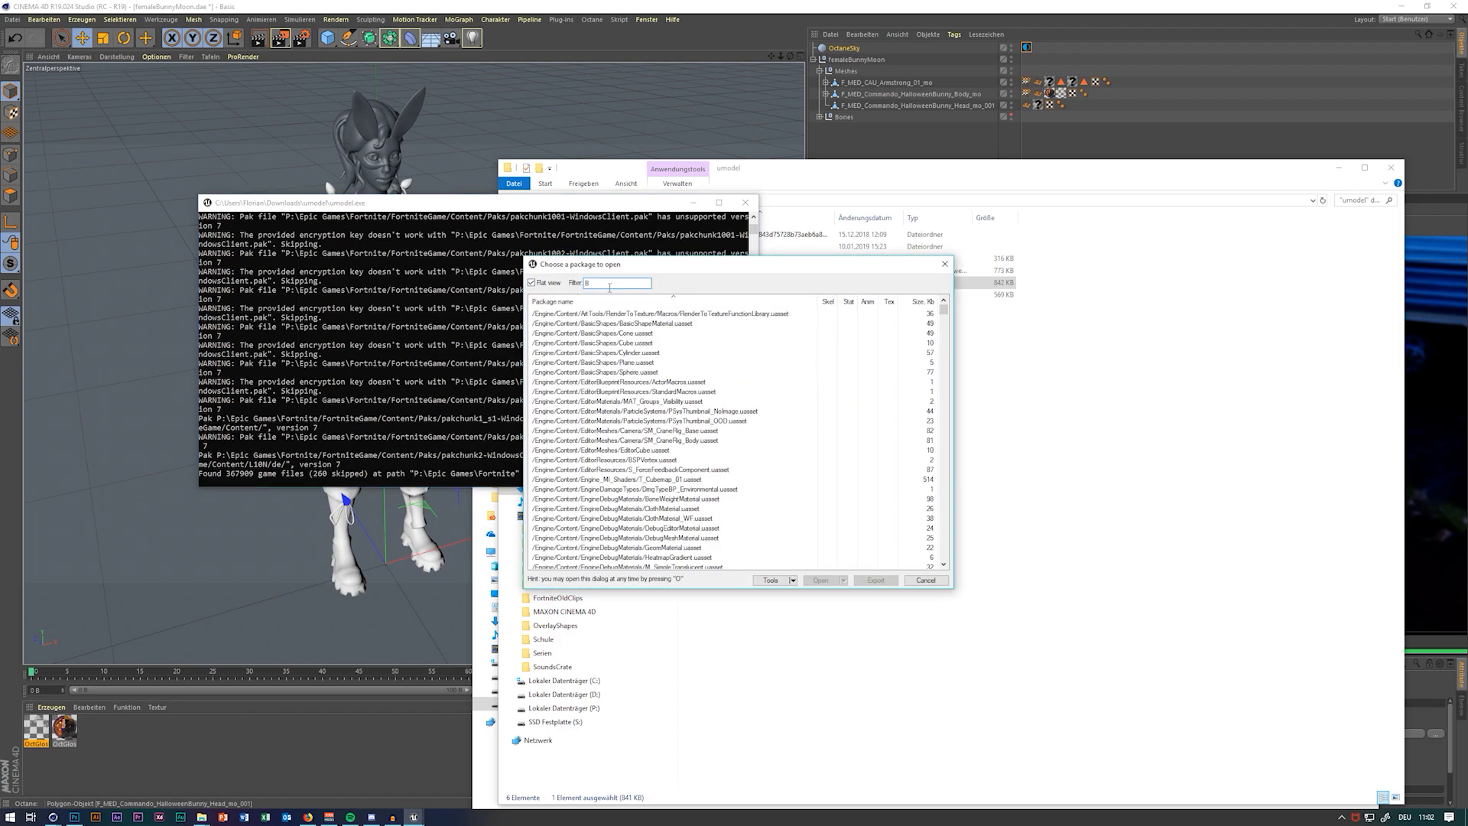
type("unnyMo")
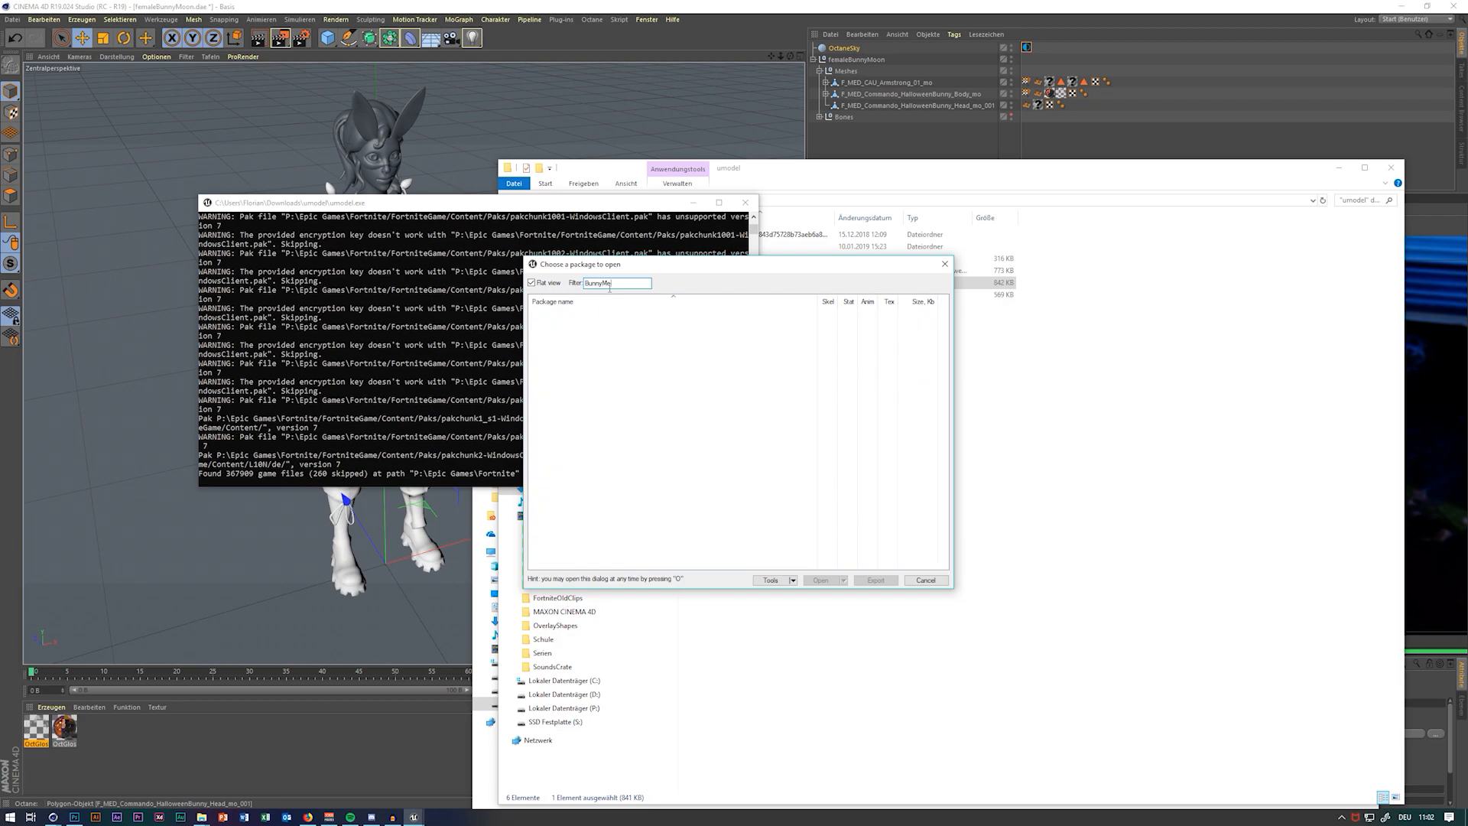
key("BackSpace")
key("BackSpace")
key("BackSpace")
key("BackSpace")
type("y")
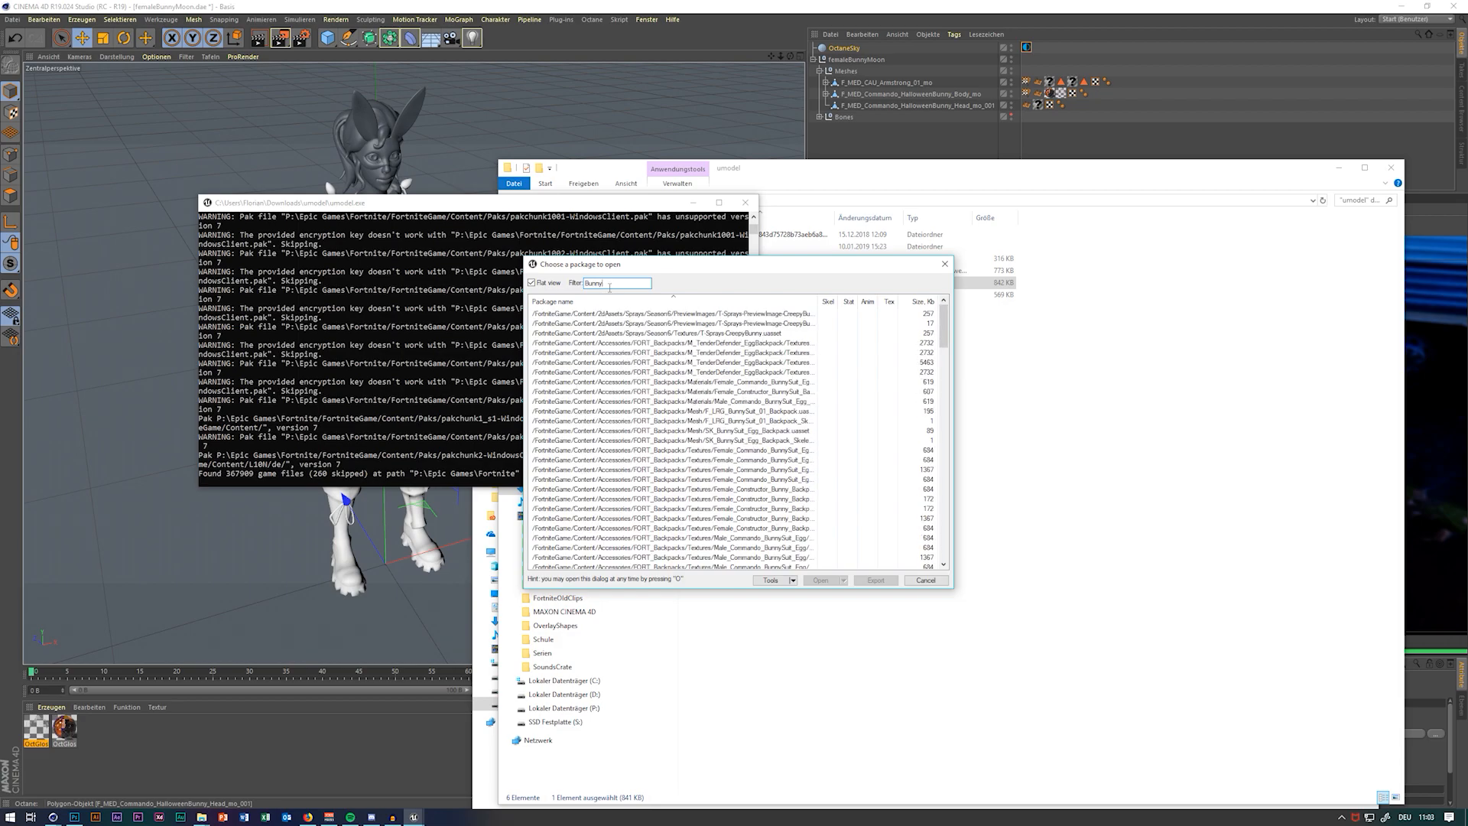
type(" Texture_D")
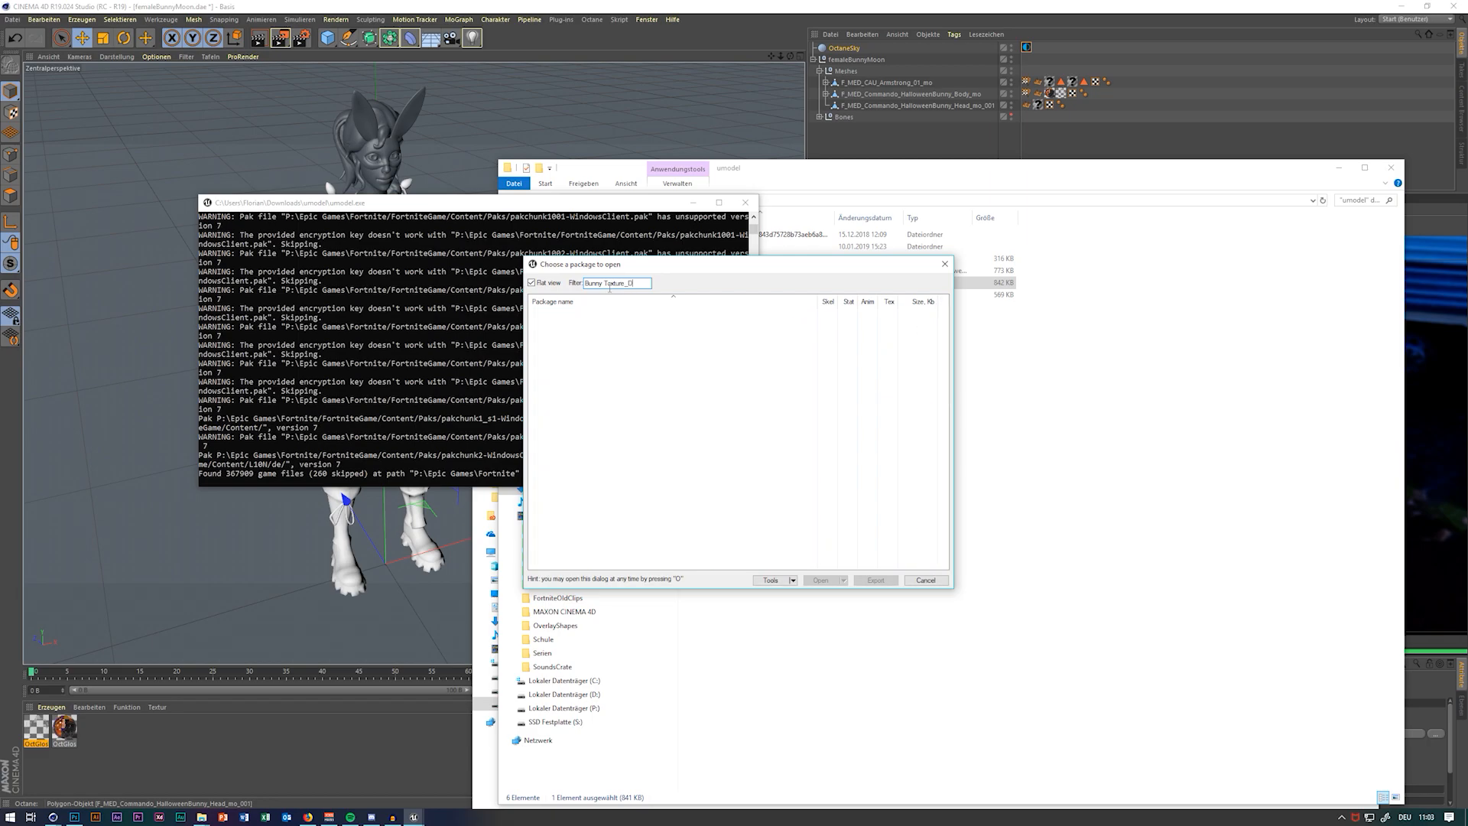
key("BackSpace")
key("BackSpace")
type("D")
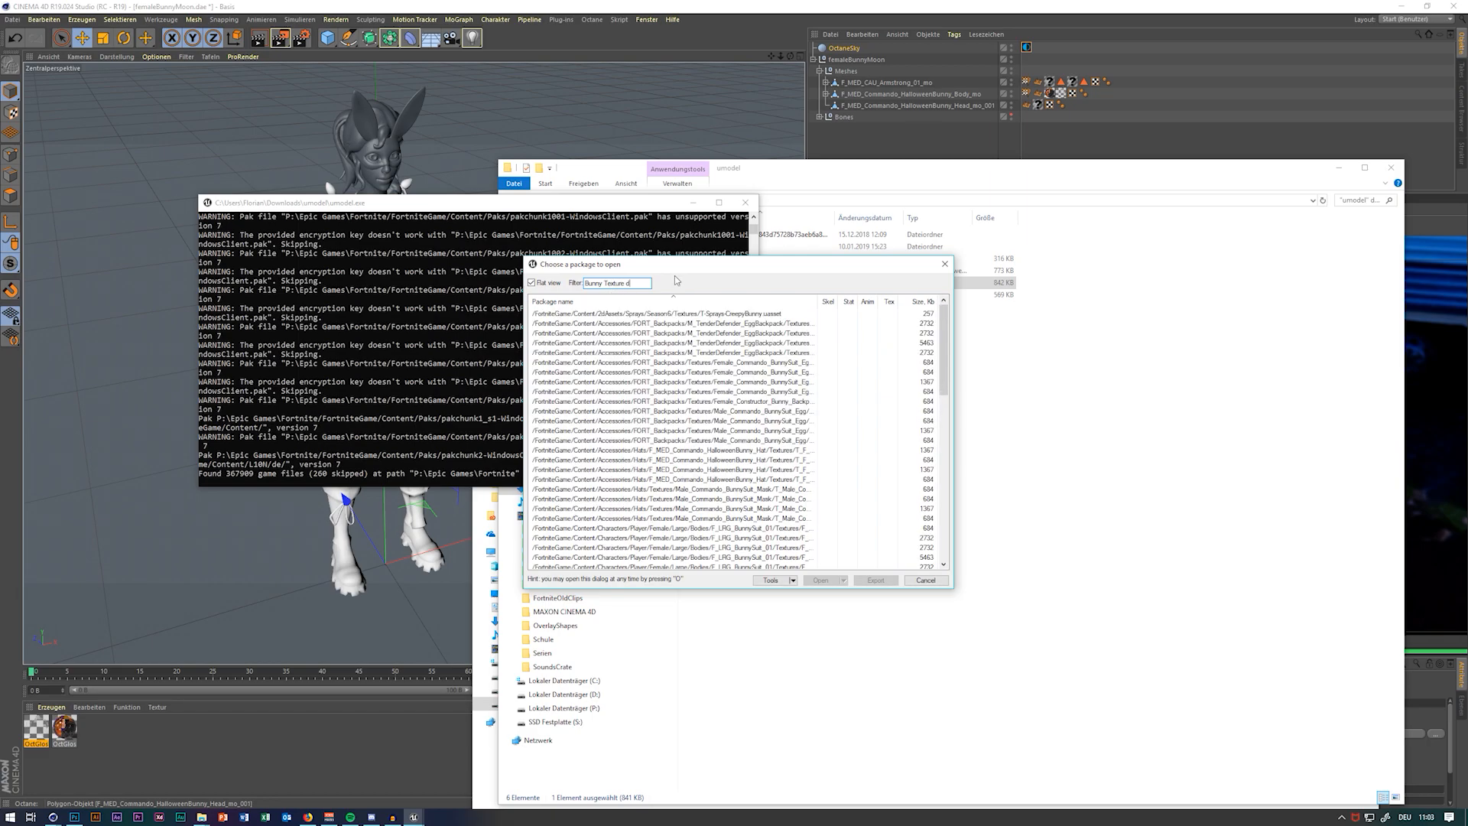
Open the T-Sprays-CreepyBunny package to preview its texture
double_click(702, 315)
left_click(716, 434)
left_click(717, 497)
left_click(760, 453)
left_click(975, 411)
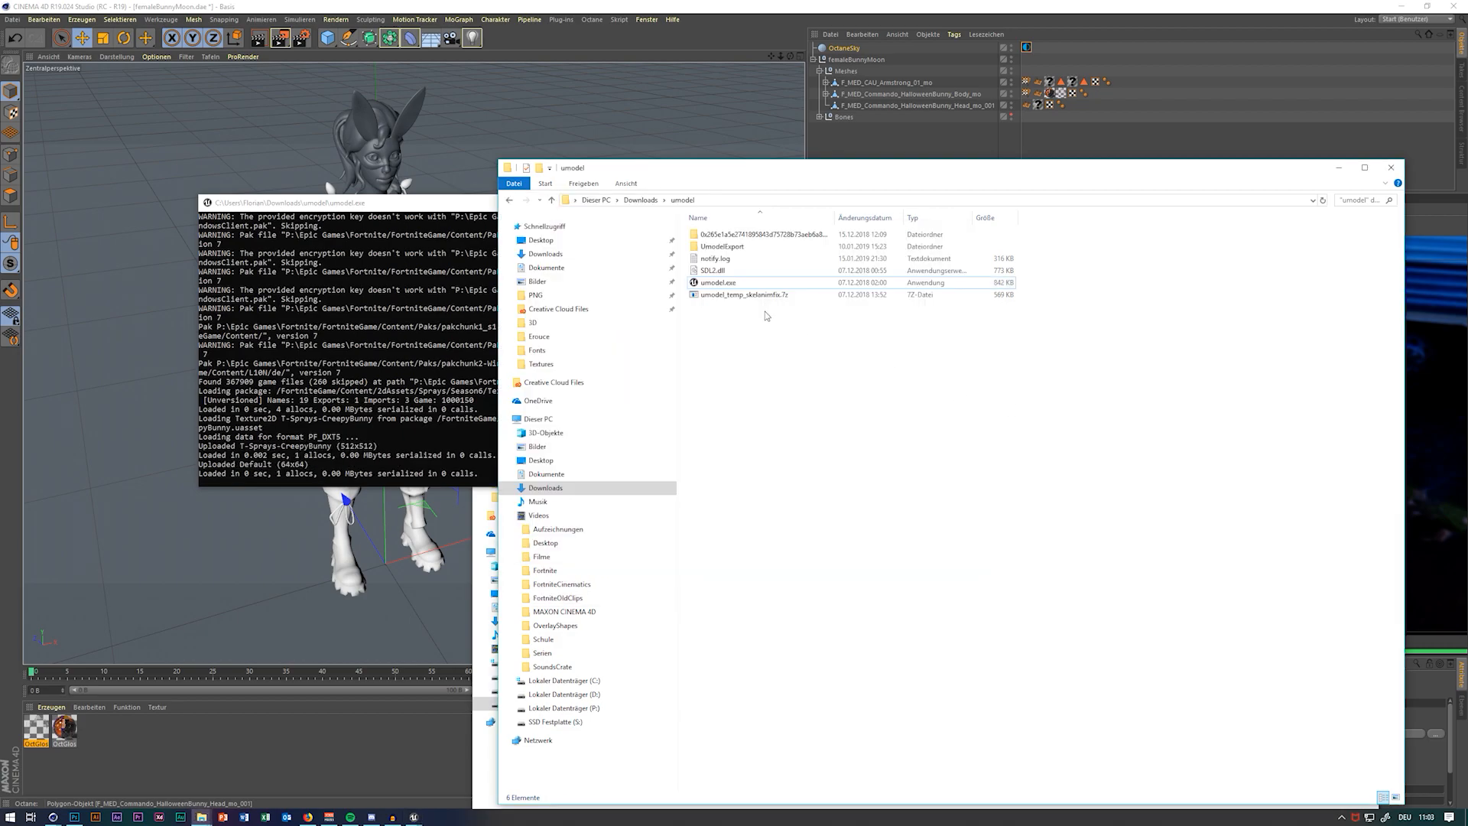
Check the bunny texture file names in the femaleBunnyMoon Textures folder and return to UE Viewer
mouse_move(211, 812)
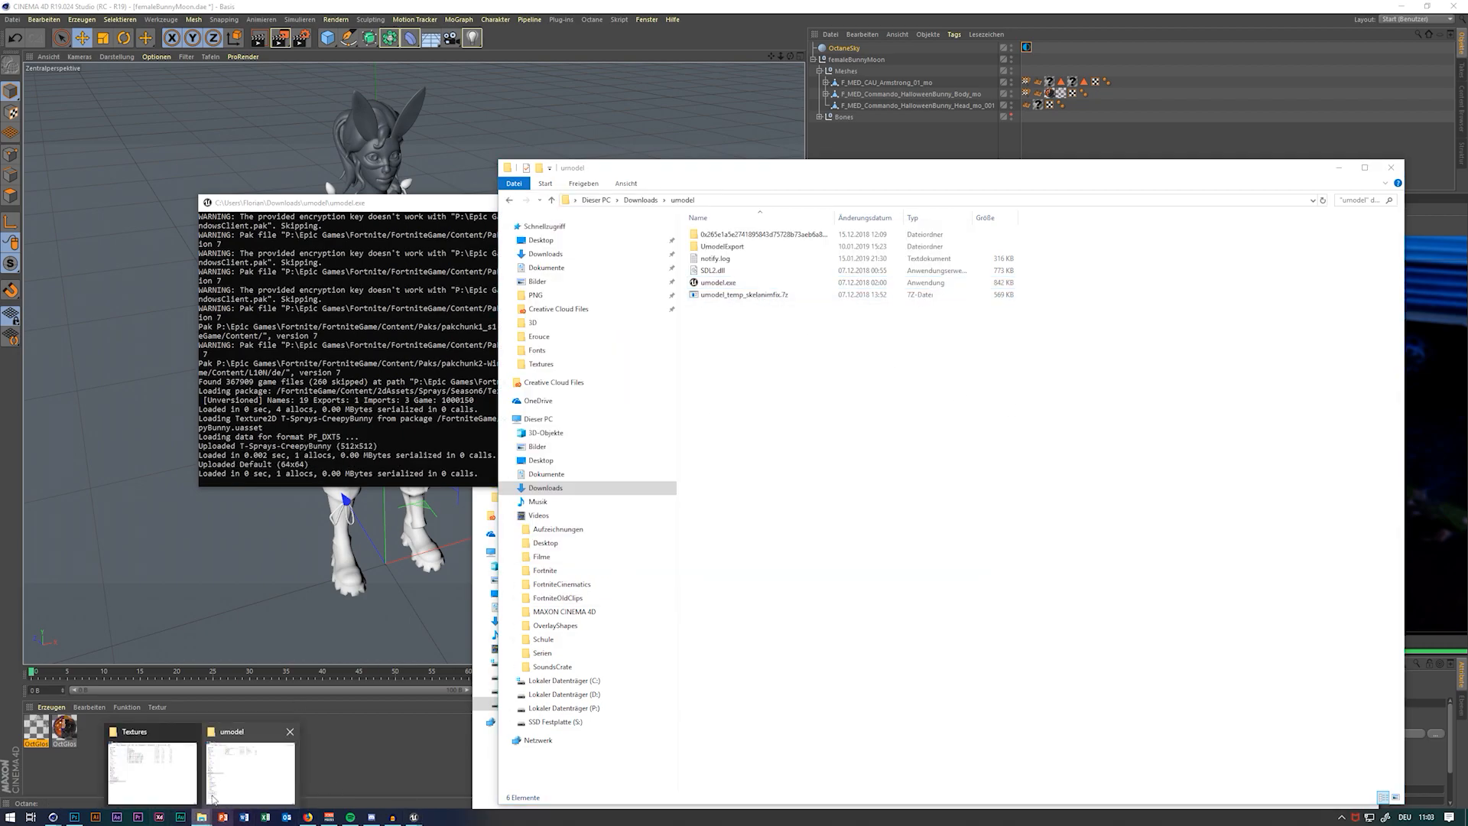
left_click(150, 764)
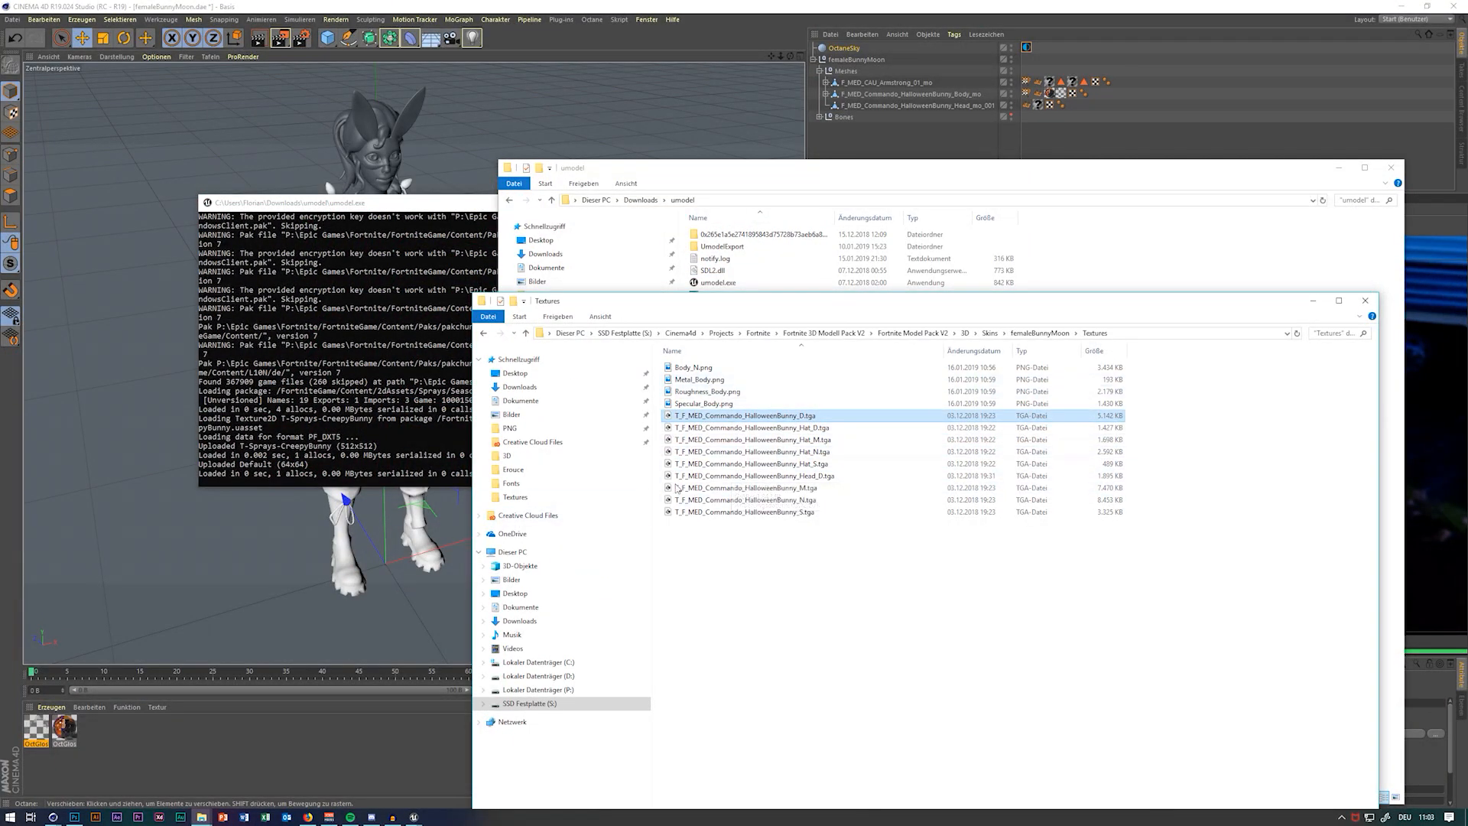
mouse_move(413, 816)
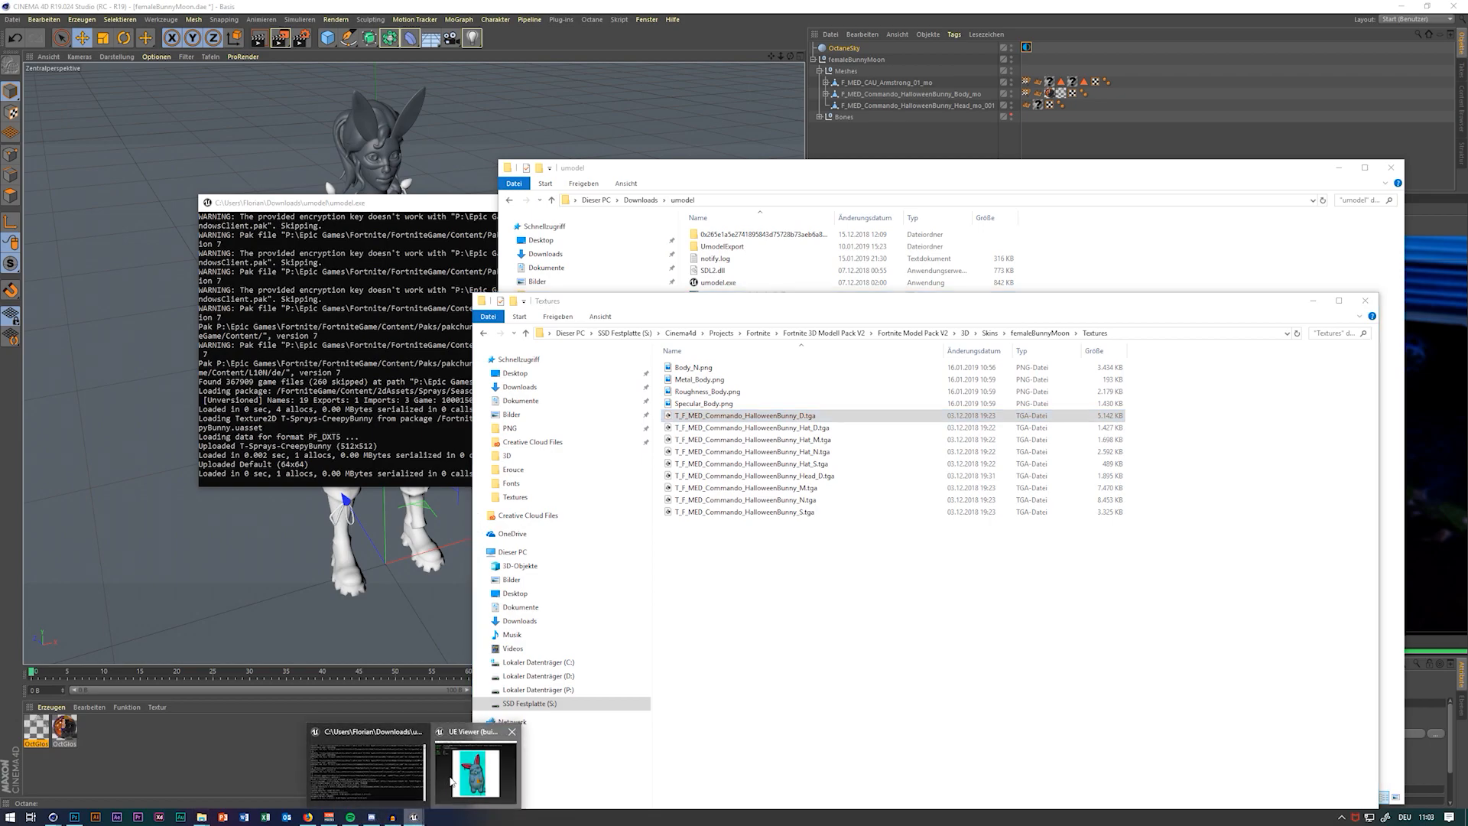
left_click(476, 765)
Reopen the package list and filter it by "HalloweenBunny_E"
key("o")
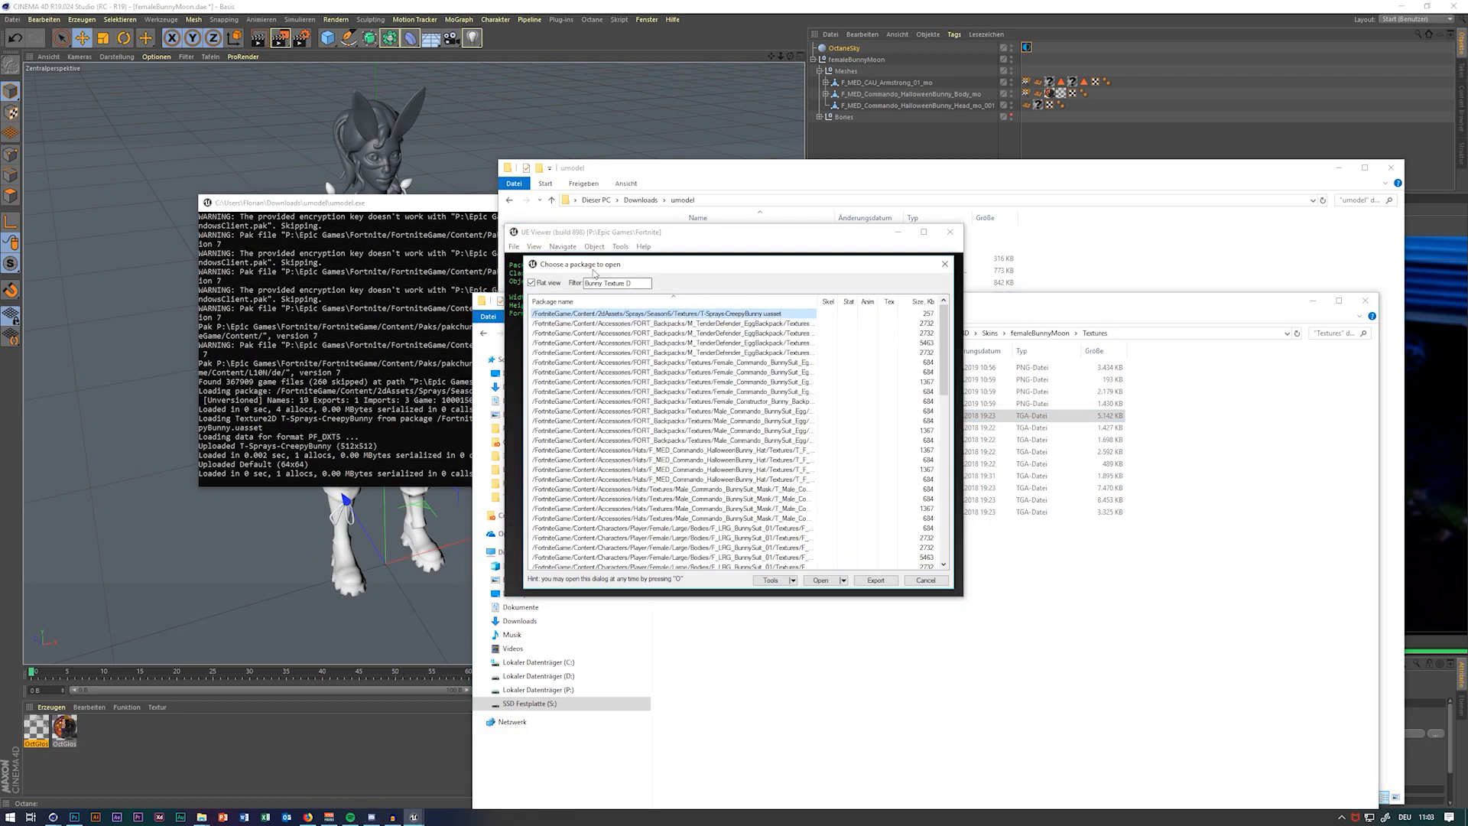
type("Ha")
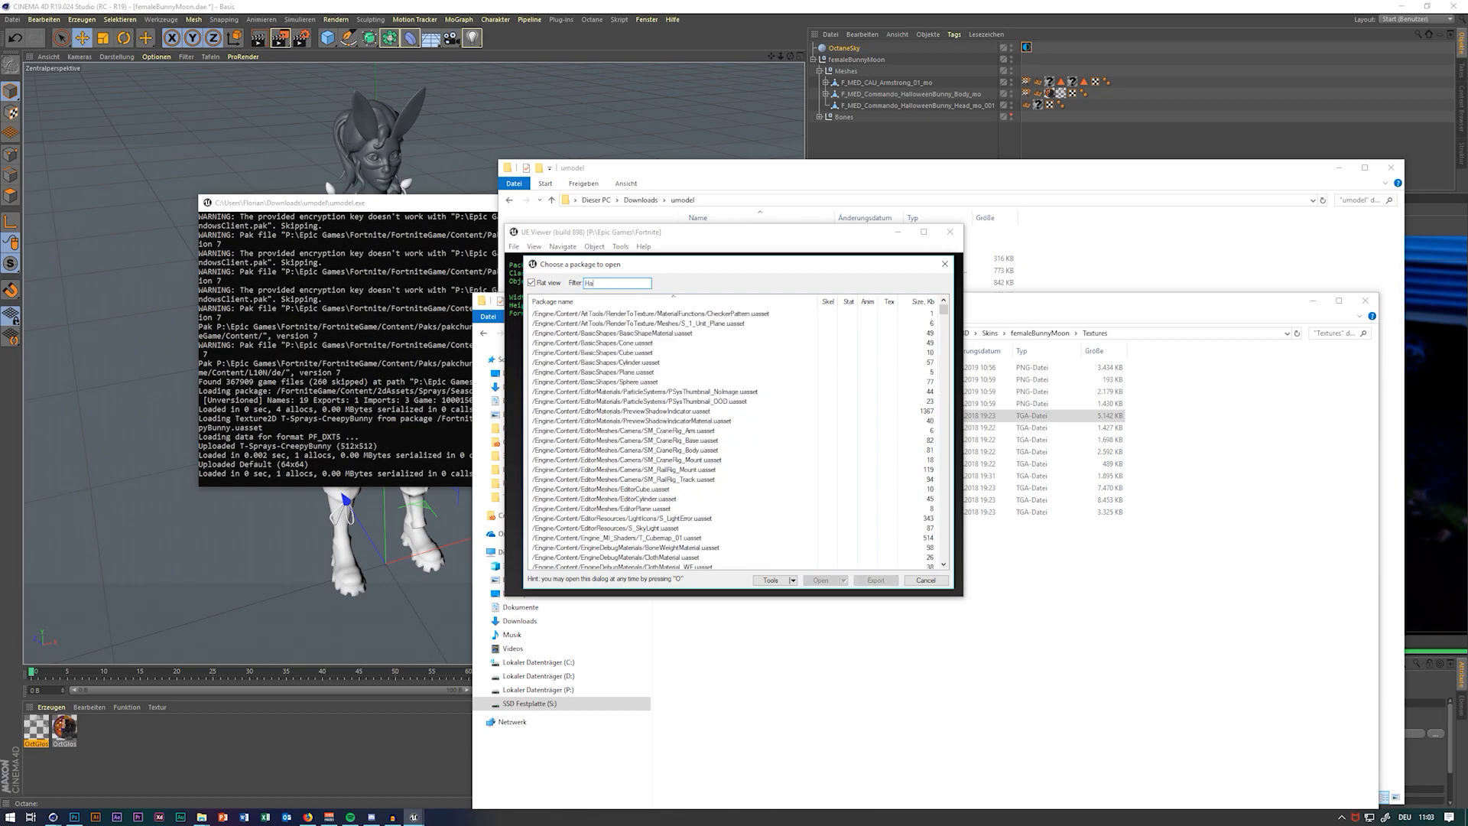
type("een")
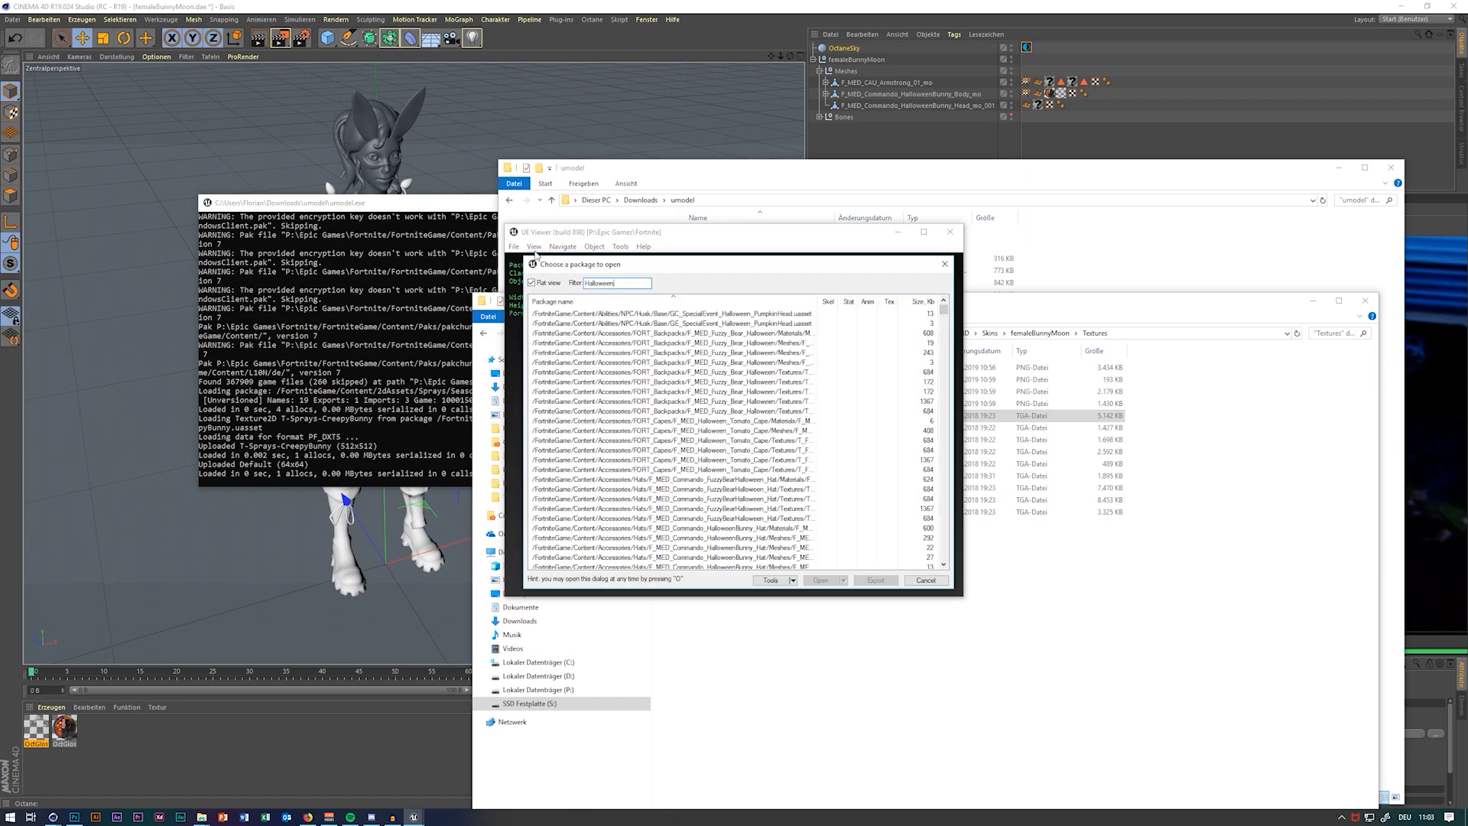
type("Bunny")
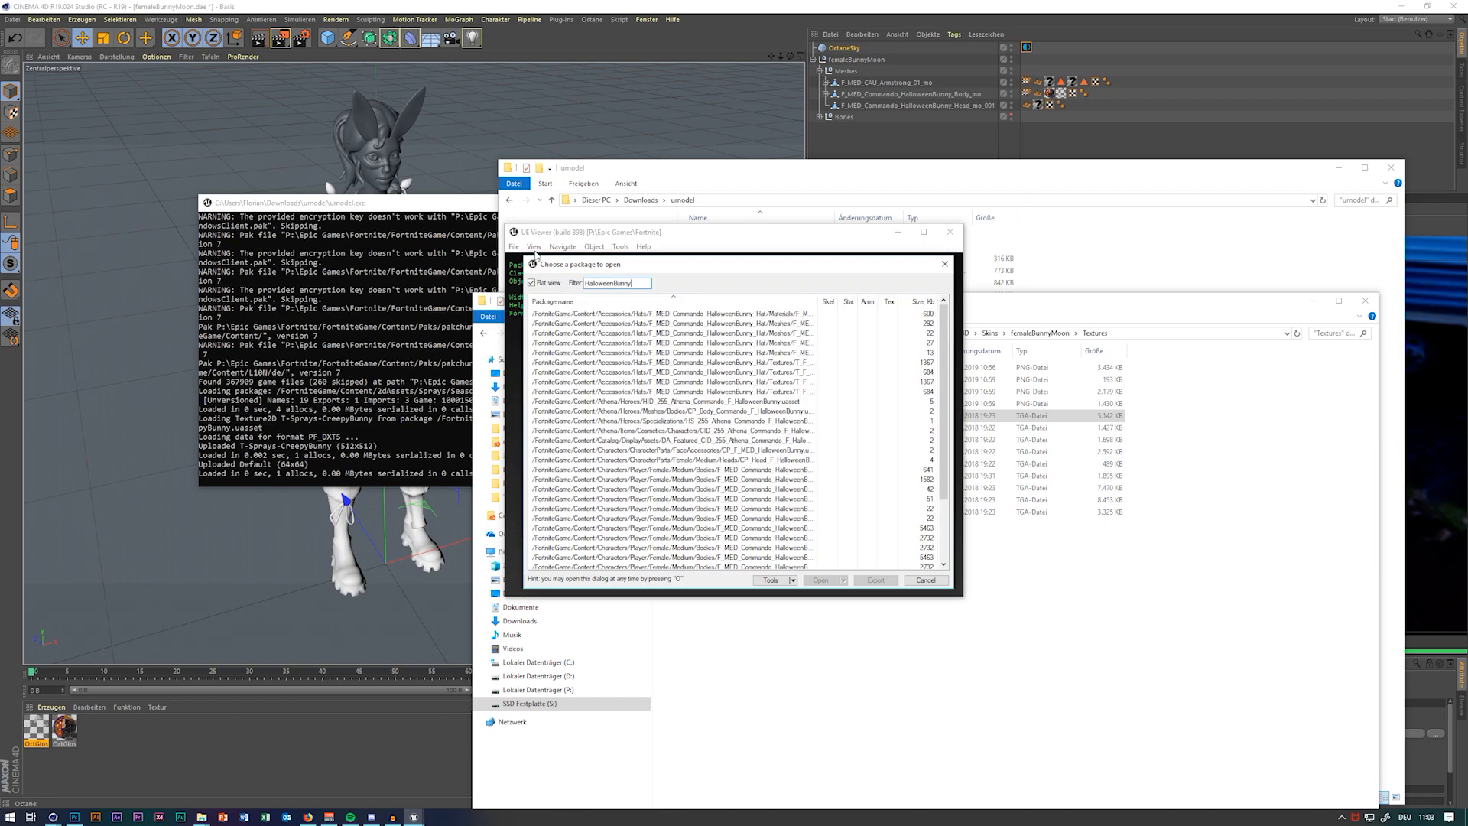
type("_D")
key("BackSpace")
type("E")
Preview the T_F_MED_Commando_HalloweenBunny_E texture and export its package
double_click(683, 311)
left_click_drag(688, 328, 635, 421)
key("o")
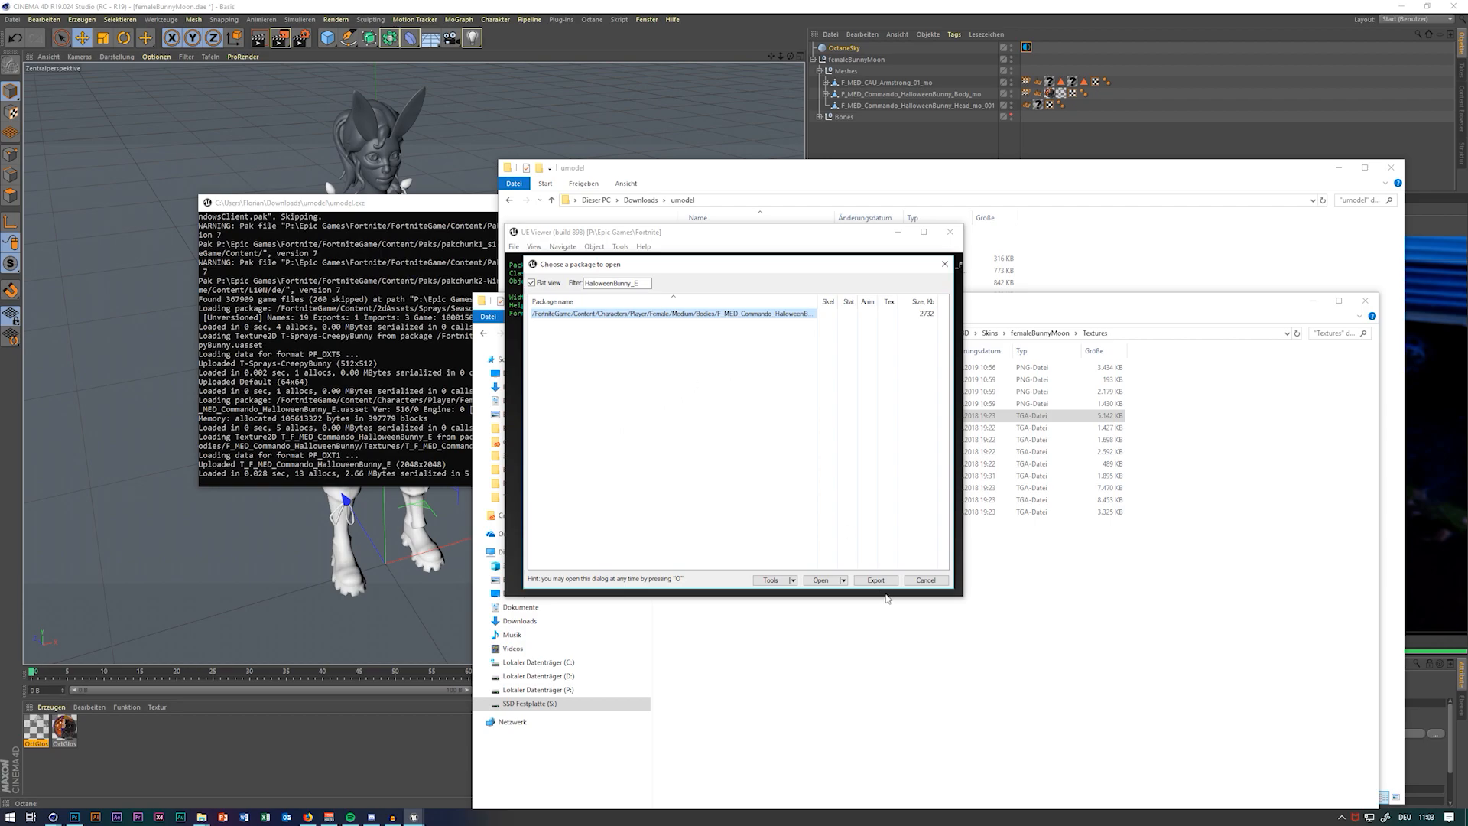
Browse UmodelExport through the female medium bodies to the F_MED_Commando_HalloweenBunny Textures folder and preview the exported TGA file
mouse_move(201, 817)
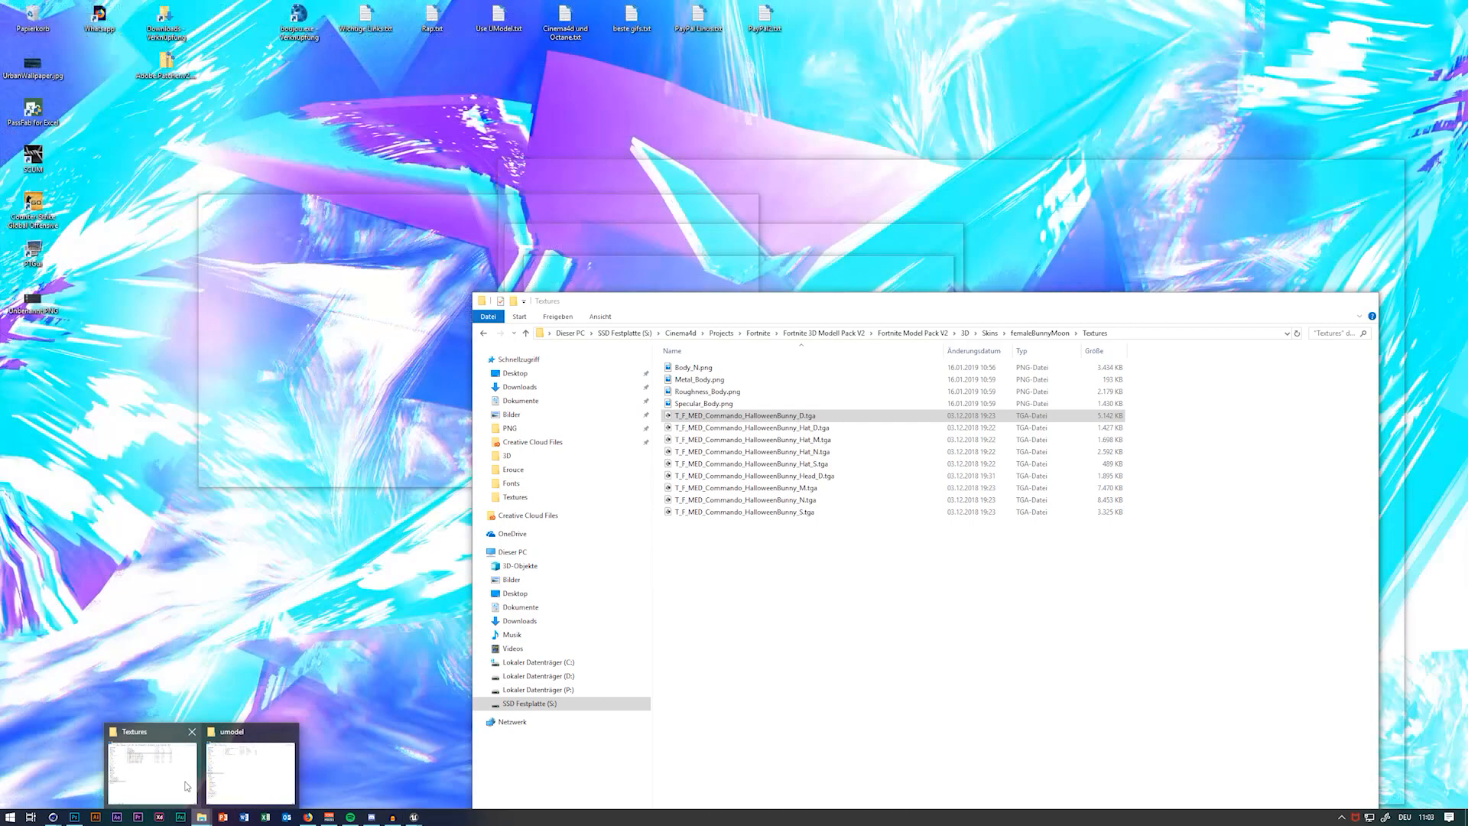
left_click(222, 780)
double_click(746, 244)
double_click(748, 249)
double_click(754, 247)
double_click(759, 237)
double_click(759, 237)
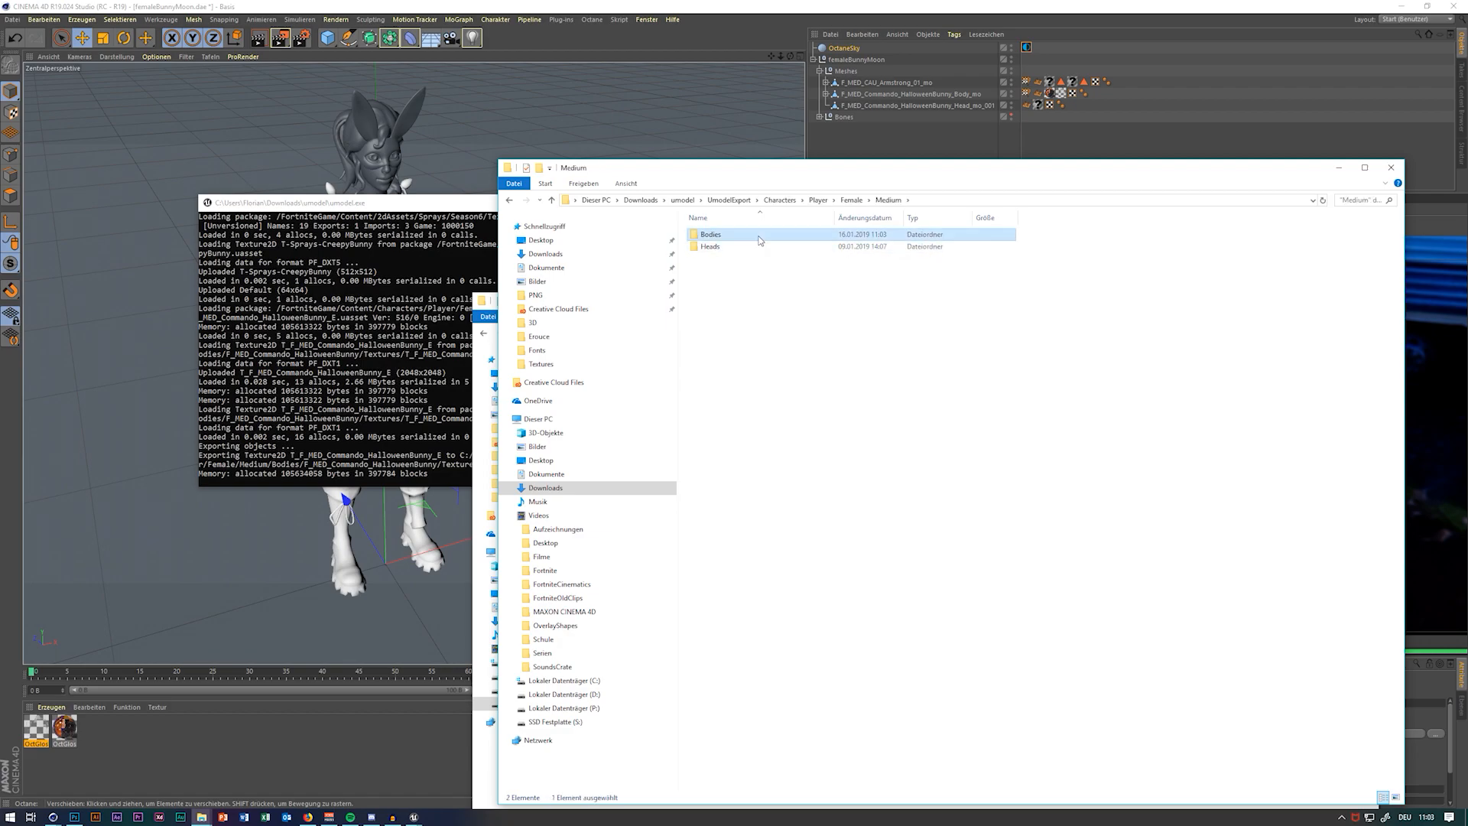
double_click(803, 259)
double_click(760, 235)
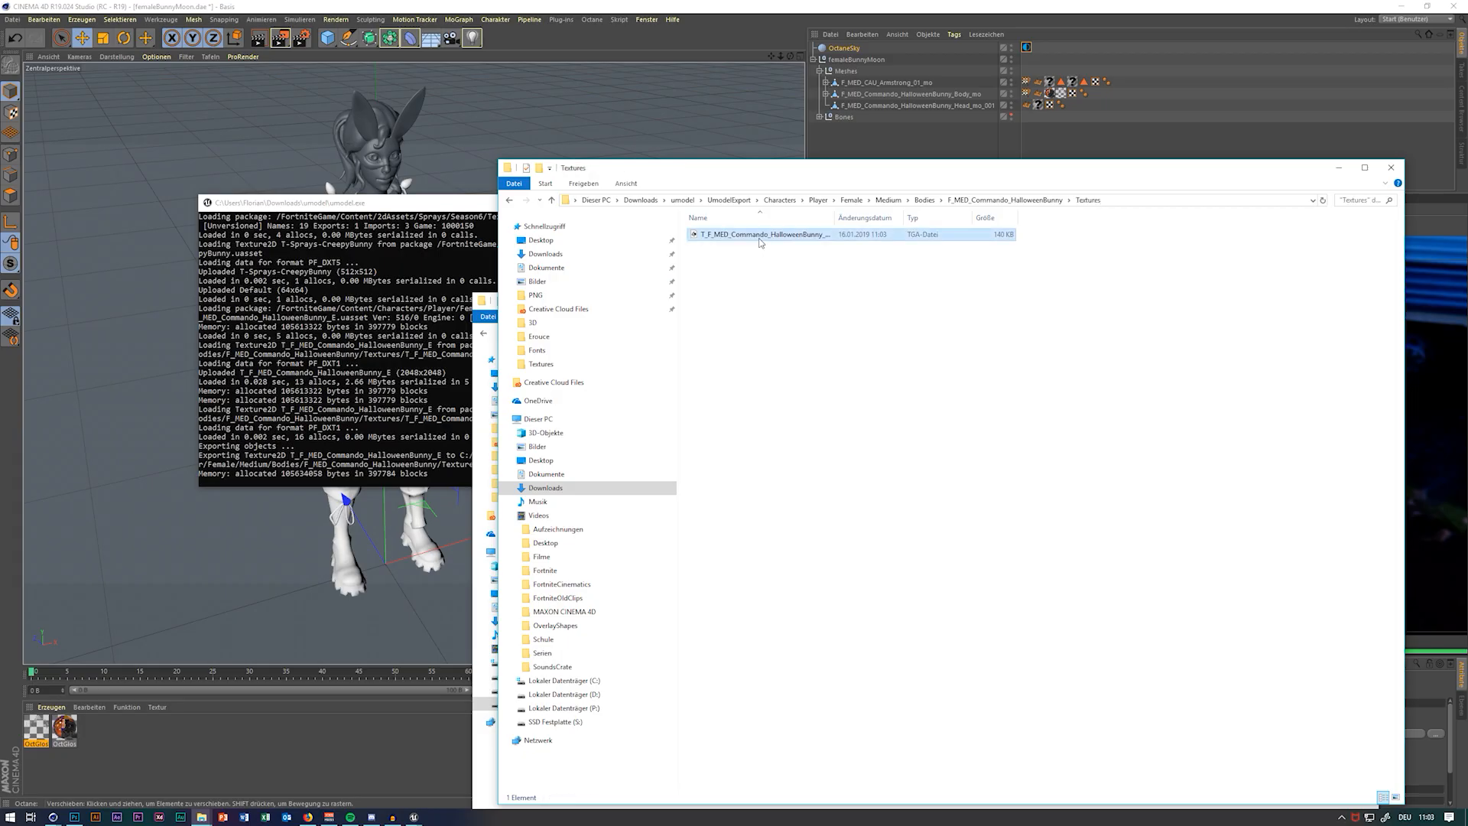
double_click(759, 238)
left_click(1414, 7)
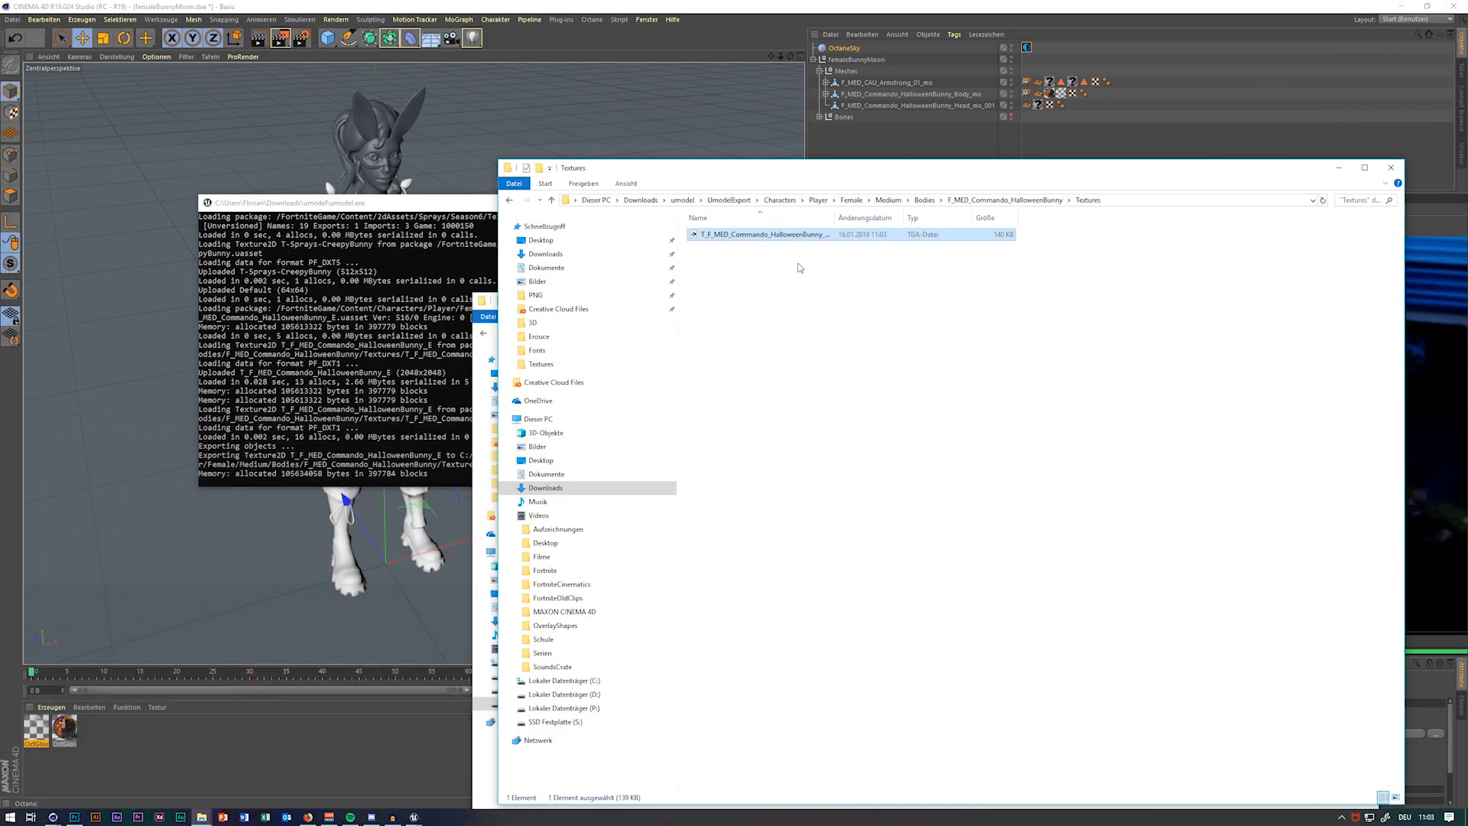
Copy the exported T_F_MED_Commando_HalloweenBunny_E.tga into the femaleBunnyMoon Textures folder and select that folder's path
left_click(1339, 167)
left_click(1063, 636)
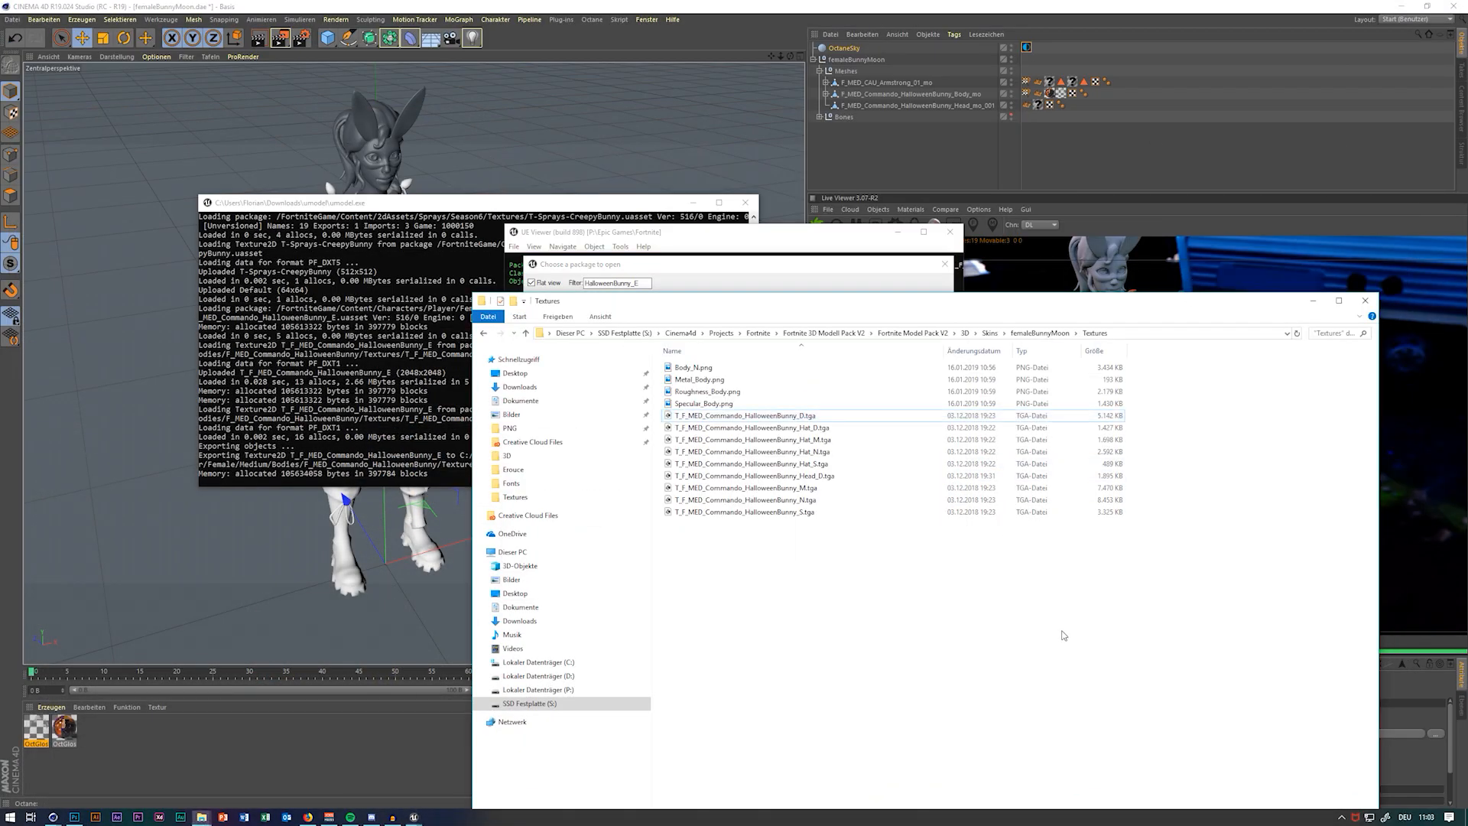
left_click(1134, 337)
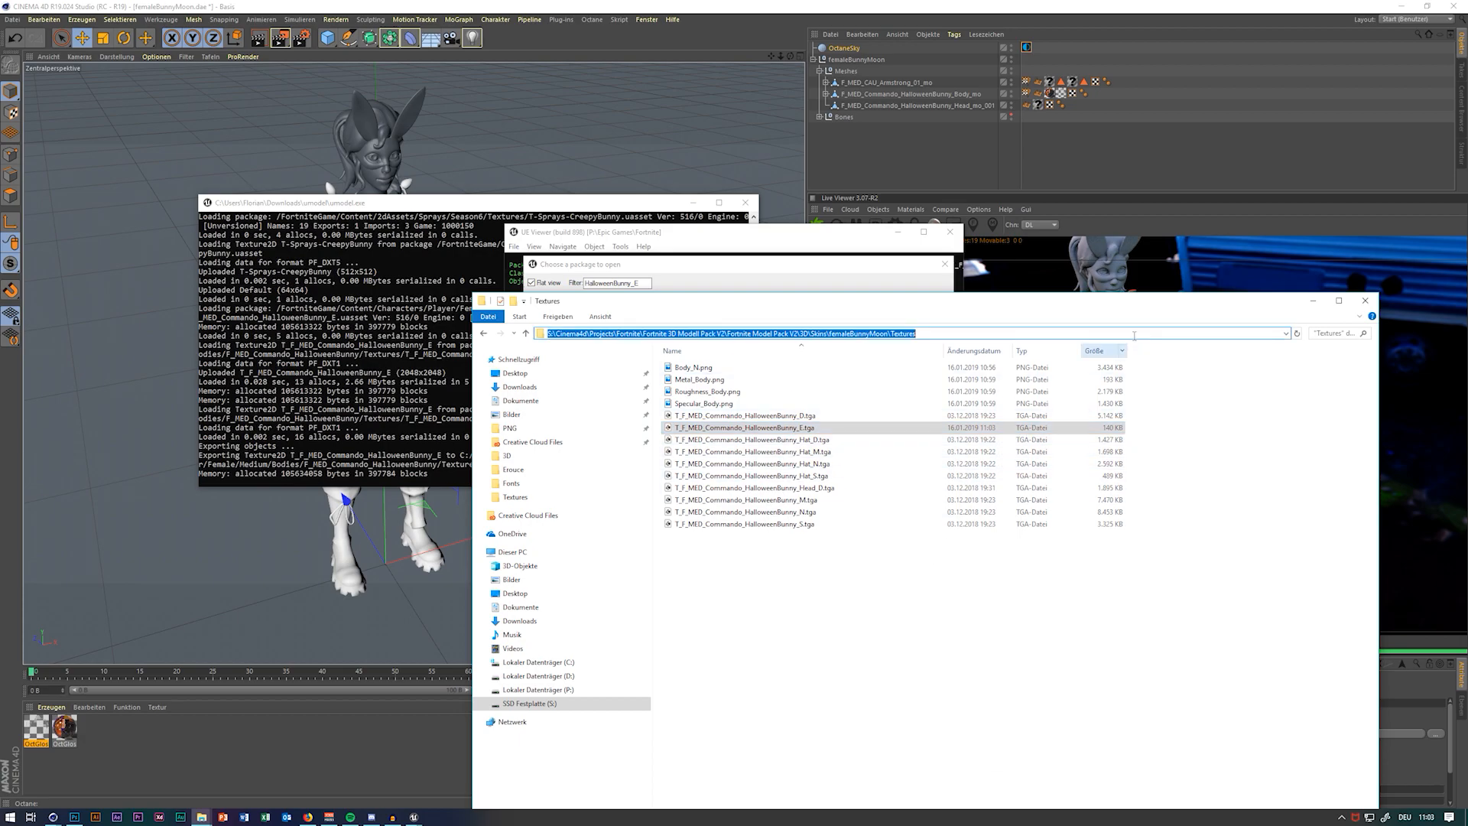
Return to Cinema 4D, create an Octane diffuse material and apply it to the HalloweenBunny body mesh
left_click(296, 718)
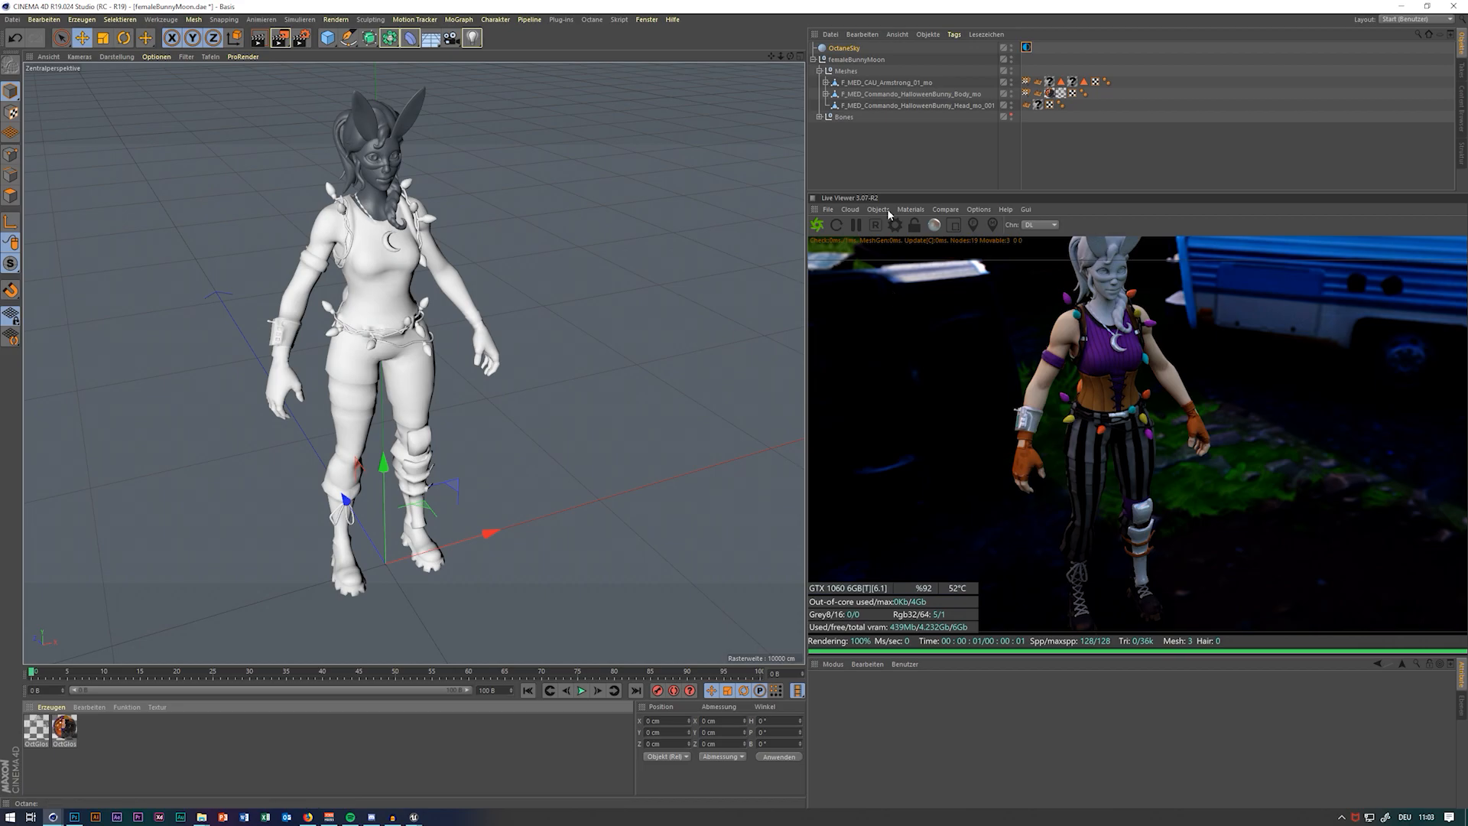
left_click(910, 209)
left_click(937, 262)
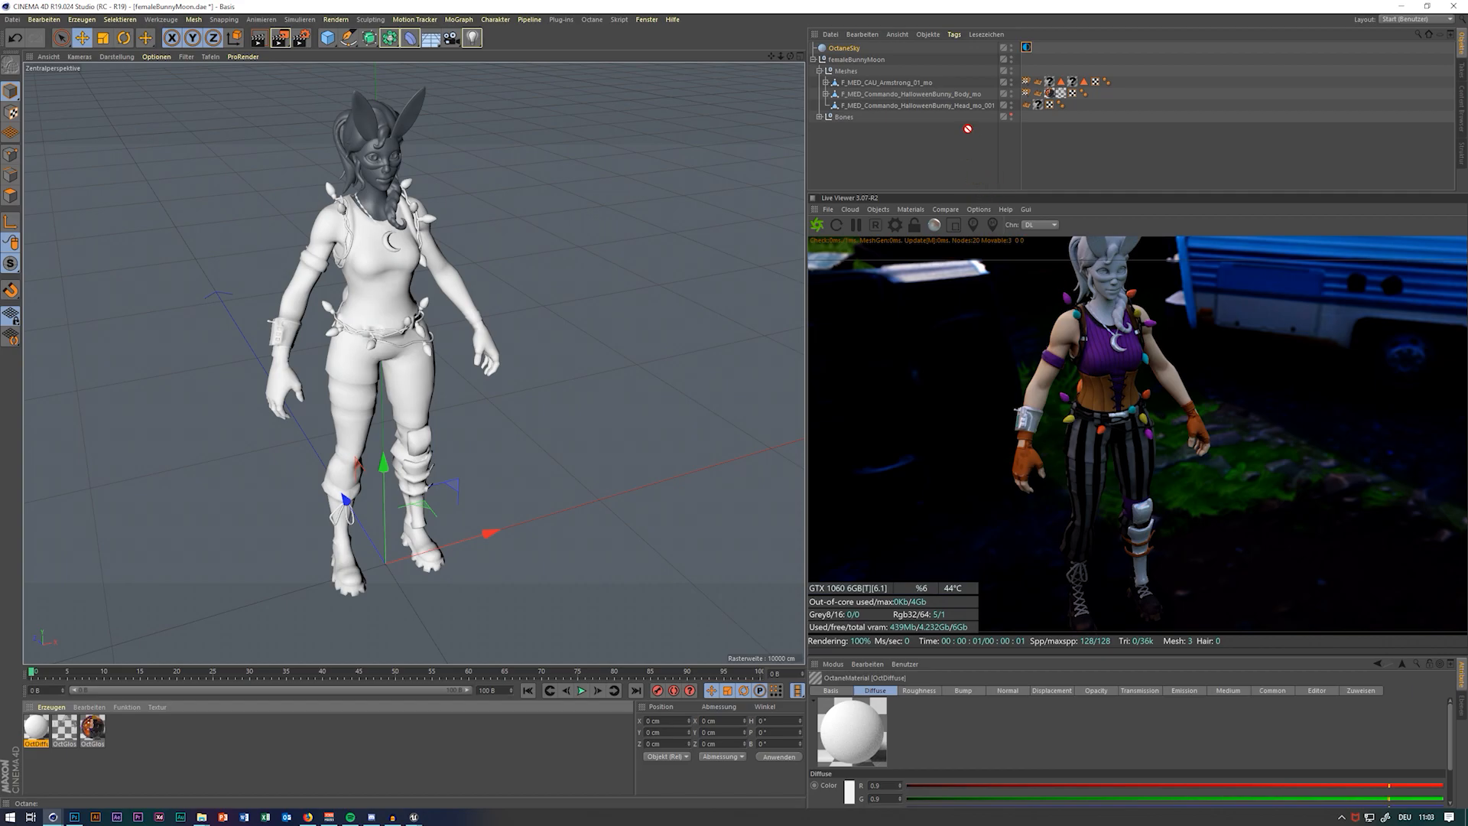
left_click_drag(965, 92, 967, 93)
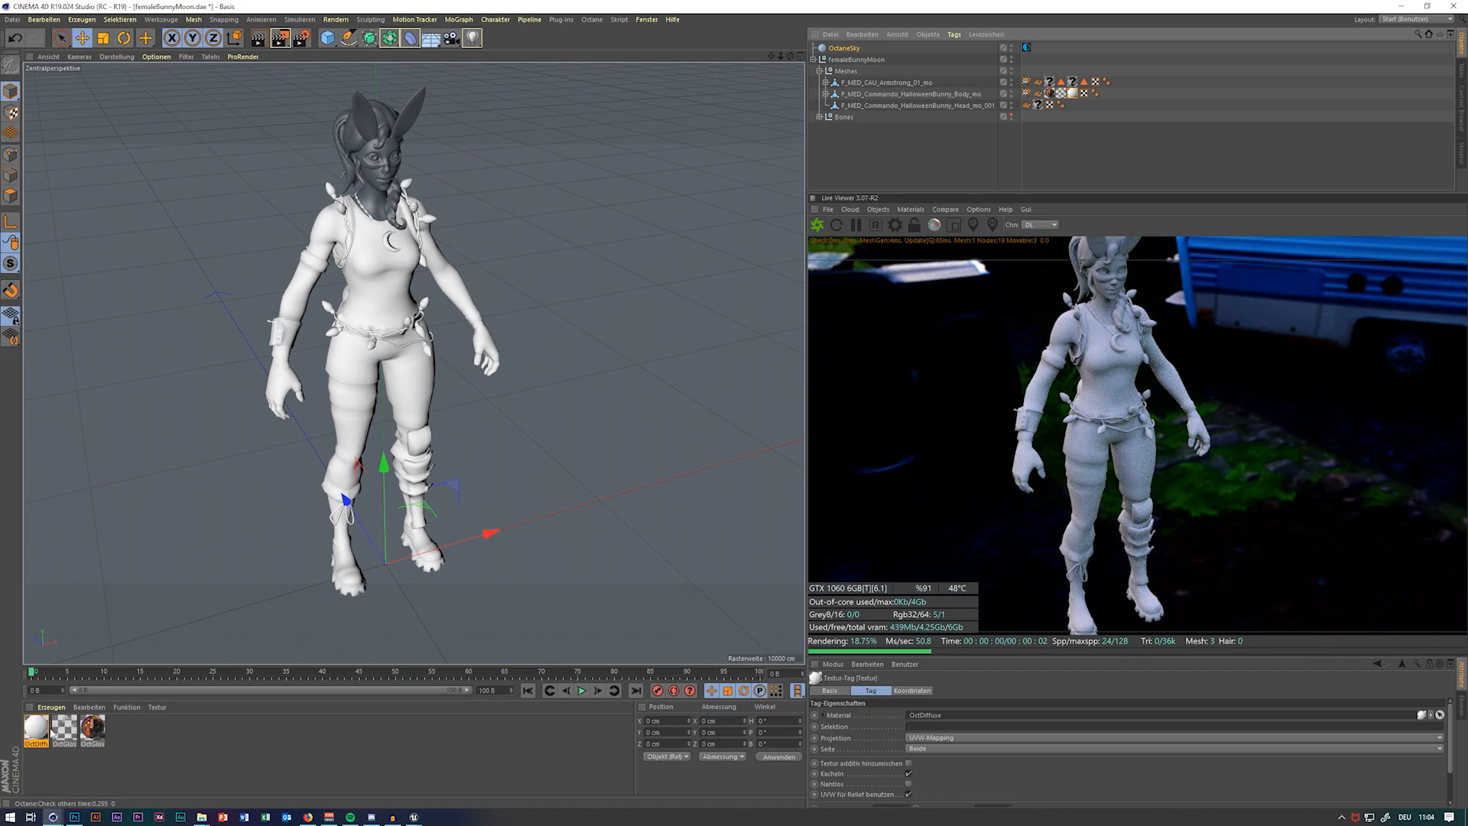
Open the diffuse material in the Octane Node Editor and add a Texture Emission node to its emission channel
double_click(1072, 93)
left_click(203, 214)
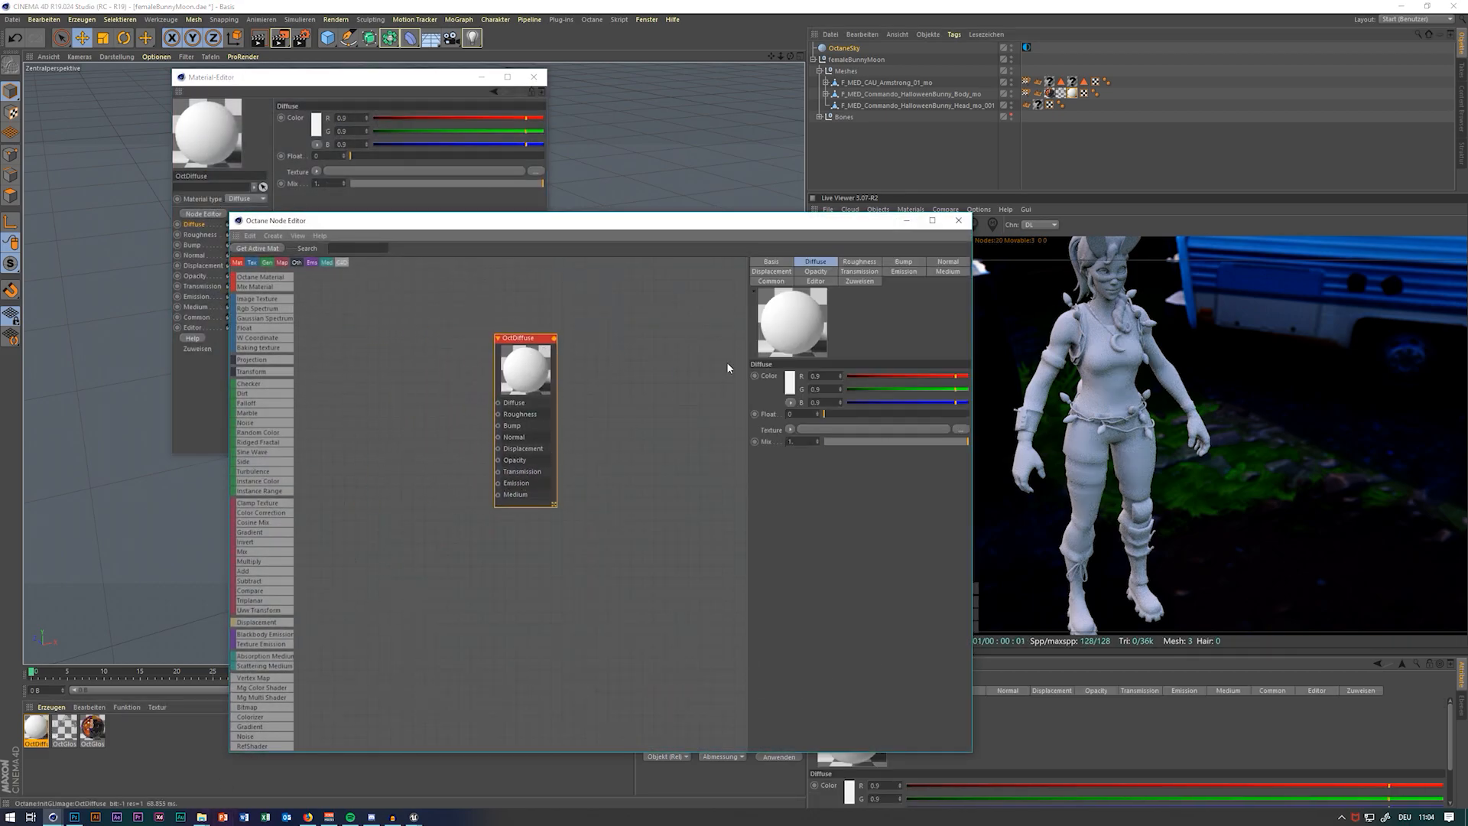
left_click(904, 272)
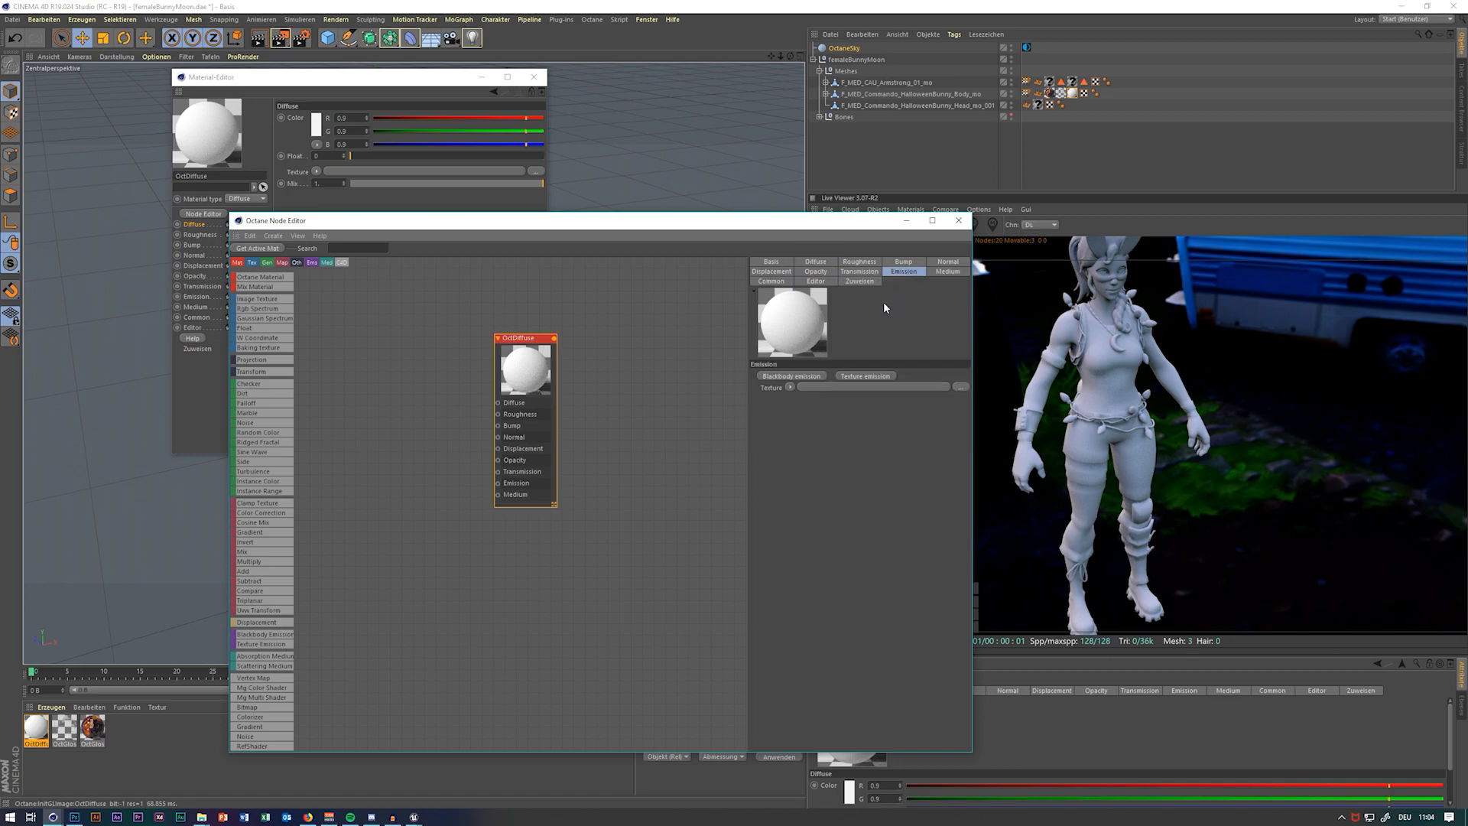
left_click(855, 375)
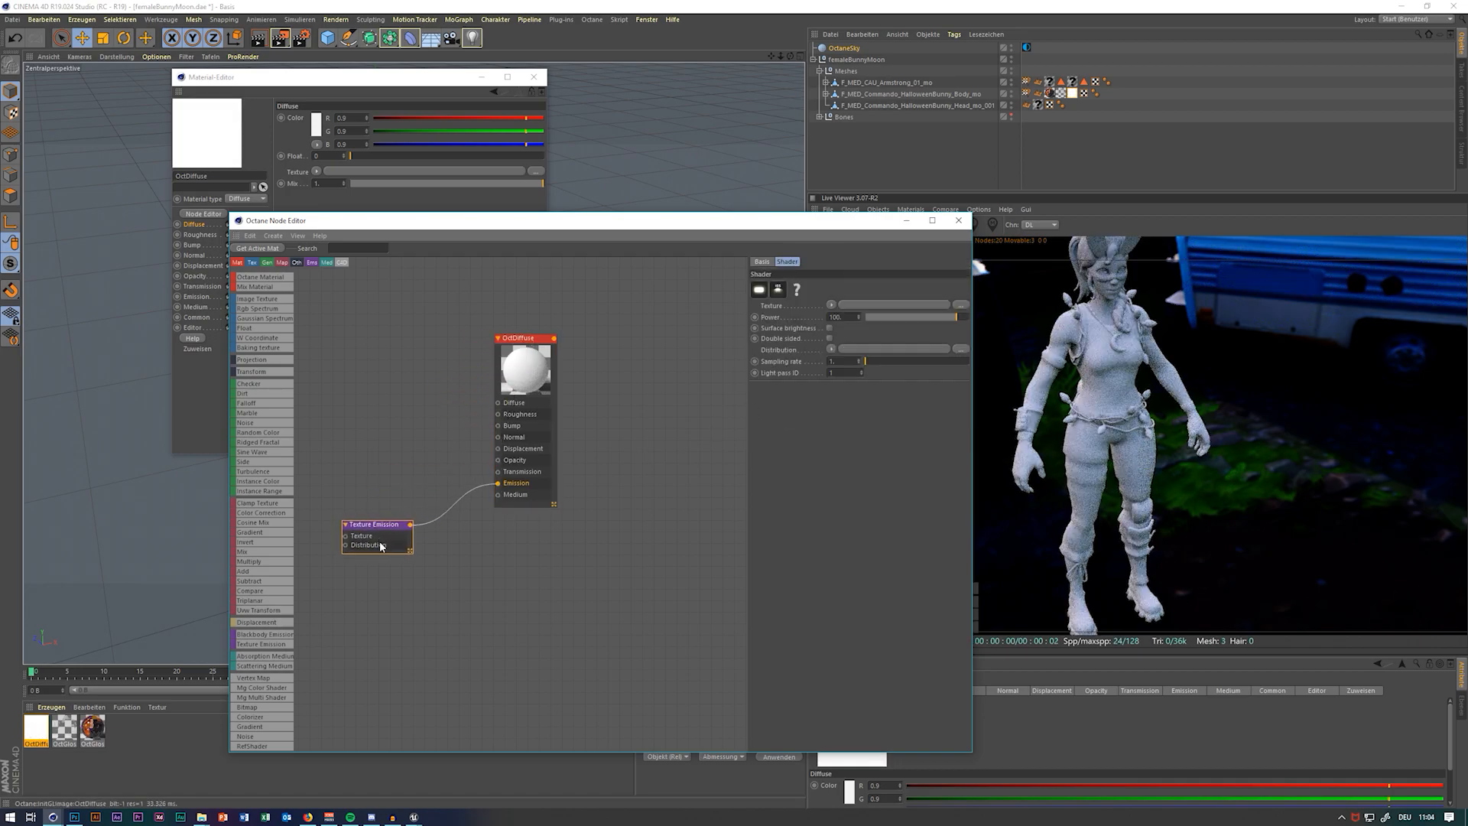
Load T_F_MED_Commando_HalloweenBunny_E.tga as an image texture, feed it into the Texture Emission node and Opacity, and enable surface brightness
mouse_move(203, 816)
left_click(248, 760)
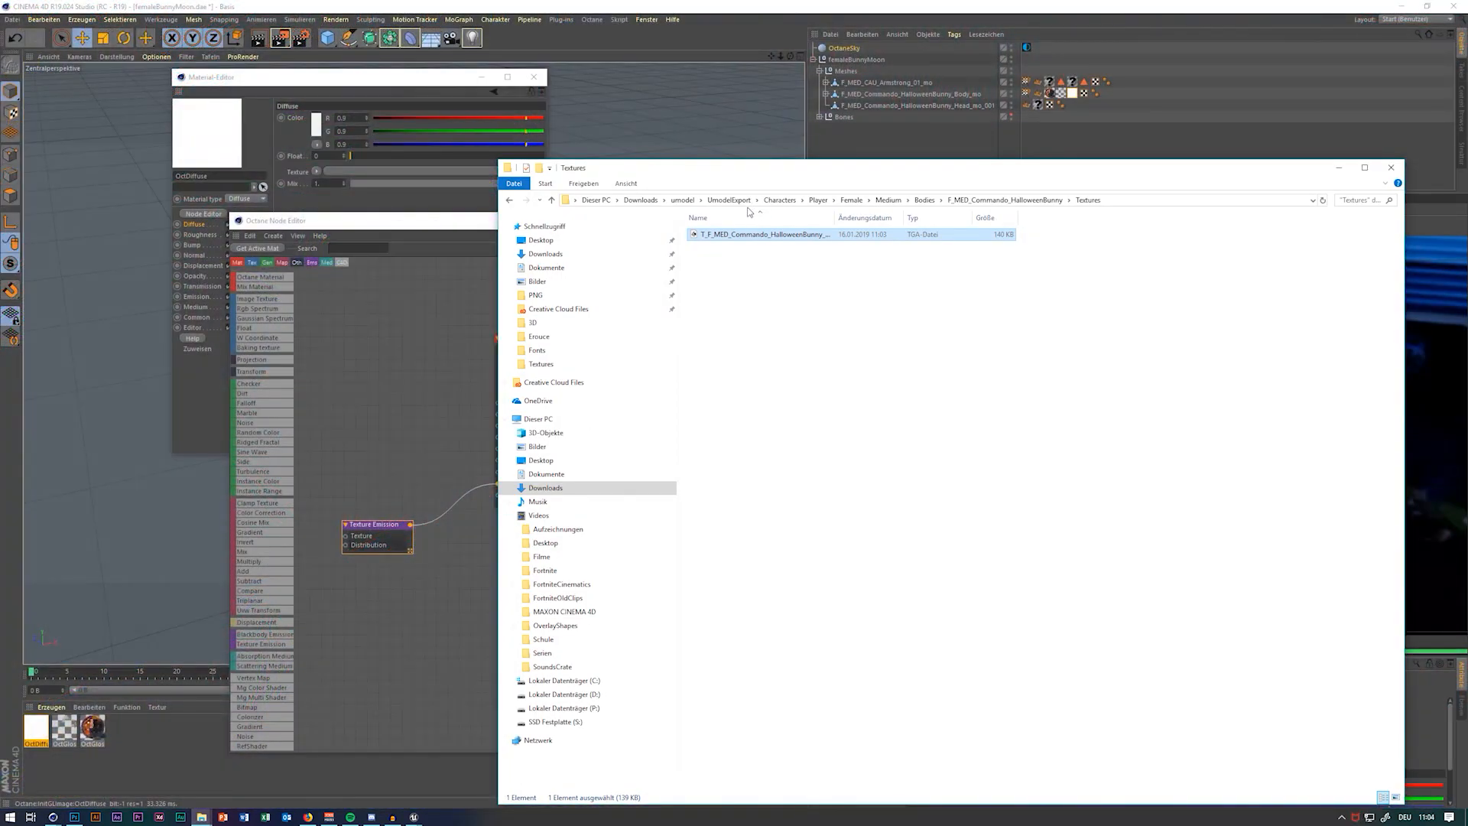
left_click(156, 765)
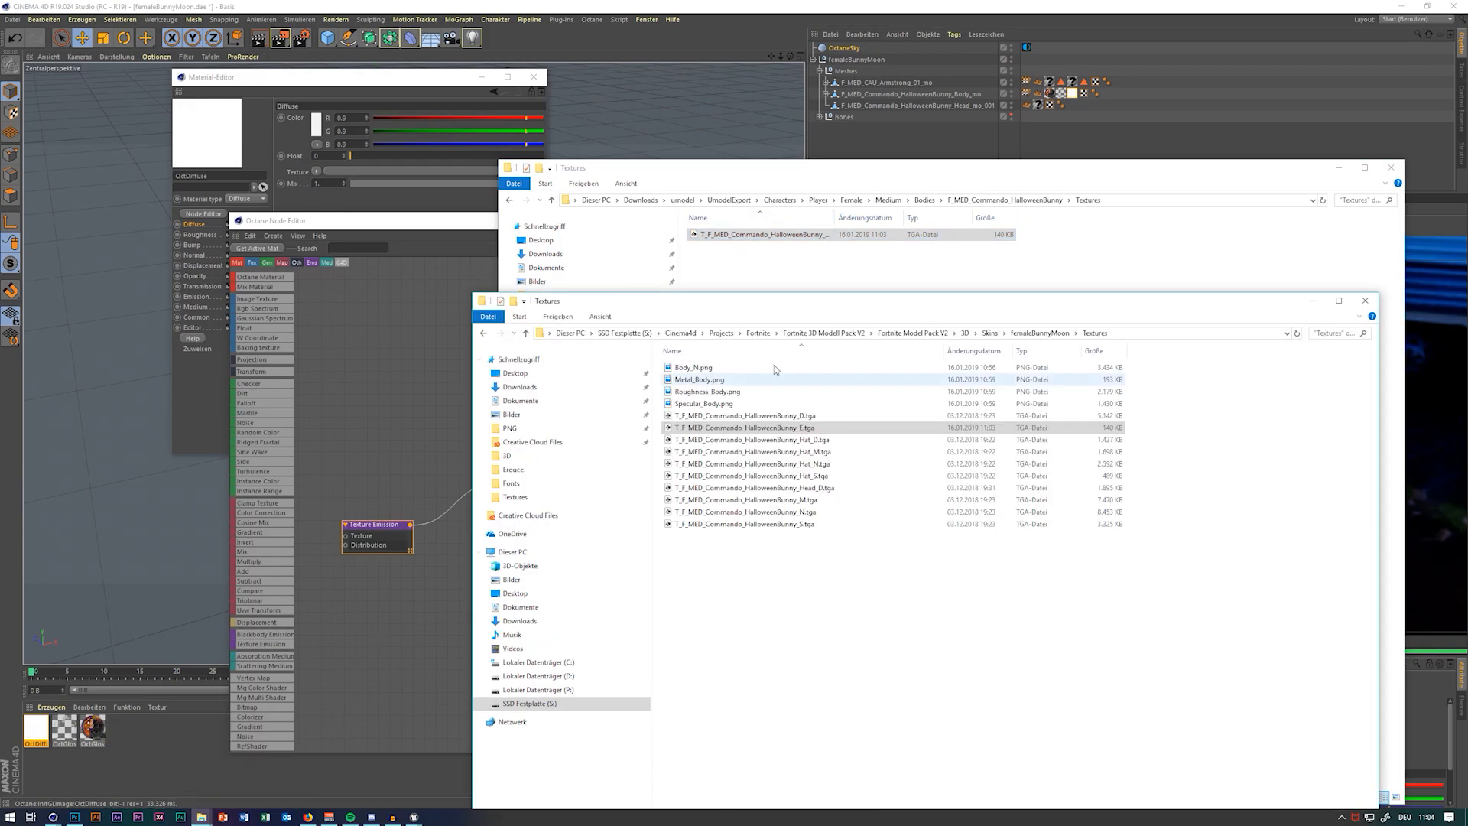
left_click_drag(812, 430, 340, 573)
left_click(377, 528)
left_click_drag(389, 525, 498, 460)
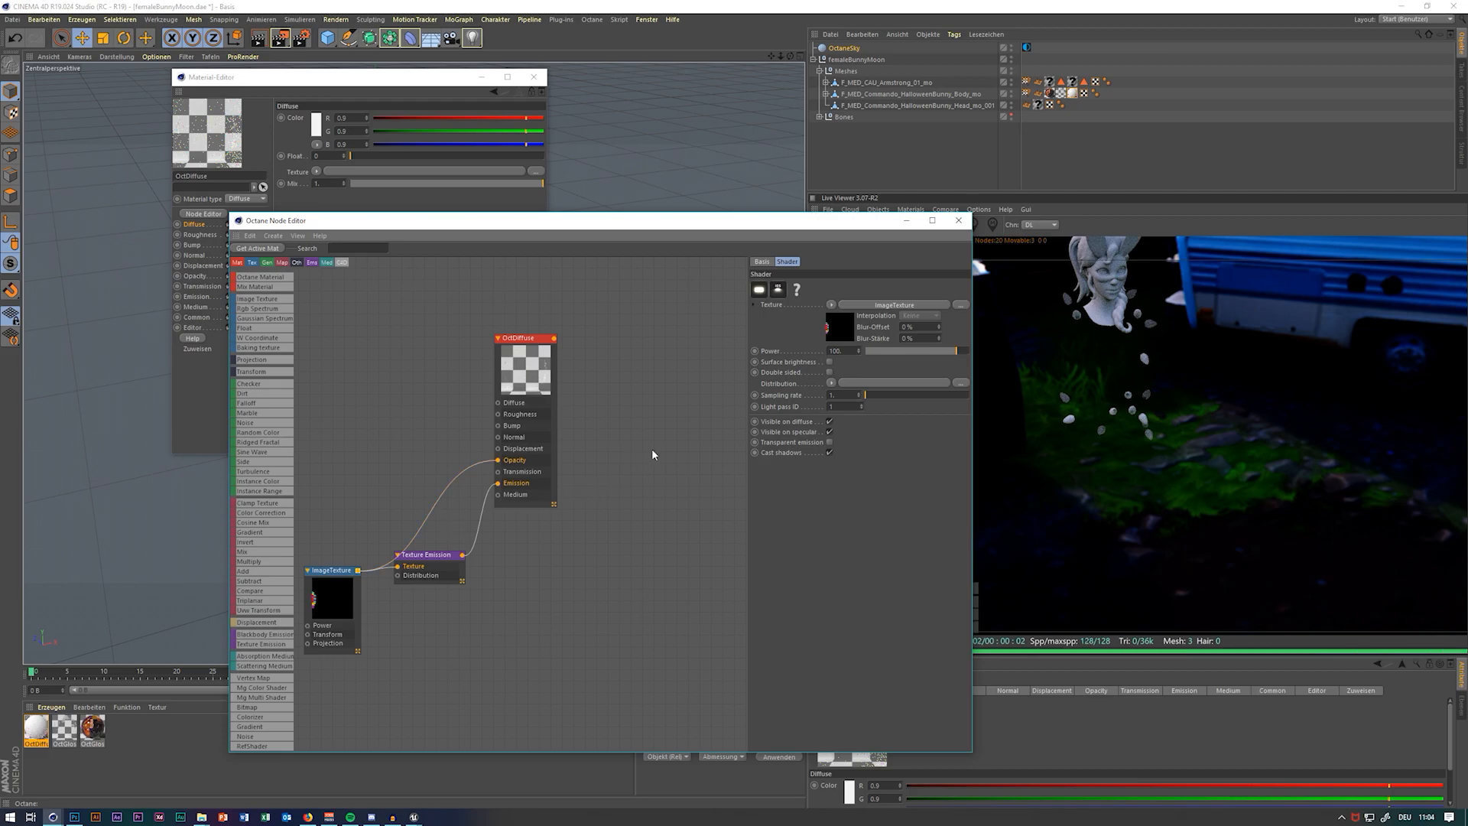
left_click(830, 362)
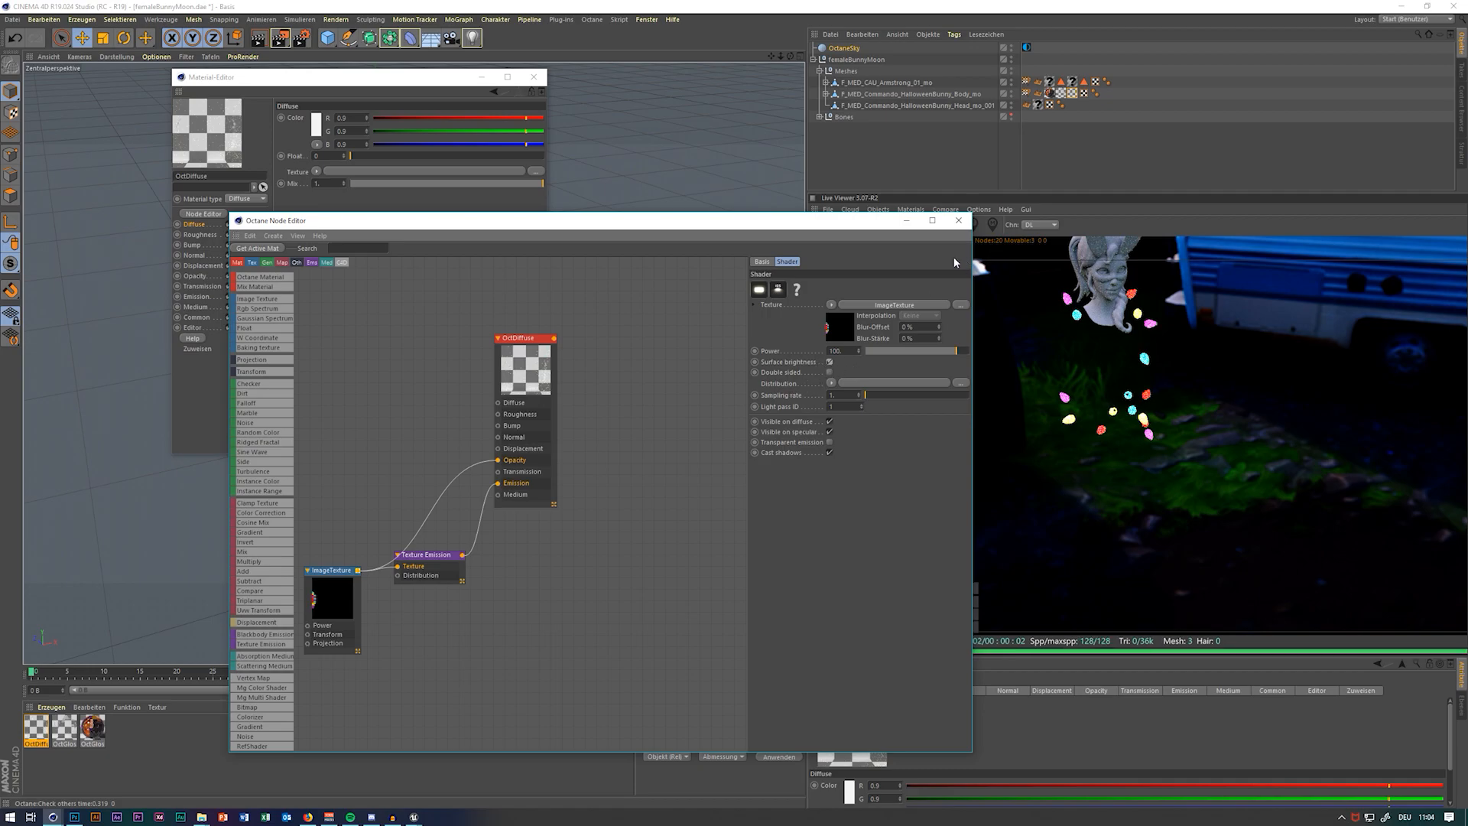
left_click(534, 77)
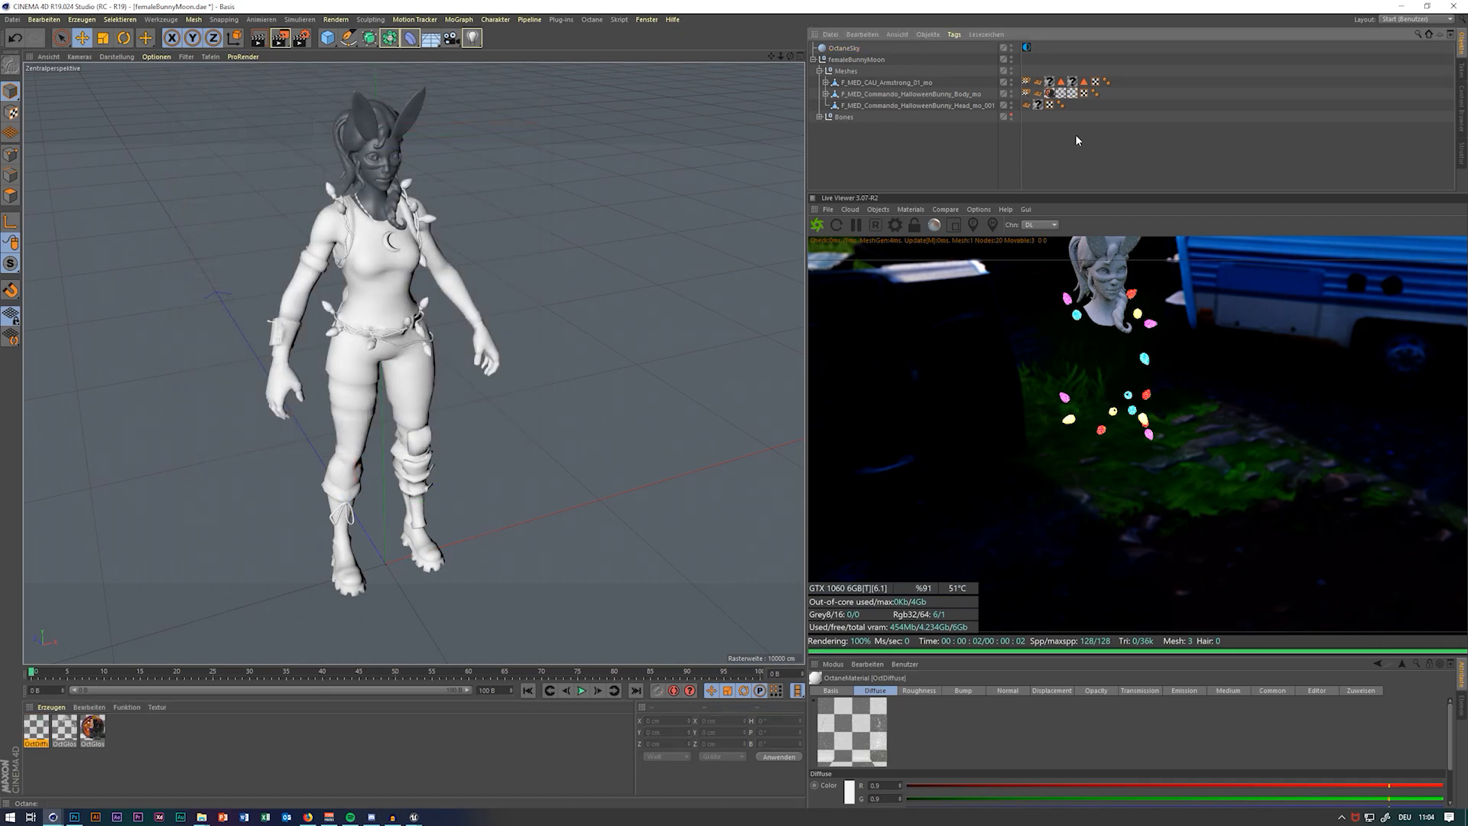
Reorder the material tags on the HalloweenBunny body mesh so the emission material overlays the glossy body material
left_click(1070, 94)
left_click_drag(1047, 98, 1078, 97)
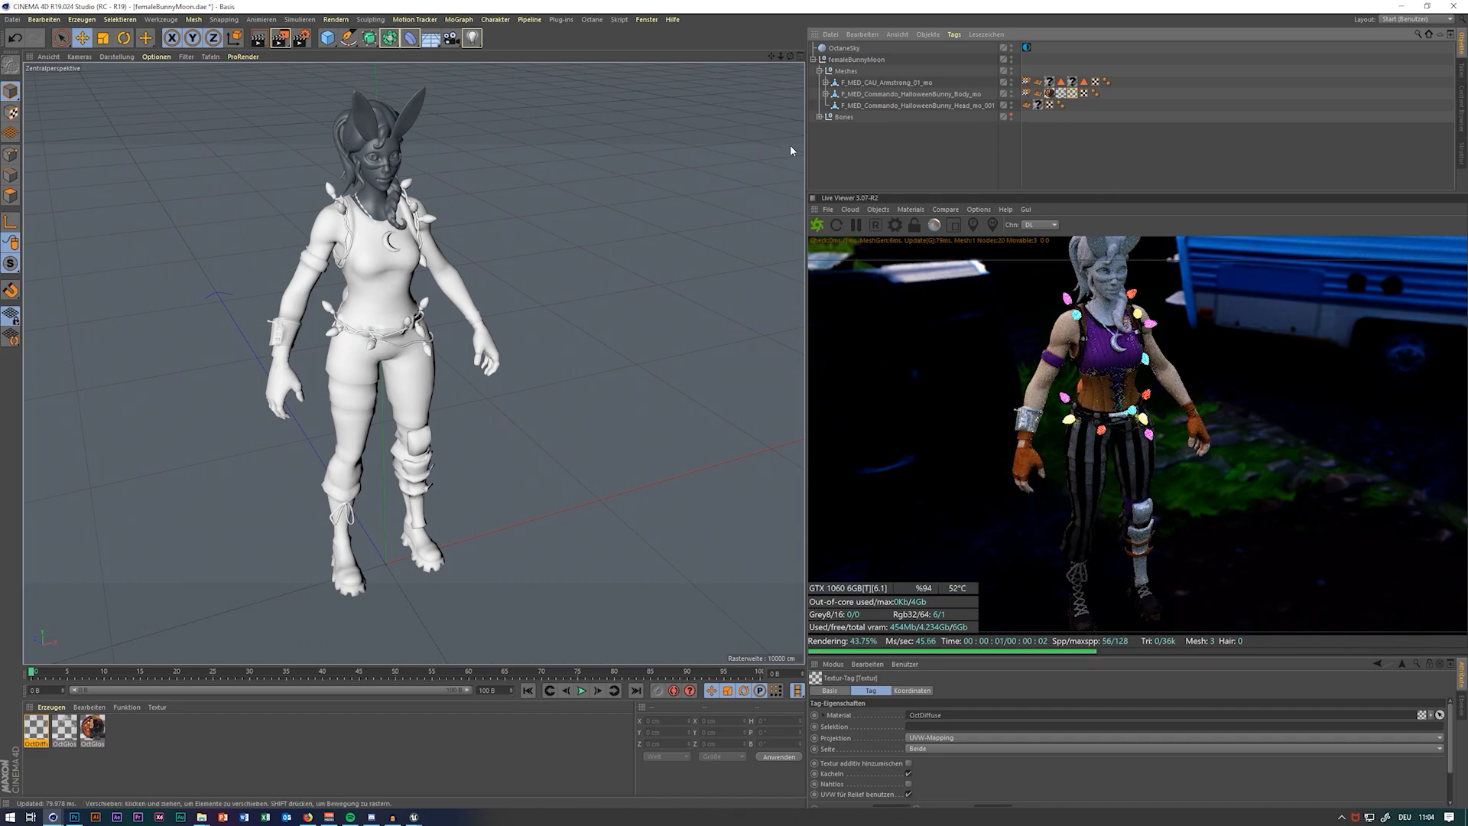
Reopen the emission material in the Octane Node Editor and set the Texture Emission power to 20
left_click_drag(763, 88, 611, 264, "alt")
double_click(36, 728)
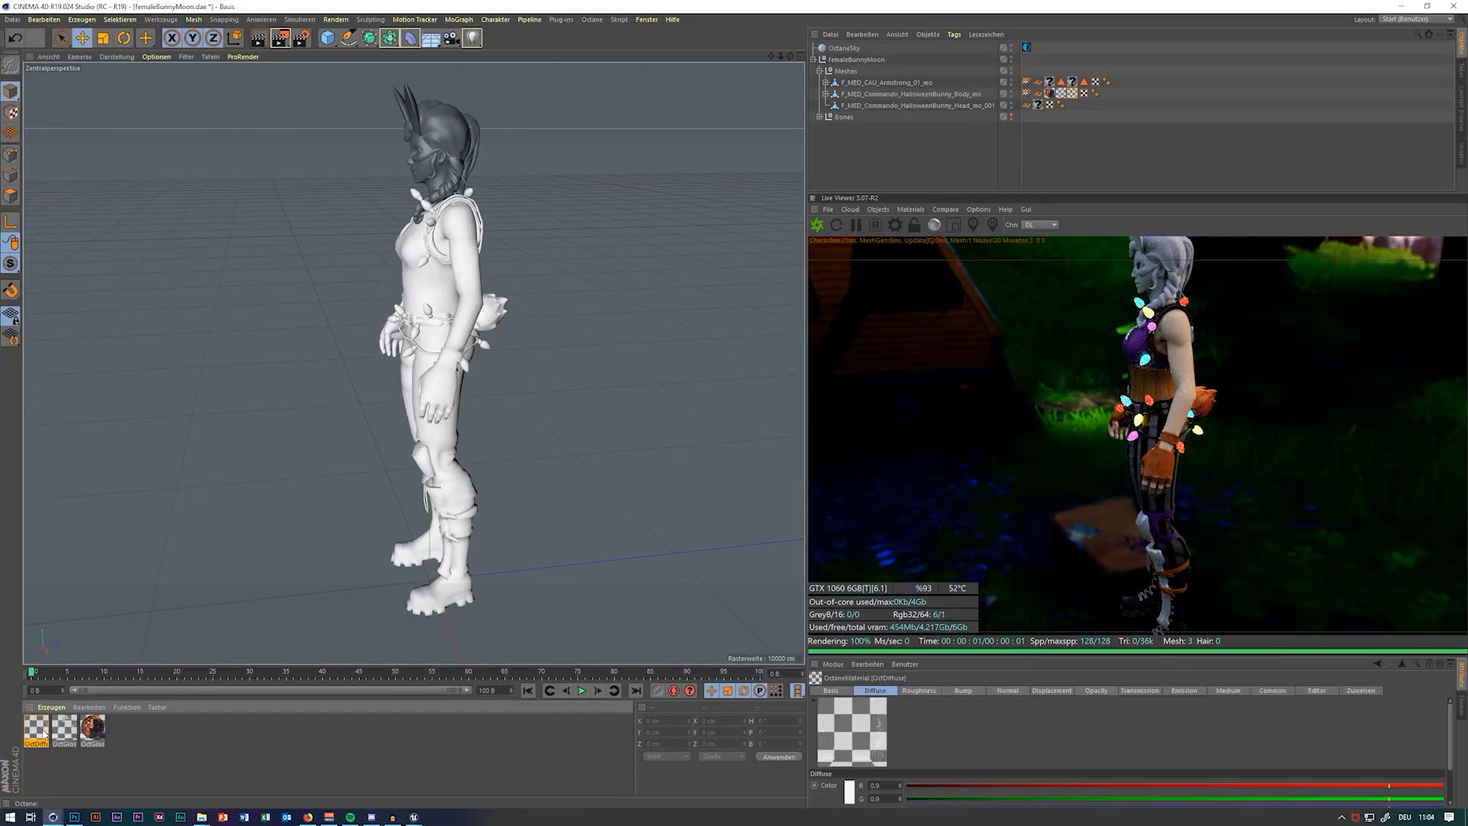
left_click(196, 297)
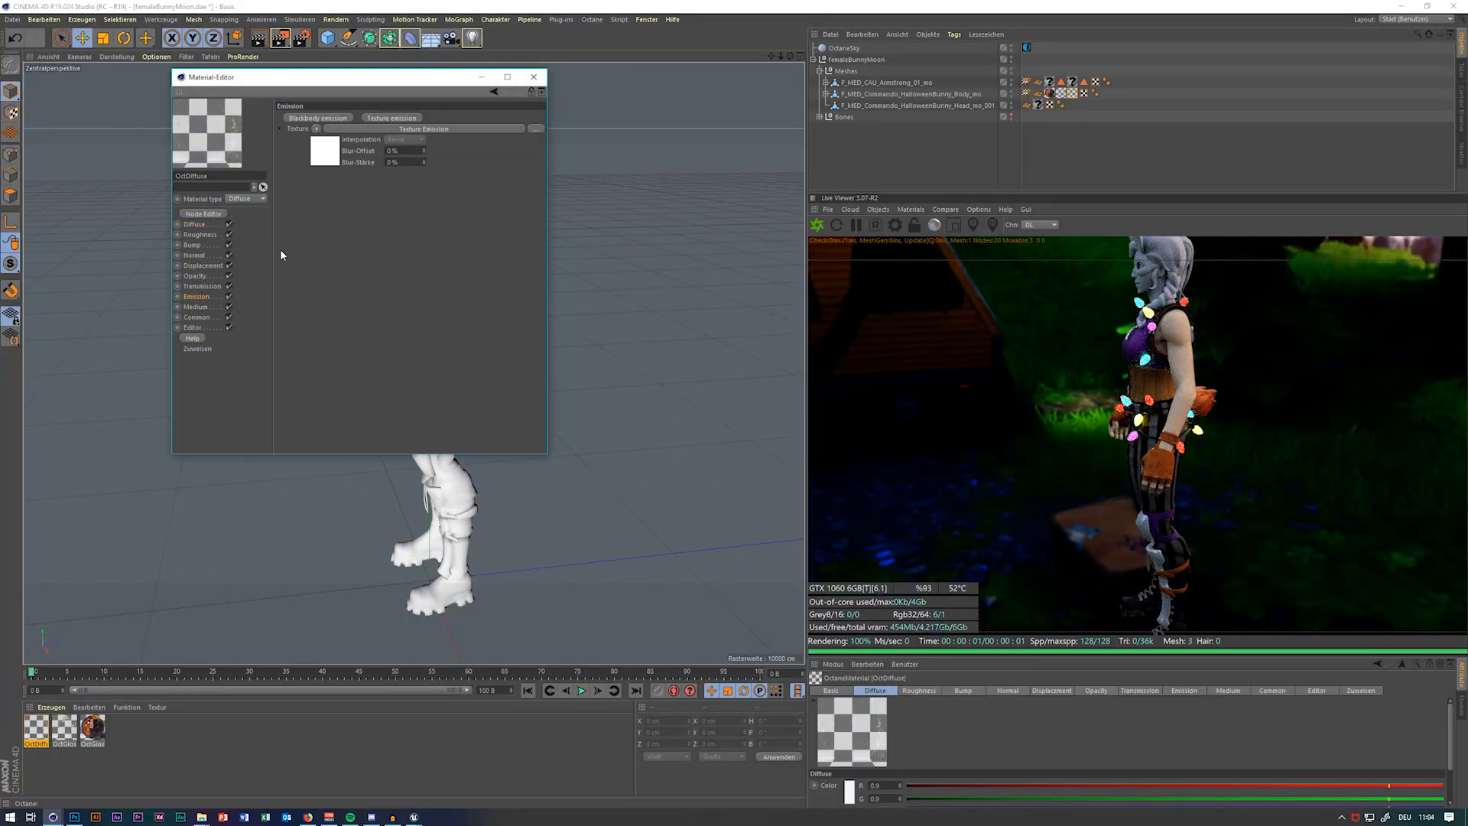
left_click(202, 213)
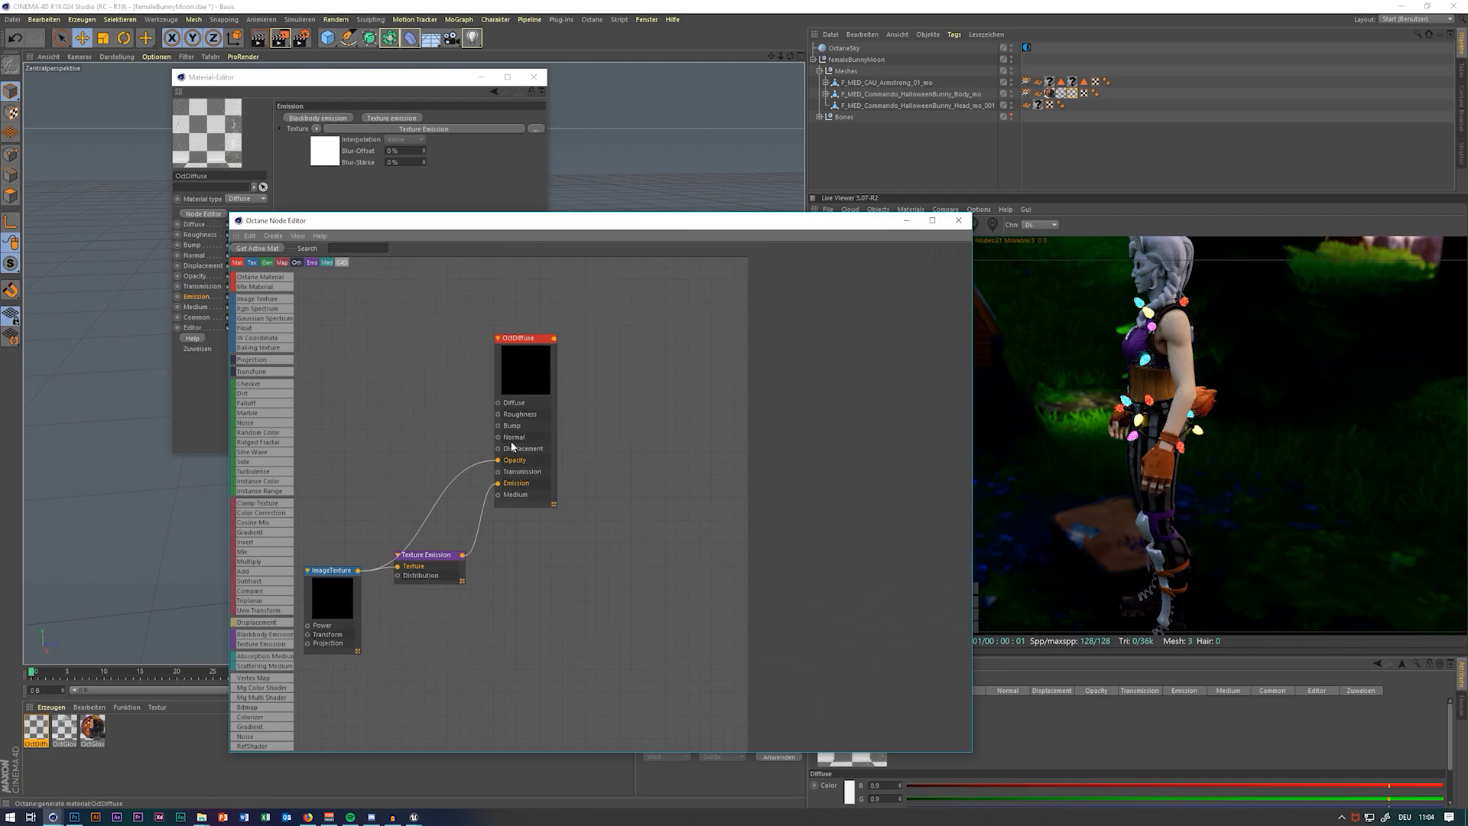
left_click(887, 271)
left_click(426, 555)
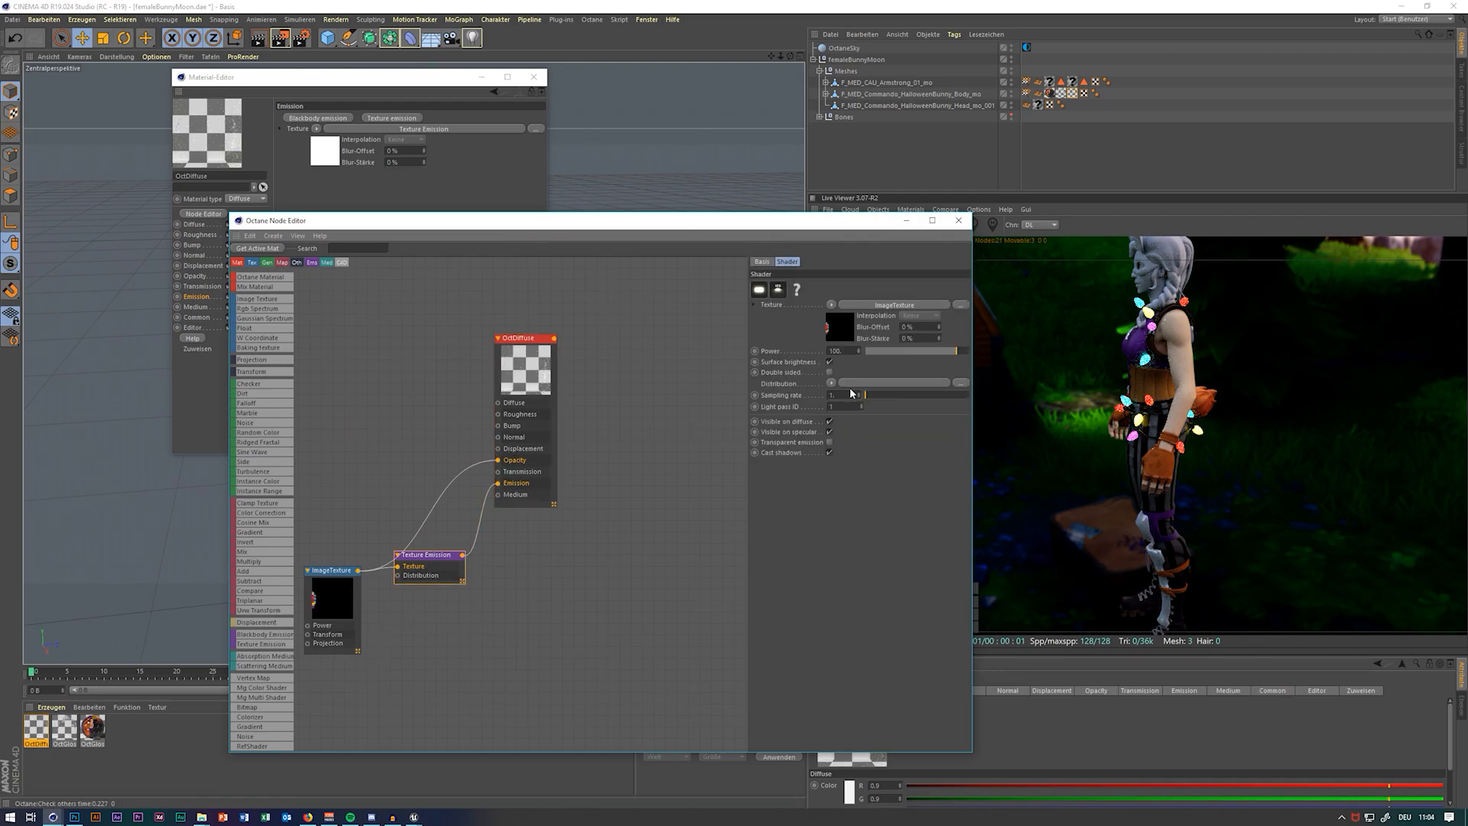
type("20")
key("Return")
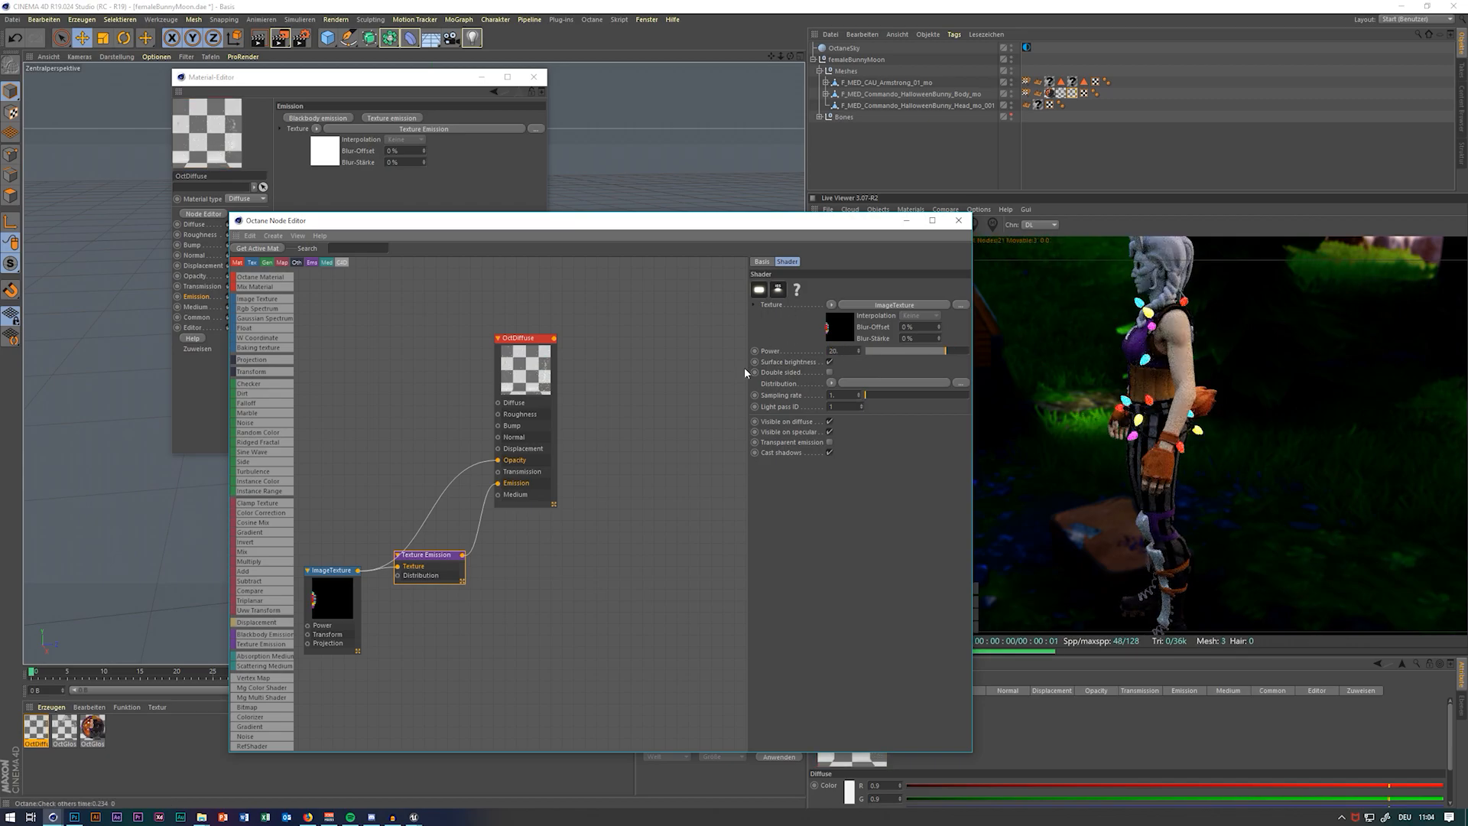
left_click(958, 220)
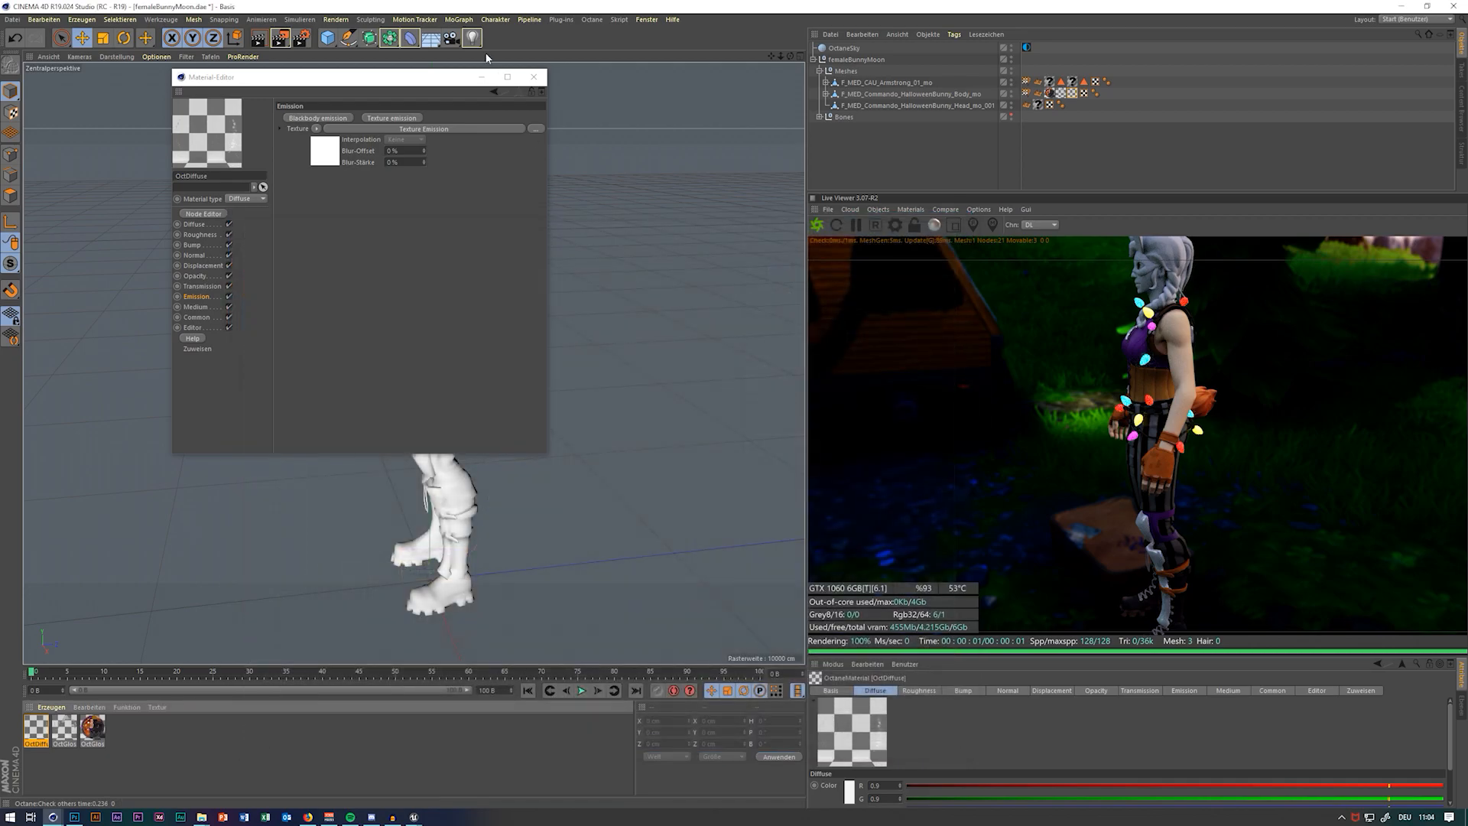
left_click(533, 77)
Create a new Octane diffuse material for the face and open it in the Octane Node Editor
left_click_drag(414, 361, 474, 413, "alt")
left_click(814, 60)
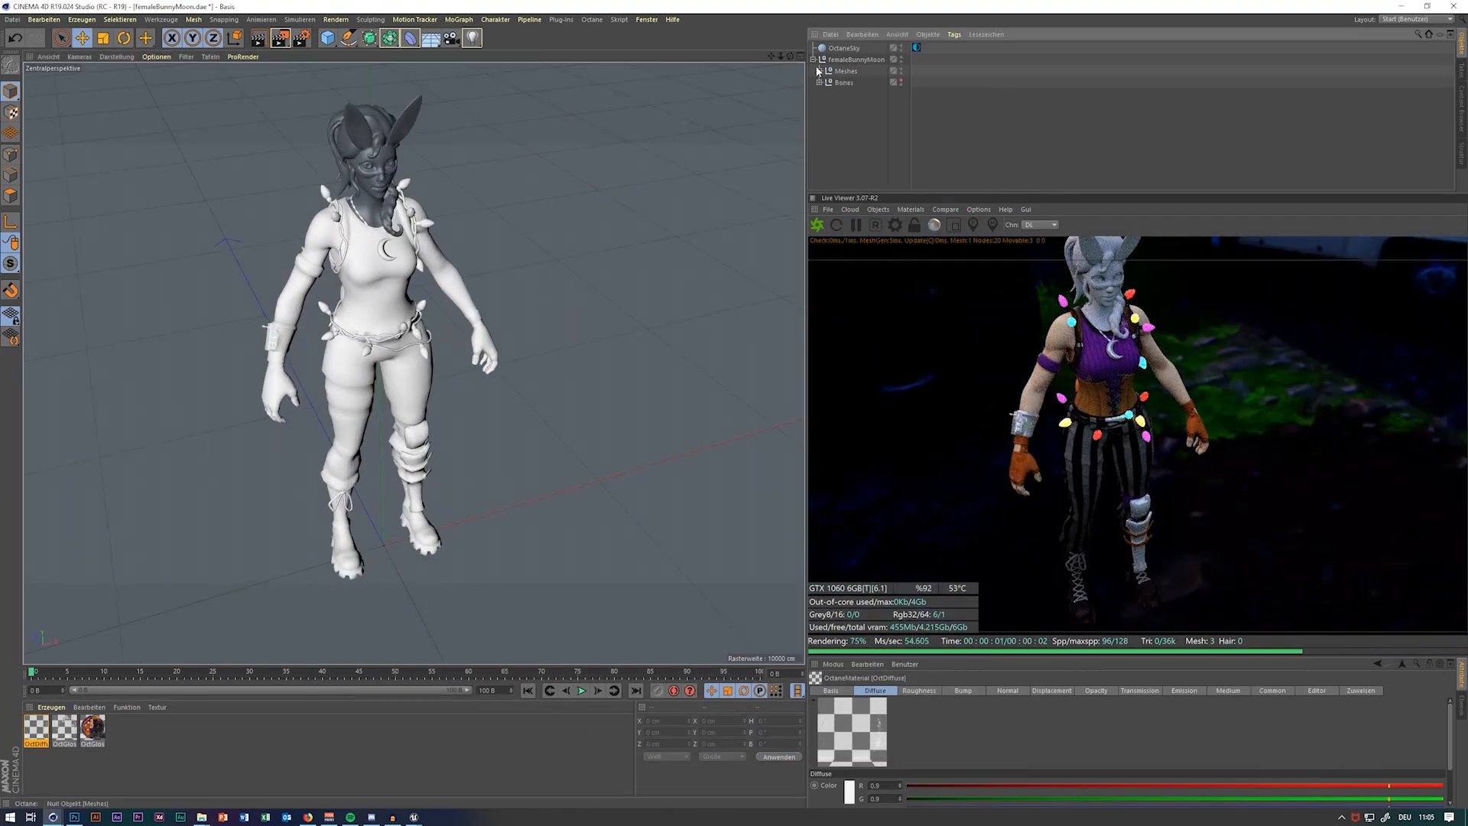
left_click(911, 209)
left_click(945, 261)
double_click(36, 728)
left_click(203, 214)
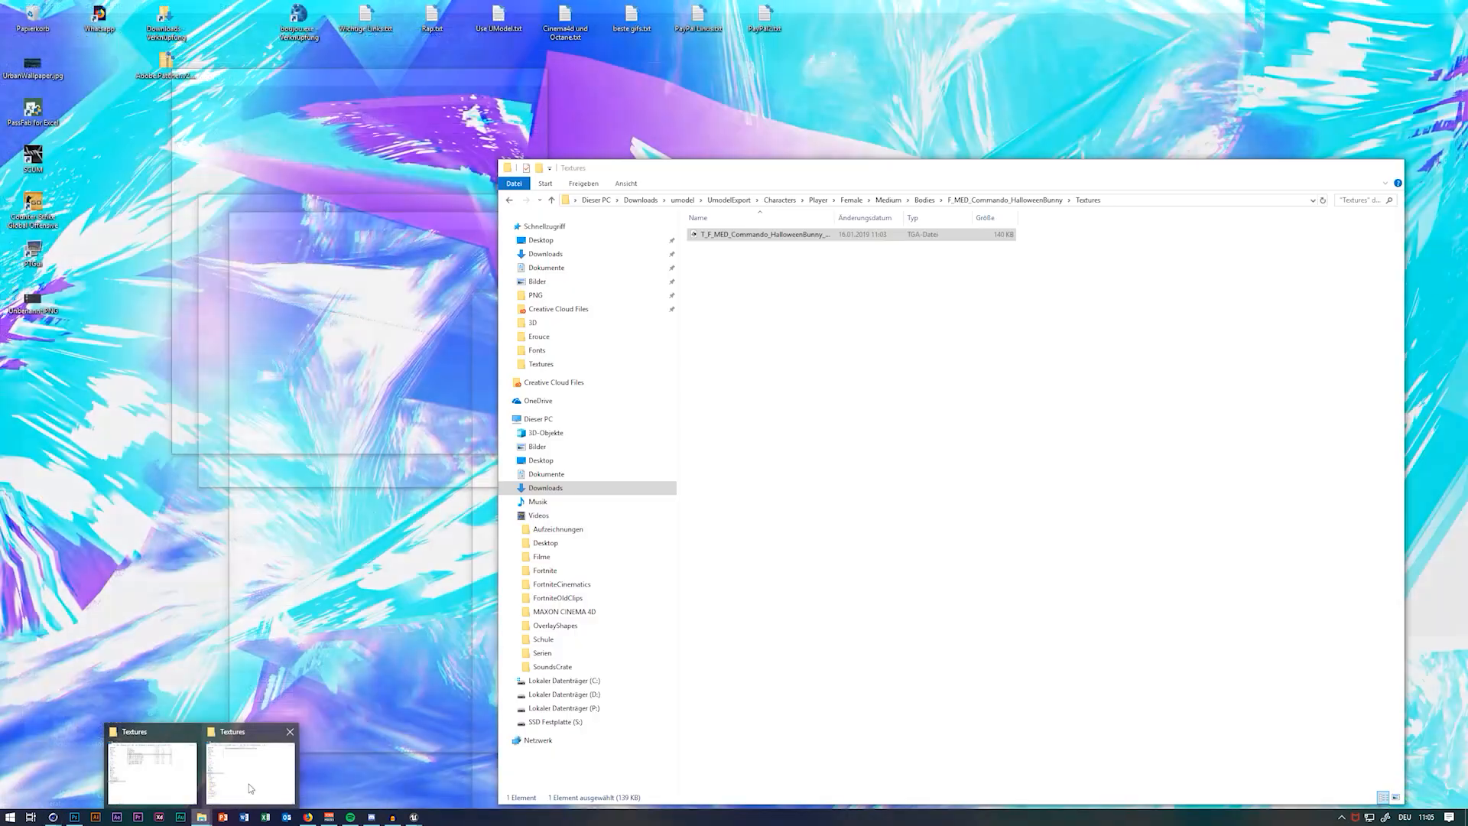
Load T_F_MED_Commando_HalloweenBunny_Head_D.tga from the femaleBunnyMoon Textures folder and connect it to the new material's Diffuse channel
left_click(249, 783)
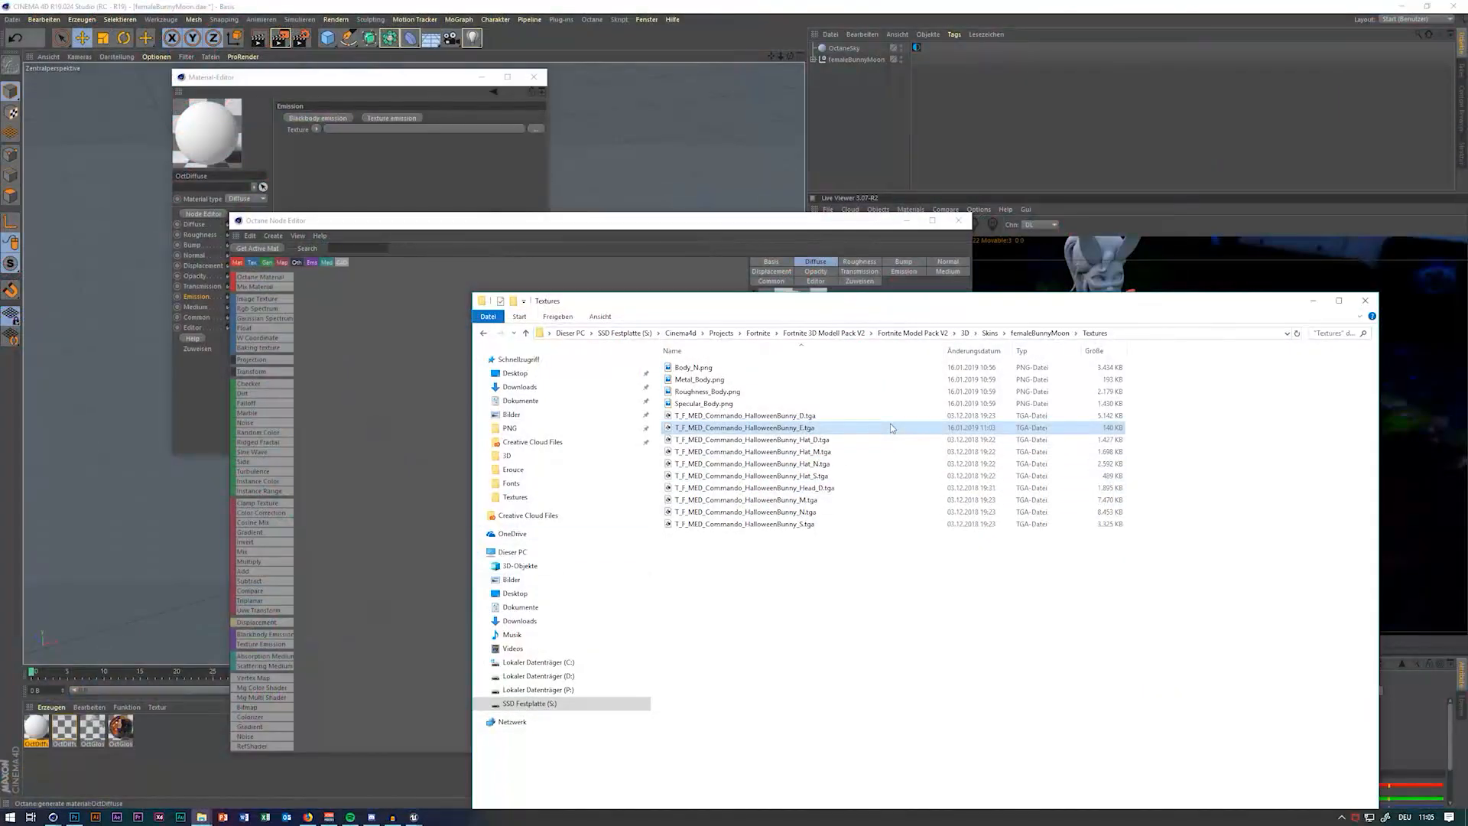
left_click(827, 487)
left_click_drag(827, 487, 417, 434)
left_click_drag(598, 438, 593, 429)
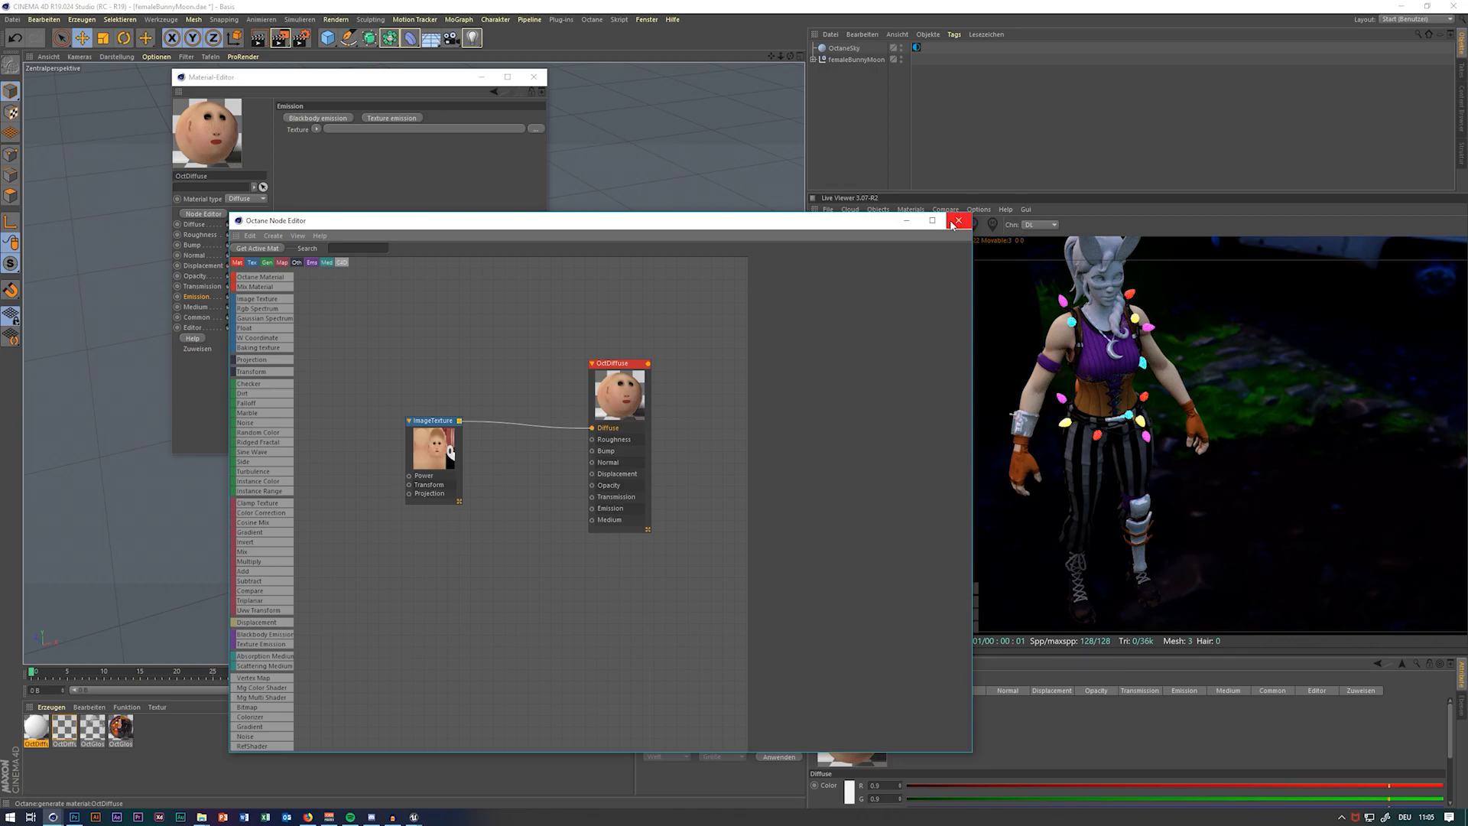
left_click(958, 221)
left_click(533, 76)
Expand the femaleBunnyMoon hierarchy to its meshes and select the HalloweenBunny head mesh
left_click(814, 59)
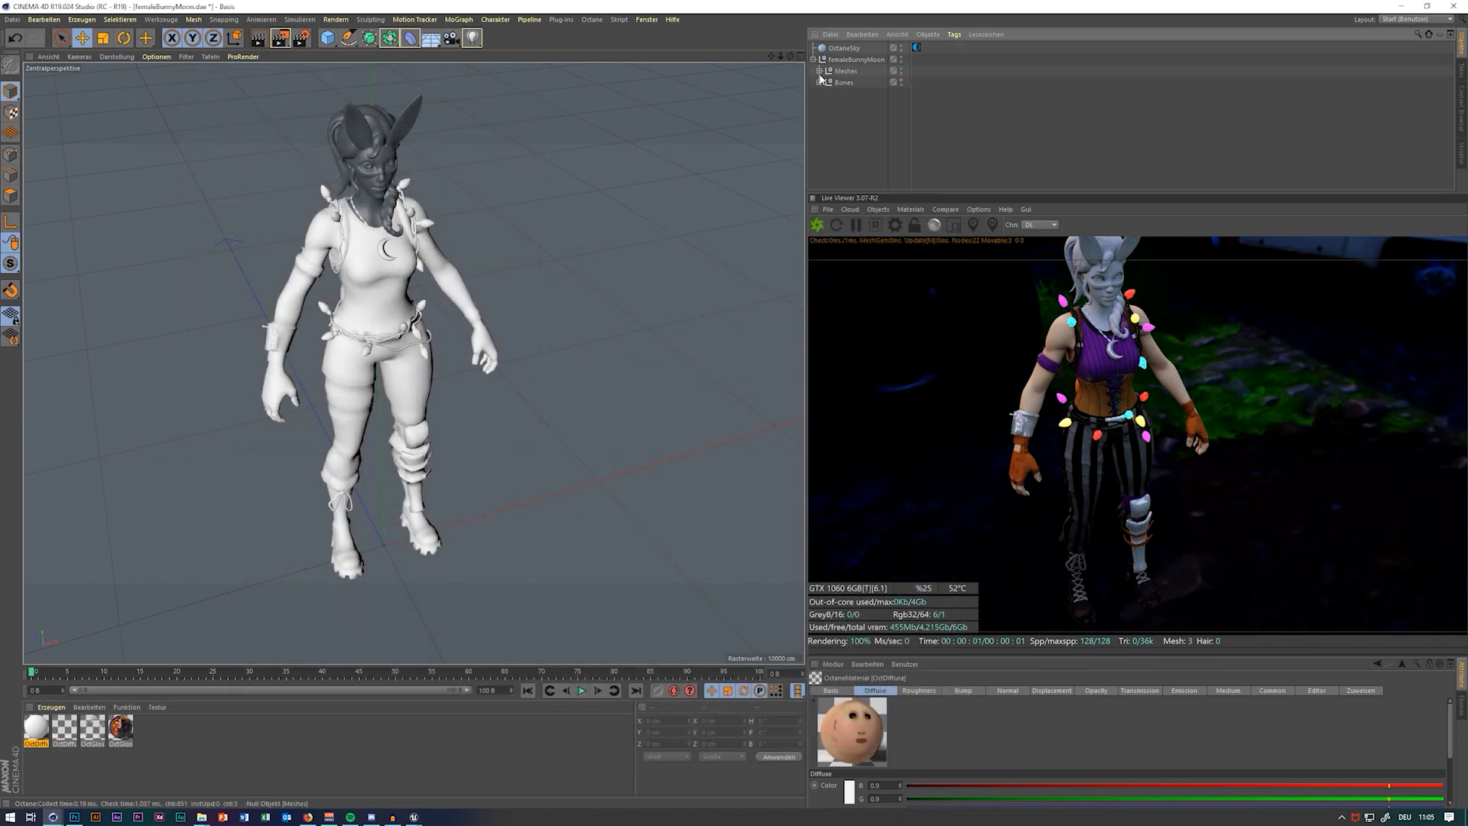
left_click(818, 71)
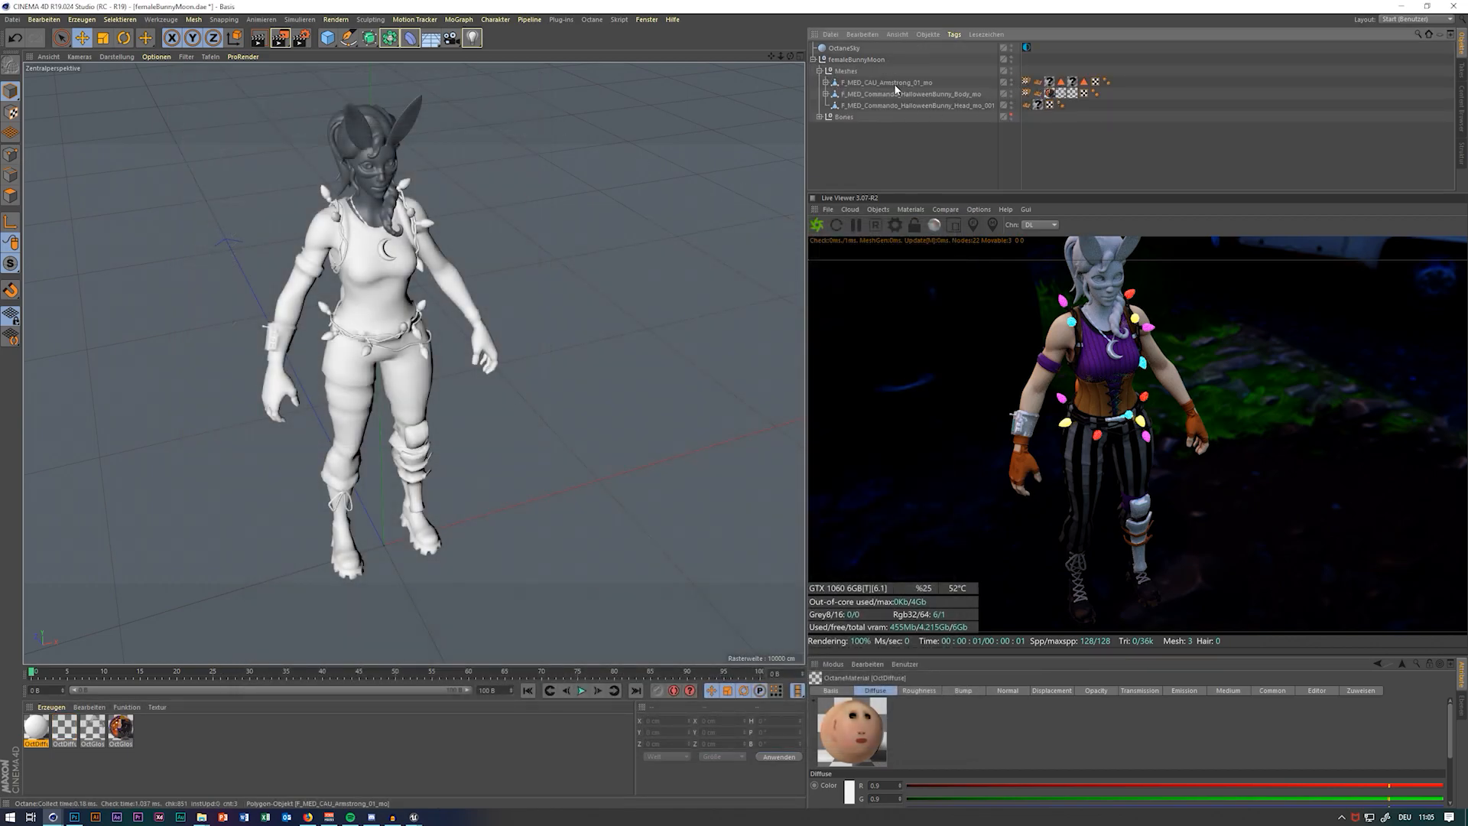
left_click(898, 105)
Try to replace the first material tag of F_MED_CAU_Armstrong_01_mo with the face material, and undo it
left_click_drag(36, 733, 162, 662)
left_click_drag(1049, 84, 1049, 83)
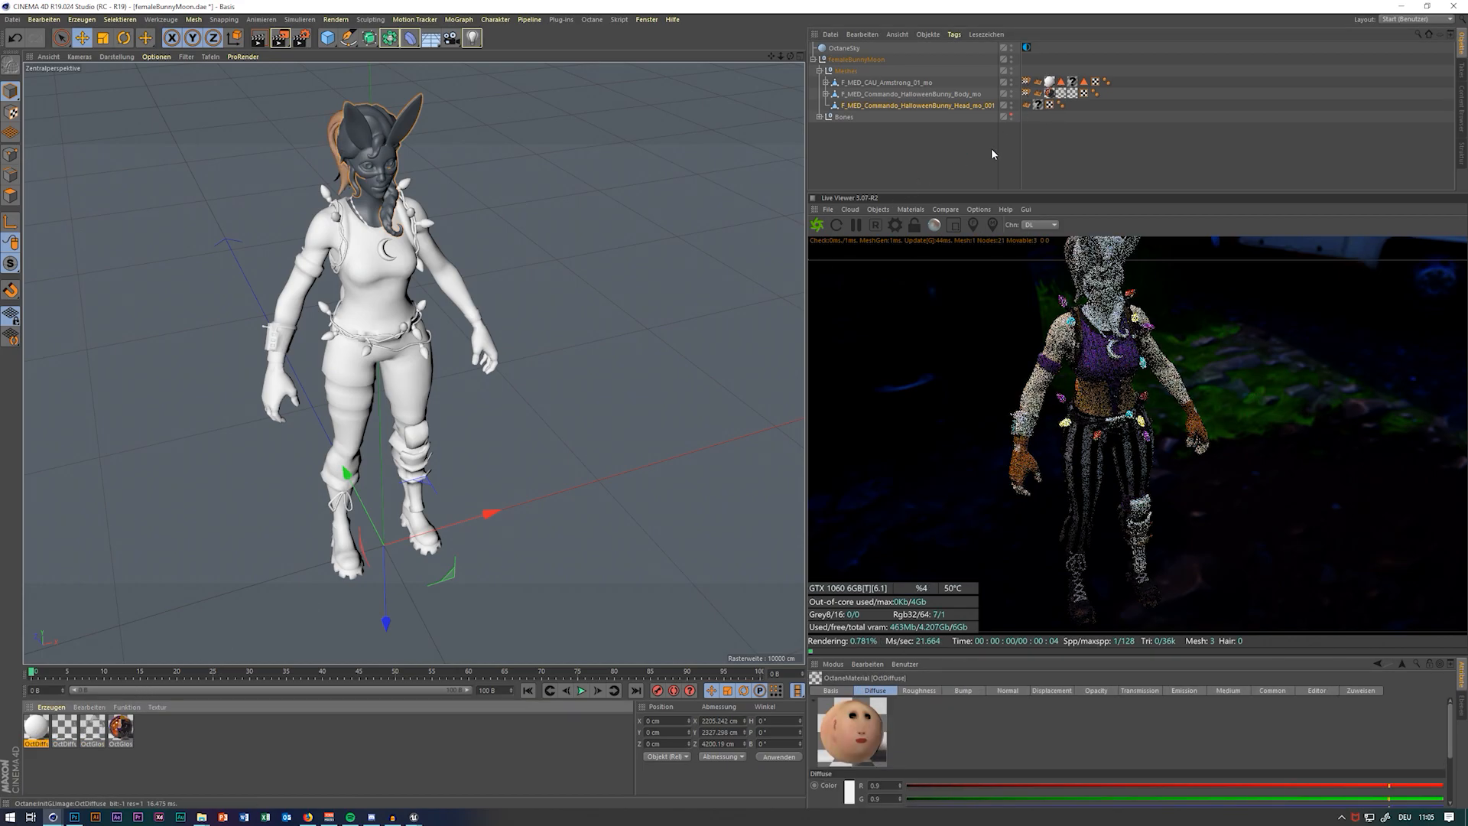
key("ctrl+z")
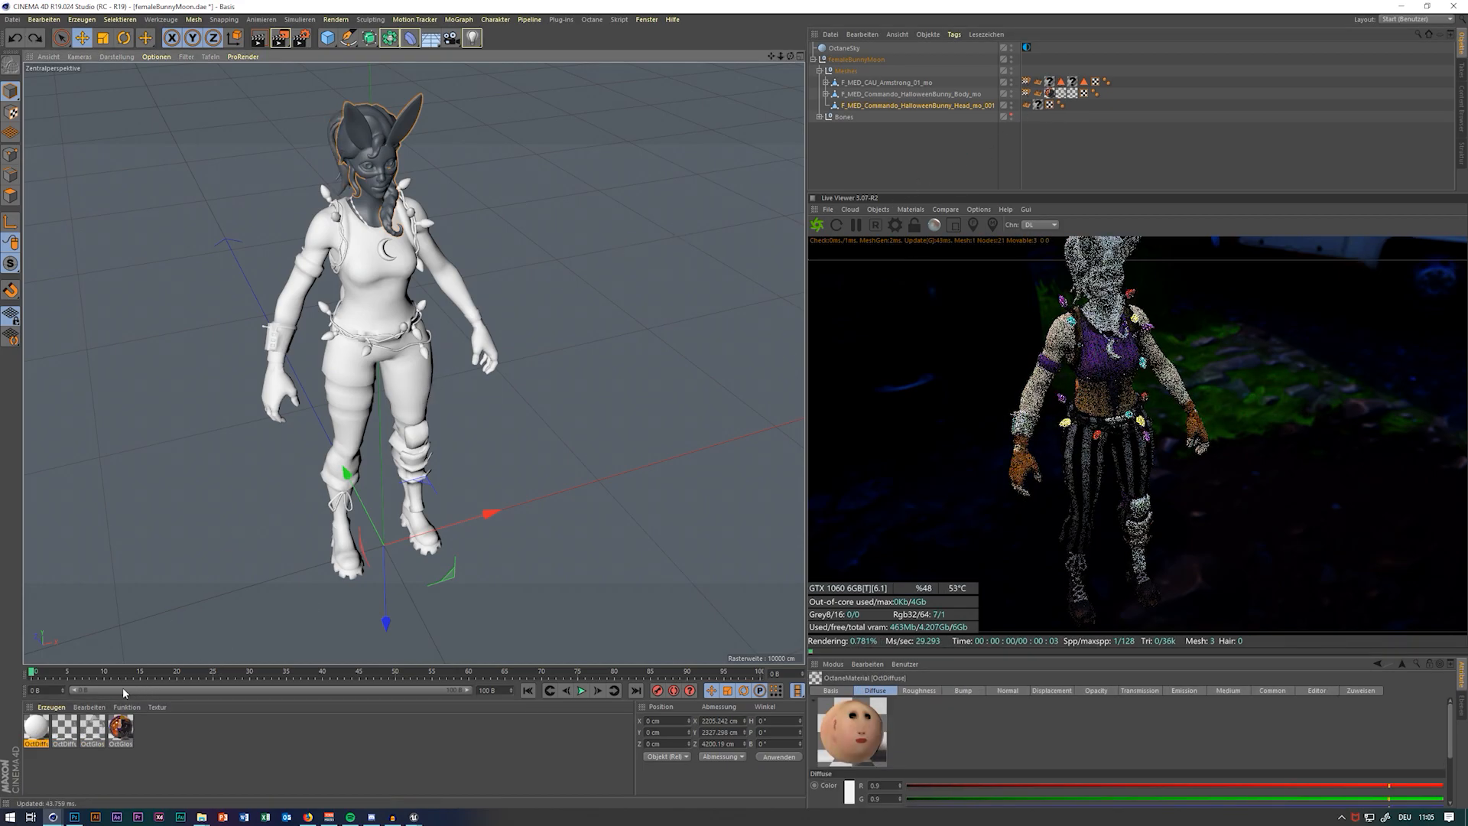
Replace the second material tag of F_MED_CAU_Armstrong_01_mo with the diffuse face material
left_click(33, 730)
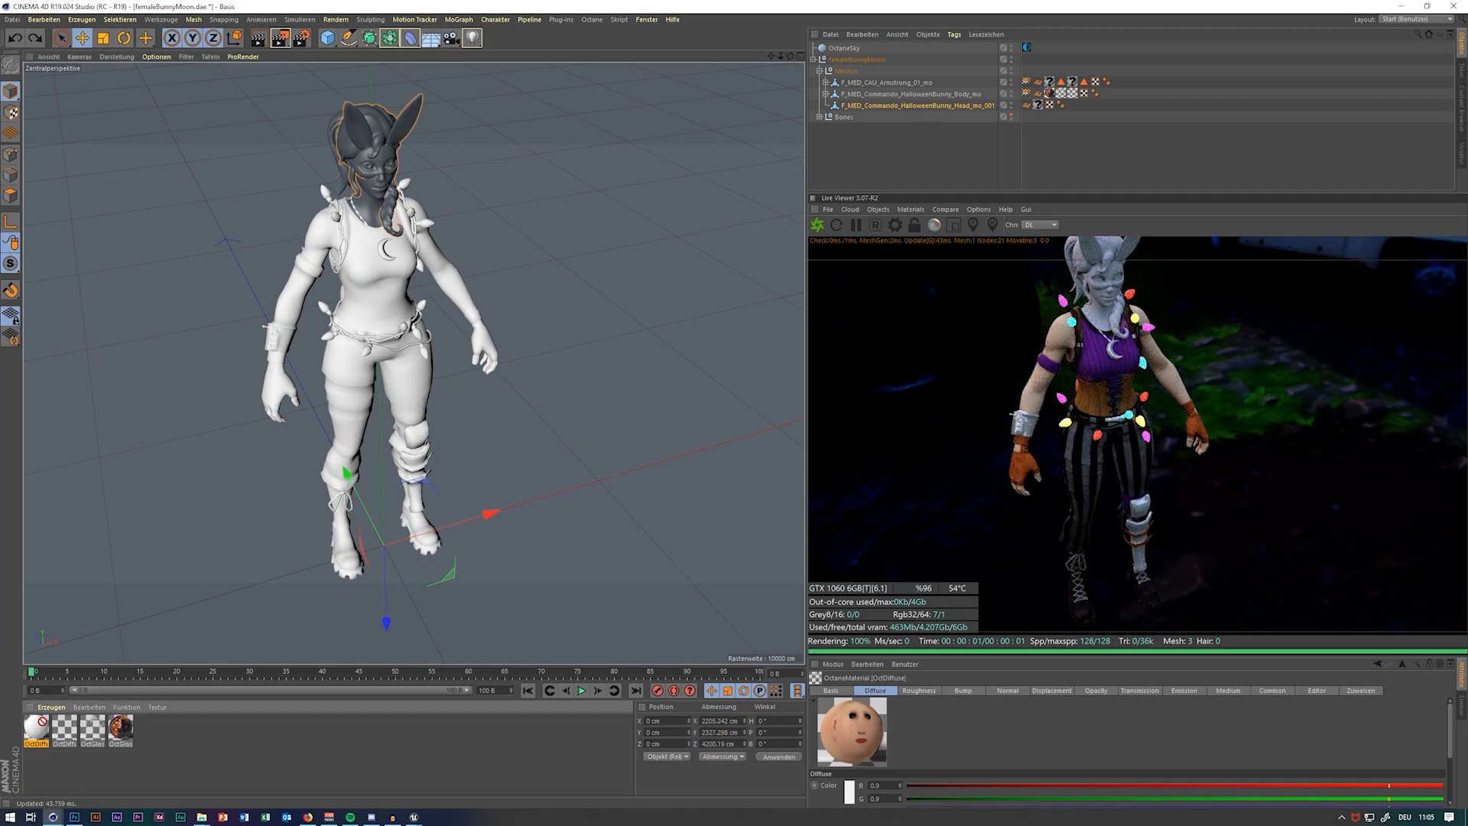
left_click_drag(1078, 84, 1074, 81)
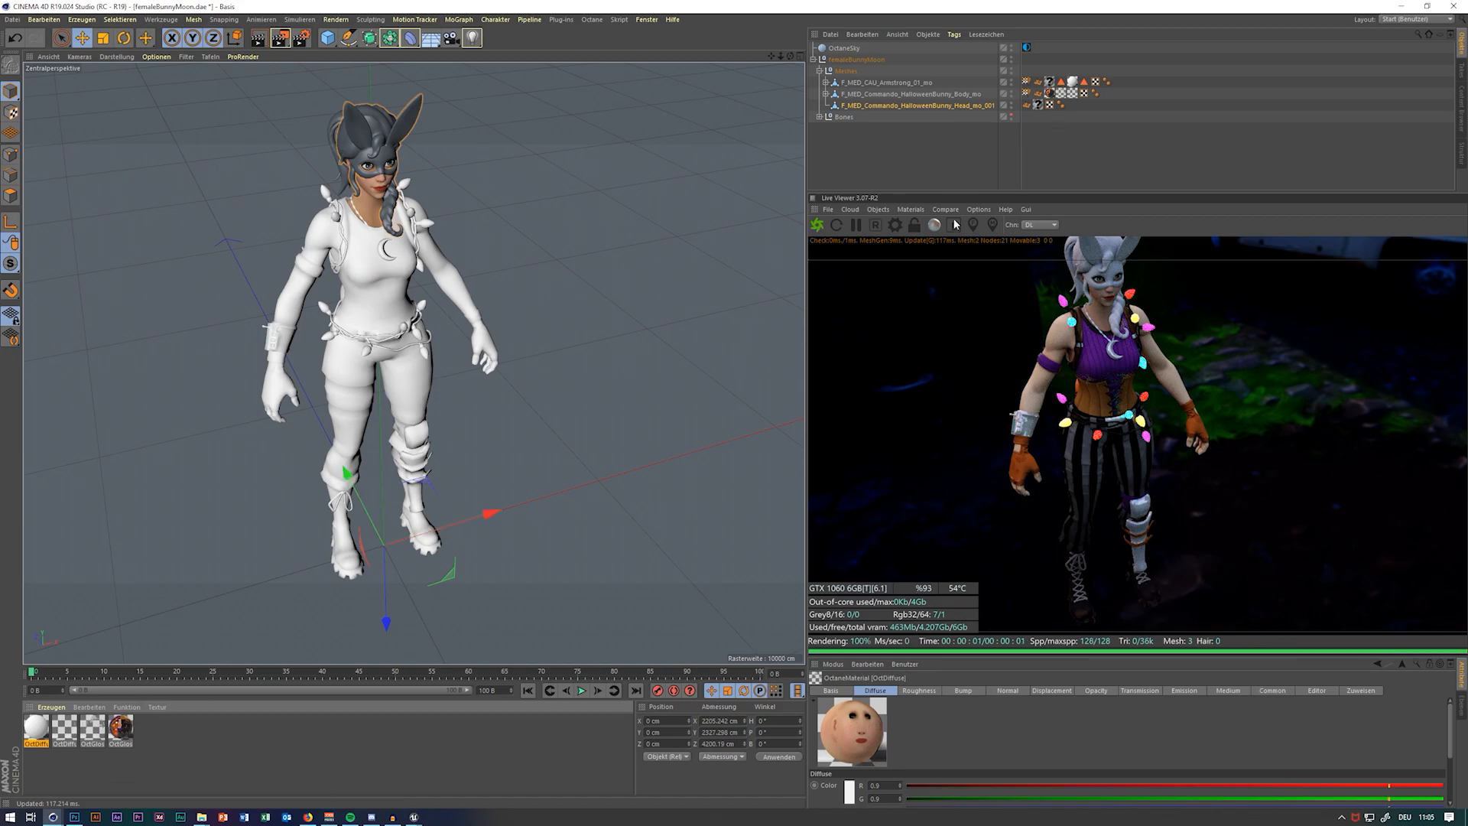
Create an Octane glossy material, assign it to the HalloweenBunny head mesh and open it in the Octane Node Editor
left_click(884, 212)
mouse_move(905, 211)
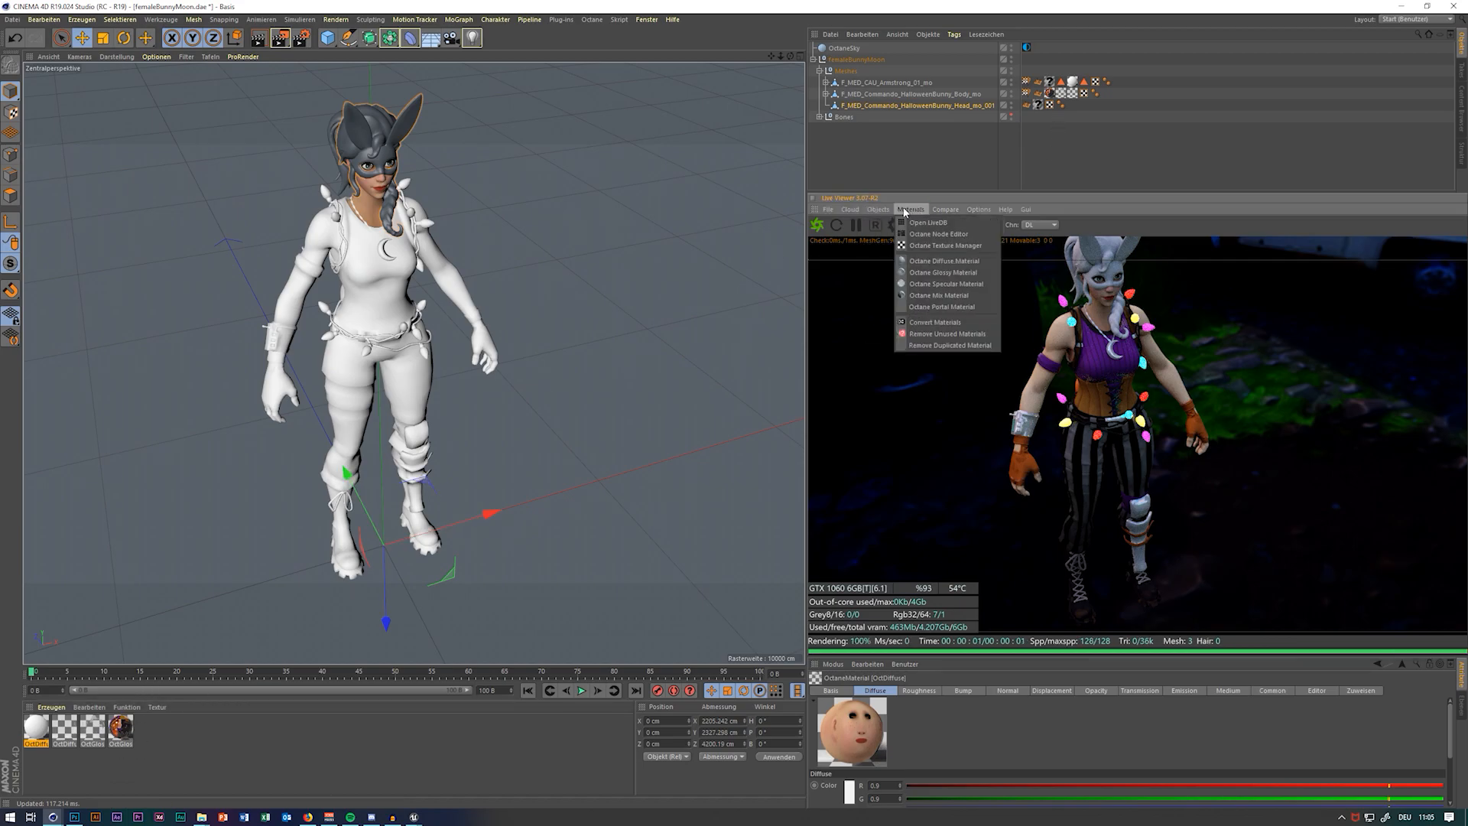
left_click(944, 272)
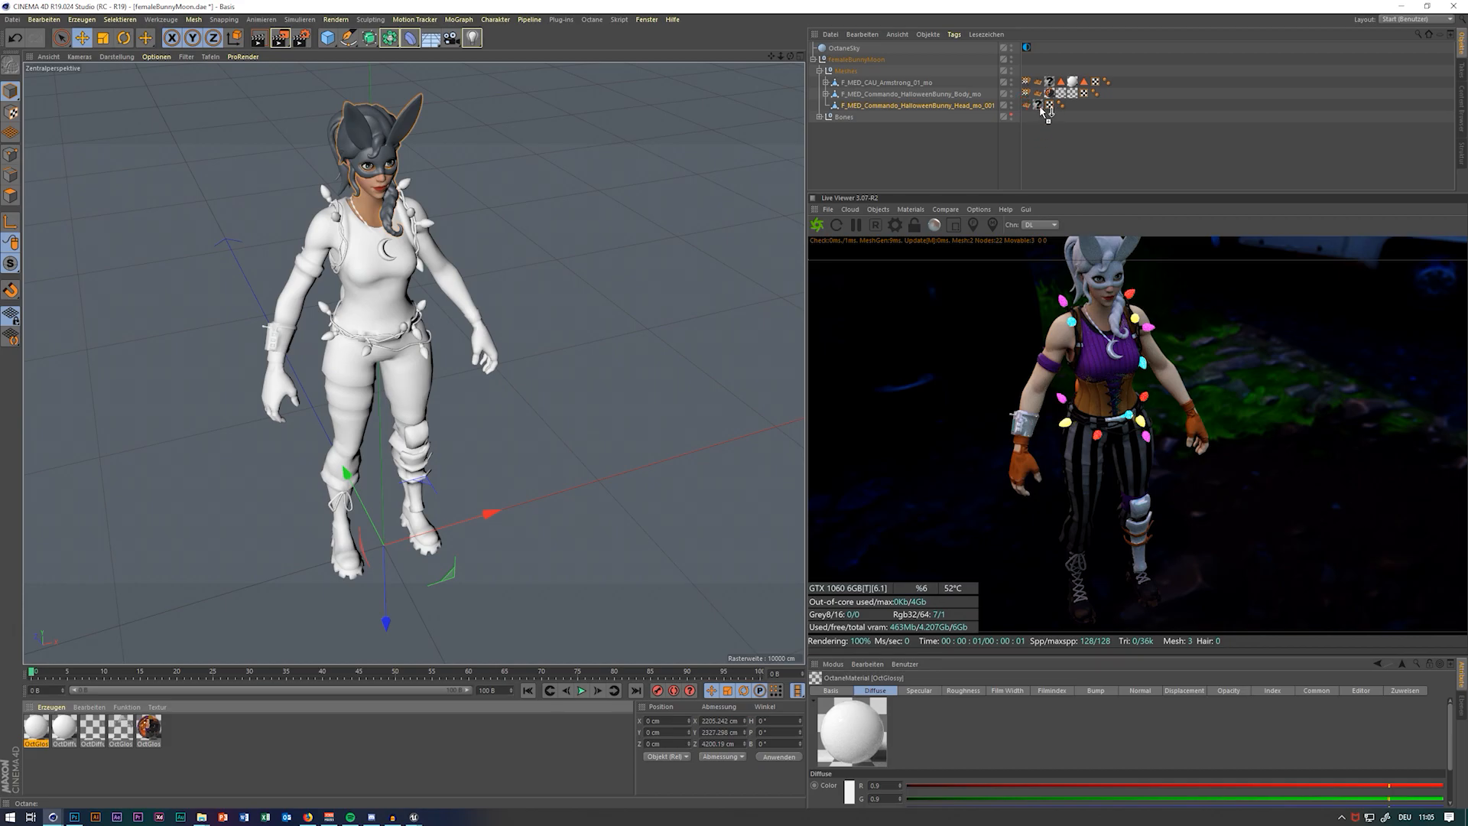
left_click_drag(1037, 104, 1038, 106)
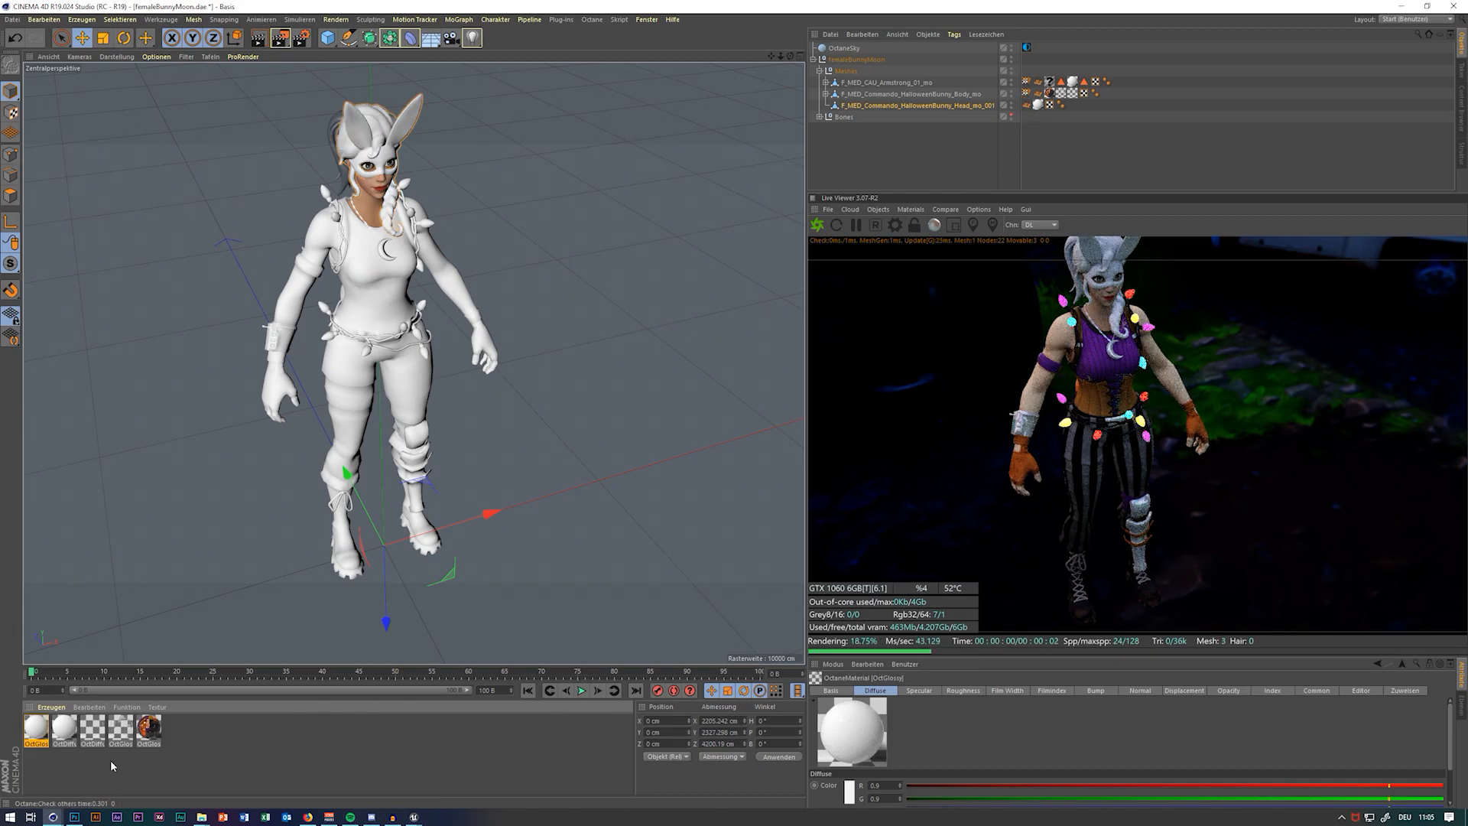
double_click(34, 732)
left_click(203, 213)
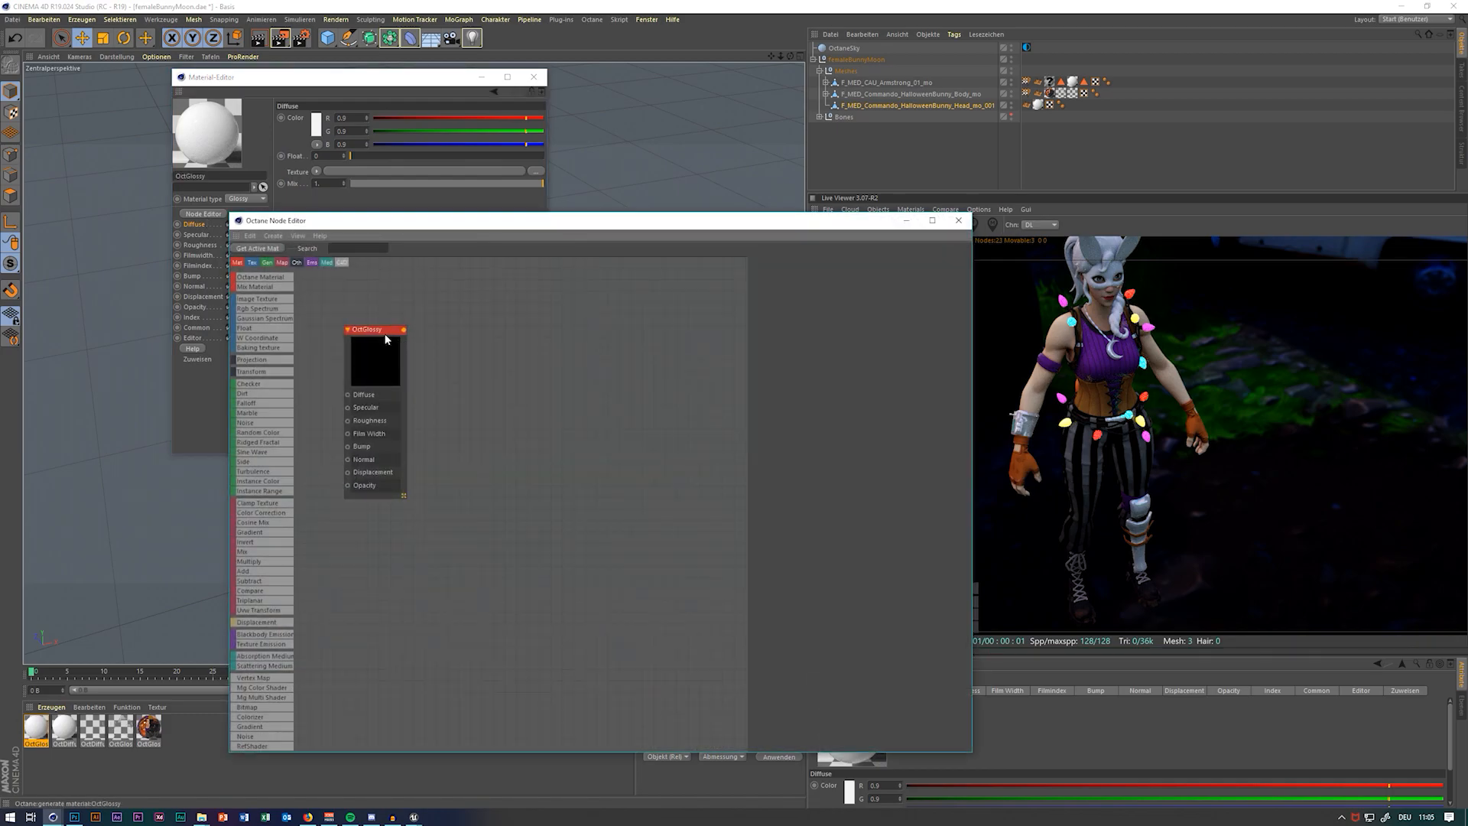
Load T_F_MED_Commando_HalloweenBunny_Hat_D.tga into the glossy material's nodes and connect it to the Diffuse channel
left_click(172, 775)
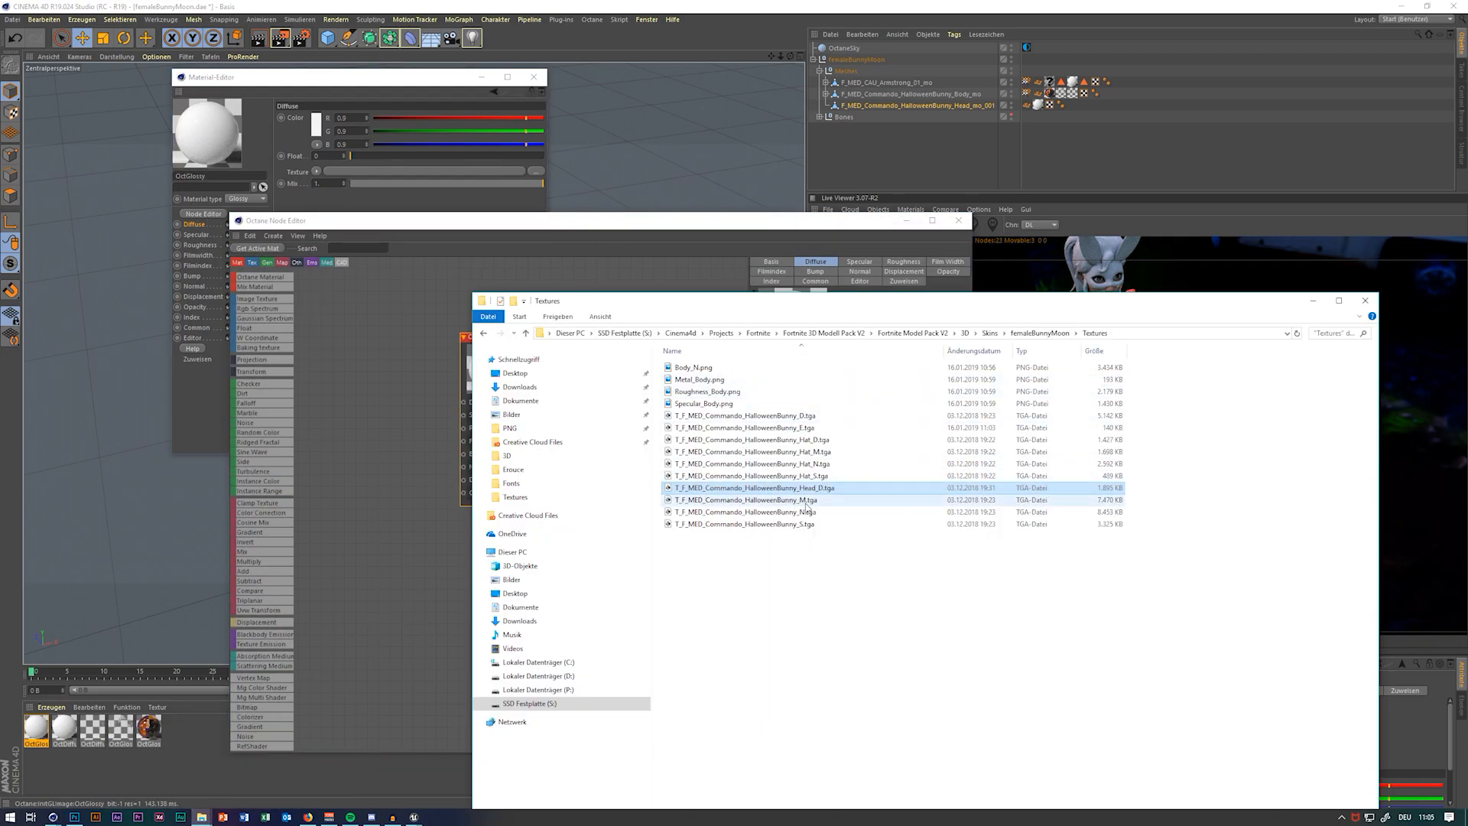
left_click(824, 517)
left_click(827, 415)
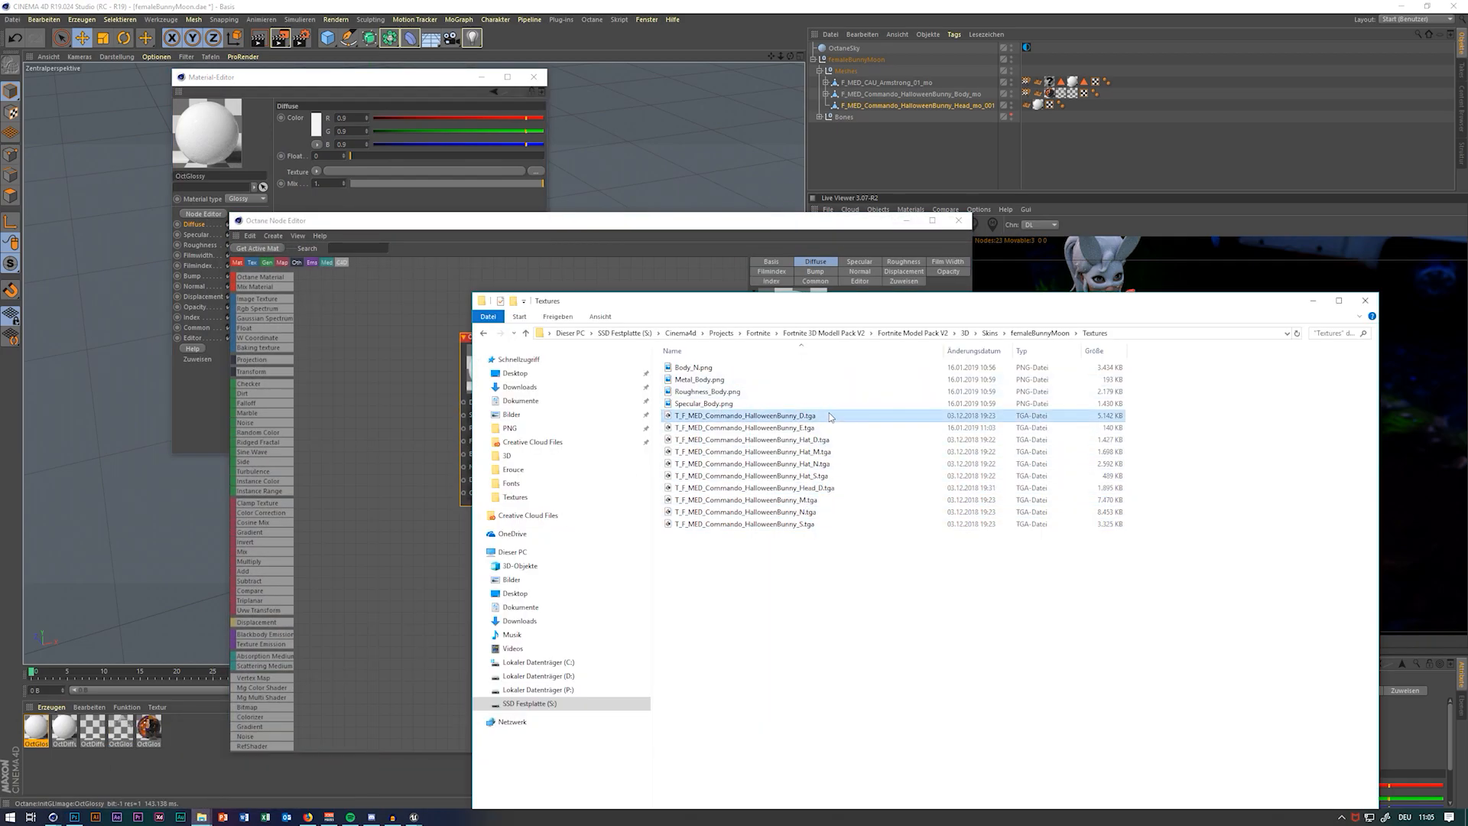
left_click(830, 452)
left_click(827, 440)
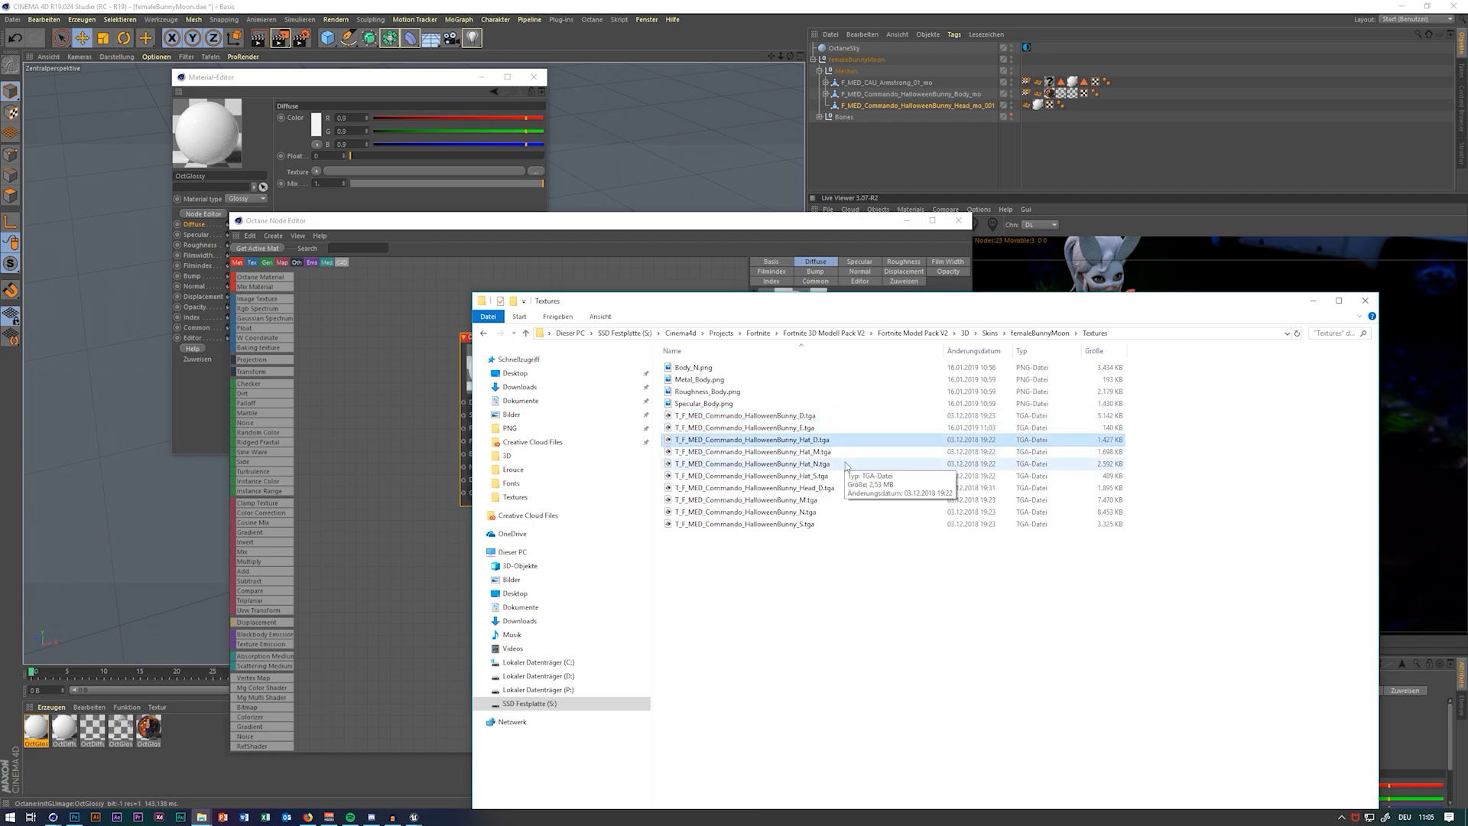
left_click(840, 463, "ctrl")
left_click_drag(835, 439, 357, 432)
left_click_drag(475, 407, 472, 403)
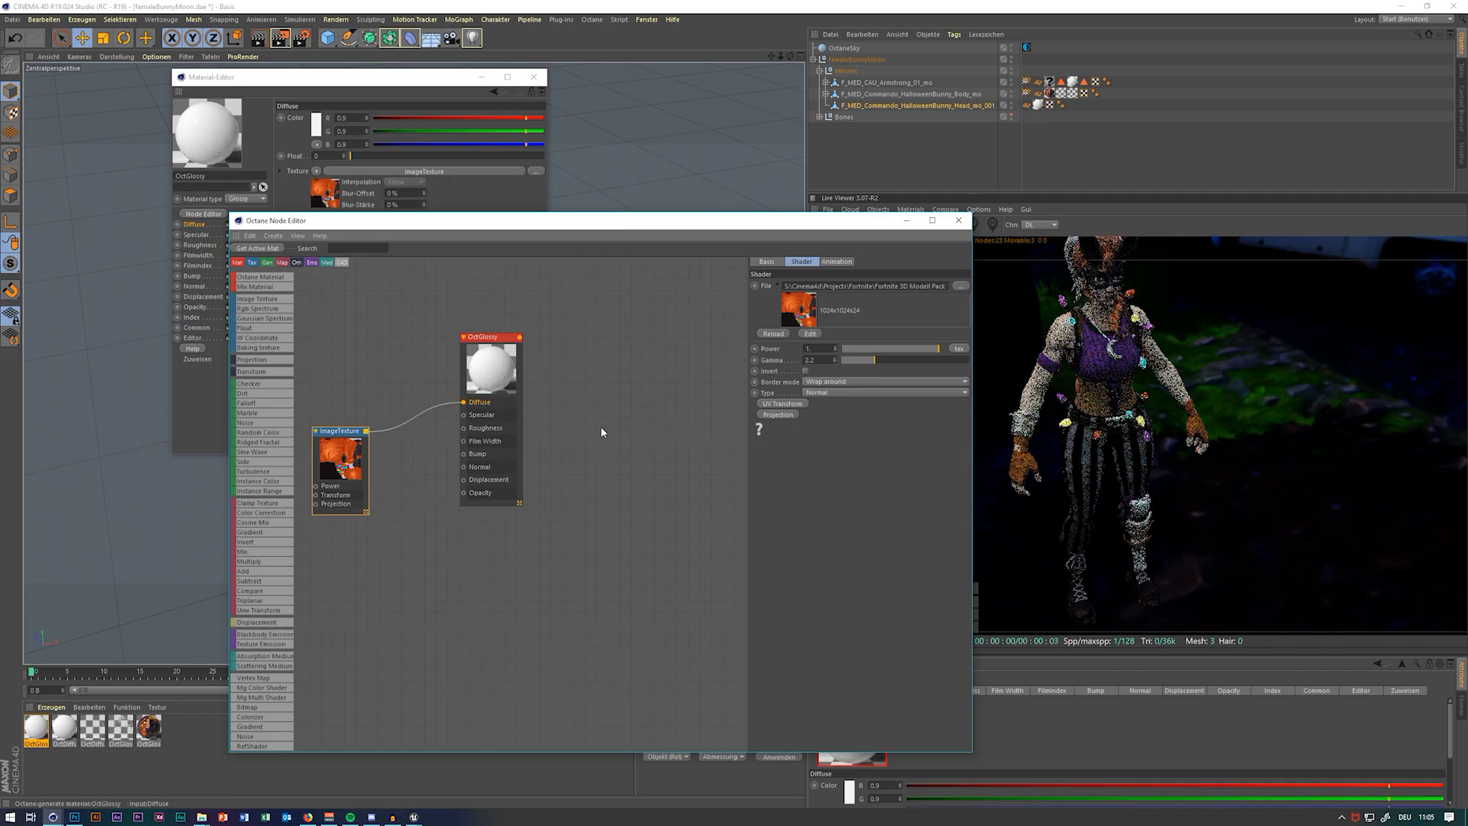
Open T_F_MED_Commando_HalloweenBunny_Hat_N.tga from the femaleBunnyMoon Textures folder in Photoshop
left_click(202, 817)
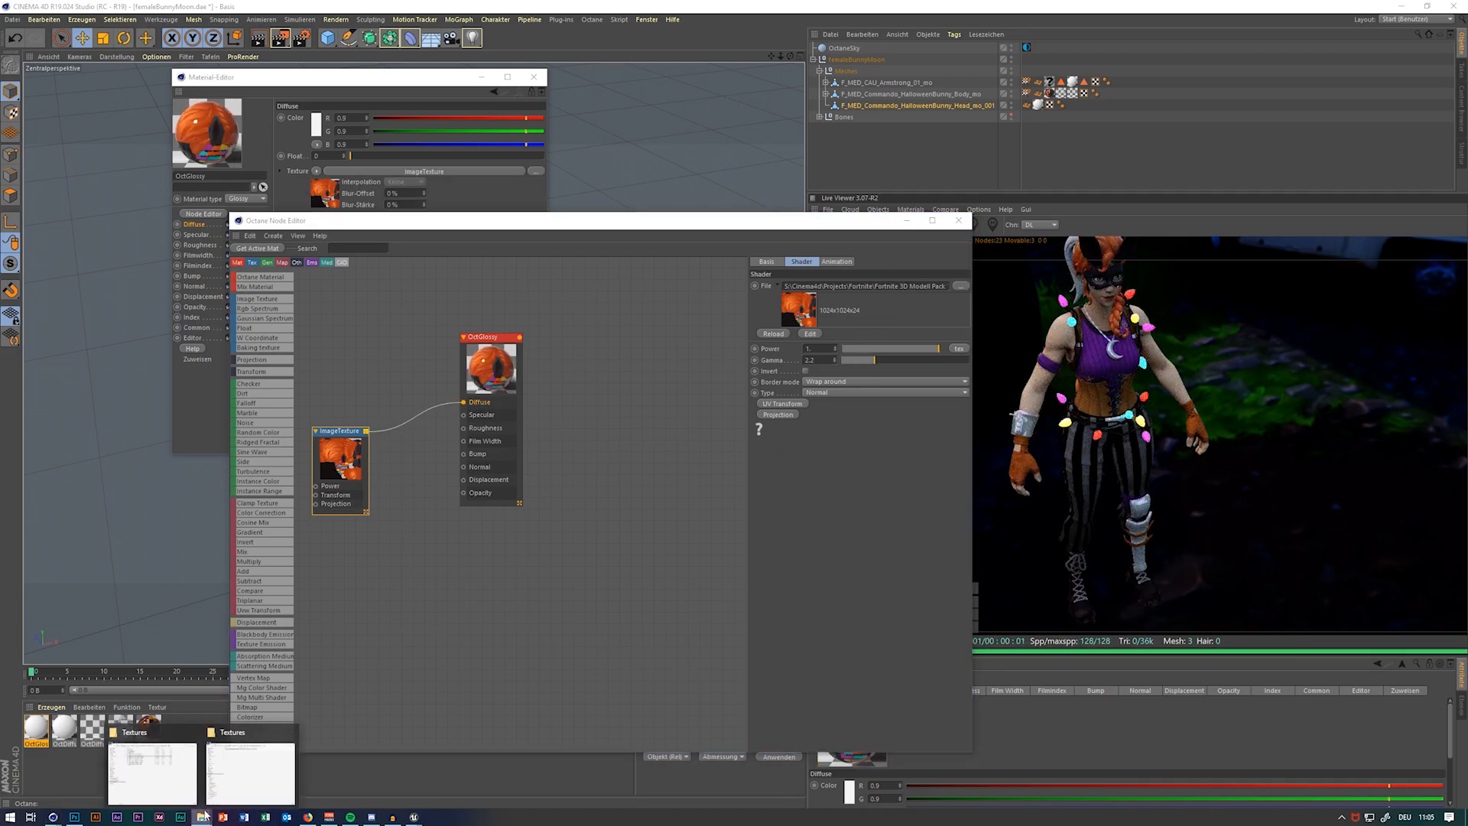
left_click(243, 768)
double_click(844, 464)
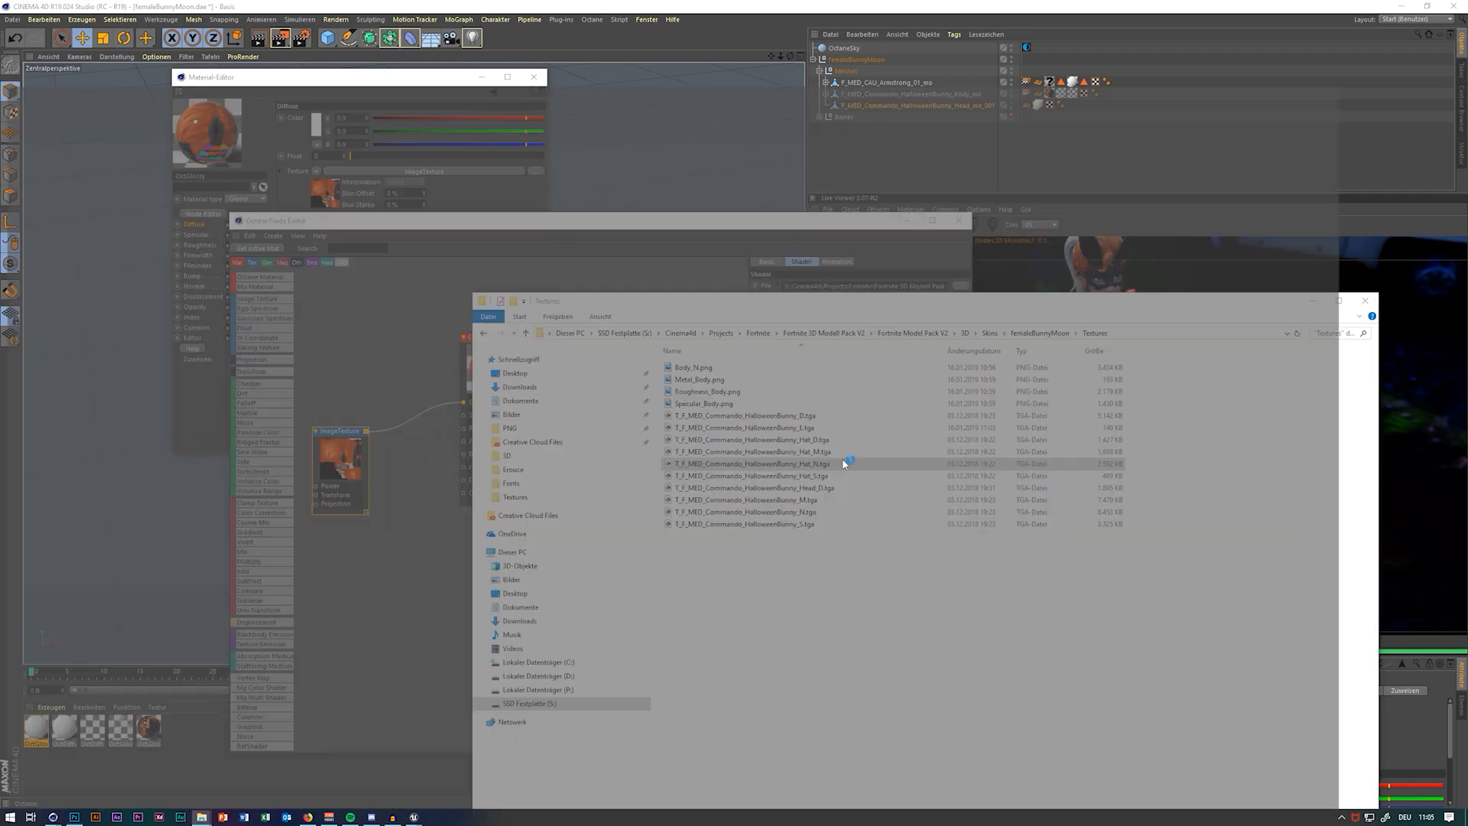
Copy the Curves 1 adjustment layer from the T_F_MED_Commando_HalloweenBunny_N.tga document into the Hat_N.tga document
left_click(568, 43)
left_click(434, 43)
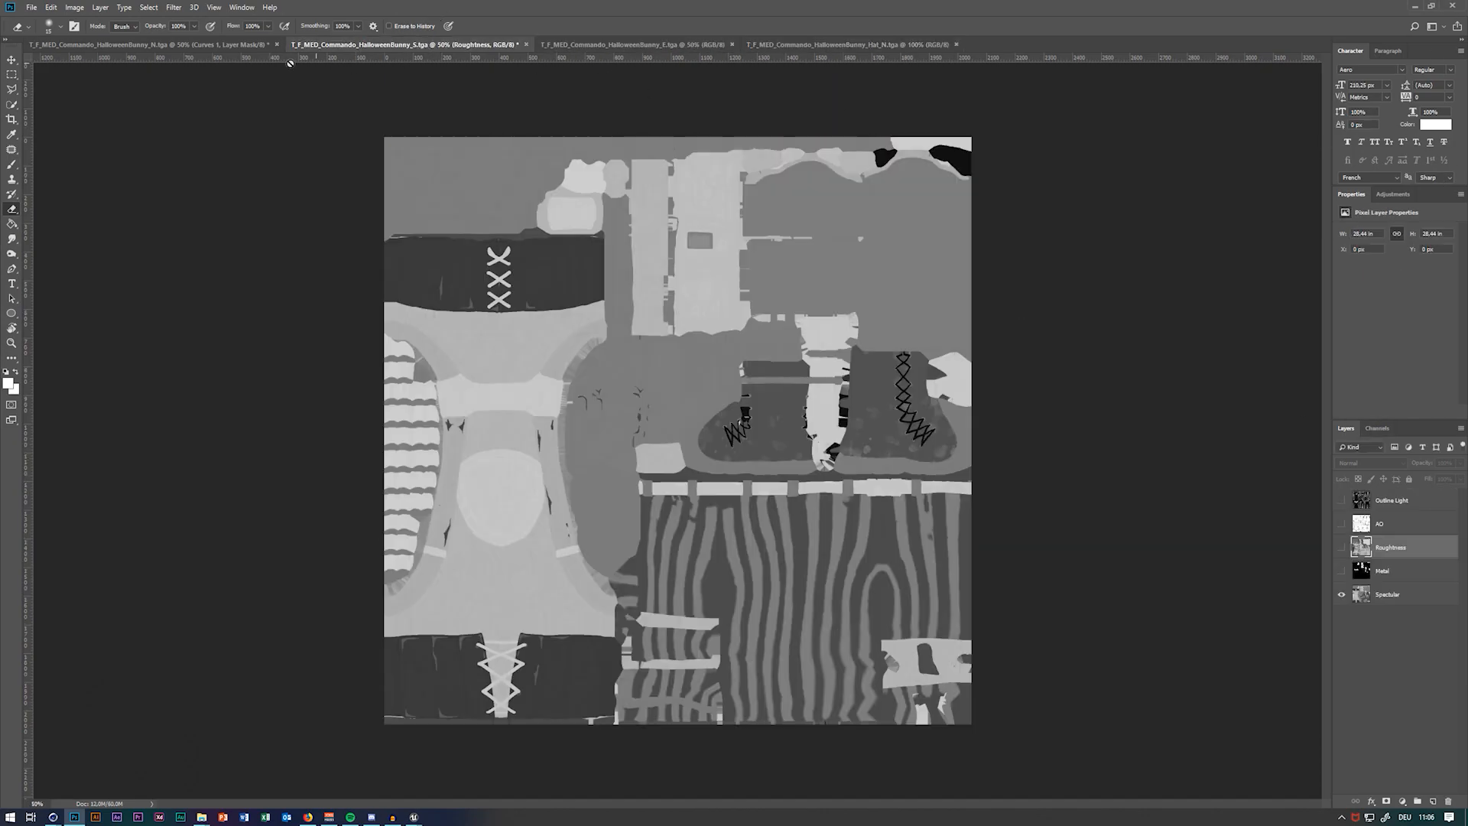
left_click(225, 45)
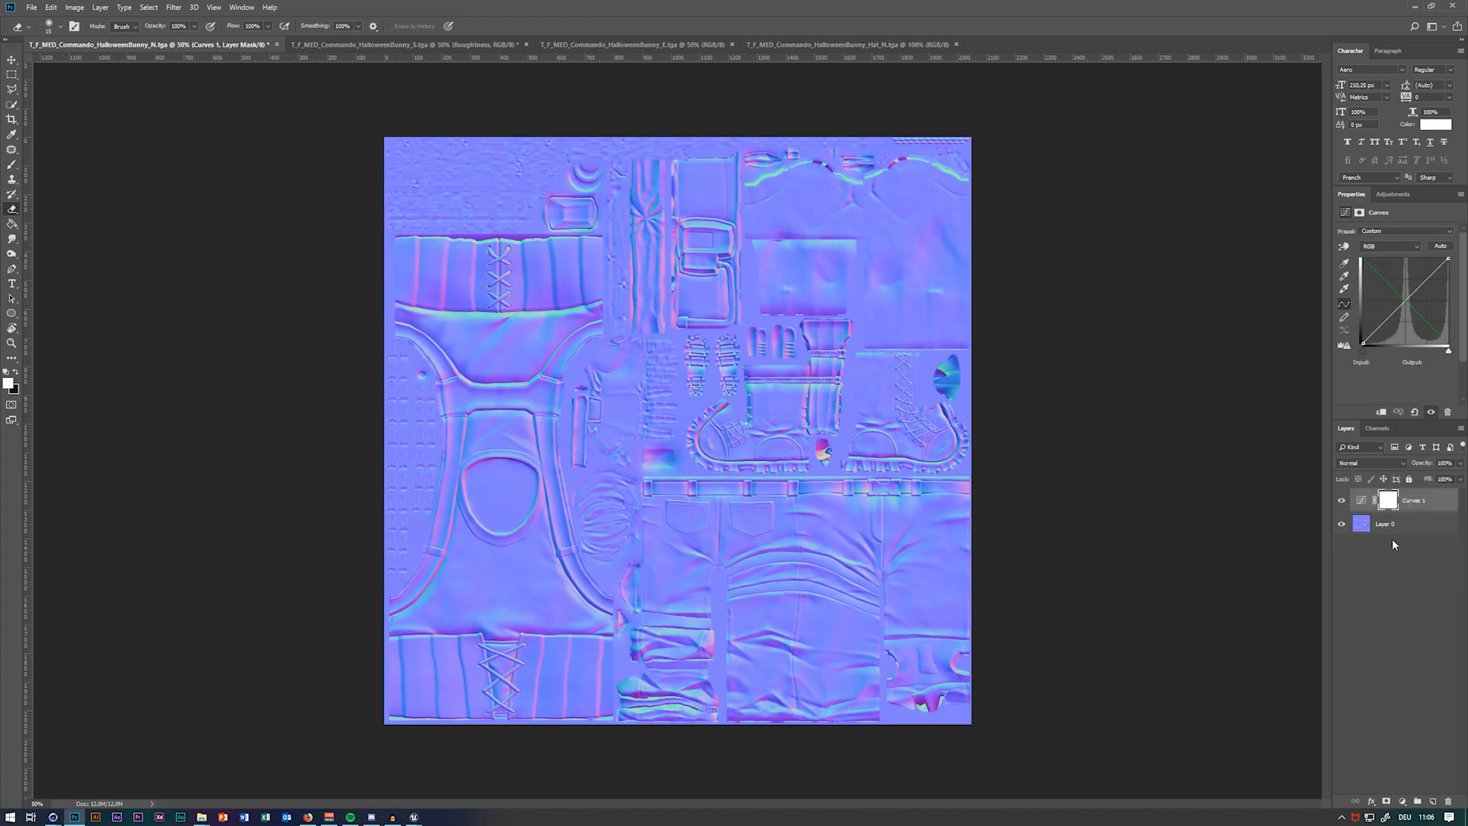
left_click_drag(1420, 496, 856, 376)
key("ctrl+minus")
key("ctrl+plus")
key("ctrl+minus")
key("ctrl+minus")
key("ctrl+plus")
key("ctrl+plus")
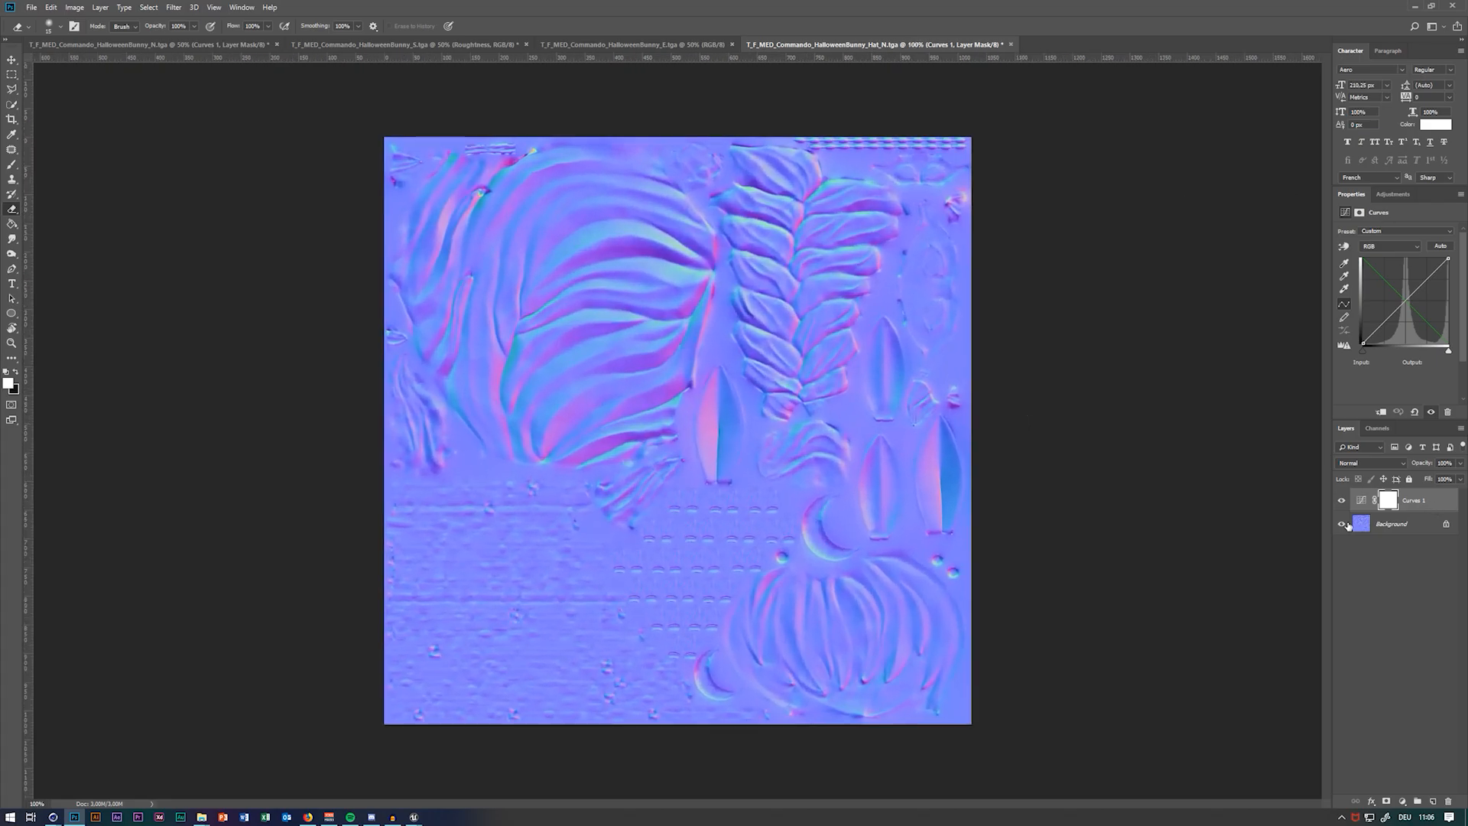
Export the curves-corrected T_F_MED_Commando_HalloweenBunny_Hat_N.tga document as PNG file Hat_N in the femaleBunnyMoon Textures folder
left_click(139, 46)
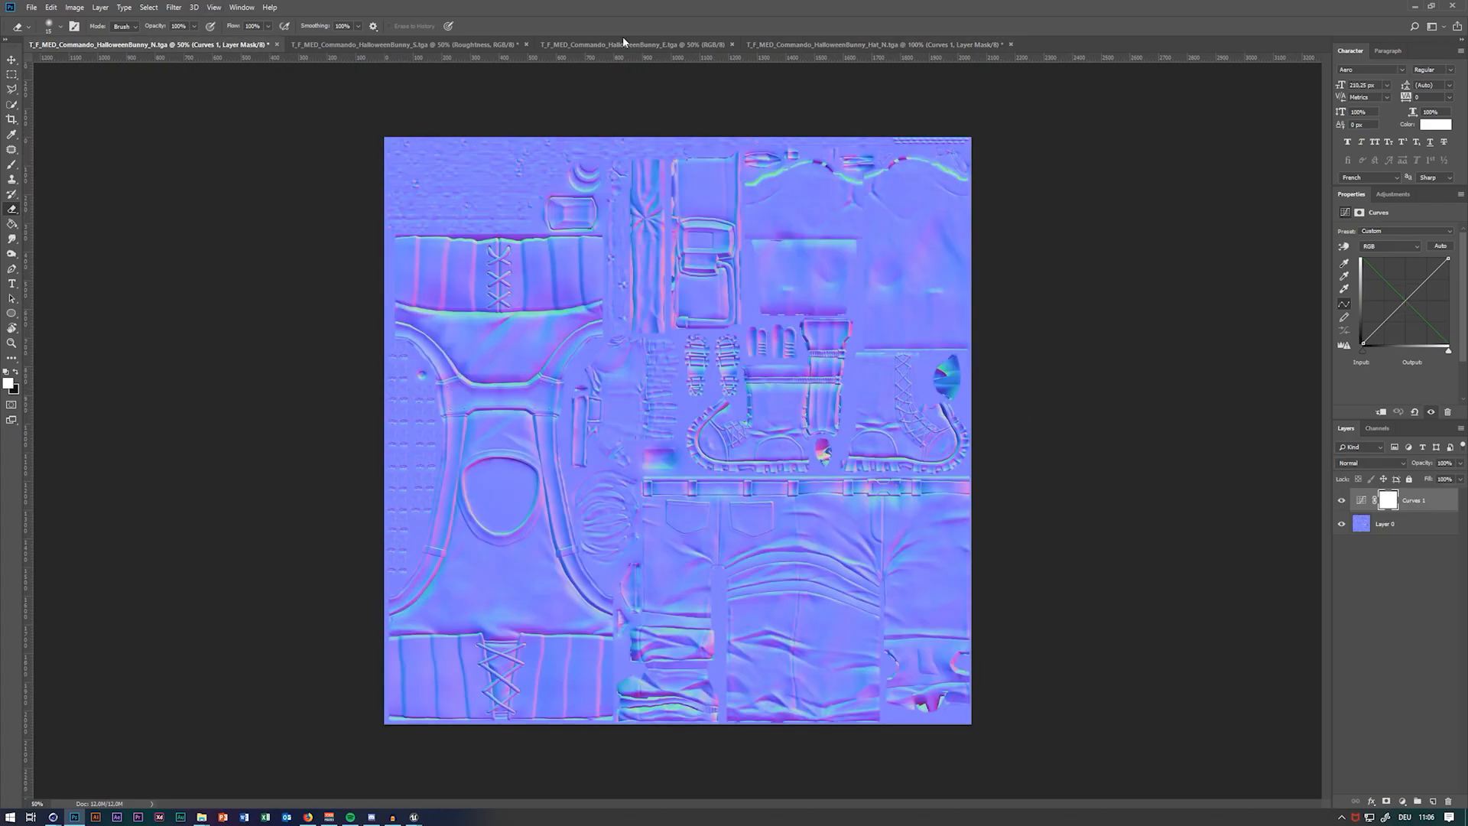
left_click(770, 48)
left_click(32, 8)
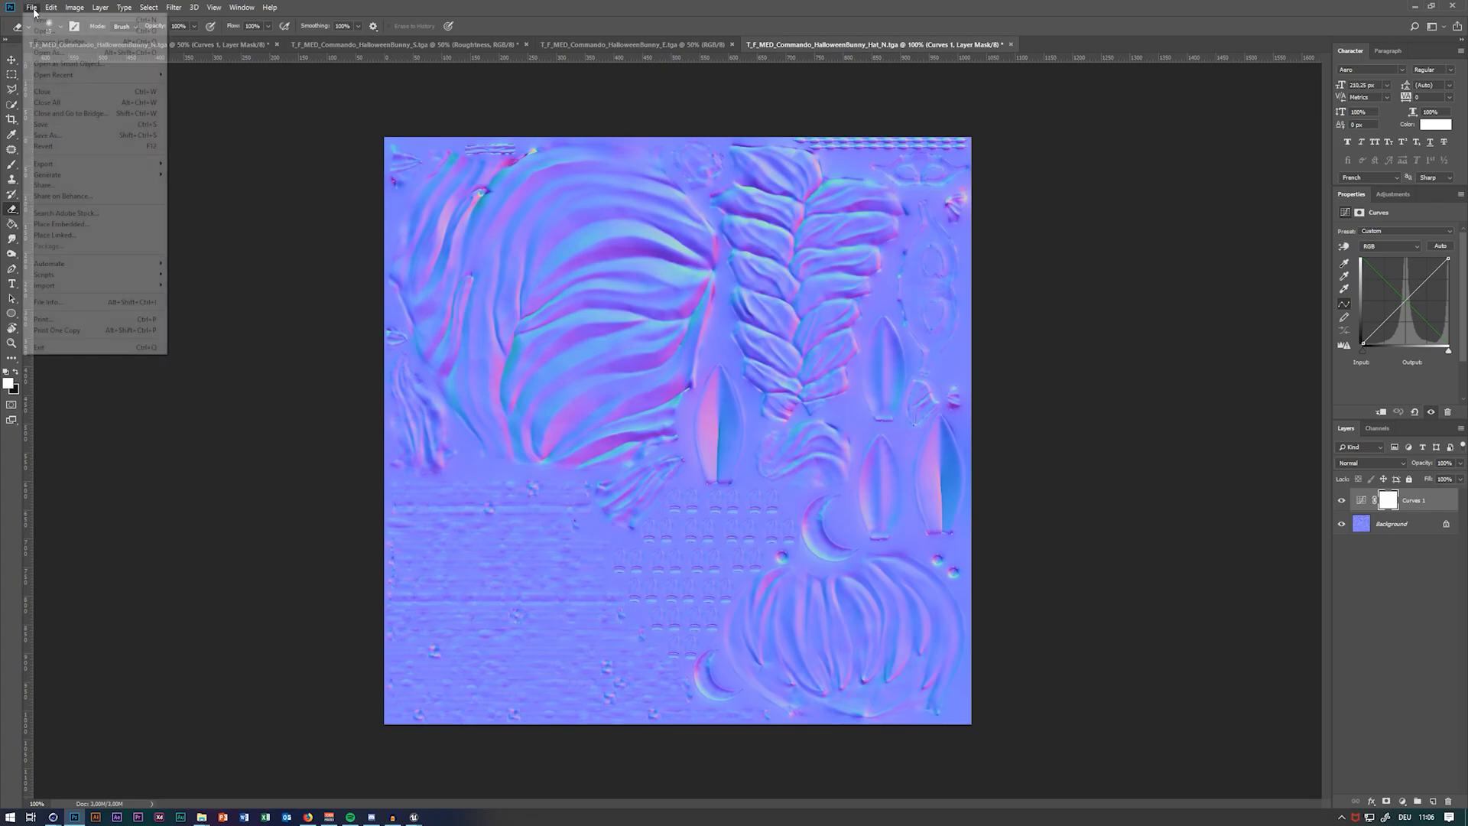
mouse_move(92, 163)
left_click(181, 163)
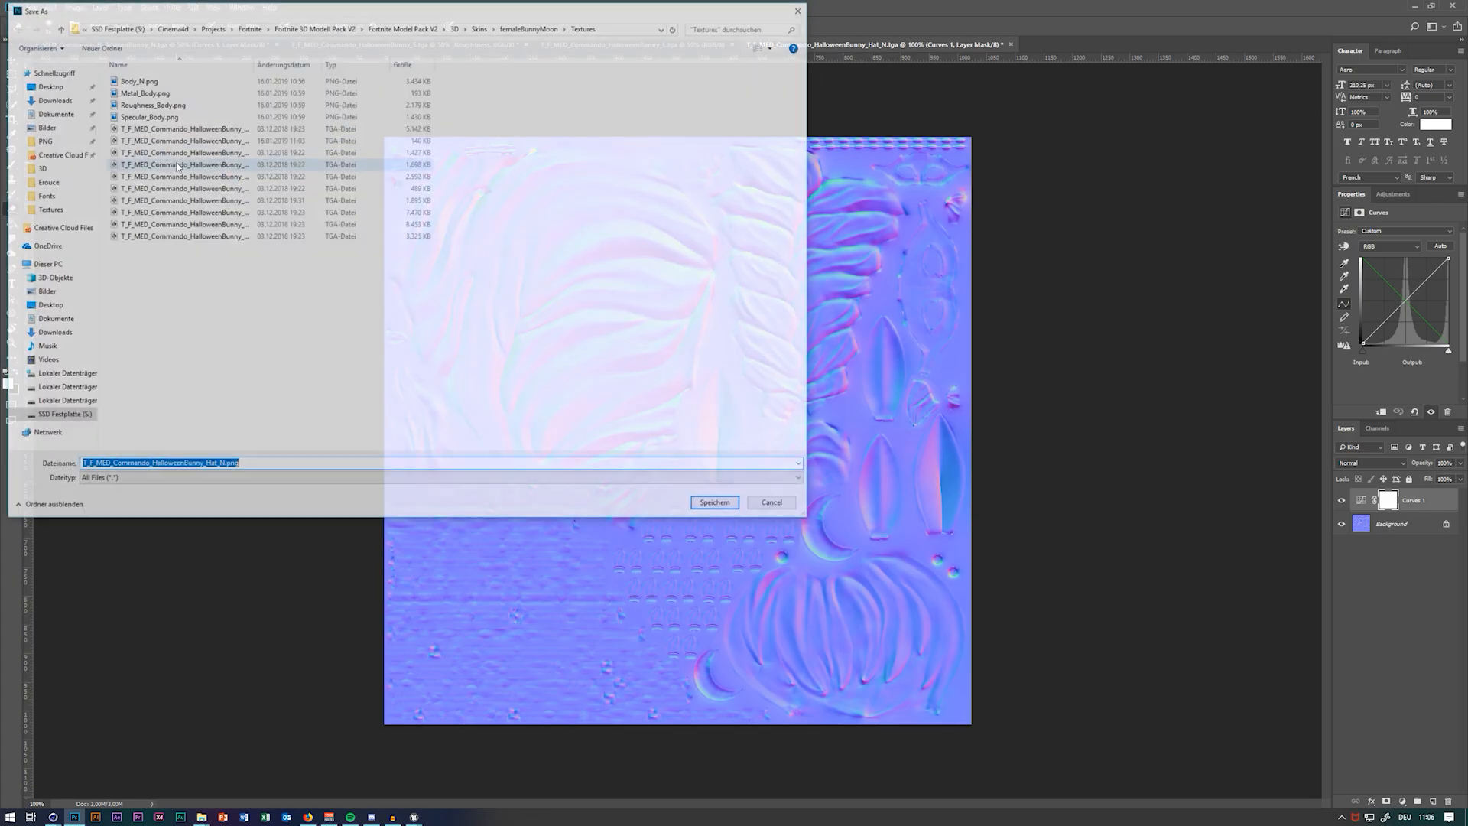
type("Hat")
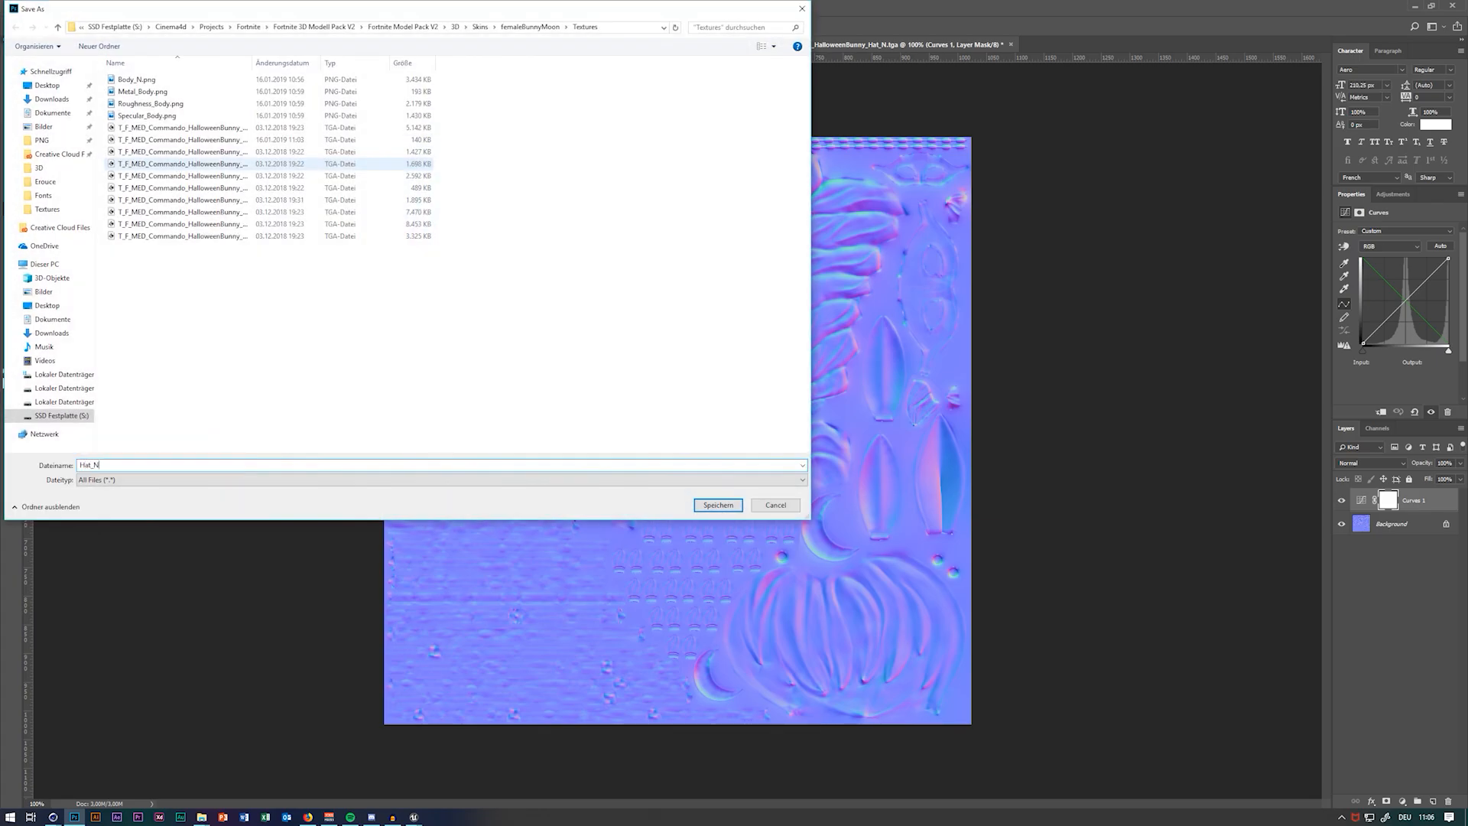
type("_N")
key("Return")
Back in Cinema 4D, load Hat_N.png into the head's glossy material nodes and connect it to the Normal channel
left_click(1413, 7)
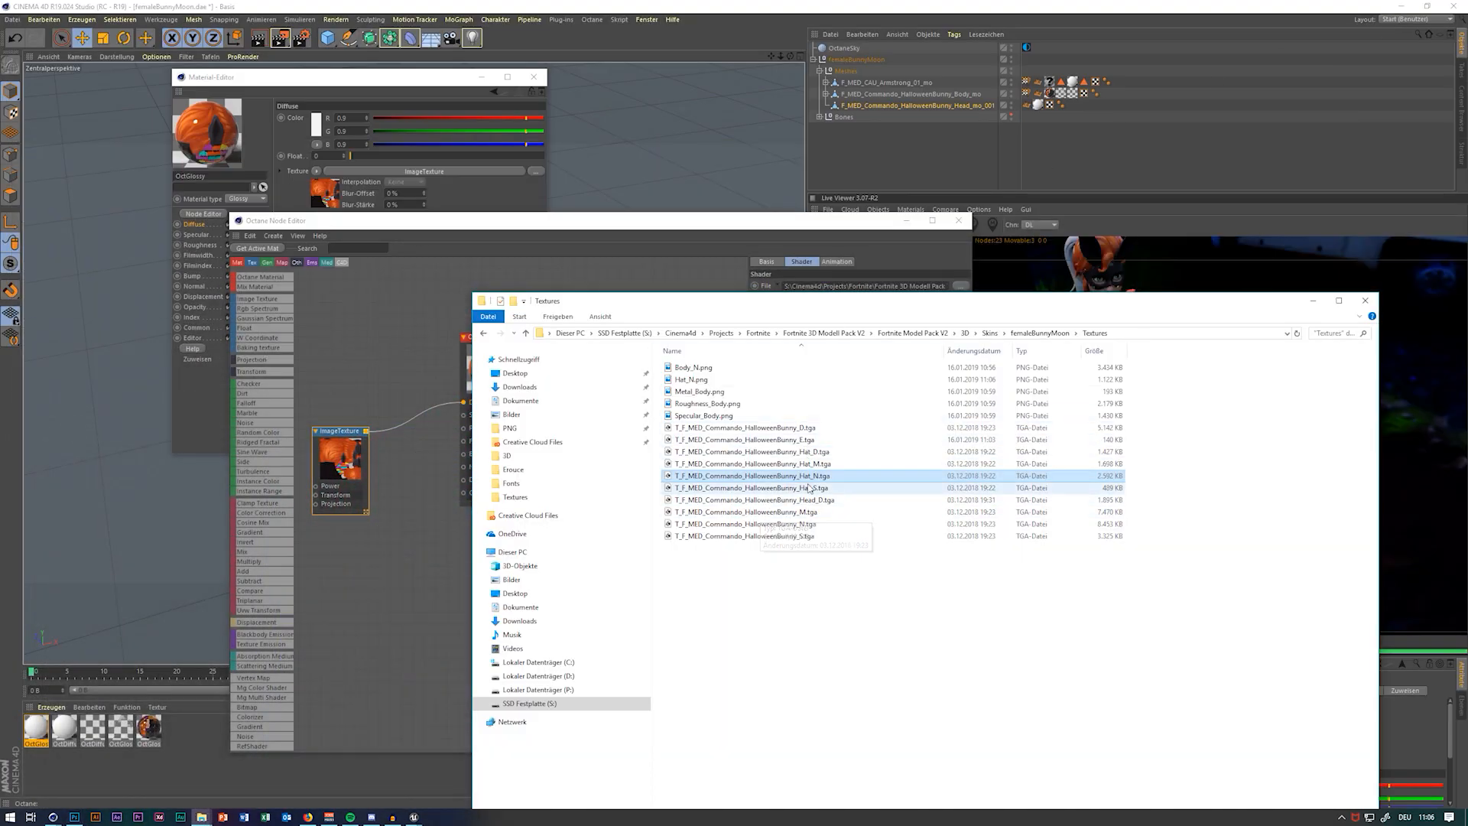
left_click_drag(835, 478, 782, 490)
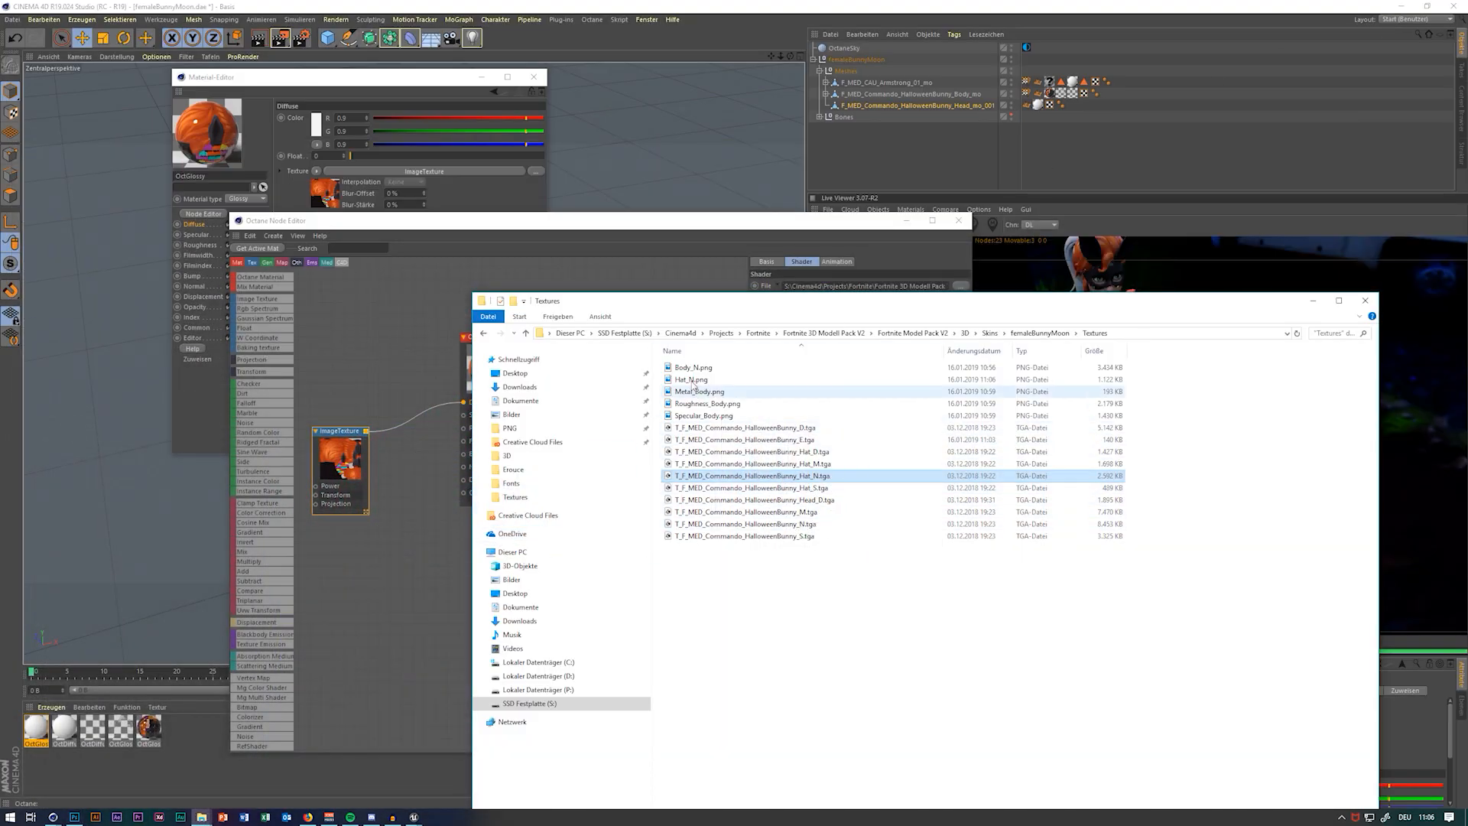
left_click(721, 392)
left_click_drag(741, 382, 447, 547)
left_click_drag(464, 472, 463, 467)
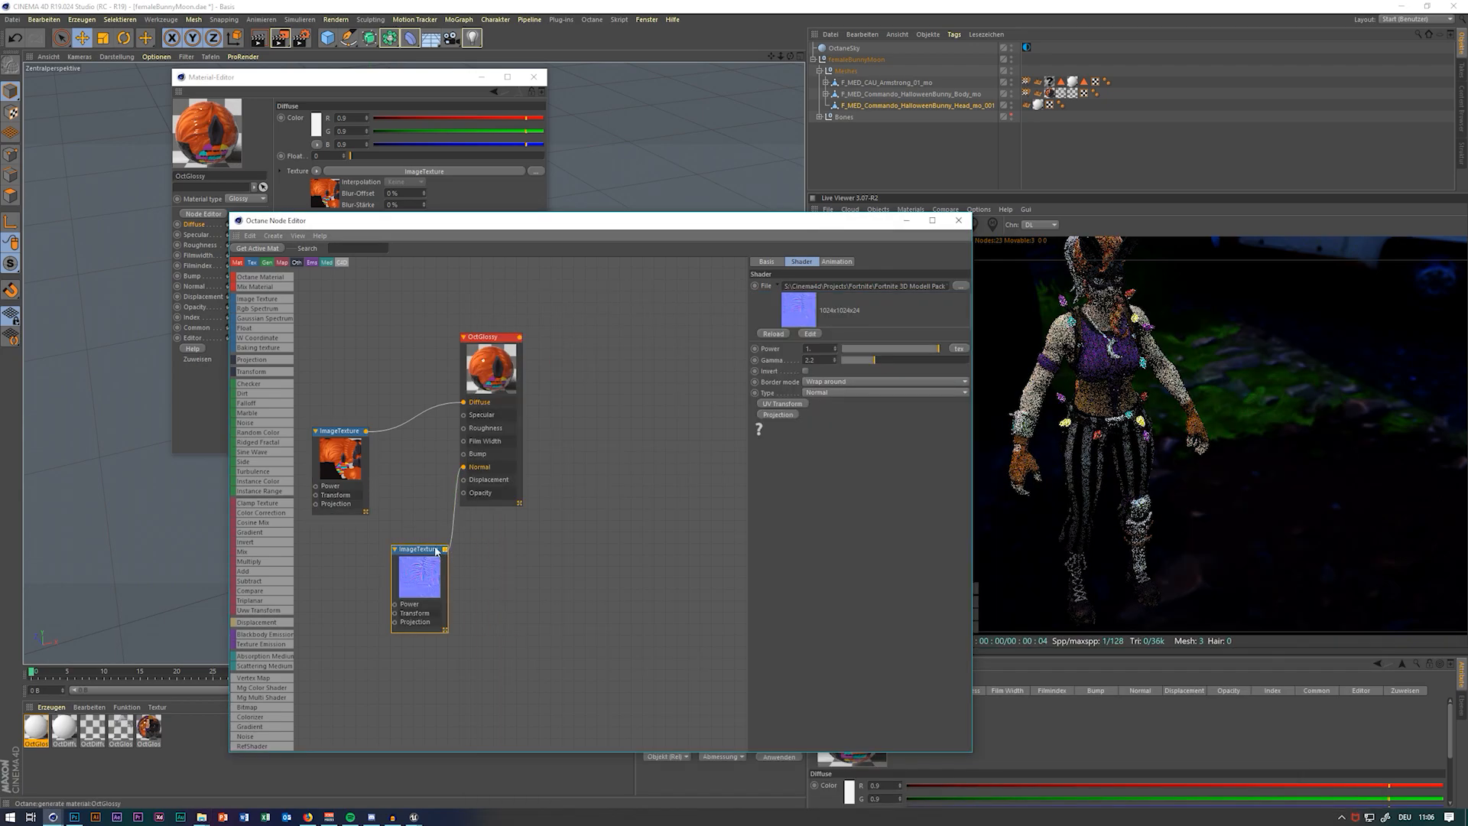
left_click_drag(418, 549, 387, 534)
Open T_F_MED_Commando_HalloweenBunny_Hat_S.tga from the Textures folder in Photoshop
mouse_move(204, 816)
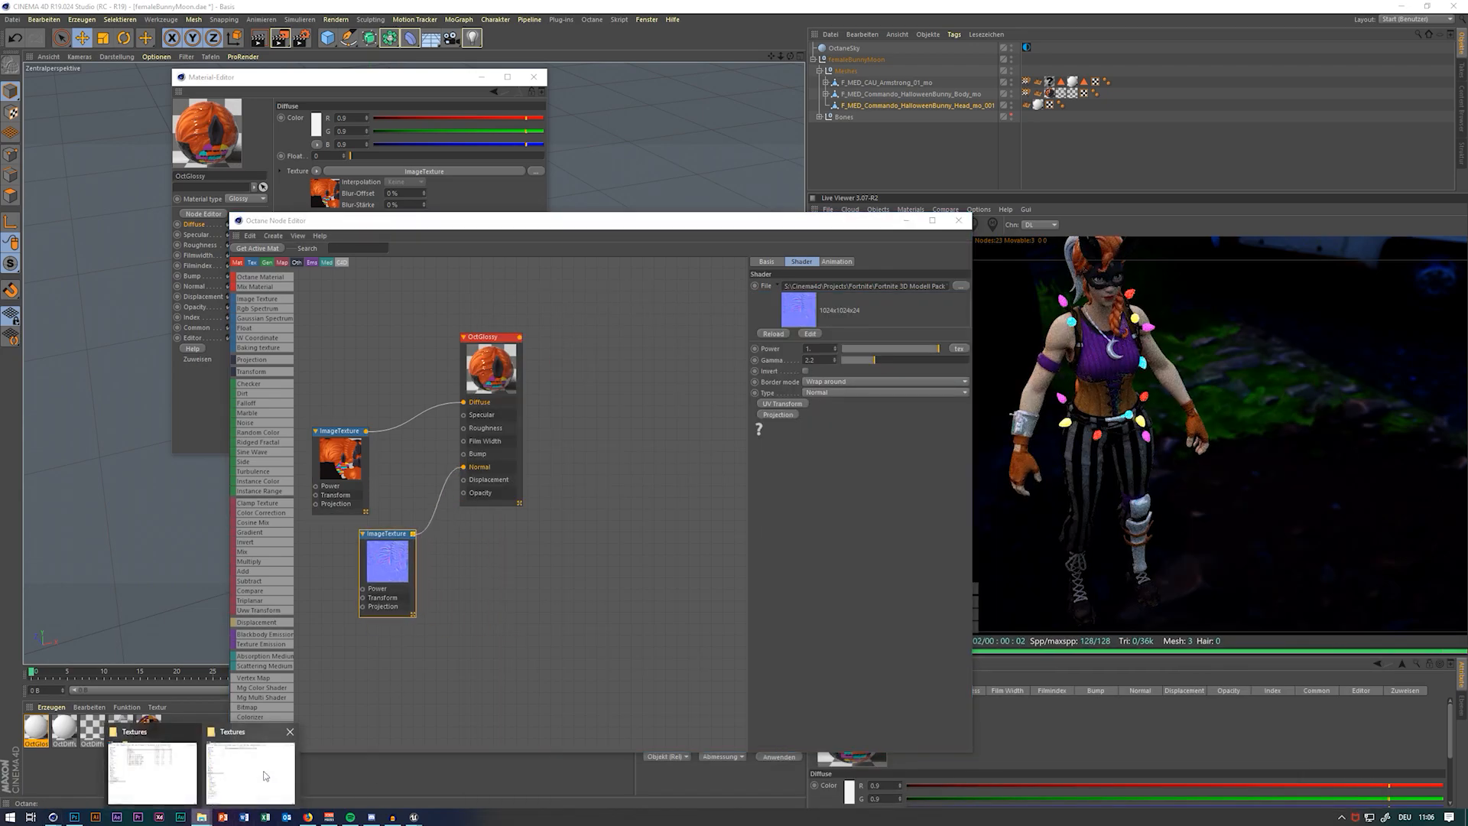
left_click(145, 766)
double_click(745, 488)
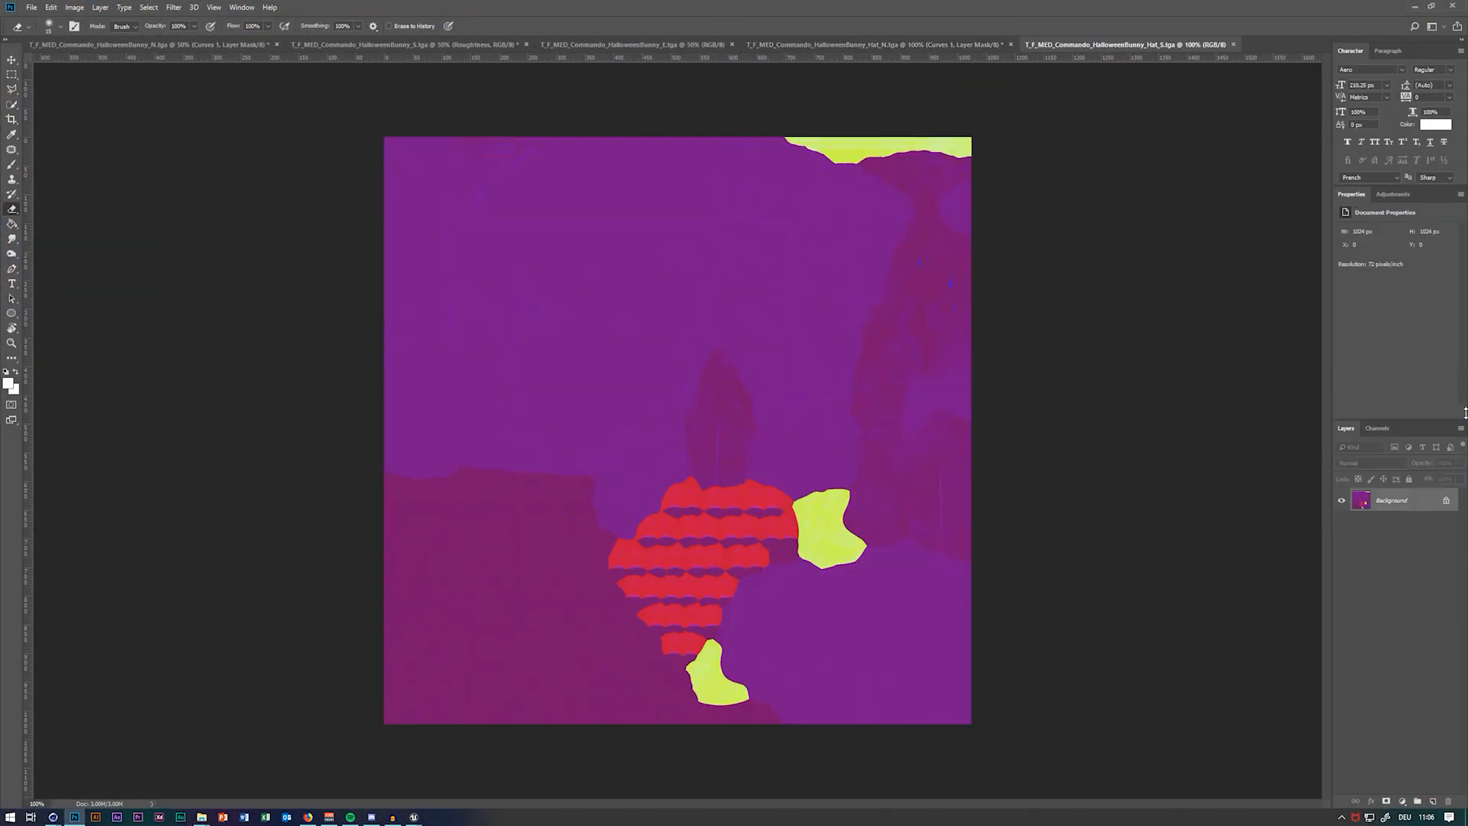
Unlock the background layer of the Hat_S.tga document, rename it Spec and add a new empty layer named Mask above it
left_click(1446, 502)
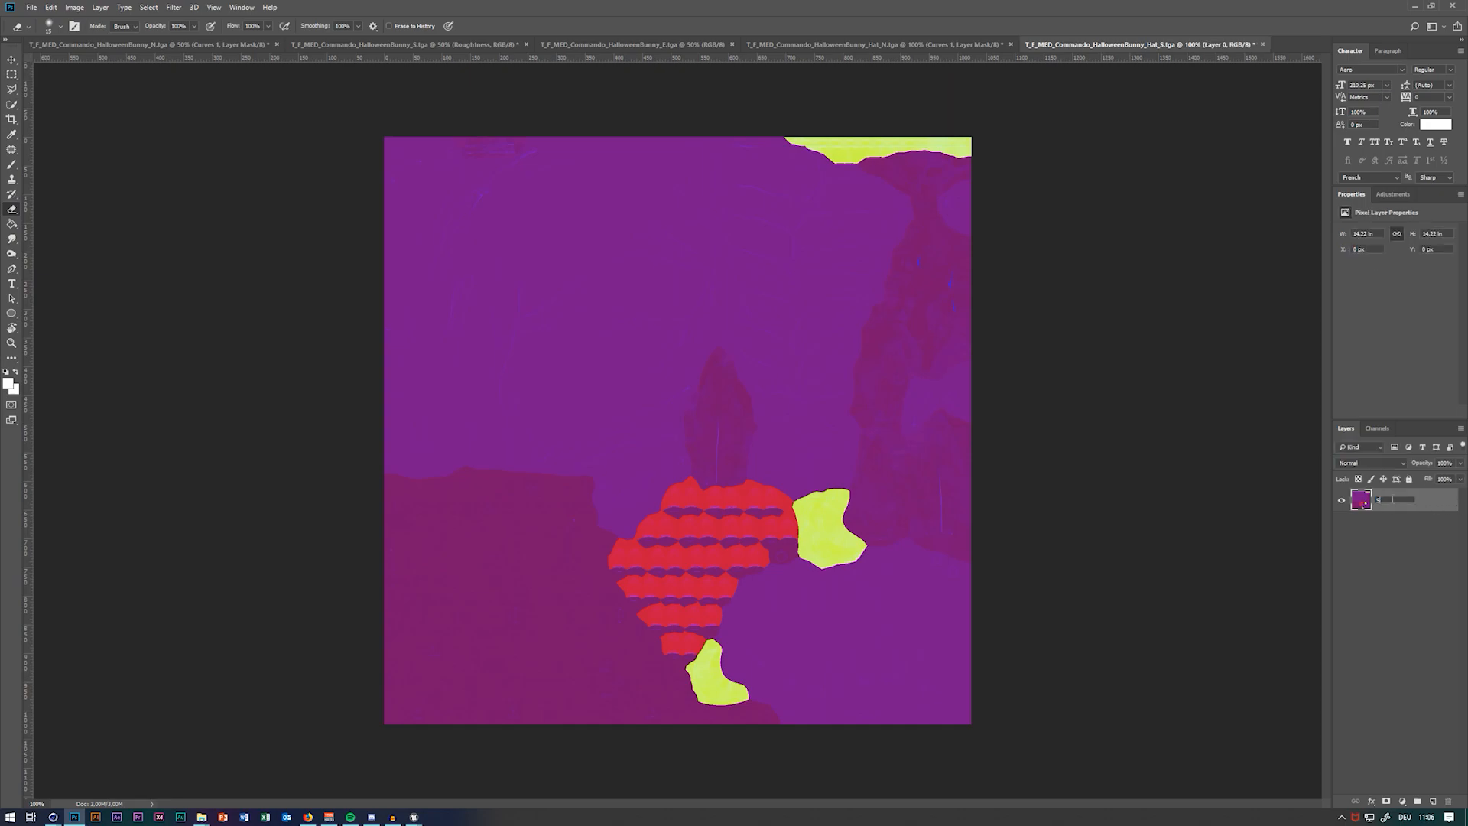
key("ctrl+shift+n")
type("Mask")
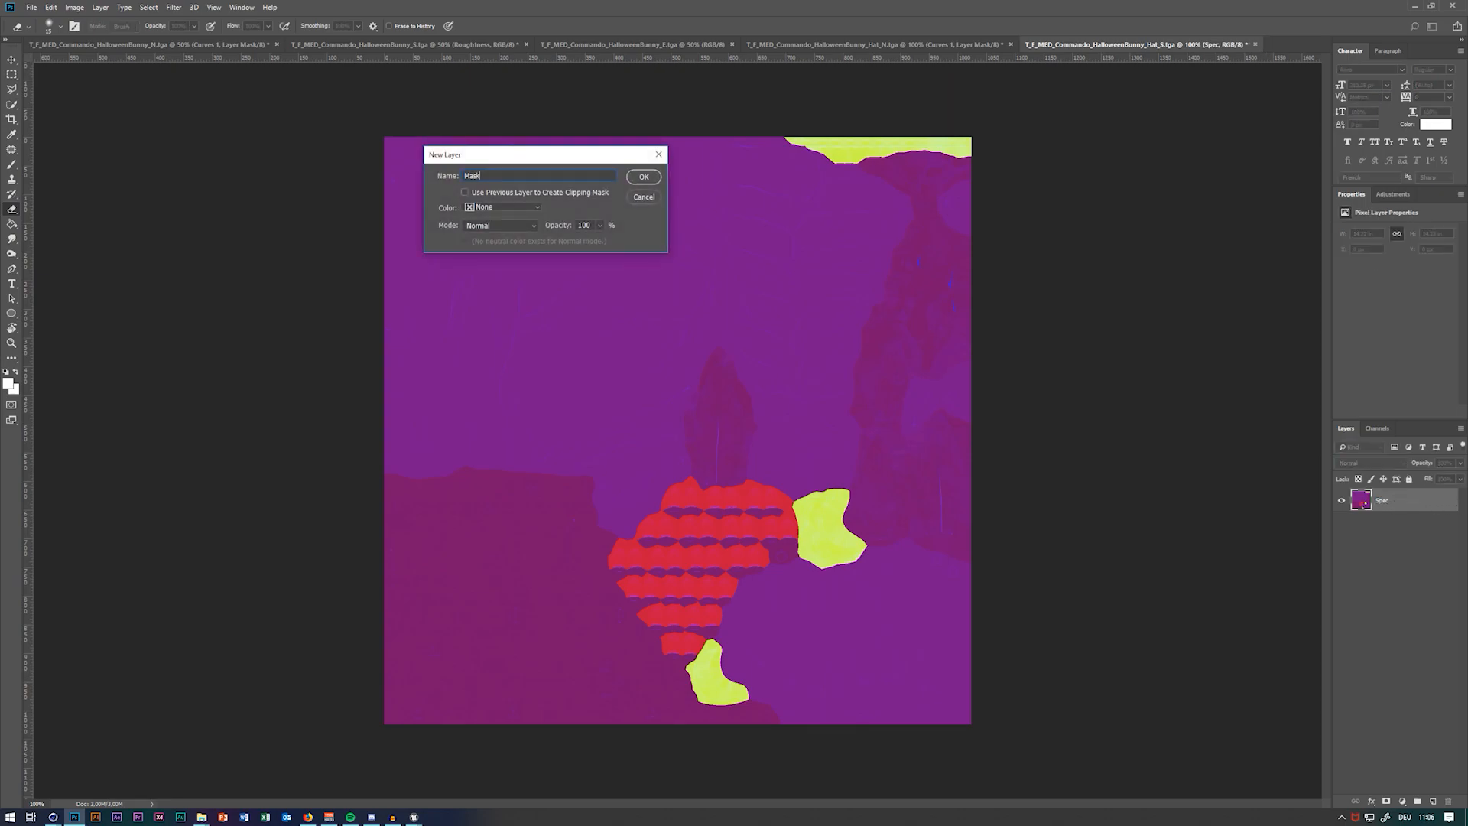
key("Return")
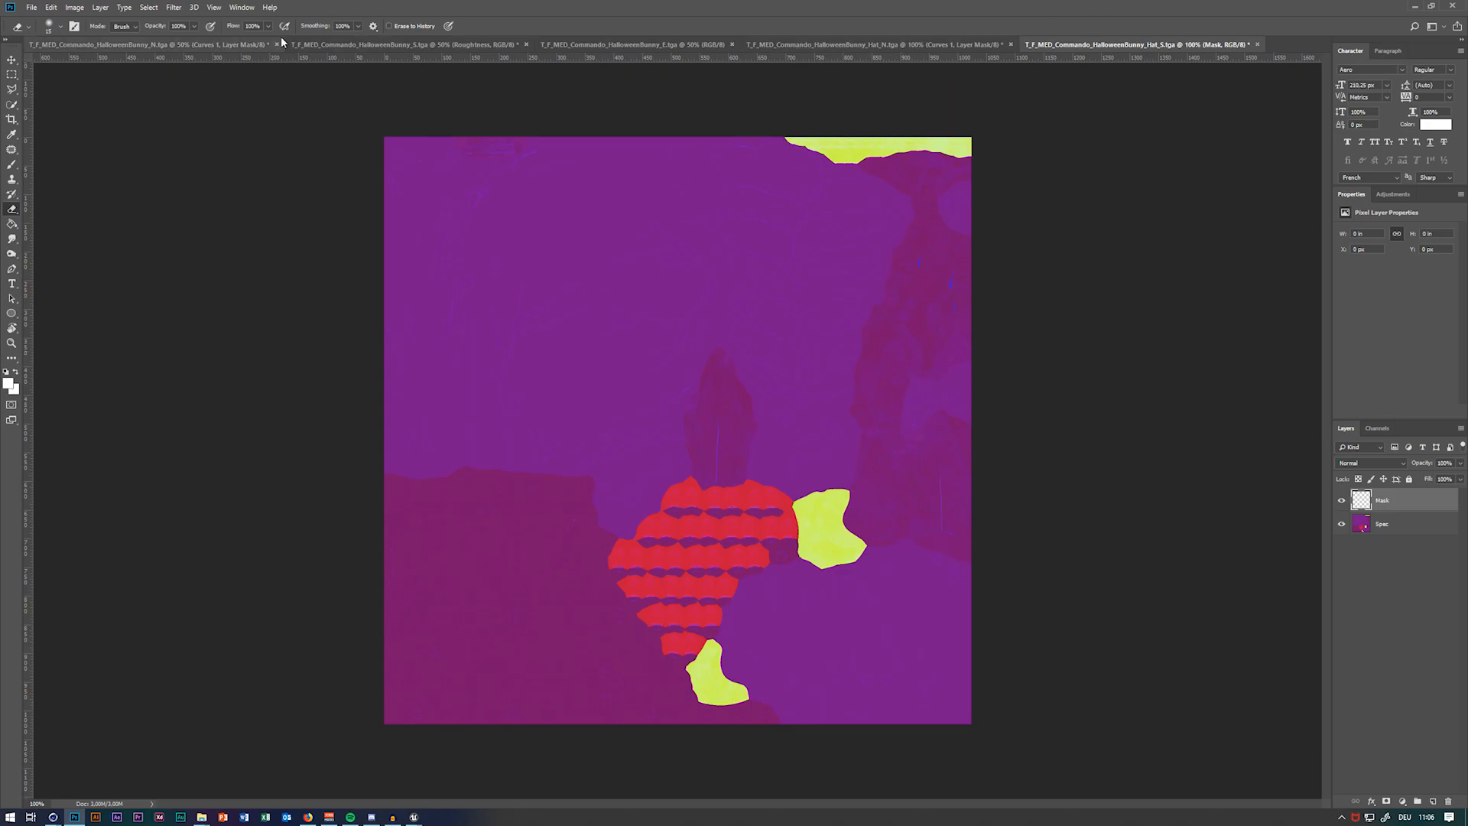
Run the Maps action from the Fortnite action set to split the specular texture into separate map layers
left_click(242, 6)
left_click(291, 87)
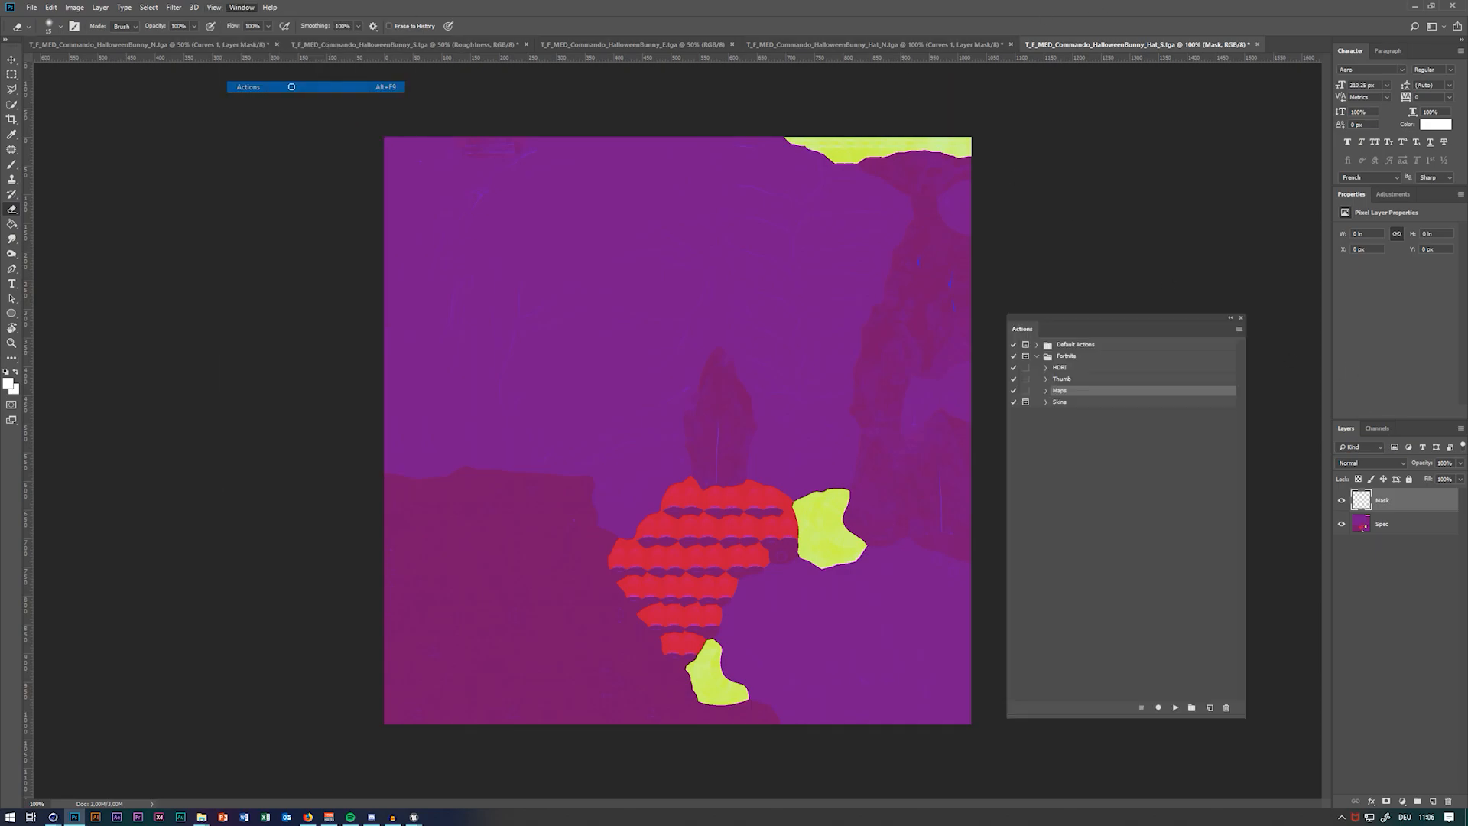
left_click(1177, 707)
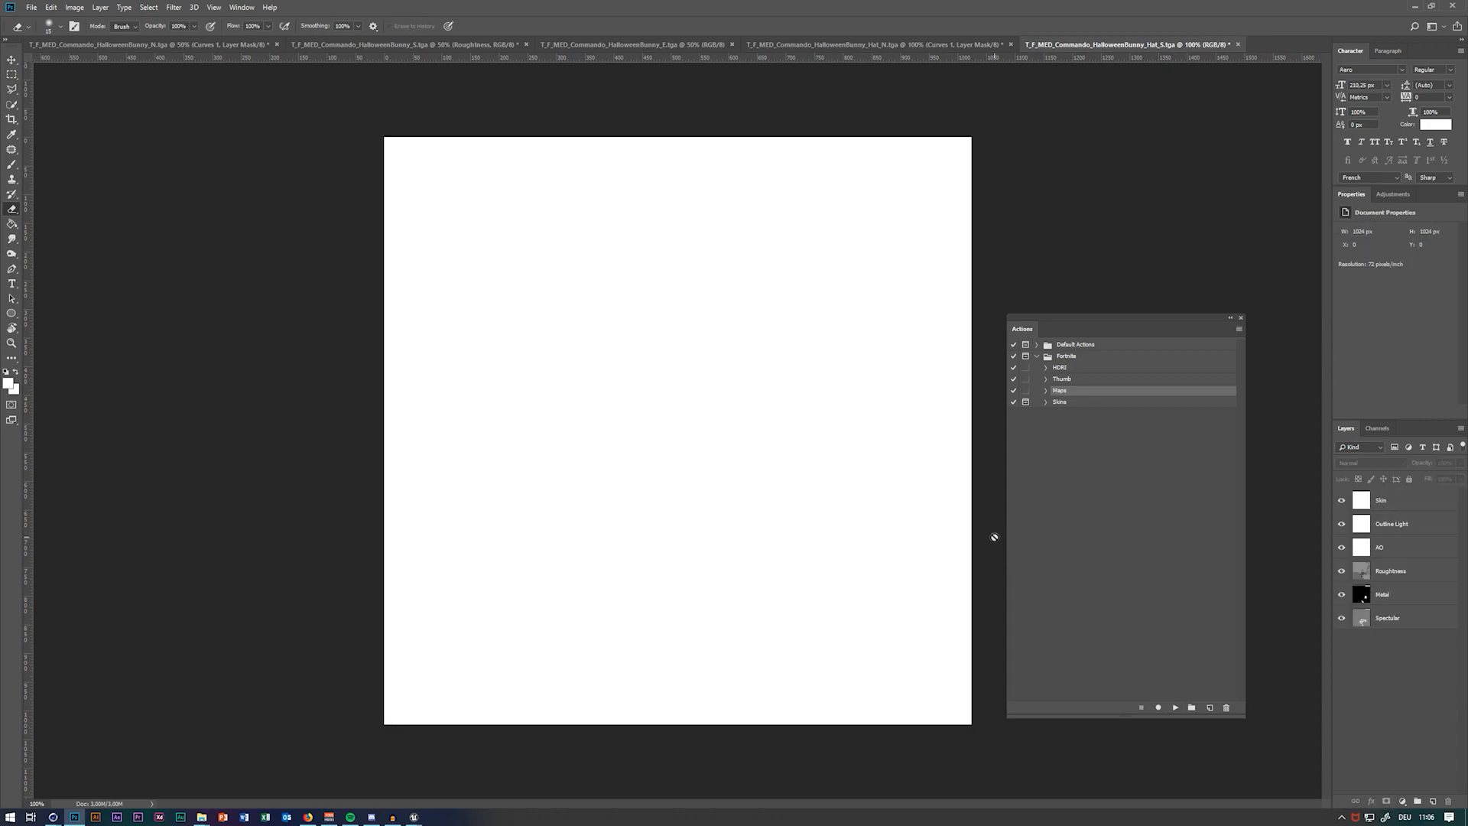
left_click(1240, 318)
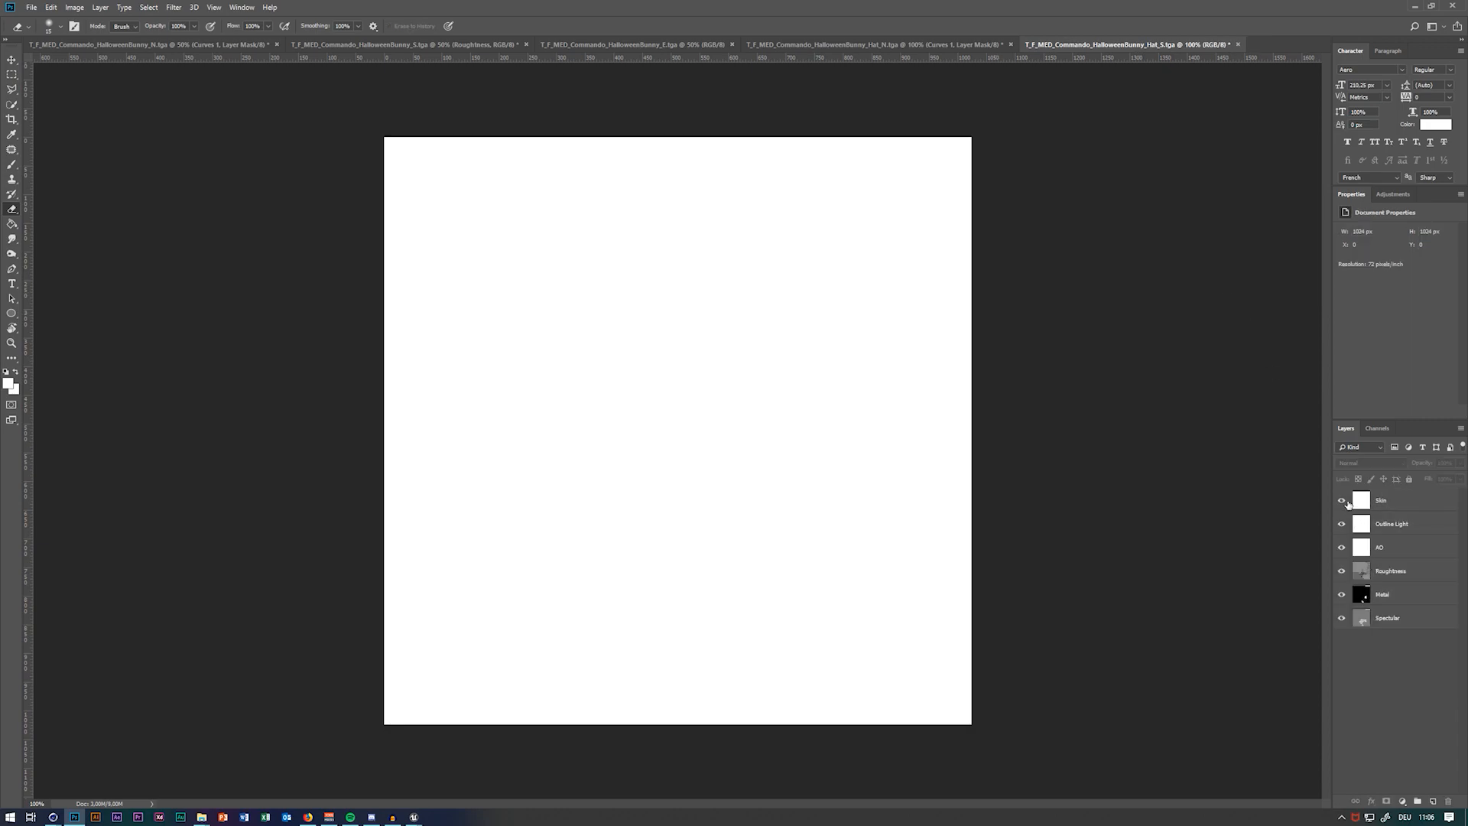
Hide the Skin, Outline Light and AO layers and export the Roughness map as PNG file Hat_Roughness
left_click(1395, 570)
left_click(32, 7)
mouse_move(91, 163)
left_click(187, 164)
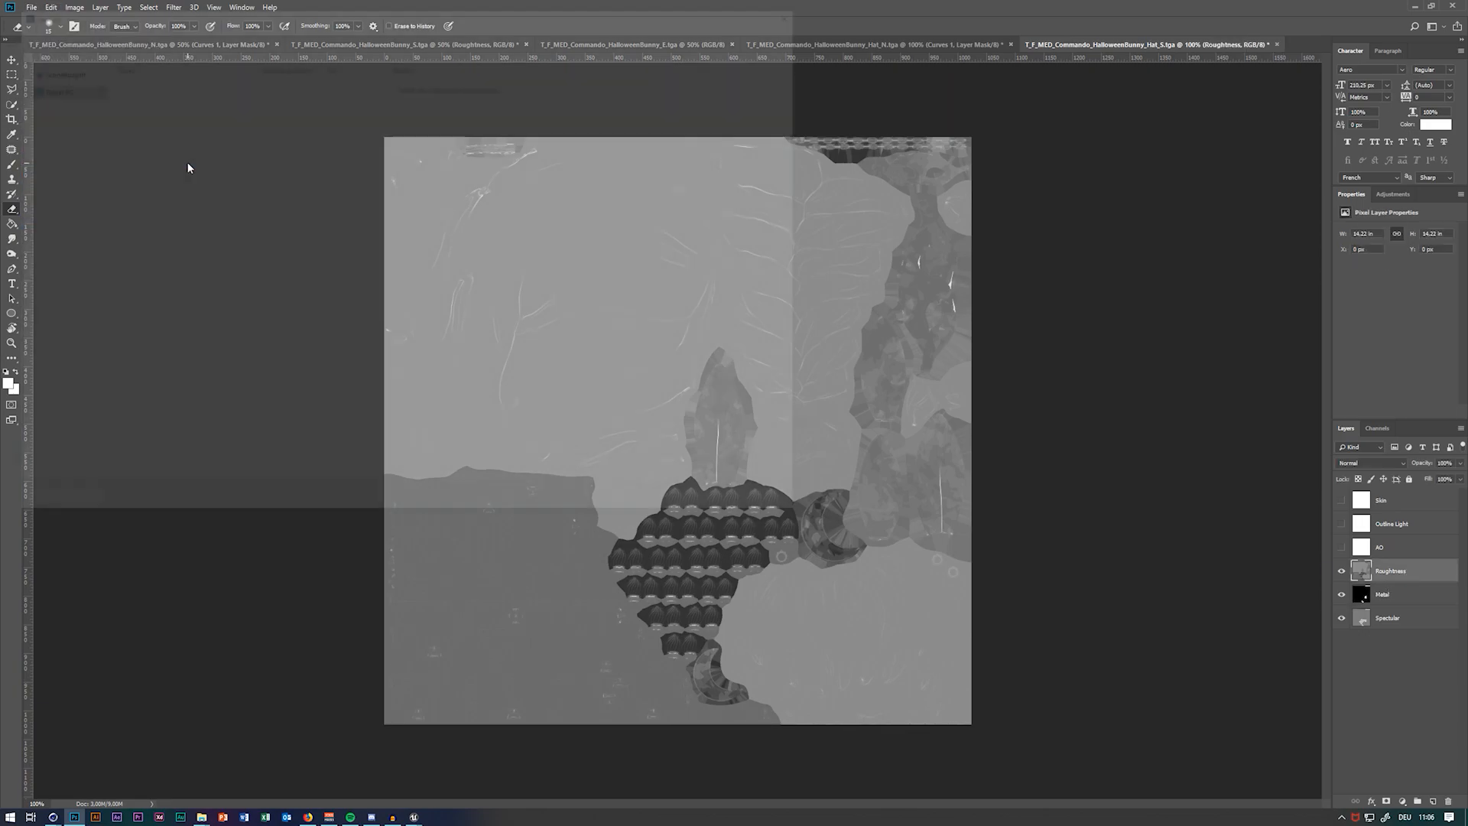
type("Hat_Roughness")
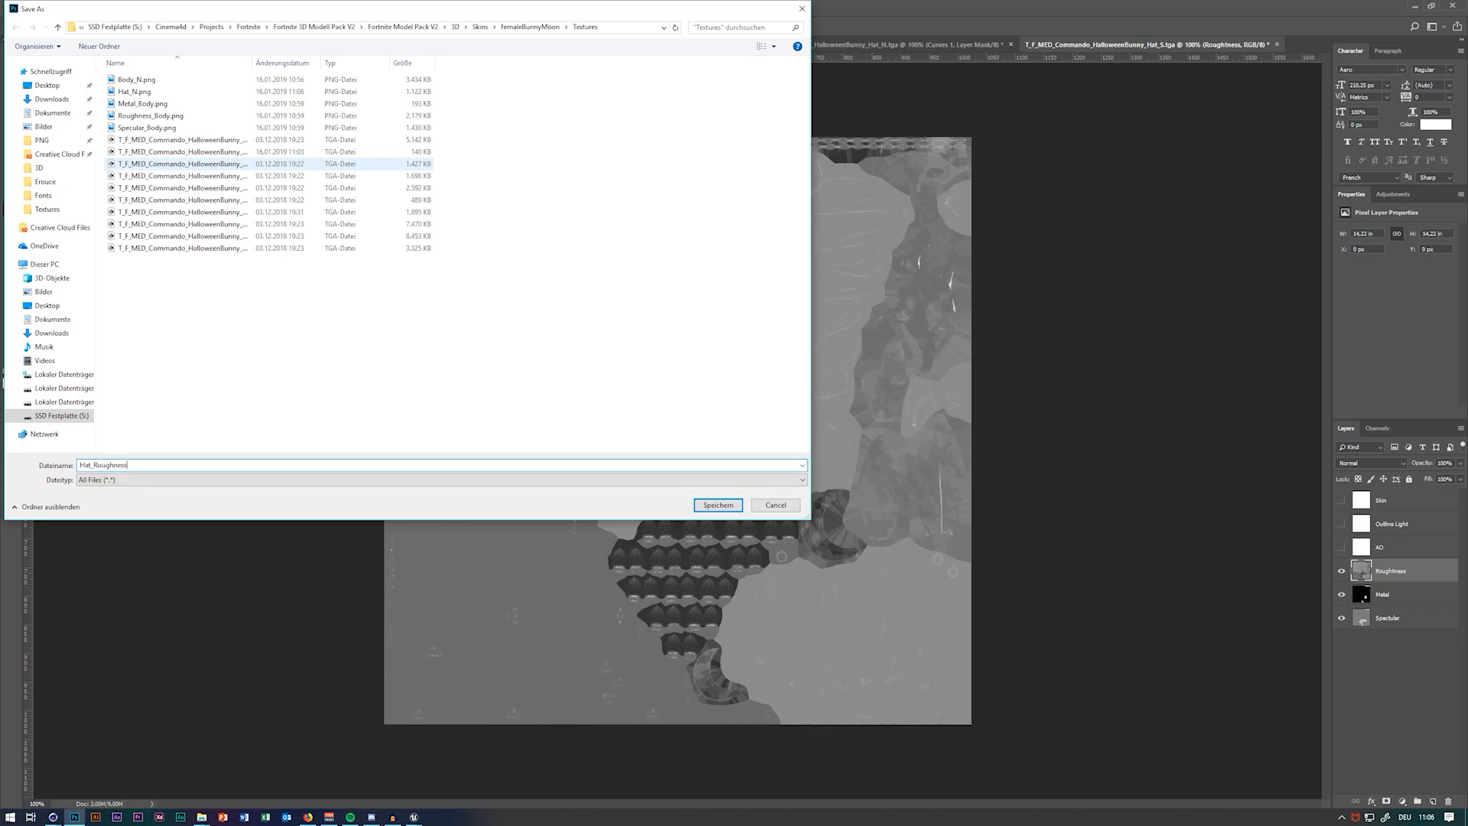
key("Return")
Hide the Roughness layer and export the Metal map as PNG file Hat_Metal in the Textures folder
left_click(1341, 570)
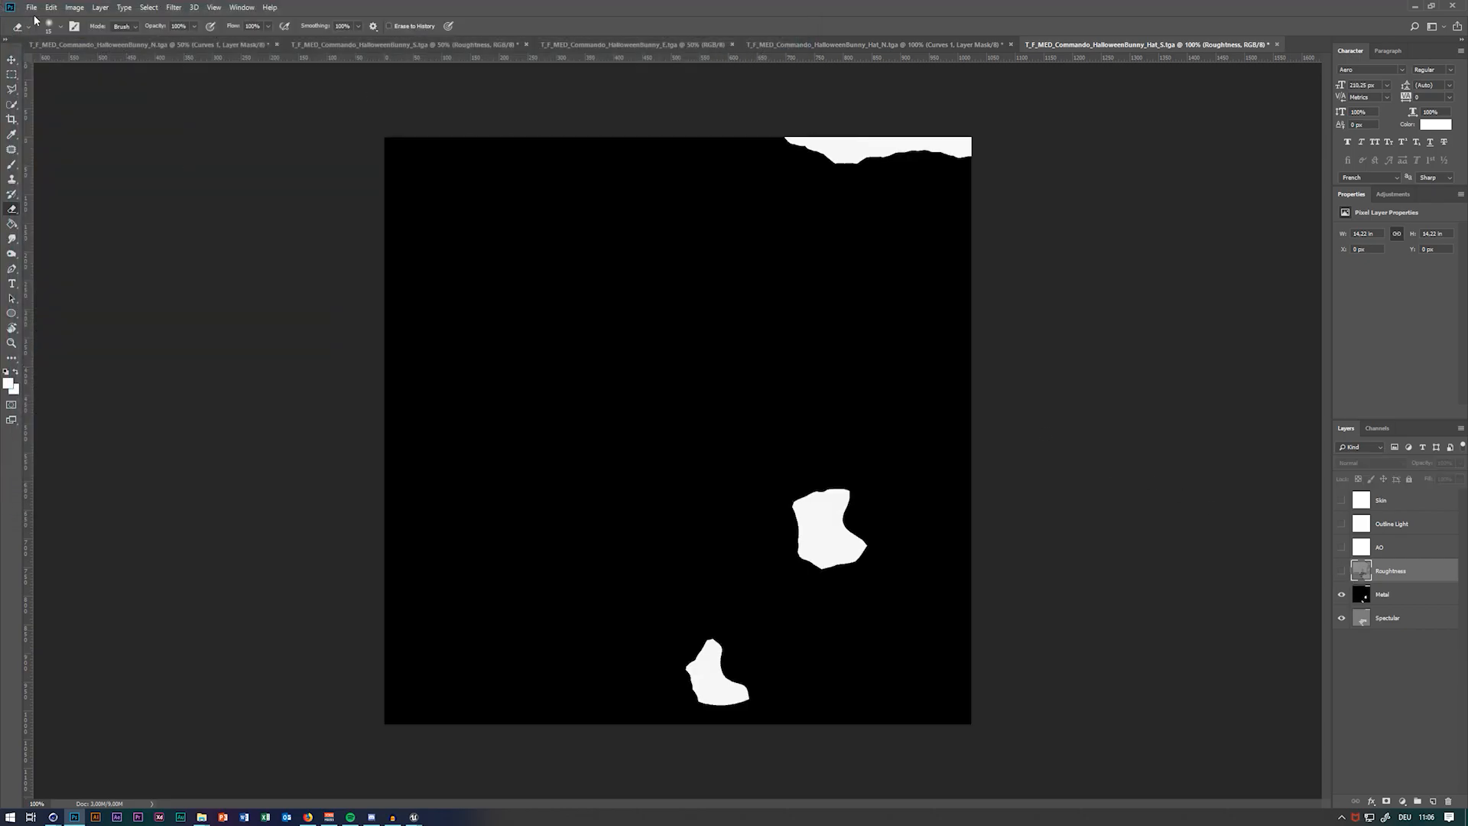
left_click(31, 7)
left_click(65, 163)
type("Hat_Metal")
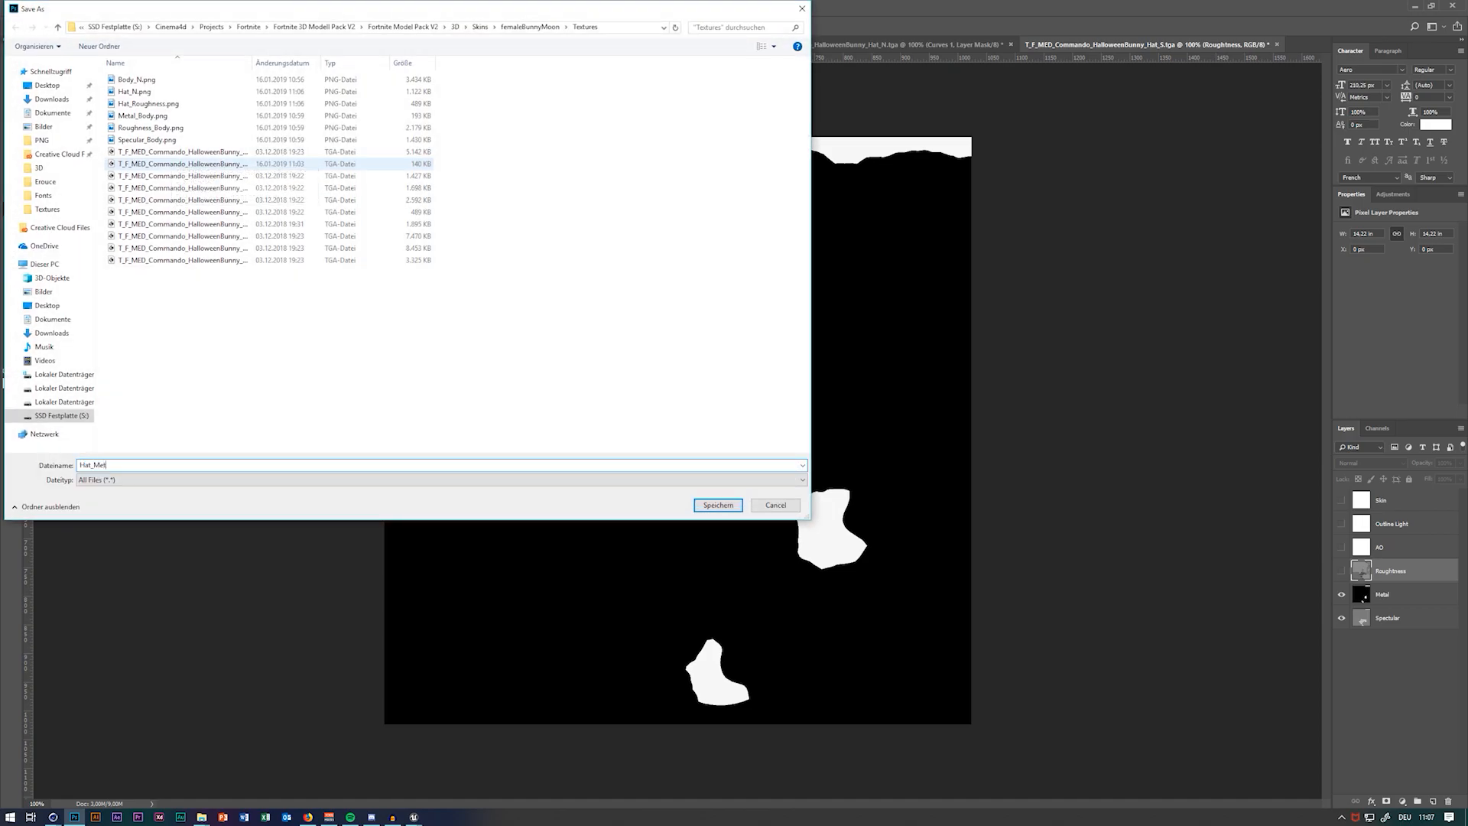
key("Return")
Hide the Metal layer and export the Specular map as PNG file Hat_Specular in the Textures folder
left_click(1341, 594)
left_click(30, 8)
left_click(31, 5)
left_click(34, 7)
mouse_move(115, 163)
left_click(186, 163)
type("Hat_S")
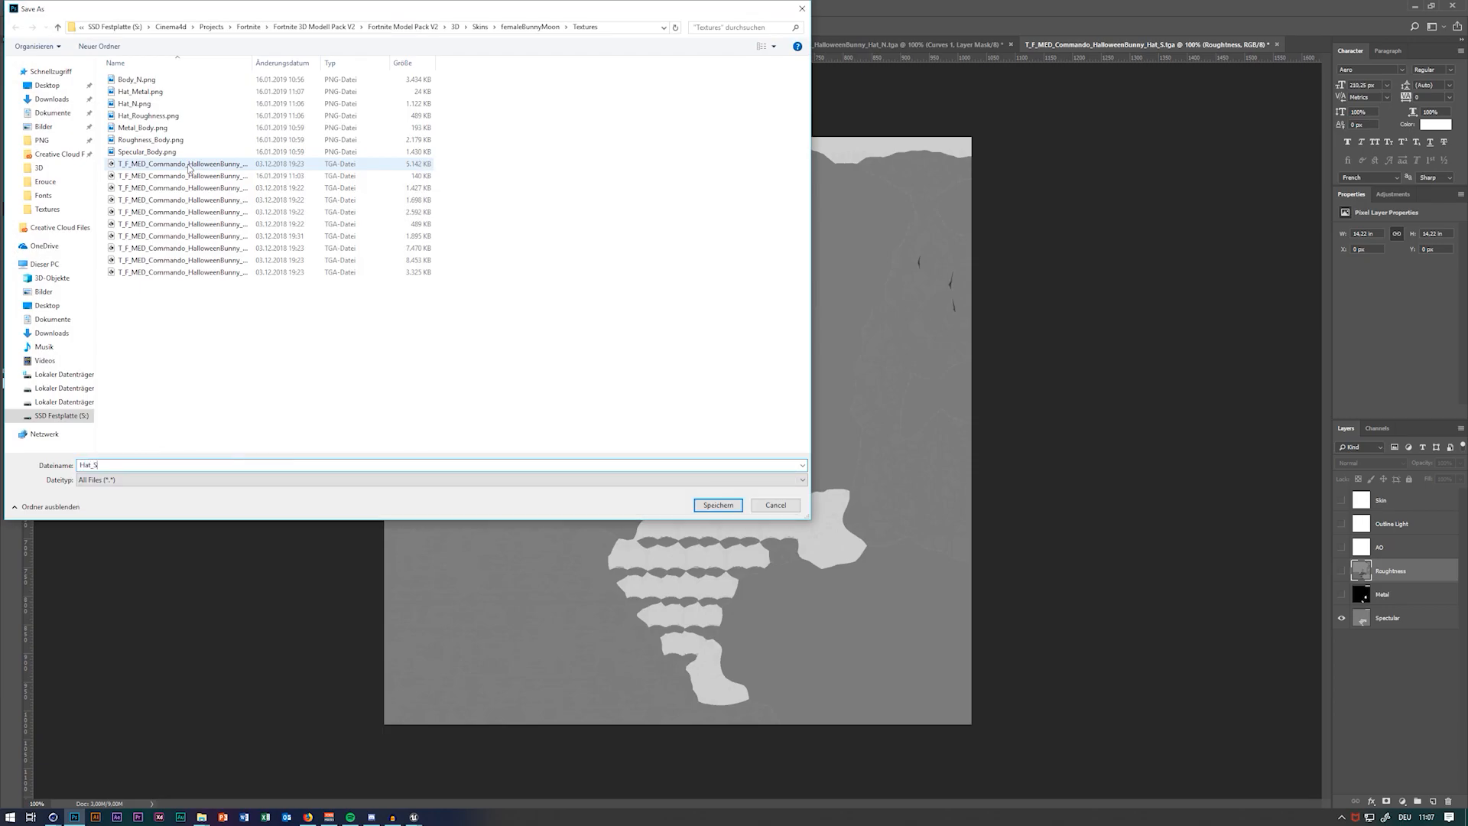
key("Return")
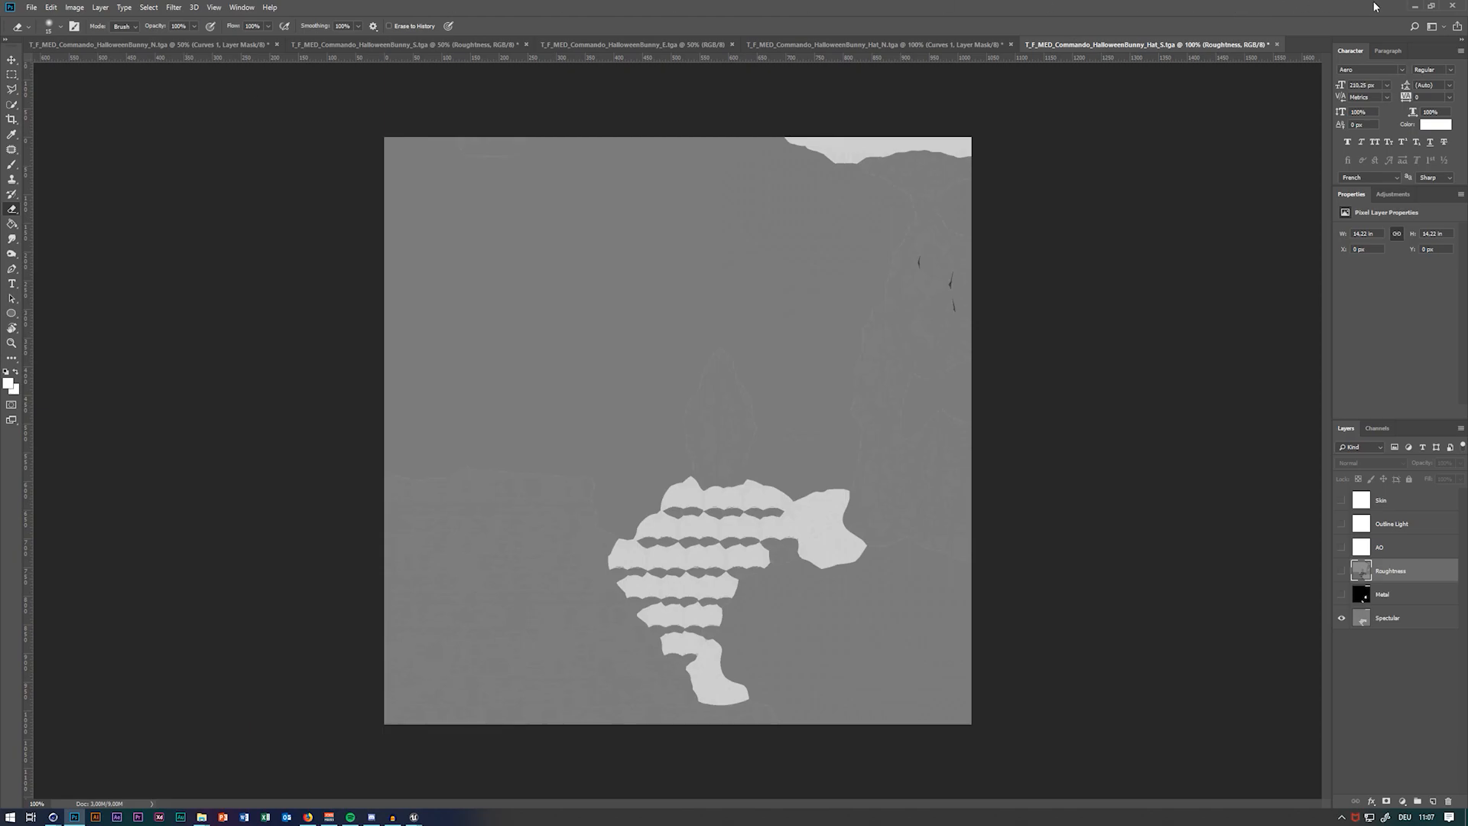
Load Hat_Roughness.png and Hat_Specular.png into Cinema 4D's glossy material nodes, connect them to Roughness and Specular, and close the material editors
left_click(1414, 6)
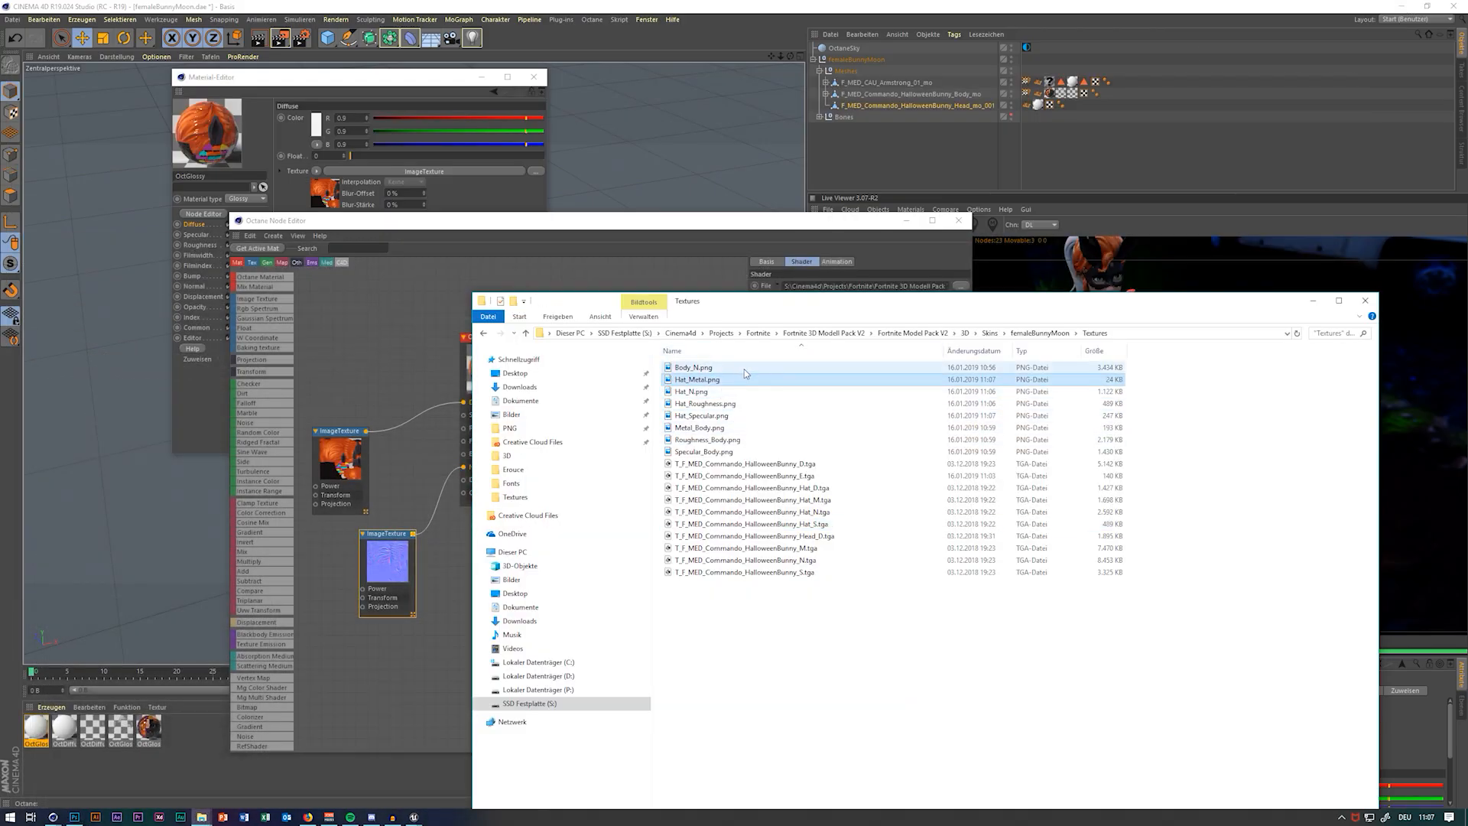
left_click(749, 441)
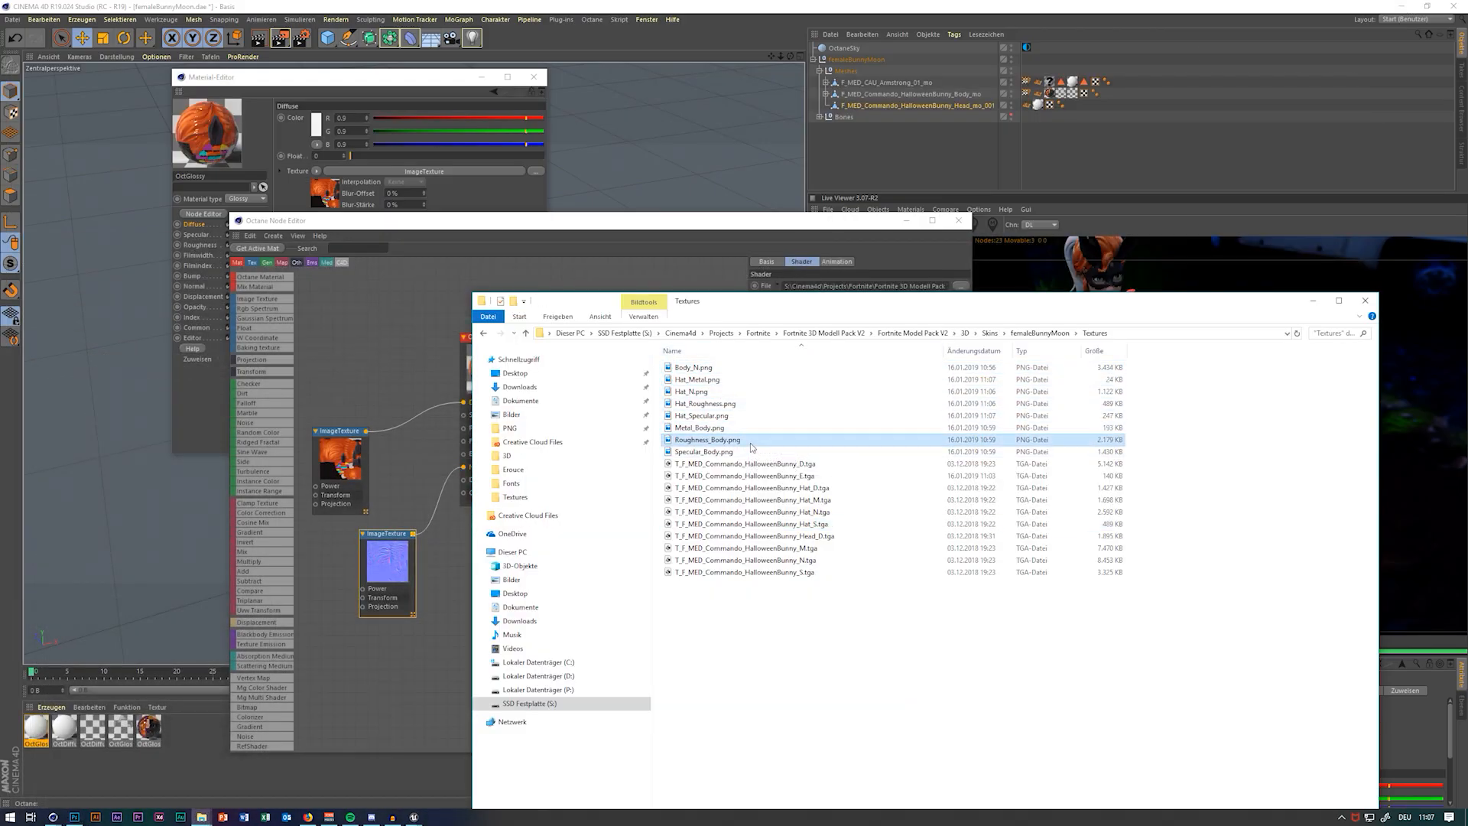
left_click(740, 417)
left_click_drag(753, 416, 493, 615)
left_click_drag(459, 487, 463, 428)
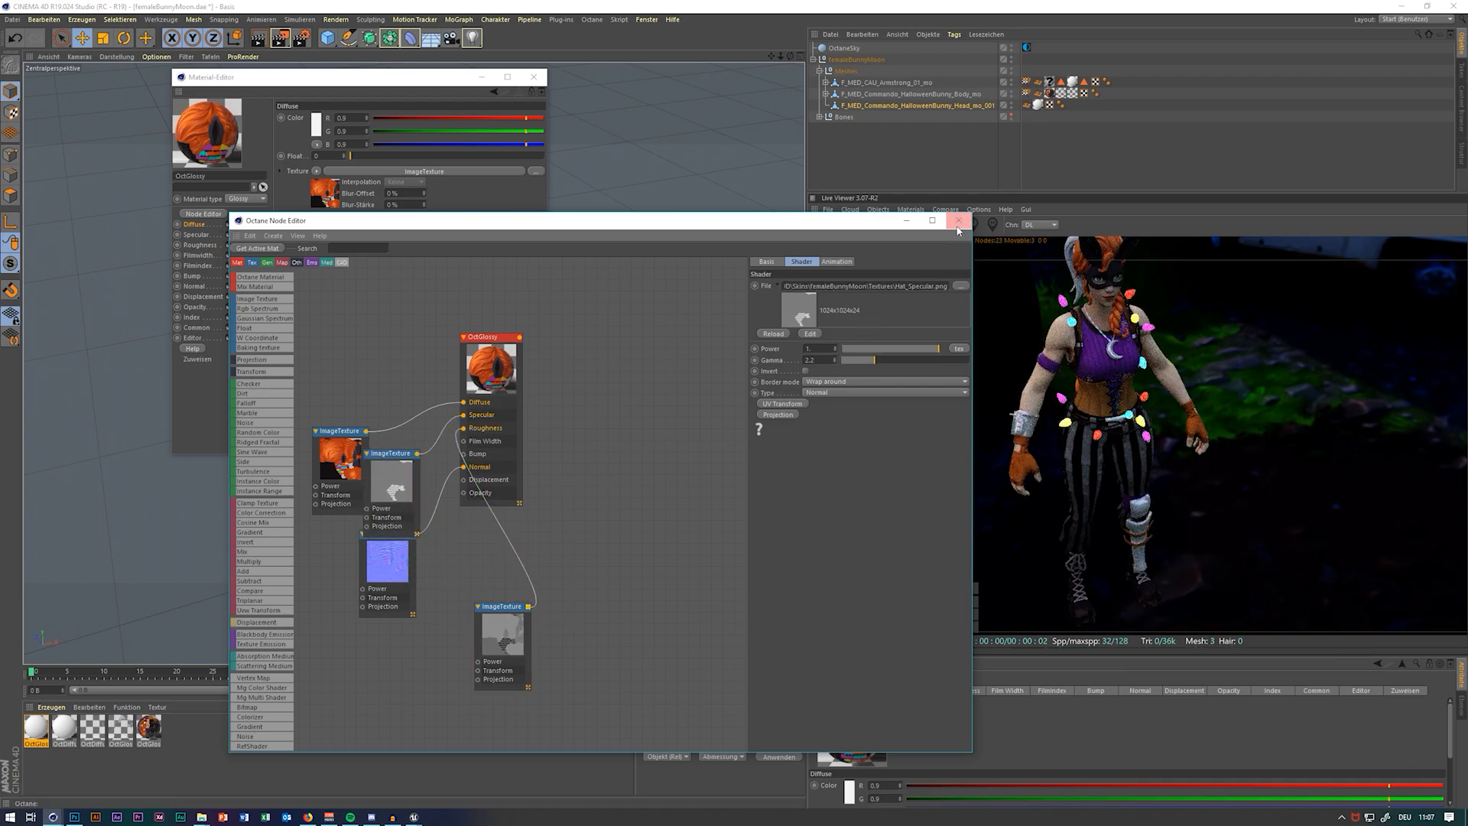
left_click(534, 77)
left_click(879, 209)
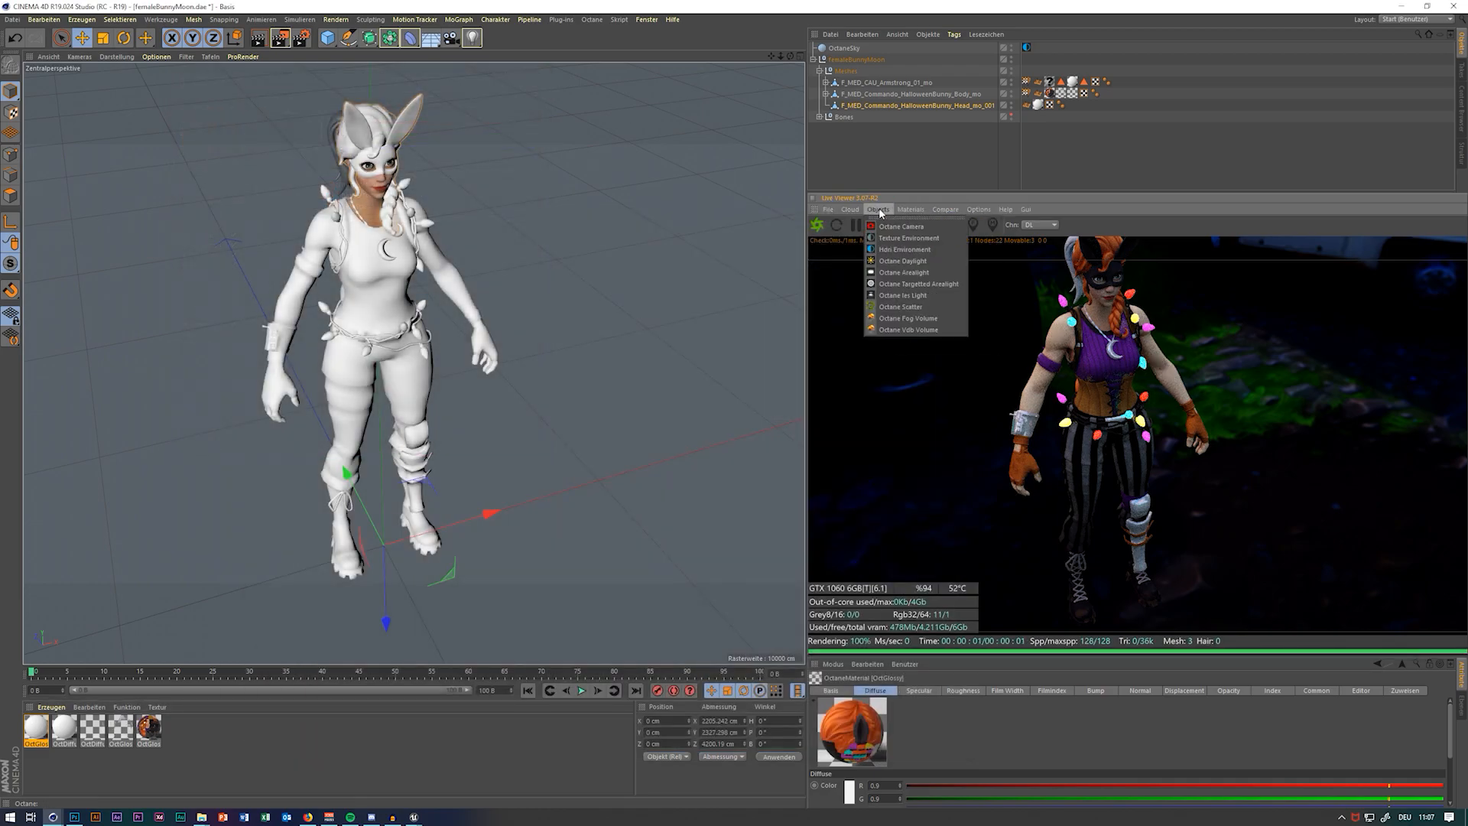
left_click(671, 344)
left_click(671, 344)
key("ctrl+s")
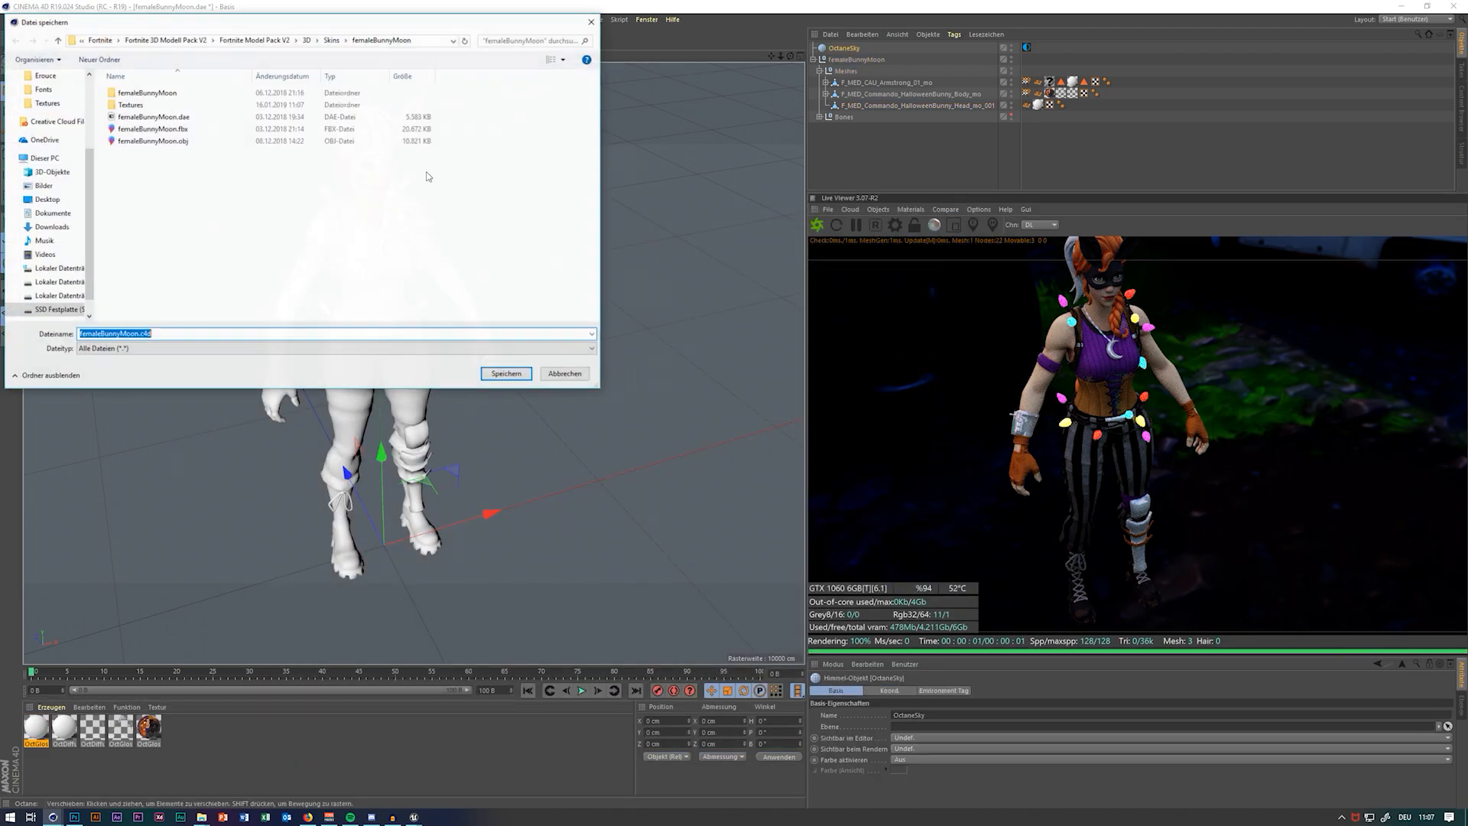
left_click(566, 373)
Save the project including assets as Skin in a new BunnyMoon folder inside the Fortnite Models directory
left_click(12, 19)
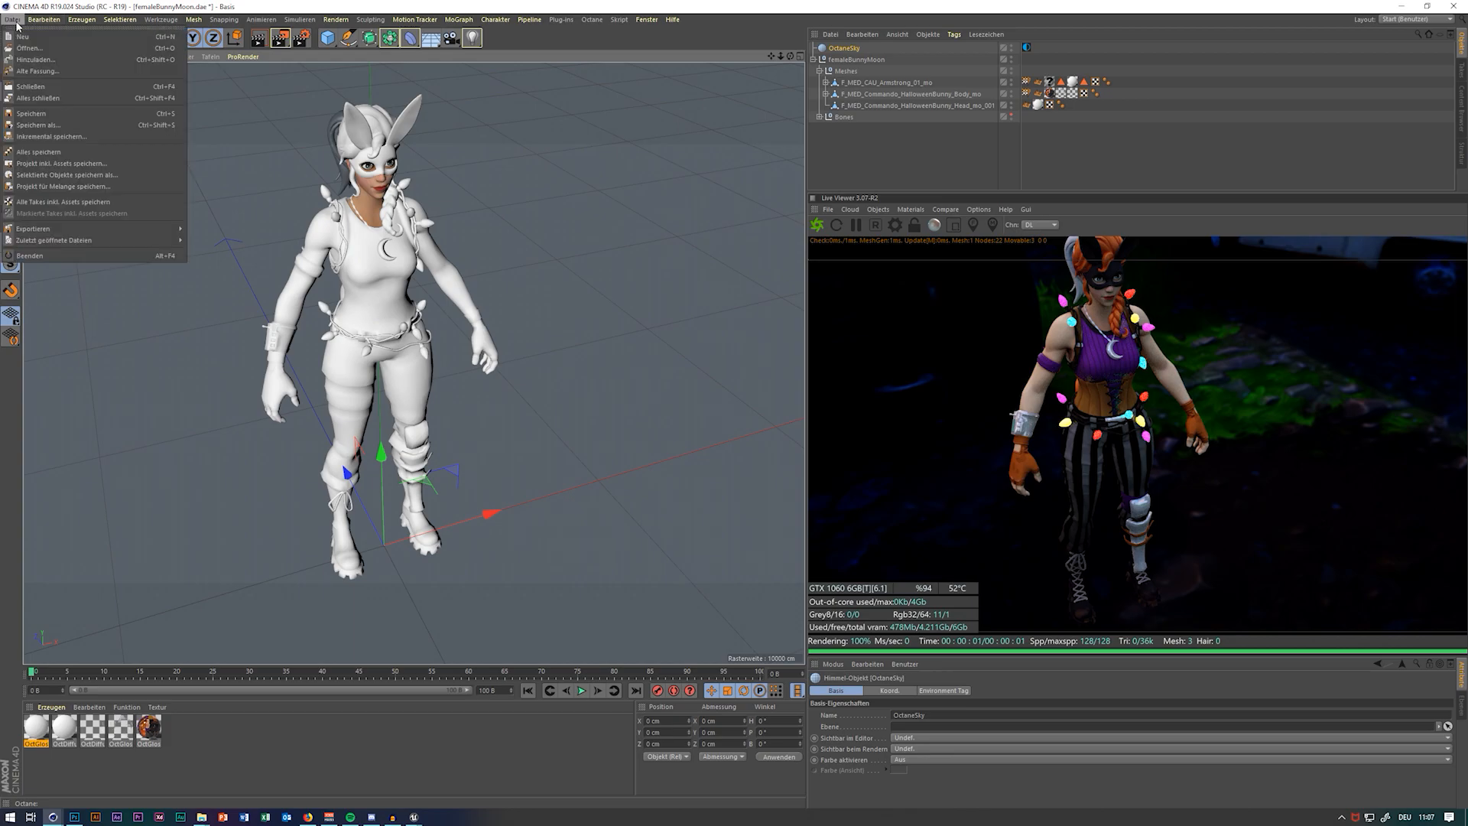
left_click(82, 169)
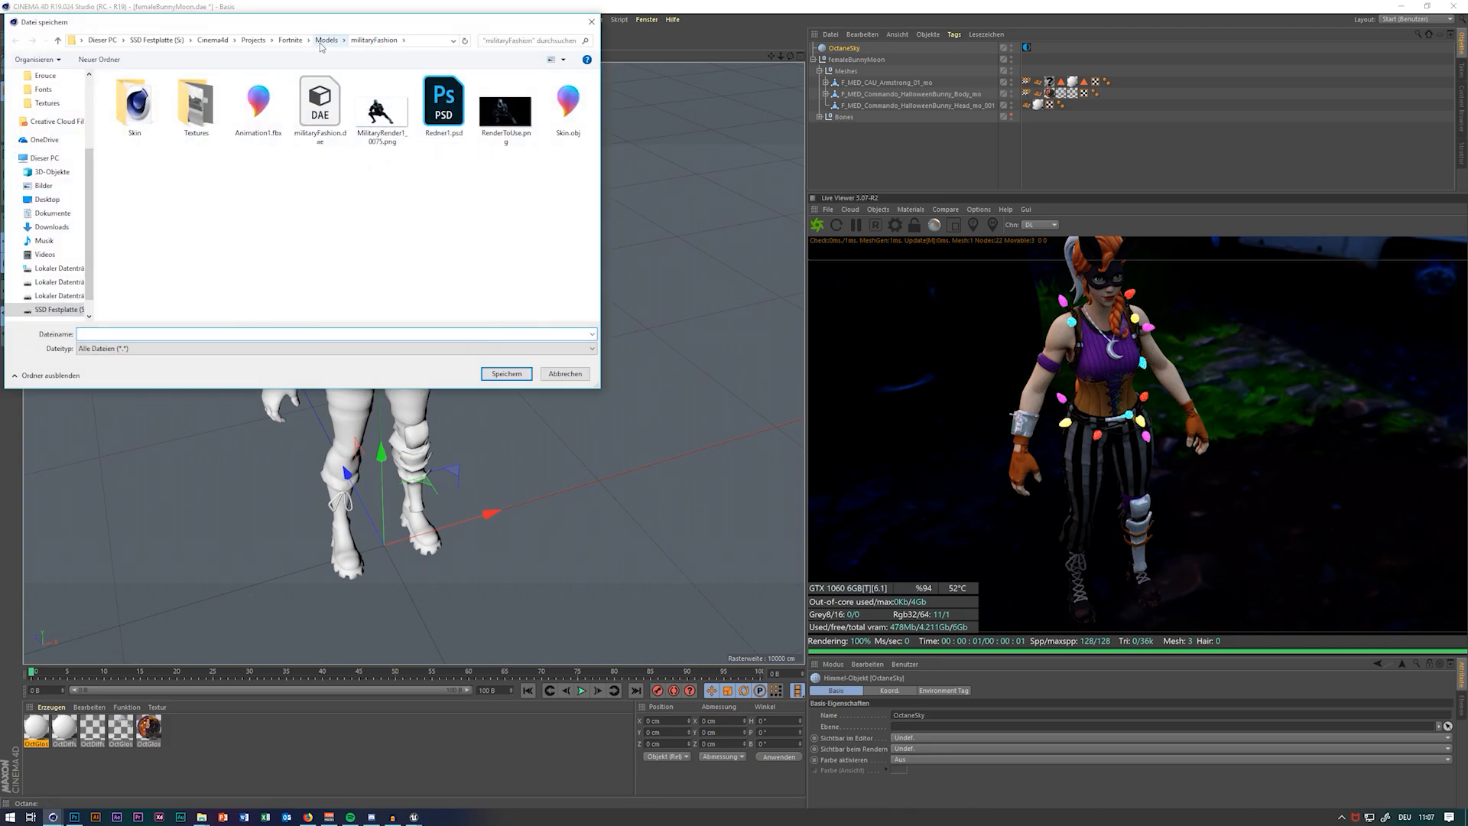
left_click(324, 40)
left_click(110, 64)
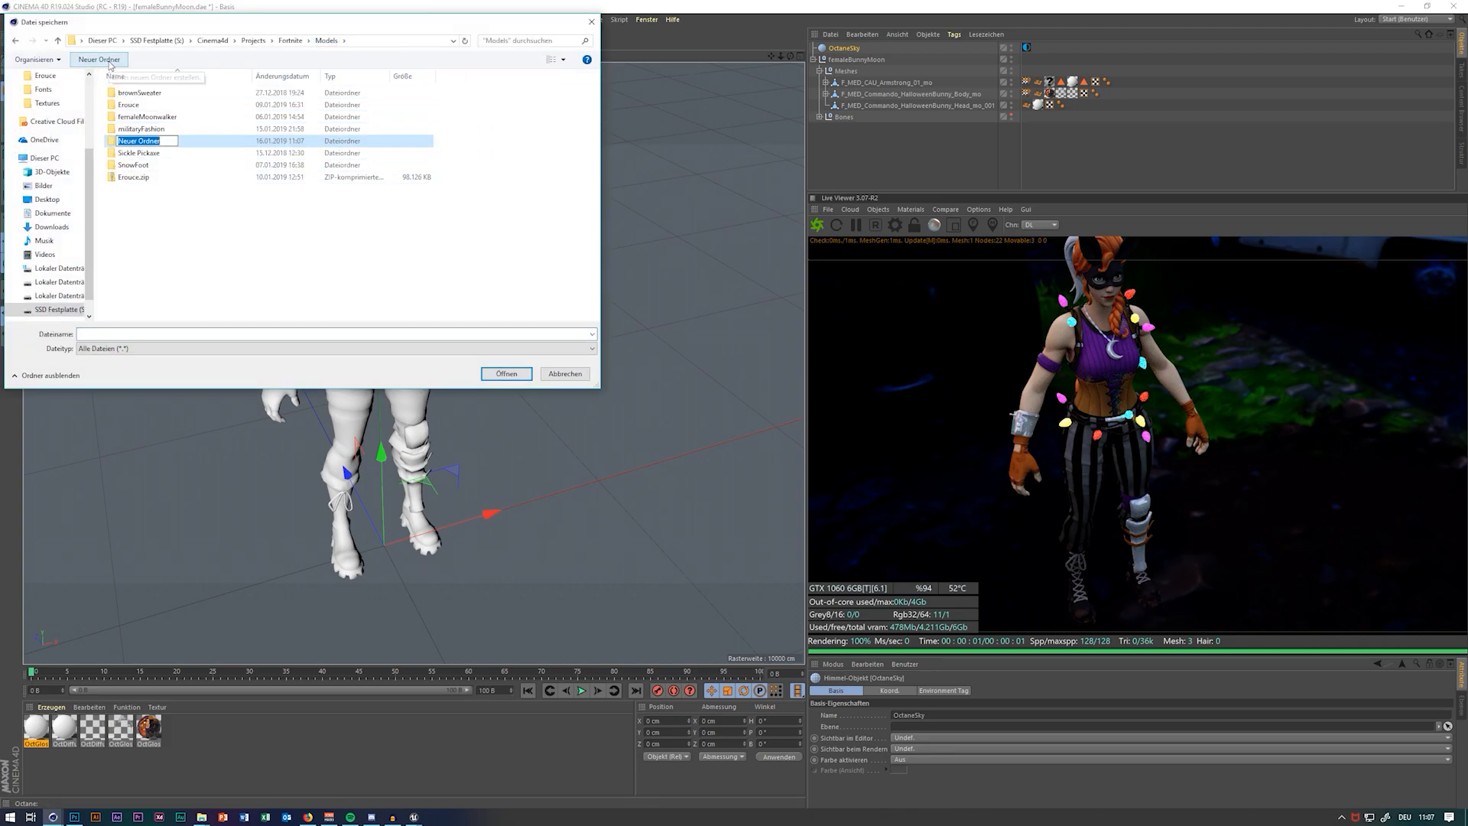
type("BunnyMoo")
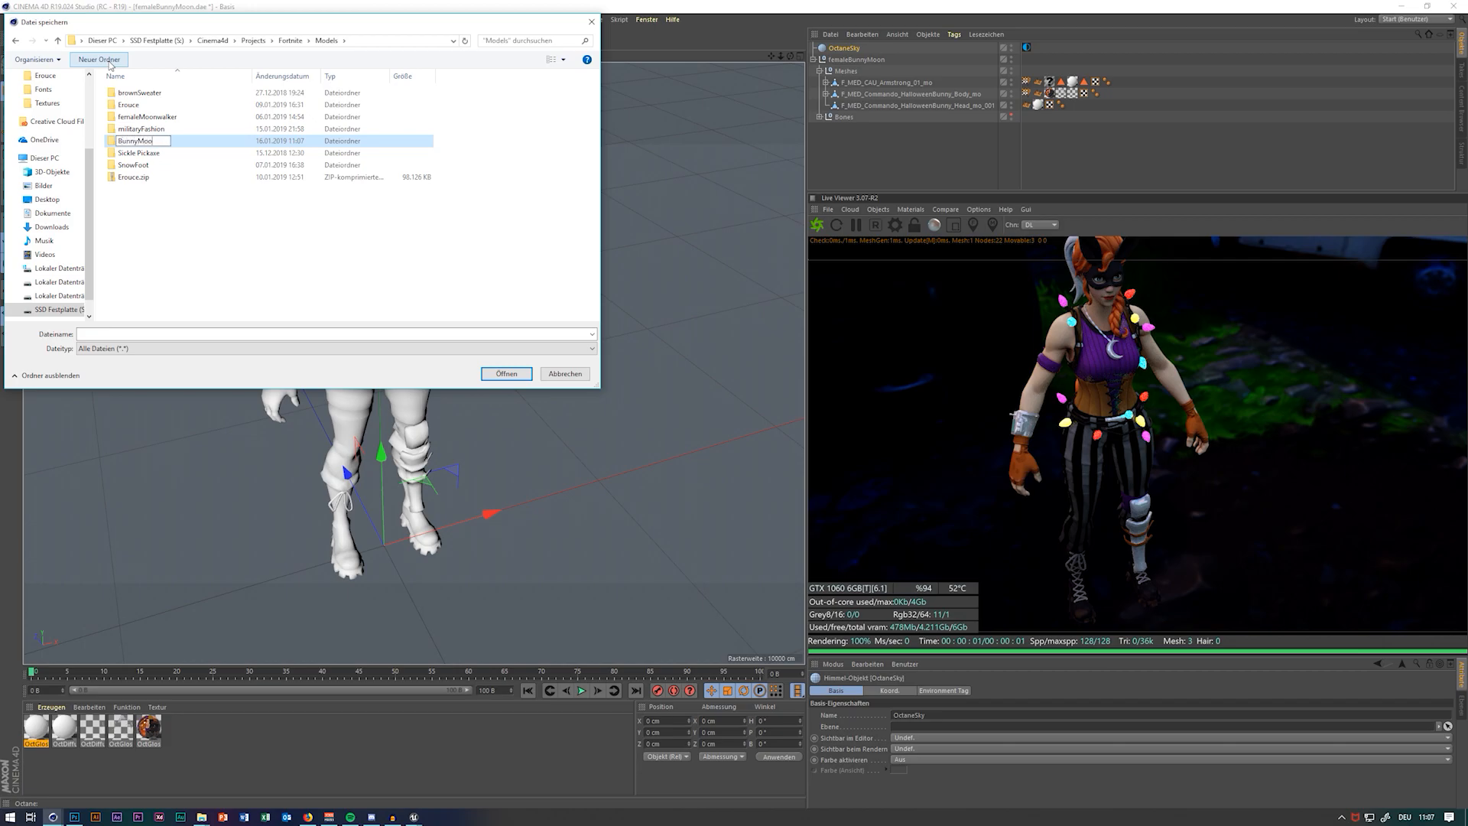
type("n")
key("Return")
key("Return")
type("Skin")
key("Return")
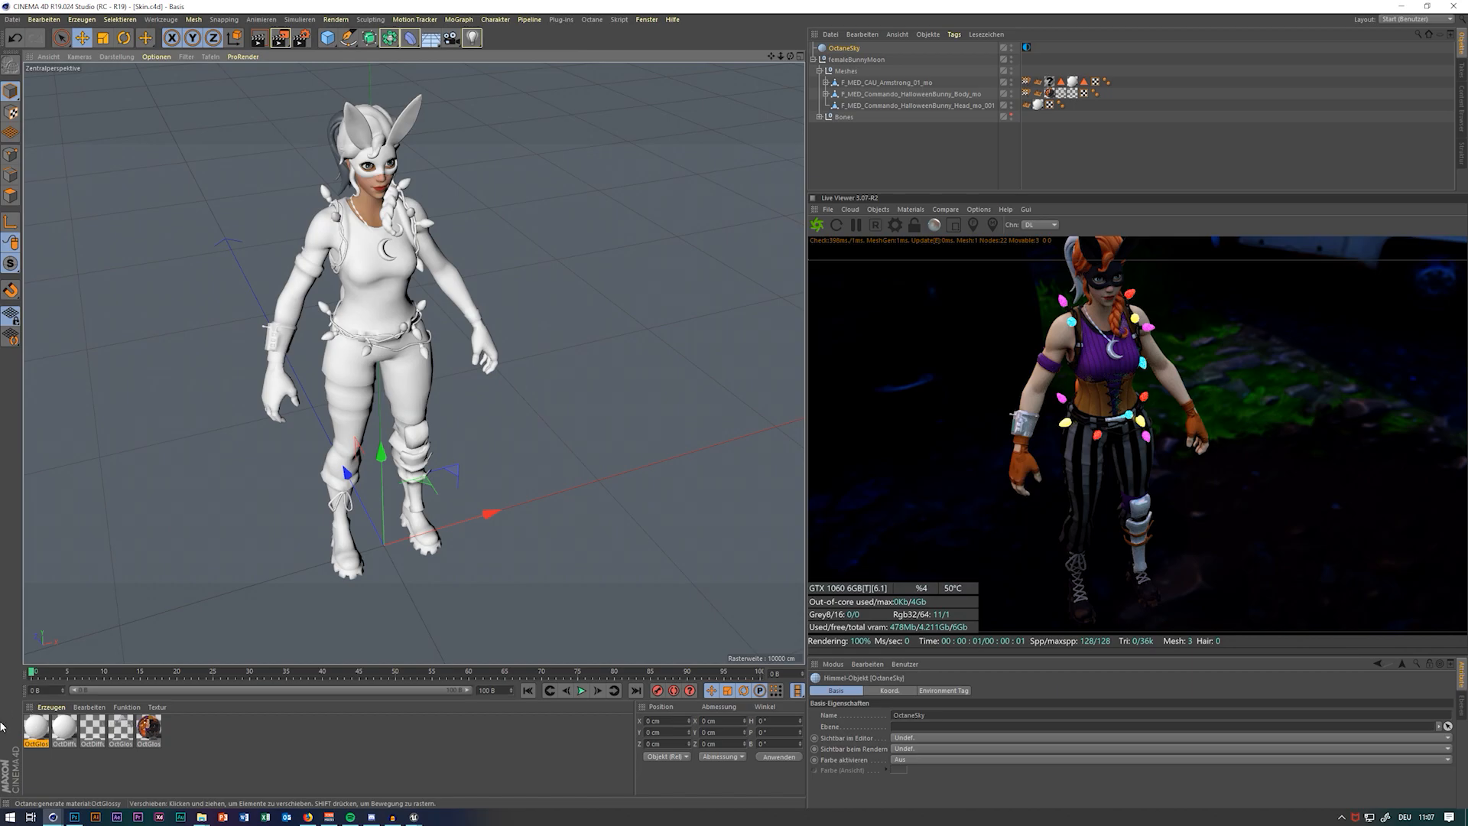
Create another Octane glossy material and open it in the Octane Node Editor
double_click(36, 727)
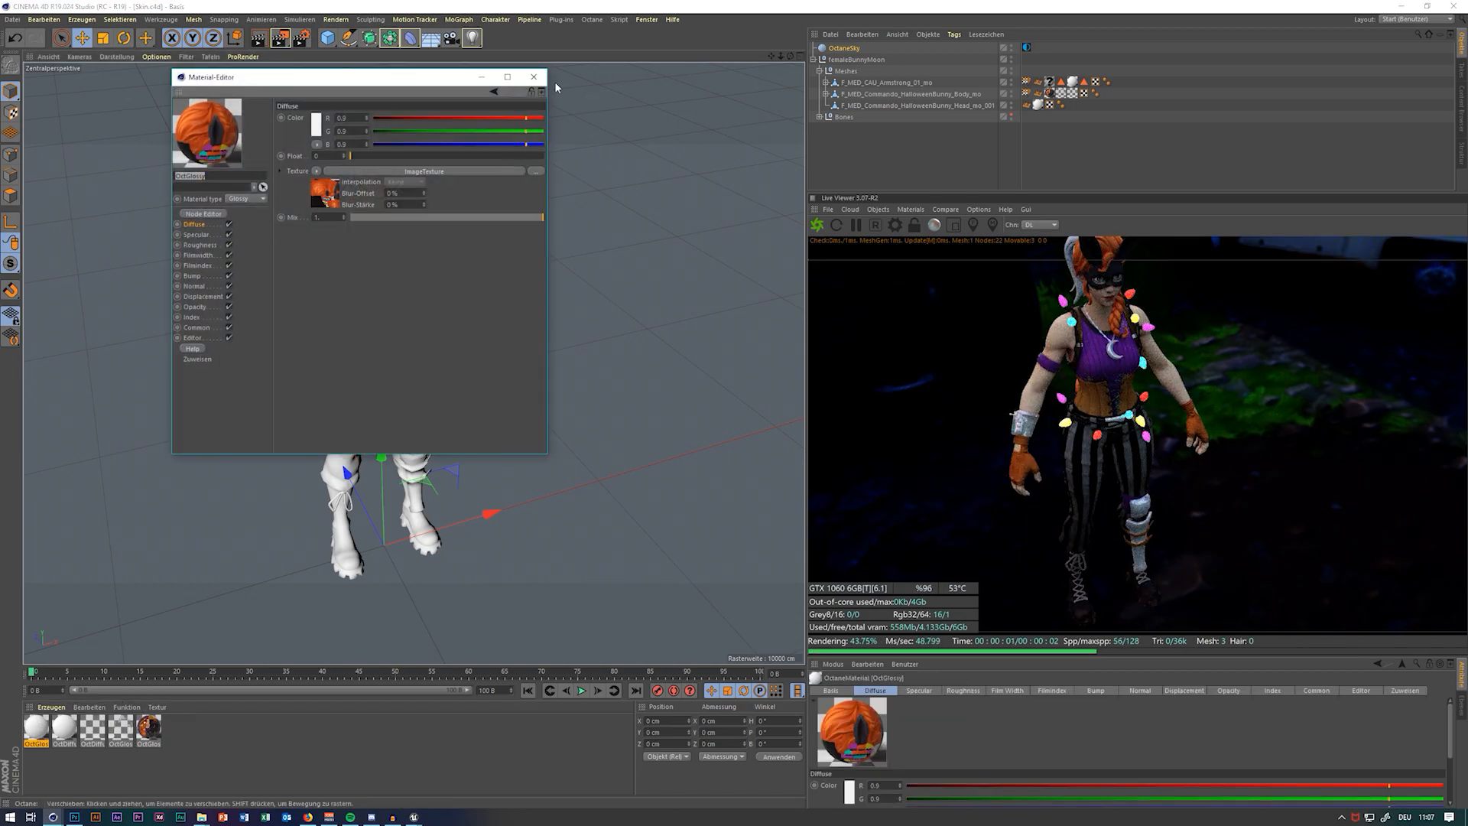
left_click(538, 73)
left_click(910, 209)
left_click(916, 282)
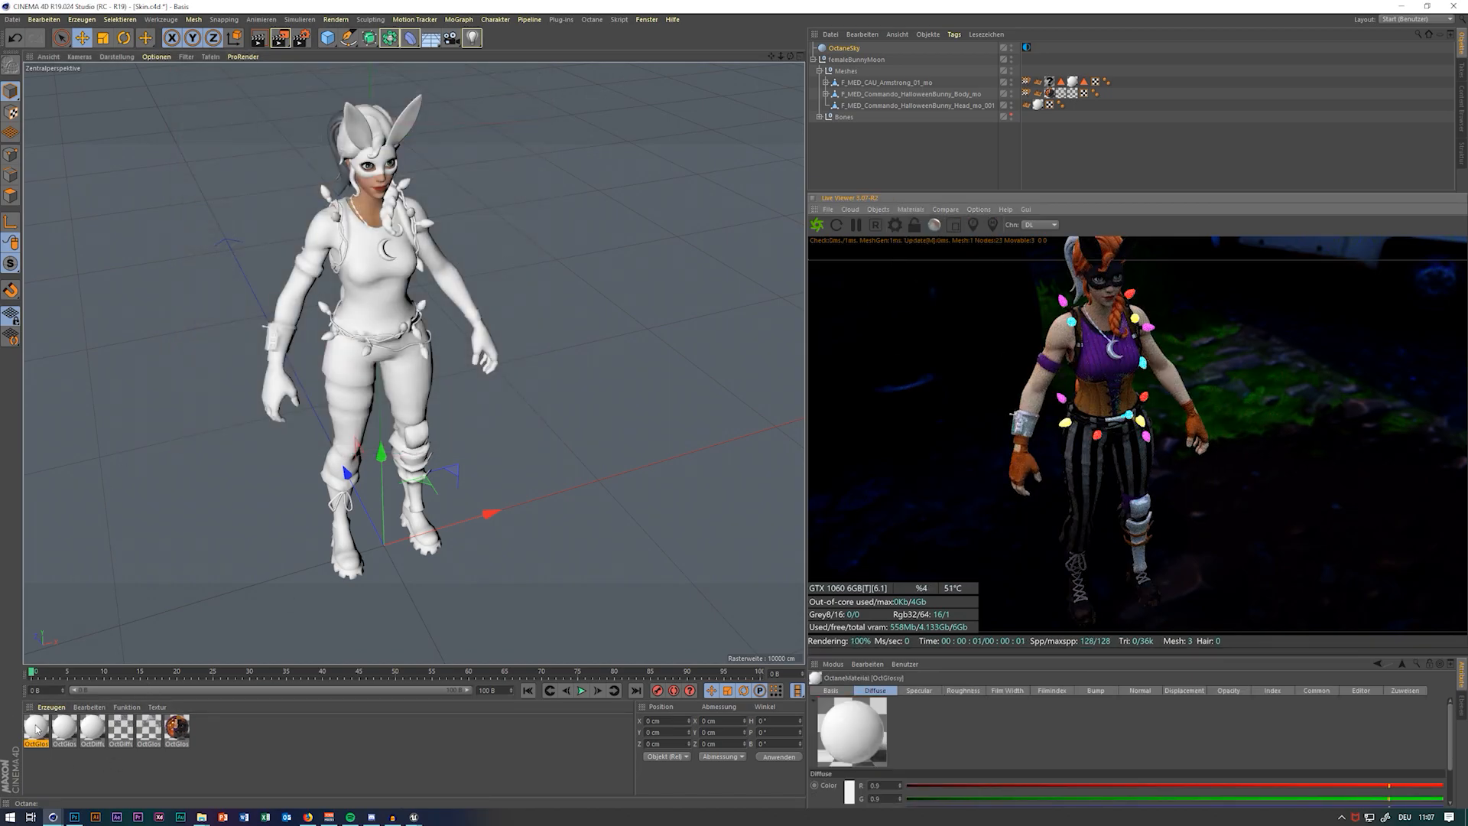
double_click(36, 727)
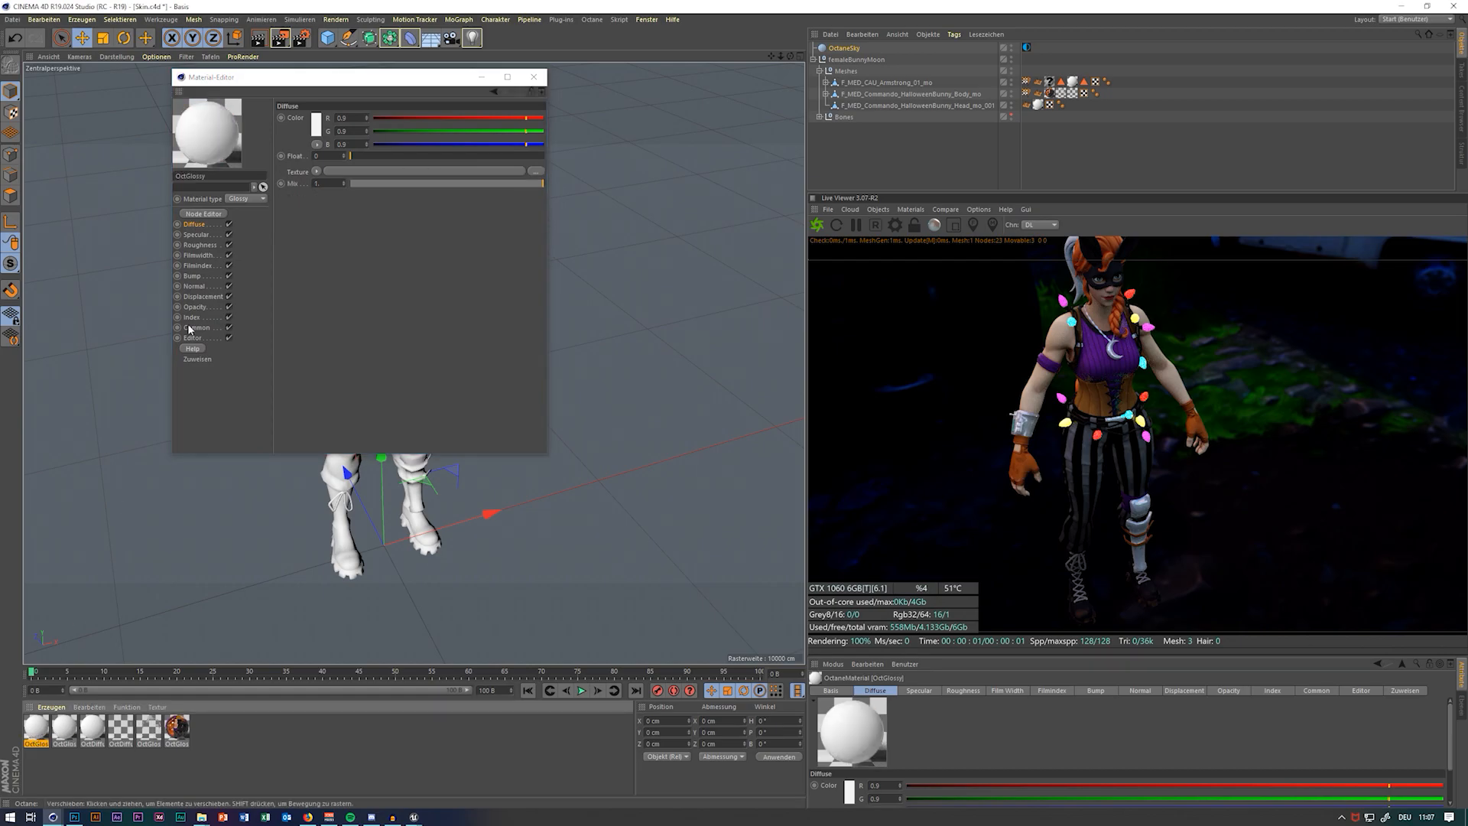
left_click(202, 214)
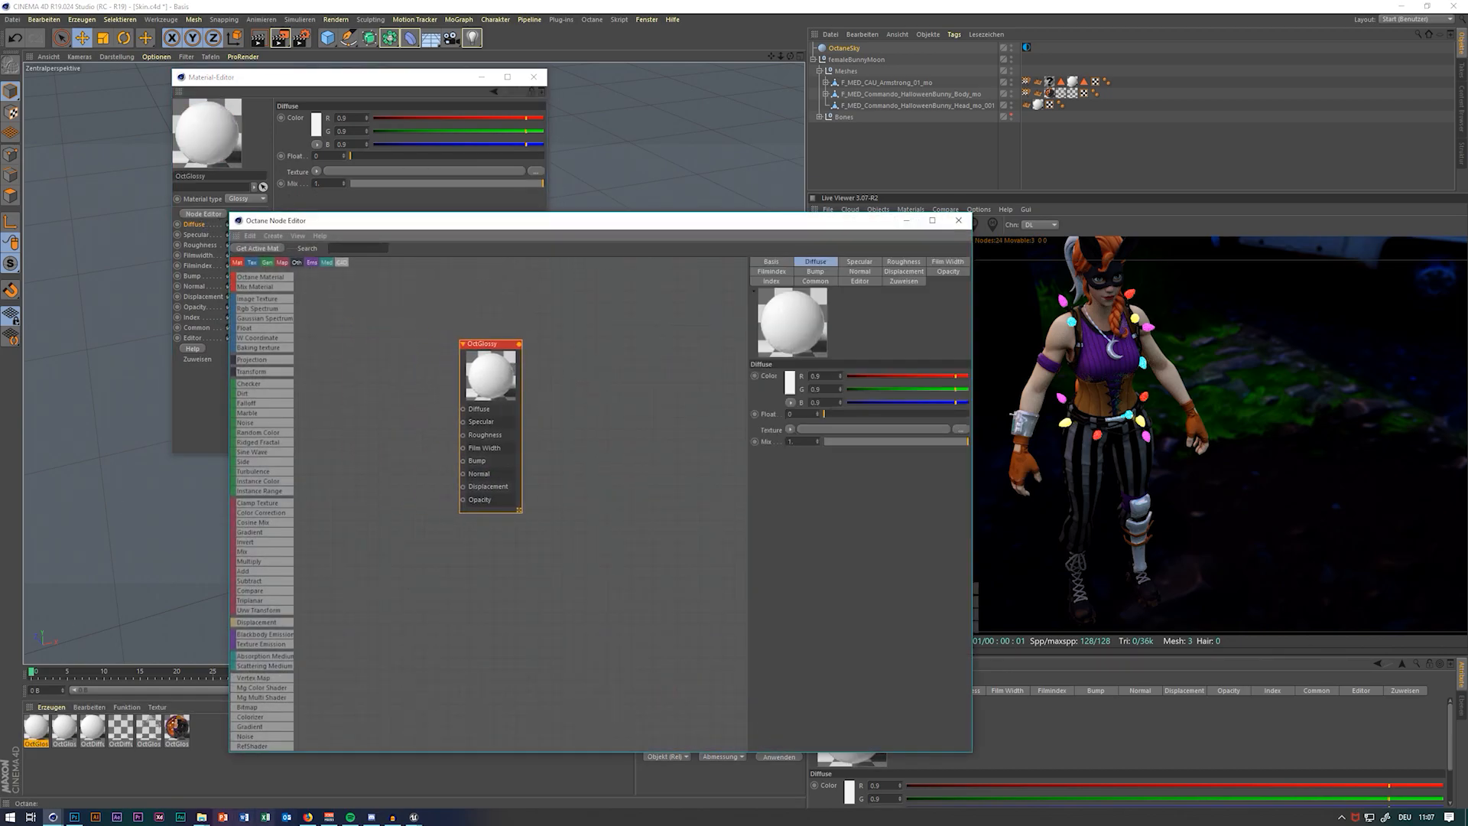
Load Hat_Metal.png and Hat_Roughness.png into the new glossy material, connecting the metal map to Specular and Opacity and the roughness map to Roughness
left_click(201, 818)
left_click(248, 747)
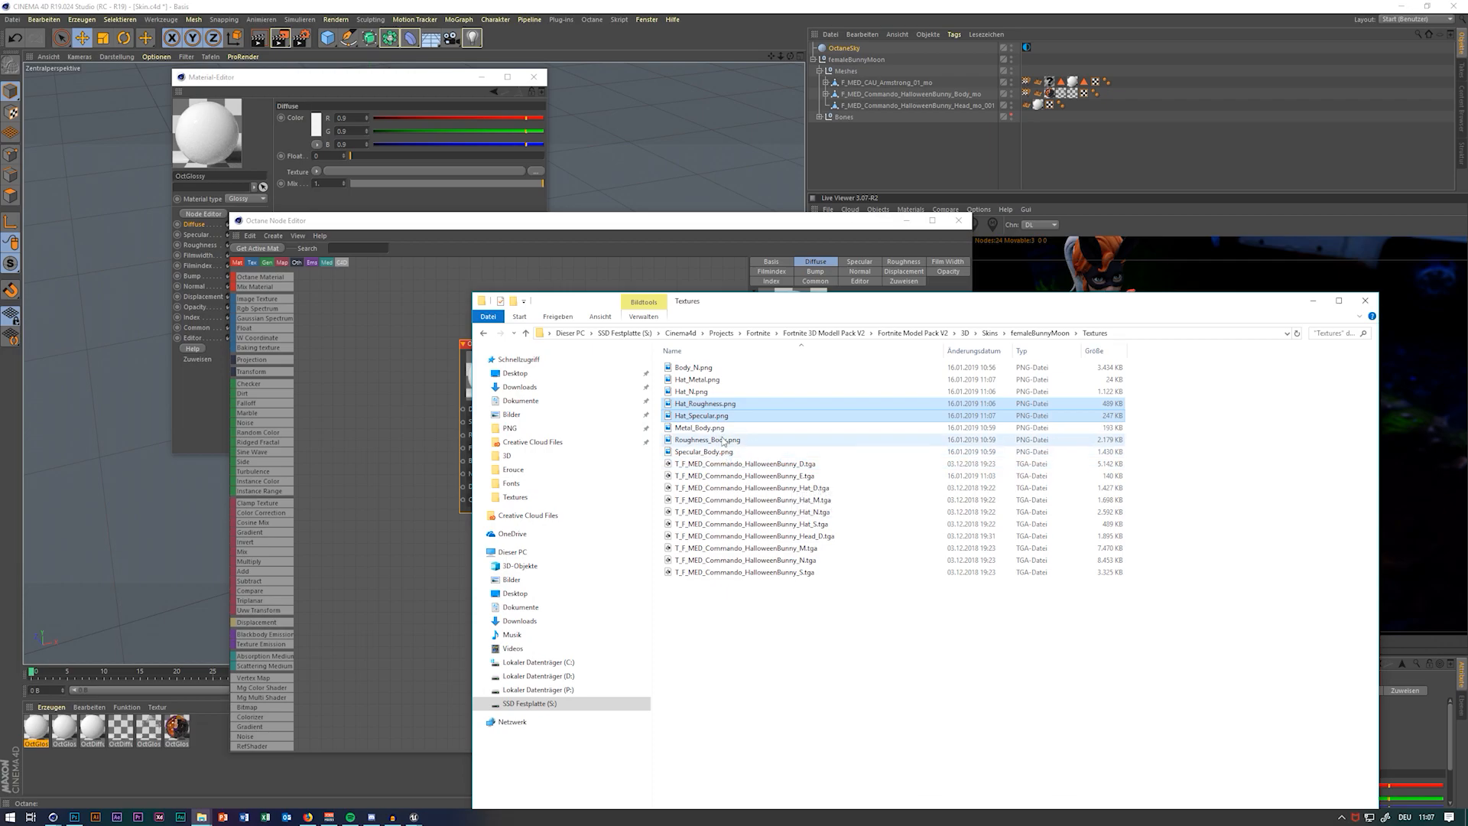
left_click(758, 378, "ctrl")
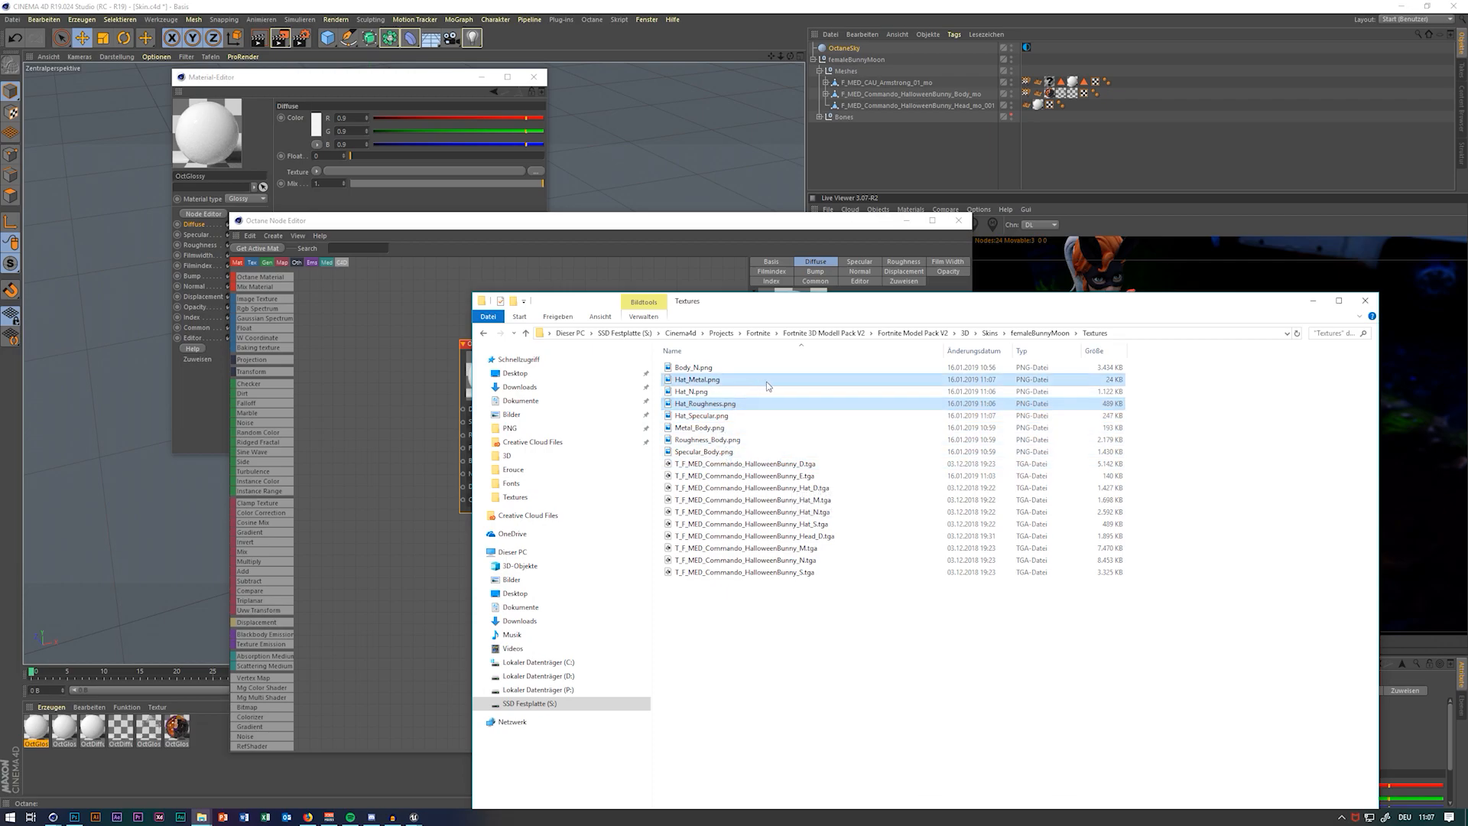
left_click_drag(375, 423, 375, 424)
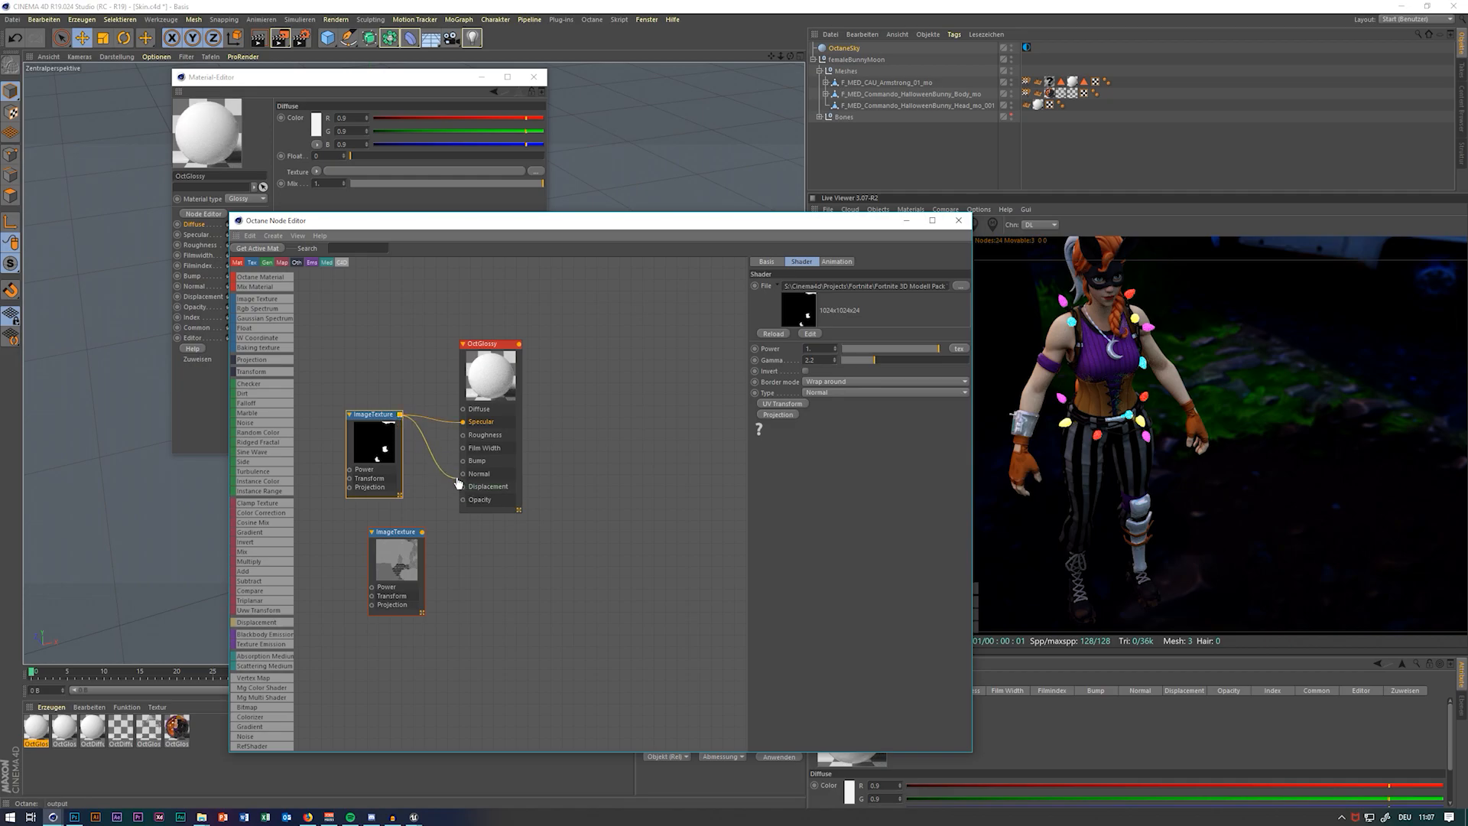
left_click_drag(422, 531, 462, 435)
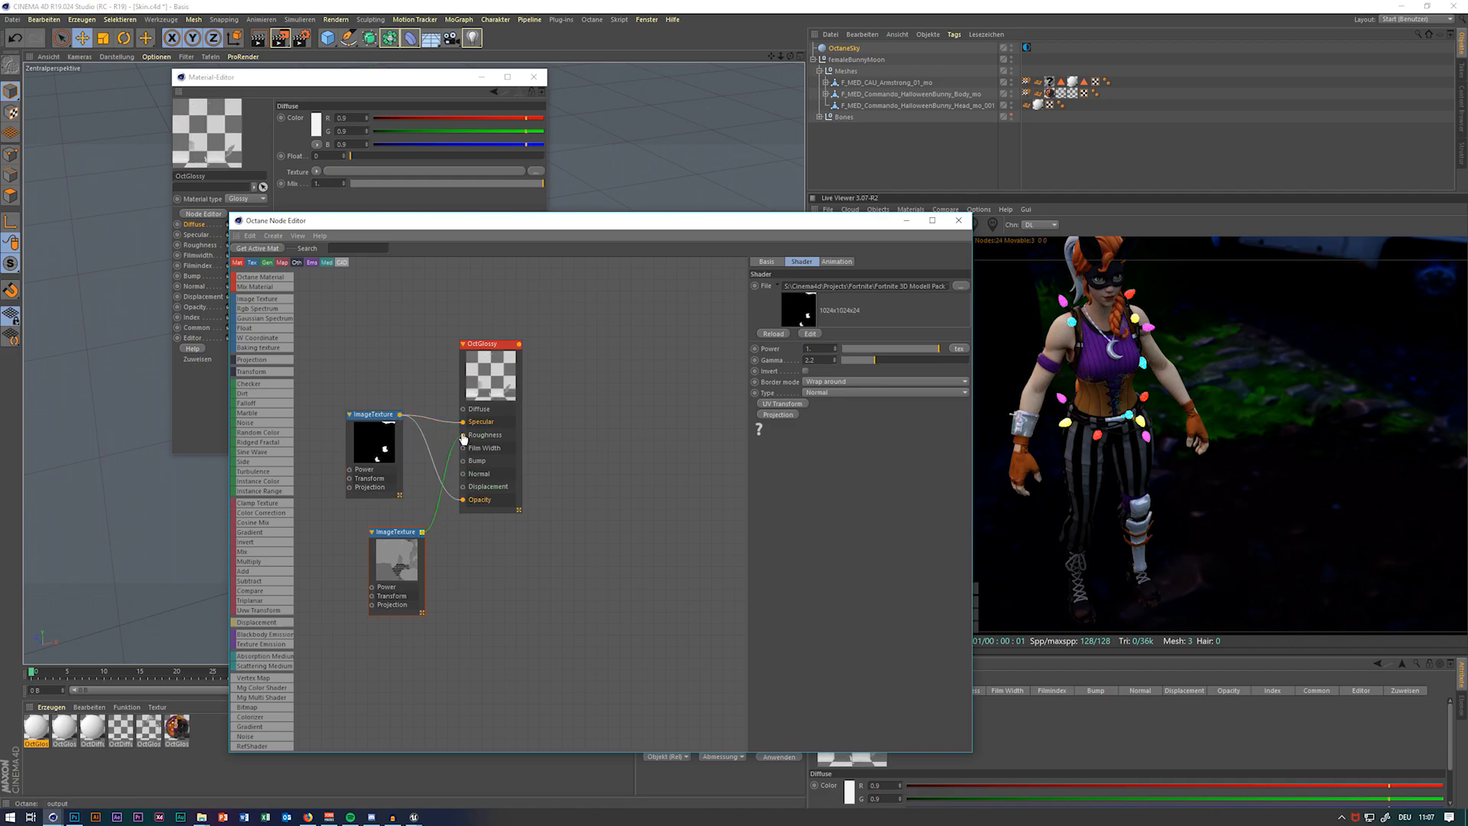
Raise the new glossy material's Index to its maximum and close the material editors
left_click(486, 380)
left_click(773, 281)
left_click_drag(877, 376, 945, 373)
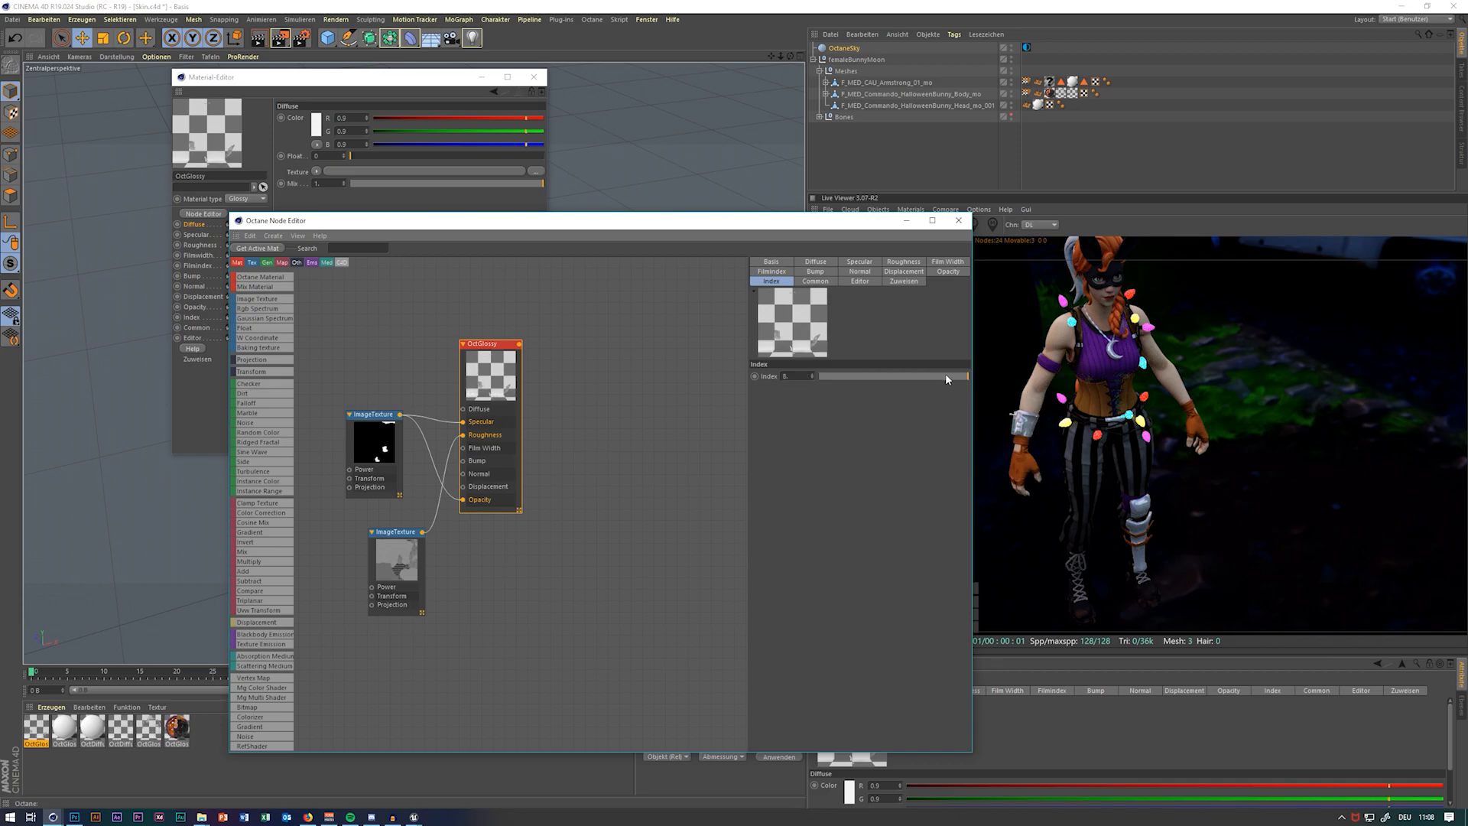
left_click(958, 221)
left_click(534, 77)
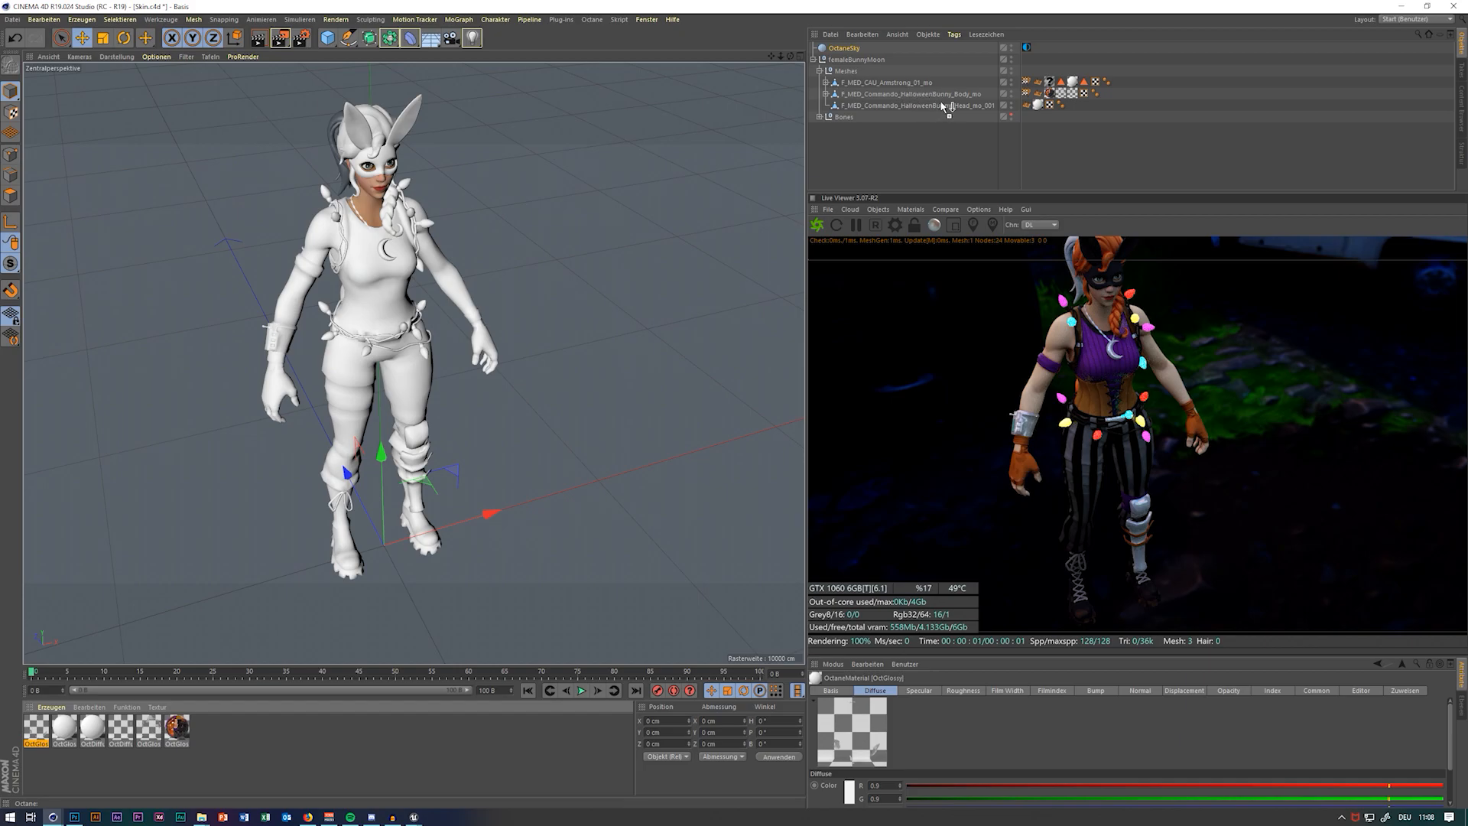
Try assigning the glossy materials to the F_MED_Commando_HalloweenBunny_Head_mo_001 mesh
left_click_drag(941, 99, 945, 104)
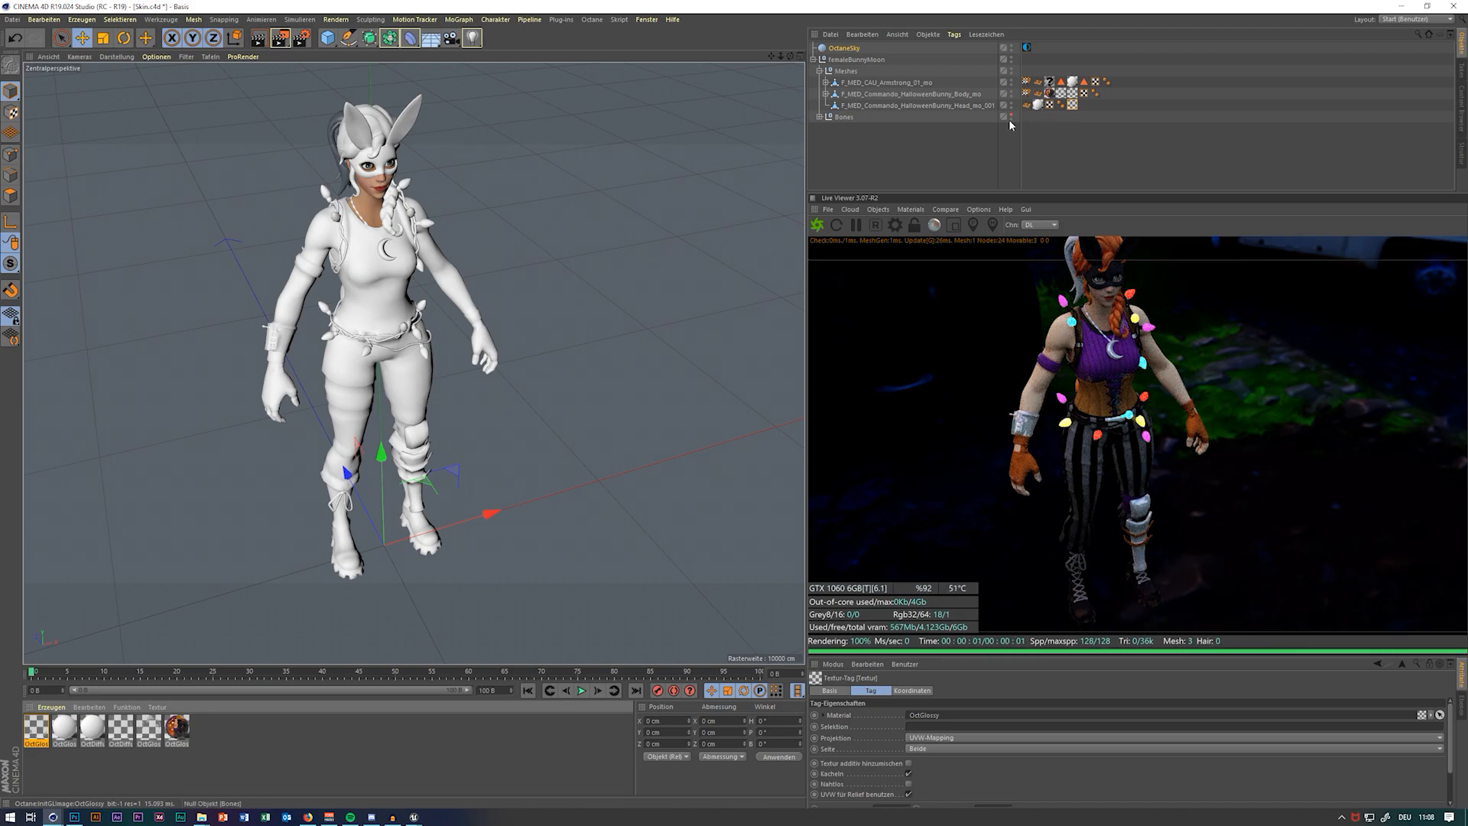
key("ctrl+z")
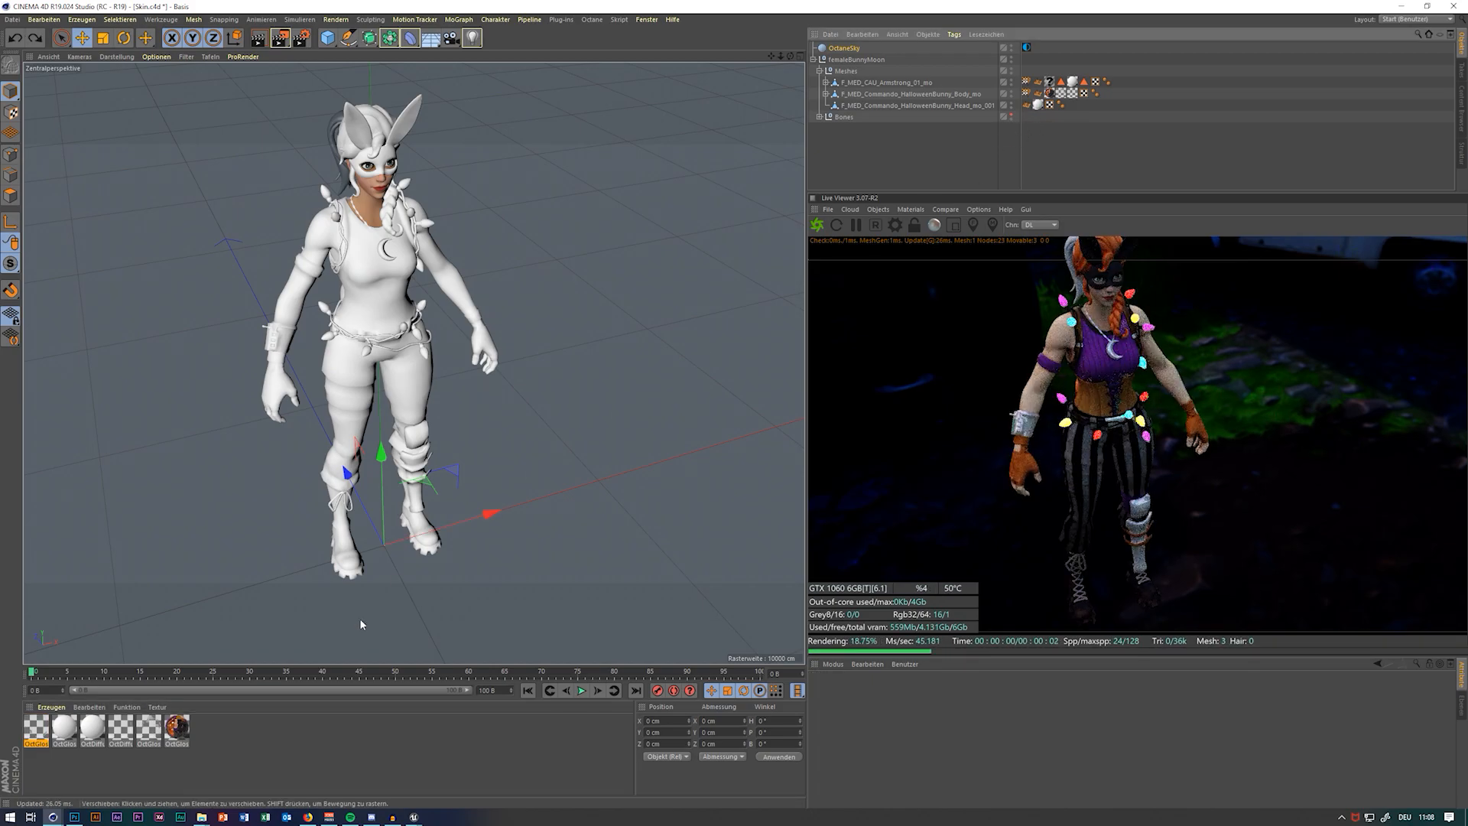
left_click_drag(80, 739, 1044, 108)
left_click(917, 105)
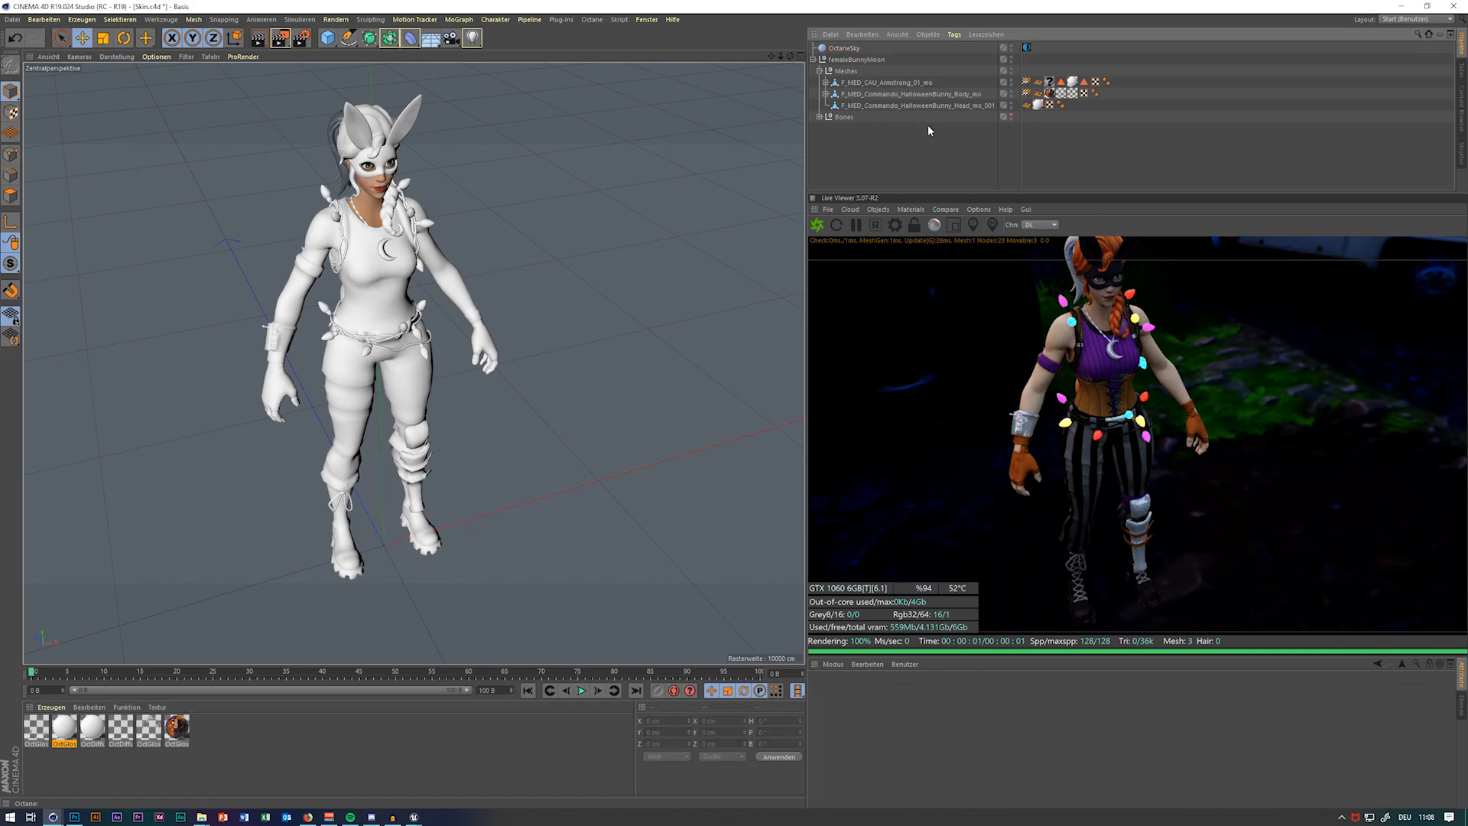
key("ctrl+z")
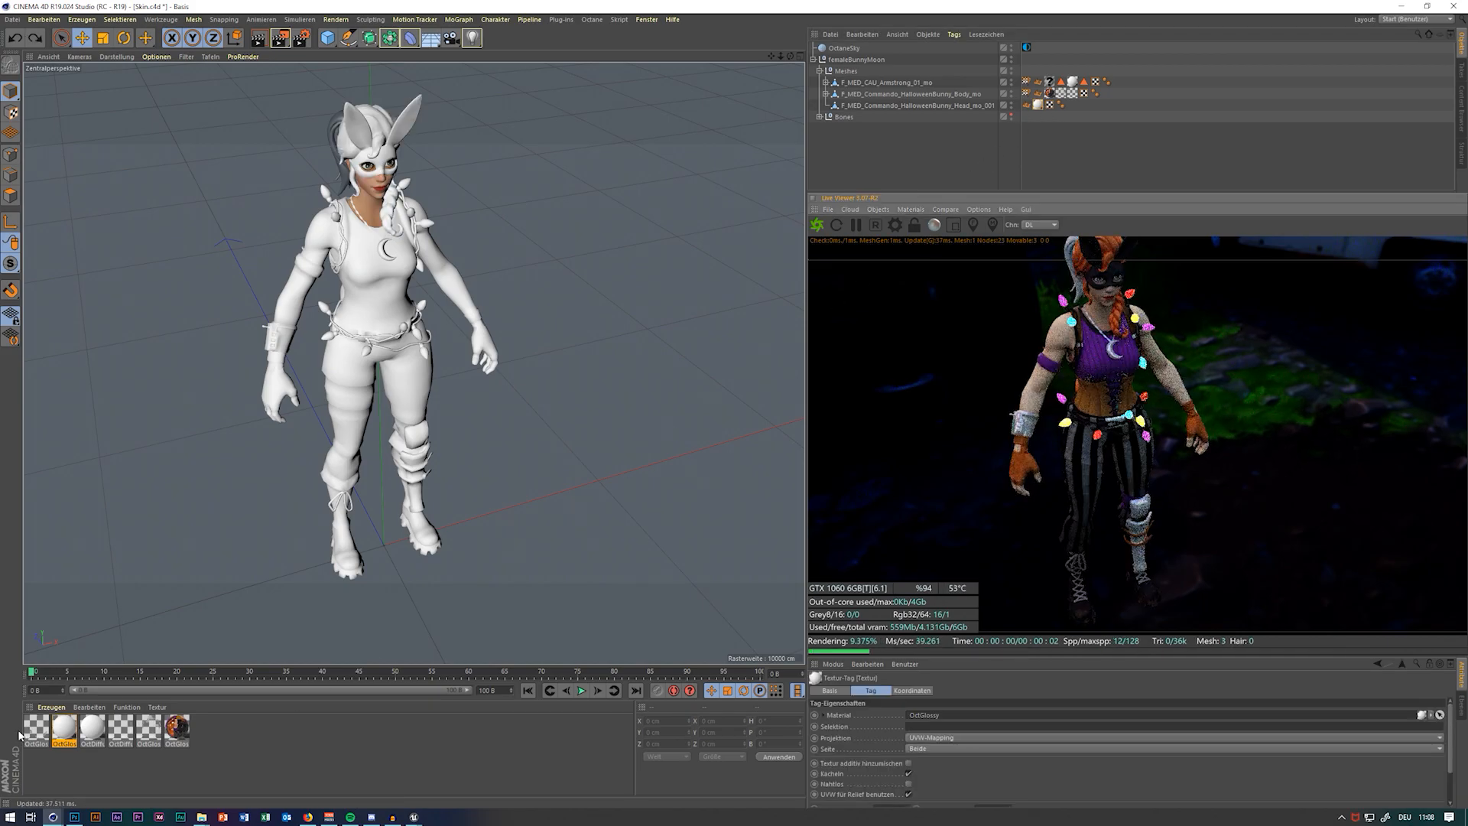
Assign the hat metal material to the HalloweenBunny Head mesh and check the head from several angles in the live render
left_click_drag(975, 121, 1043, 105)
left_click_drag(789, 55, 979, 76)
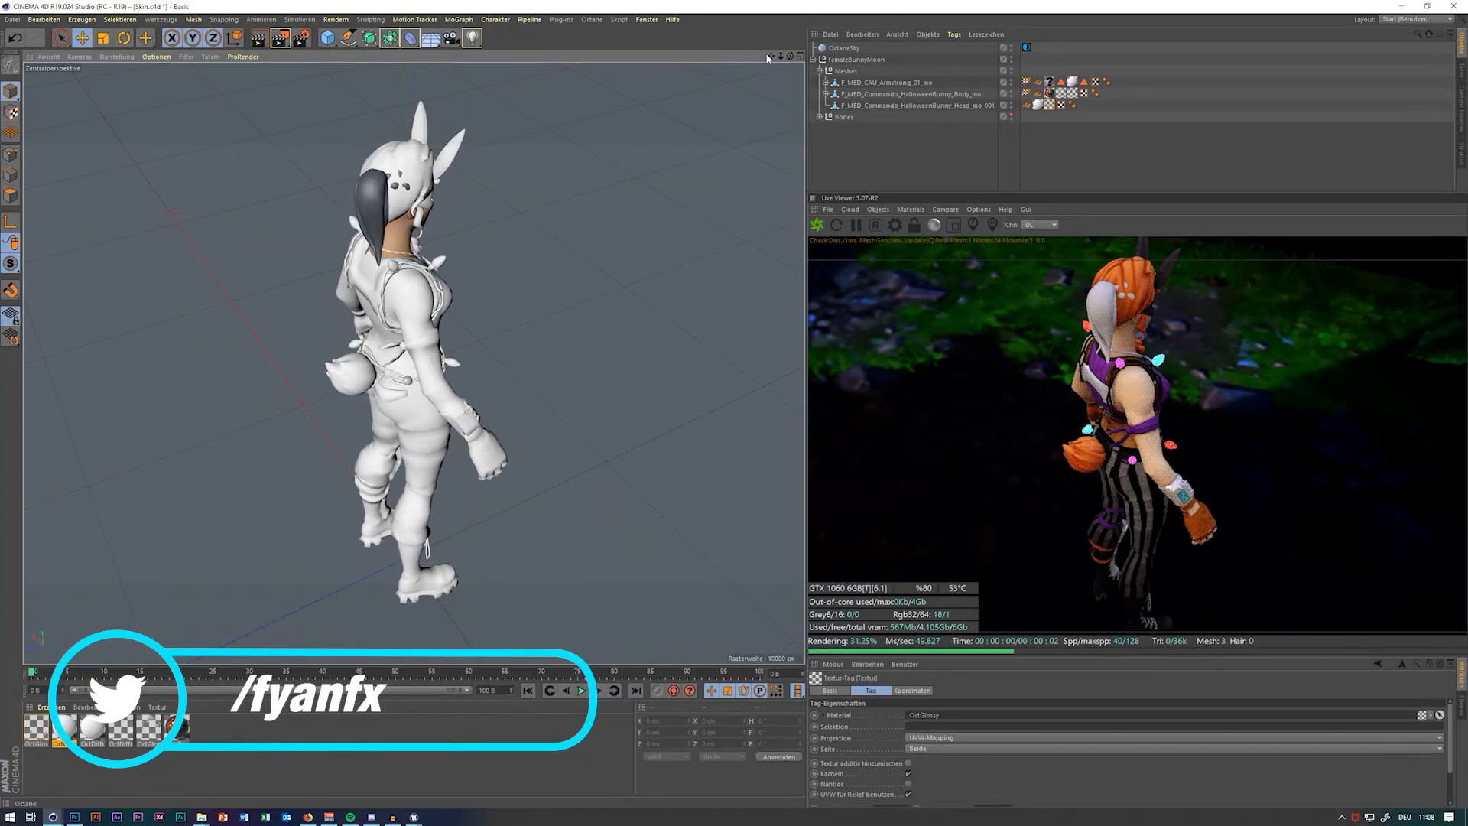
left_click_drag(781, 56, 768, 391)
left_click_drag(790, 56, 413, 50)
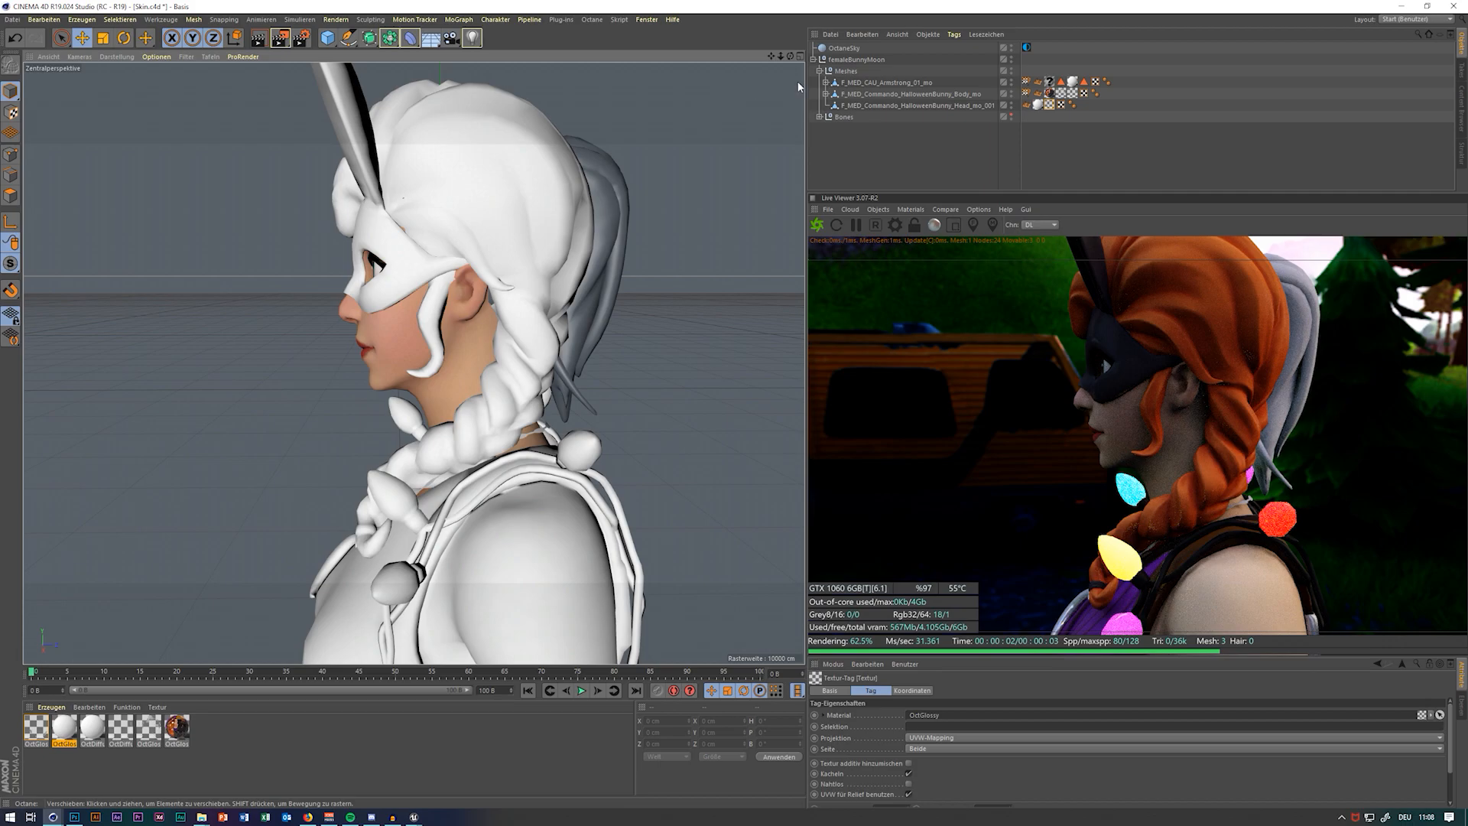
left_click_drag(790, 56, 963, 46)
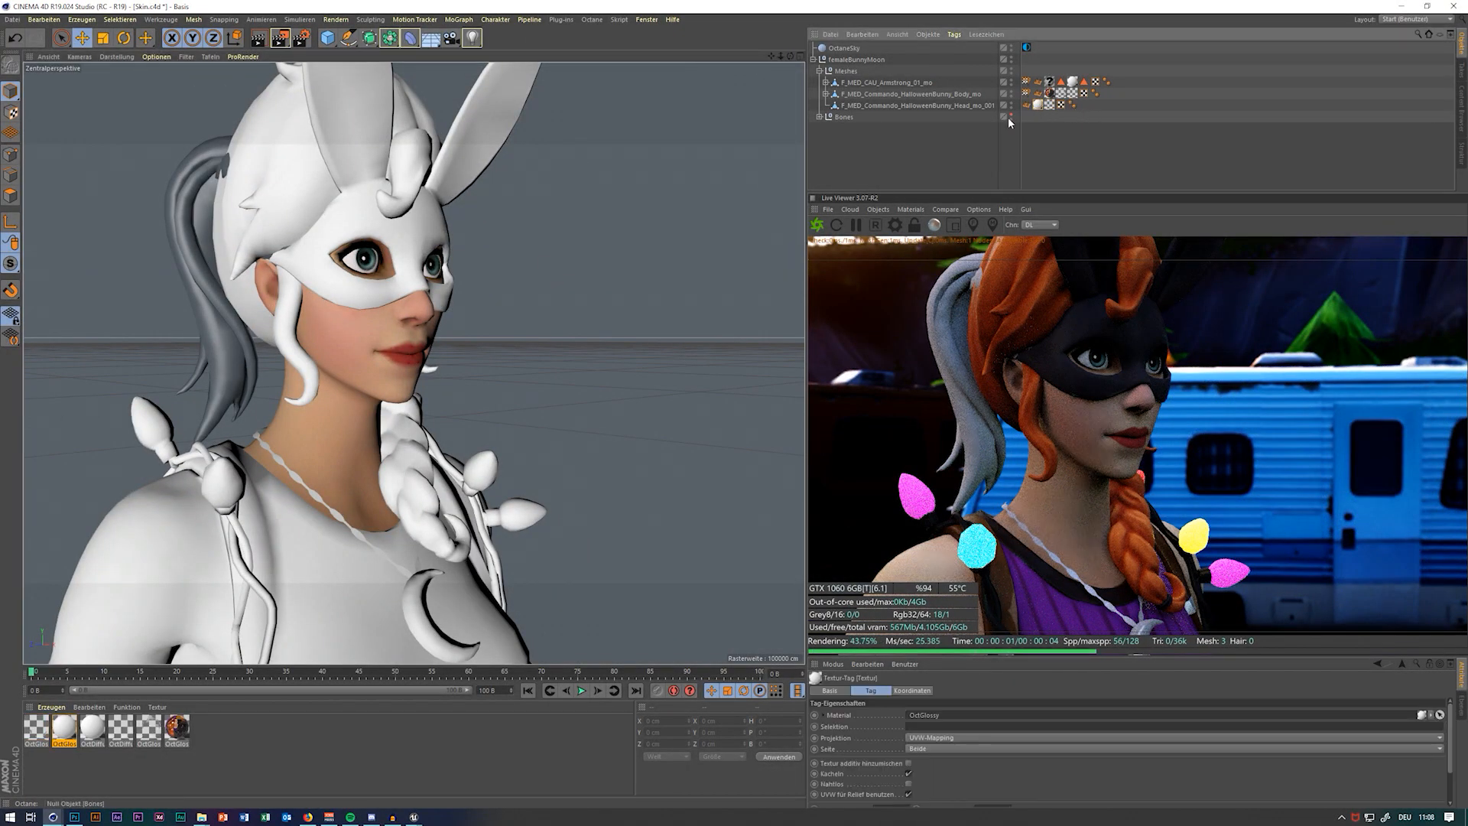
left_click(1061, 150)
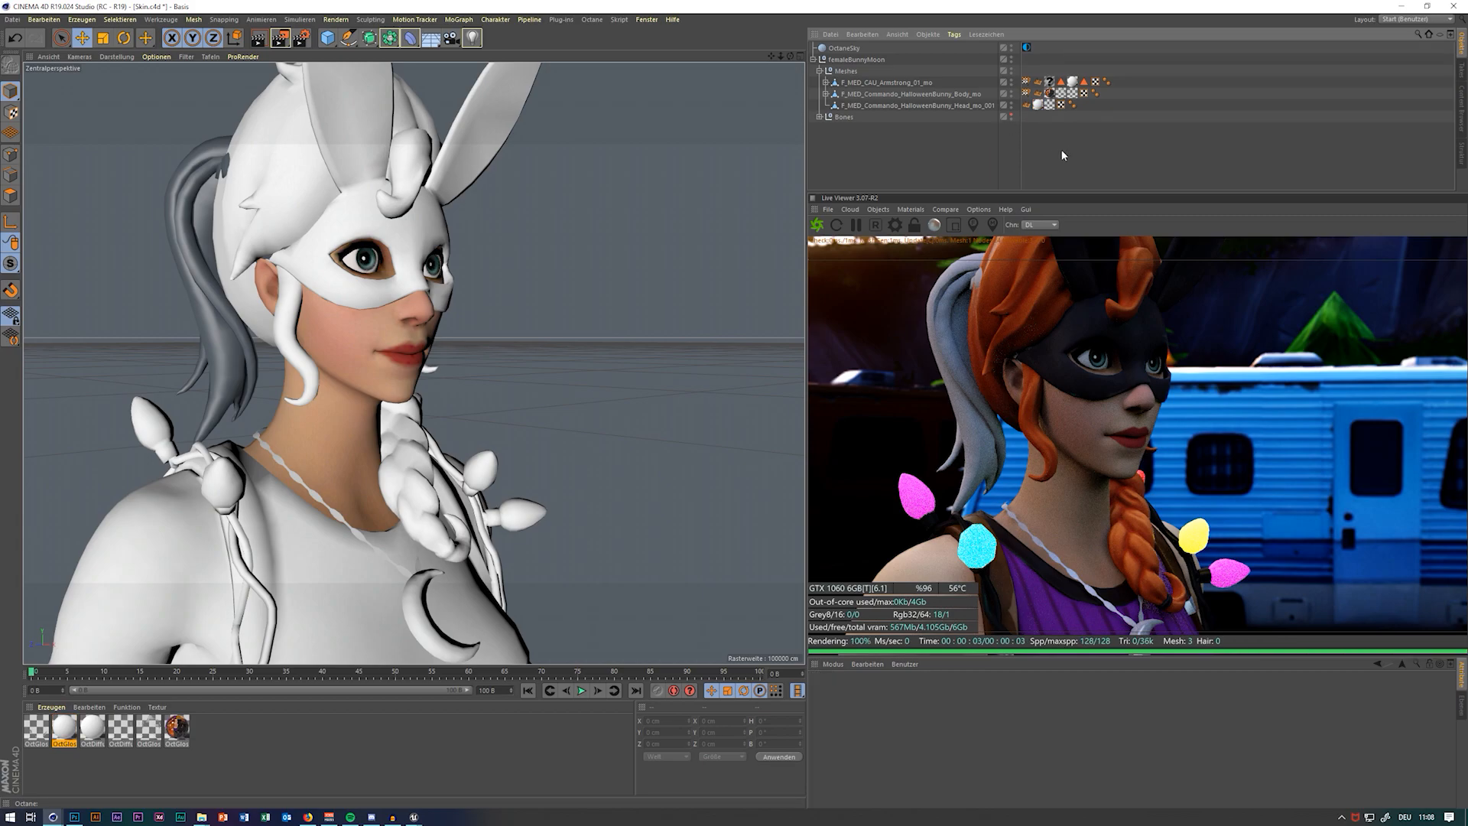
Select the ponytail's outer strand as connected polygons on F_MED_CAU_Armstrong_01_mo and delete it
left_click_drag(780, 55, 826, 69)
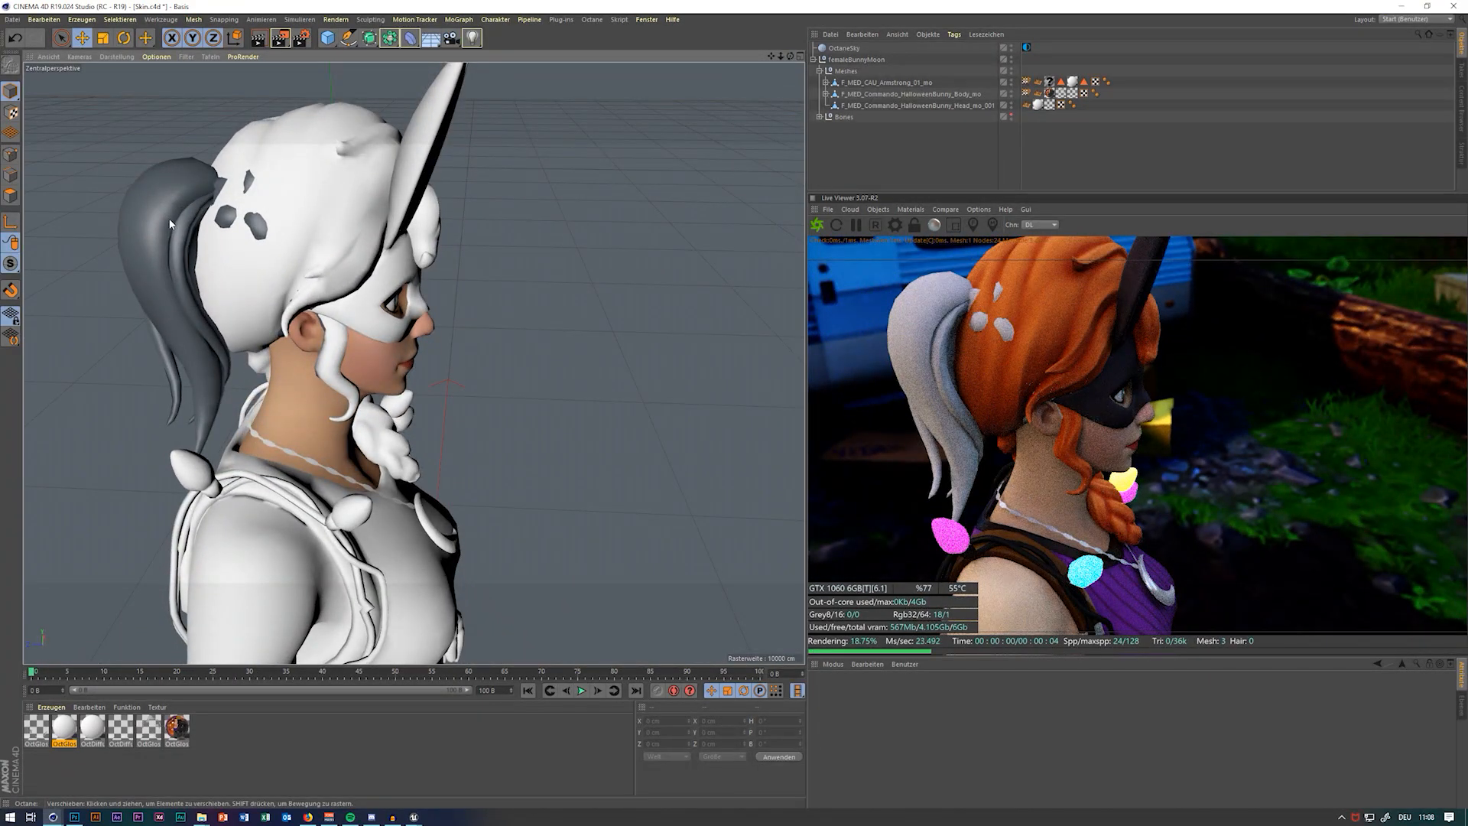
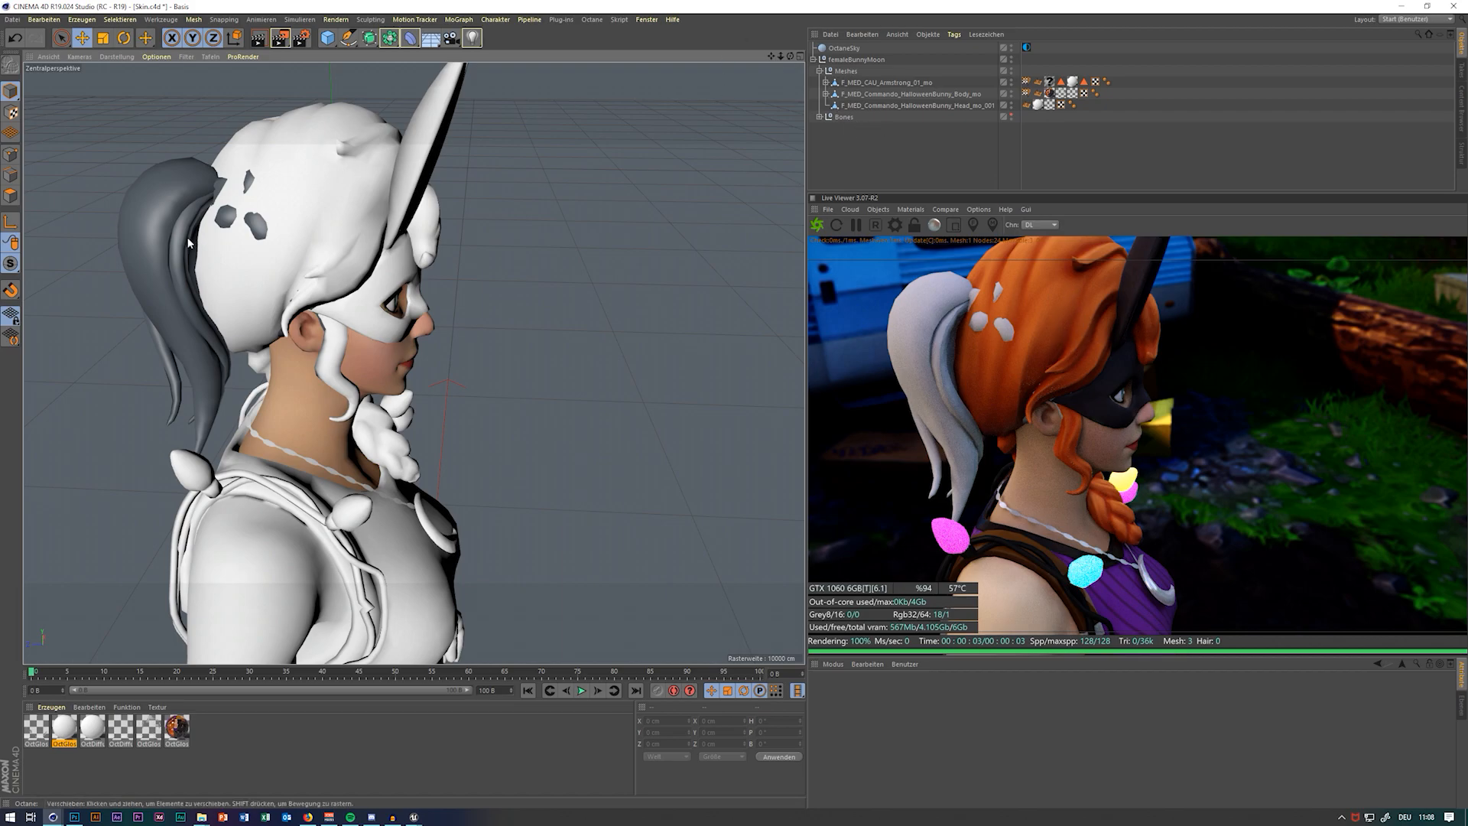
left_click(902, 84)
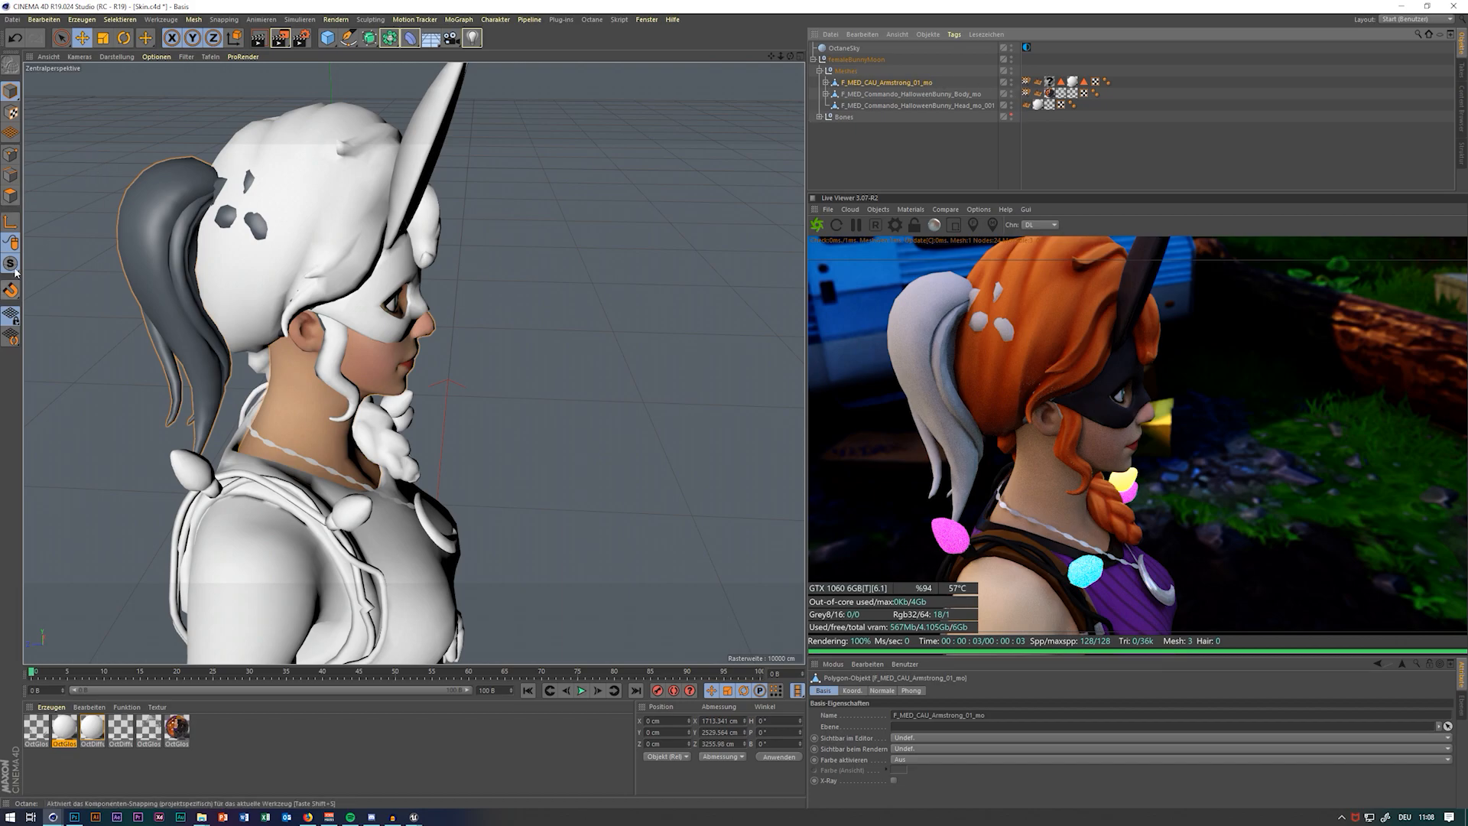
left_click(11, 199)
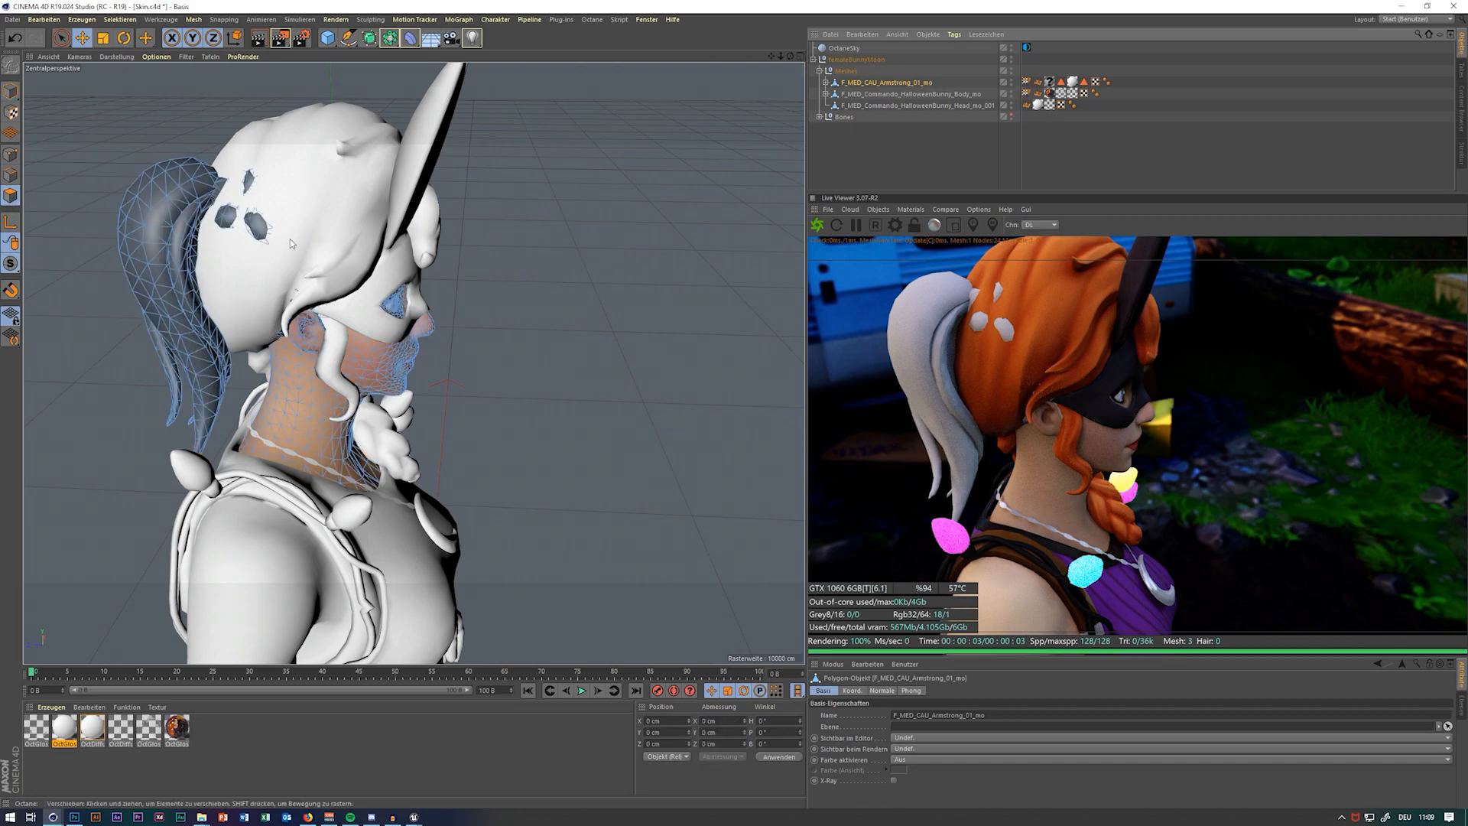
key("u")
key("u")
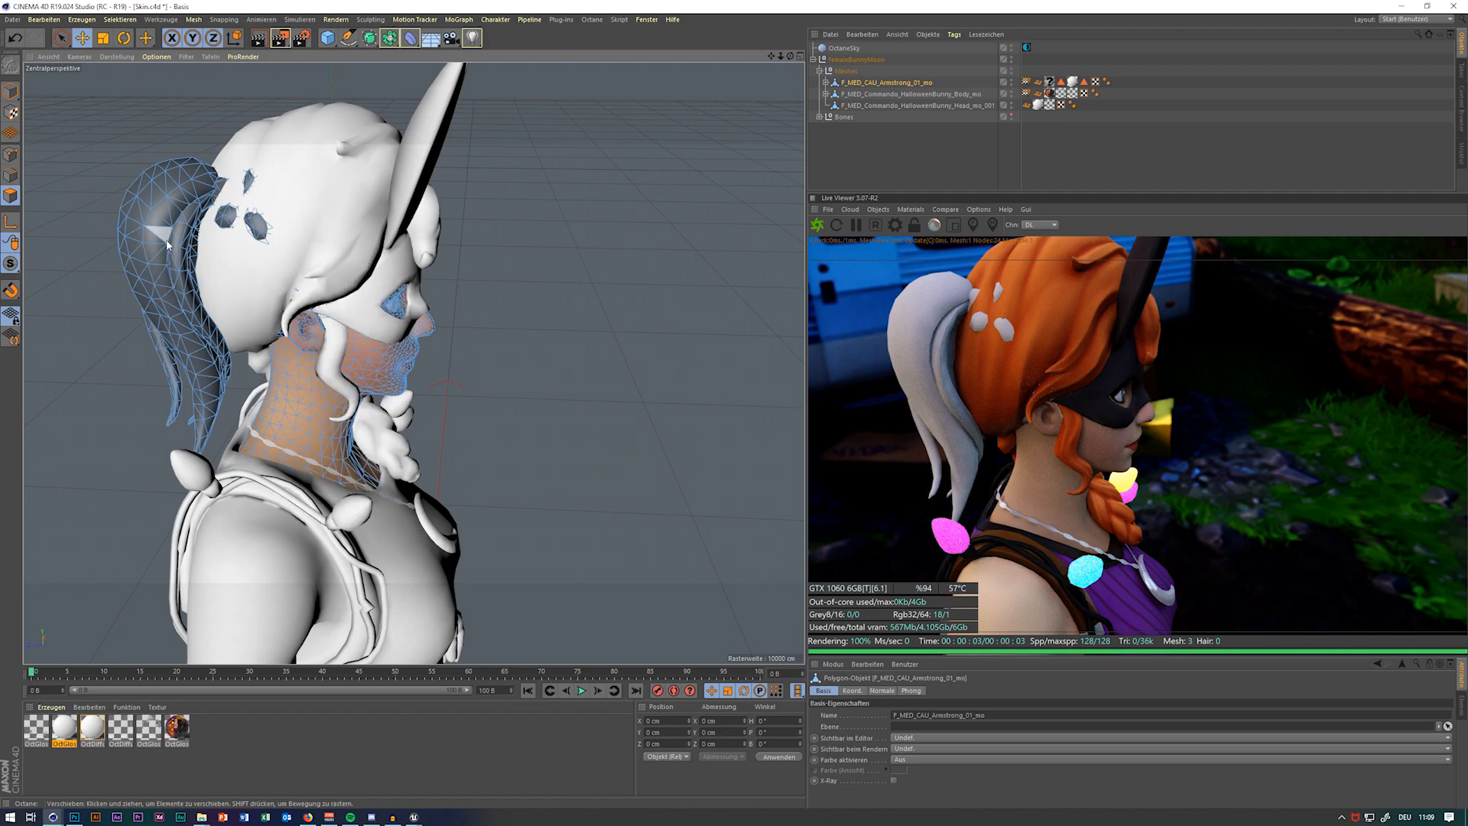
key("u")
key("n")
left_click(175, 228)
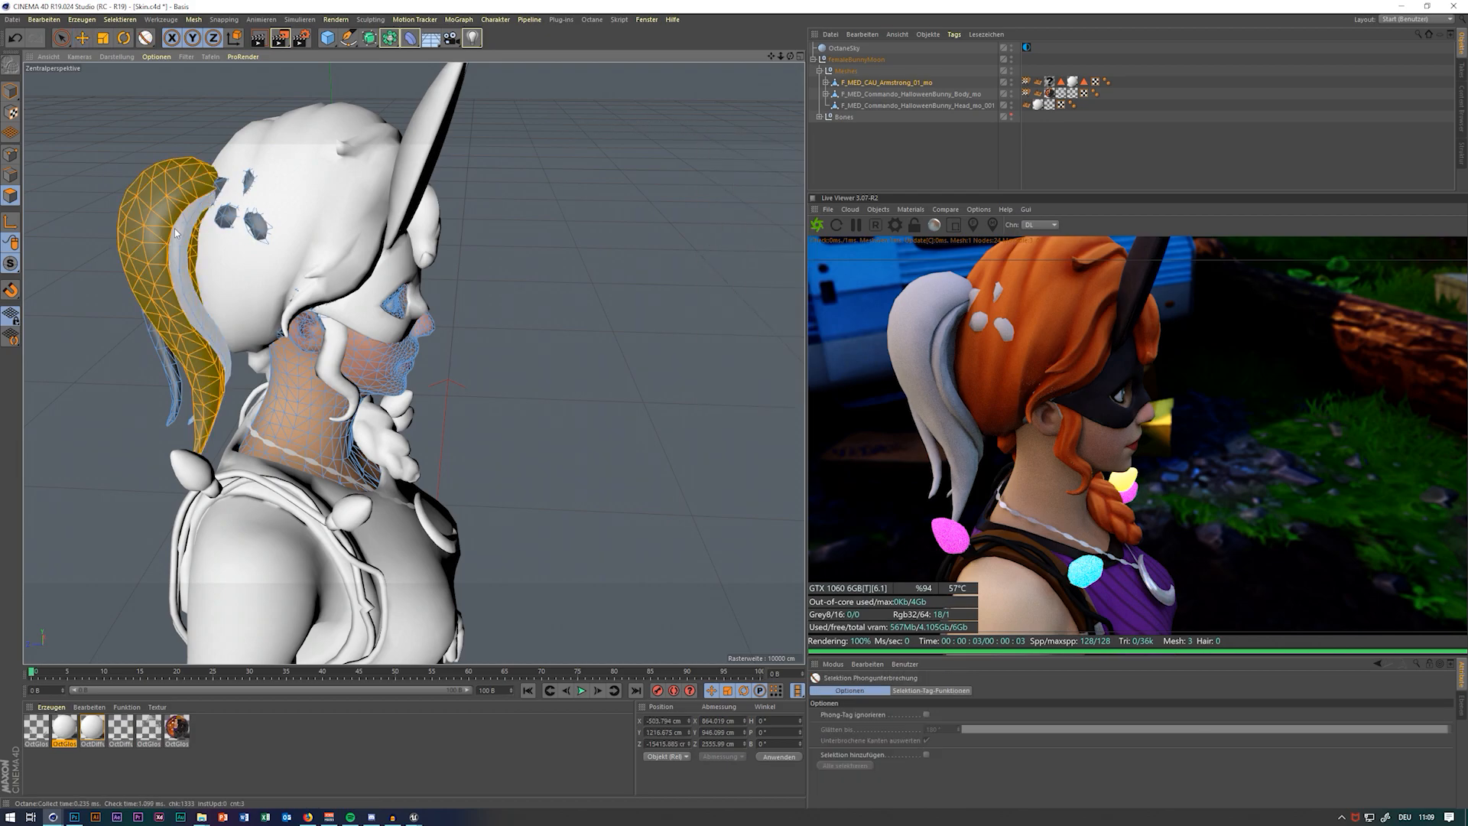
key("Delete")
Delete the remaining ponytail strands and the stray hair patches poking through the back of the head
left_click(174, 229)
key("Delete")
left_click(153, 233)
key("Delete")
left_click(229, 220)
key("Delete")
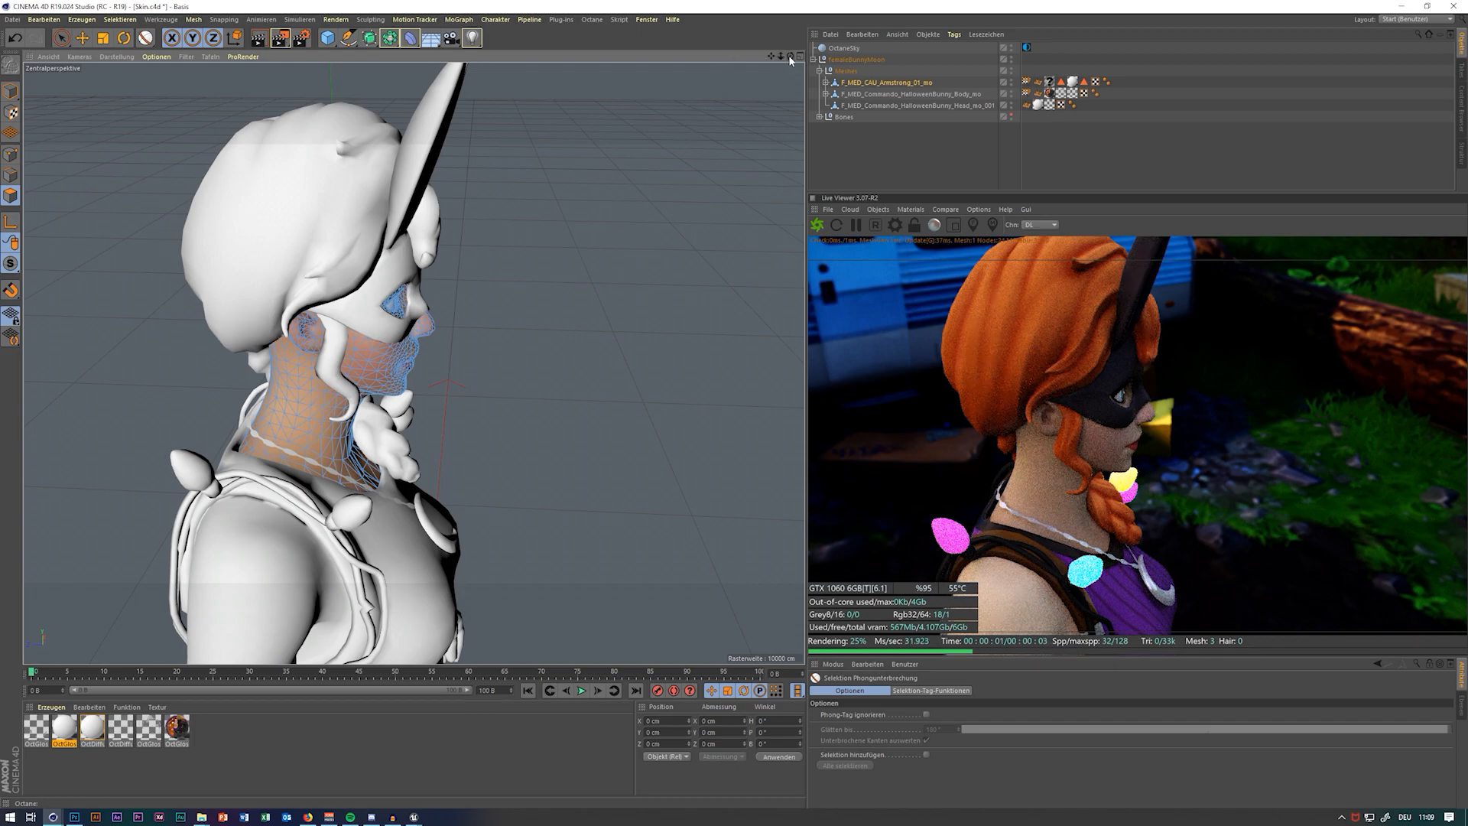
Collapse the Meshes group, expand Bones and select F_MED_CAU_Armstrong_01_ao
left_click_drag(787, 59, 767, 63)
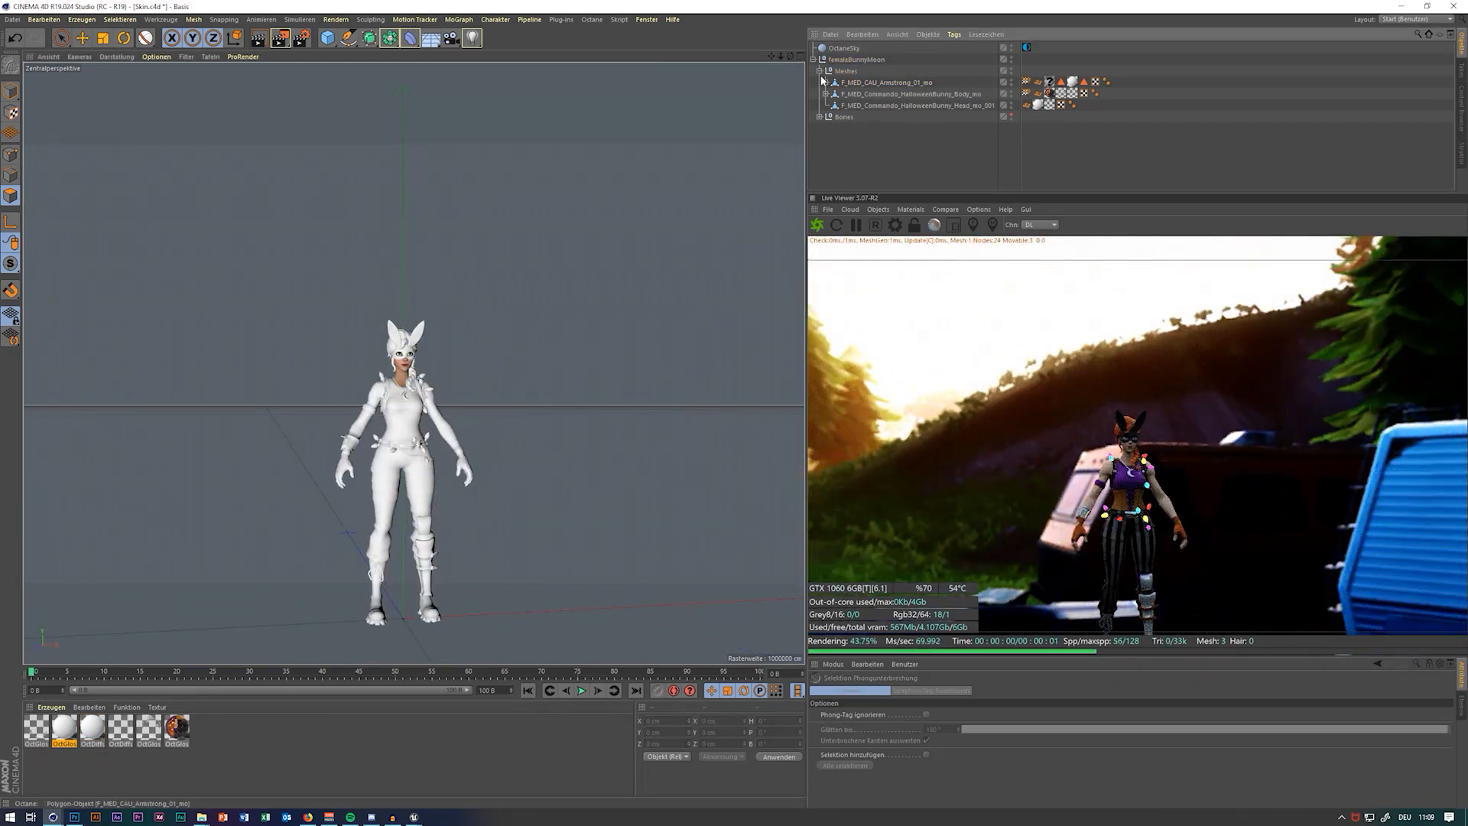
left_click(819, 71)
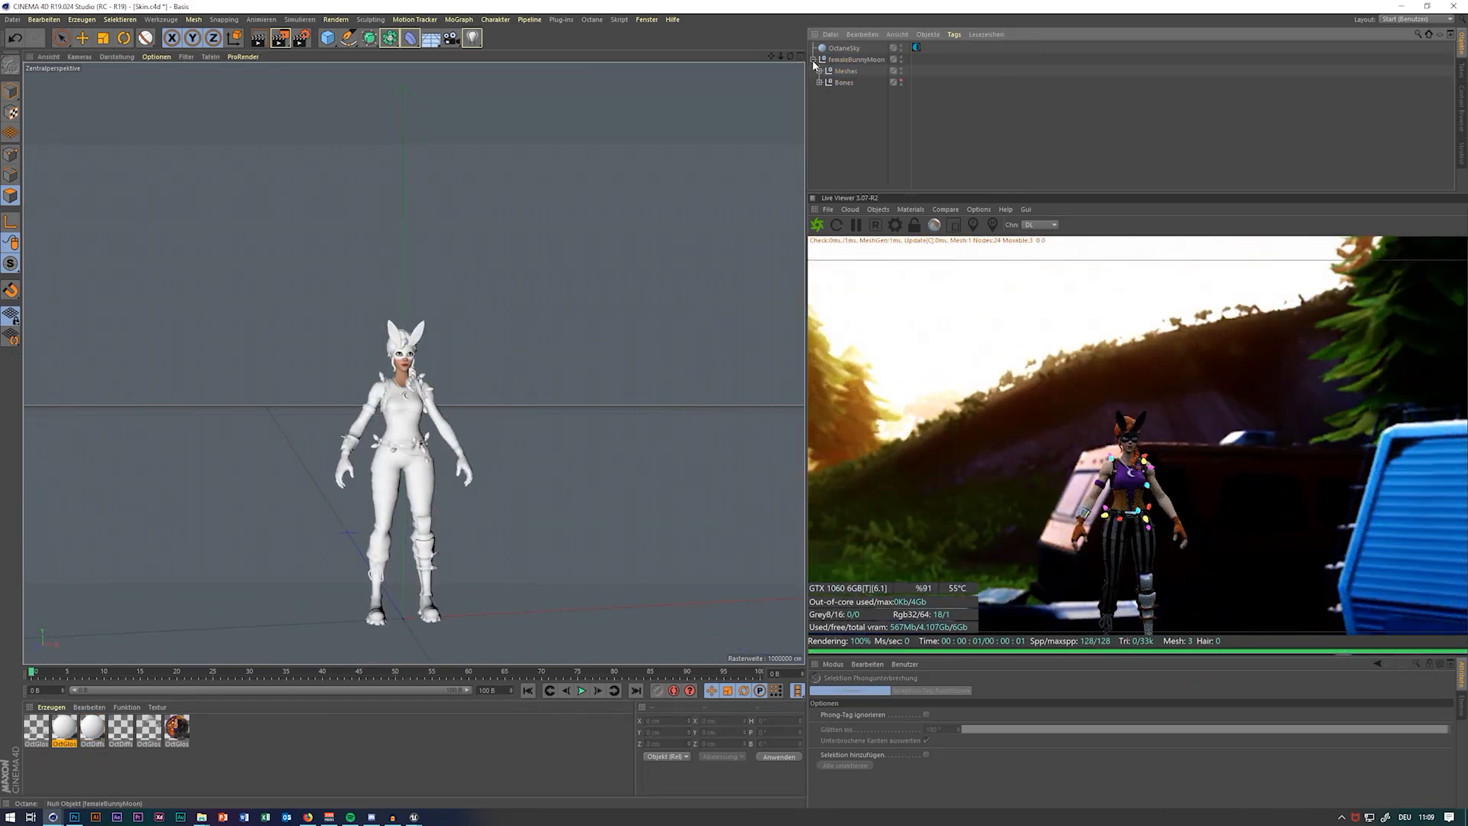
left_click(819, 82)
left_click(901, 94)
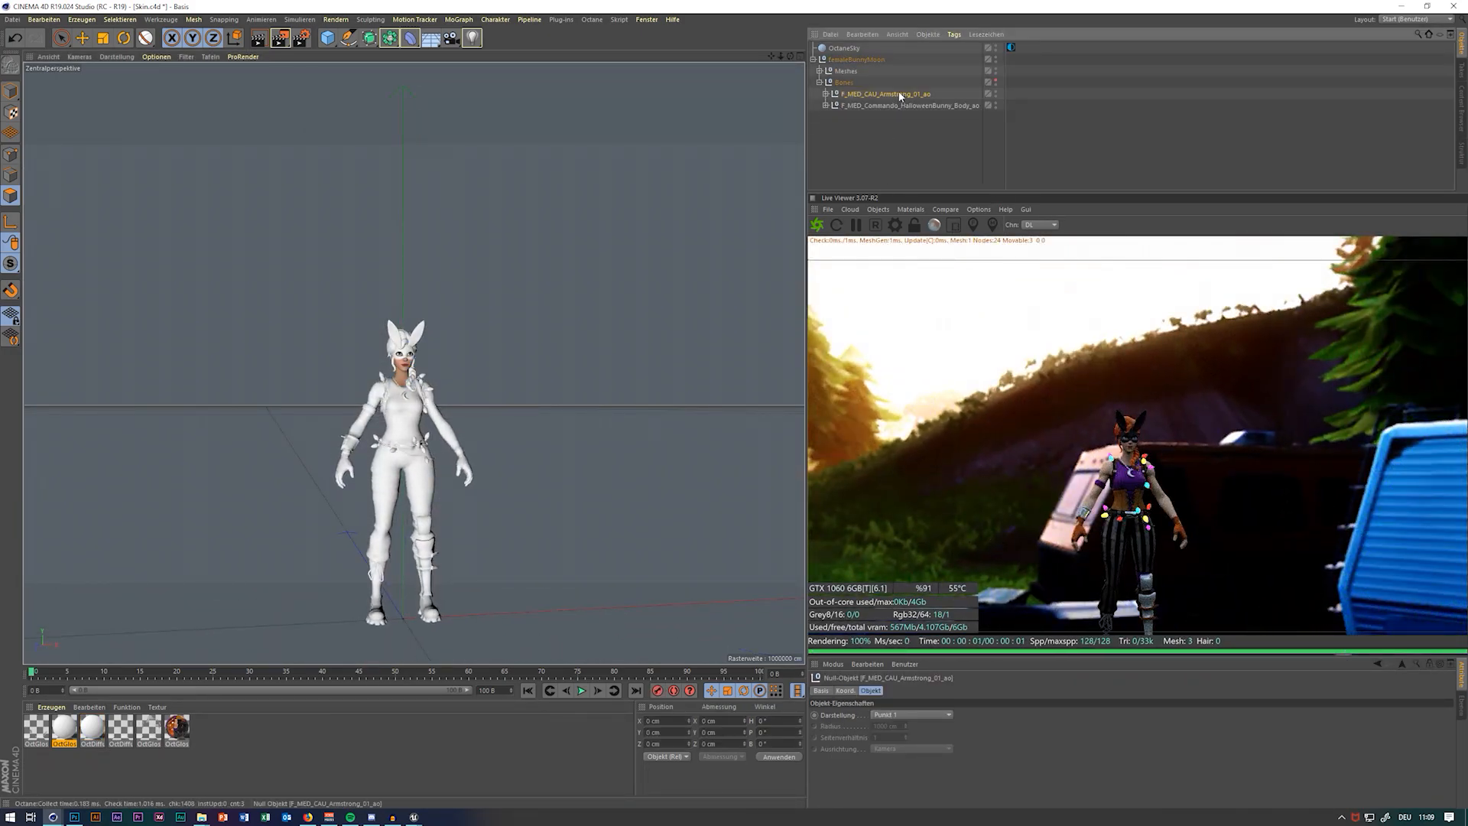
Expand the F_MED_CAU_Armstrong_01_ao joint chain from root through the spine, neck and head down to the faceAttach joints
left_click(826, 94)
left_click(832, 105)
left_click(839, 117)
left_click(844, 128)
left_click(851, 140)
left_click(858, 151)
left_click(864, 162)
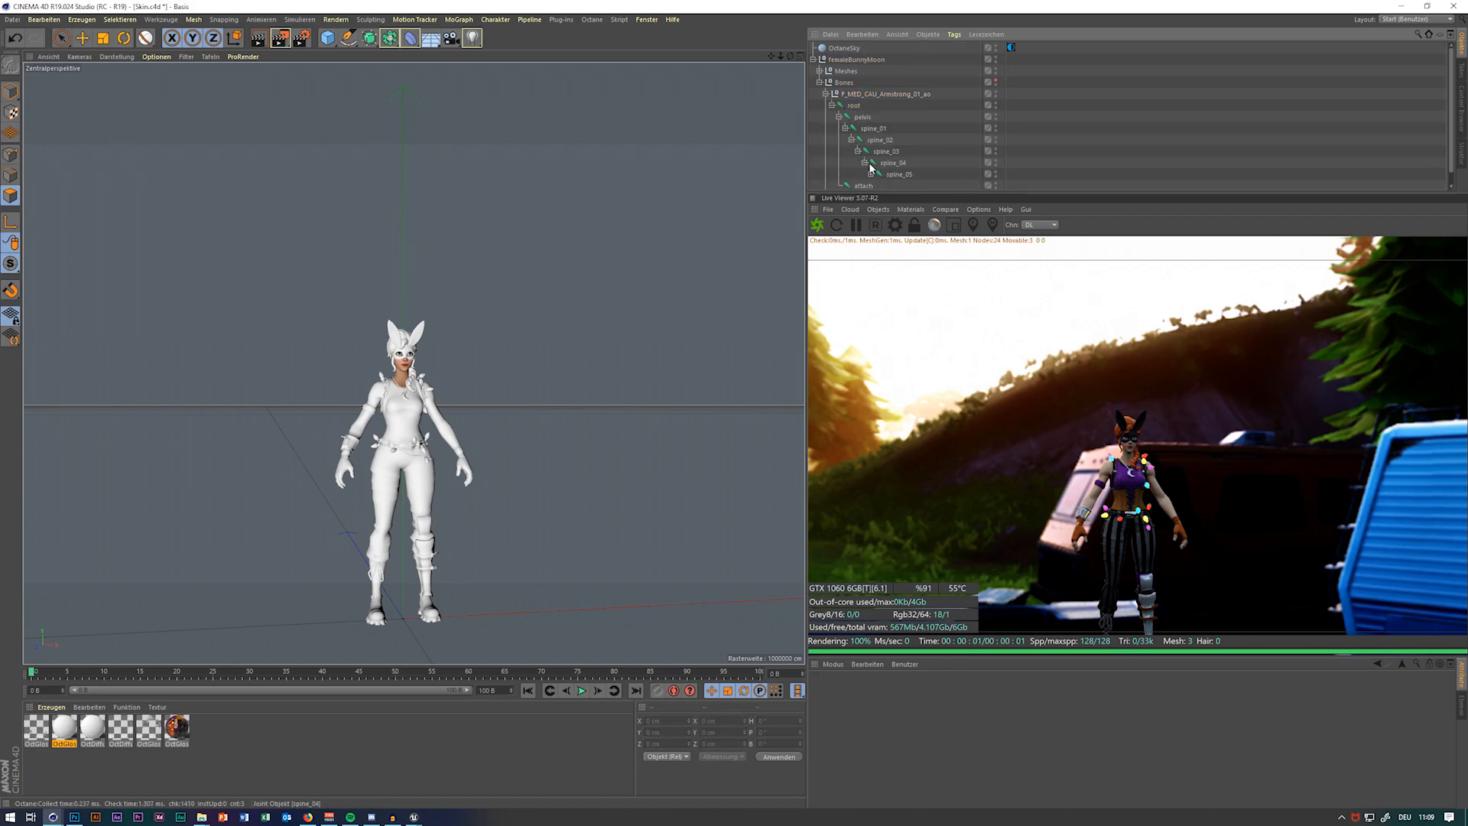
scroll(879, 166, "down", 2)
left_click(877, 138)
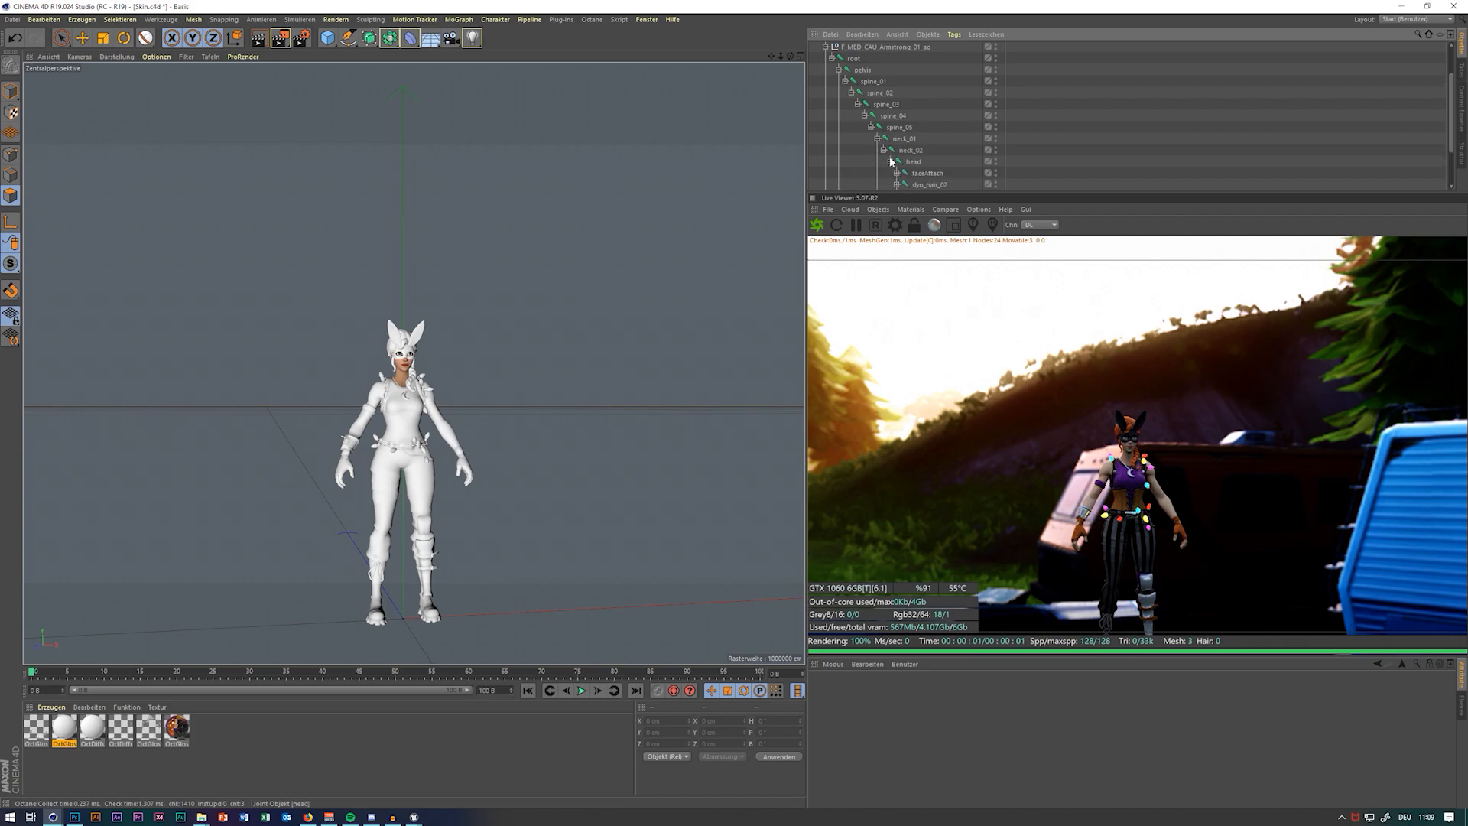
left_click(896, 173)
scroll(910, 162, "down", 5)
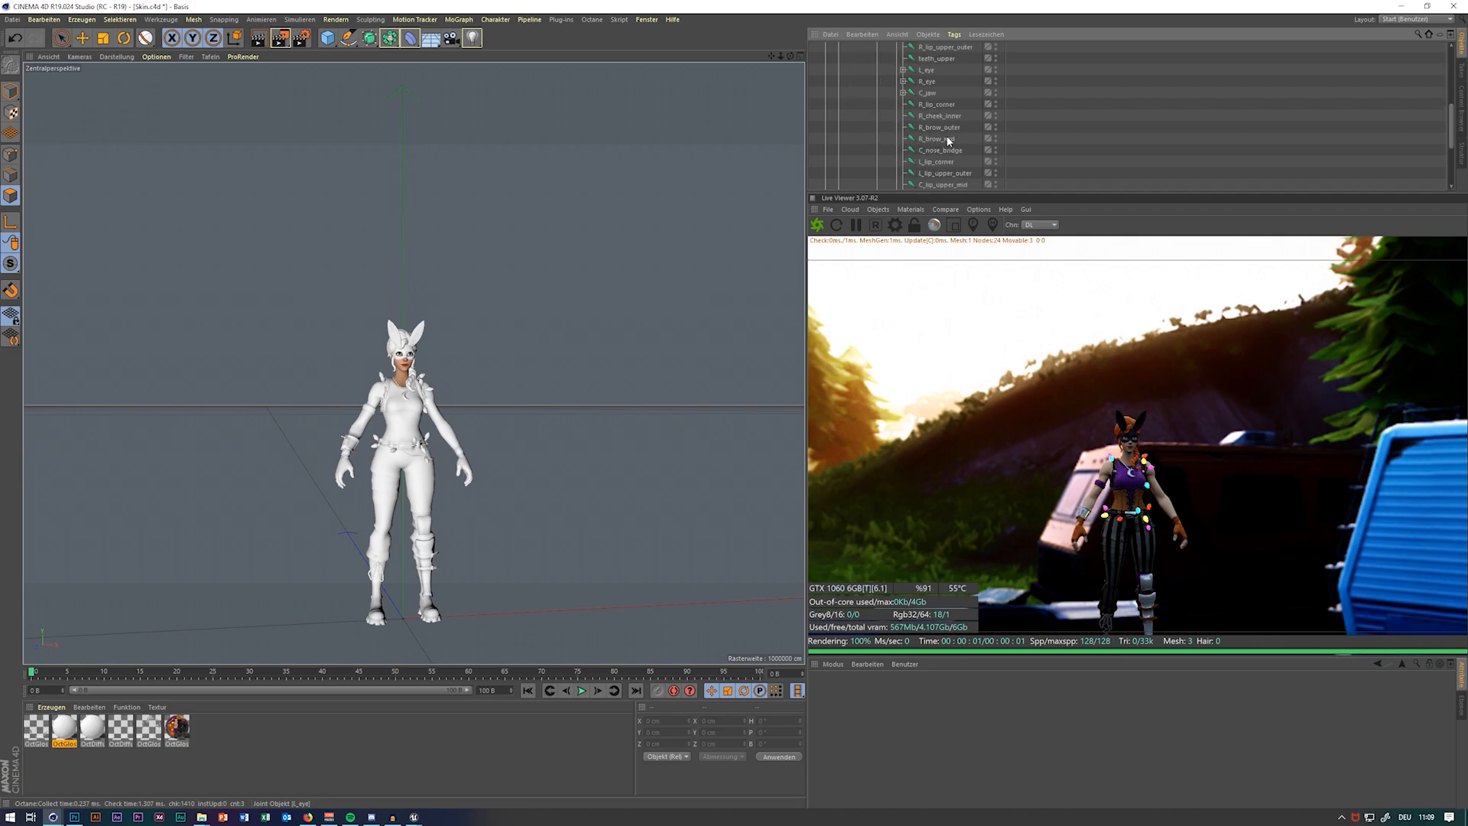
Move the lower and upper eyelid joints out of R_eye and L_eye, placing each pair directly above its eye joint
left_click(929, 93)
left_click(903, 81)
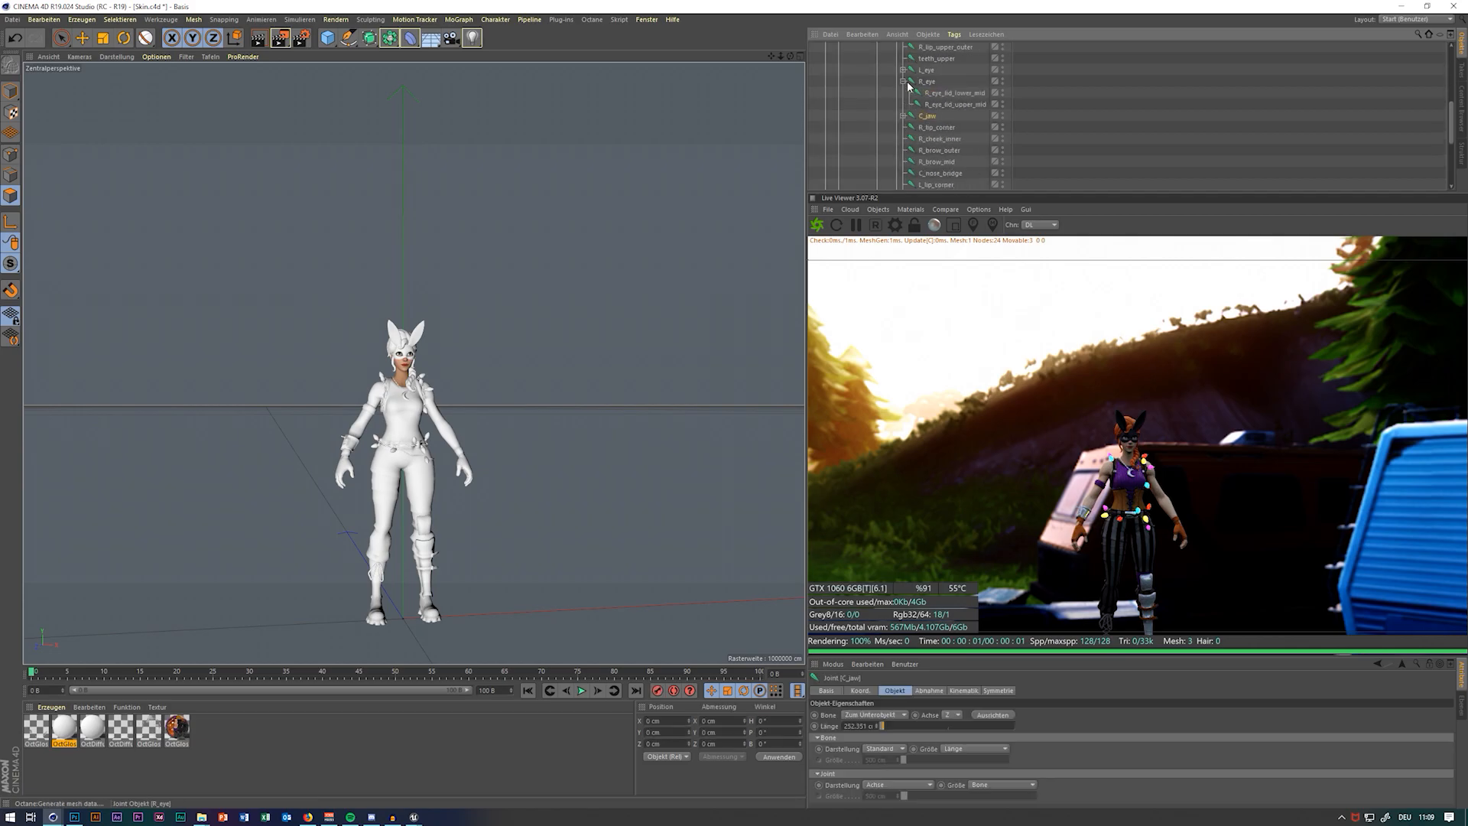
left_click(938, 93)
left_click(941, 104, "shift")
left_click_drag(940, 93, 929, 67)
left_click(903, 69)
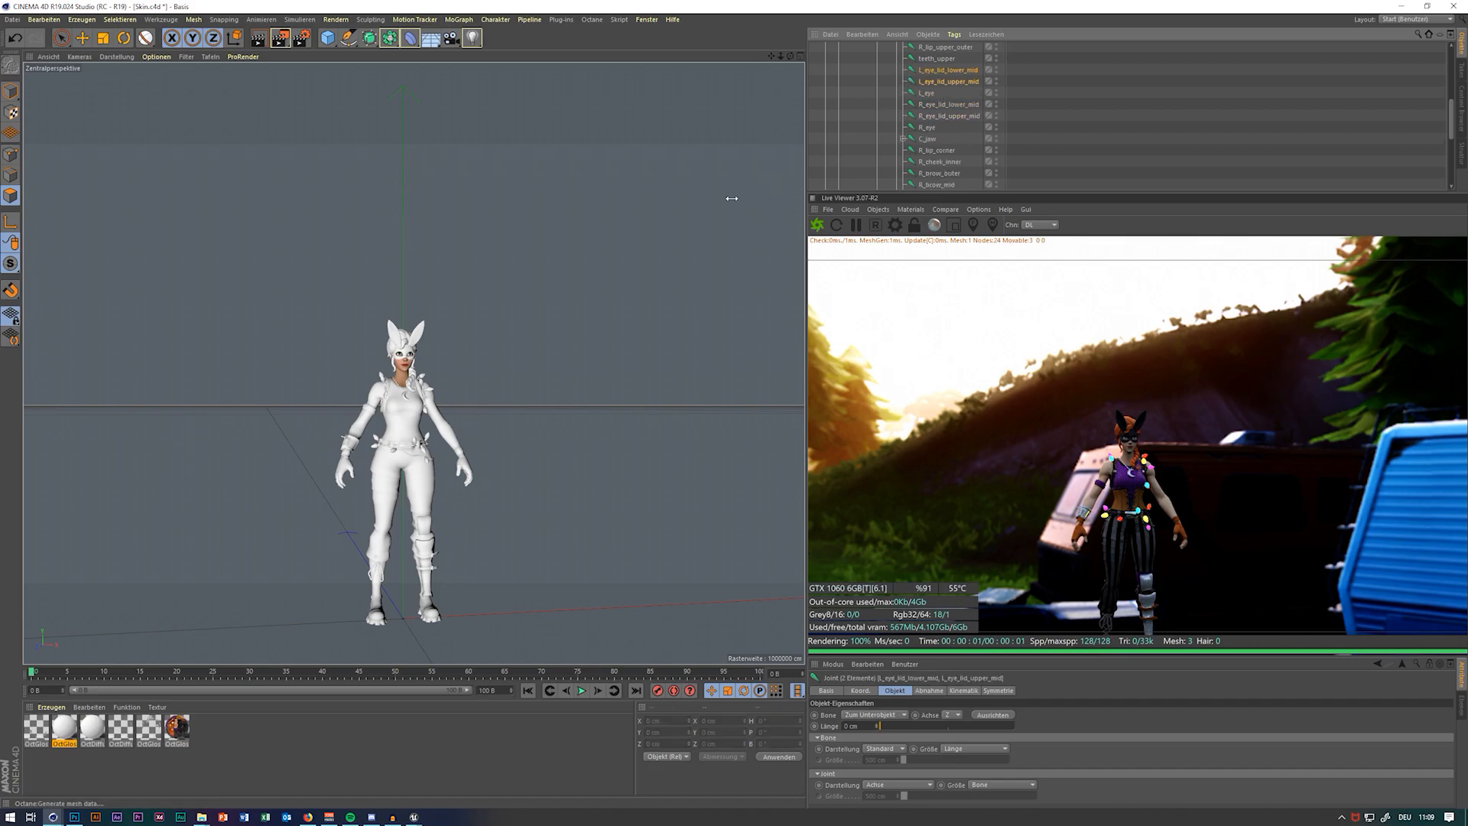
Frame the face and try rotating the L_eye joint
key("o")
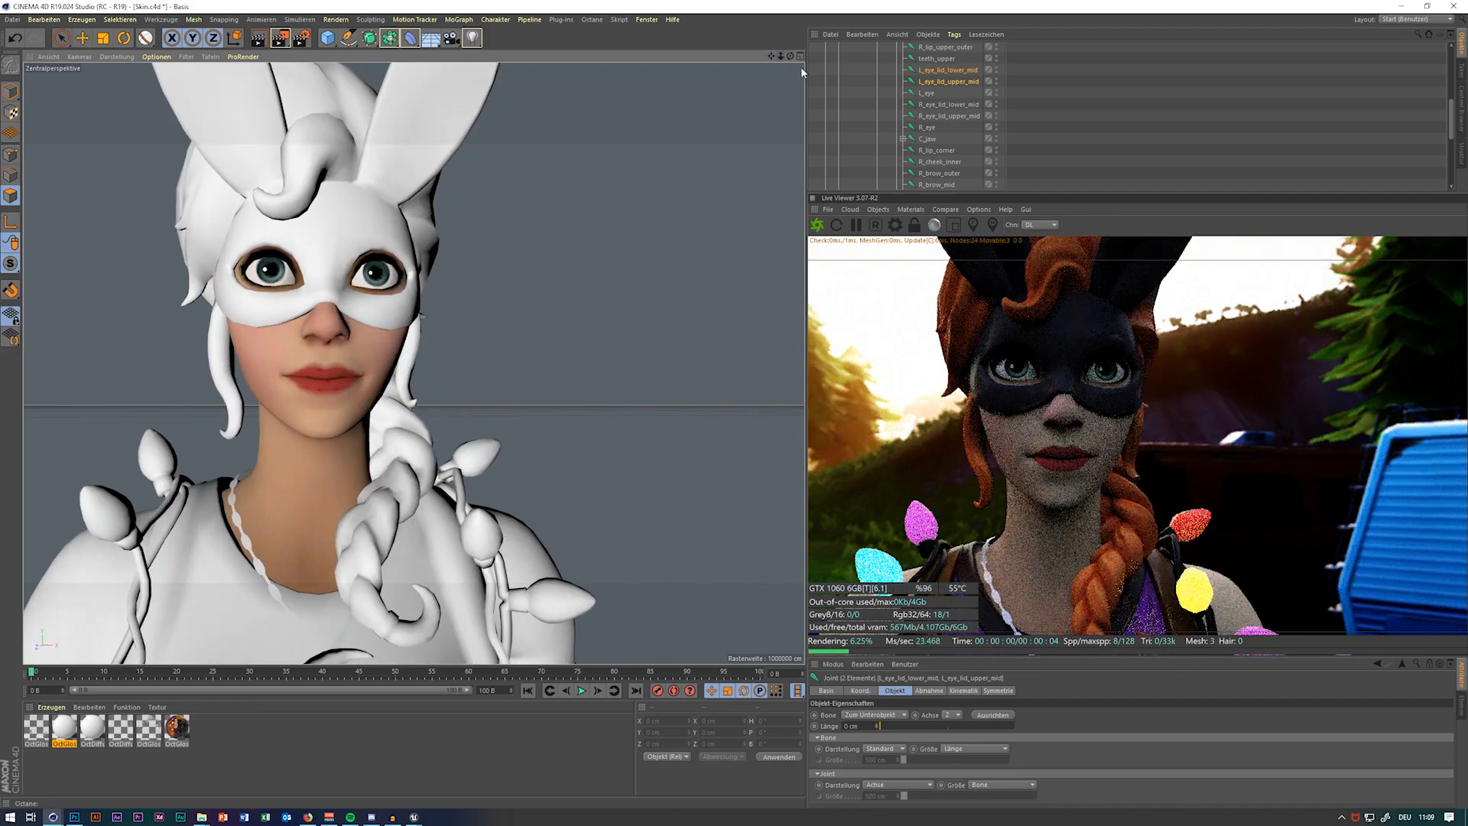
left_click(928, 93)
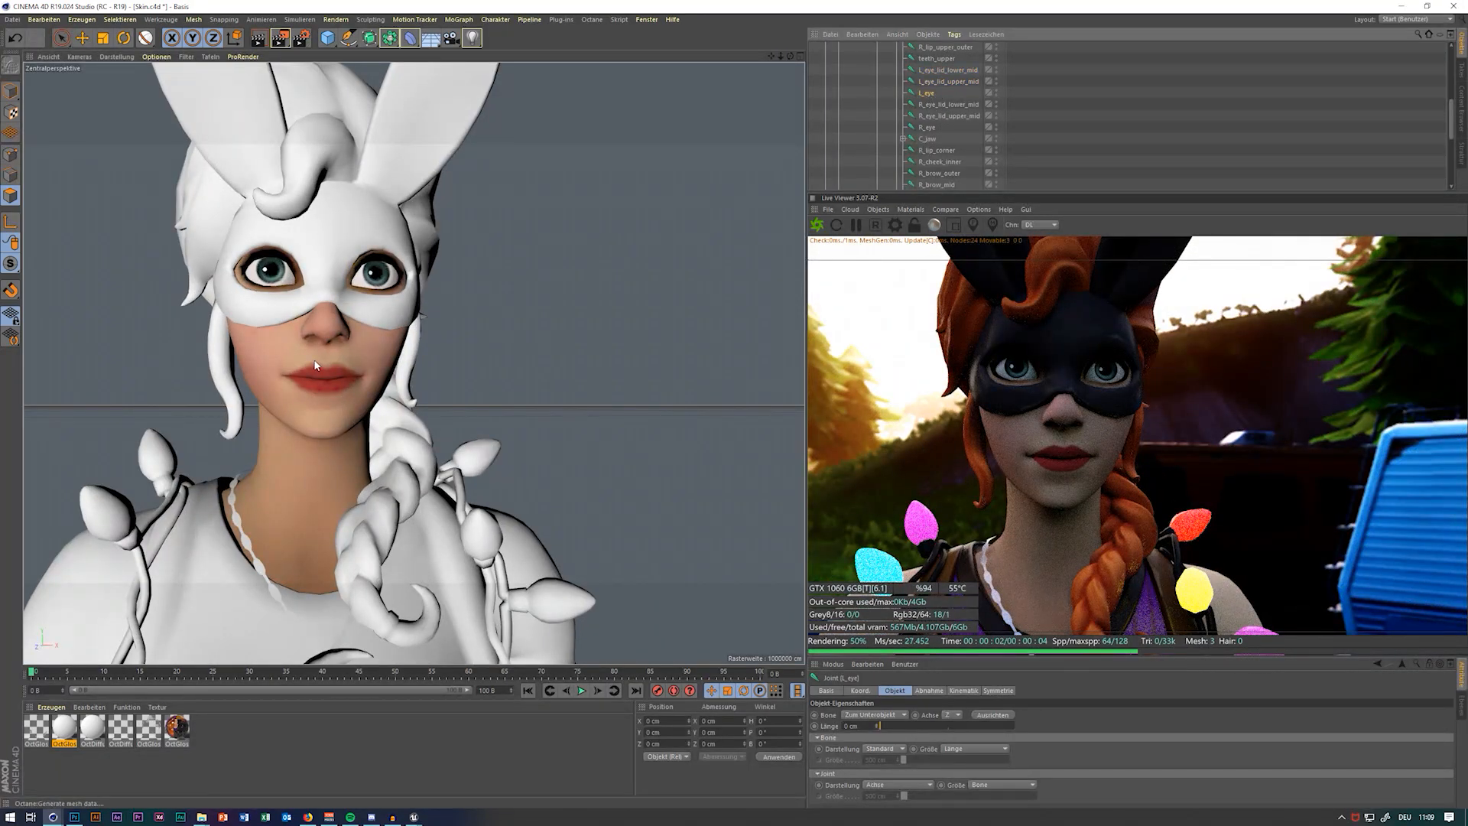
key("r")
left_click_drag(390, 264, 409, 262)
key("ctrl+z")
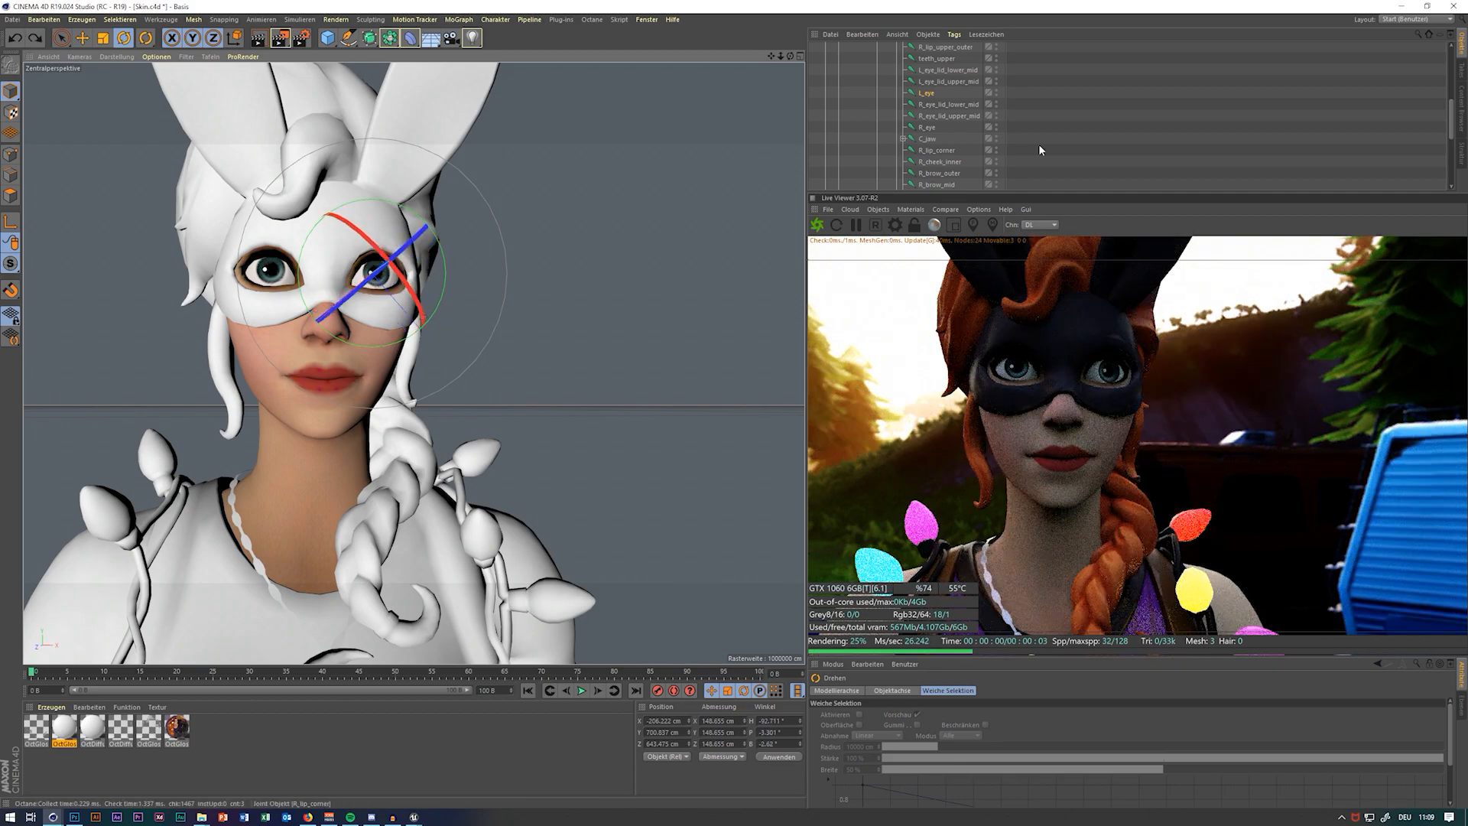
Try rotating the R_eye_lid_upper_mid joint downward to close the eyelid
left_click(948, 116)
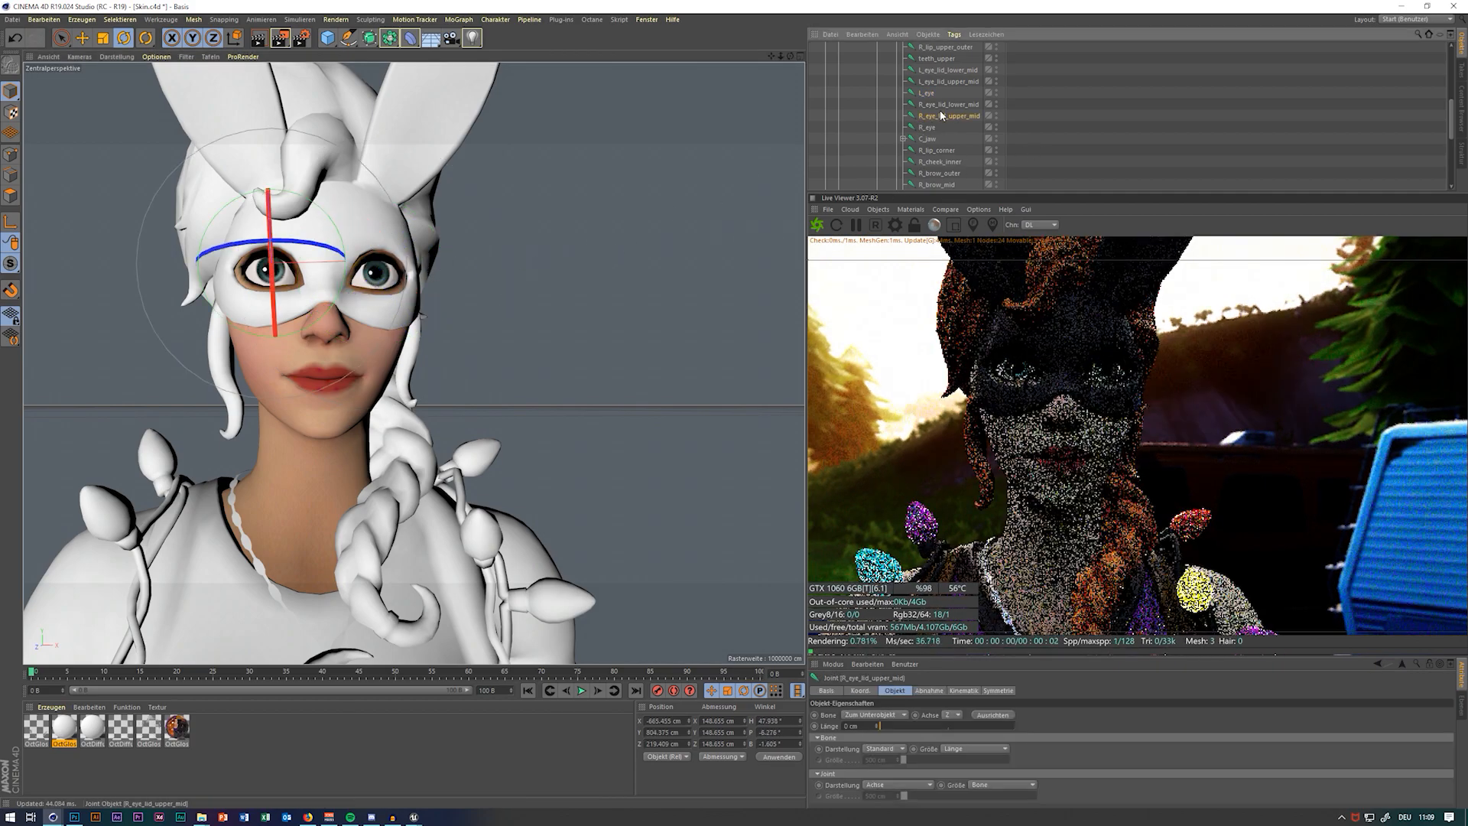
left_click_drag(283, 226, 294, 380)
key("ctrl+z")
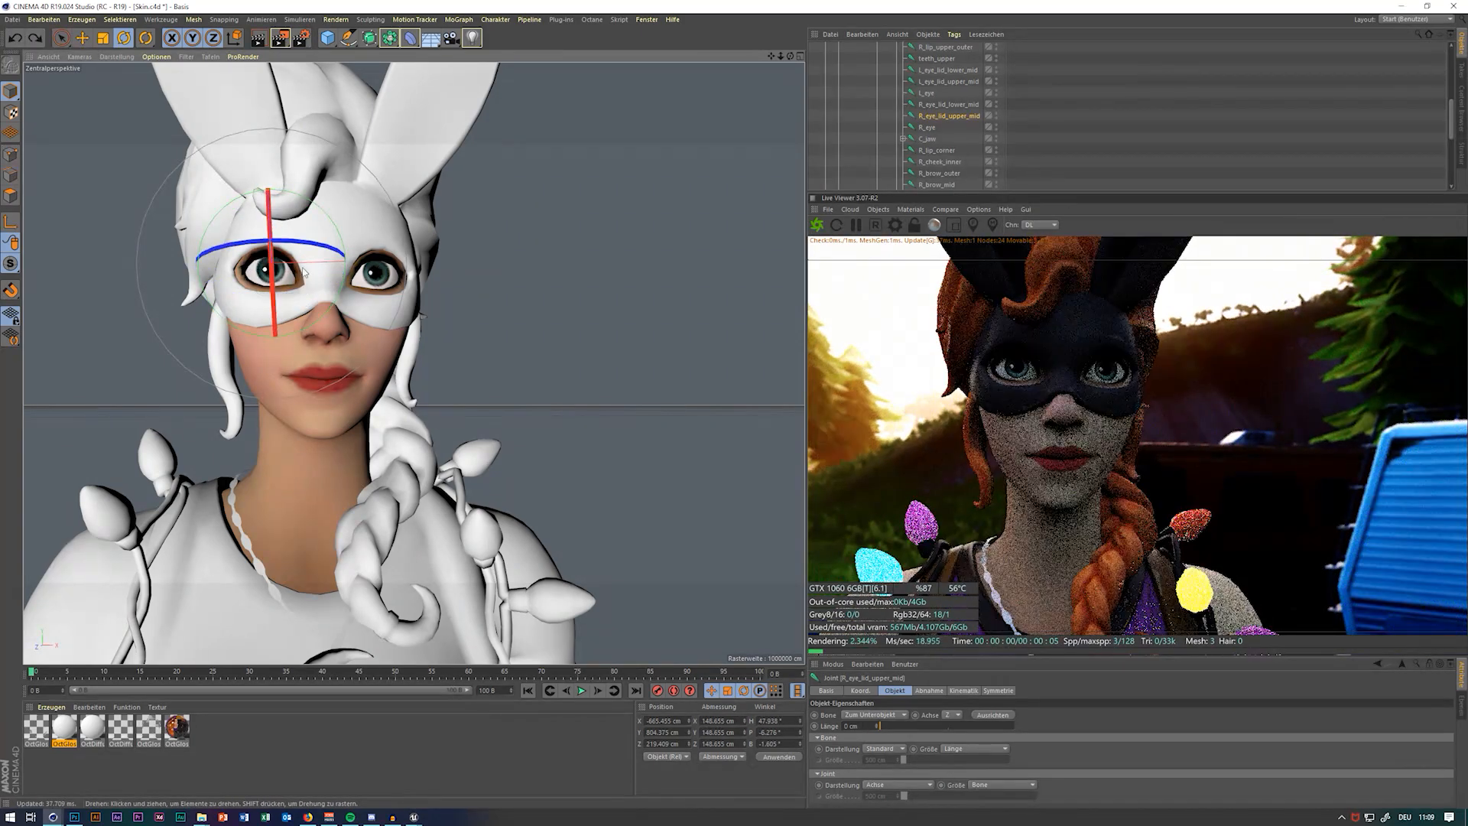
Try rotating the R_eye_lid_lower_mid and R_eye_lid_upper_mid joints together
left_click(947, 104, "ctrl")
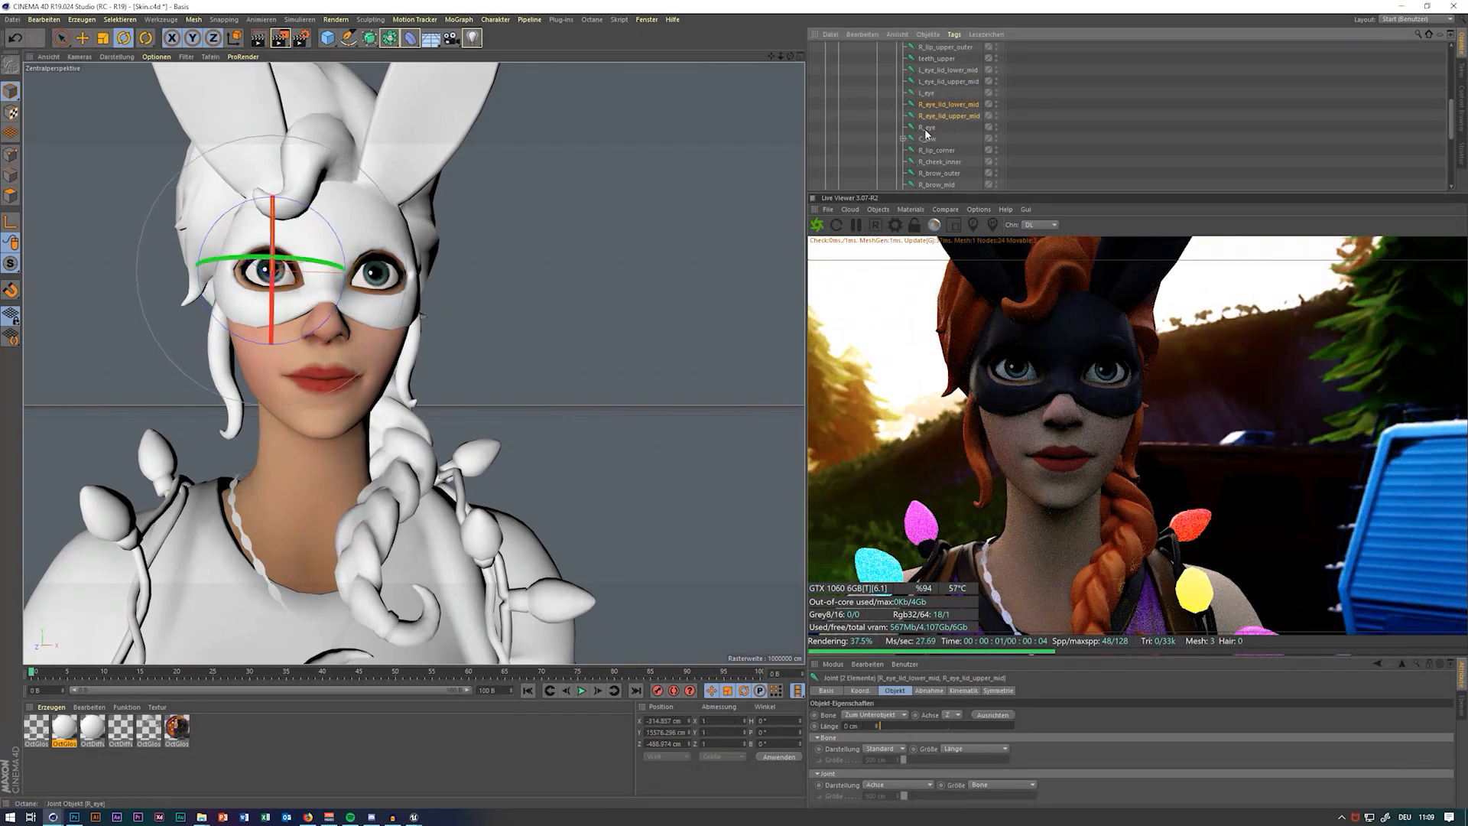
left_click_drag(287, 297, 306, 246)
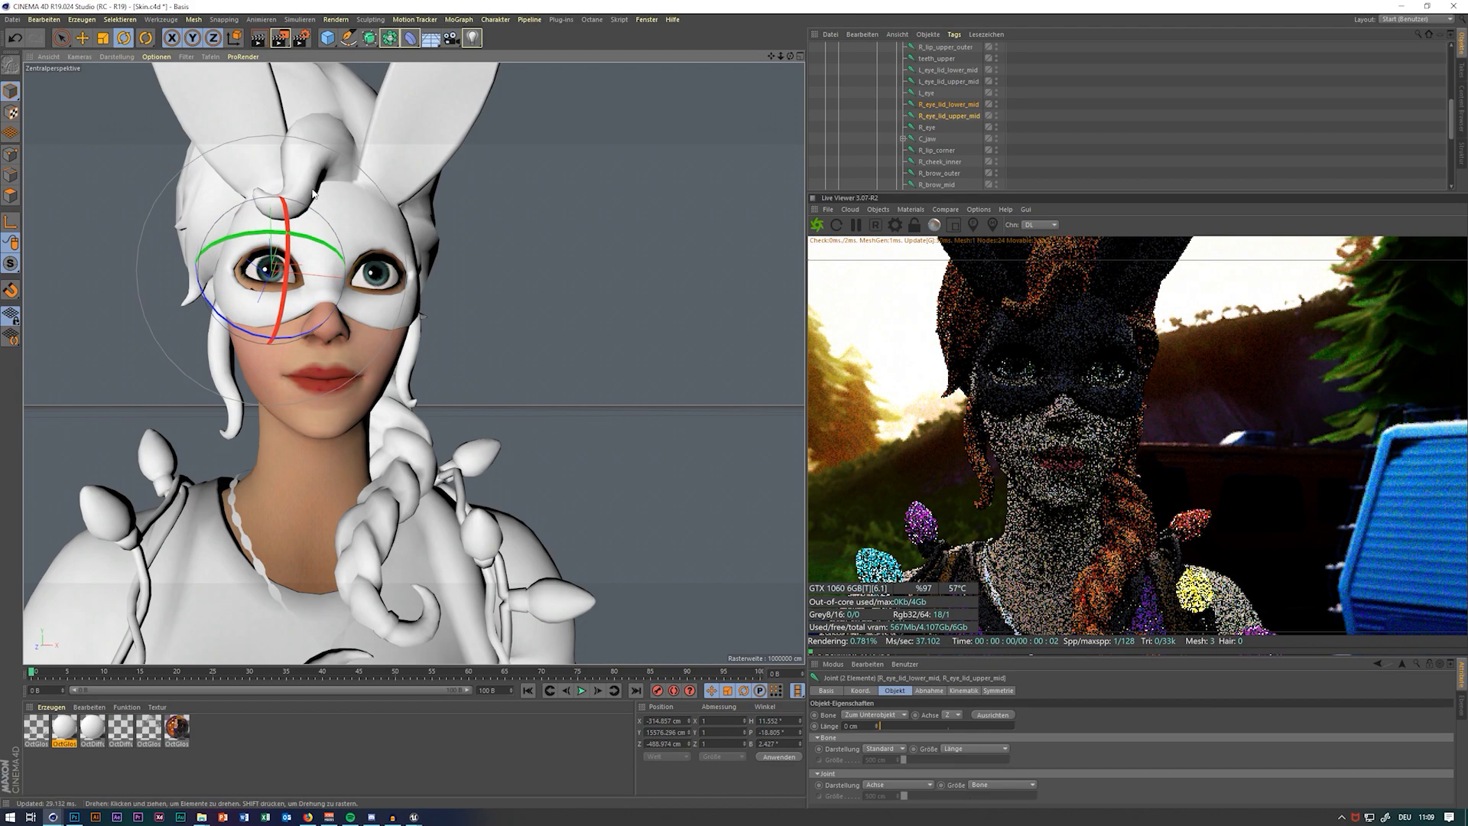
key("ctrl+z")
left_click(642, 248)
Collapse the F_MED_CAU_Armstrong_01_ao joint hierarchy from the neck and spine joints up to its top null
scroll(871, 130, "up", 3)
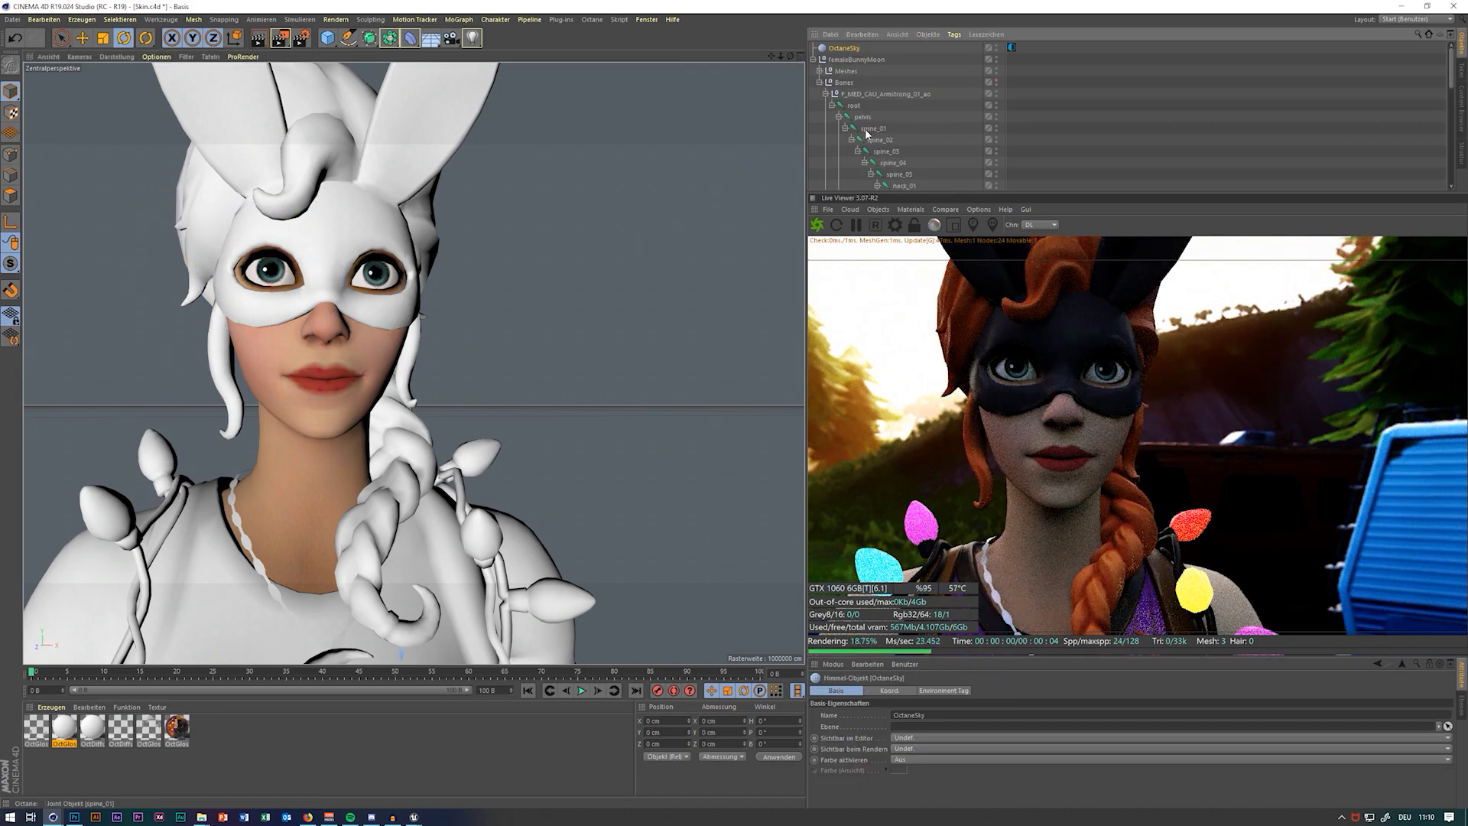
left_click(897, 153)
left_click(890, 141)
left_click(883, 129)
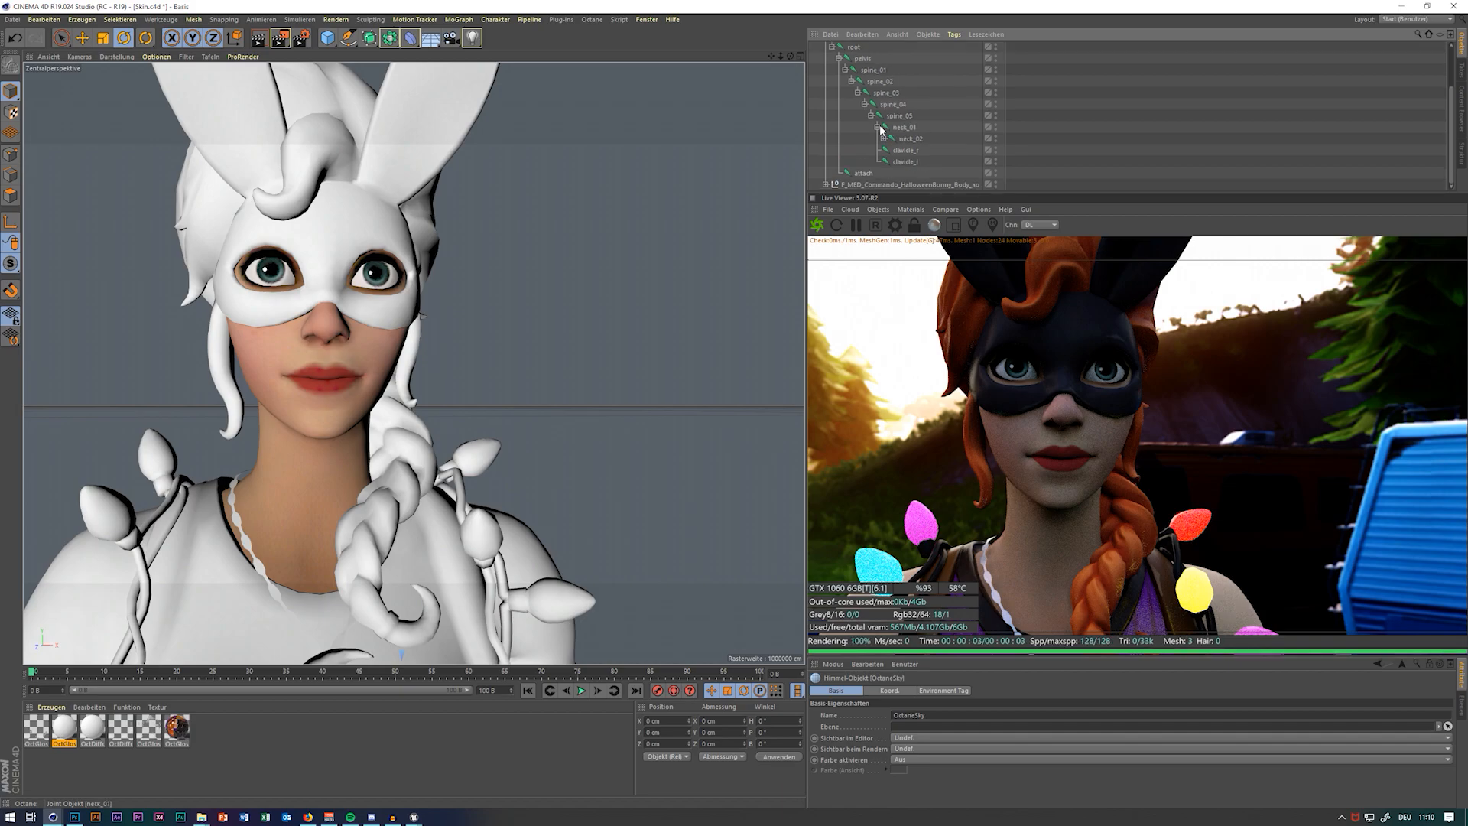
left_click(877, 125)
left_click(876, 126)
left_click(863, 150)
left_click(856, 151)
left_click(851, 138)
left_click(845, 127)
left_click(839, 116)
left_click(833, 104)
left_click(825, 93)
Expand the F_MED_Commando_HalloweenBunny_Body_ao joint chain from root through pelvis, spine and neck down to the head joint's children
left_click(826, 105)
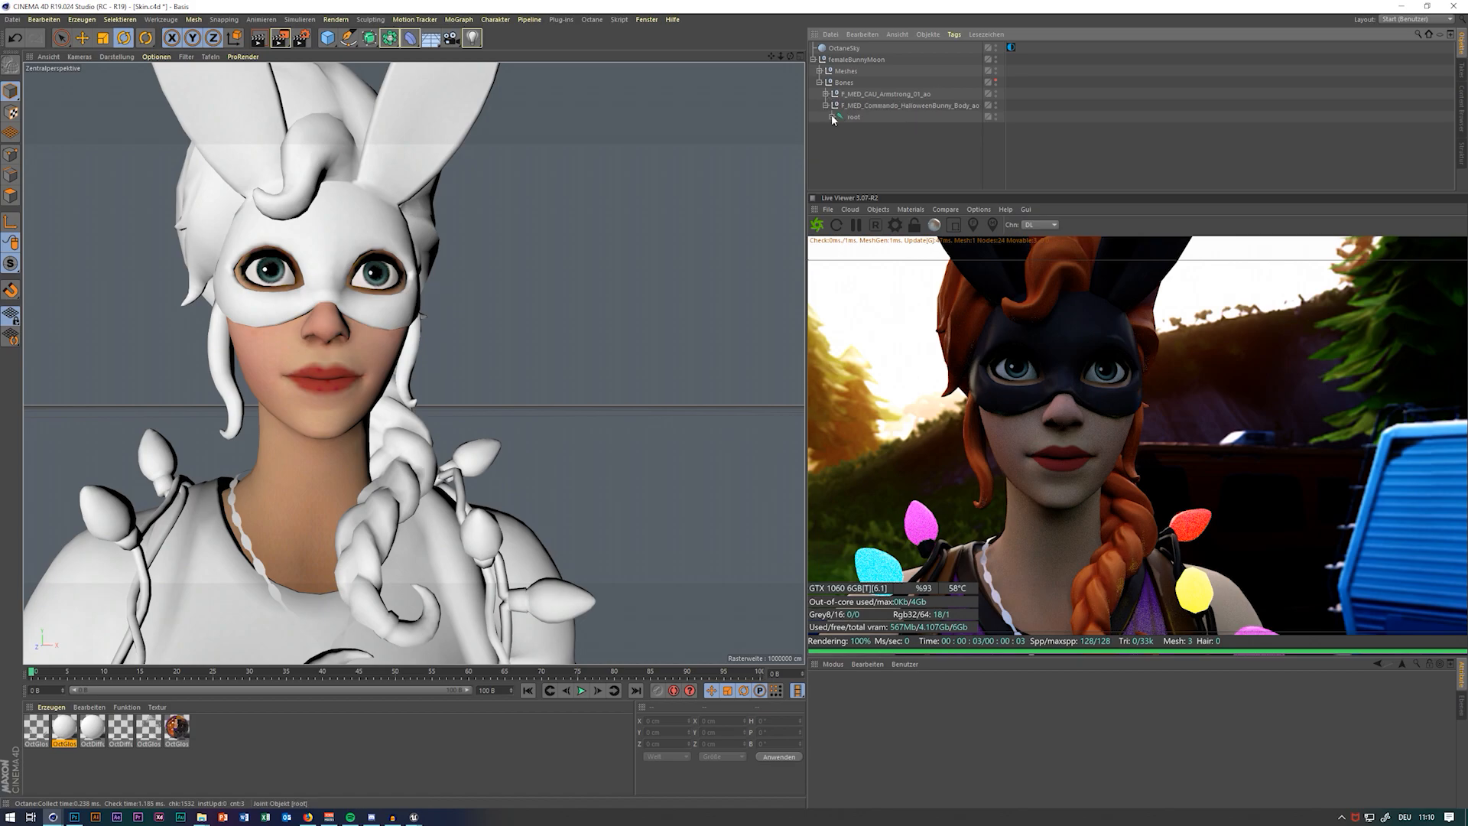
left_click(832, 116)
left_click(839, 151)
scroll(859, 175, "down", 5)
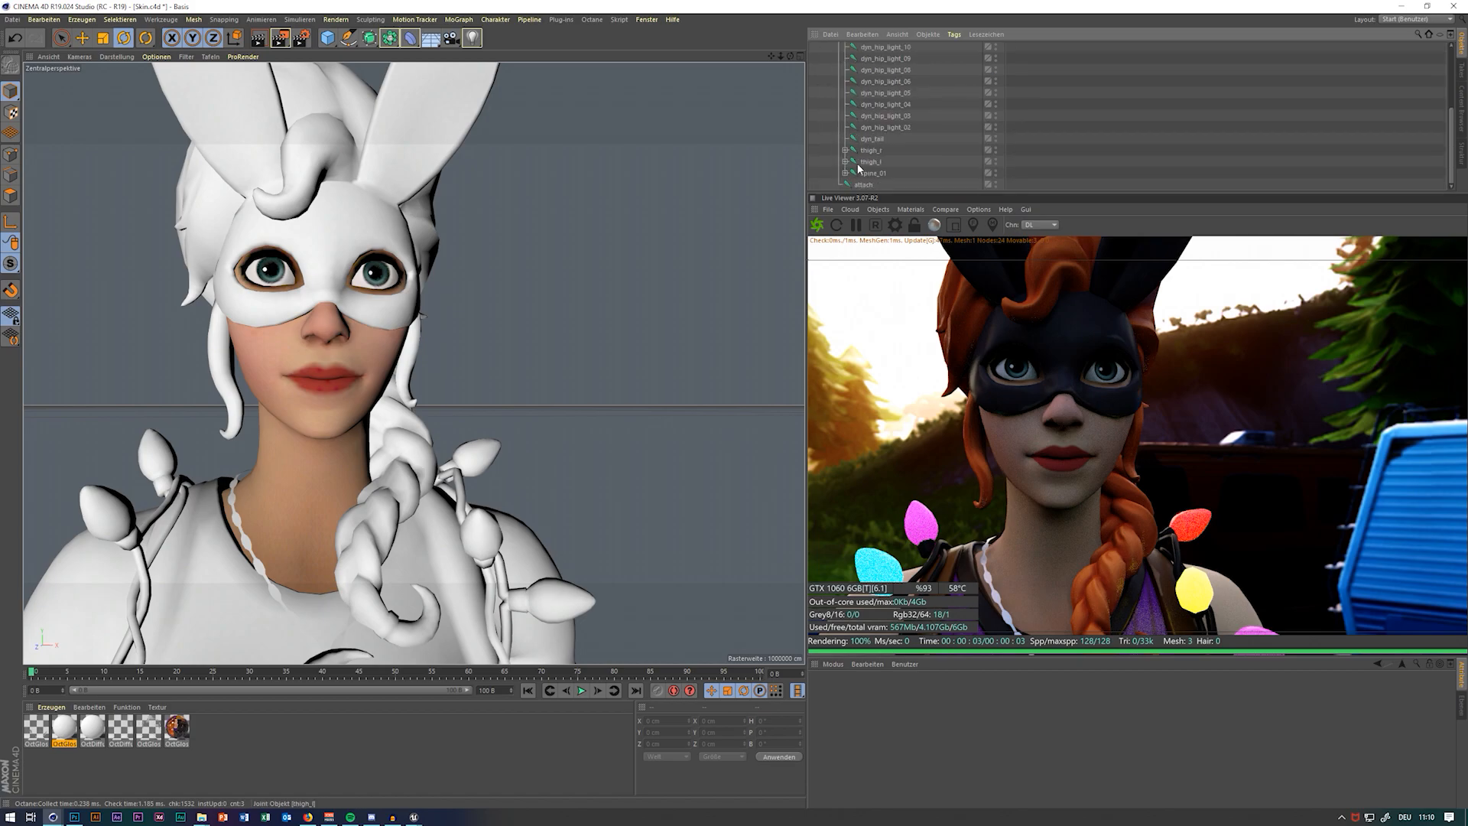
left_click(851, 184)
scroll(863, 177, "down", 1)
scroll(875, 177, "down", 2)
left_click(871, 174)
scroll(873, 175, "down", 2)
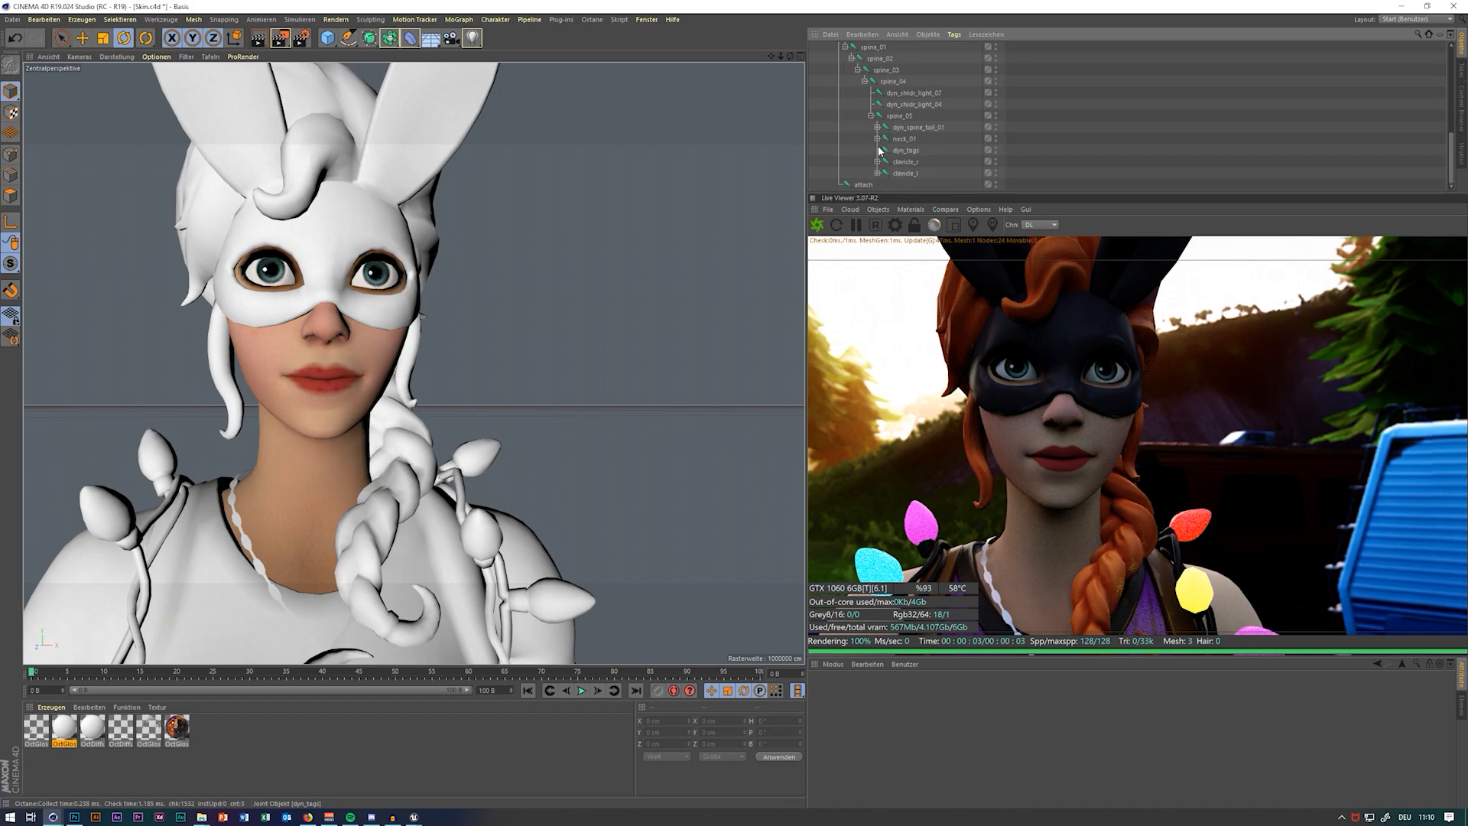
left_click(890, 173)
scroll(900, 183, "down", 3)
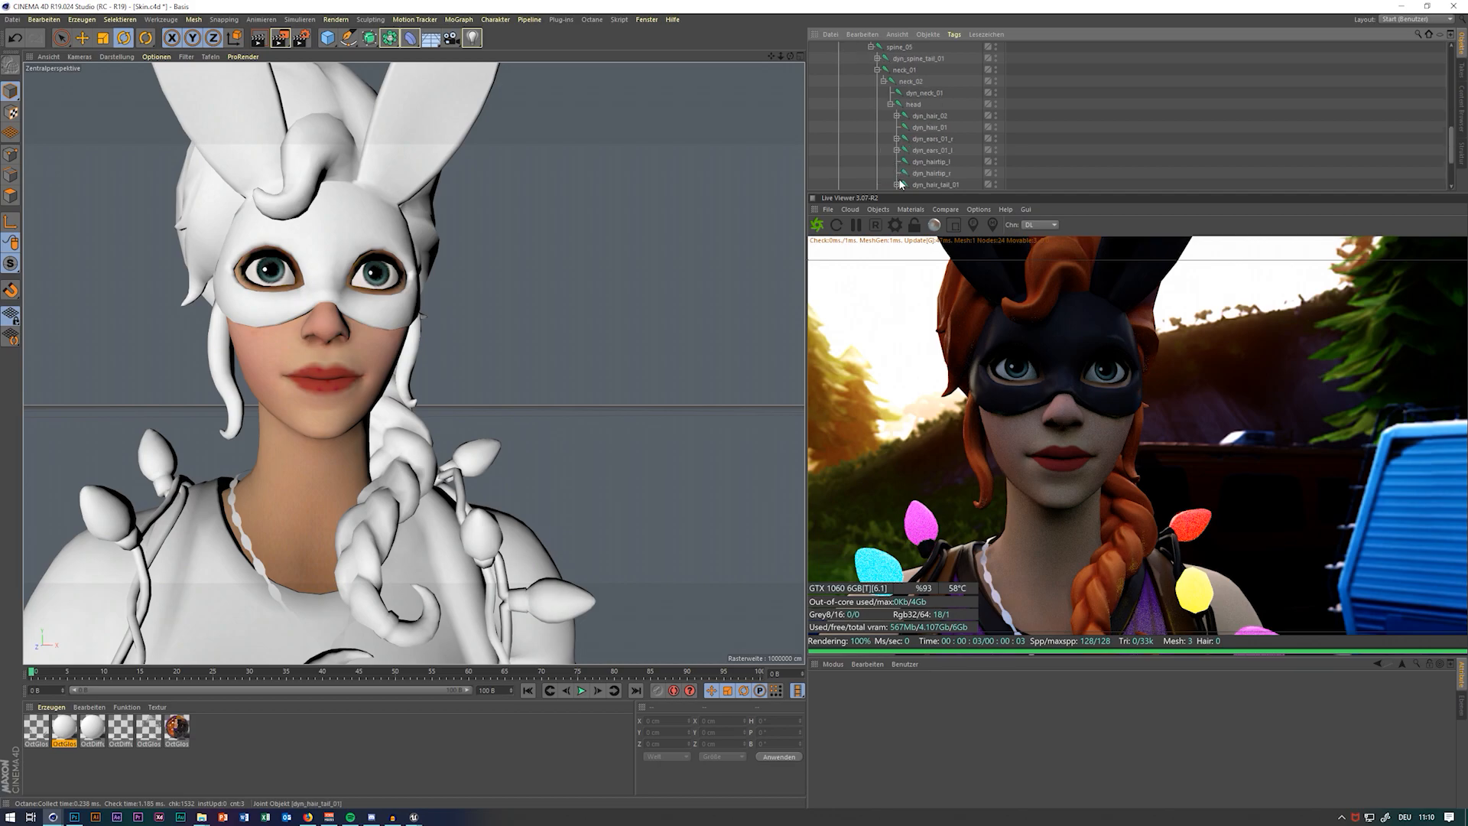
Parent the F_MED_CAU_Armstrong_01_ao null under the head joint of the bunny body skeleton
scroll(902, 141, "up", 10)
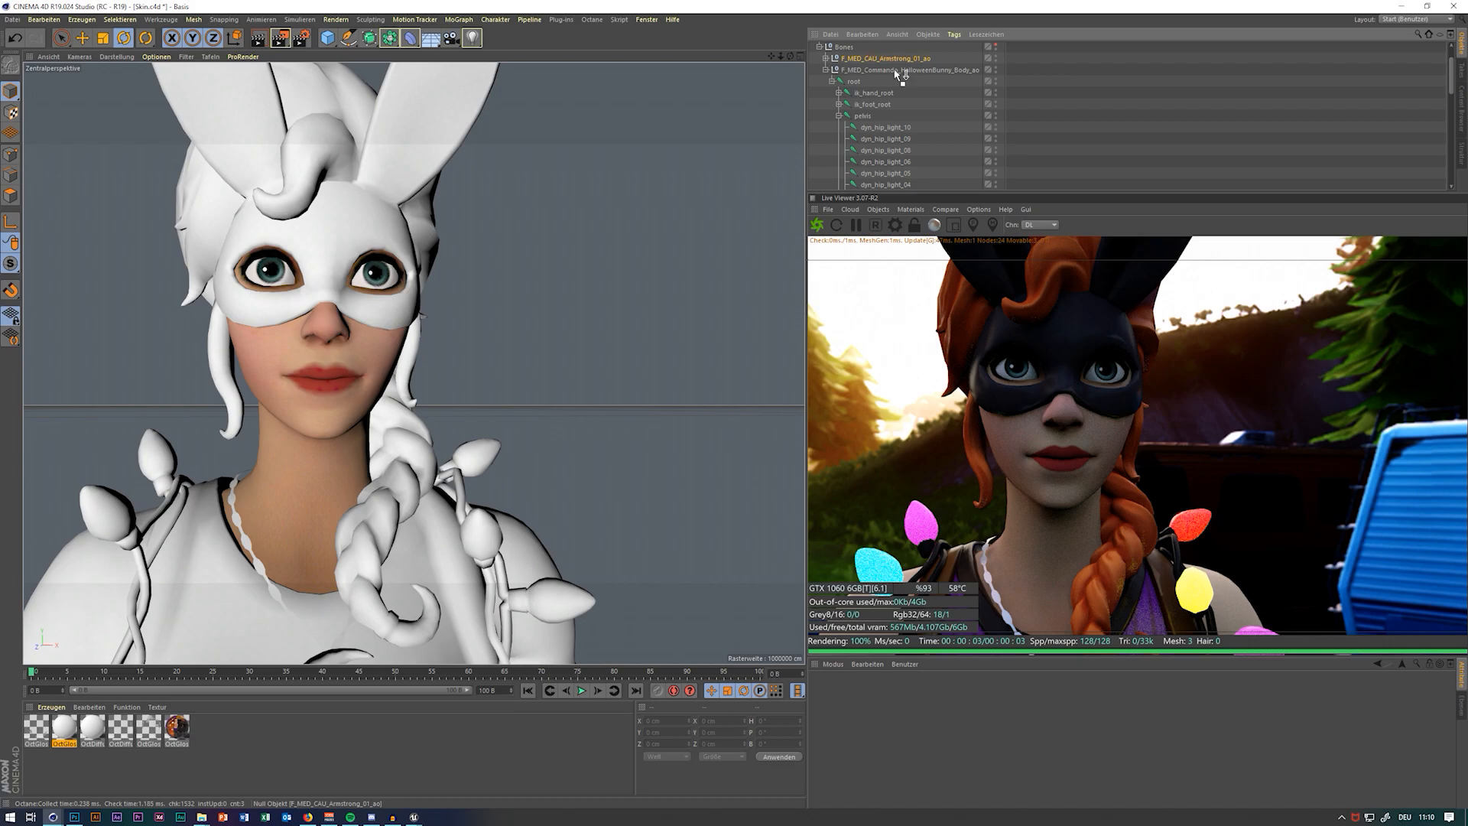
scroll(914, 187, "down", 3)
scroll(912, 184, "down", 6)
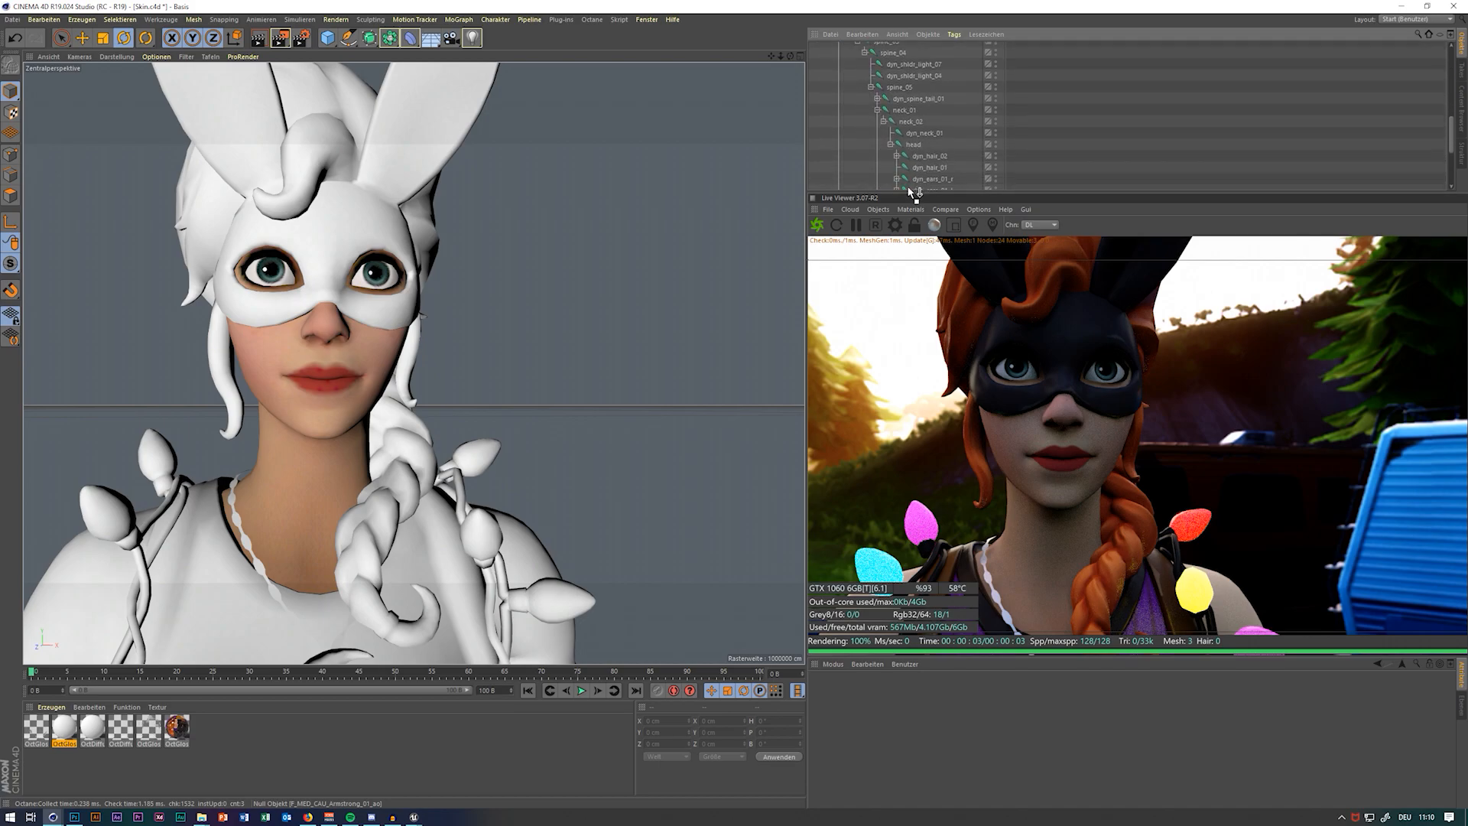
left_click_drag(923, 110, 917, 106)
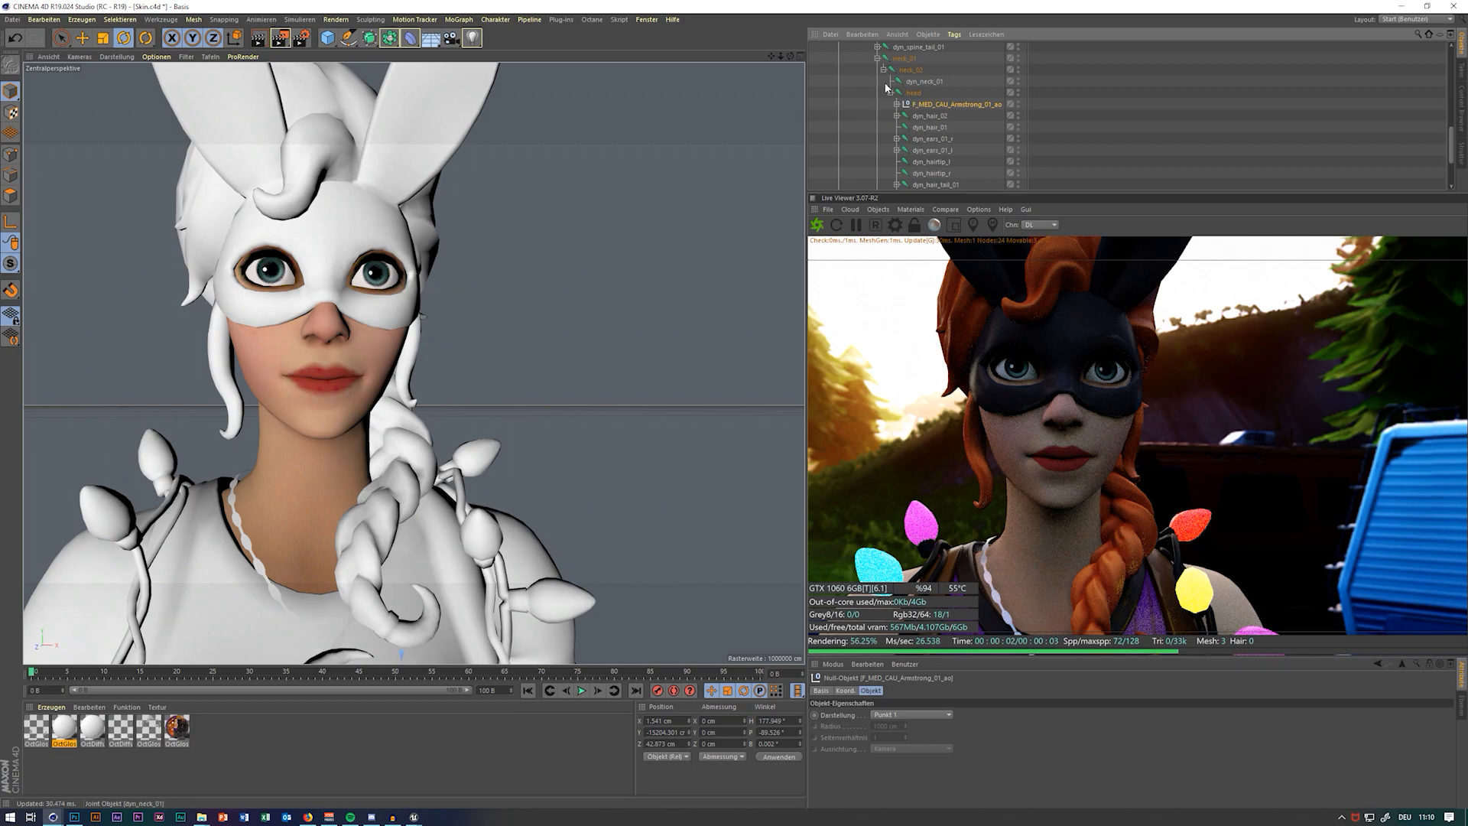
Try rotating the body skeleton's spine_04 joint to test how the attached head follows, undoing each rotation
left_click(890, 92)
left_click(883, 115)
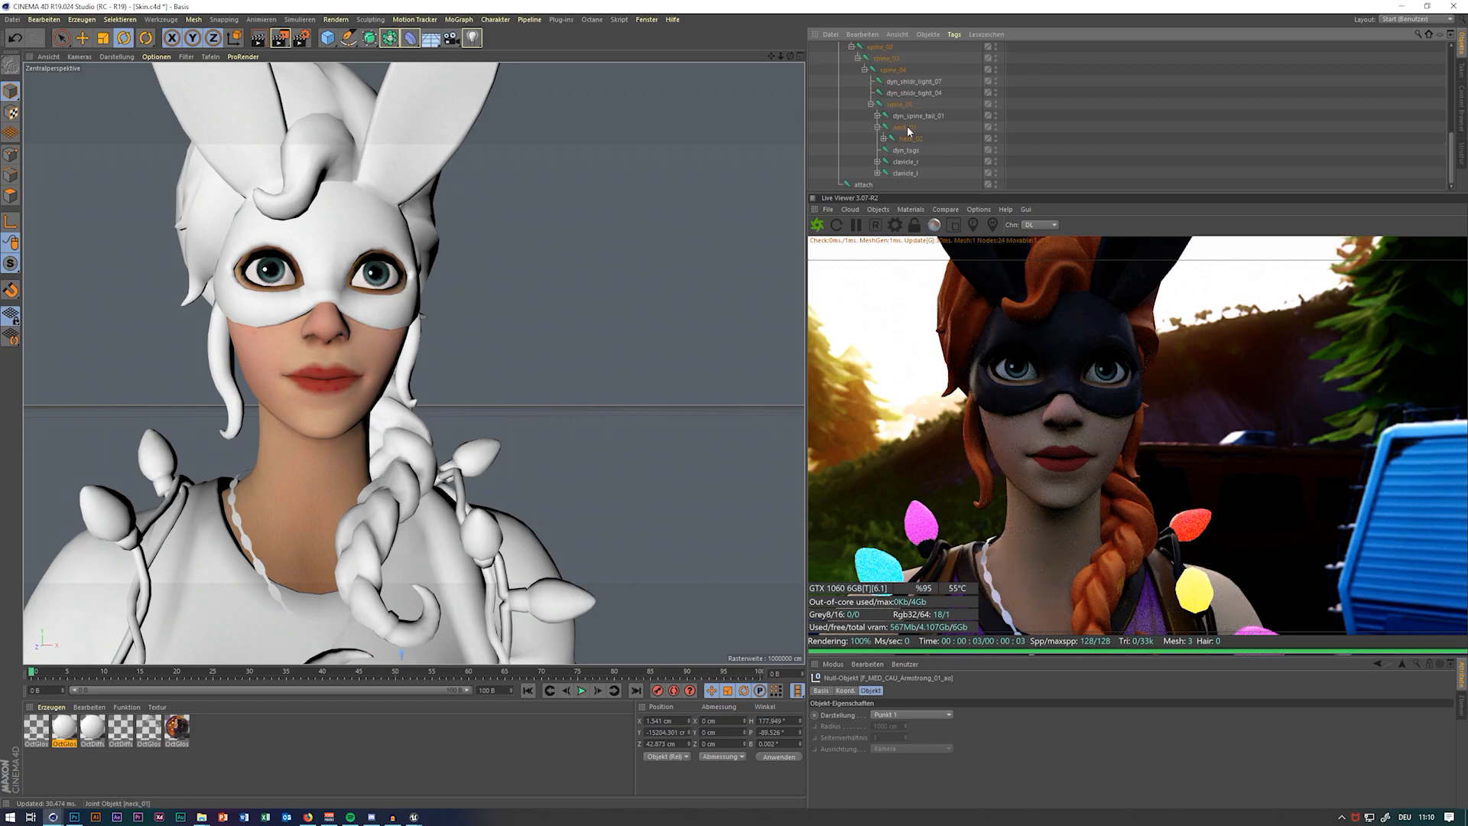
left_click(892, 70)
left_click_drag(778, 54, 650, 57)
left_click_drag(432, 342, 390, 425)
key("ctrl+z")
scroll(845, 99, "up", 7)
scroll(846, 111, "up", 3)
left_click_drag(411, 370, 429, 358)
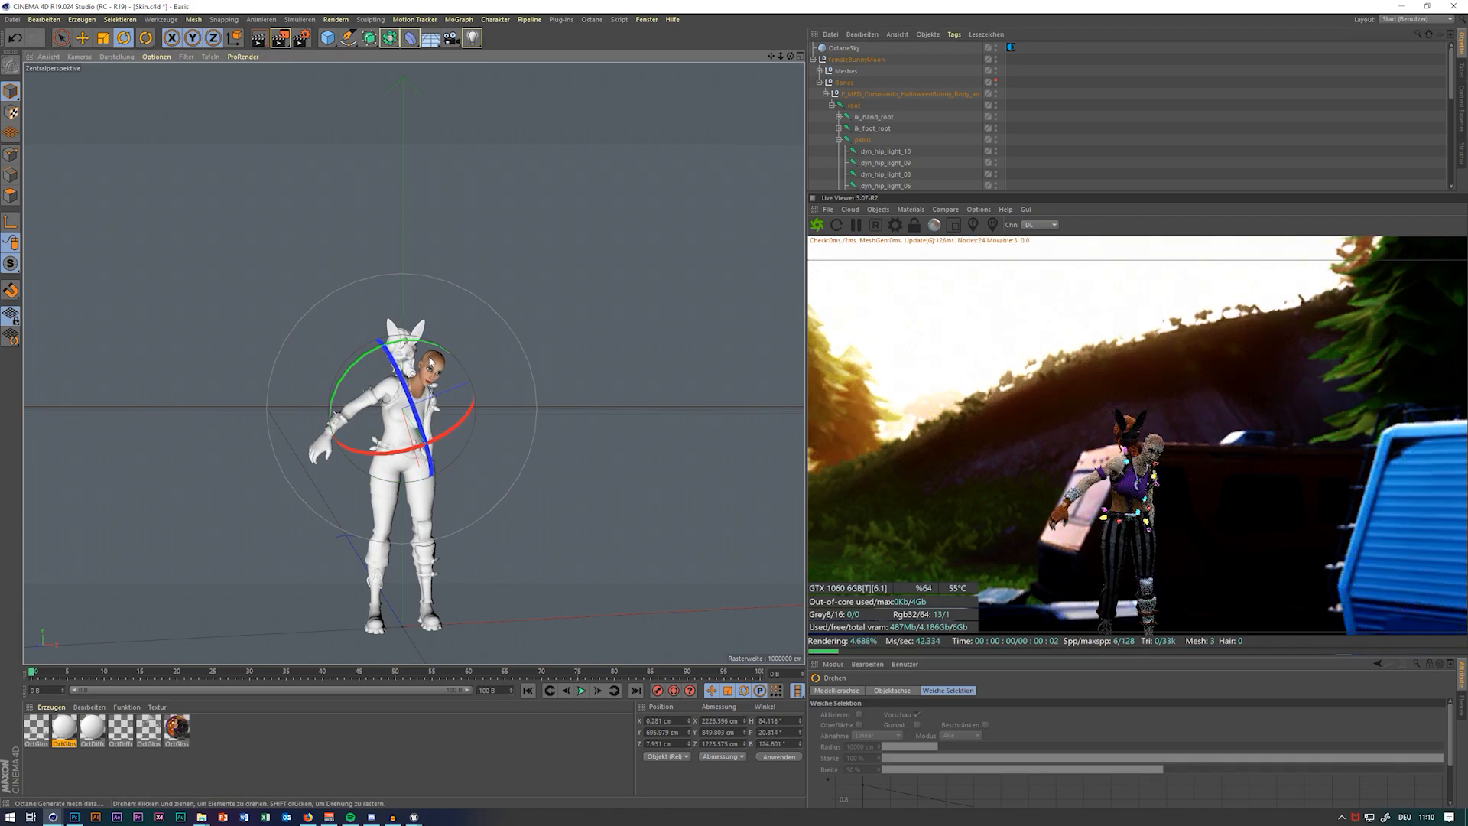
key("ctrl+z")
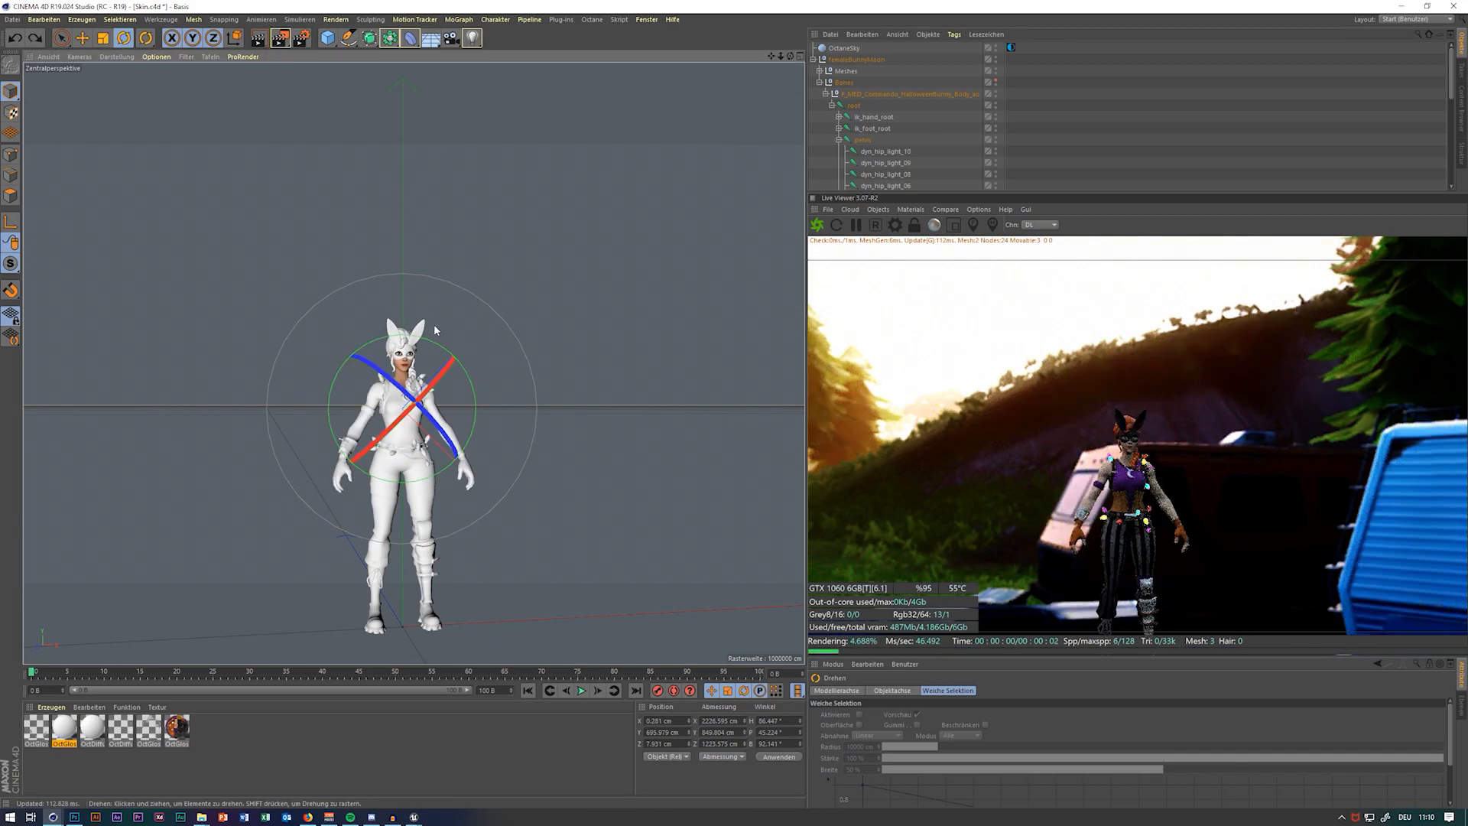
Group the body head's dynamic joints, from dyn_hair_02 through the last dyn joint, into a null
left_click(832, 106)
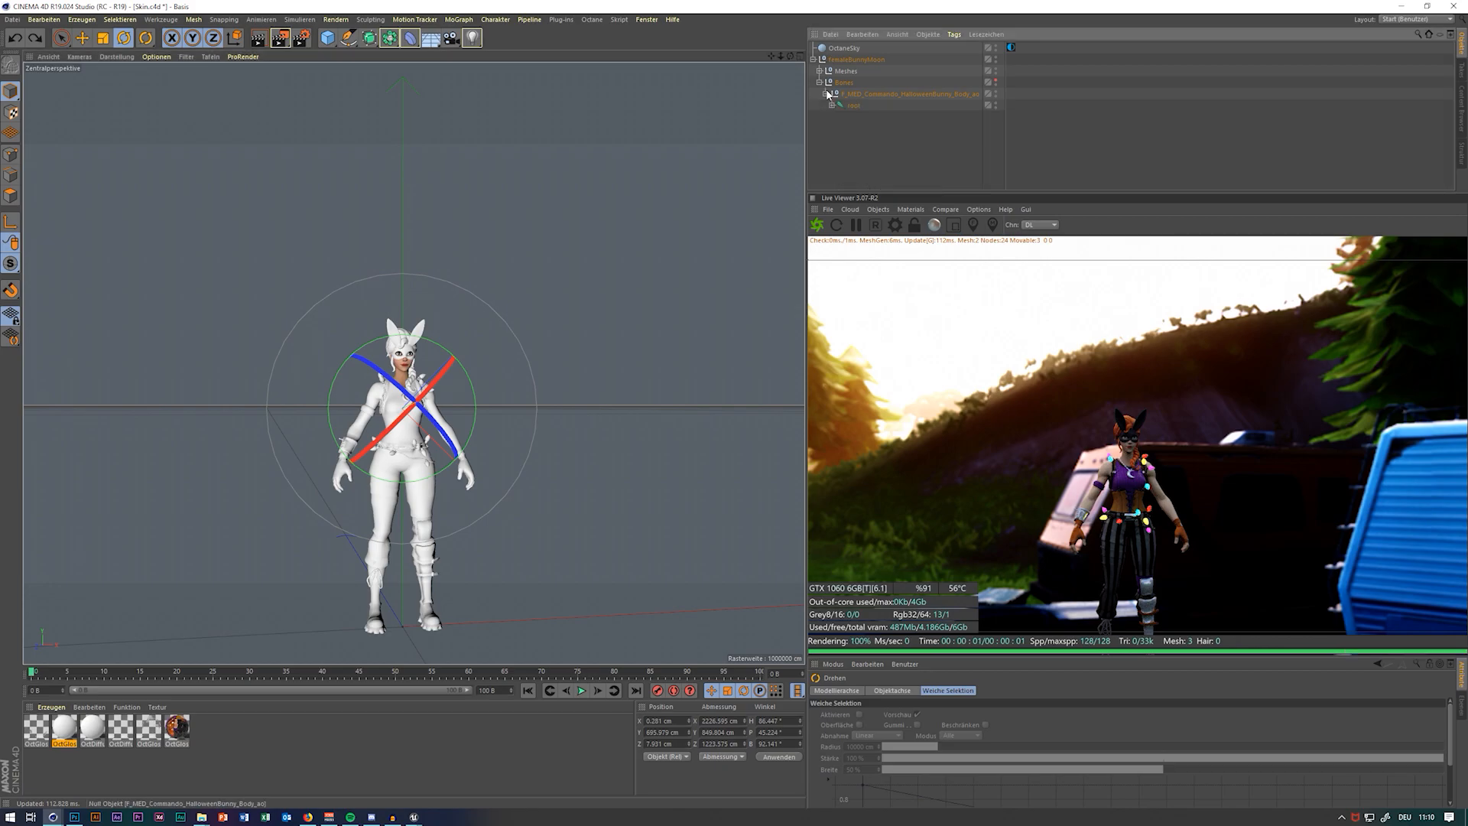
left_click(832, 106)
scroll(849, 149, "down", 6)
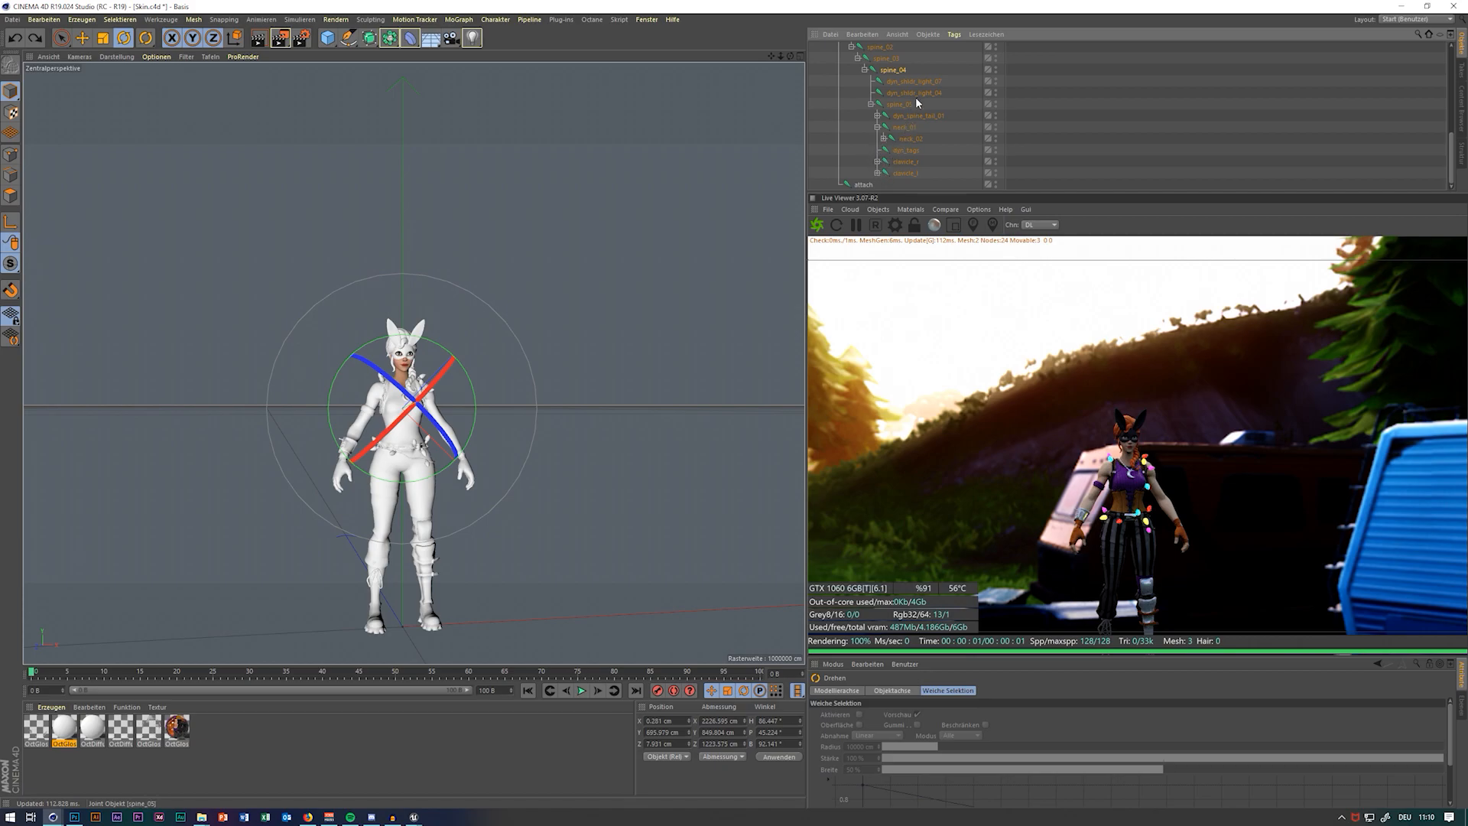
left_click(890, 161)
scroll(913, 174, "down", 2)
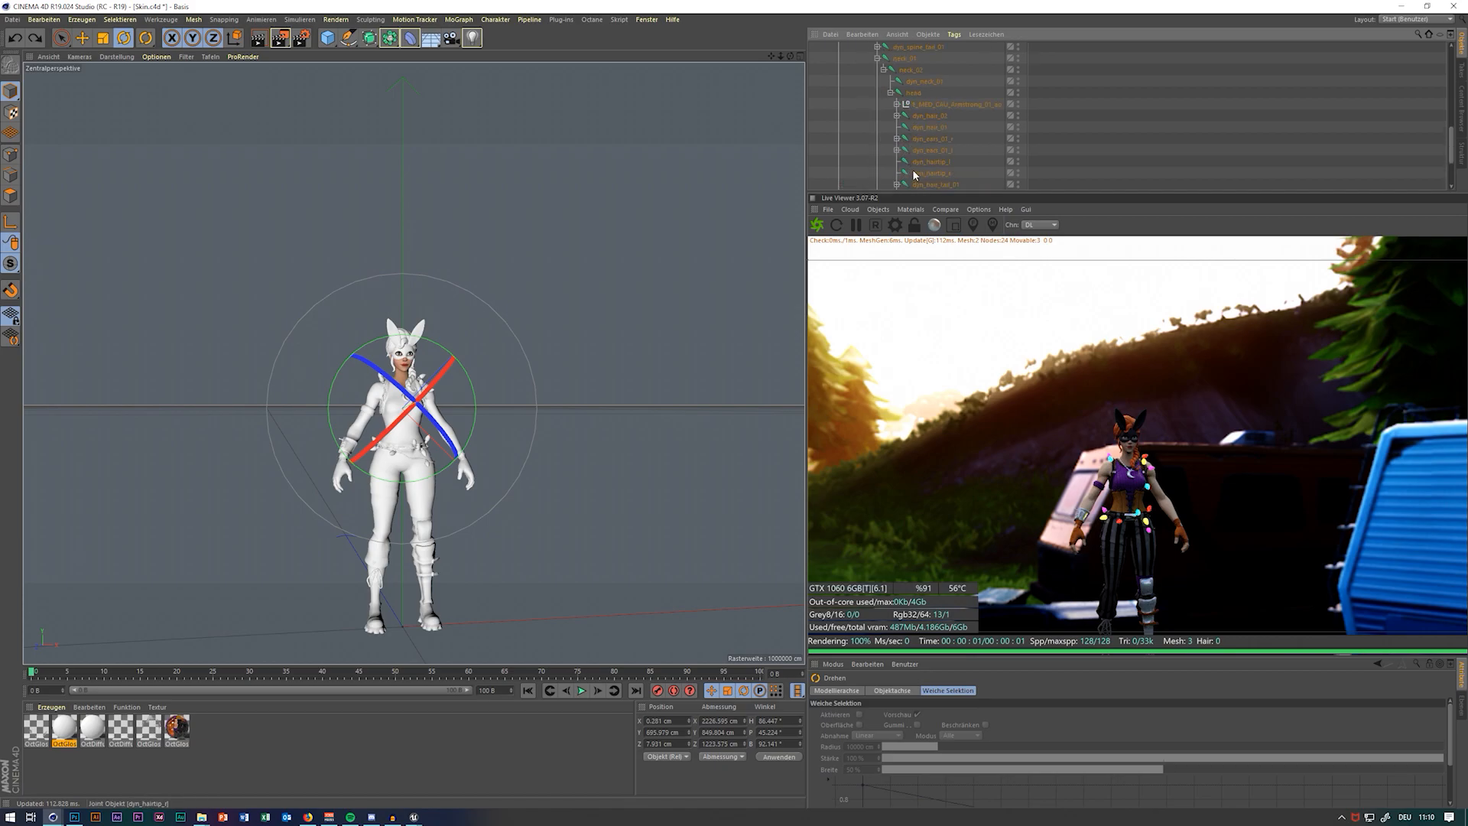
left_click(929, 117)
scroll(930, 144, "down", 2)
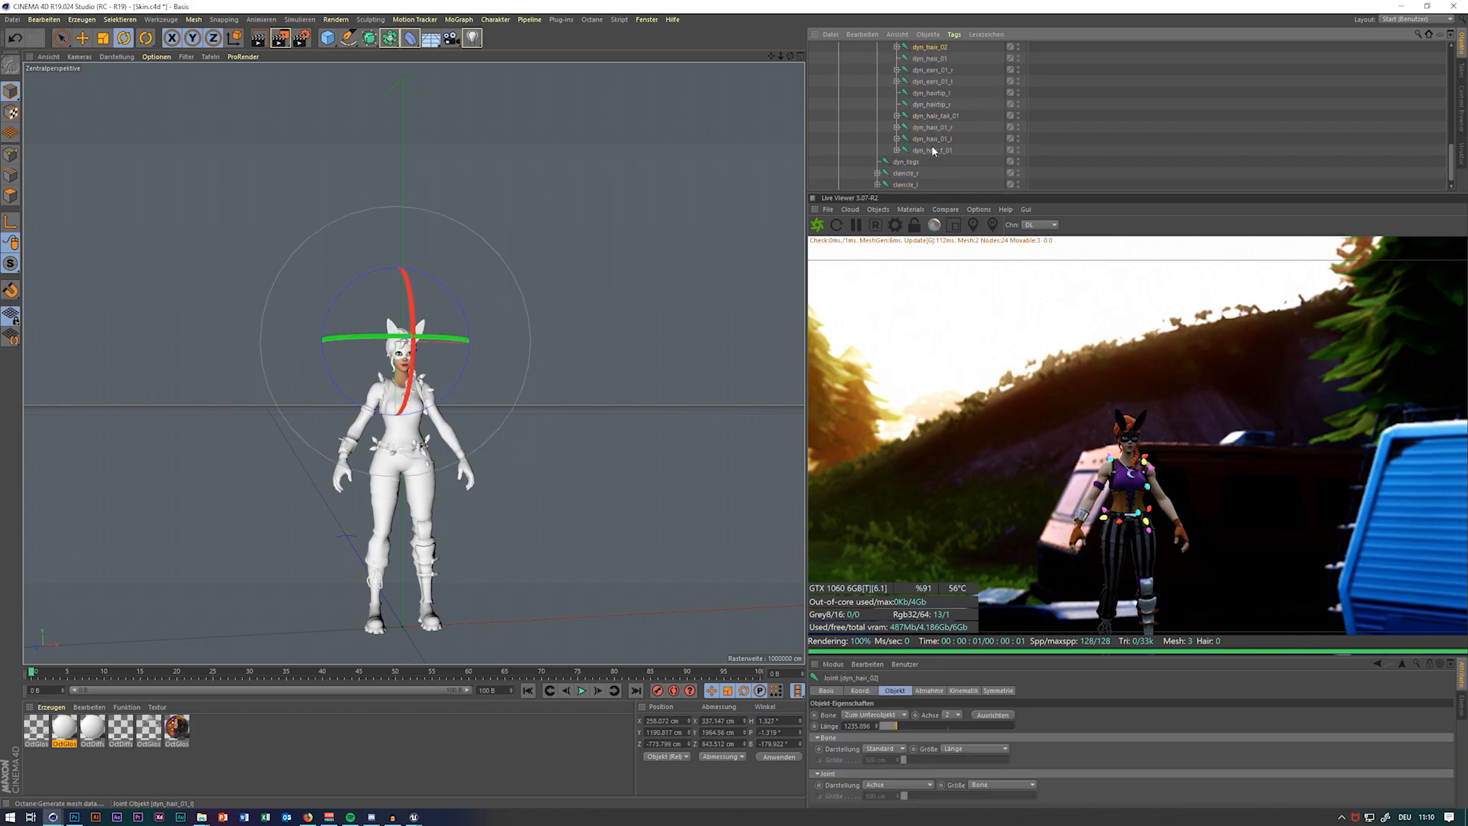
left_click(932, 150, "shift")
key("alt+g")
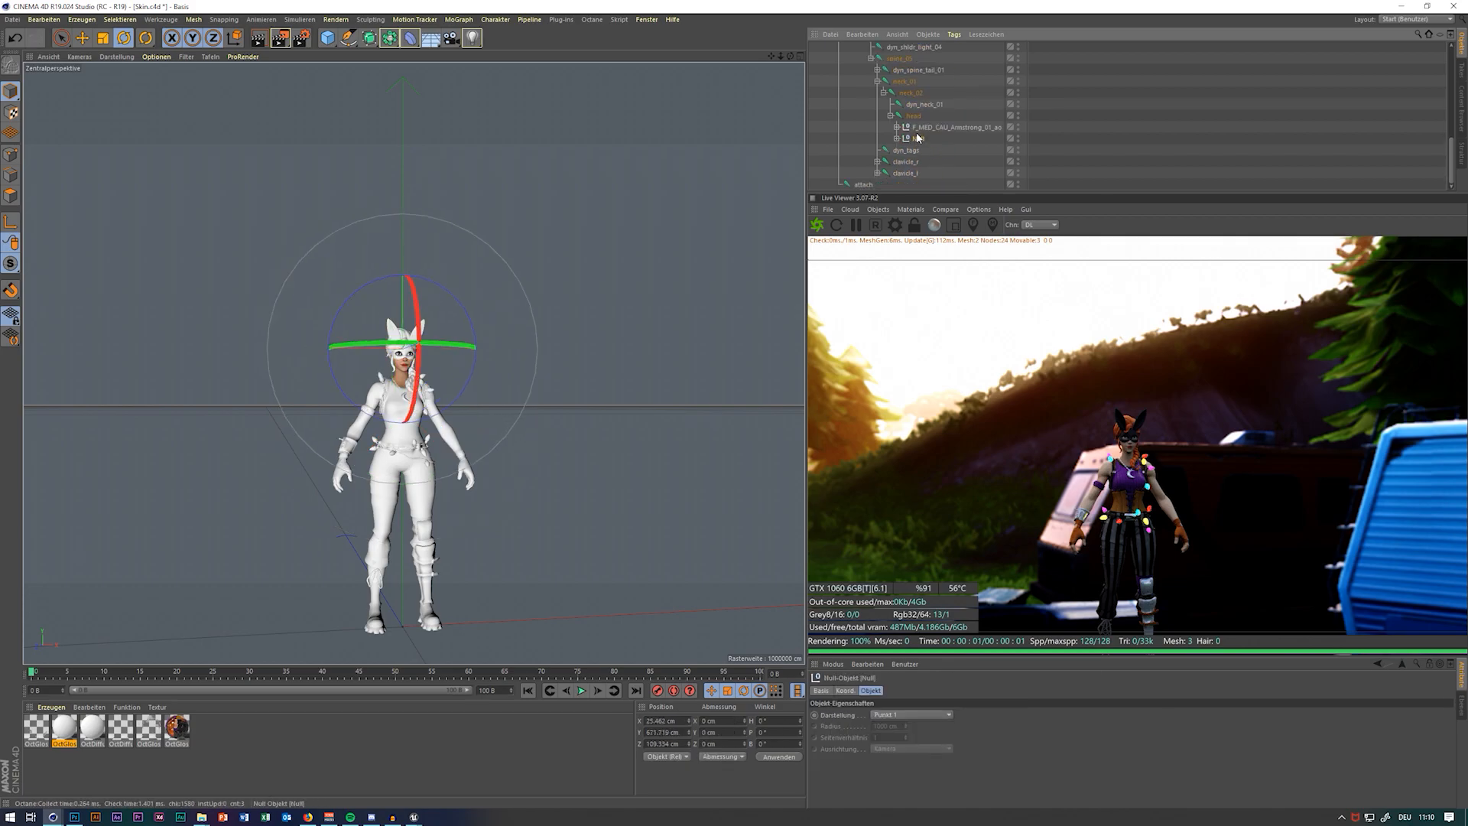
Expand the nested F_MED_CAU_Armstrong_01_ao chain from root through spine and neck down to its own head joint
left_click(905, 128)
left_click(904, 139)
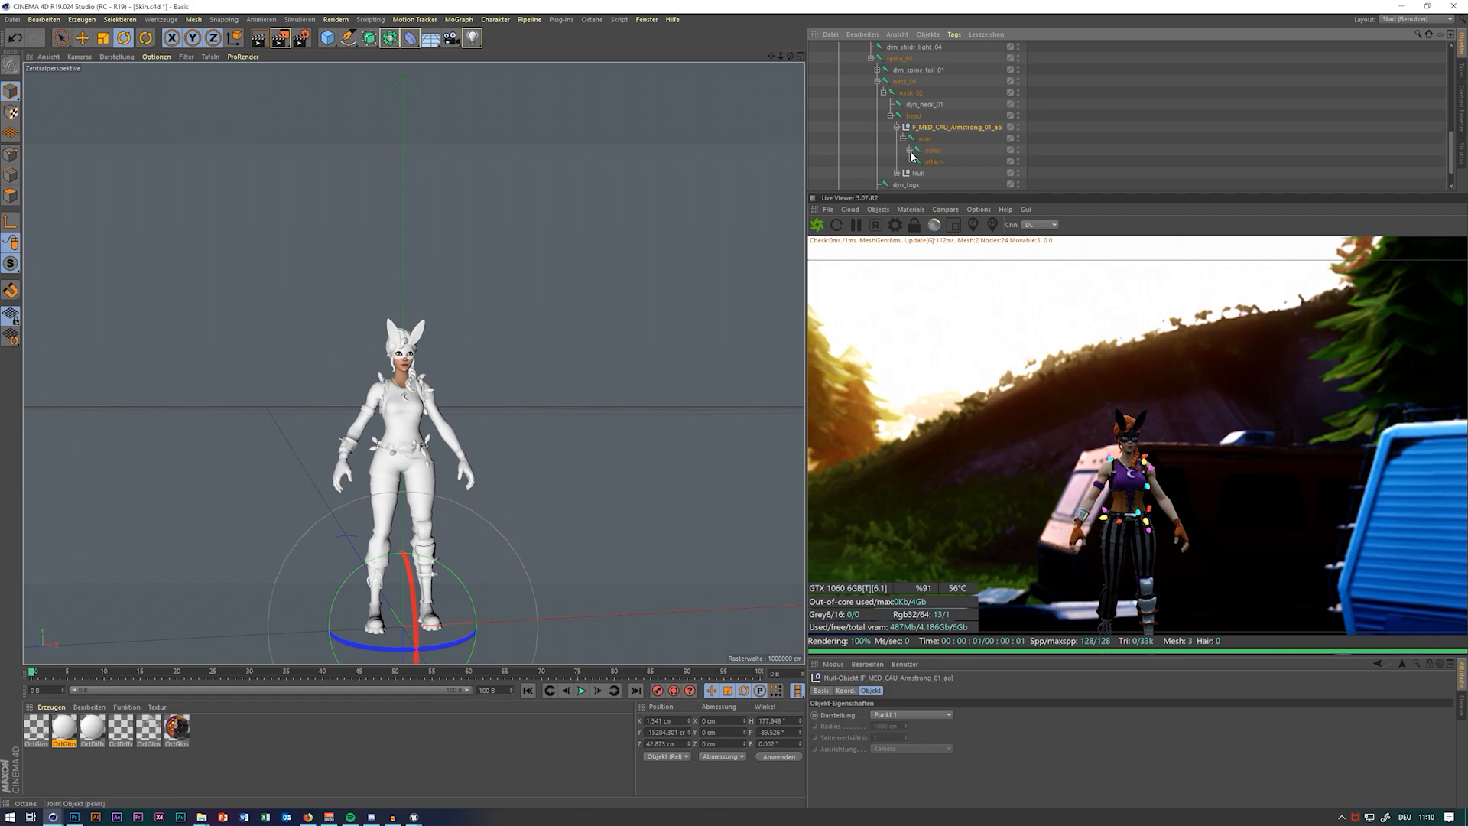
scroll(919, 151, "down", 1)
left_click(916, 124)
left_click(916, 116)
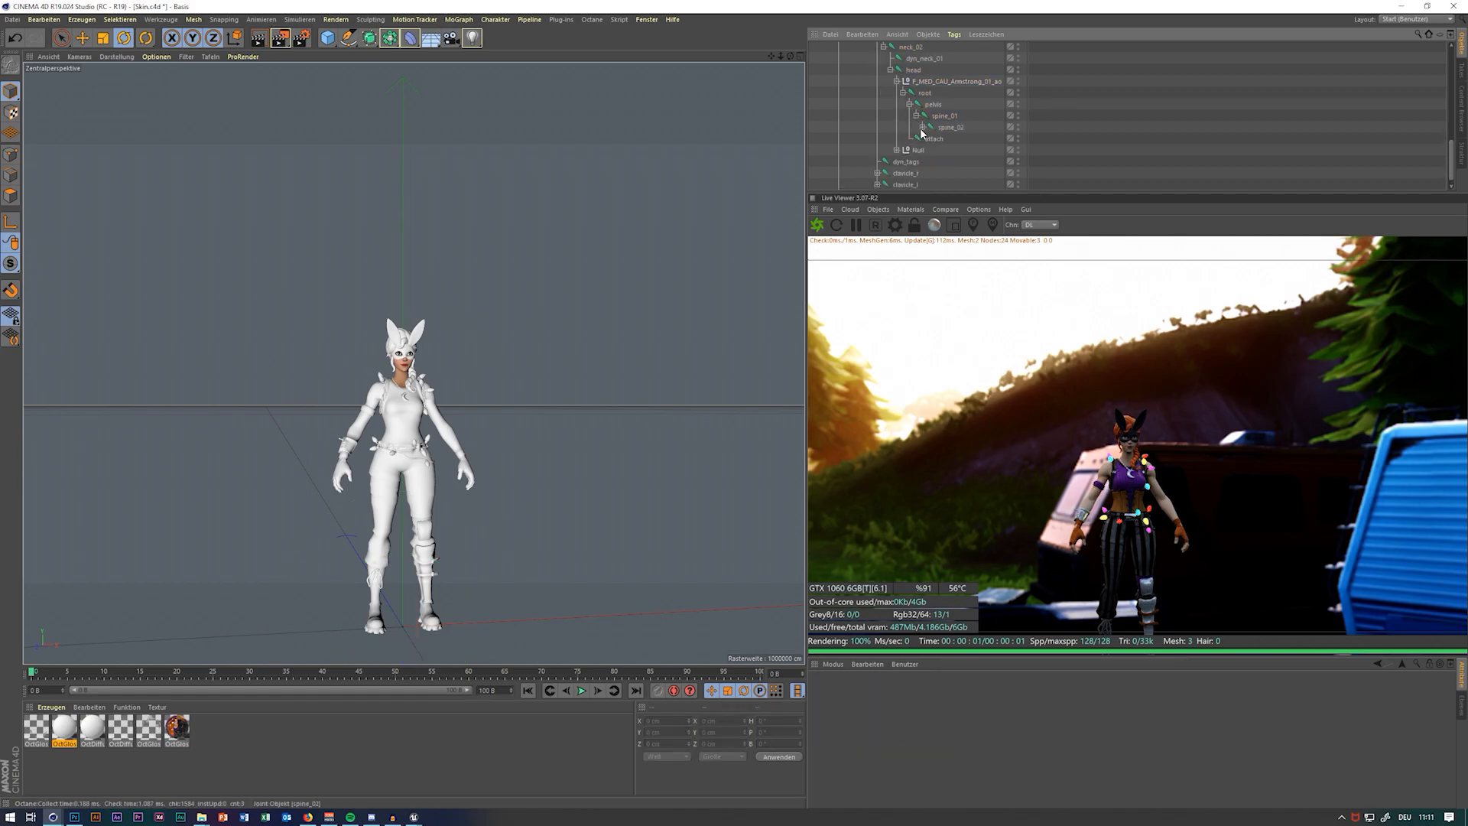
scroll(948, 170, "down", 2)
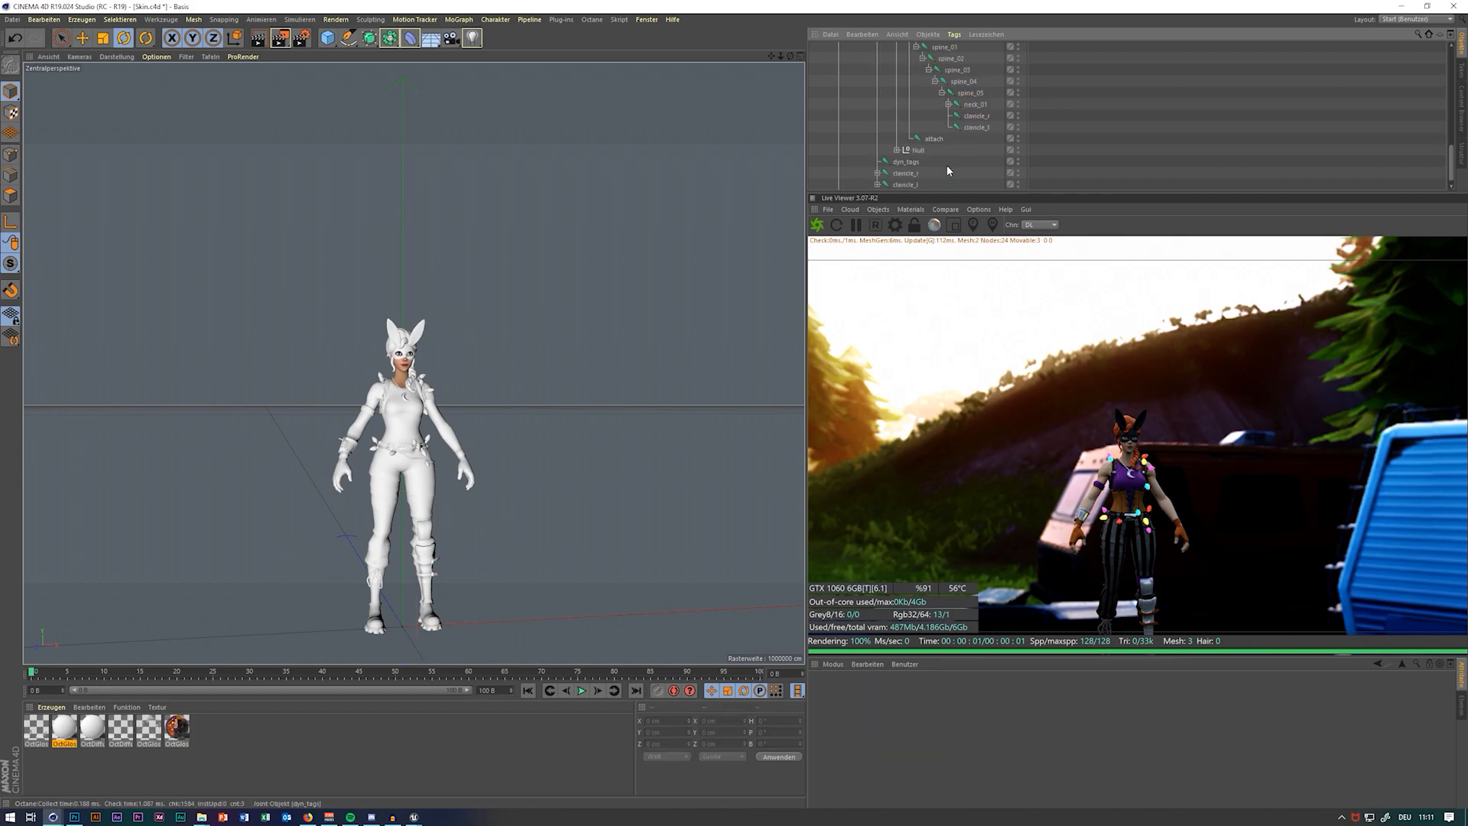
left_click(948, 104)
left_click(954, 115)
left_click(960, 128)
Move the null with the grouped dynamic joints into the nested Armstrong chain's head joint and rename it Hat
scroll(932, 161, "down", 2)
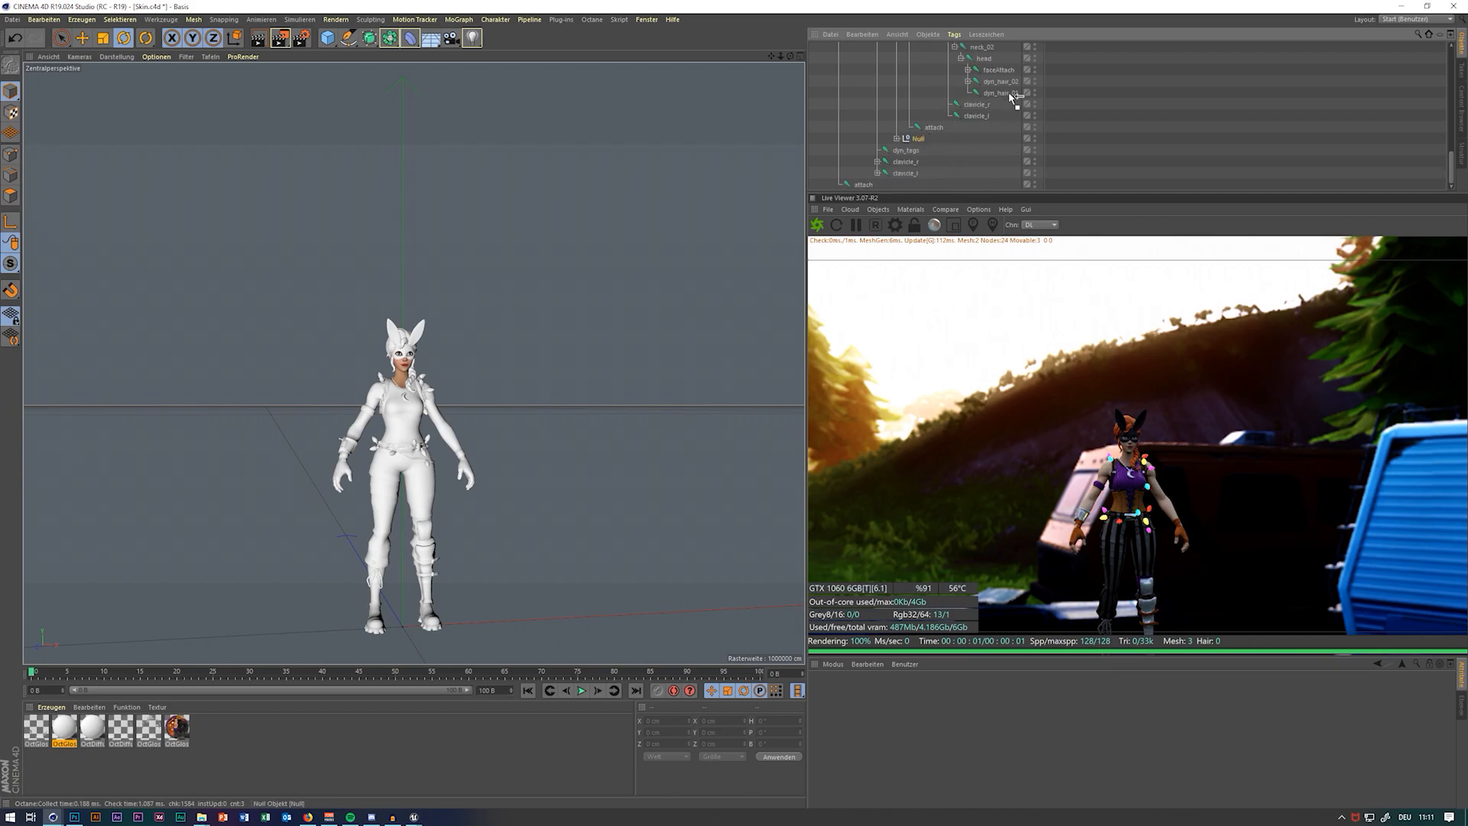
left_click_drag(1000, 70, 994, 70)
type("Hat")
key("Return")
Try rotating the nested Armstrong chain's spine_04 joint, then undo the rotation
scroll(994, 92, "up", 2)
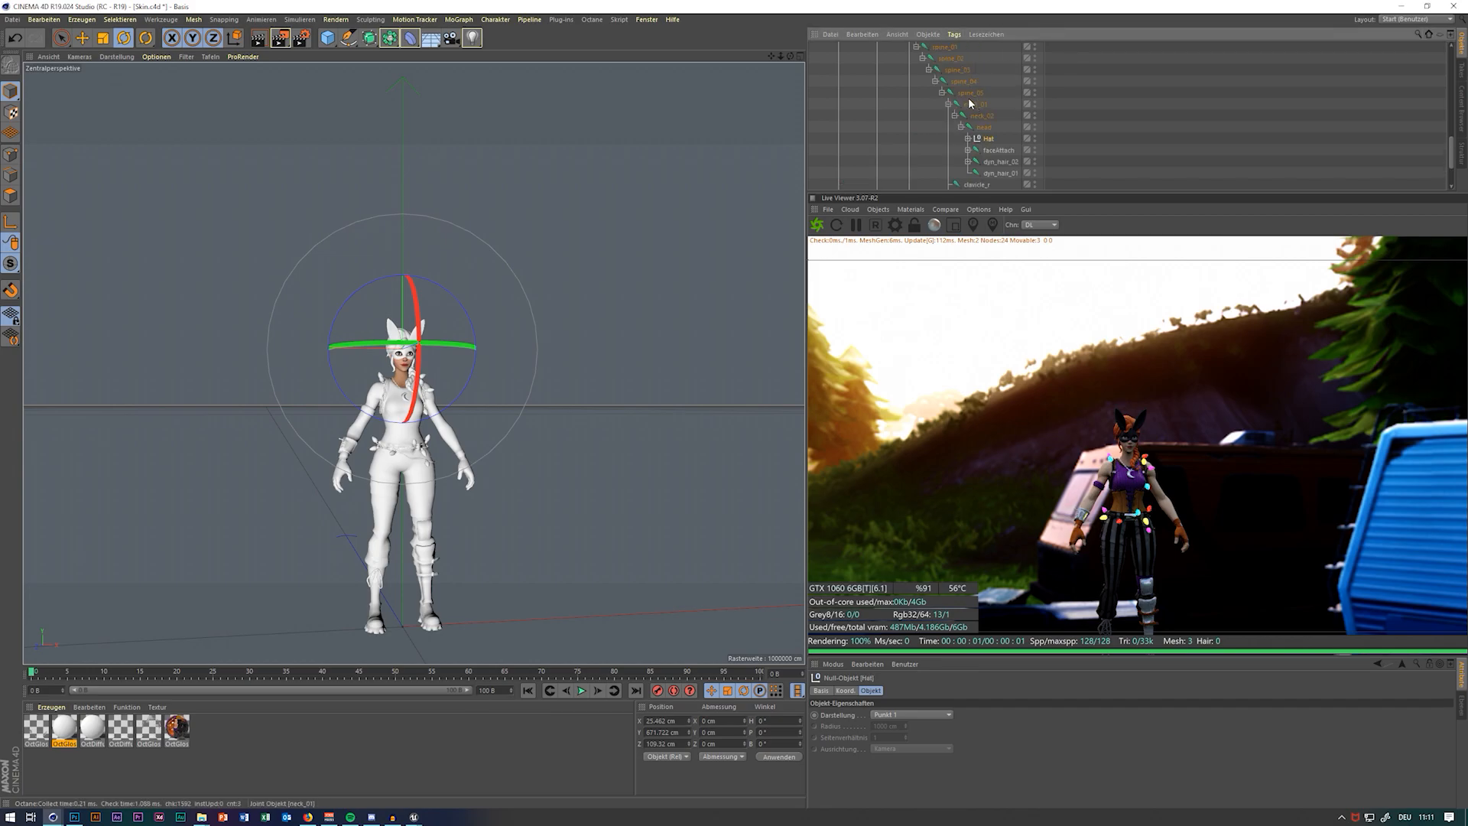
left_click(964, 81)
left_click_drag(430, 370, 267, 382)
key("ctrl+z")
Frame the head and try deleting the F_MED_CAU_Armstrong_01_mo mesh, then undo the deletion
scroll(426, 318, "up", 6)
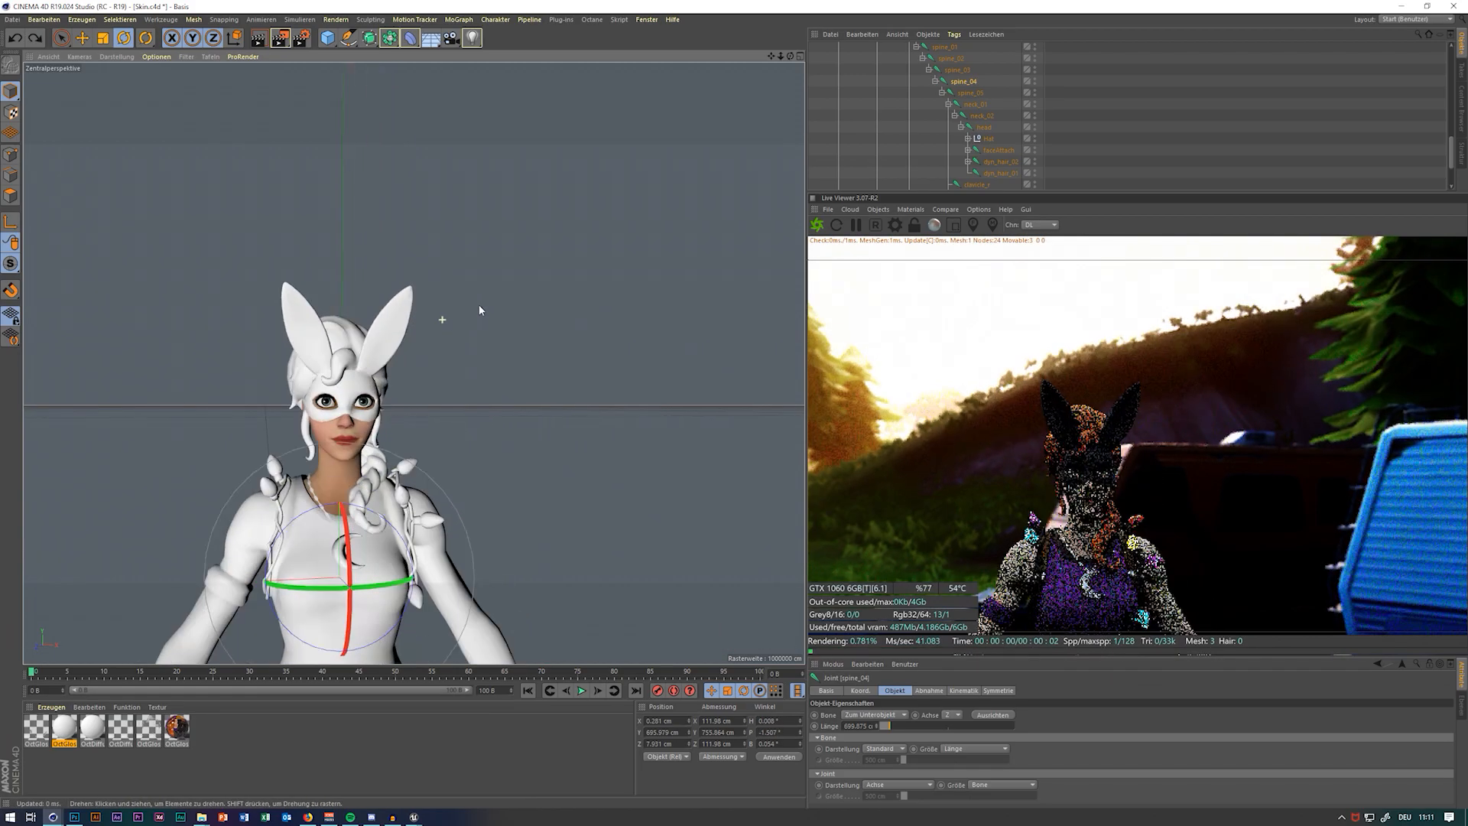
right_click_drag(479, 305, 841, 98, "alt")
middle_click_drag(413, 360, 626, 176, "alt")
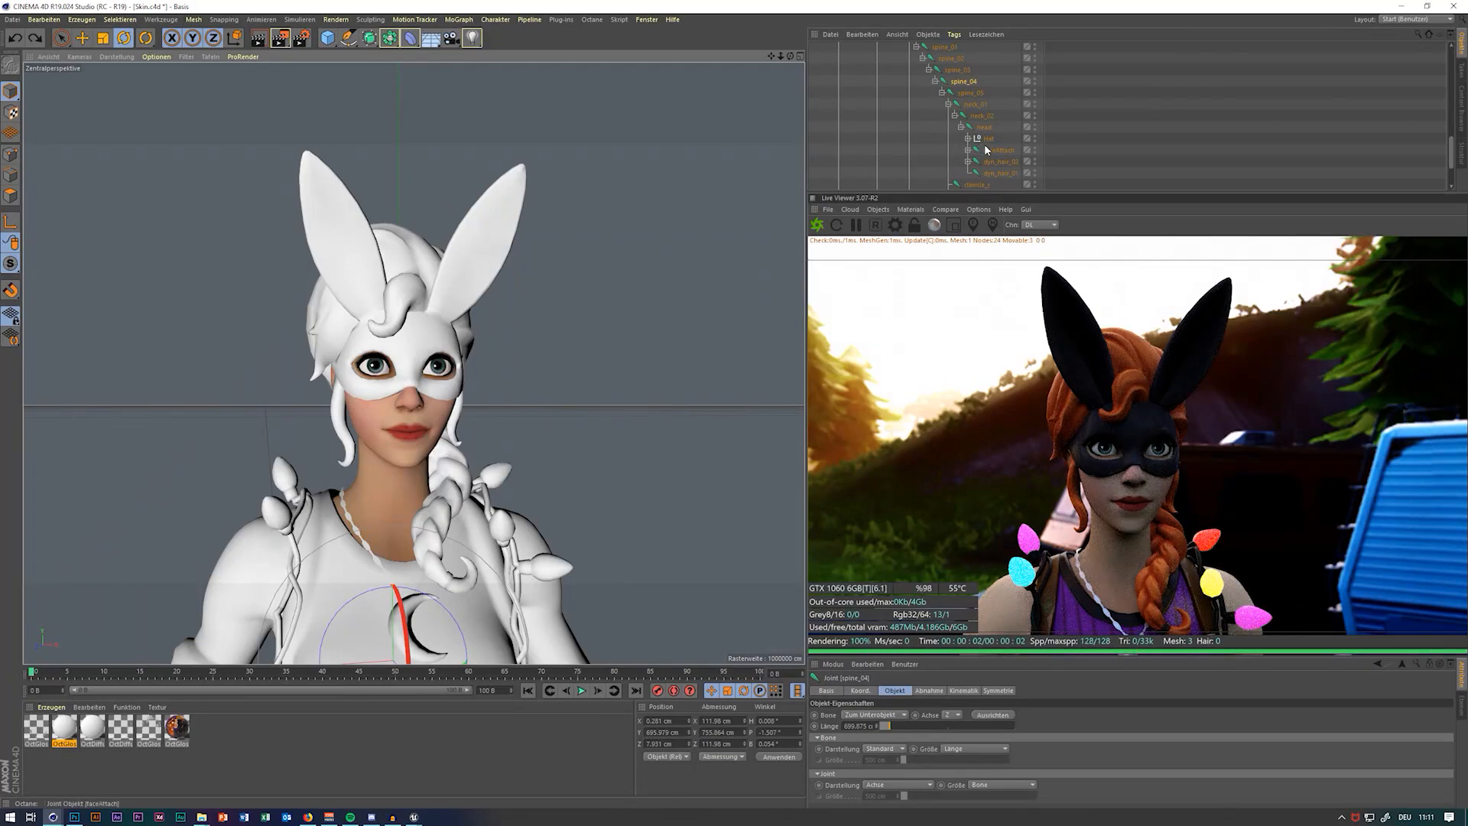
scroll(967, 145, "up", 5)
scroll(948, 137, "up", 10)
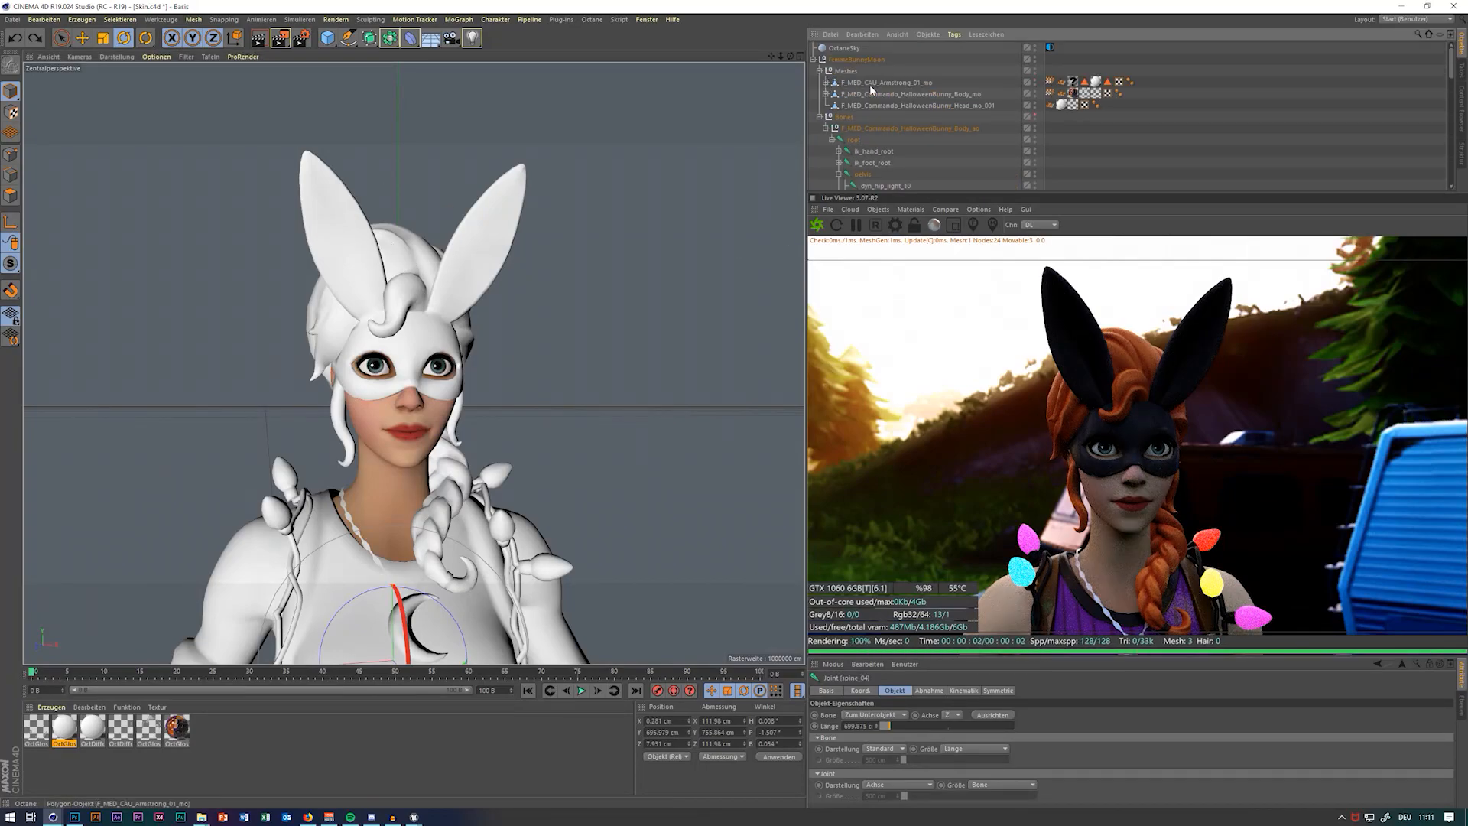
left_click(870, 82)
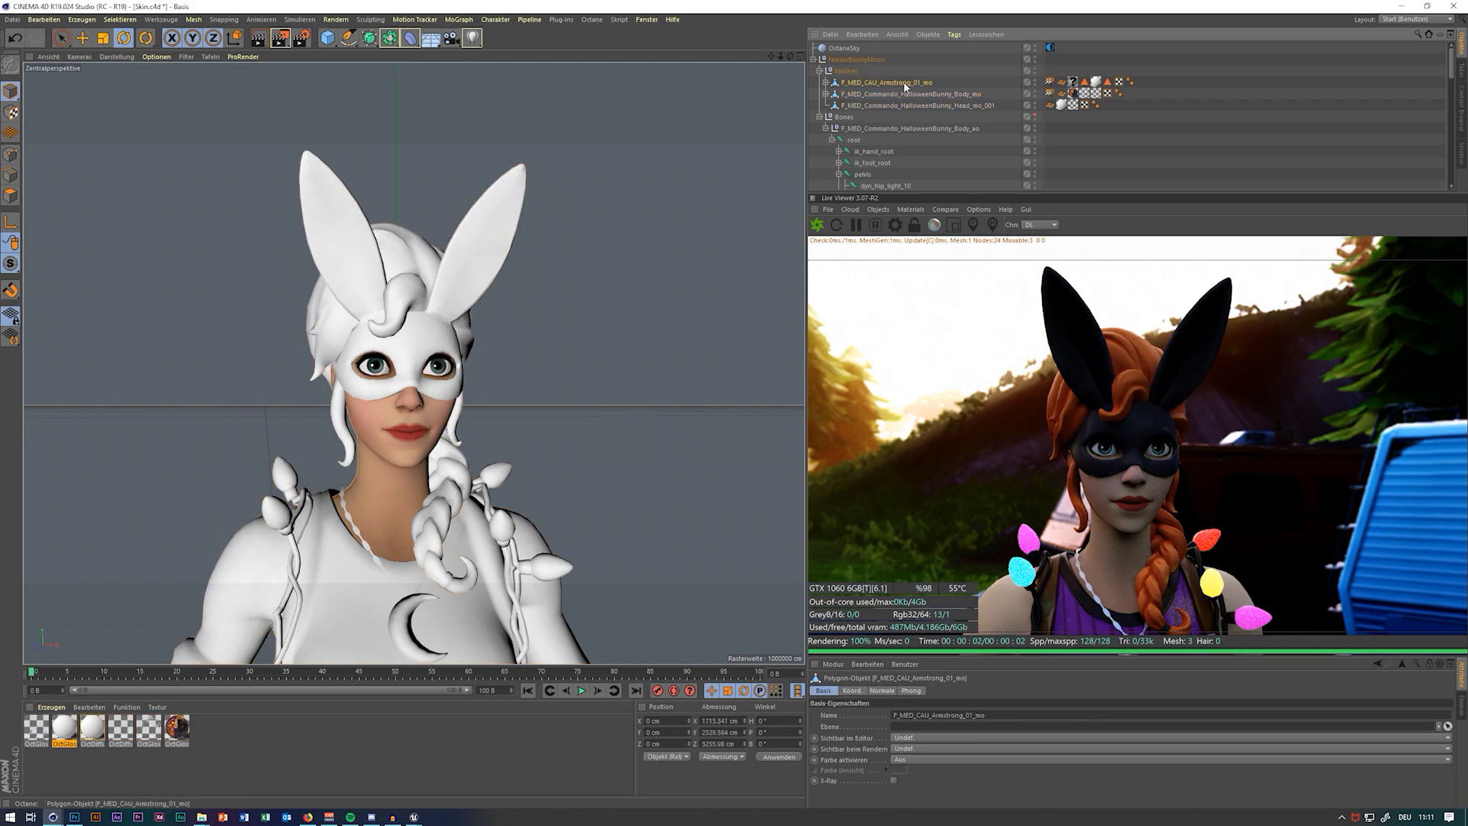
key("Delete")
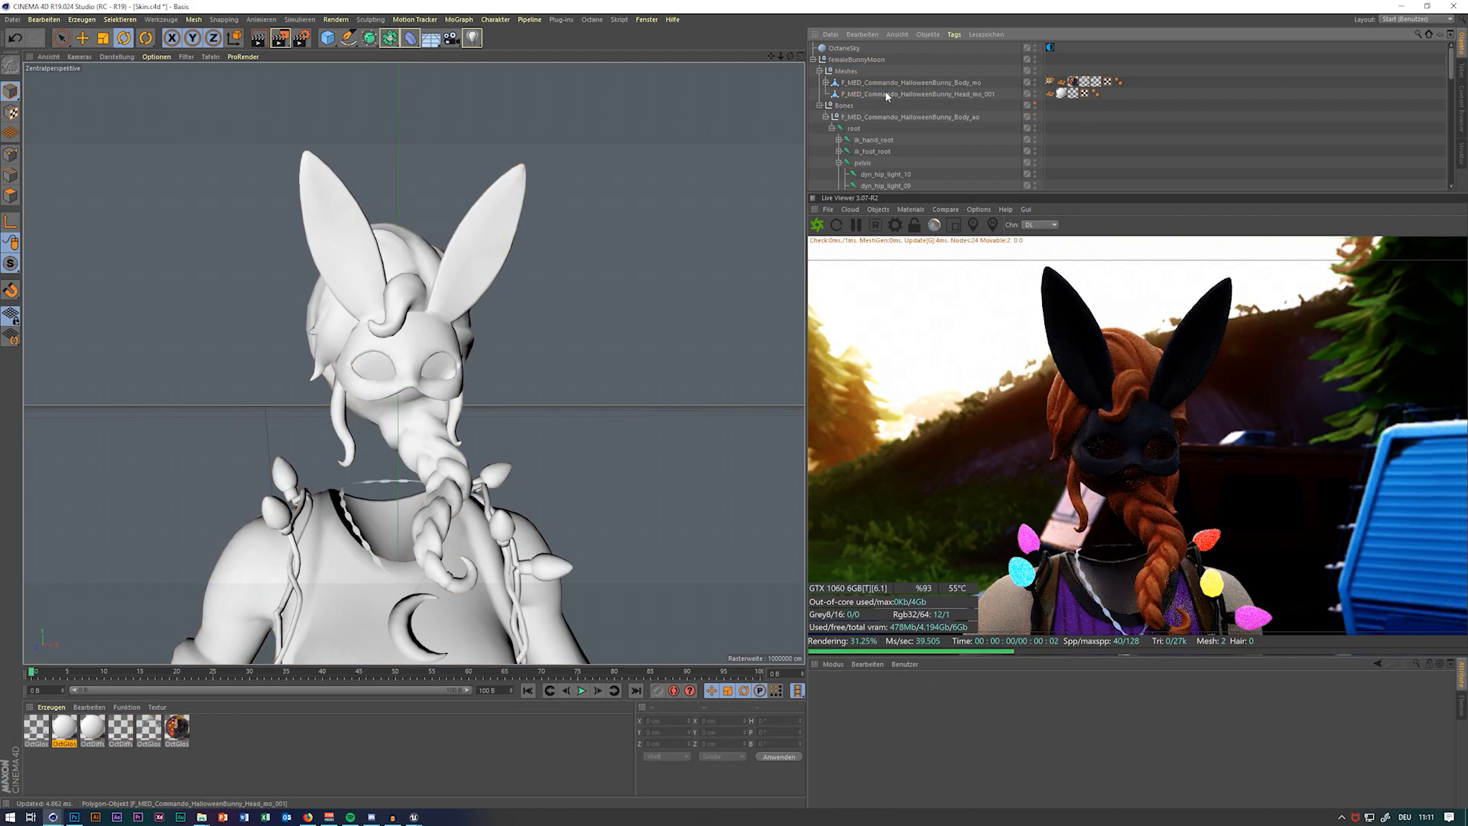
key("ctrl+z")
Parent the F_MED_Commando_HalloweenBunny_Head_mo_001 mesh under the nested Armstrong head joint and force its editor visibility on
left_click(914, 106)
scroll(934, 184, "down", 10)
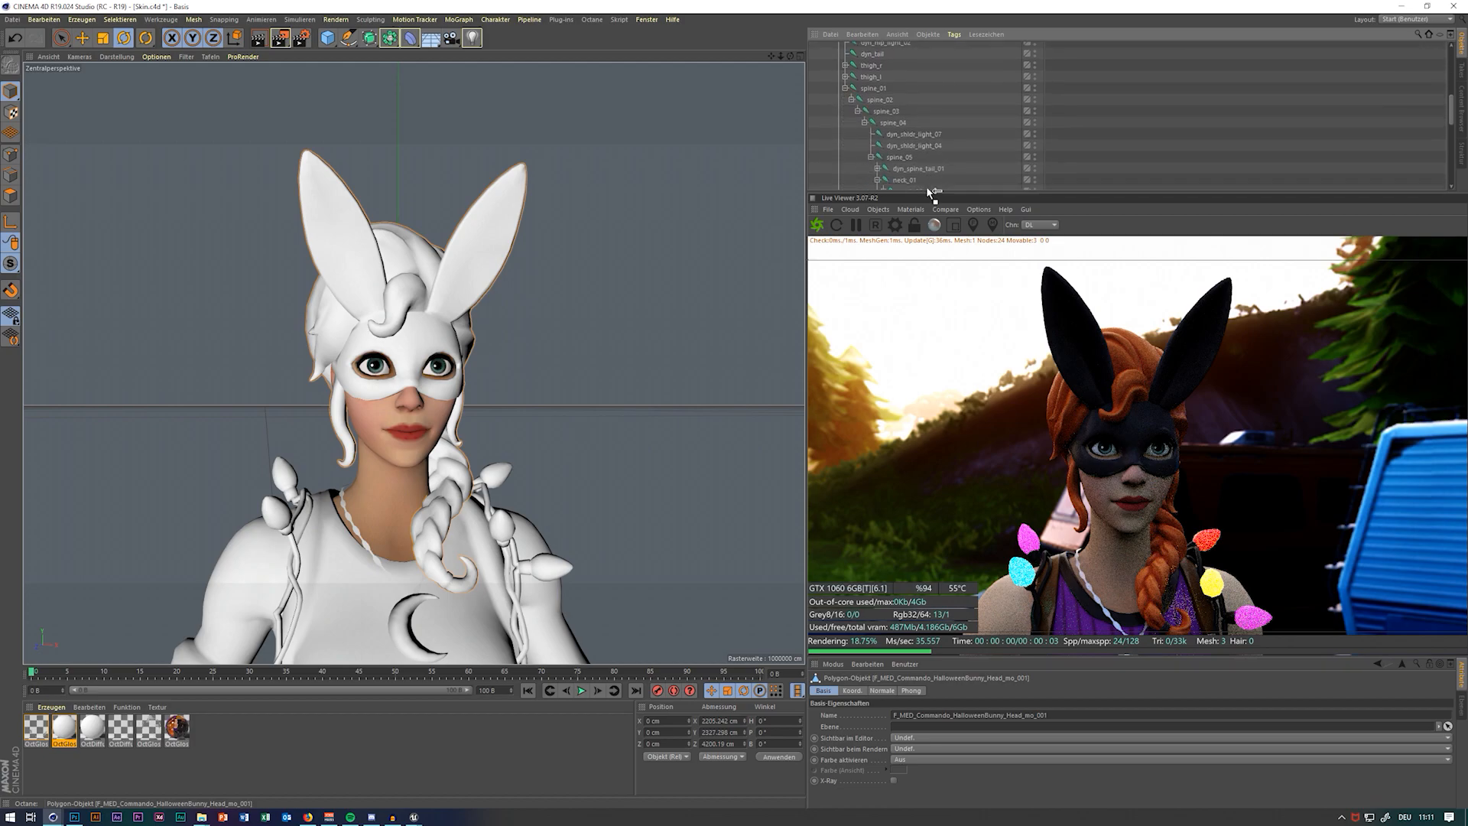
scroll(948, 153, "down", 3)
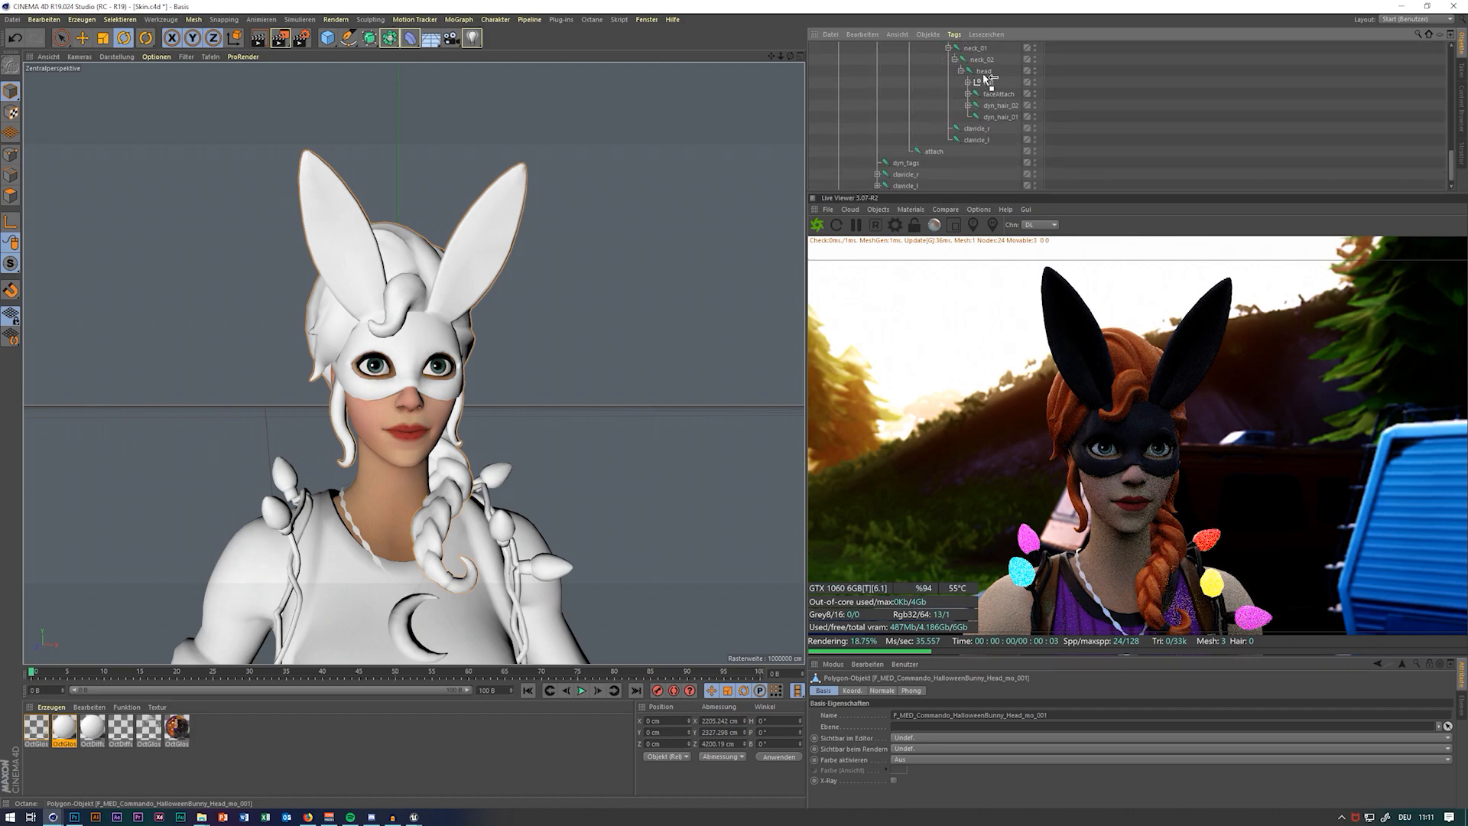
left_click_drag(984, 75, 983, 73)
scroll(1007, 94, "up", 6)
scroll(1055, 107, "down", 4)
left_click(1153, 138)
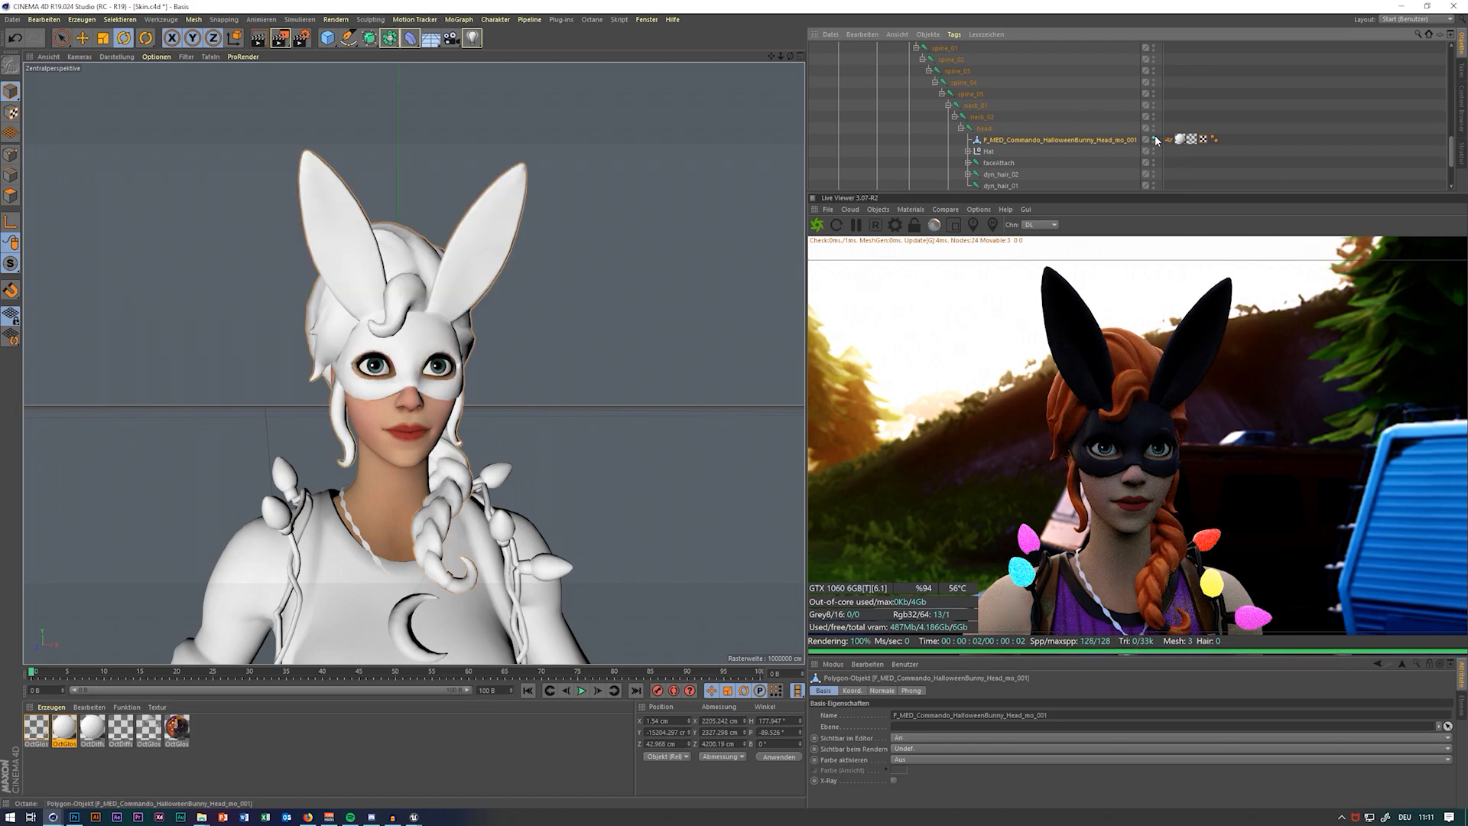
Try rotating the nested Armstrong chain's neck_02 joint, then undo the rotation
scroll(1137, 163, "up", 8)
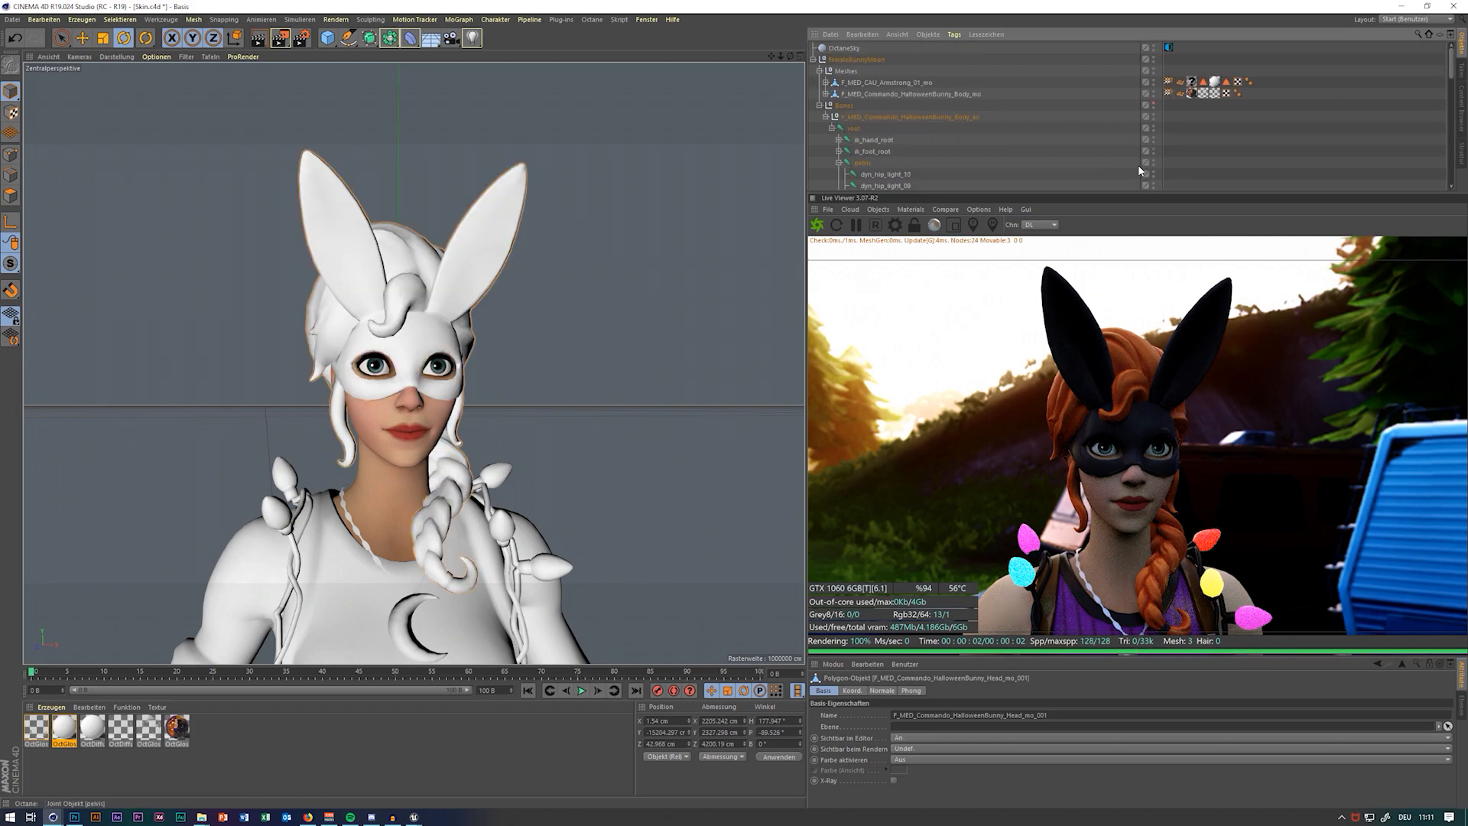
scroll(1154, 130, "down", 8)
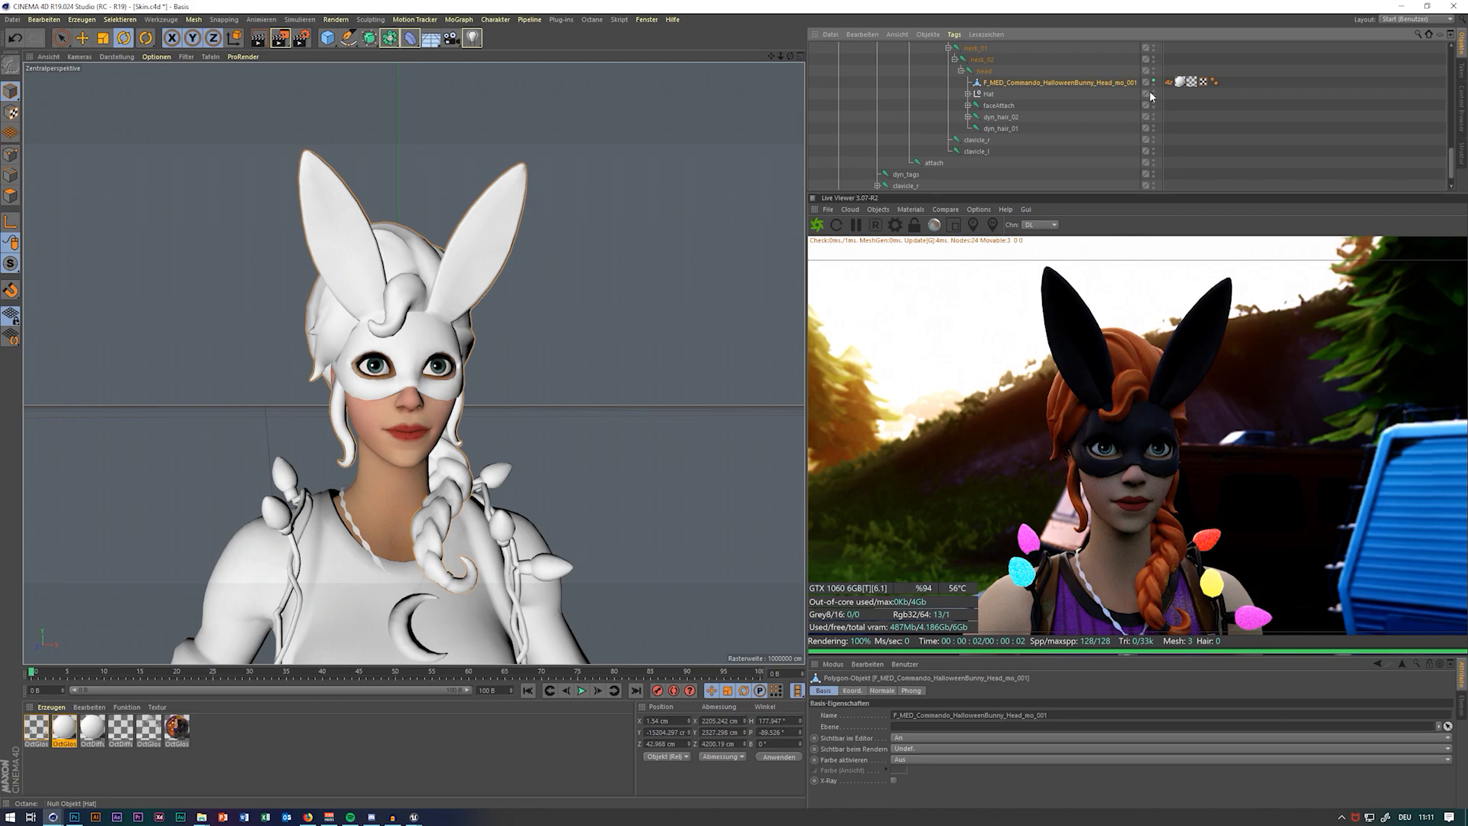
scroll(953, 120, "up", 3)
left_click(970, 106)
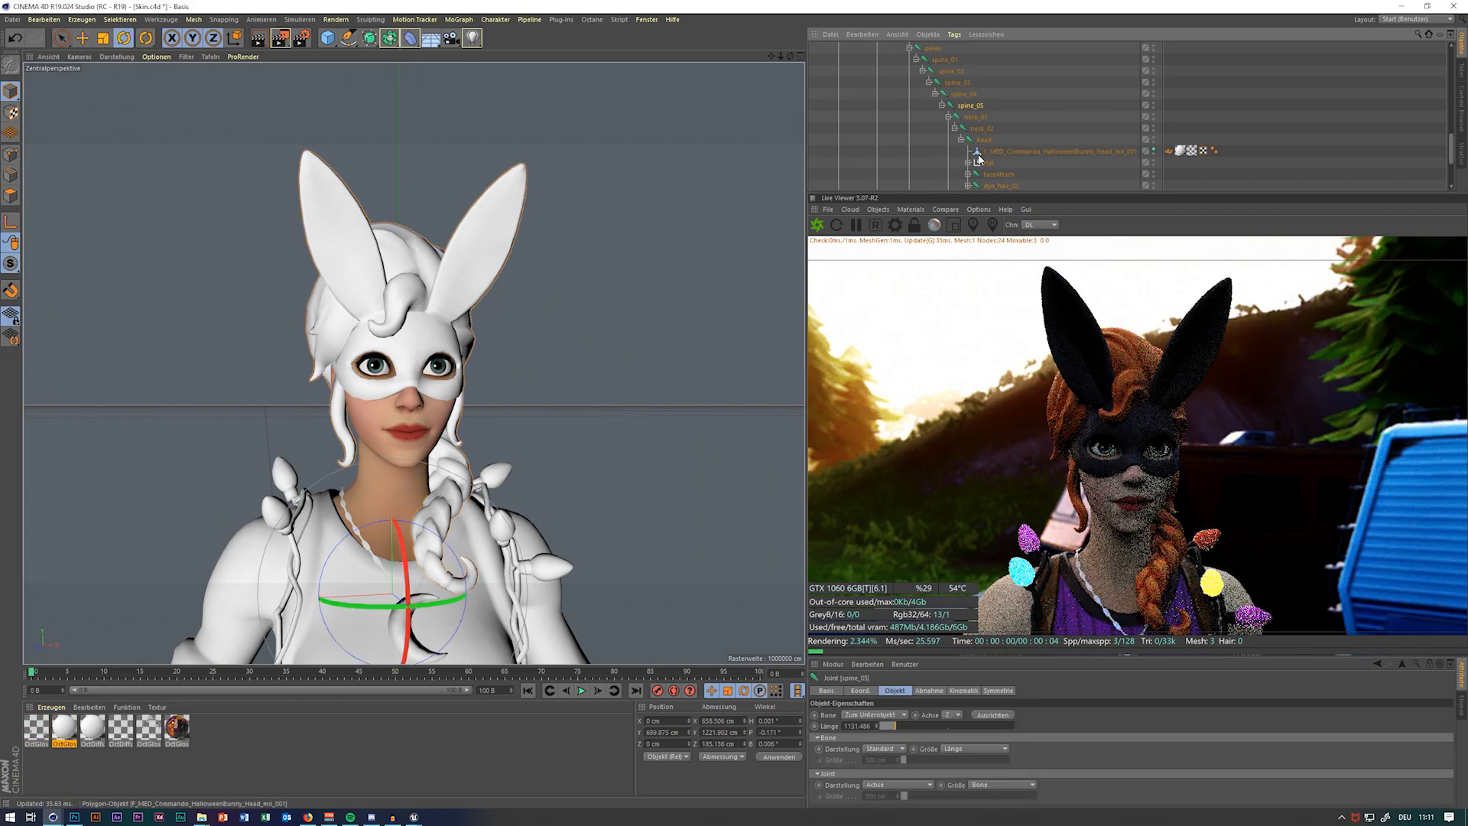
left_click(982, 128)
left_click_drag(547, 367, 382, 409)
key("ctrl+z")
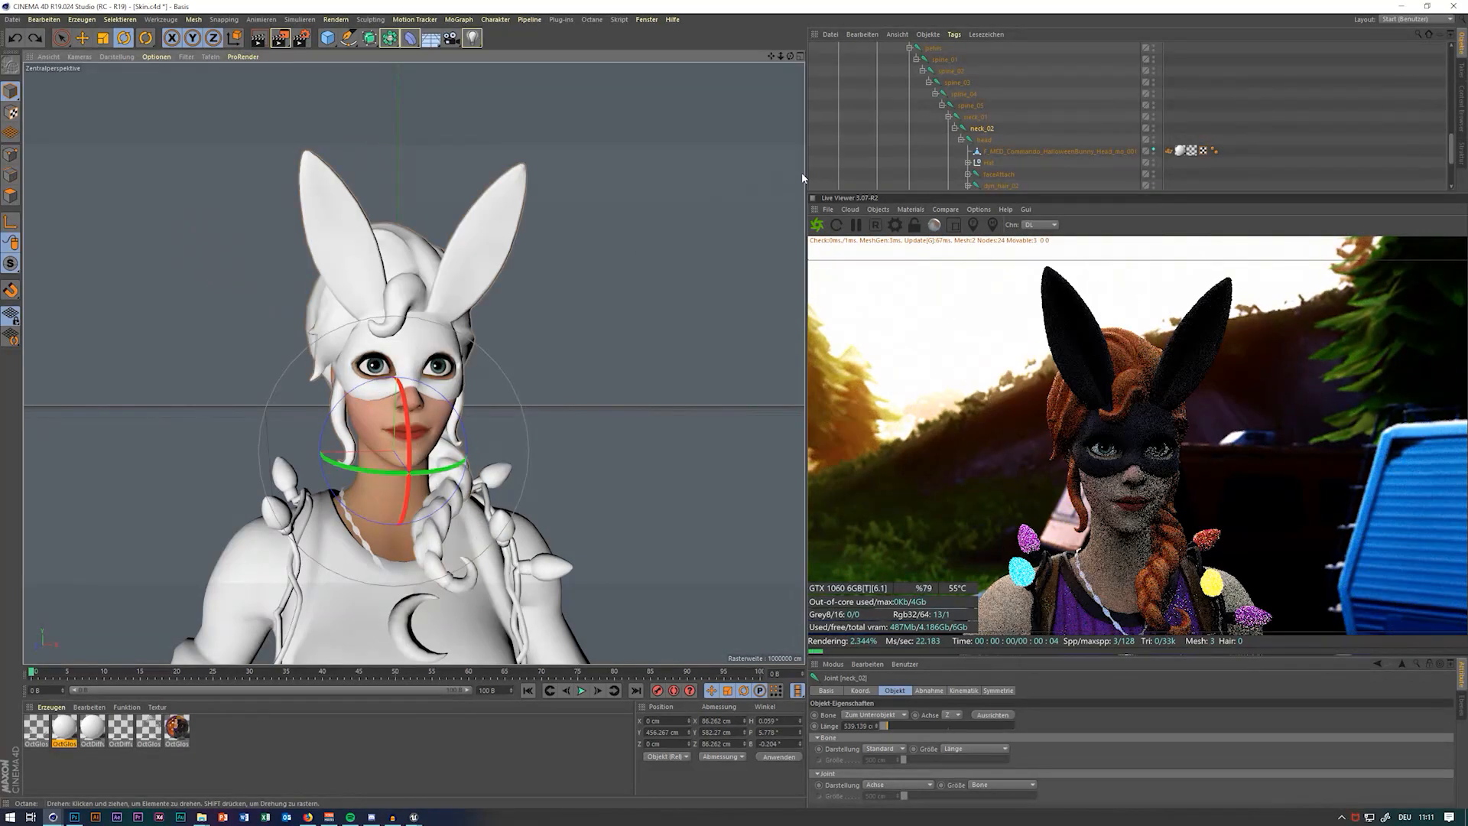
Expand the Hat null under the nested Armstrong head joint and try rotating its dyn_hair_02 joint, then undo the rotation
left_click(962, 141)
left_click(944, 109)
left_click(942, 105)
left_click(944, 128)
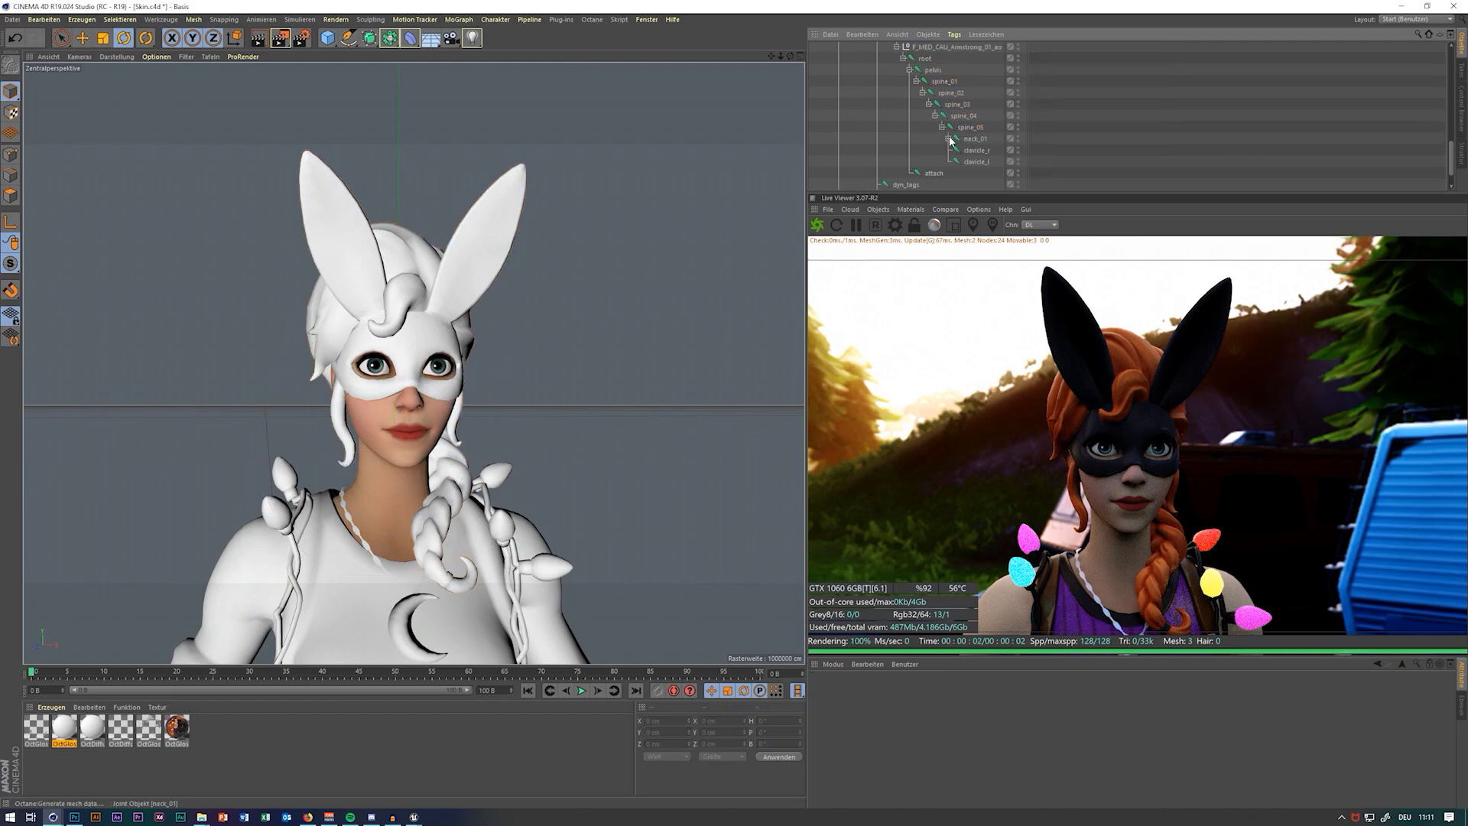
left_click(960, 161)
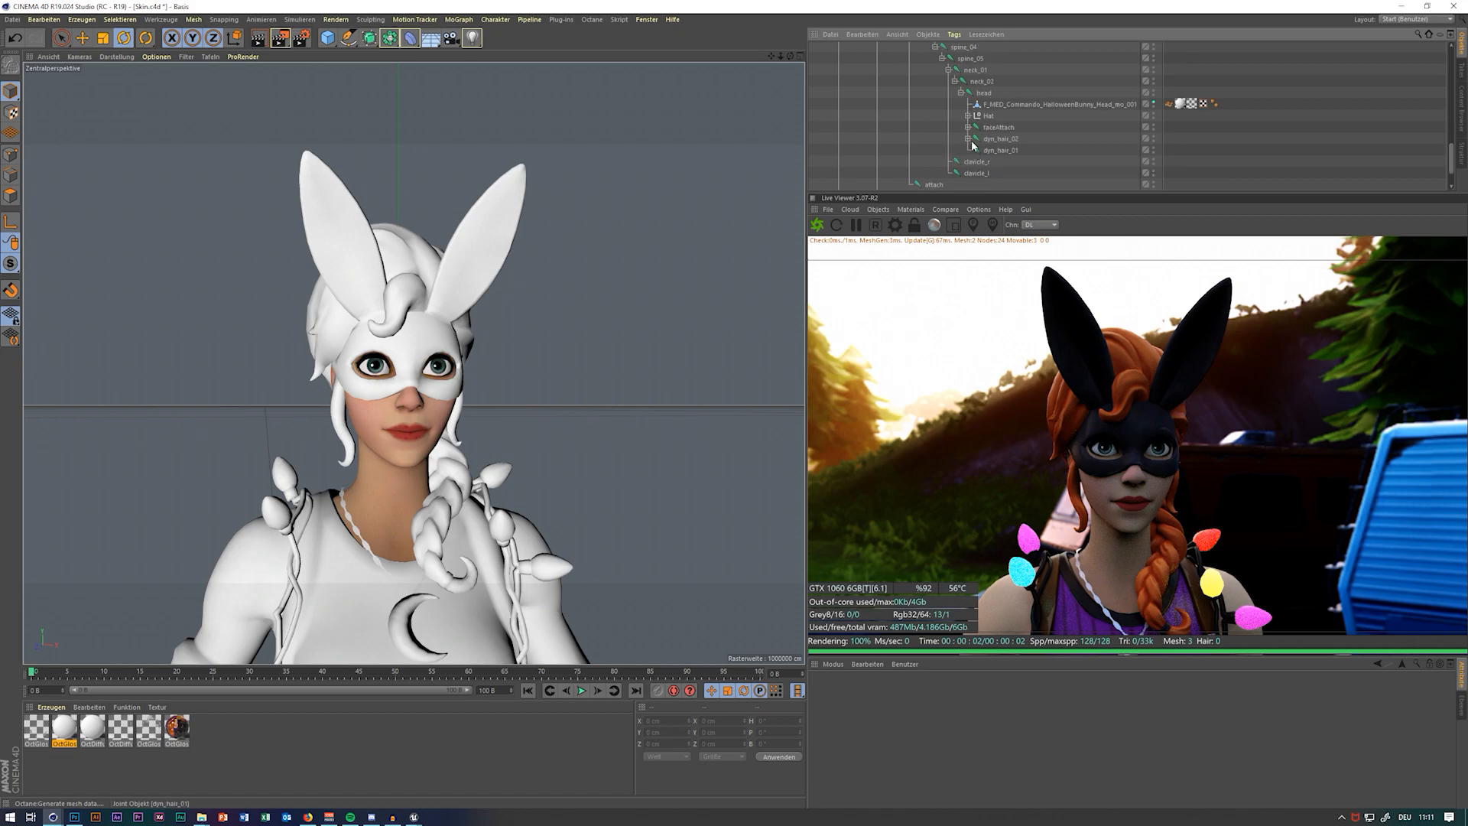
left_click(967, 116)
left_click(1002, 127)
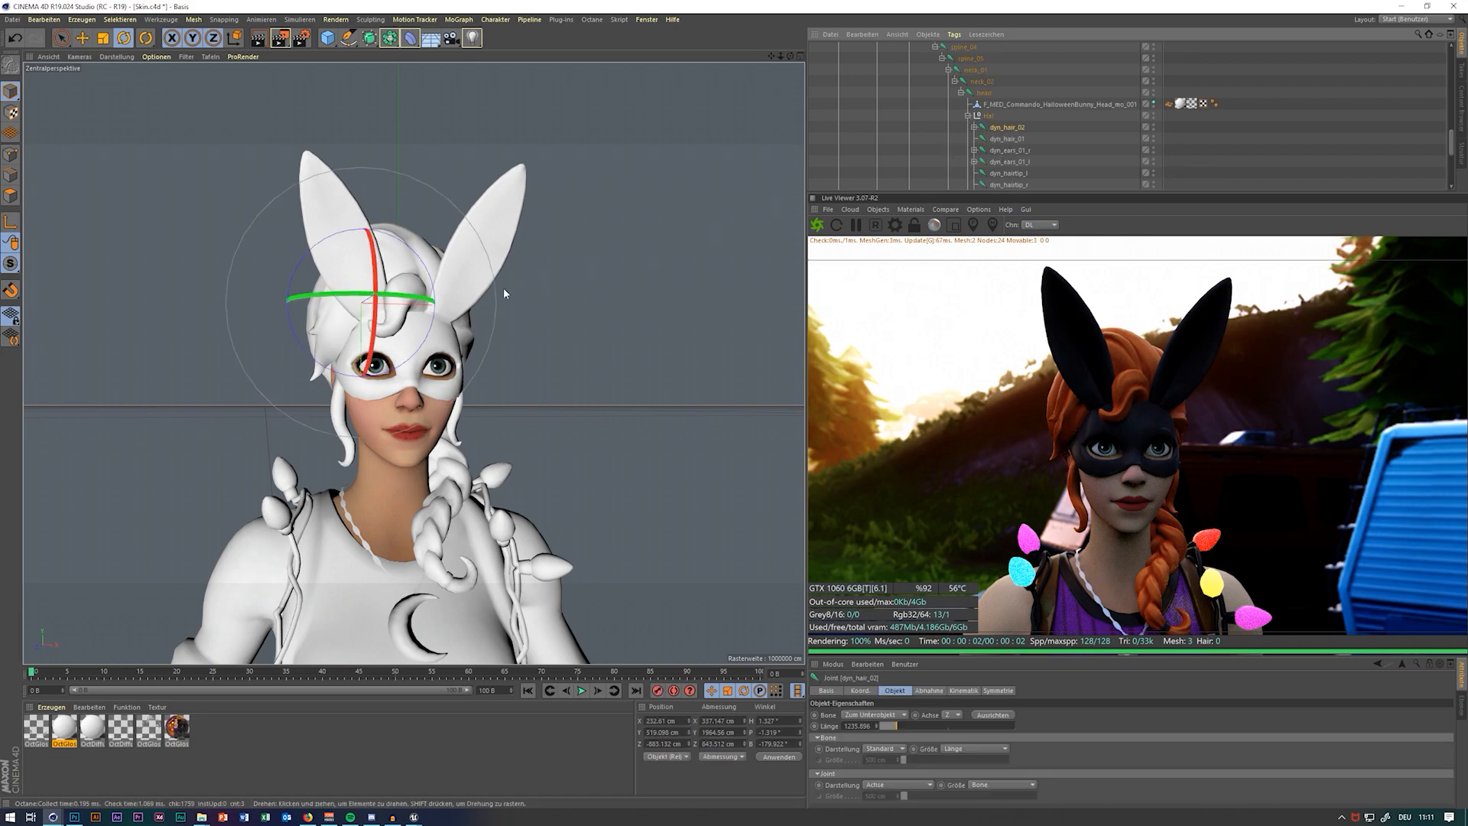
left_click_drag(375, 314, 534, 285)
key("ctrl+z")
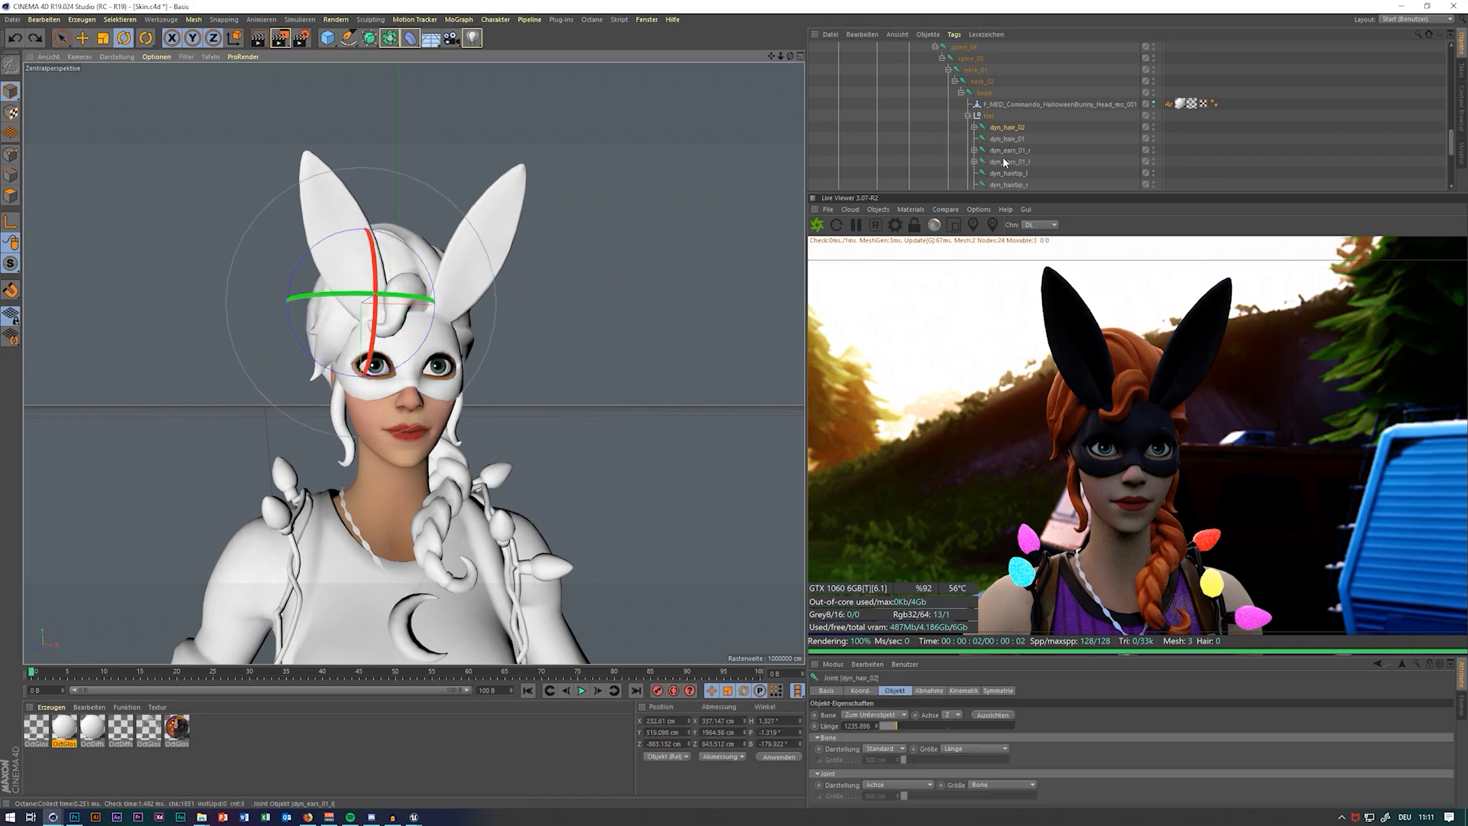
Collapse the joint hierarchy, the Meshes group and the femaleBunnyMoon null, and frame the character's upper body
scroll(1003, 160, "down", 2)
scroll(1004, 163, "down", 3)
scroll(967, 137, "up", 8)
scroll(960, 139, "up", 6)
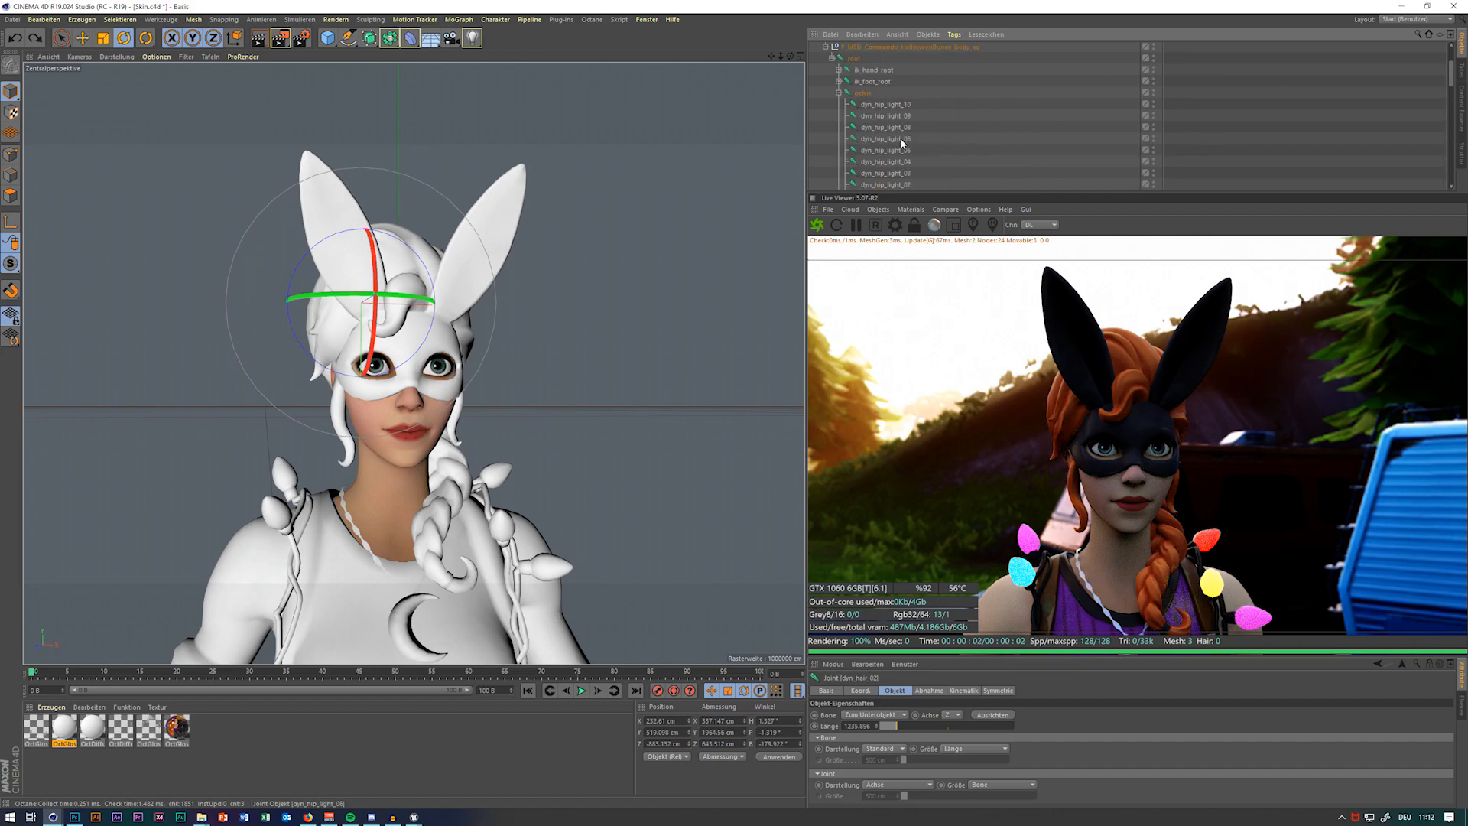
left_click(815, 104)
left_click(847, 131)
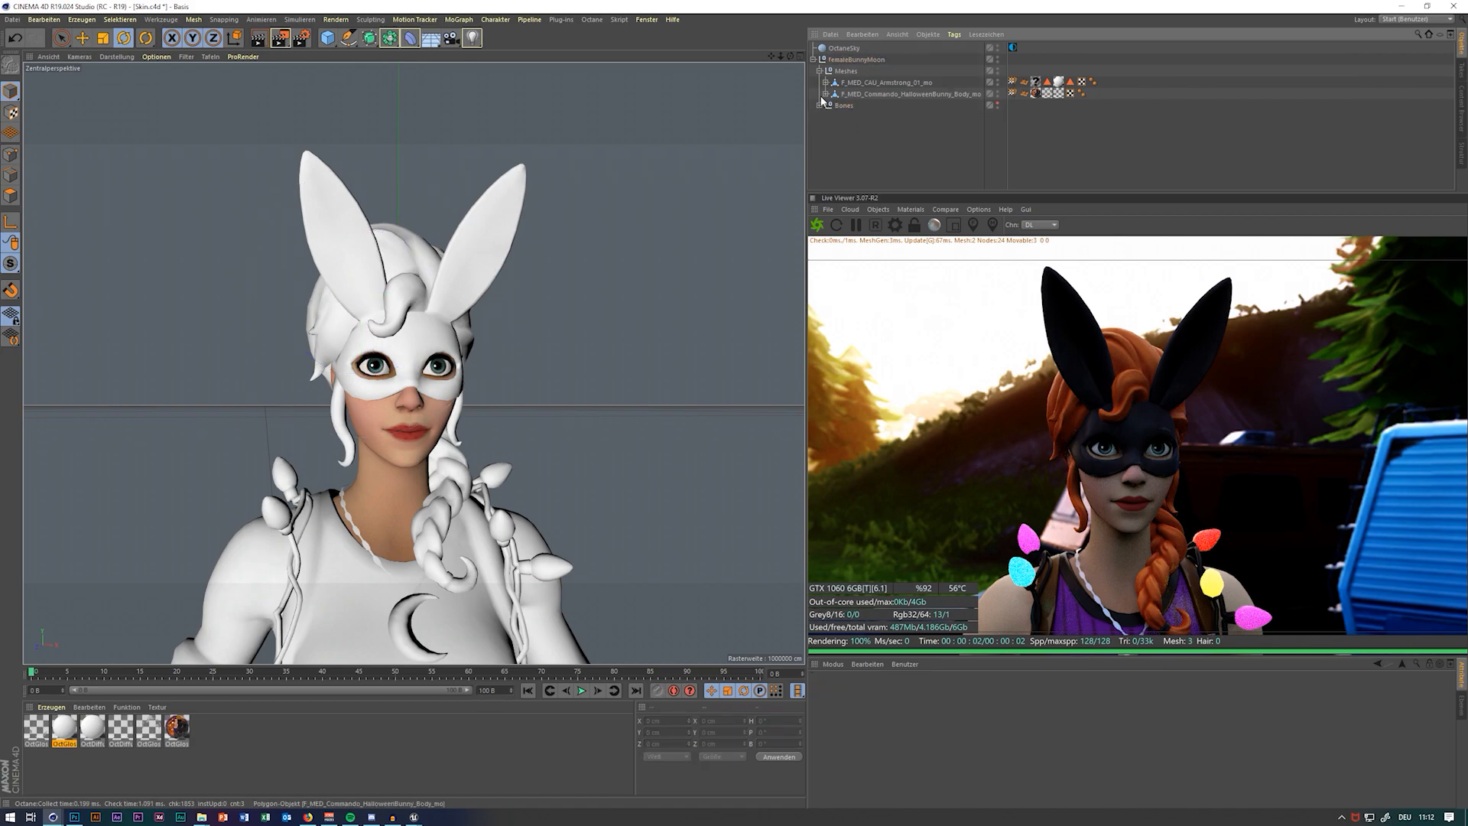
left_click(819, 70)
left_click(814, 58)
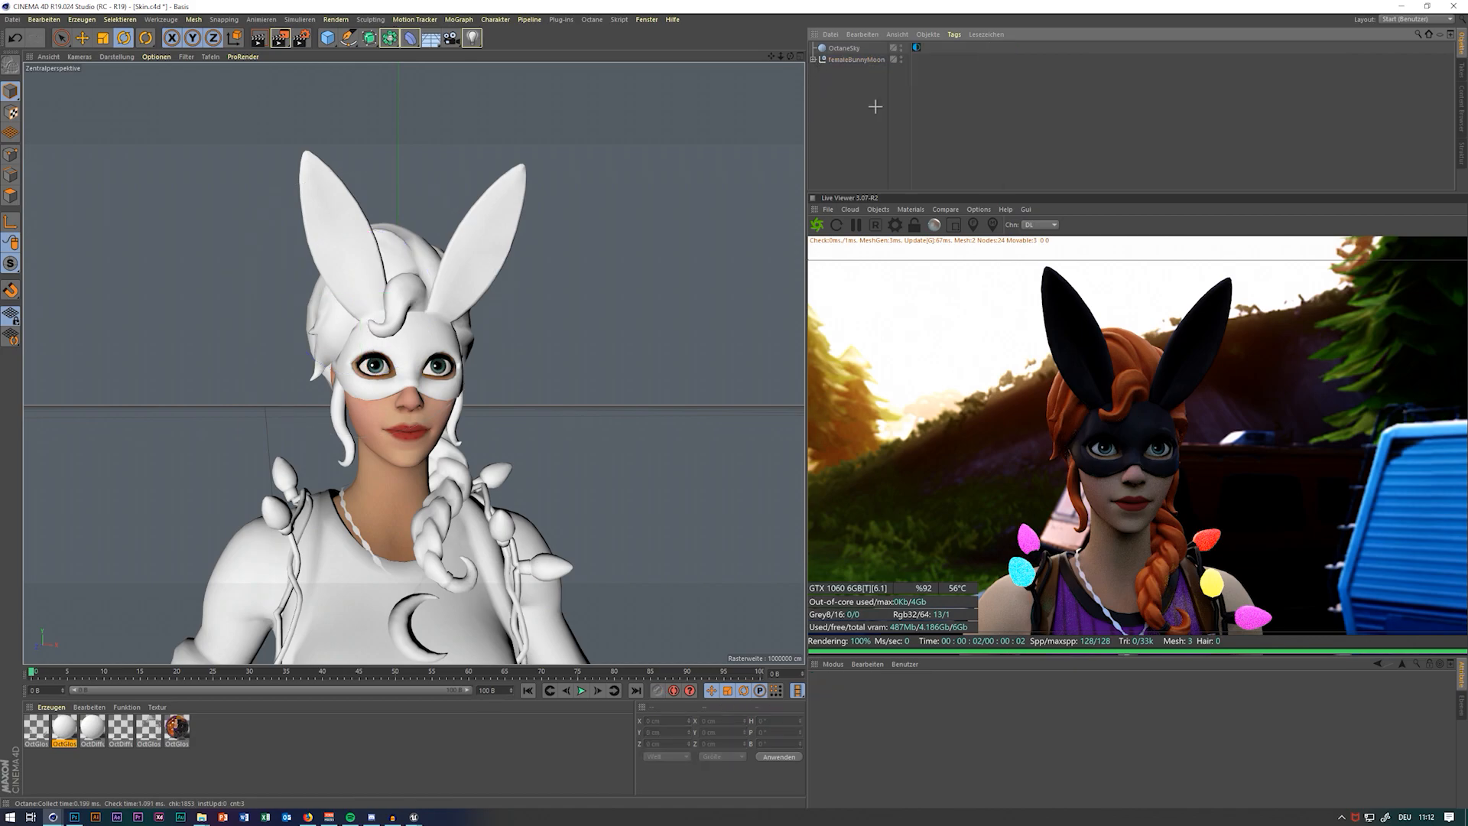
mouse_move(781, 55)
left_mouse_down()
mouse_move(658, 56)
mouse_move(781, 57)
left_mouse_up()
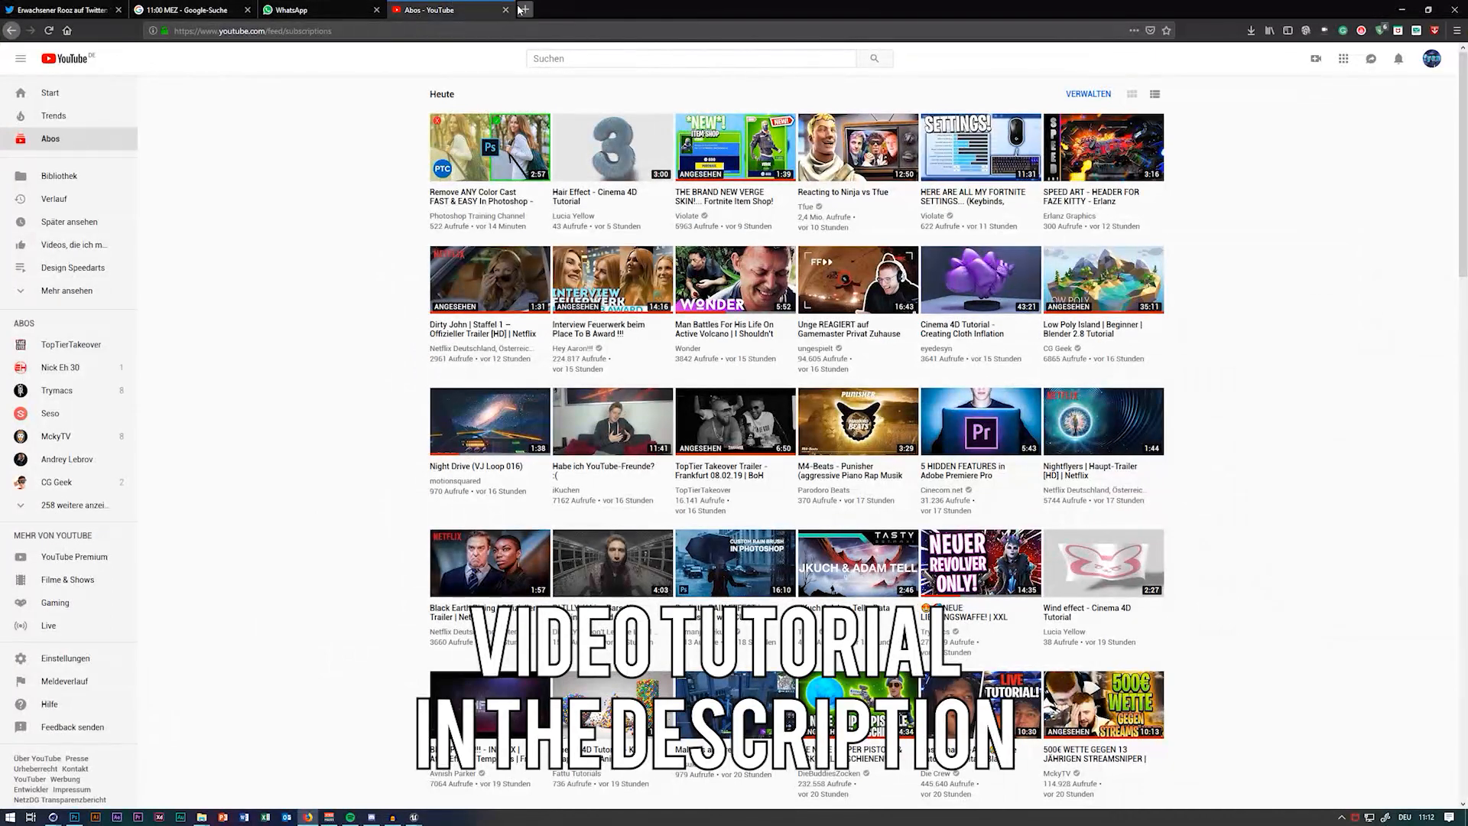
Switch to Firefox, search the web for Mixamo on a new page and open the Mixamo website
left_click(523, 9)
left_click(600, 90)
type("Mixamo")
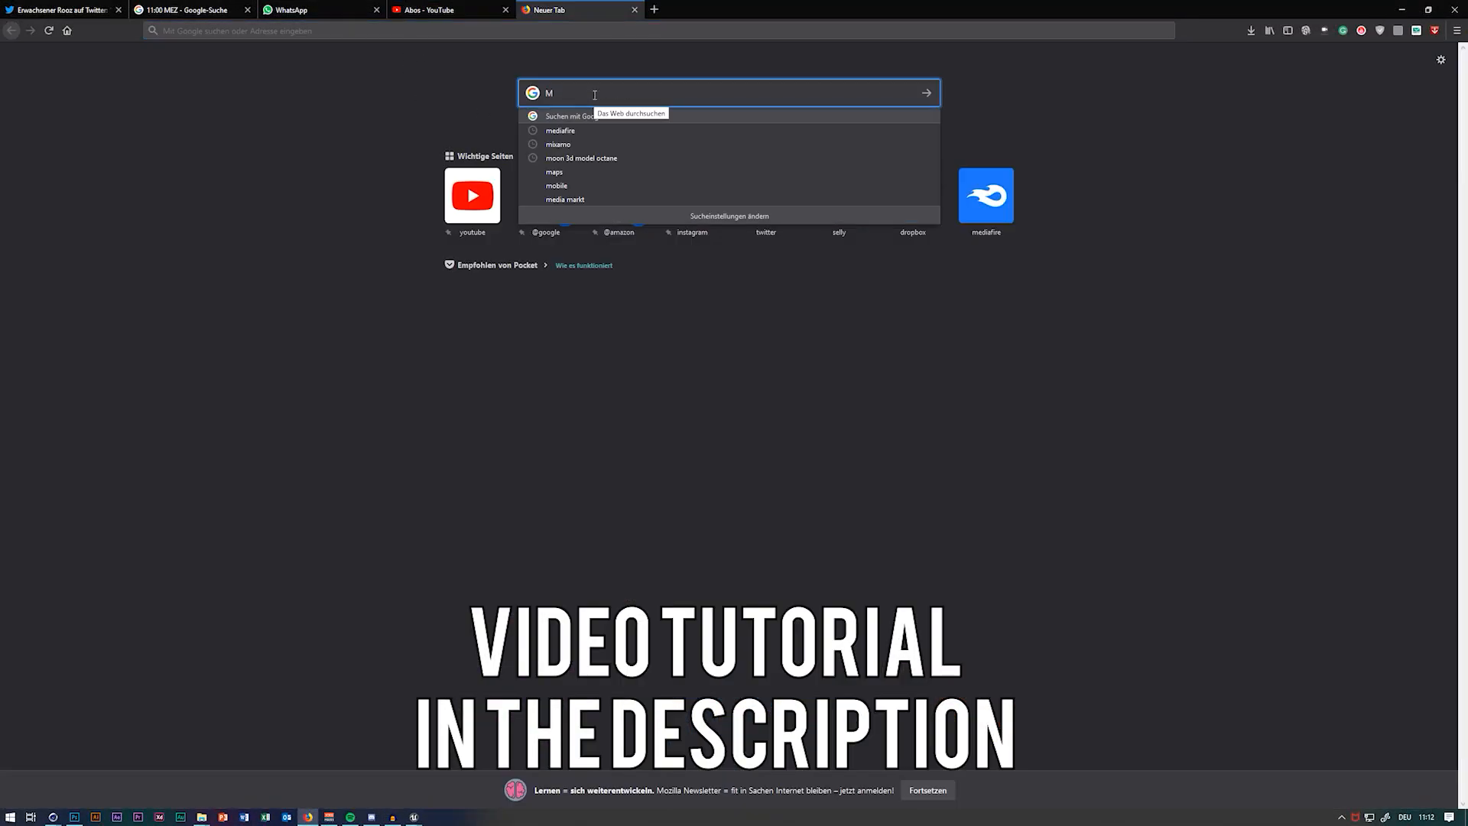
key("BackSpace")
type("Mixamo")
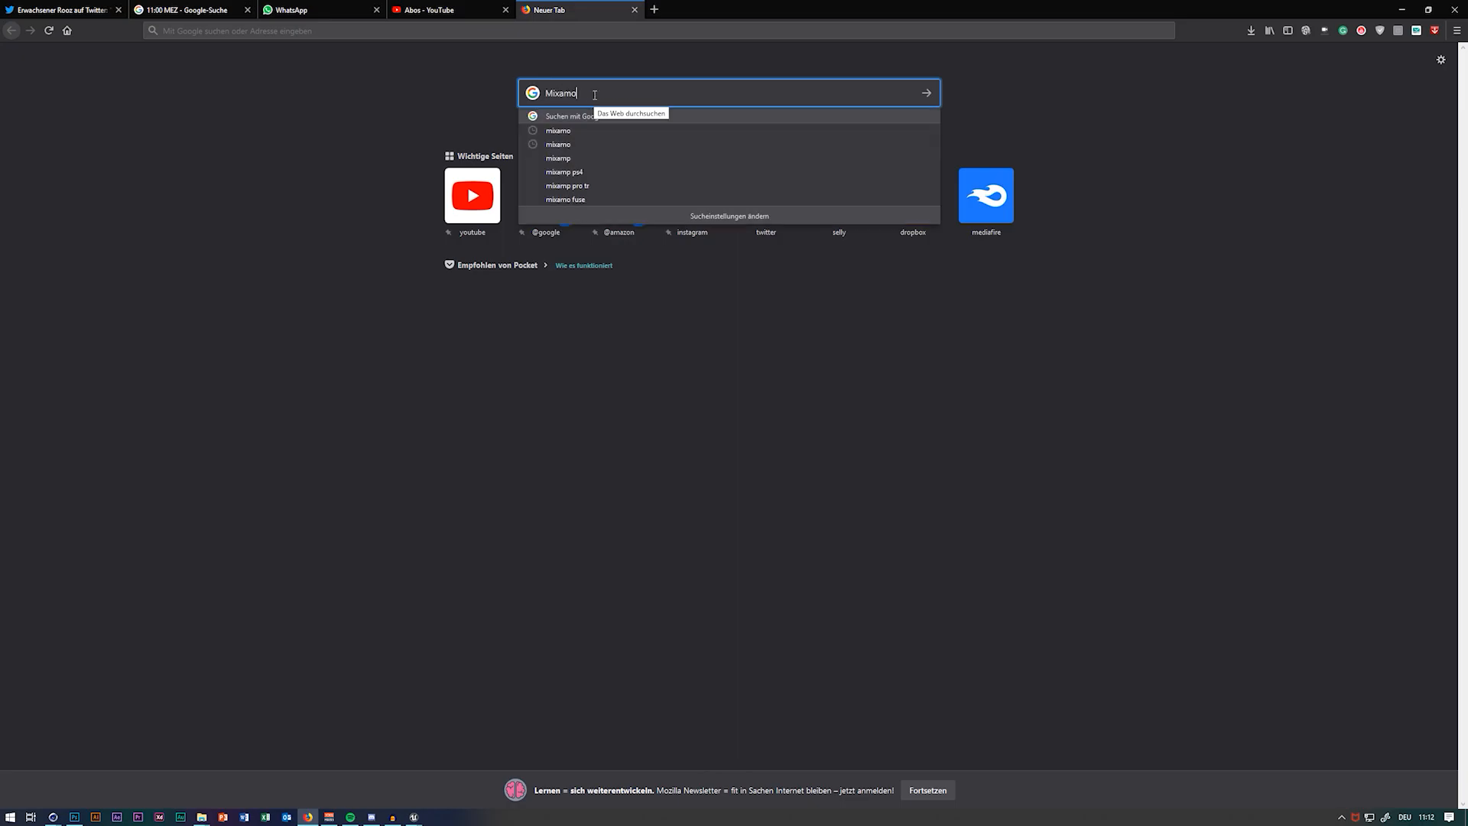
key("Return")
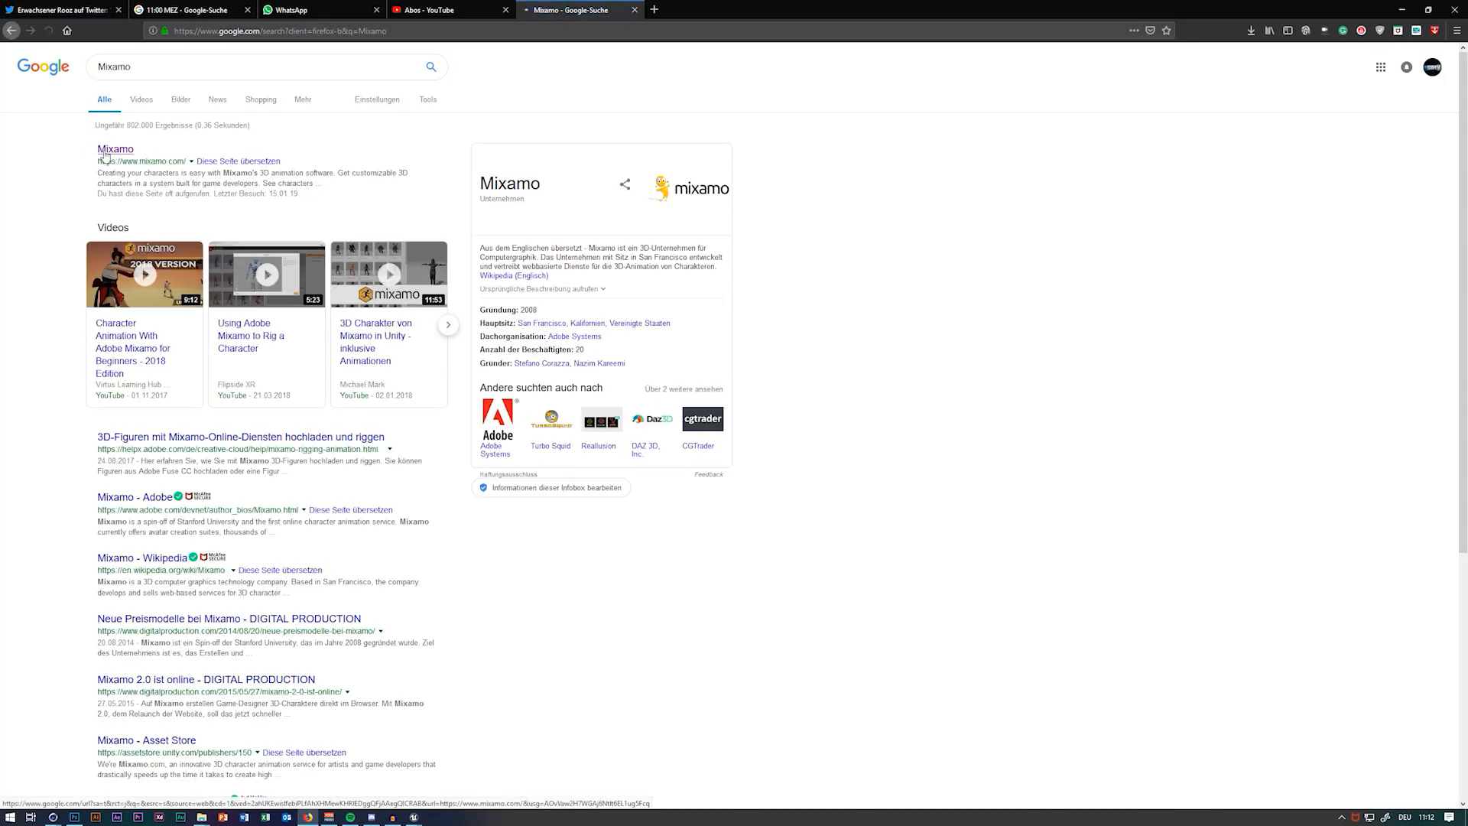
left_click(107, 150)
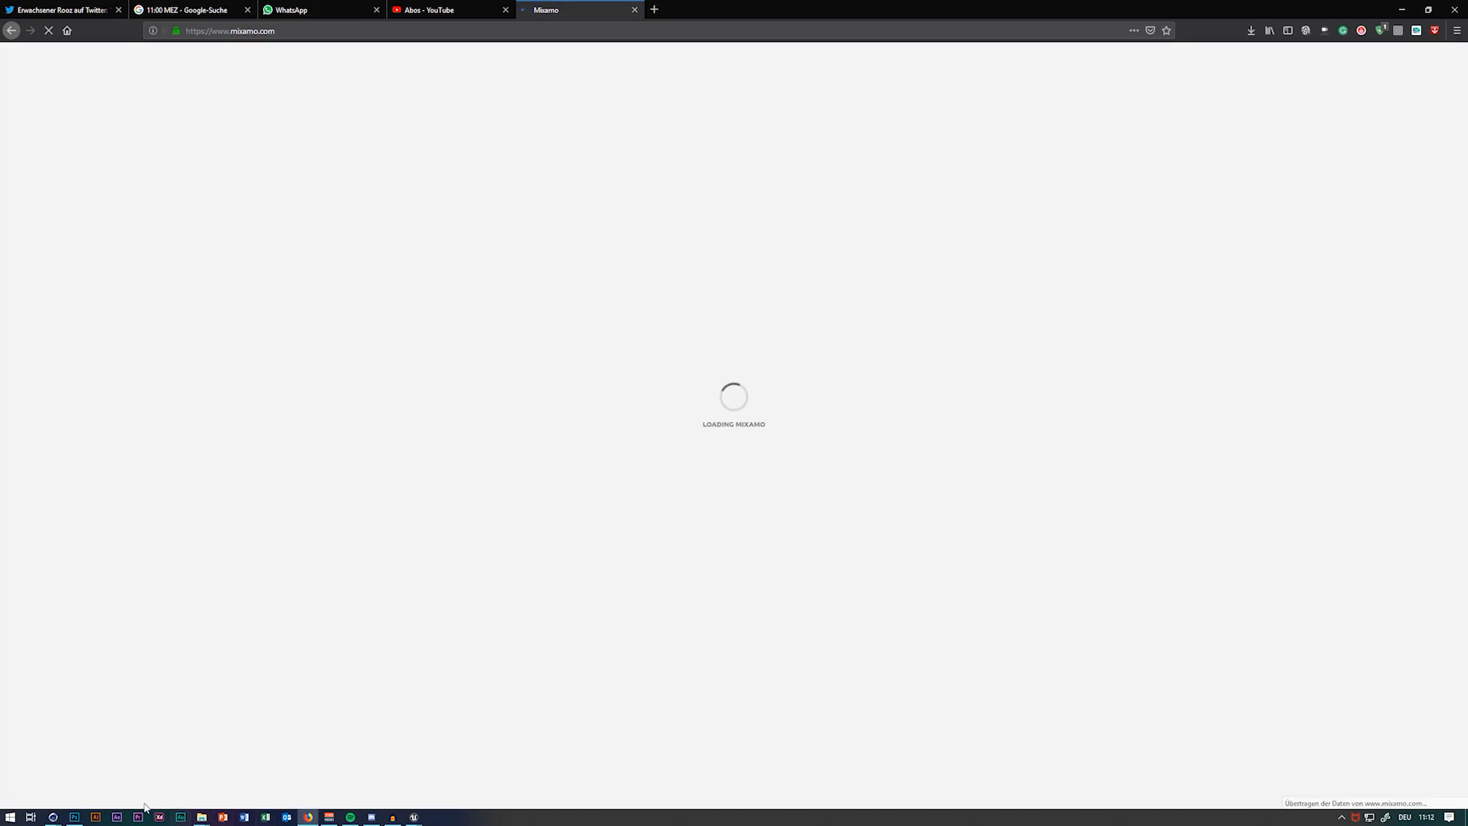
mouse_move(55, 818)
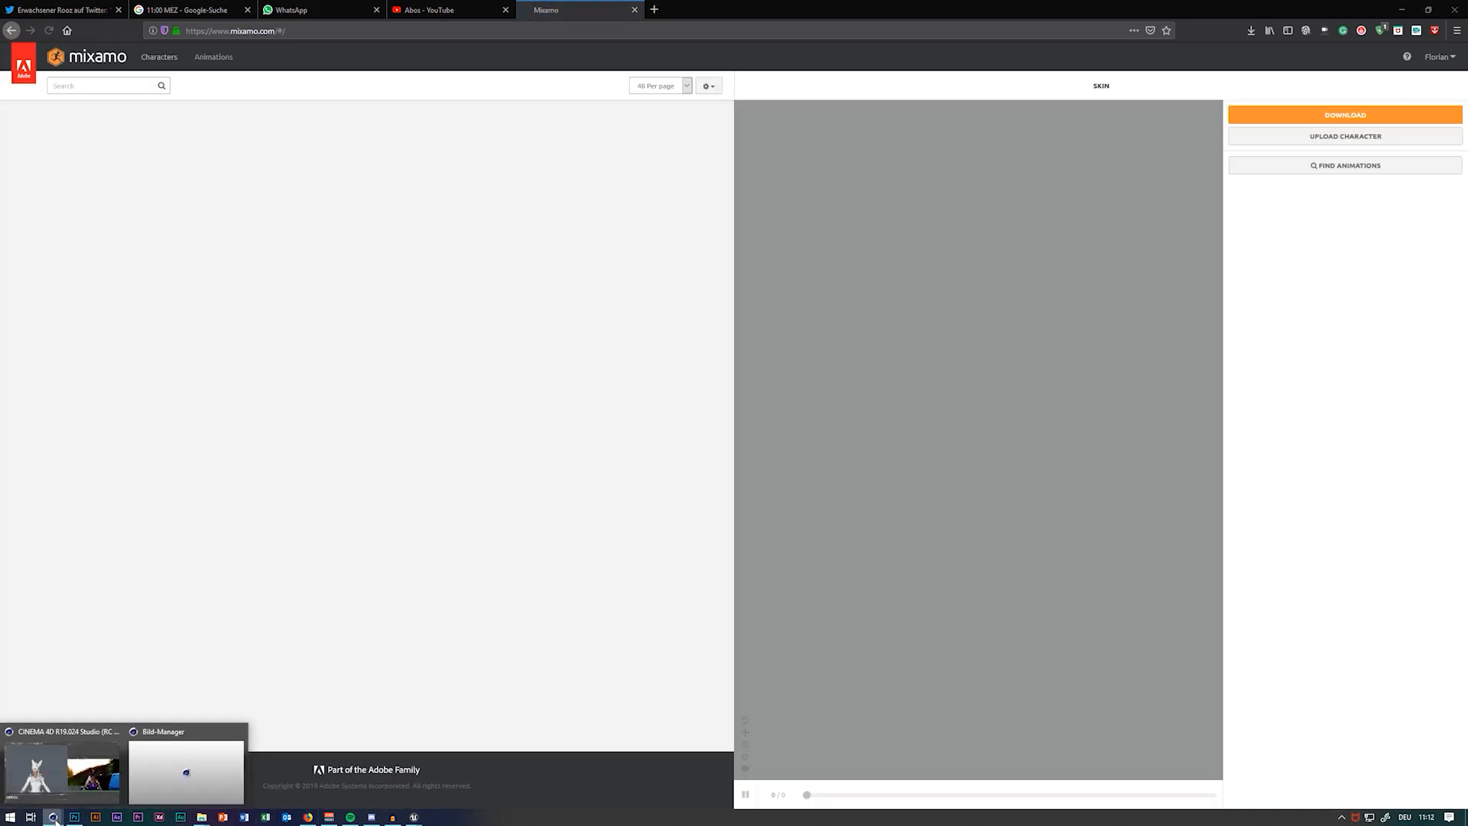
left_click(52, 785)
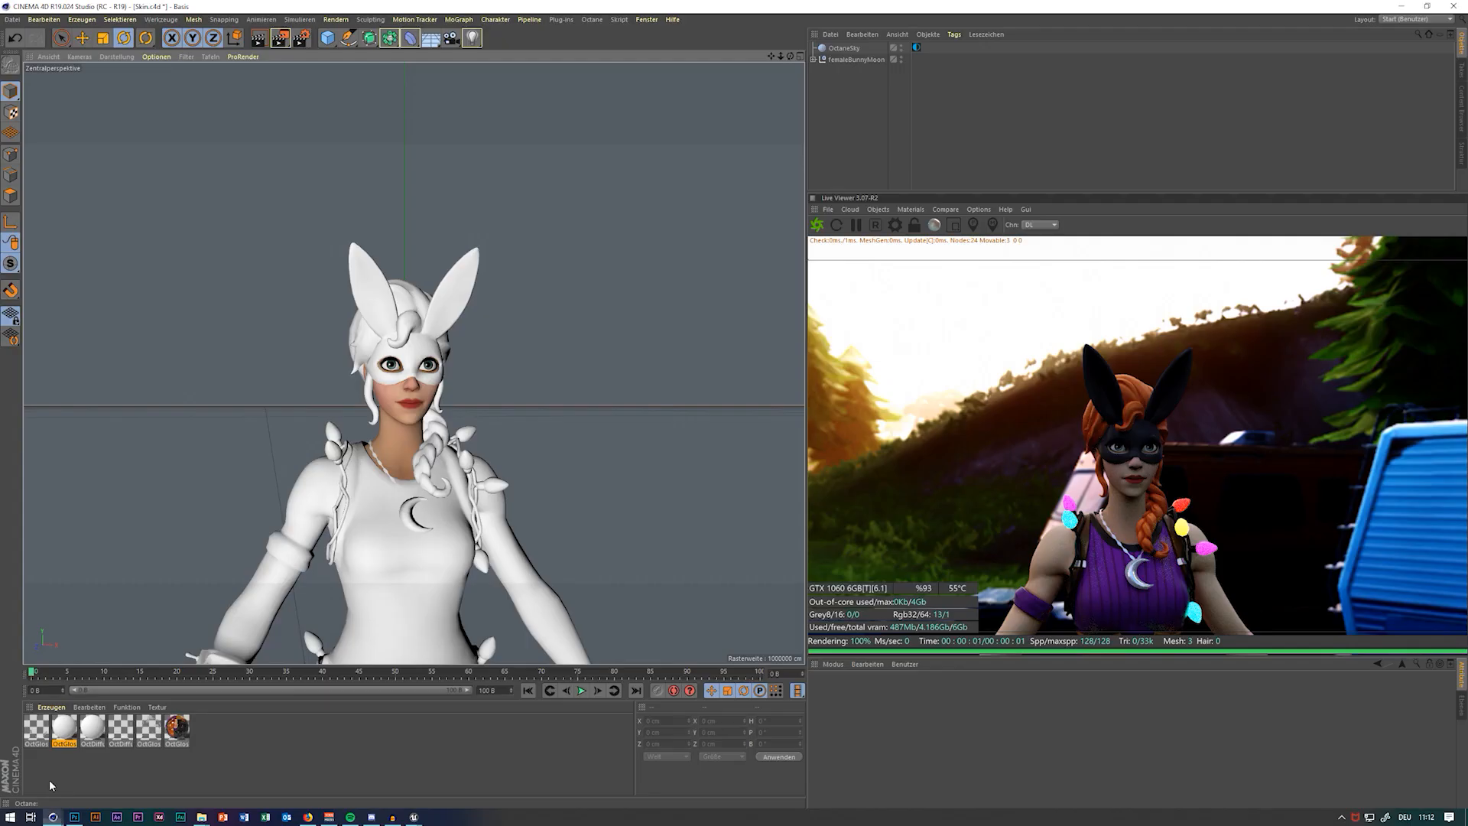
left_click(1402, 7)
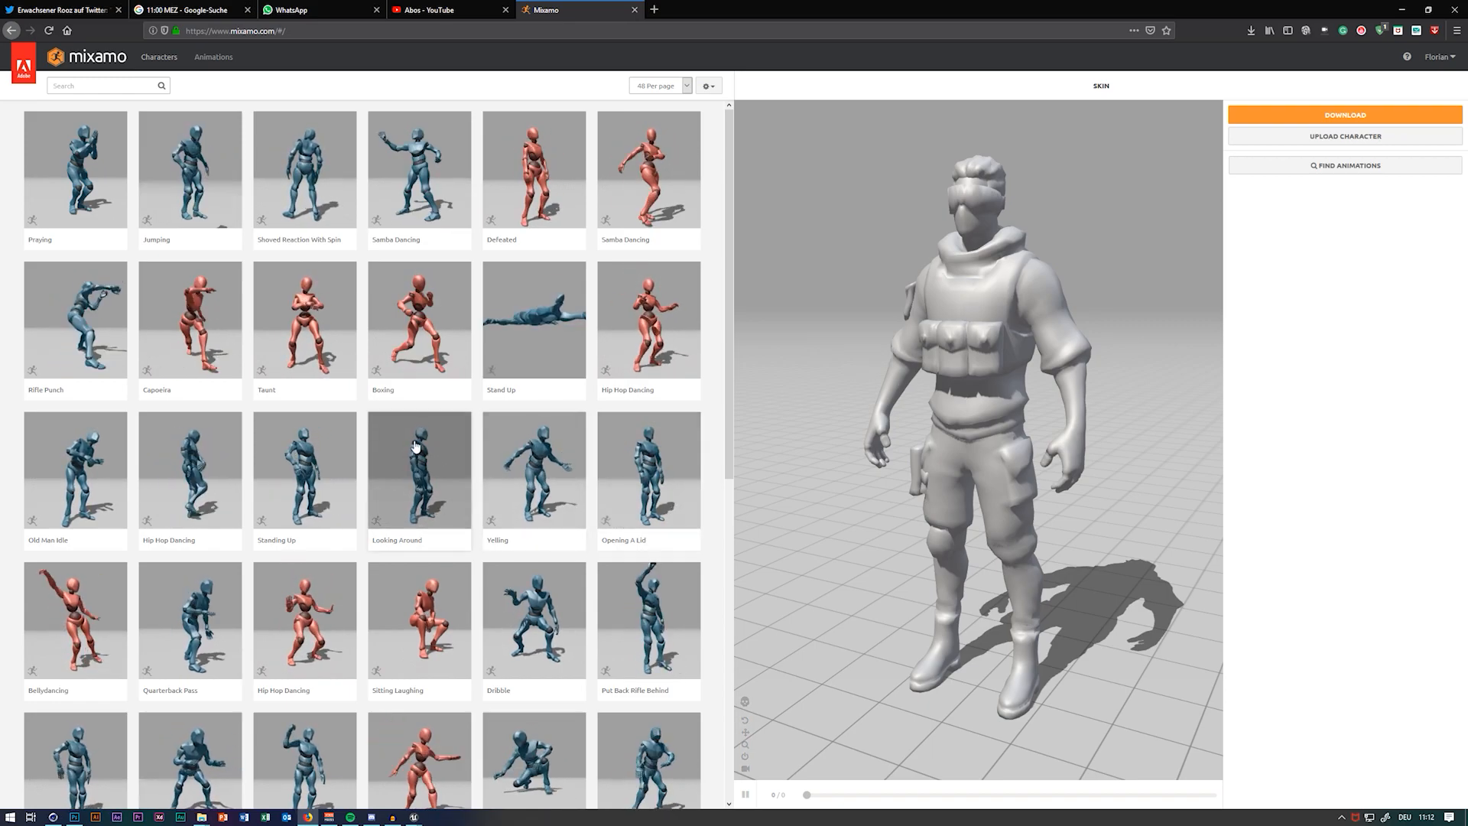
Browse the Mixamo animations and preview Standing Up and Reaction on the uploaded character
scroll(382, 428, "down", 3)
left_click(305, 360)
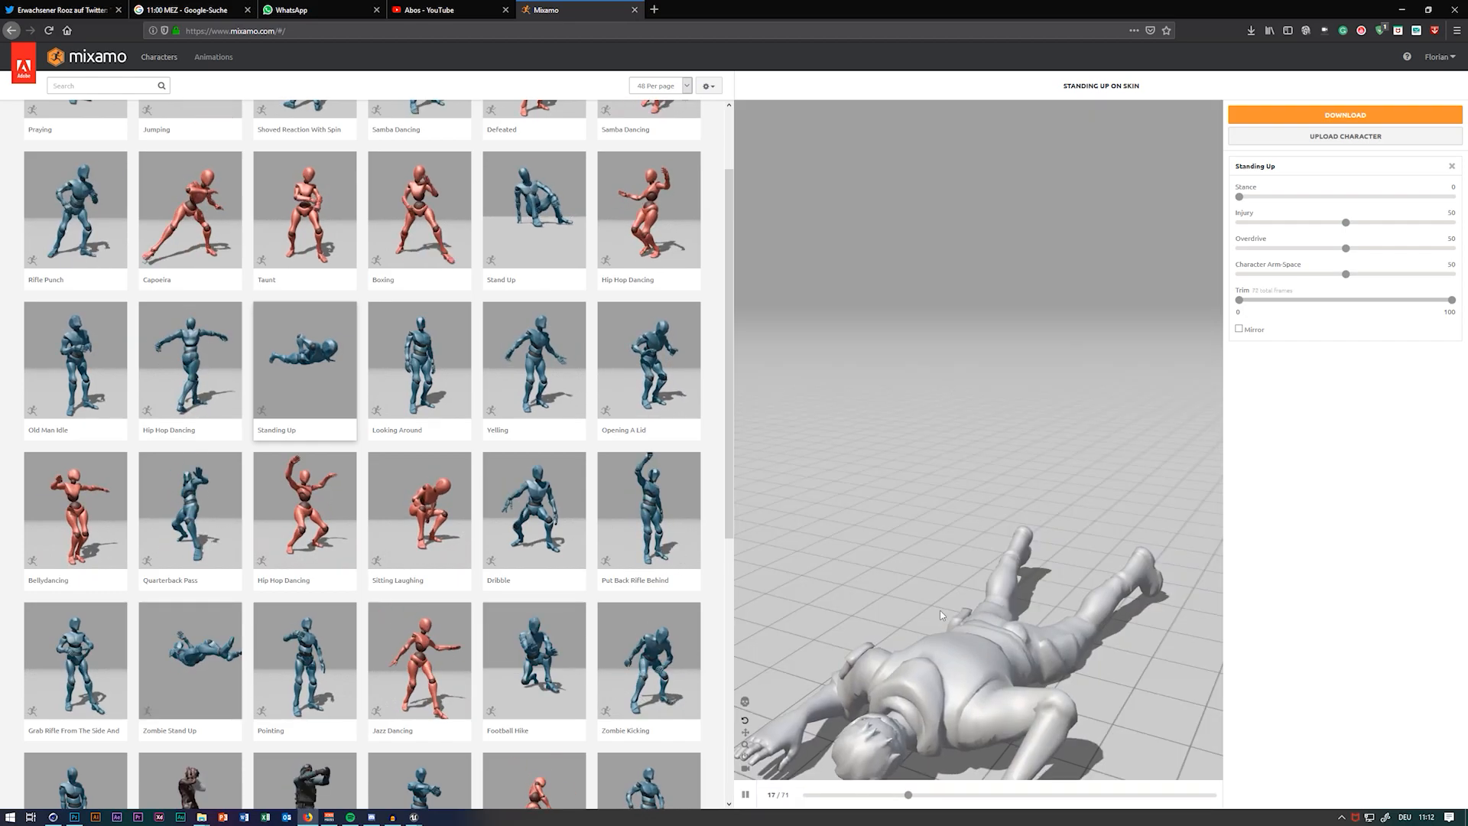
scroll(615, 635, "down", 3)
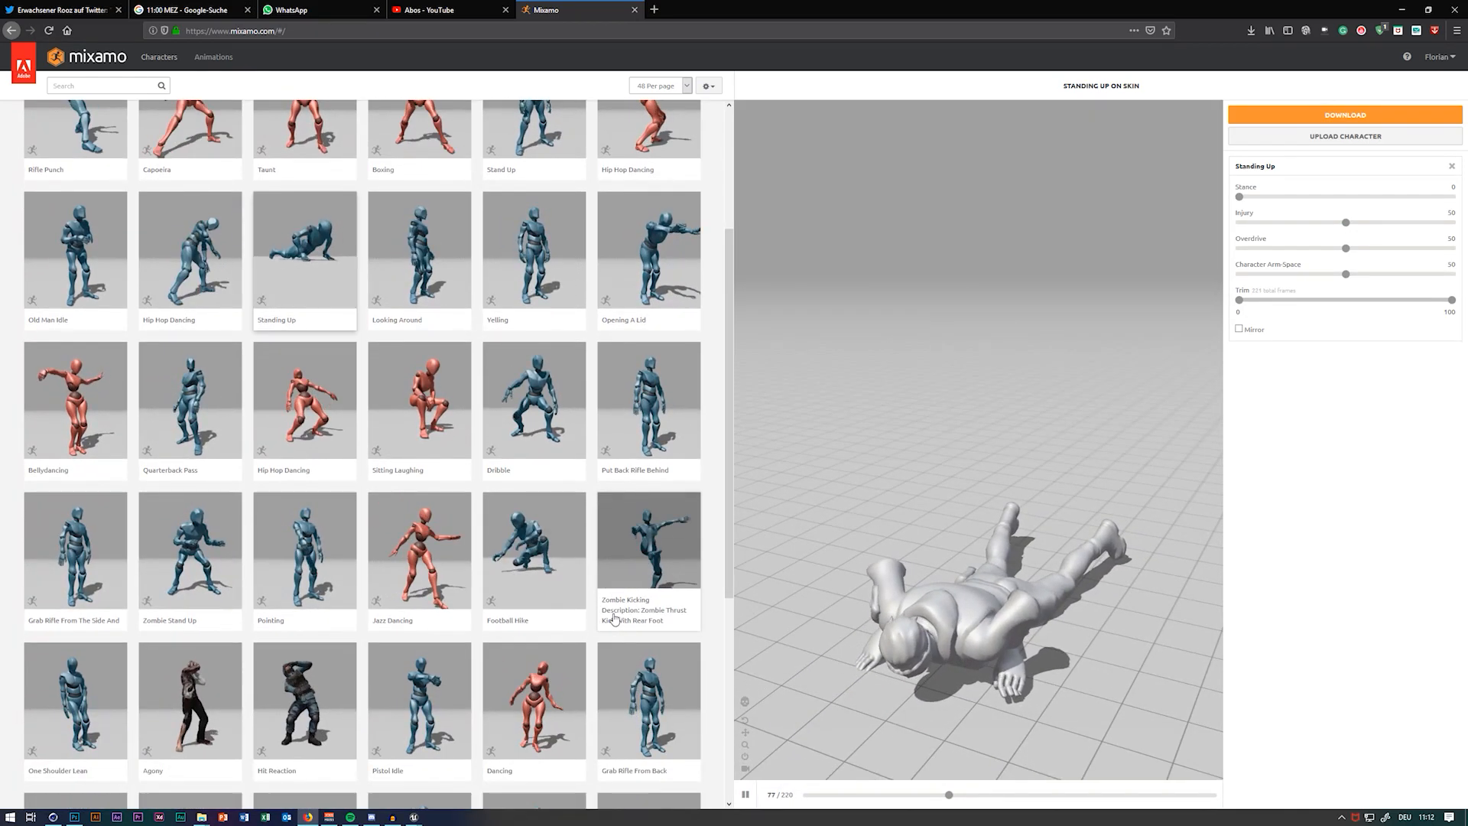
scroll(625, 581, "down", 3)
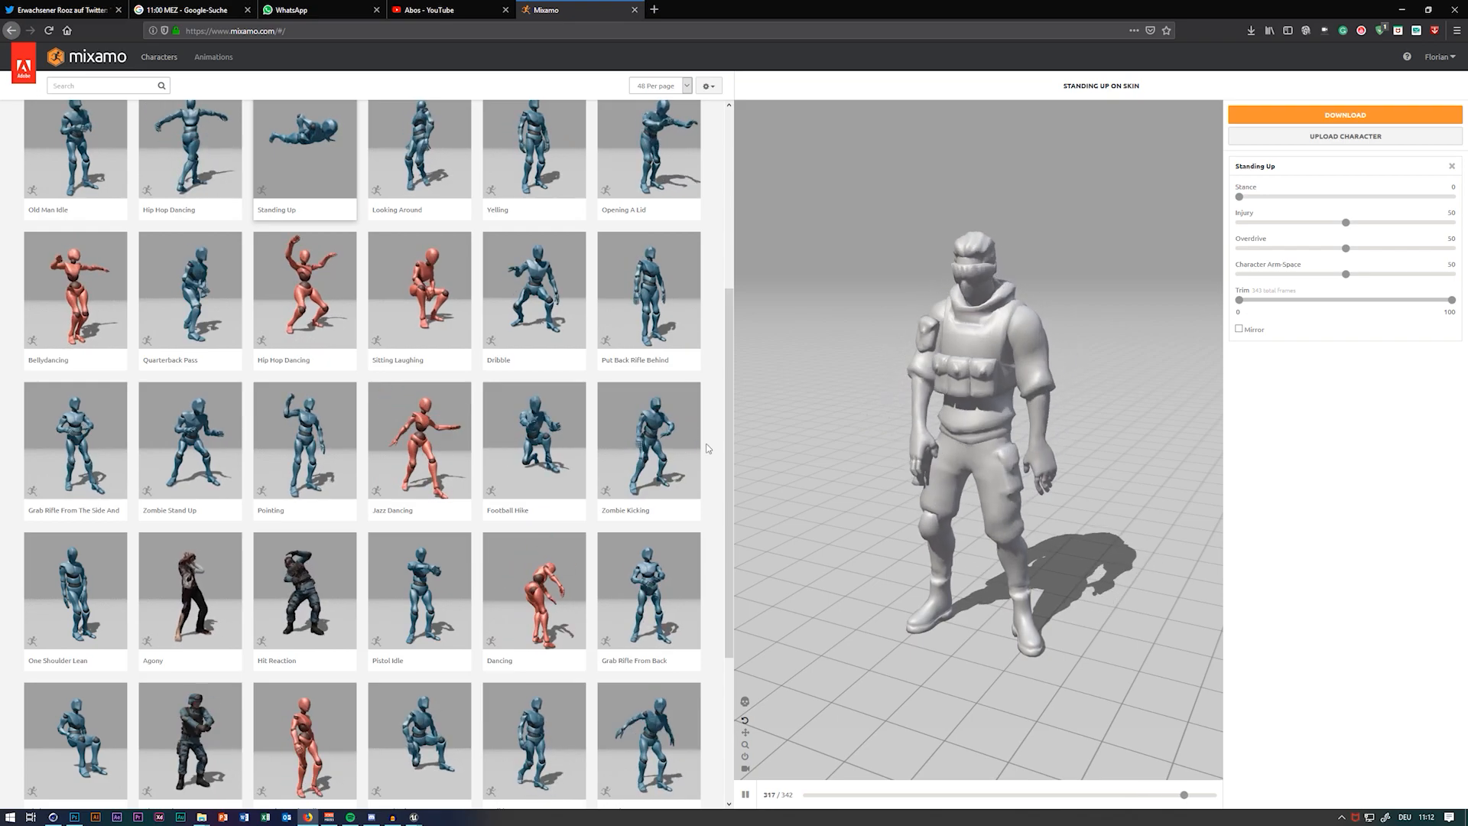
scroll(595, 463, "down", 3)
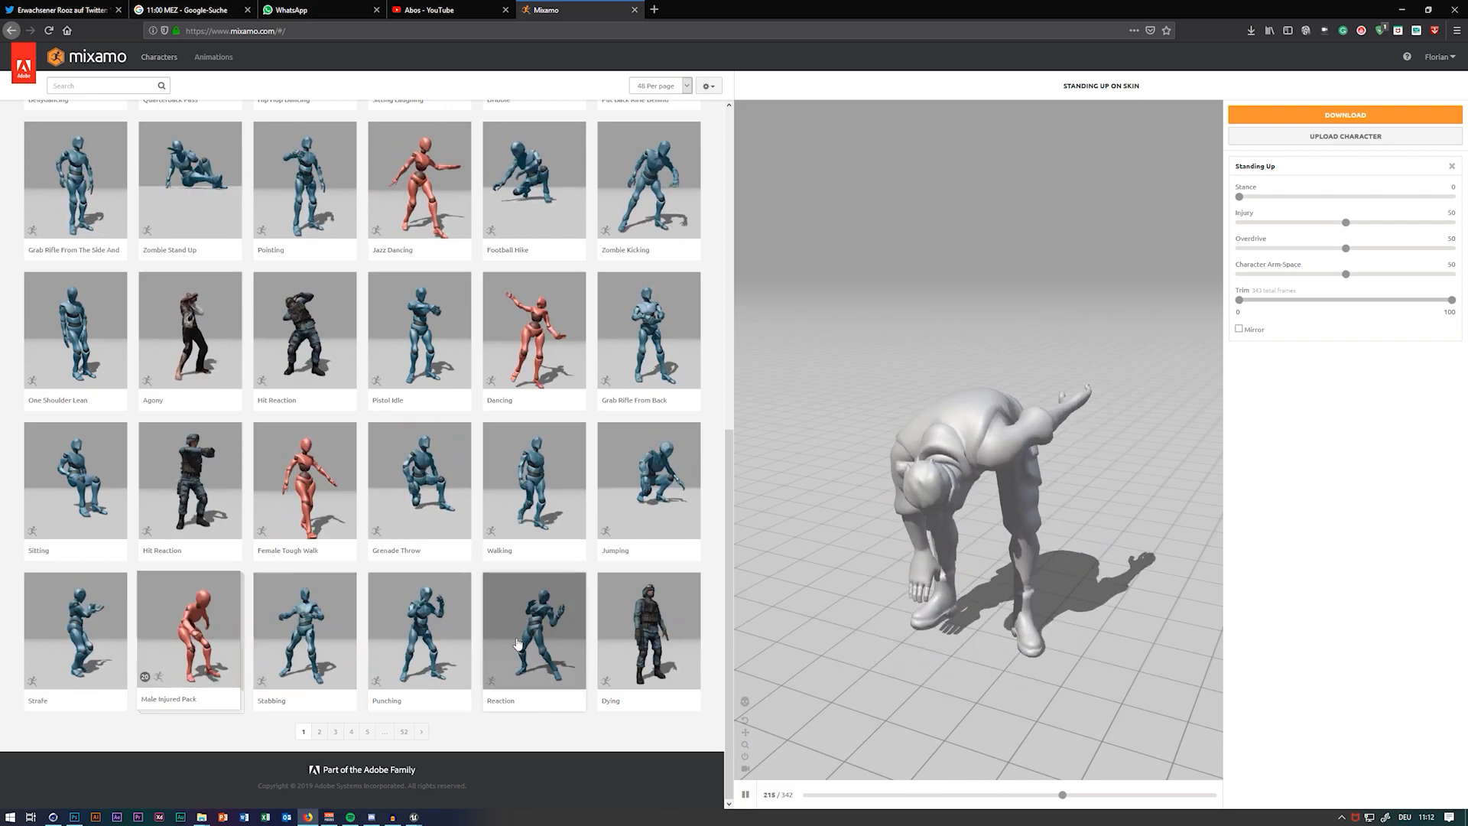
left_click(518, 644)
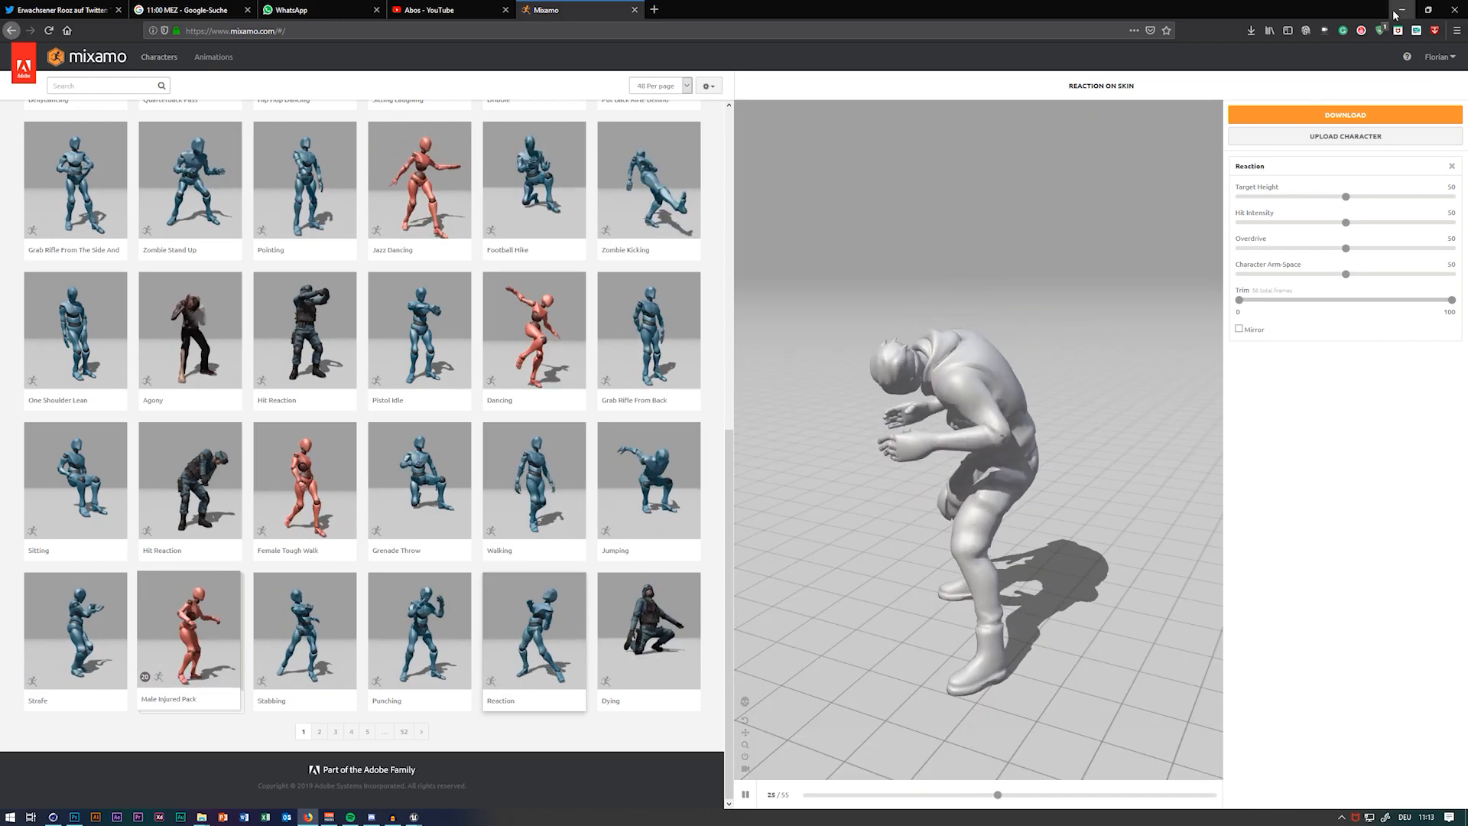
Switch back to Cinema 4D, minimize the Bild-Manager window and expand the femaleBunnyMoon null and its Meshes group
left_click(1400, 10)
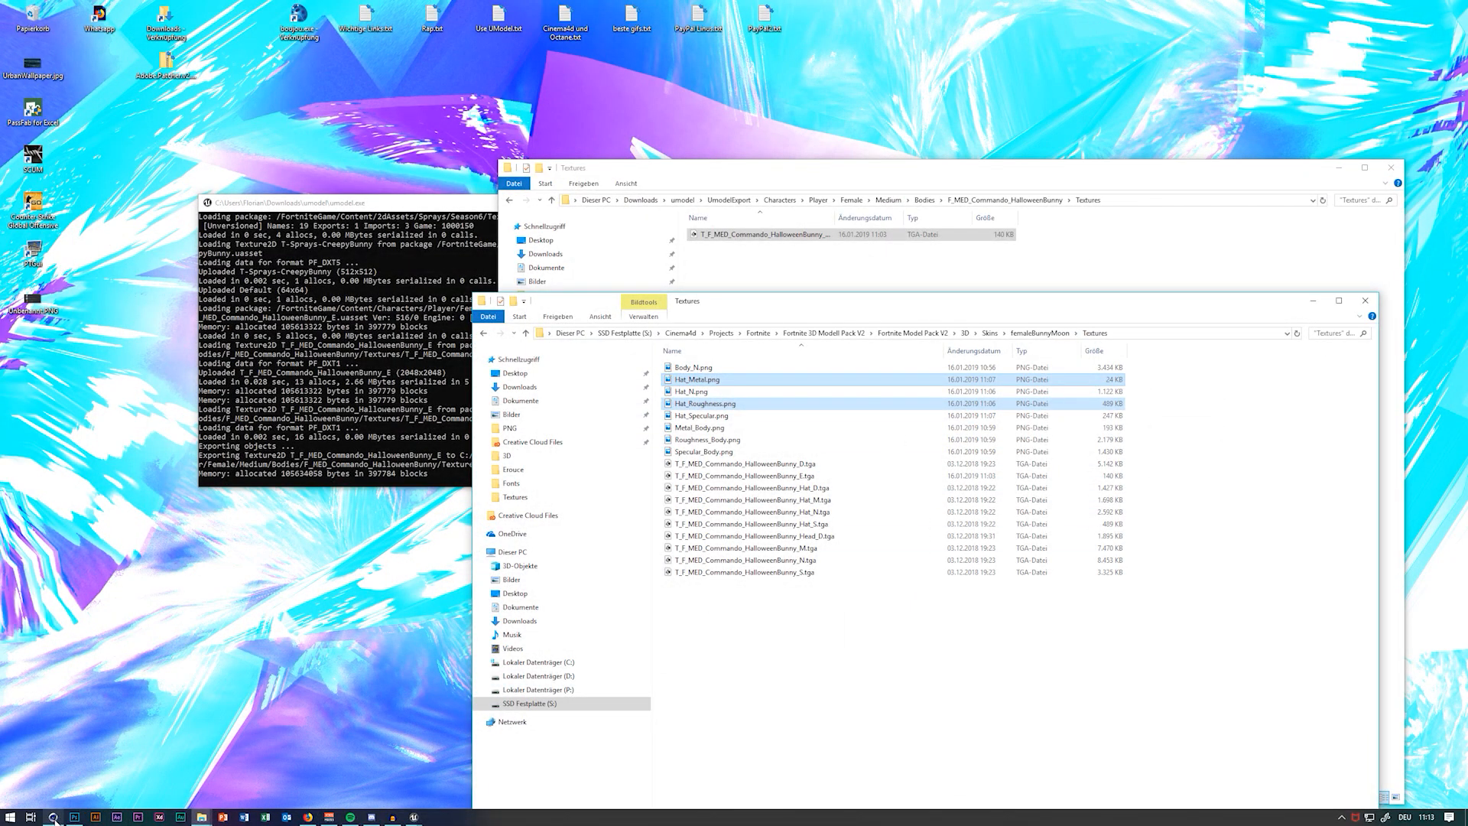
mouse_move(54, 817)
left_click(90, 753)
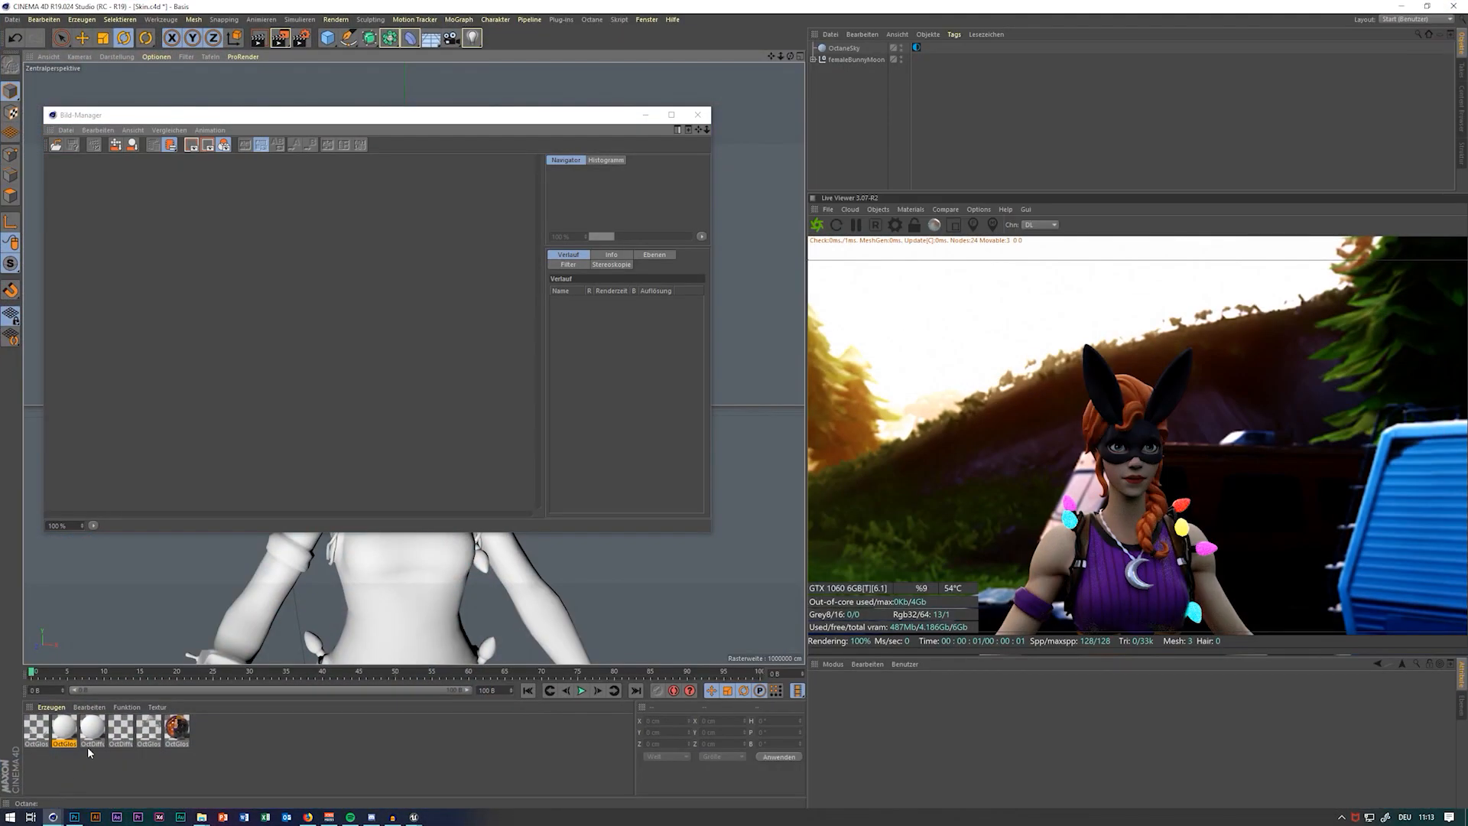
left_click(646, 115)
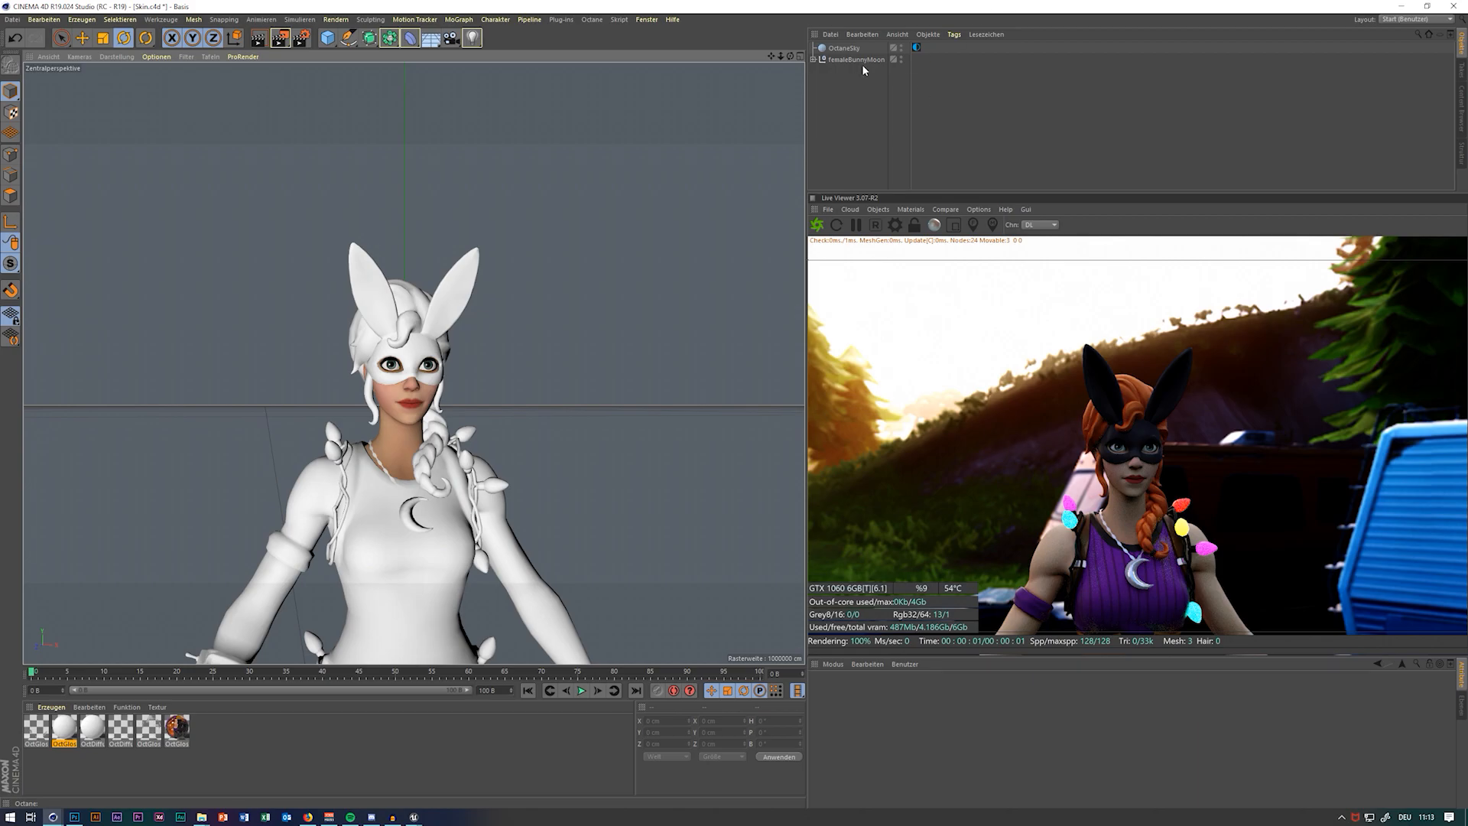
left_click(814, 60)
left_click(819, 71)
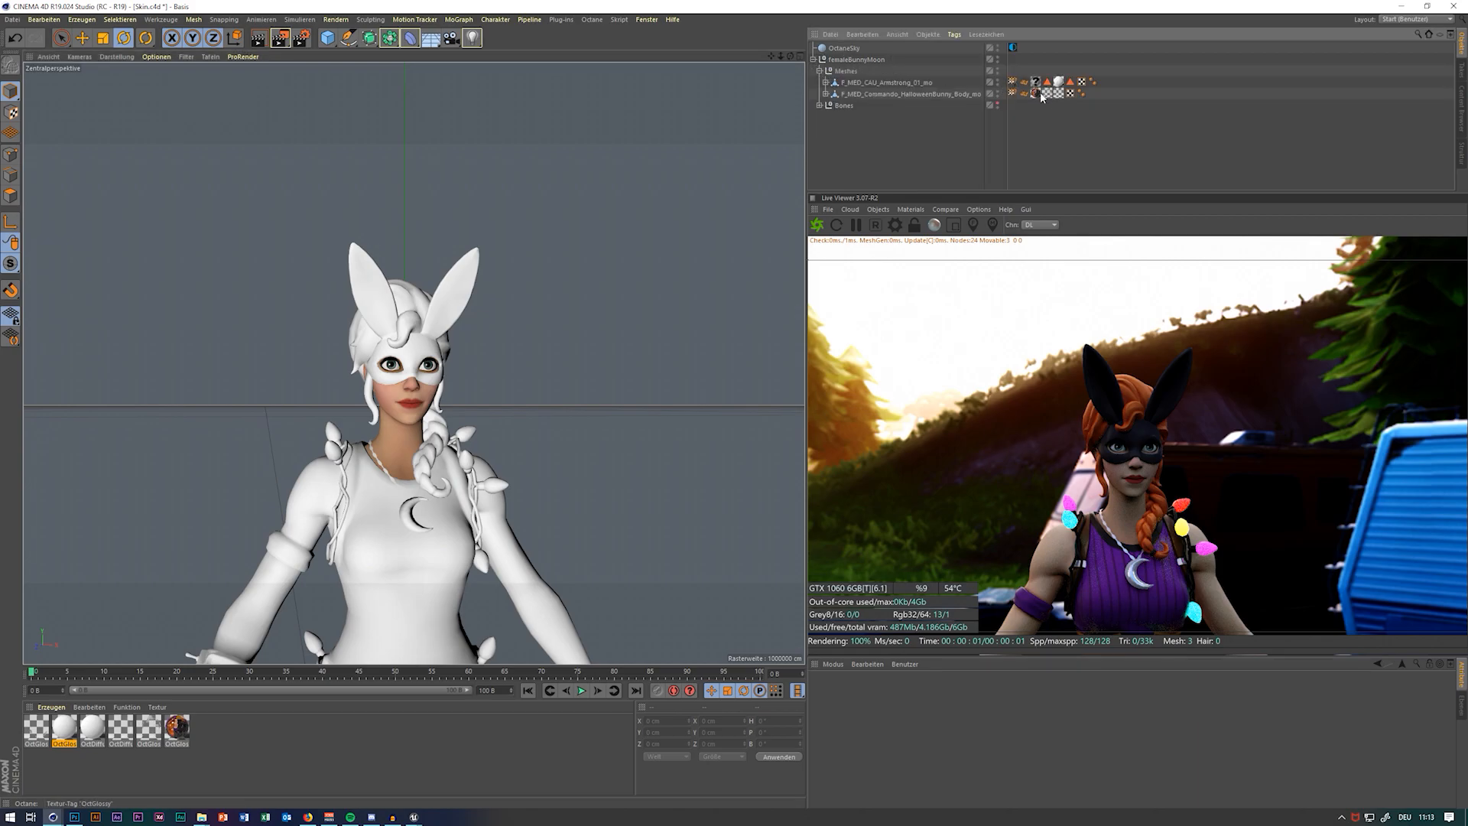
Examine the OctDiffuse texture tag and the polygons stored in the Selection 2 and Selection 1 tags of F_MED_CAU_Armstrong_01_mo
left_click(1060, 81)
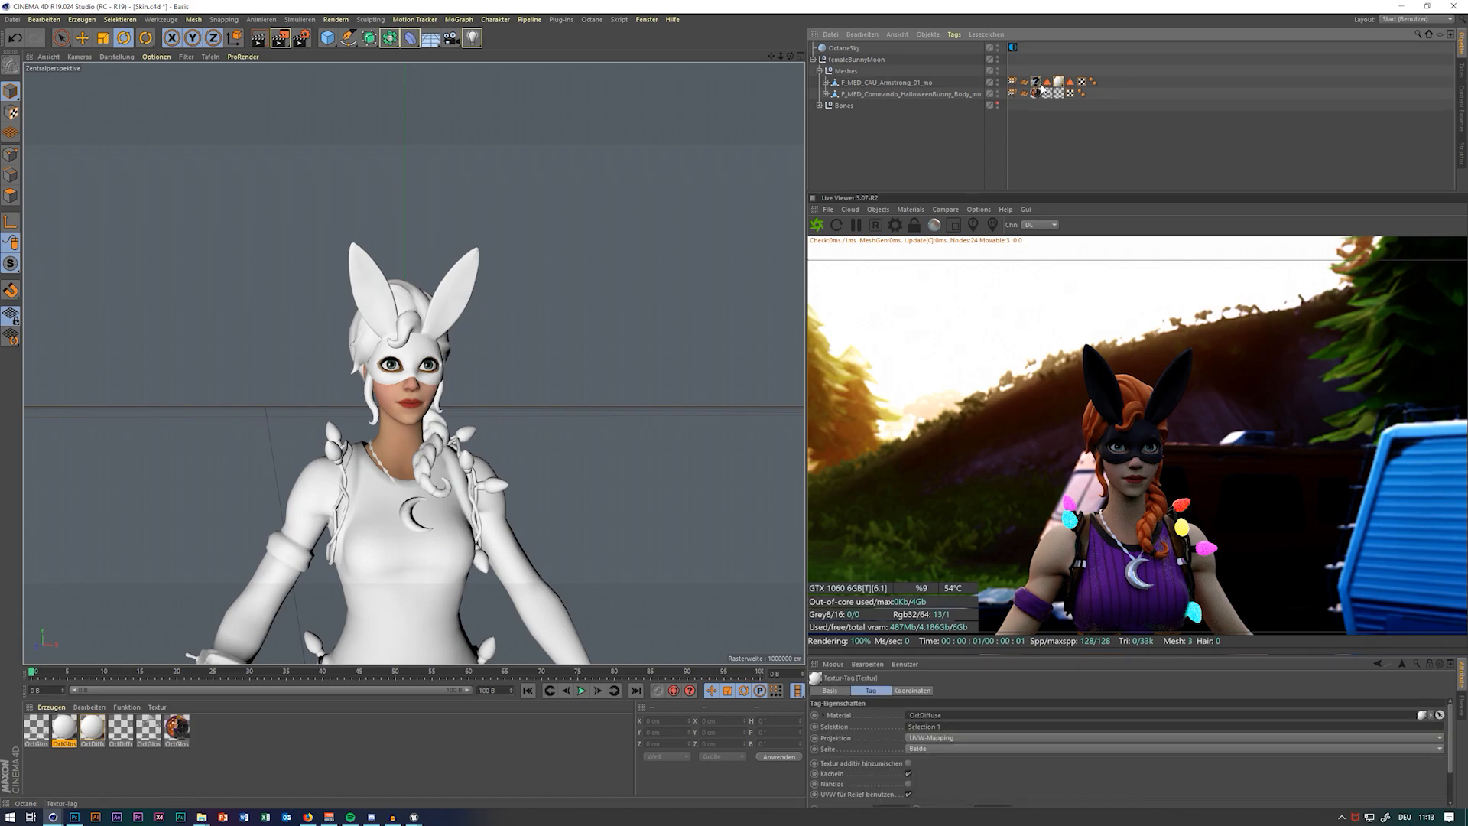
left_click(1048, 81)
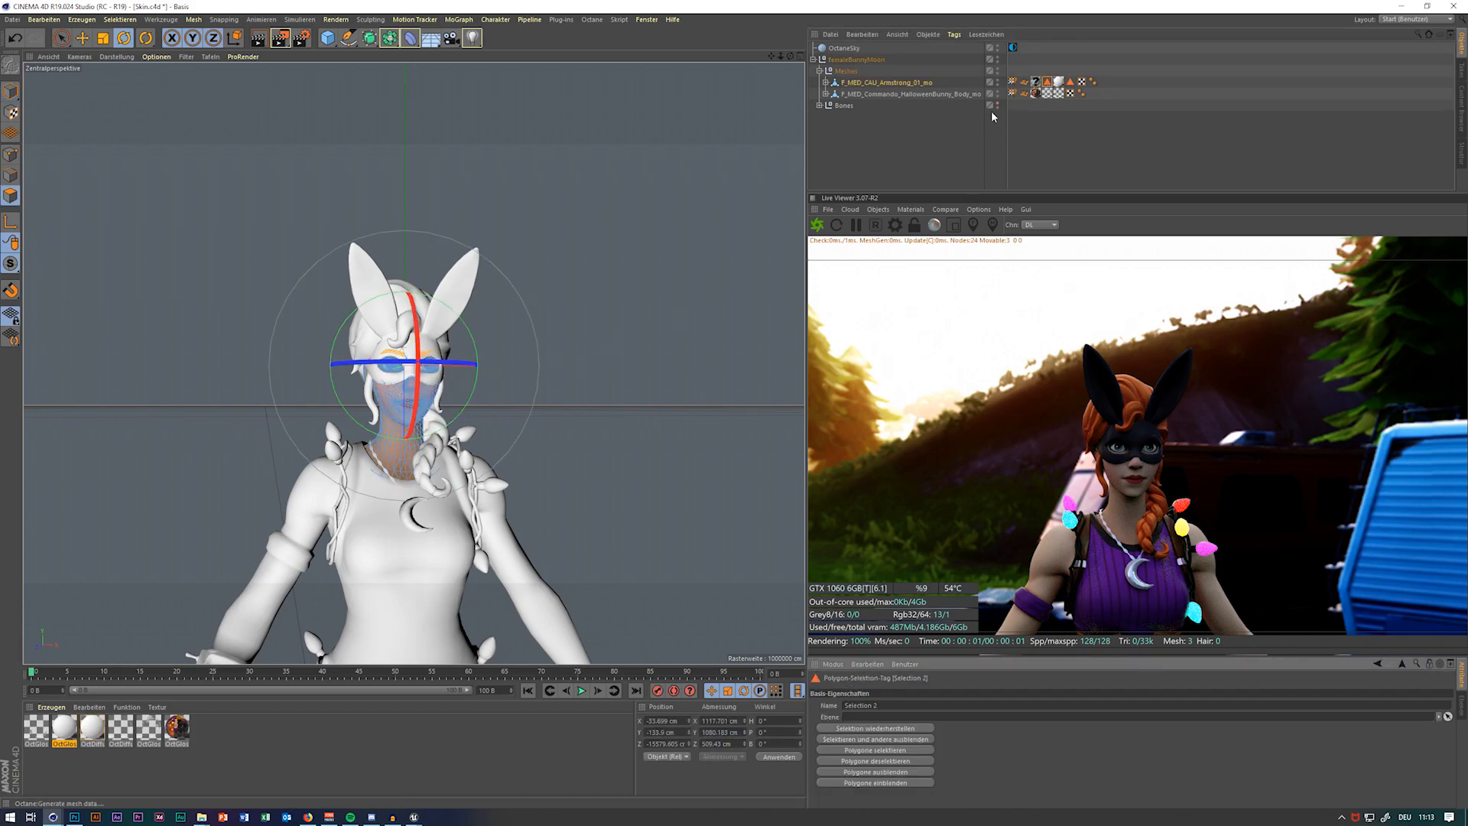
left_click(1070, 83)
left_click(1069, 82)
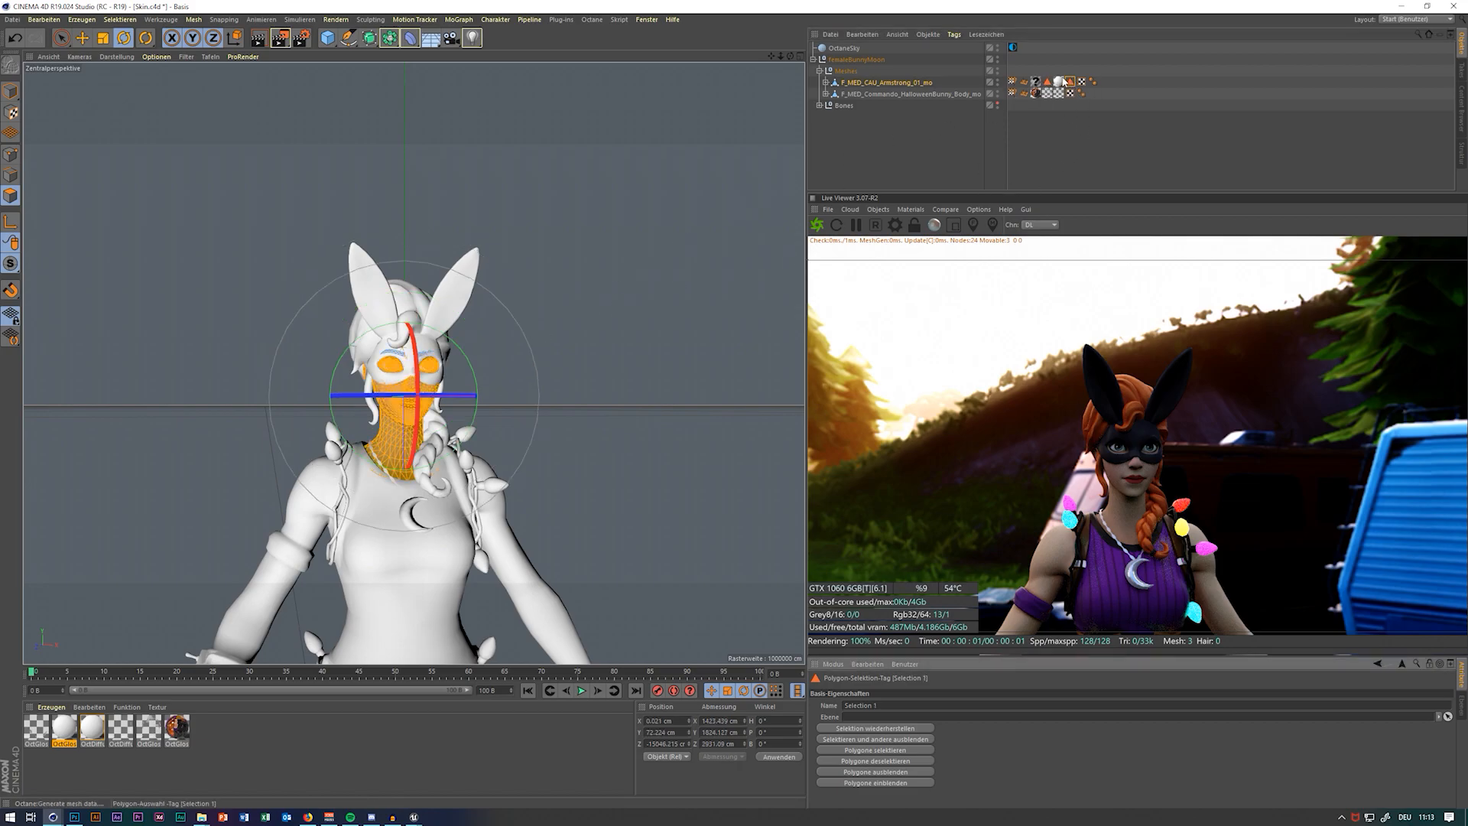
left_click(140, 181)
Select the face, neck and both eyes' polygons on the Armstrong mesh and assign the OctDiffuse material to them
scroll(495, 338, "up", 3)
left_click(10, 90)
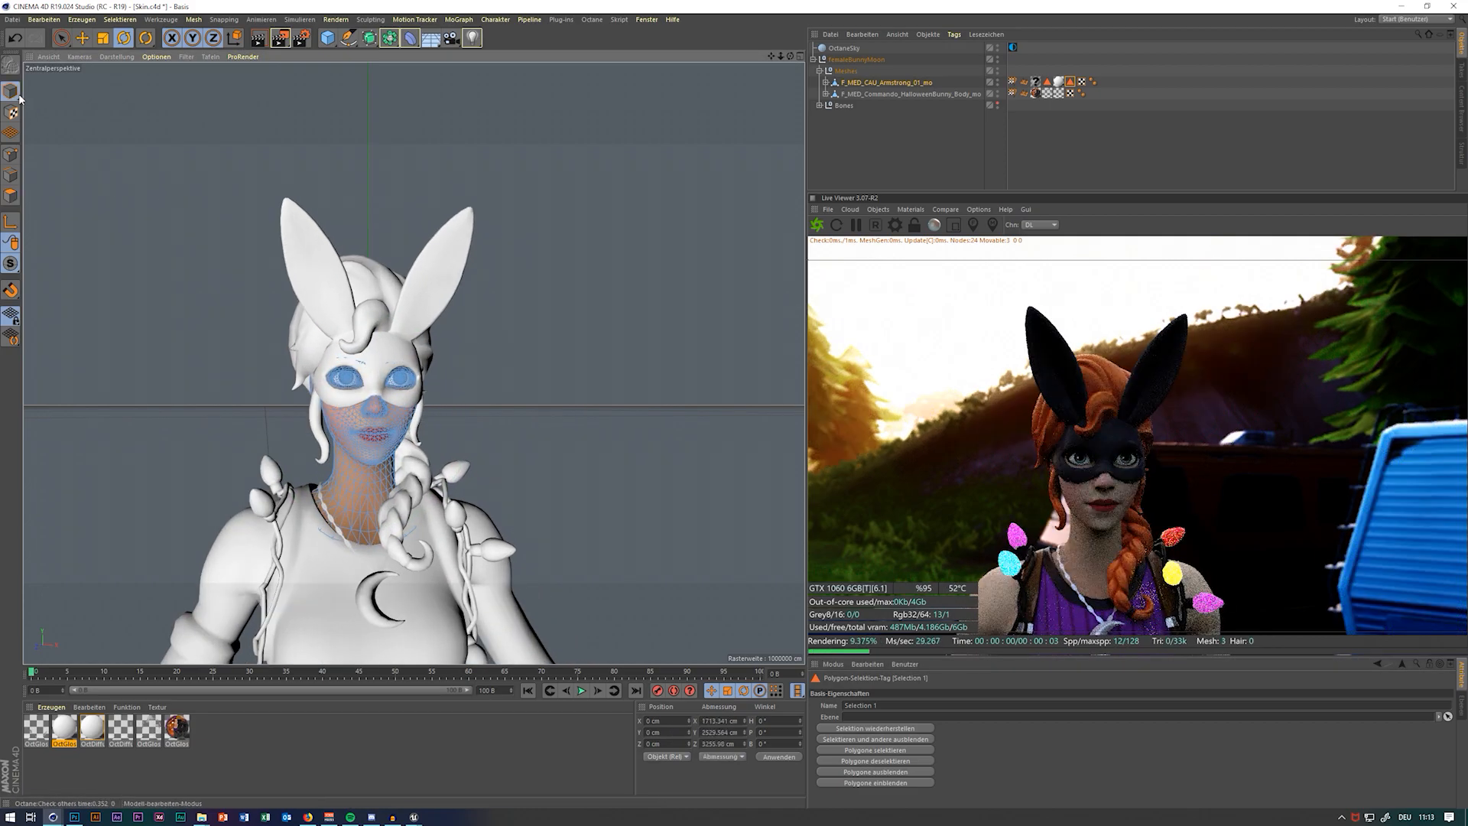
left_click(11, 195)
left_click(367, 416)
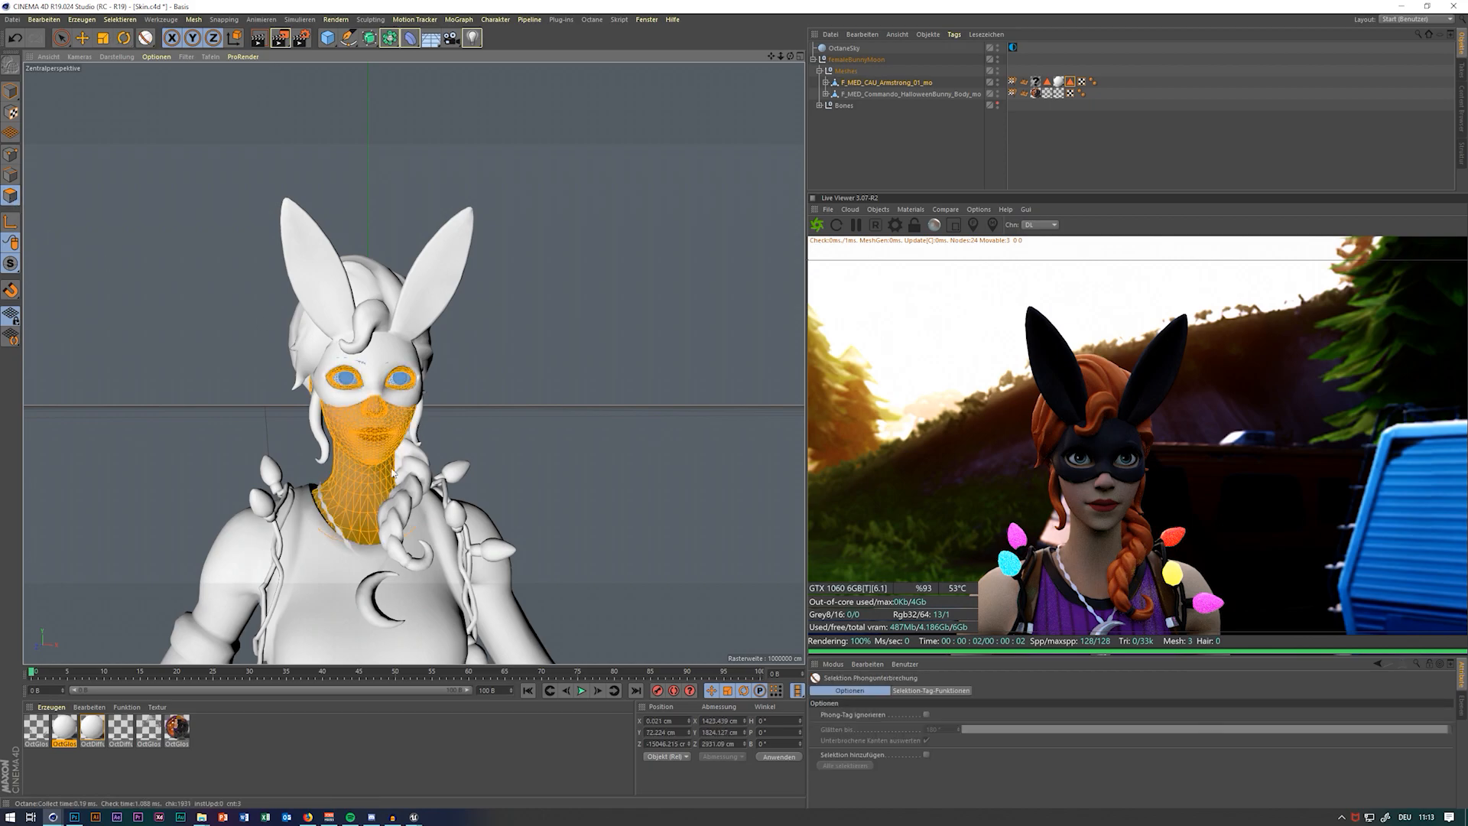
left_click(349, 382, "shift")
left_click(401, 378, "shift")
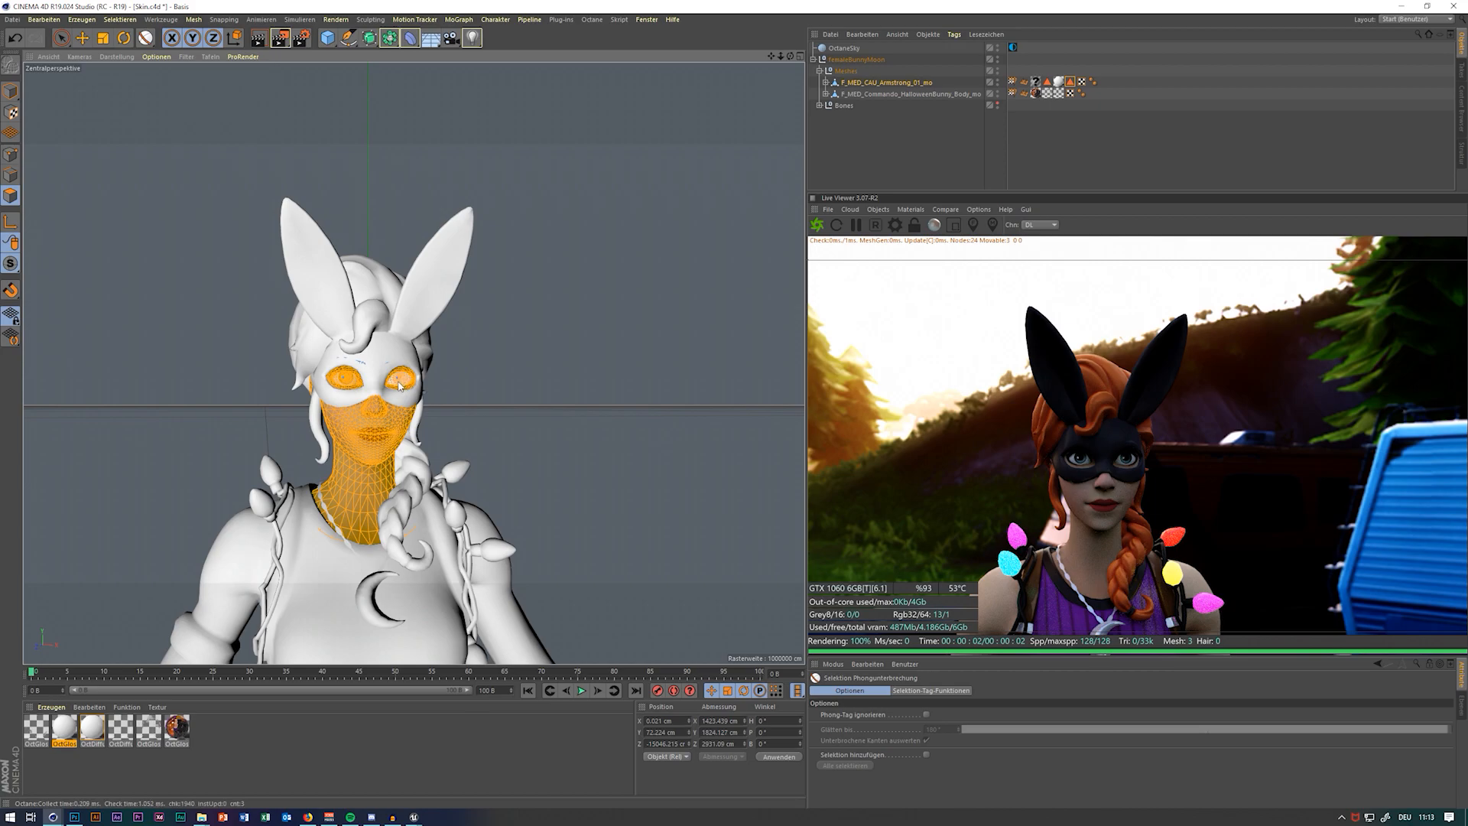
mouse_move(87, 737)
left_mouse_down()
mouse_move(315, 484)
mouse_move(119, 759)
mouse_move(93, 723)
left_mouse_up()
left_click_drag(362, 454, 363, 454)
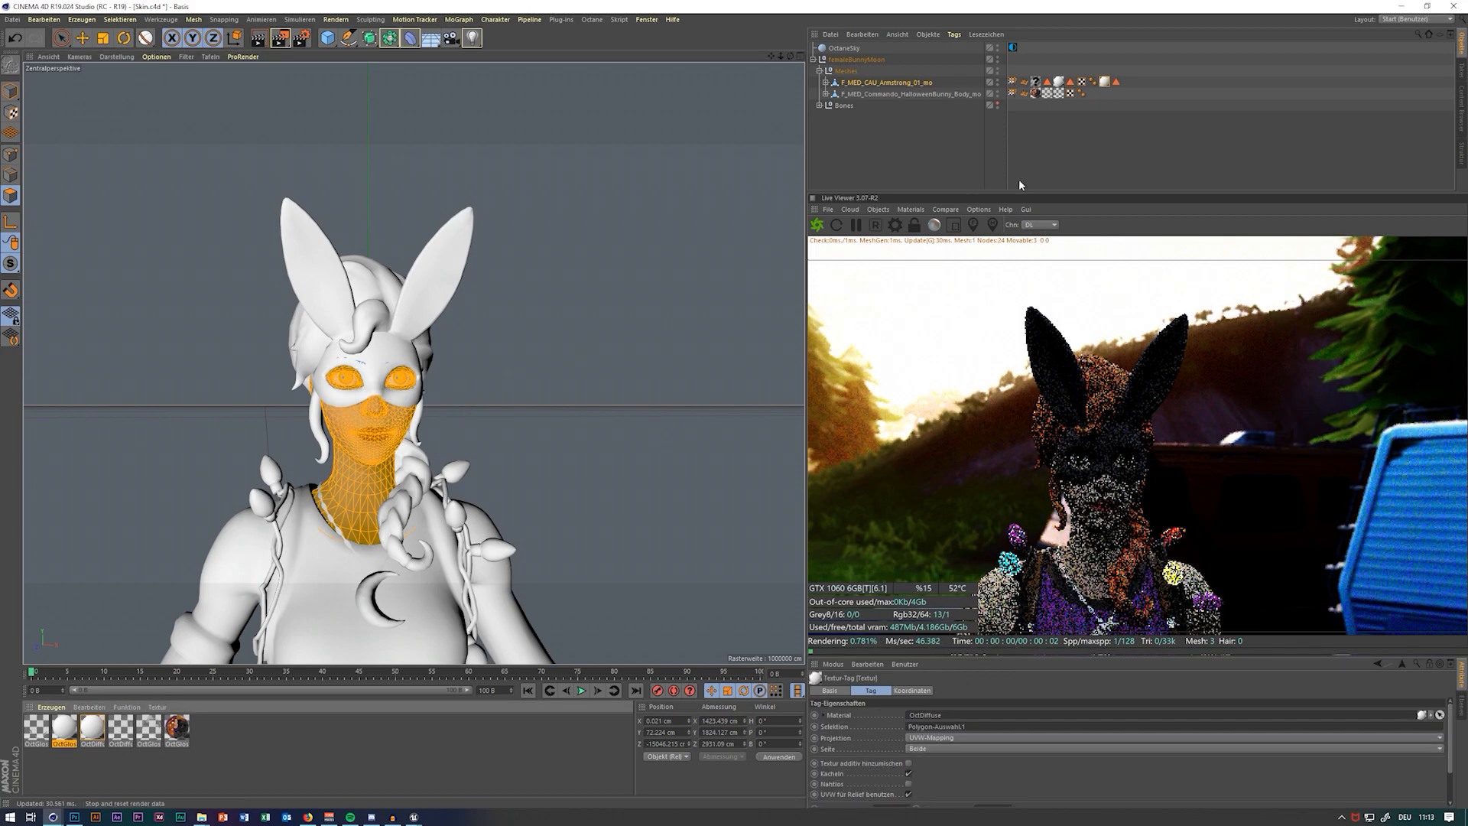
Delete the extra Polygon-Auswahl.1 selection tag and the added OctDiffuse texture tag from the Armstrong mesh, and collapse the femaleBunnyMoon hierarchy
left_click(1112, 82)
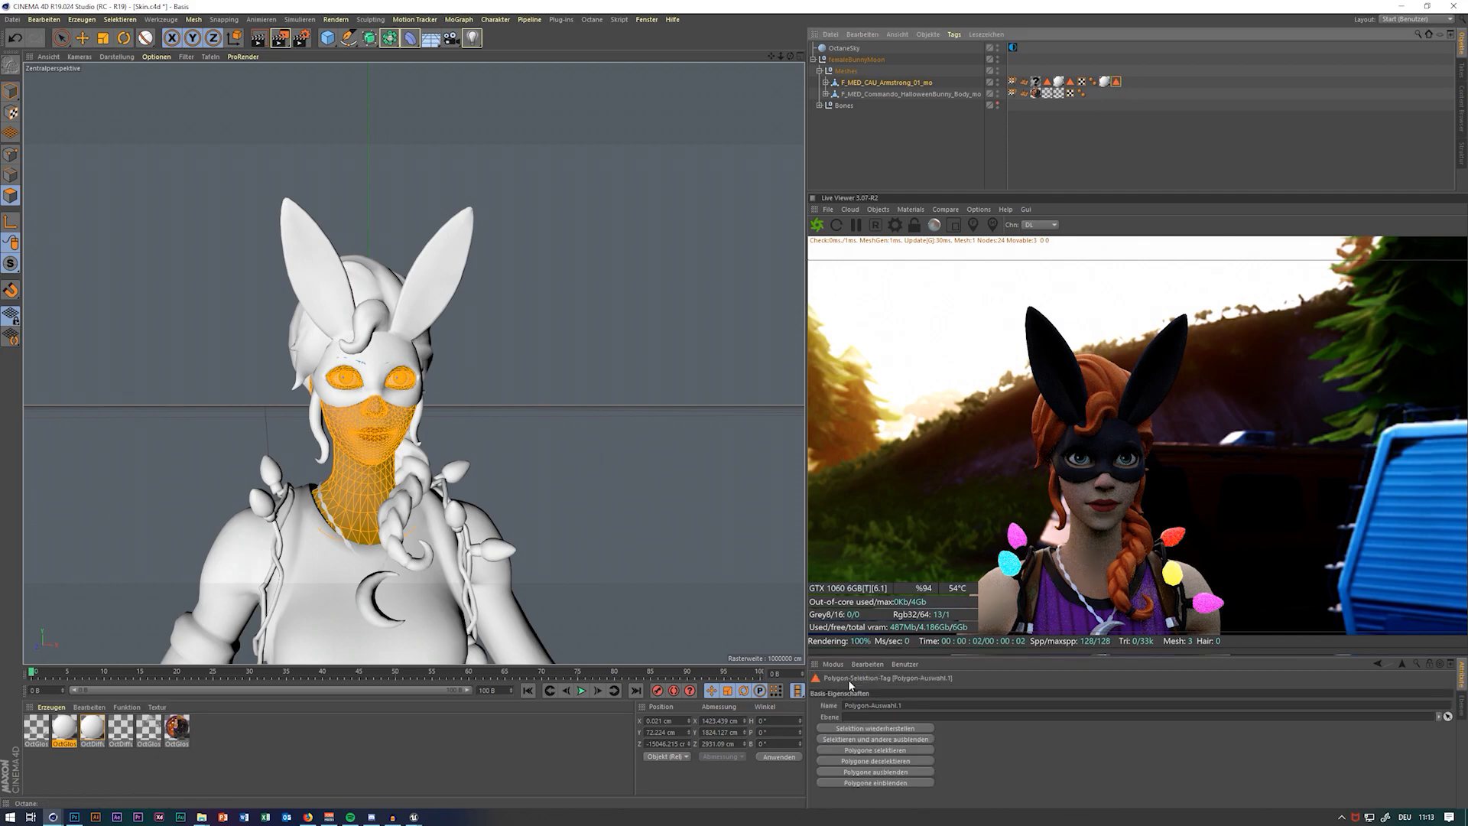
key("Delete")
left_click(1105, 82)
key("Delete")
left_click(815, 59)
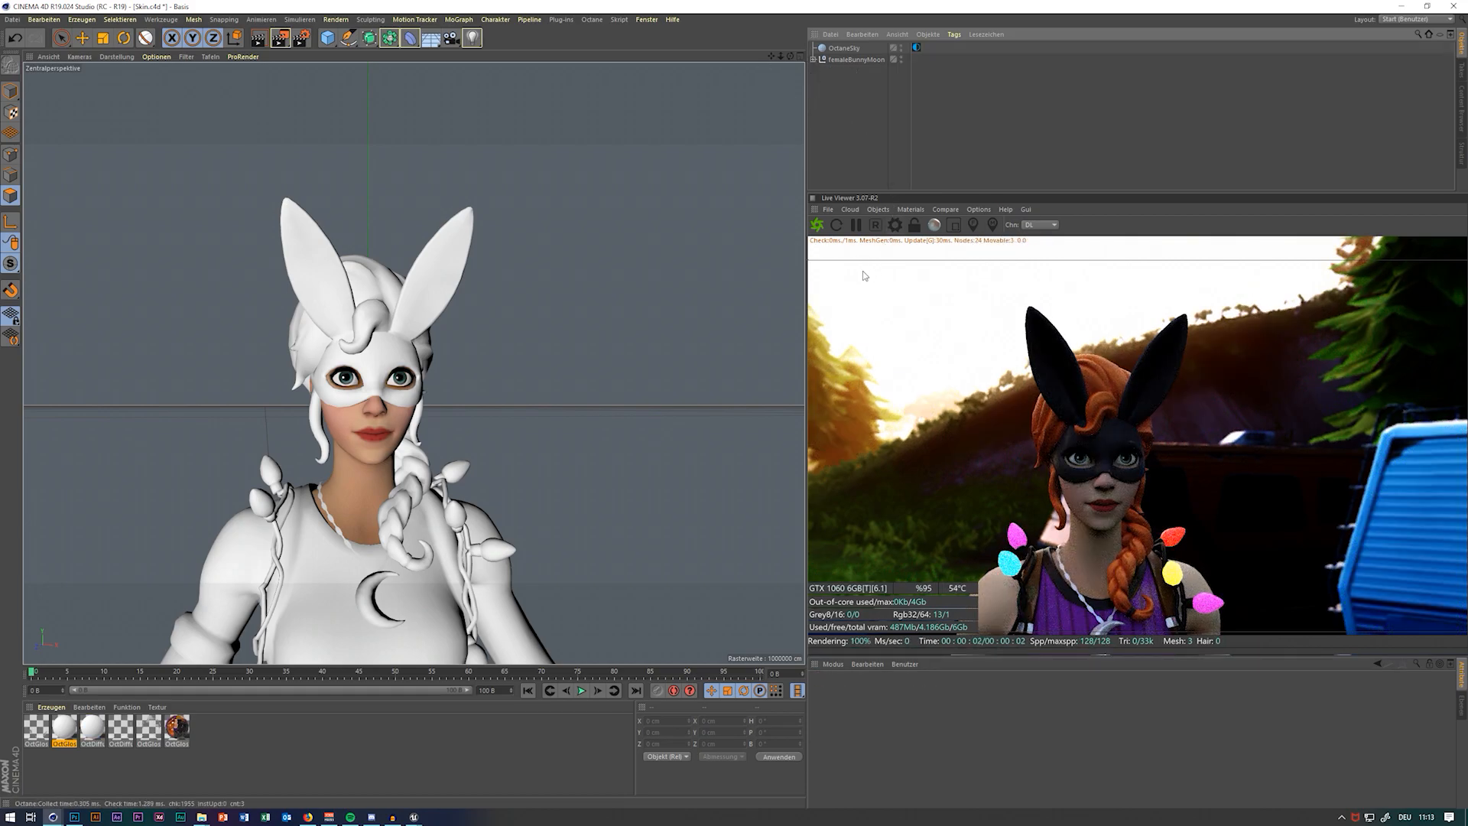
Switch the Octane kernel to Pathtracing and set its maximum samples to 2500
left_click(894, 224)
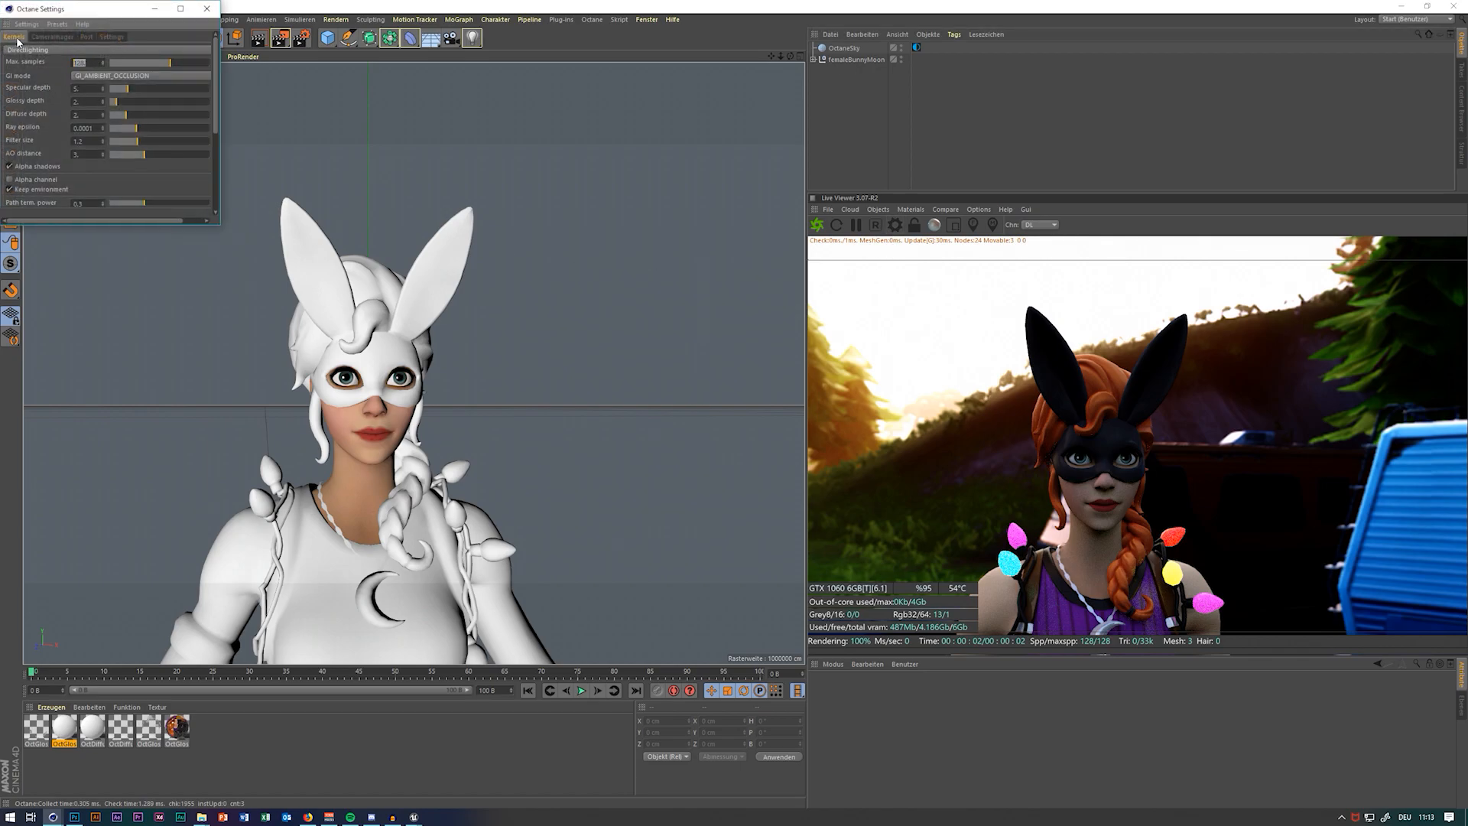
left_click(46, 49)
left_click(75, 73)
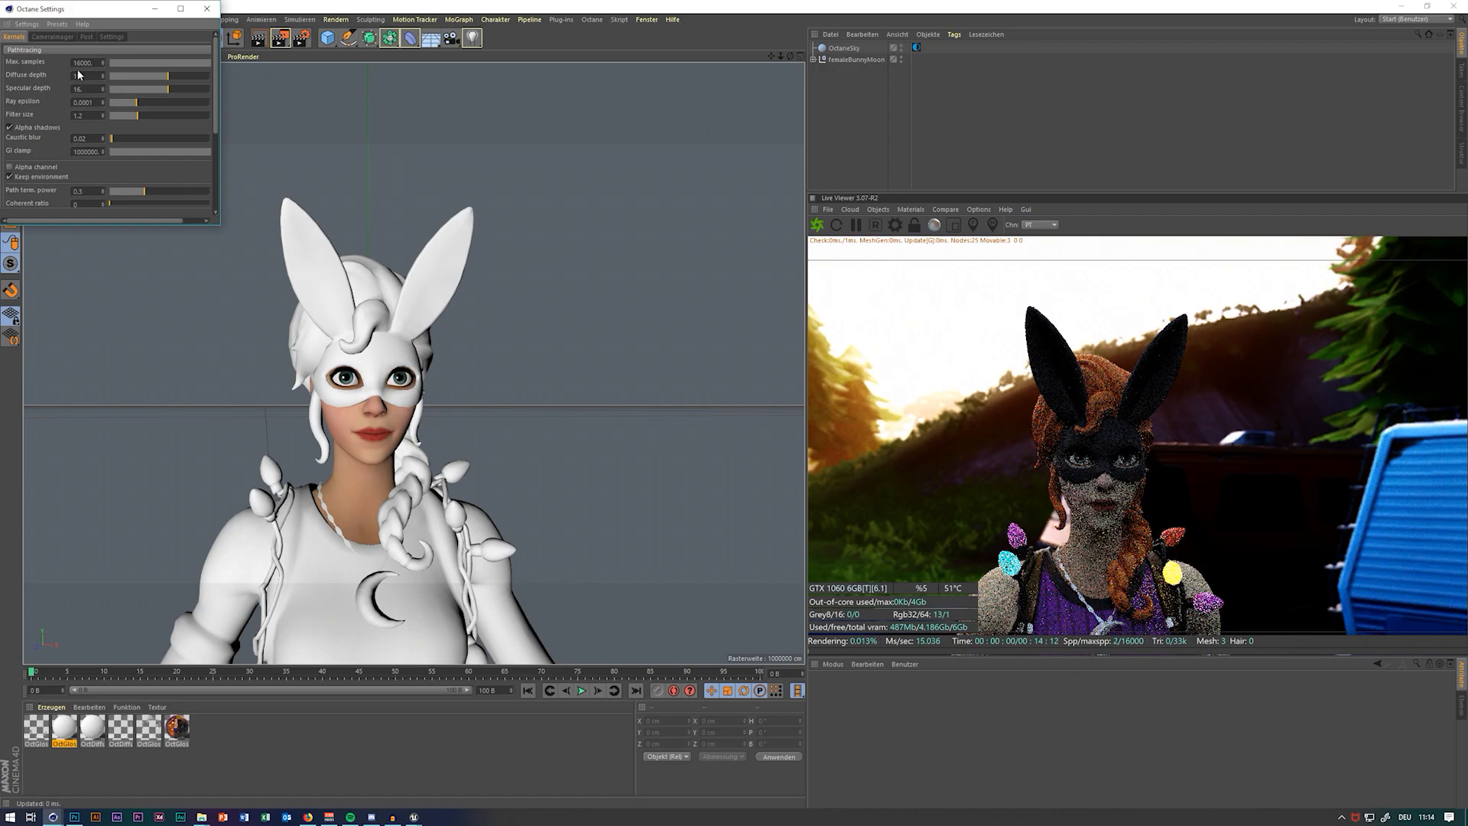
left_click_drag(96, 63, 1, 59)
type("2500")
key("Return")
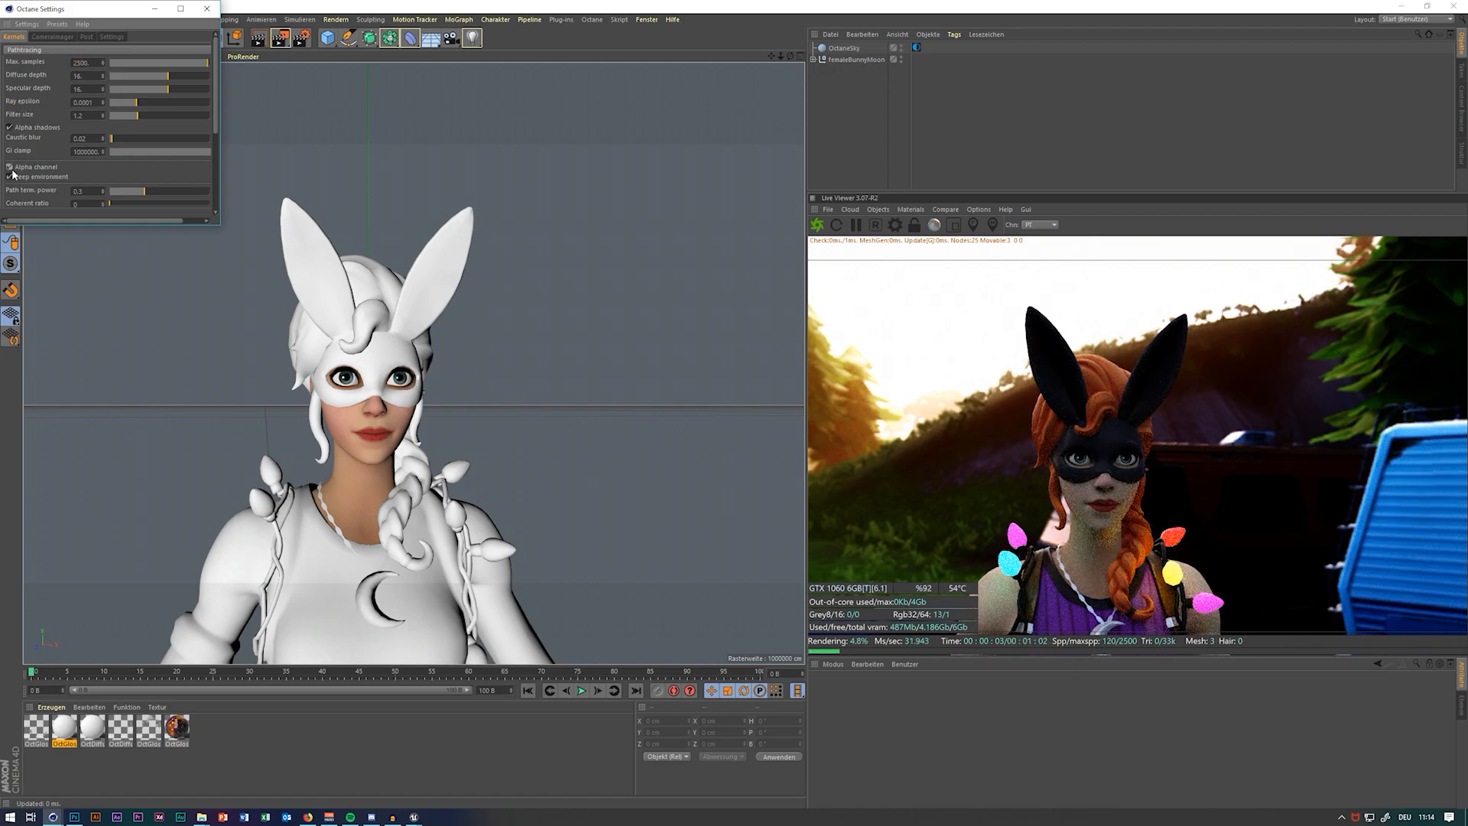
Disable Keep environment and enable Alpha channel in the Octane kernel settings, and close the settings window
left_click(9, 177)
left_click(9, 167)
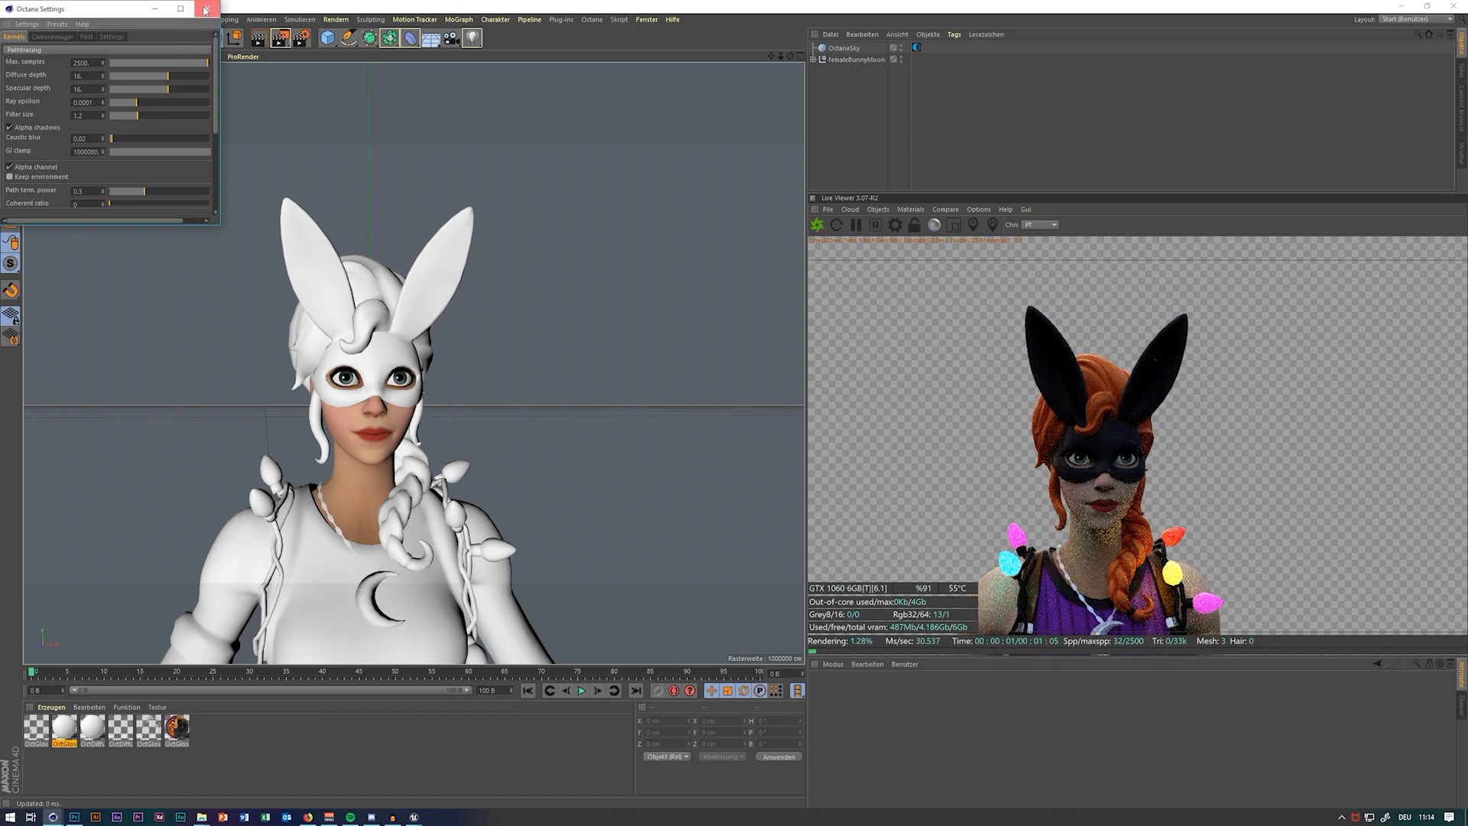
left_click(205, 10)
Open the render settings and choose Octane Renderer as the renderer
left_click(301, 38)
left_click(138, 36)
left_click(138, 105)
Set the saved render image to PNG format with an alpha channel and a 16 Bit/Kanal colour depth
left_click(98, 60)
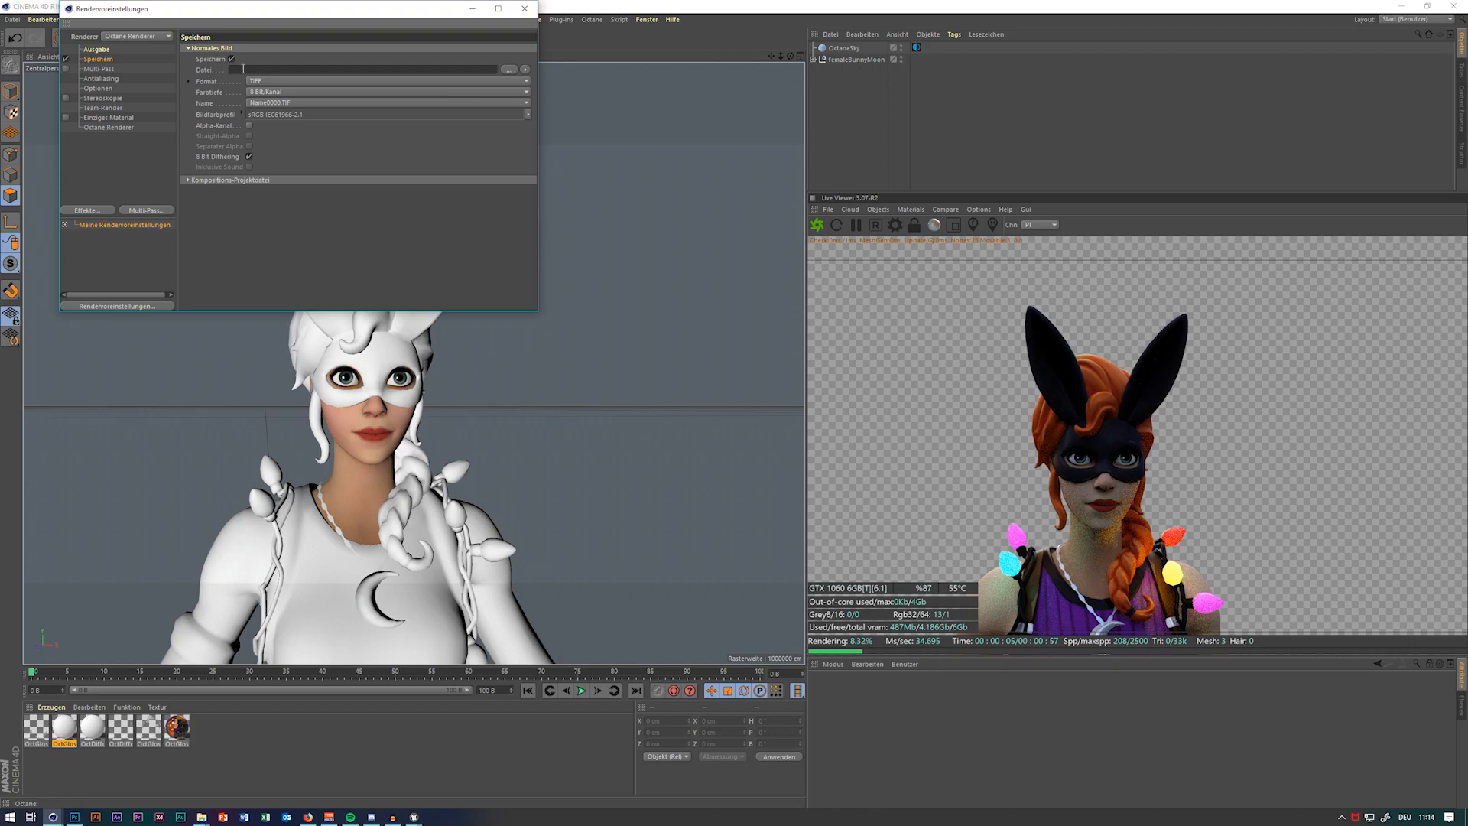
left_click(291, 80)
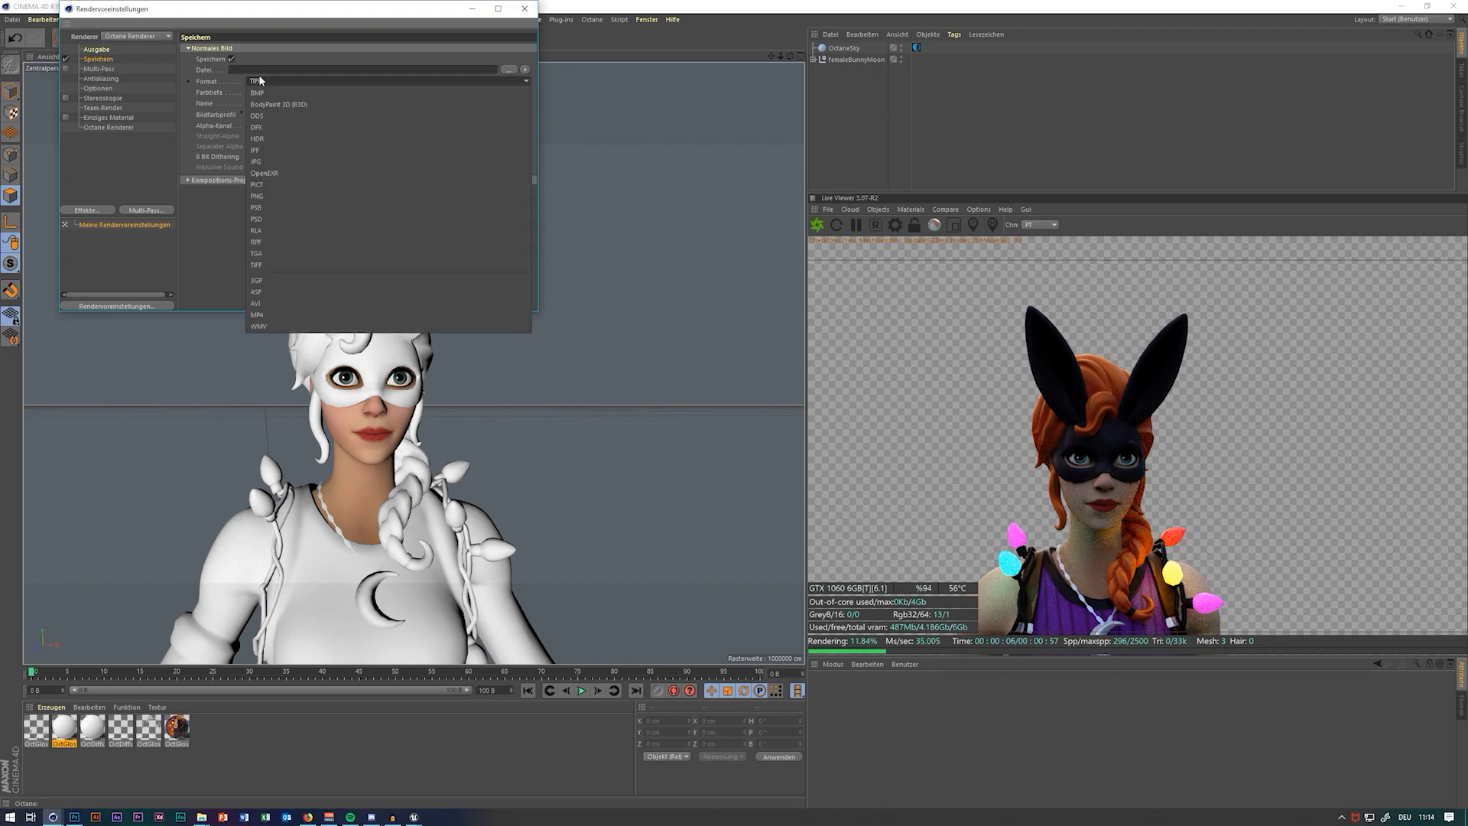
left_click(290, 193)
left_click(249, 125)
left_click(306, 92)
left_click(273, 118)
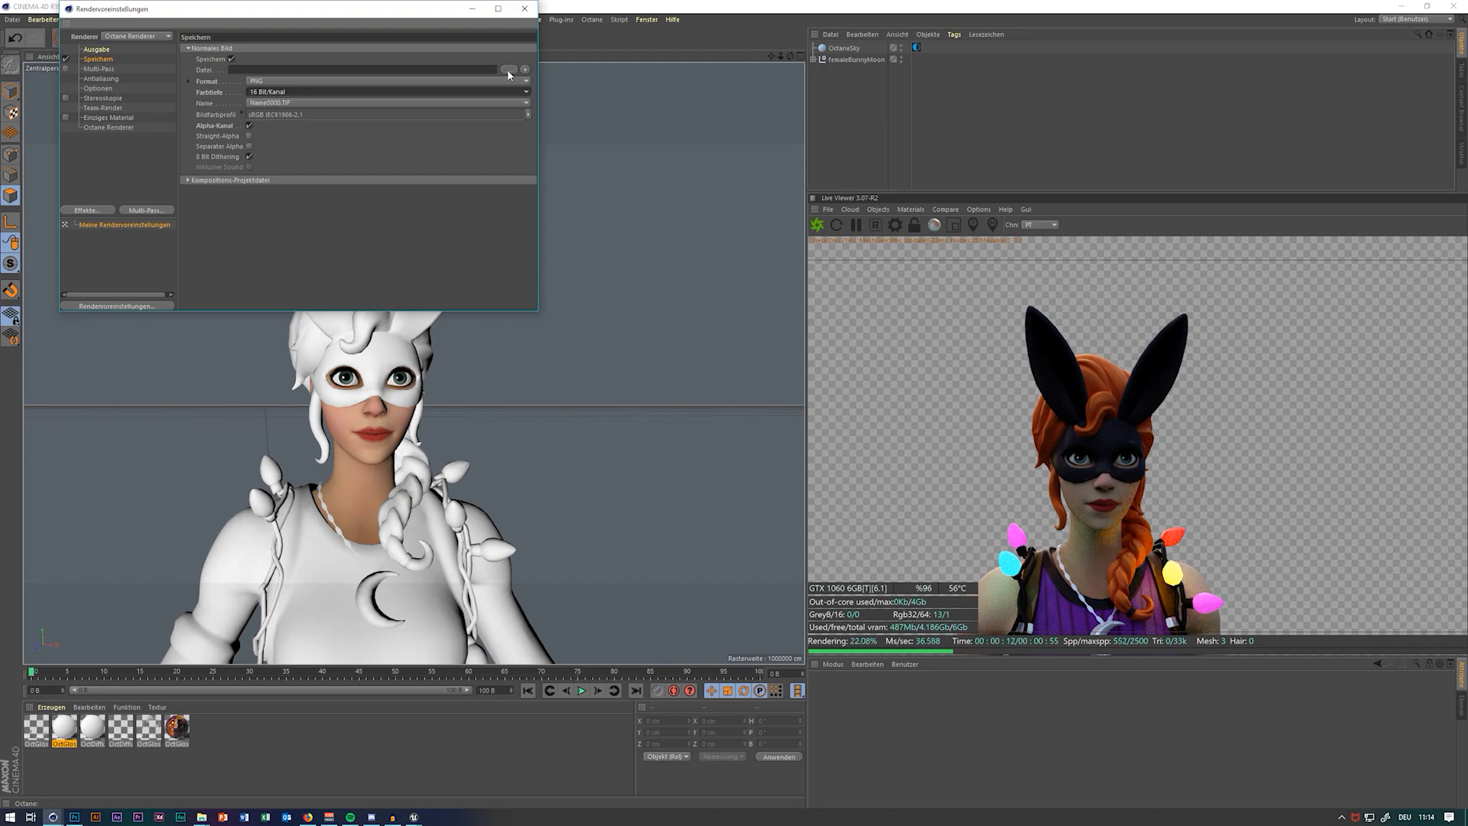
Set the output size to 3840 x 2160 pixels, check the Octane Renderer options and close the render settings
left_click(107, 50)
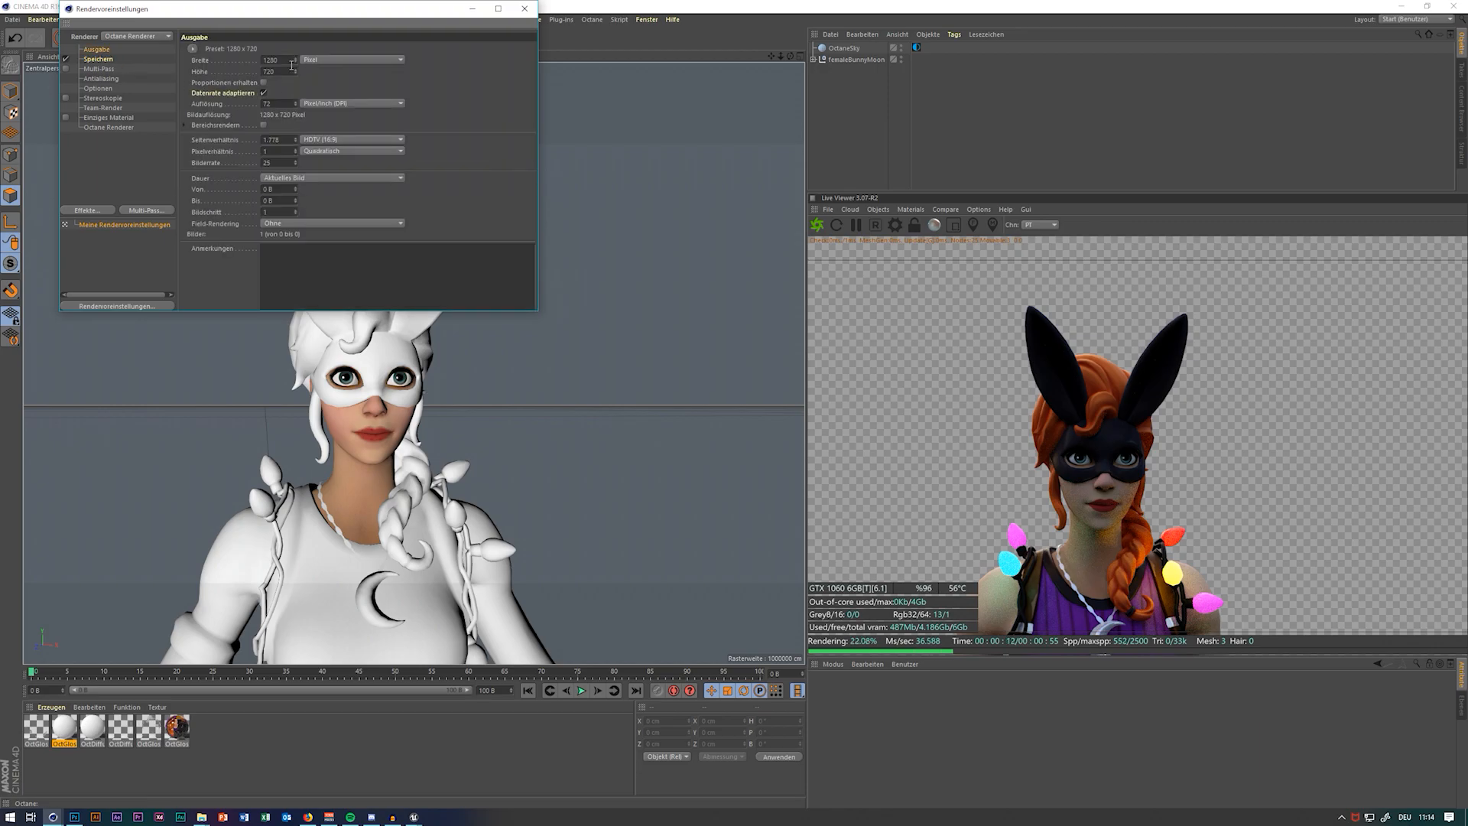
type("3840")
key("Tab")
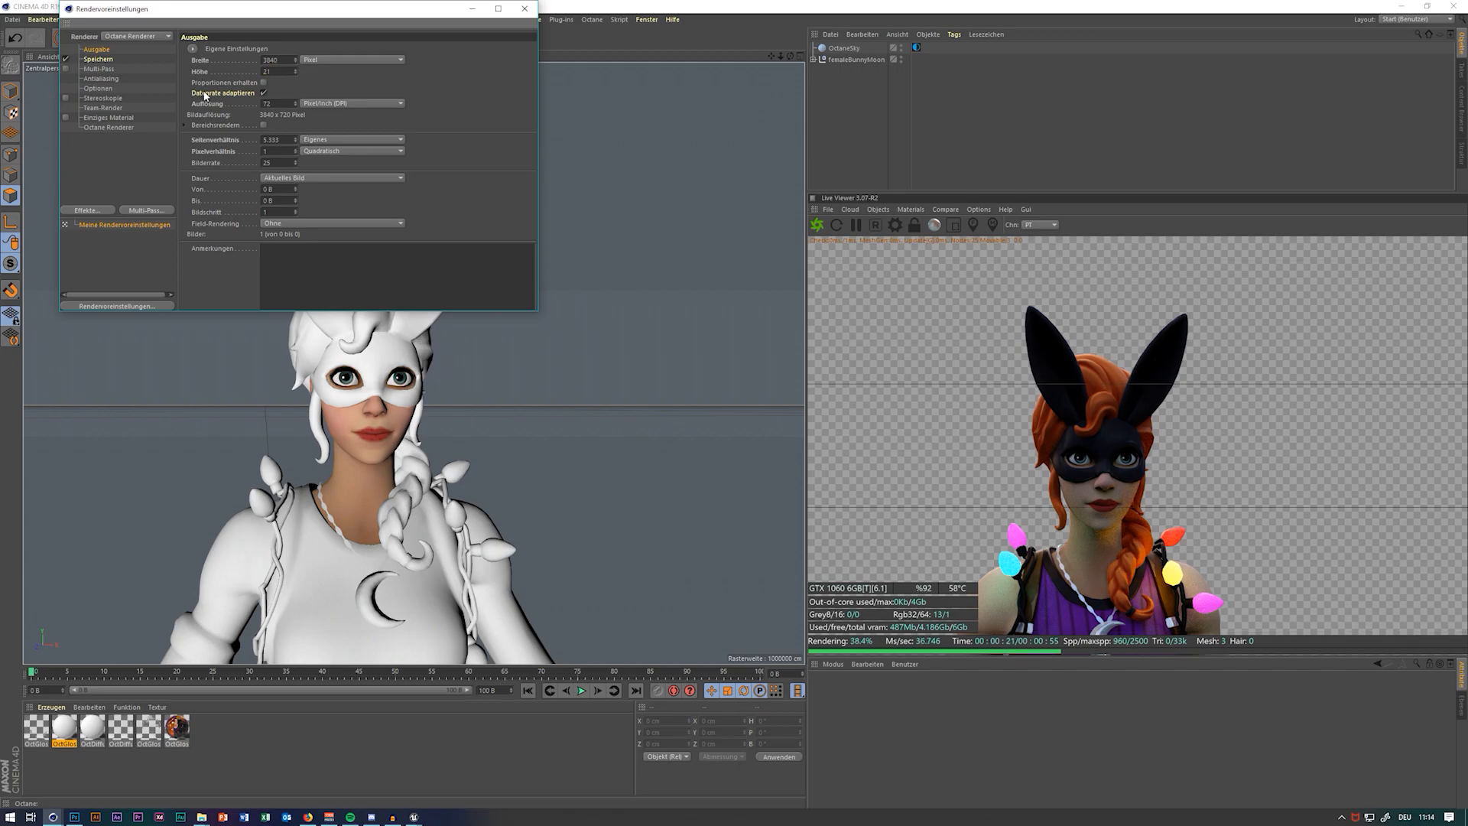
key("Return")
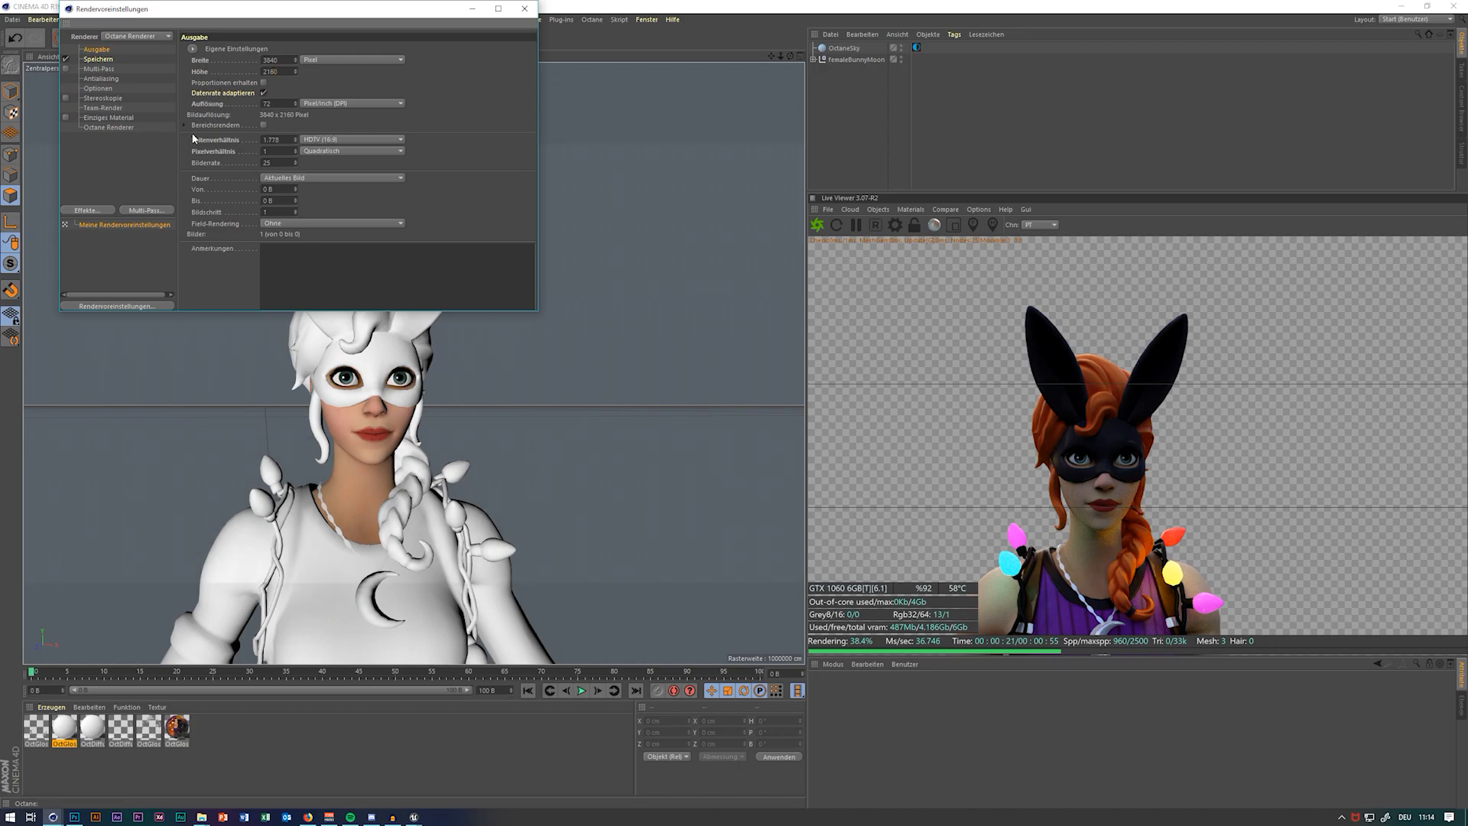
left_click(113, 128)
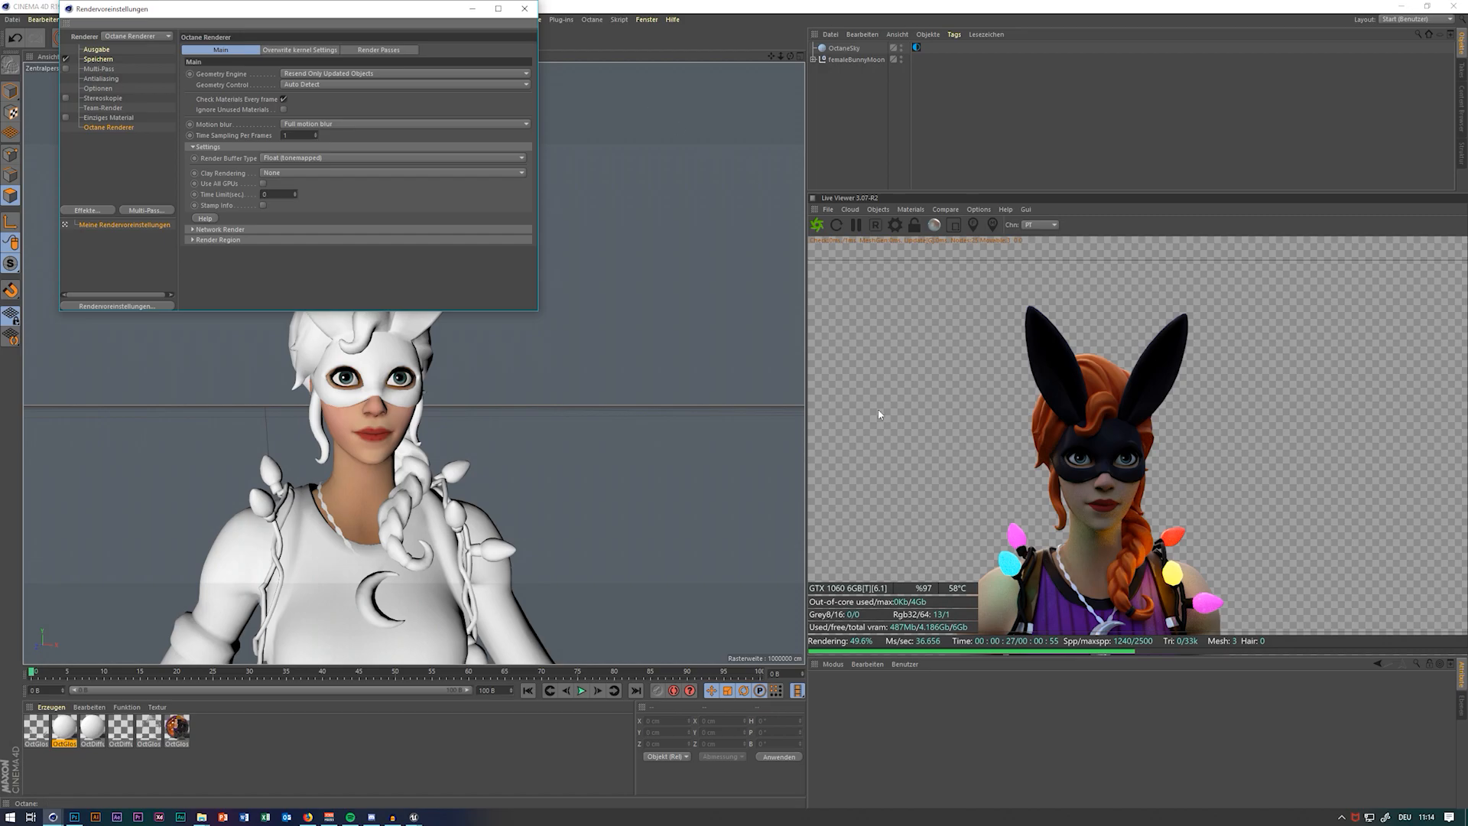
left_click(524, 8)
Expand the femaleBunnyMoon hierarchy and examine the character's render from the side and from the front
left_click_drag(791, 58, 634, 35)
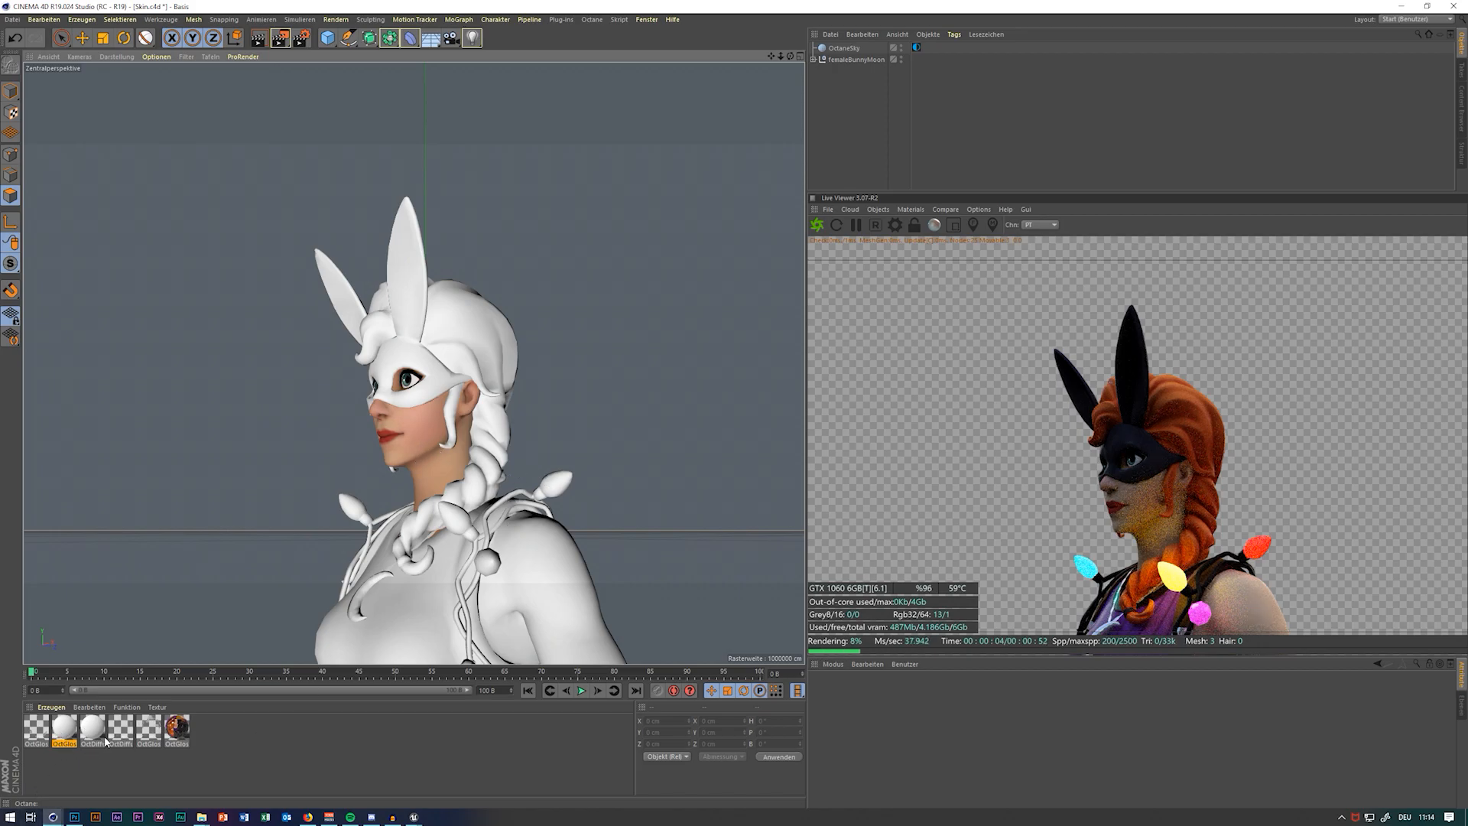
left_click(813, 59)
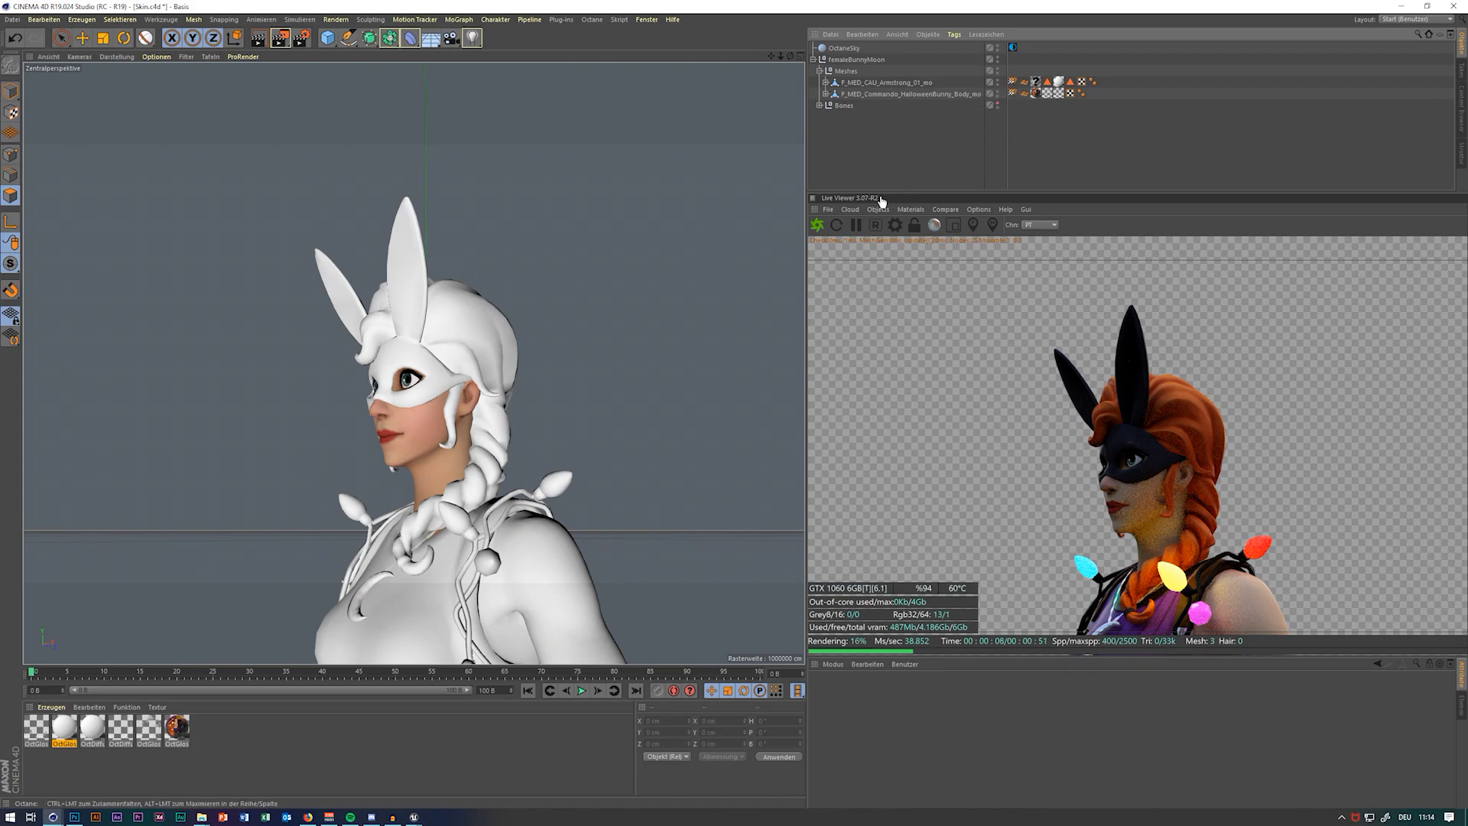
left_click_drag(790, 57, 893, 98)
left_click_drag(780, 57, 781, 27)
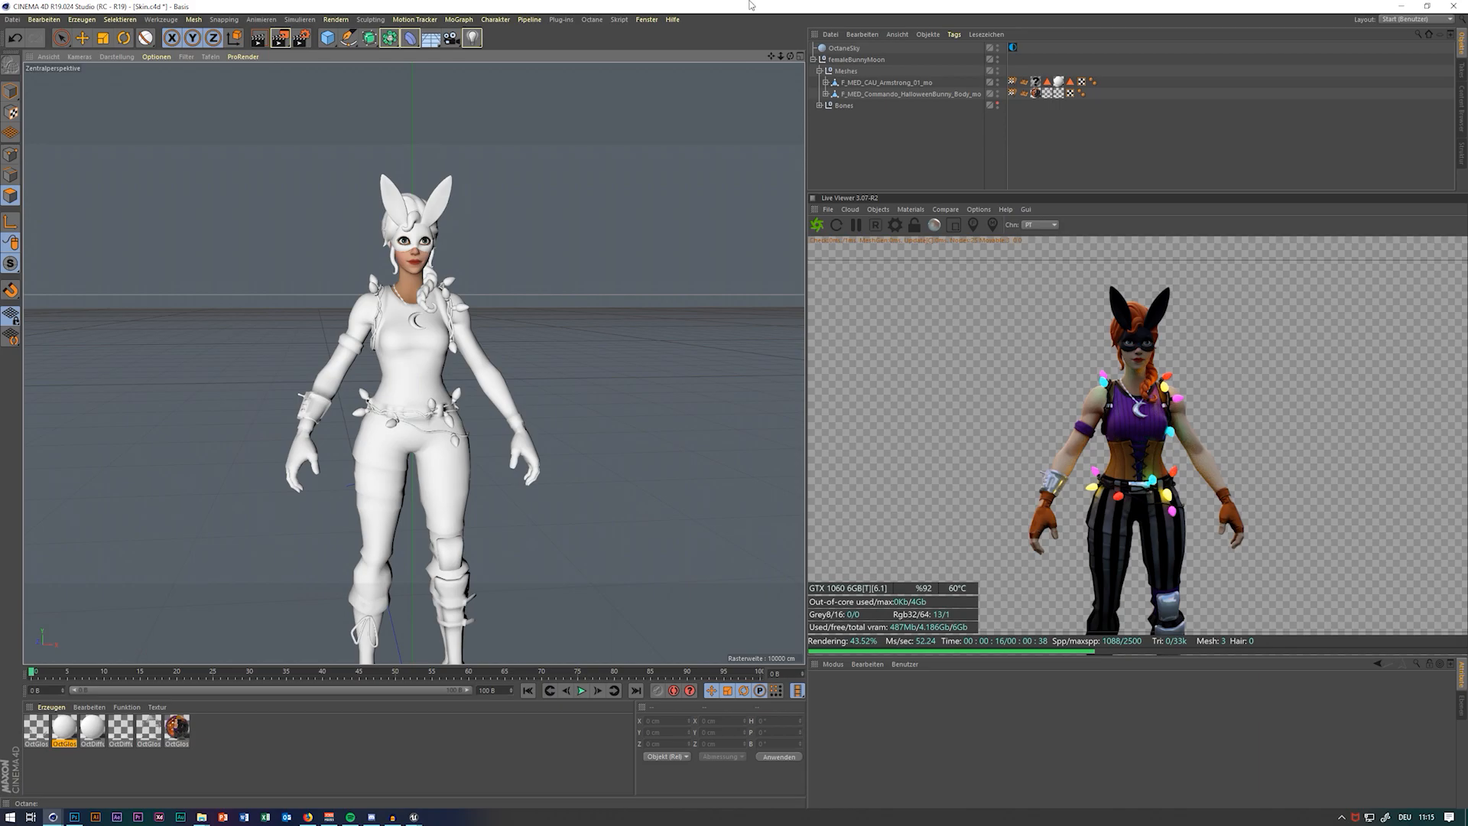
left_click(911, 210)
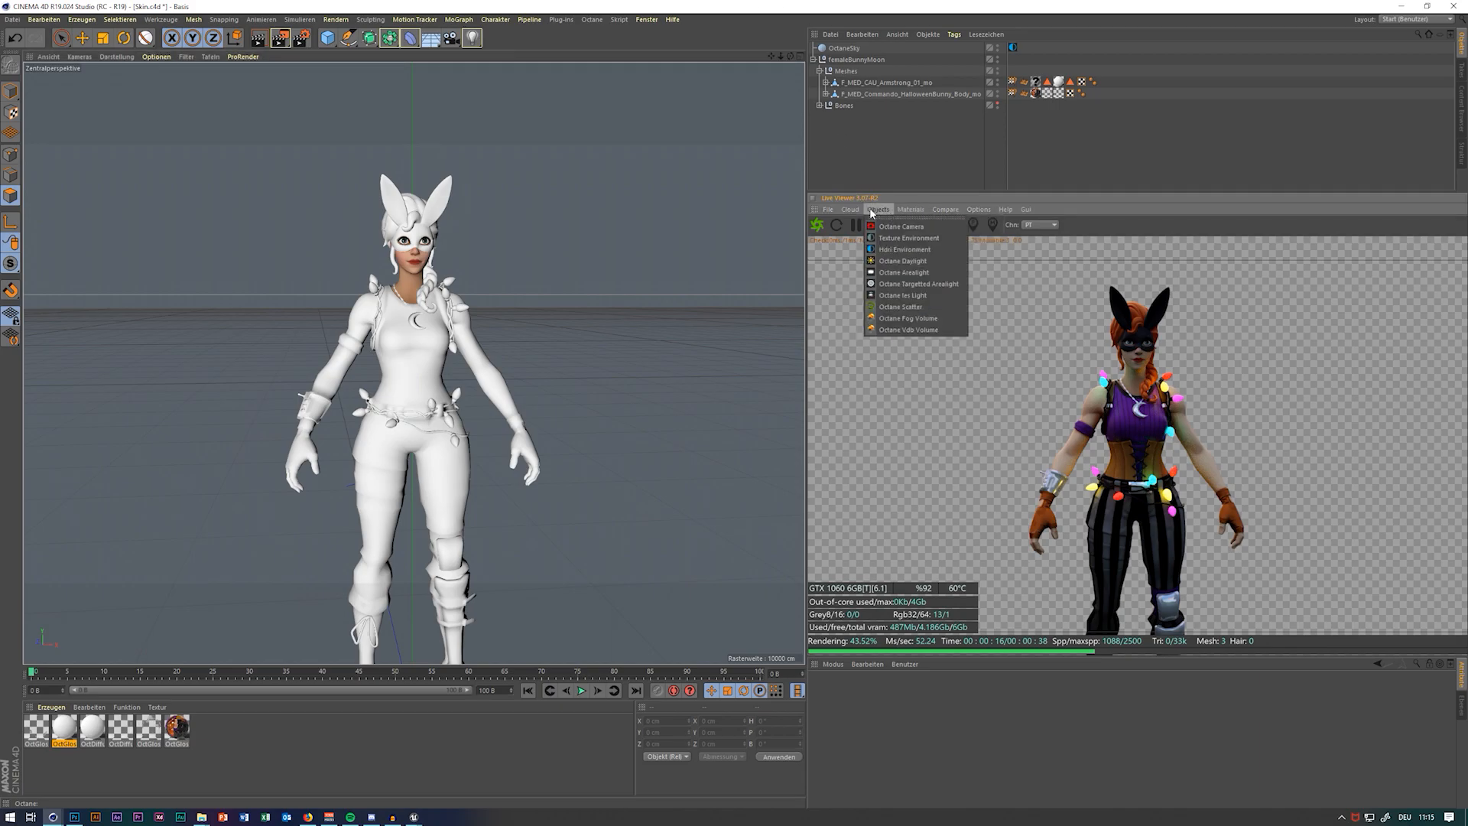
left_click(880, 154)
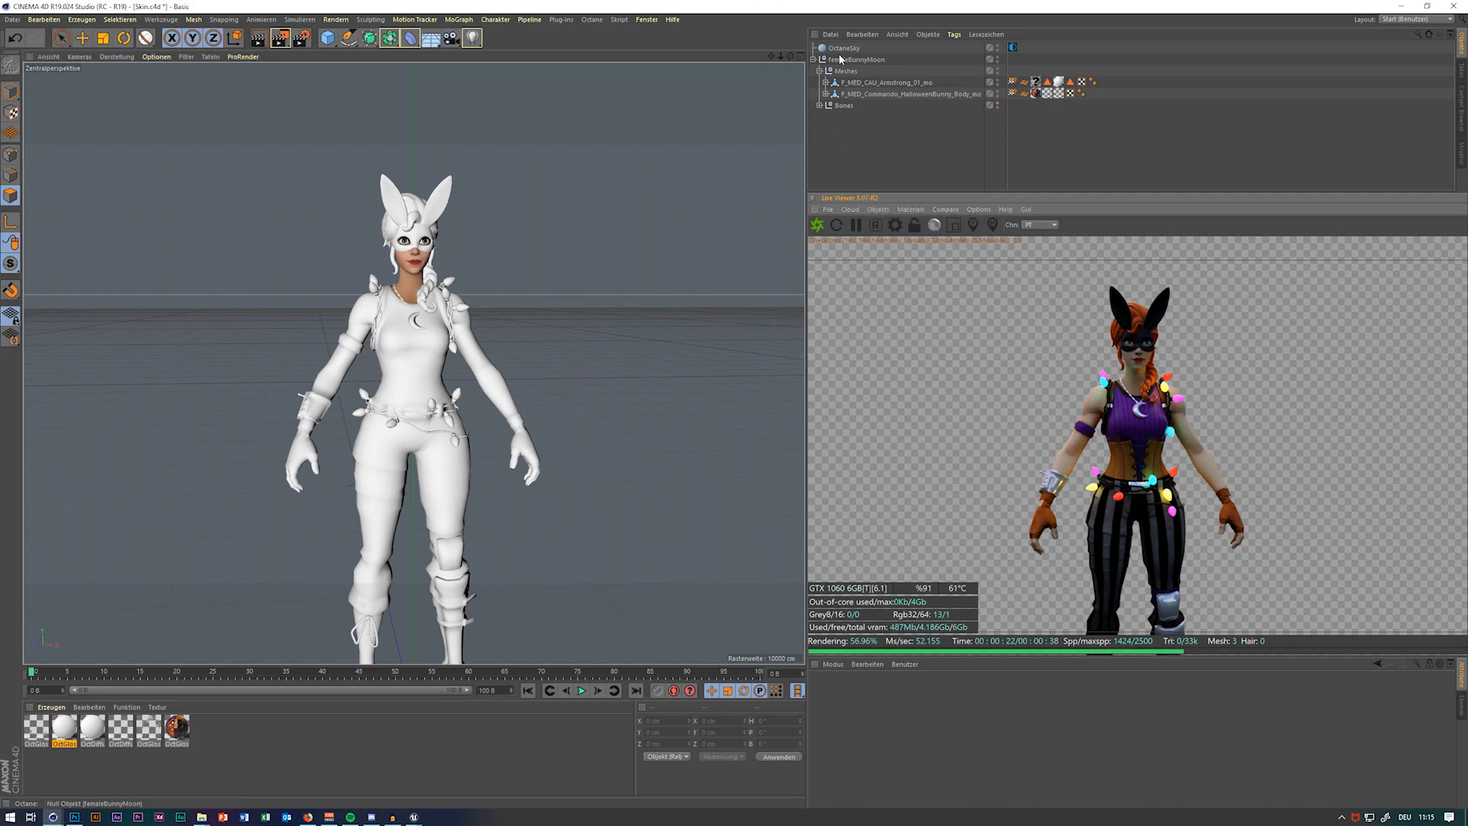
Load Sky.hdr as the OctaneSky environment texture without copying it into the project folder
left_click(846, 58)
left_click(1013, 48)
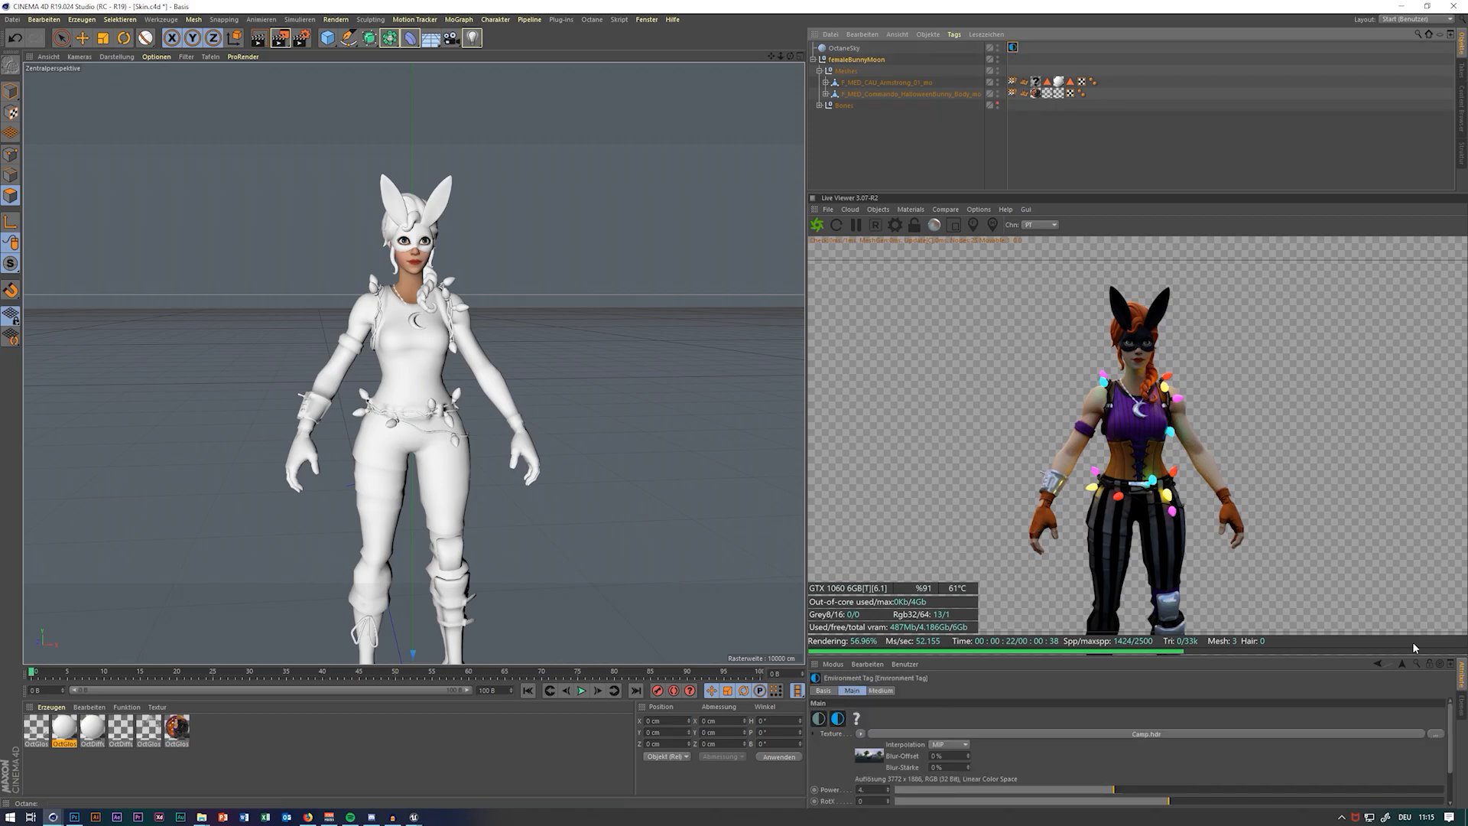
left_click(1435, 734)
left_click(233, 146)
left_click(508, 372)
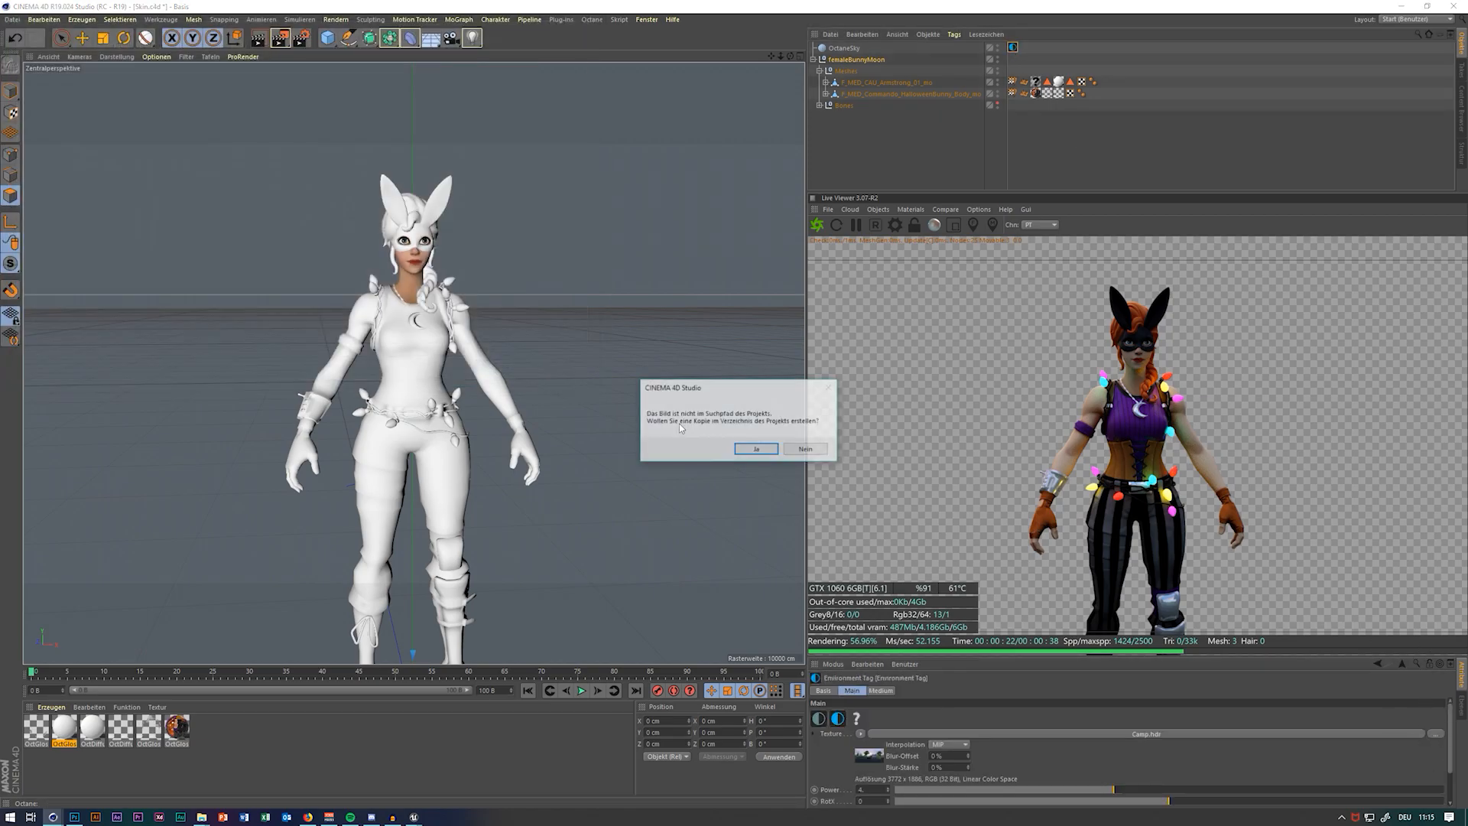
left_click(805, 449)
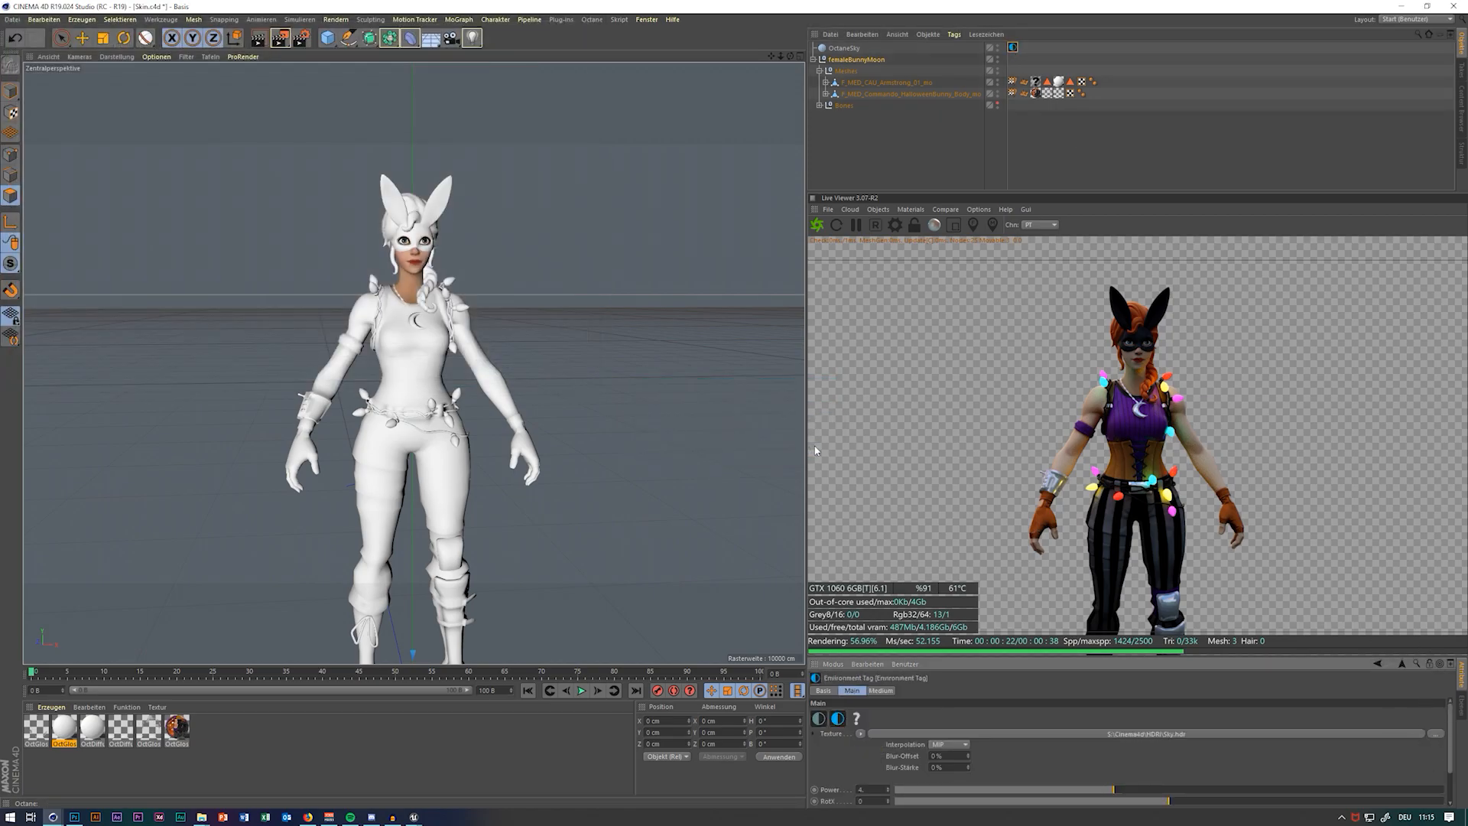
Load TomatoTown.hdr as the environment texture without copying it into the project, and lower the environment power to about 2.24
left_click(1435, 734)
left_click(218, 153)
left_click(508, 373)
left_click(802, 449)
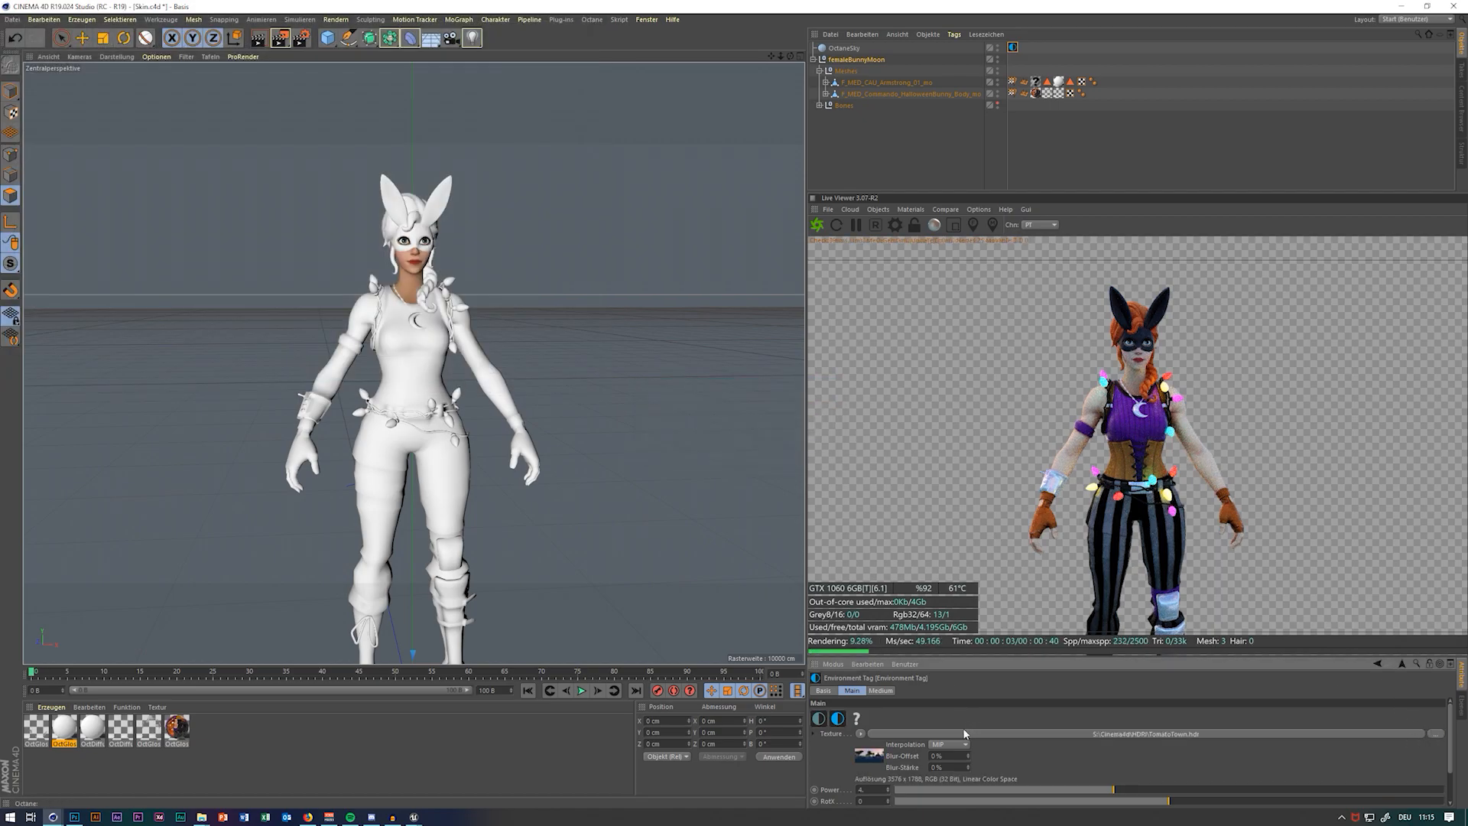
left_click_drag(1113, 790, 1016, 792)
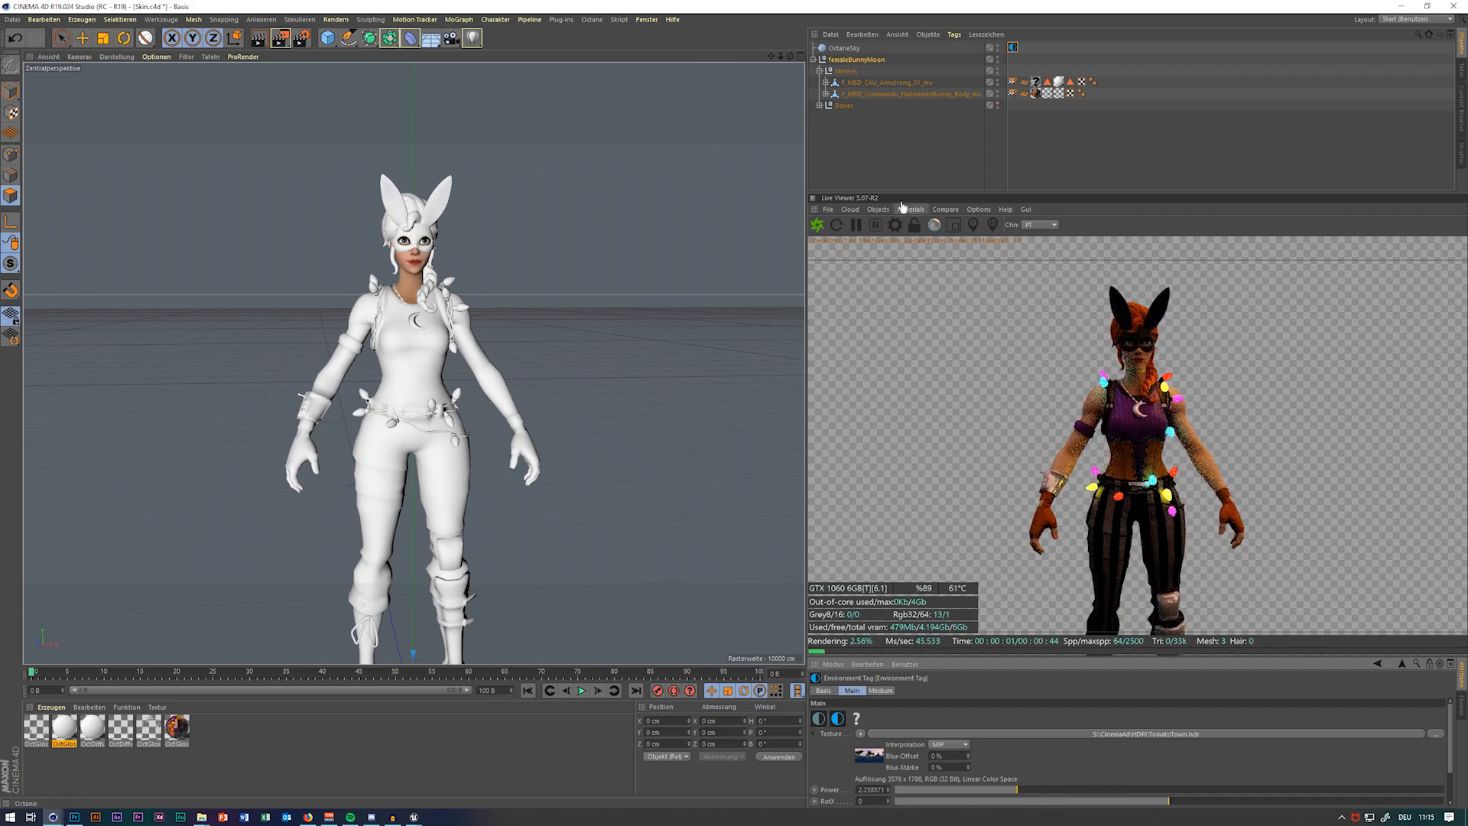
Add an Octane Arealight and a camera to the scene, and look through the new camera
left_click(903, 206)
mouse_move(878, 208)
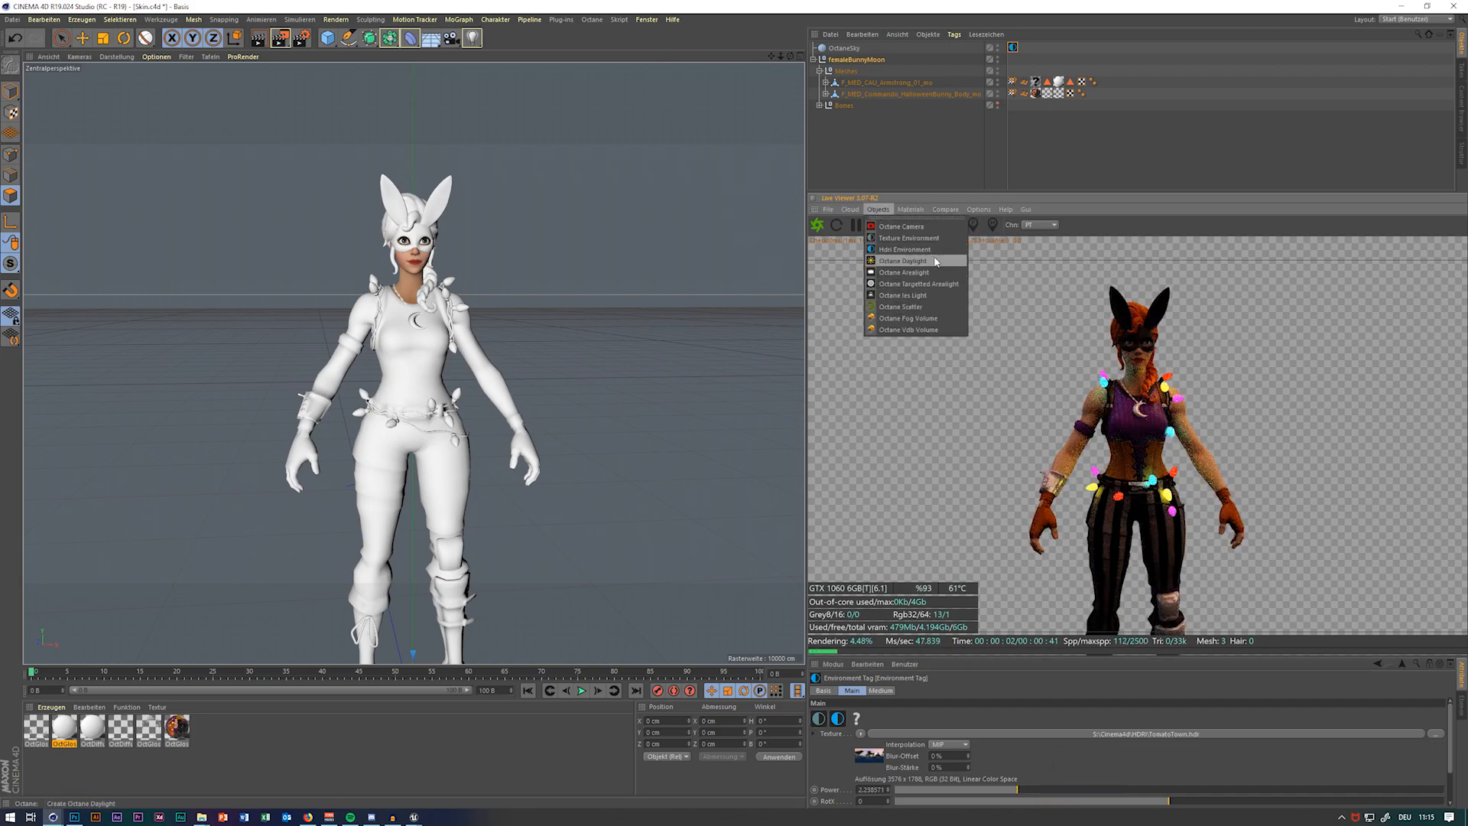
left_click(939, 273)
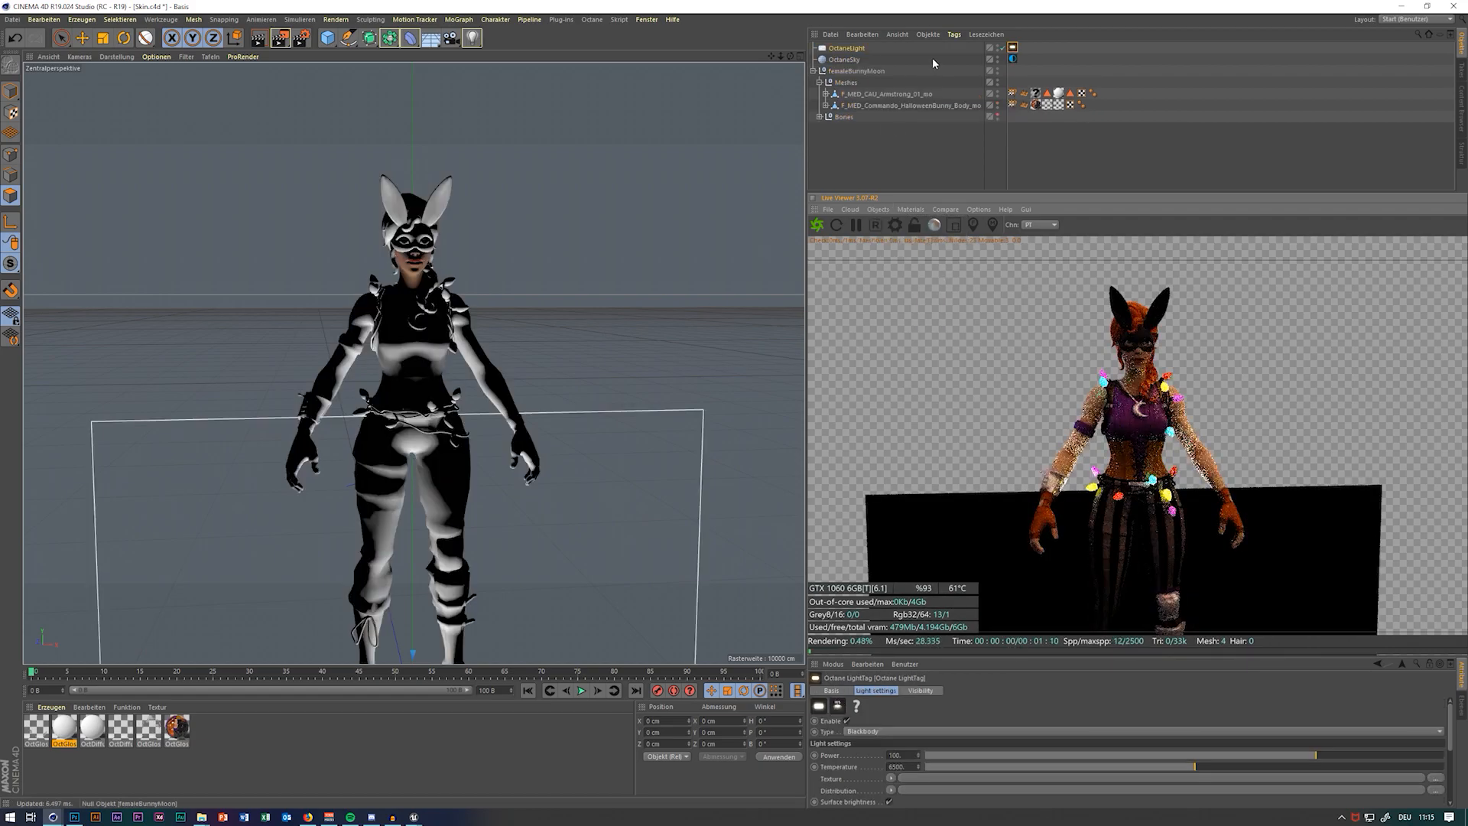
left_click(451, 37)
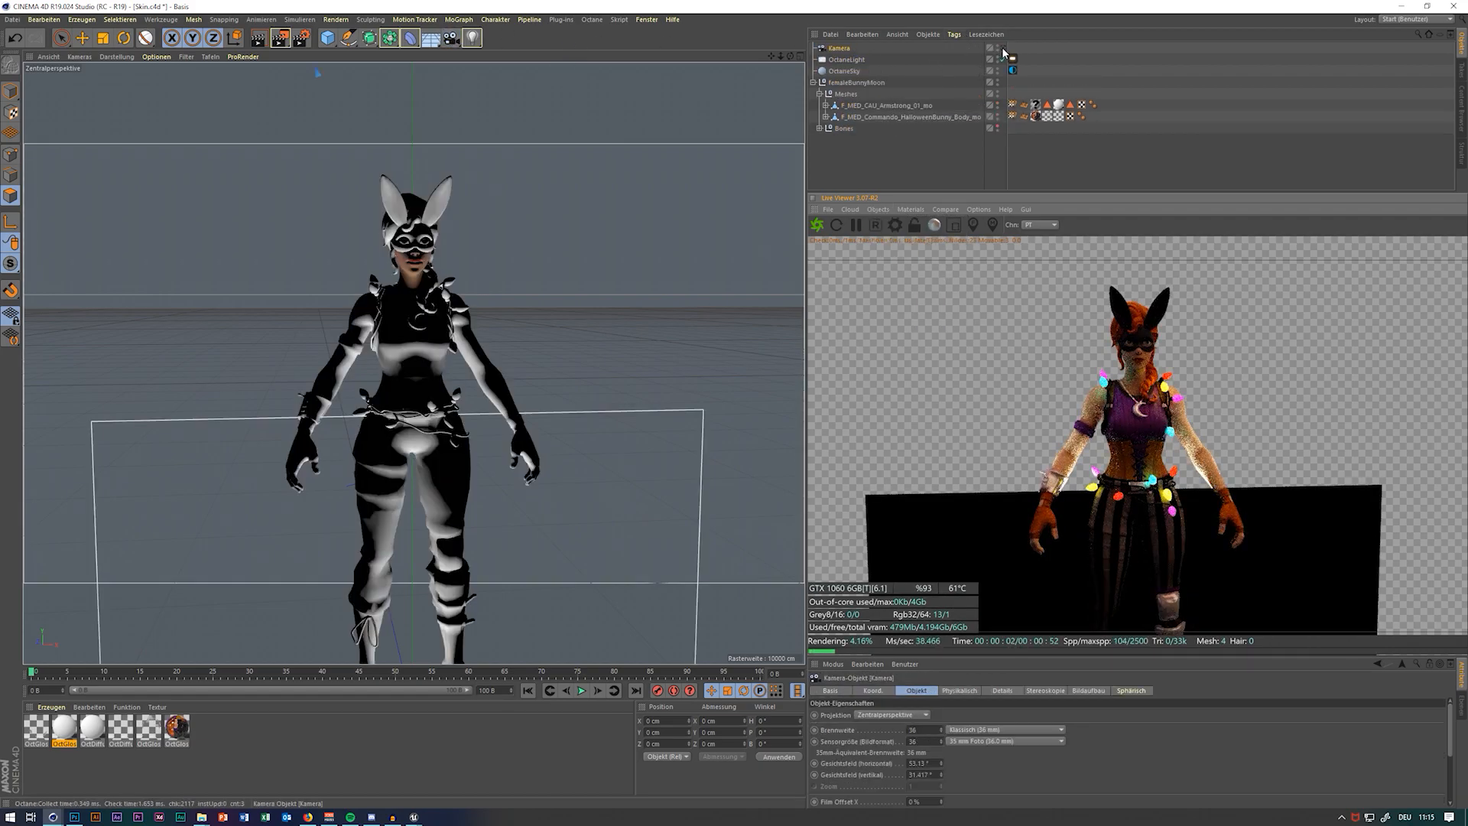
left_click(1002, 48)
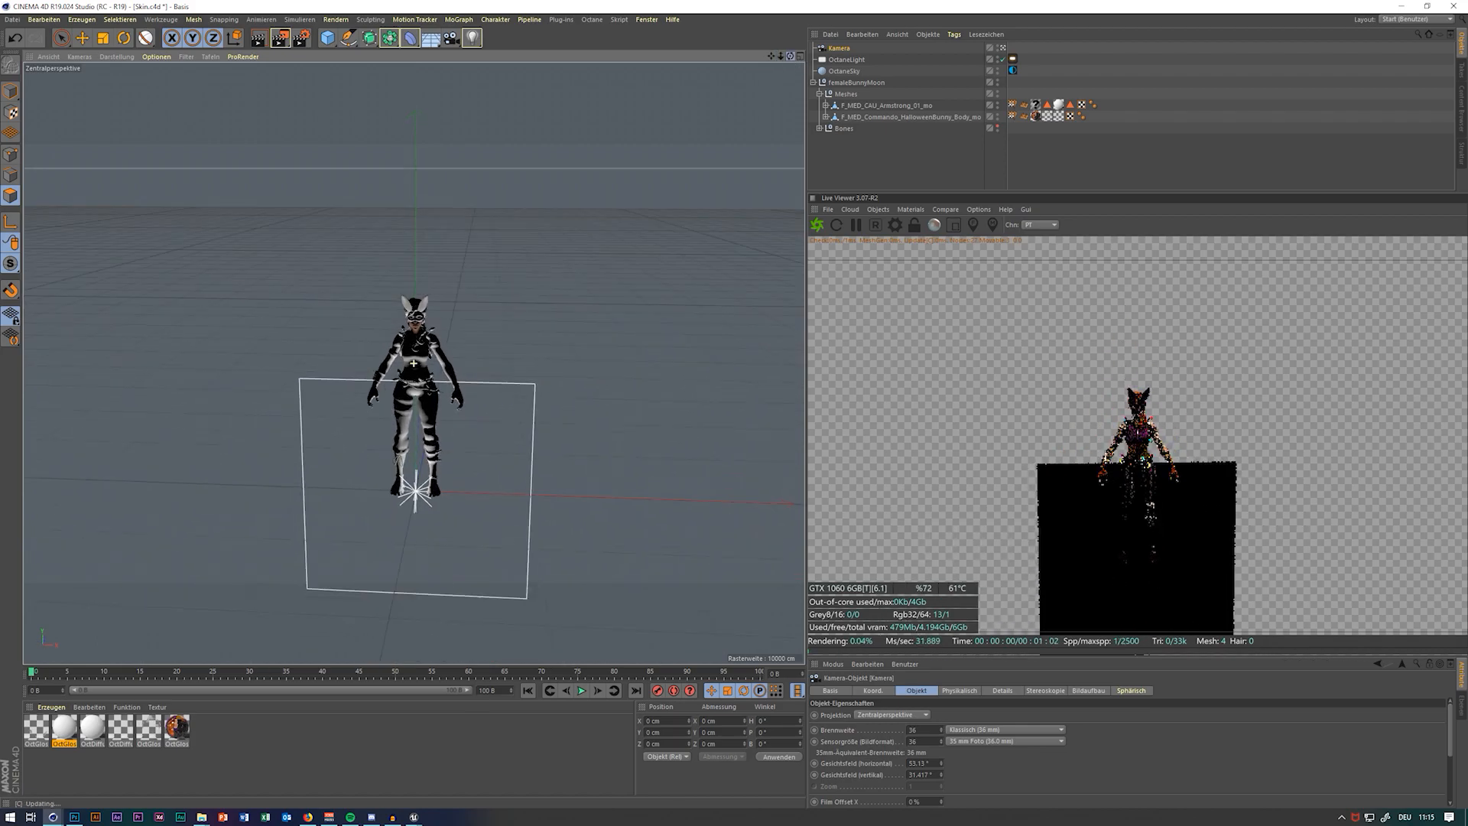
Move the OctaneLight out in front of the character at floor level and scale it down to a small panel
left_click_drag(790, 56, 707, 90)
left_click(837, 60)
key("r")
key("e")
left_click_drag(443, 500, 450, 604)
key("r")
key("ctrl+z")
key("t")
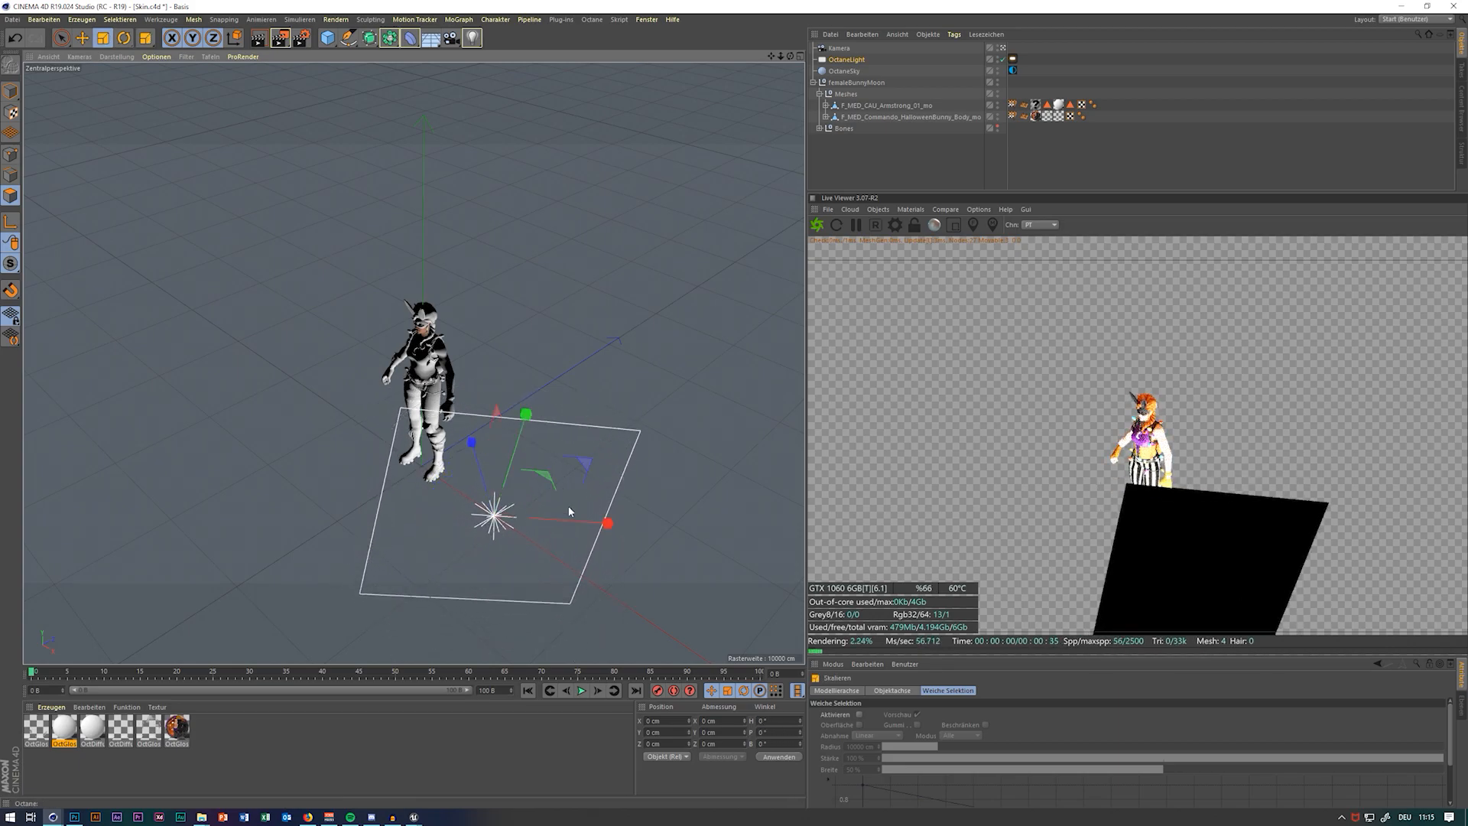
left_click_drag(618, 435, 427, 575)
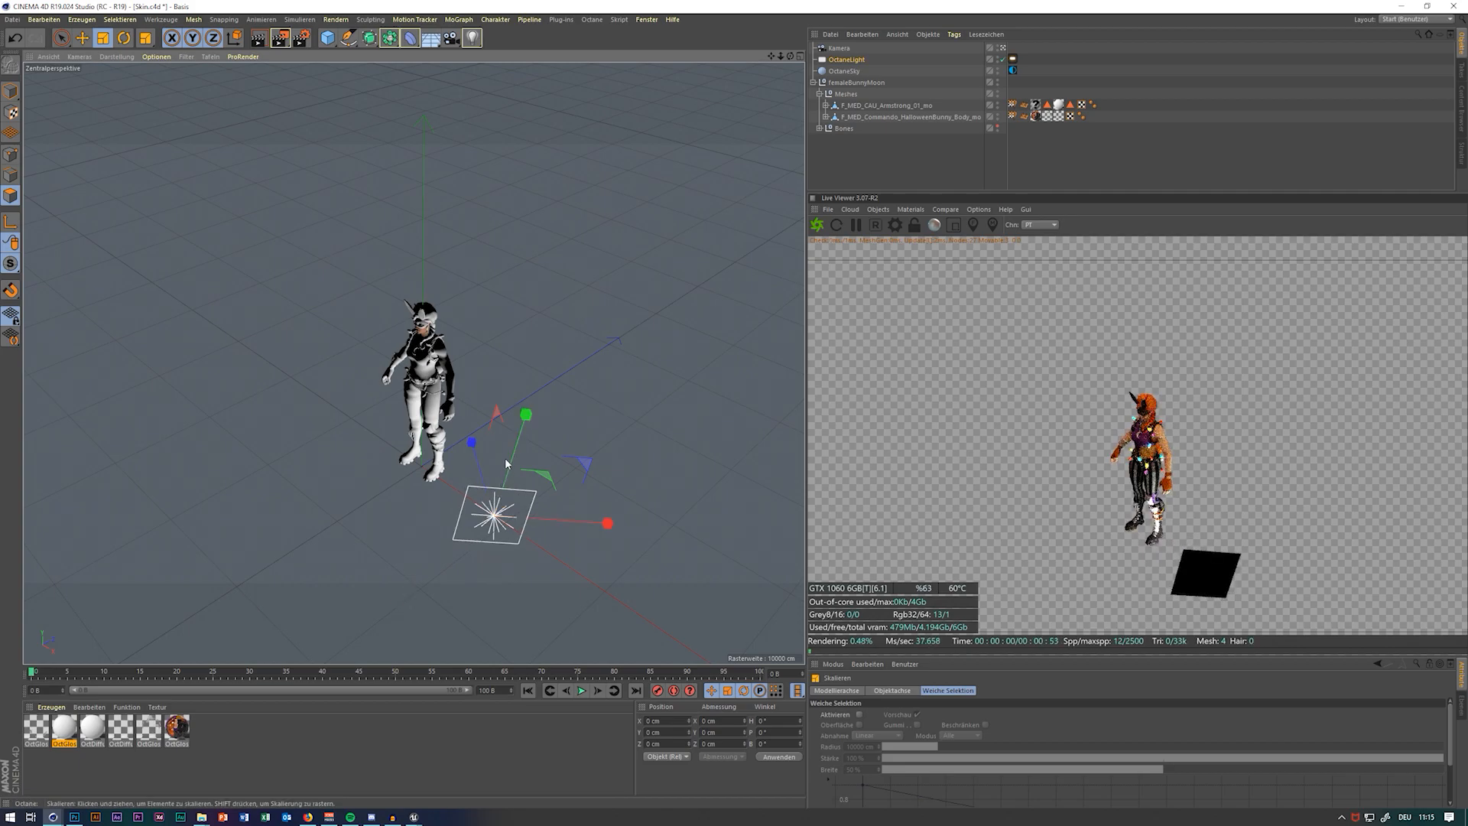
Raise the scaled-down OctaneLight and shift it until it sits just above the character's head
key("e")
left_click_drag(533, 426, 564, 328)
left_click_drag(790, 56, 1132, 72)
left_click_drag(308, 309, 386, 308)
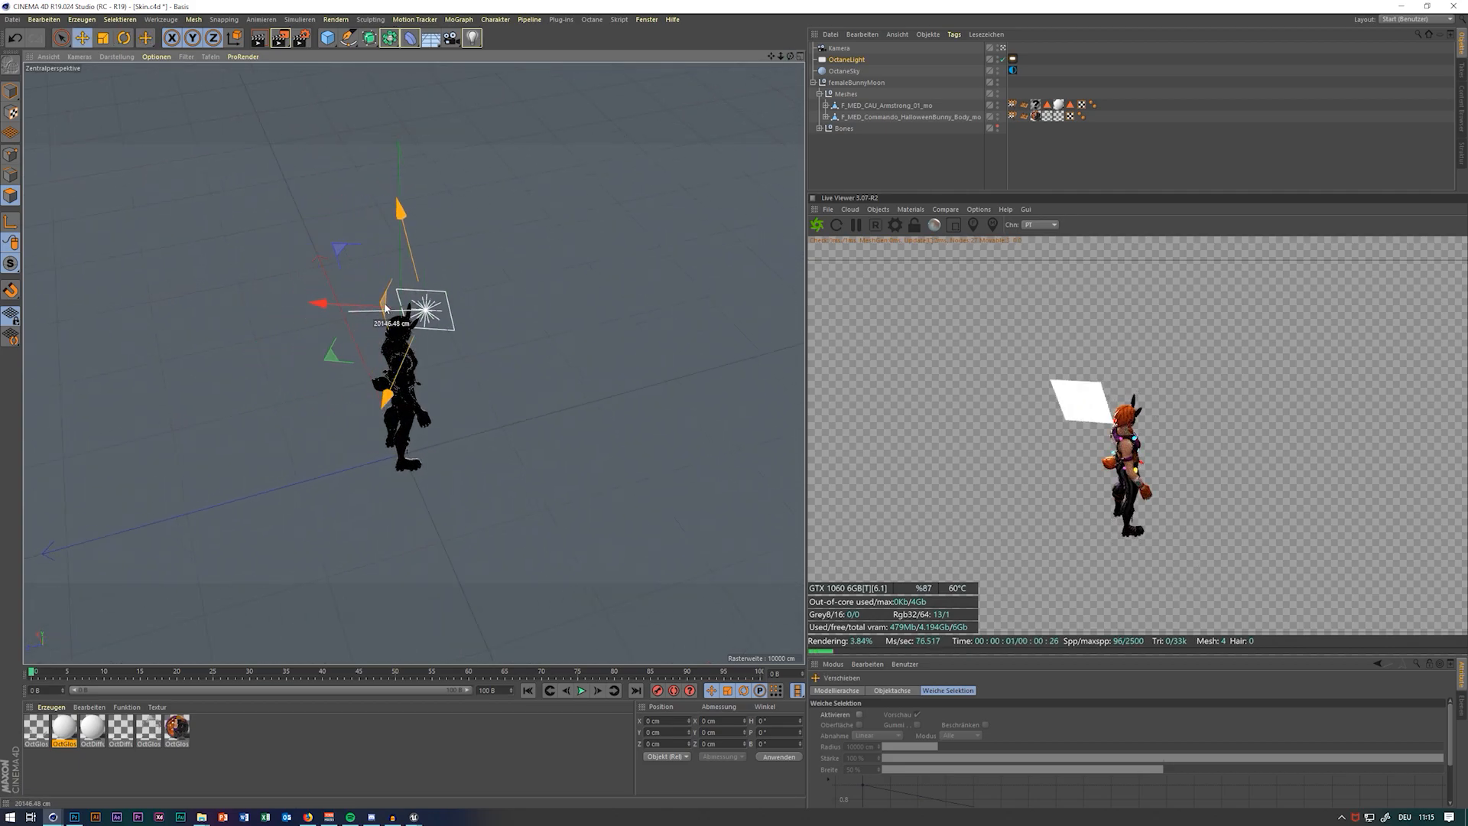
left_click_drag(406, 228, 391, 166)
mouse_move(386, 300)
left_mouse_down()
mouse_move(377, 326)
mouse_move(374, 277)
left_mouse_up()
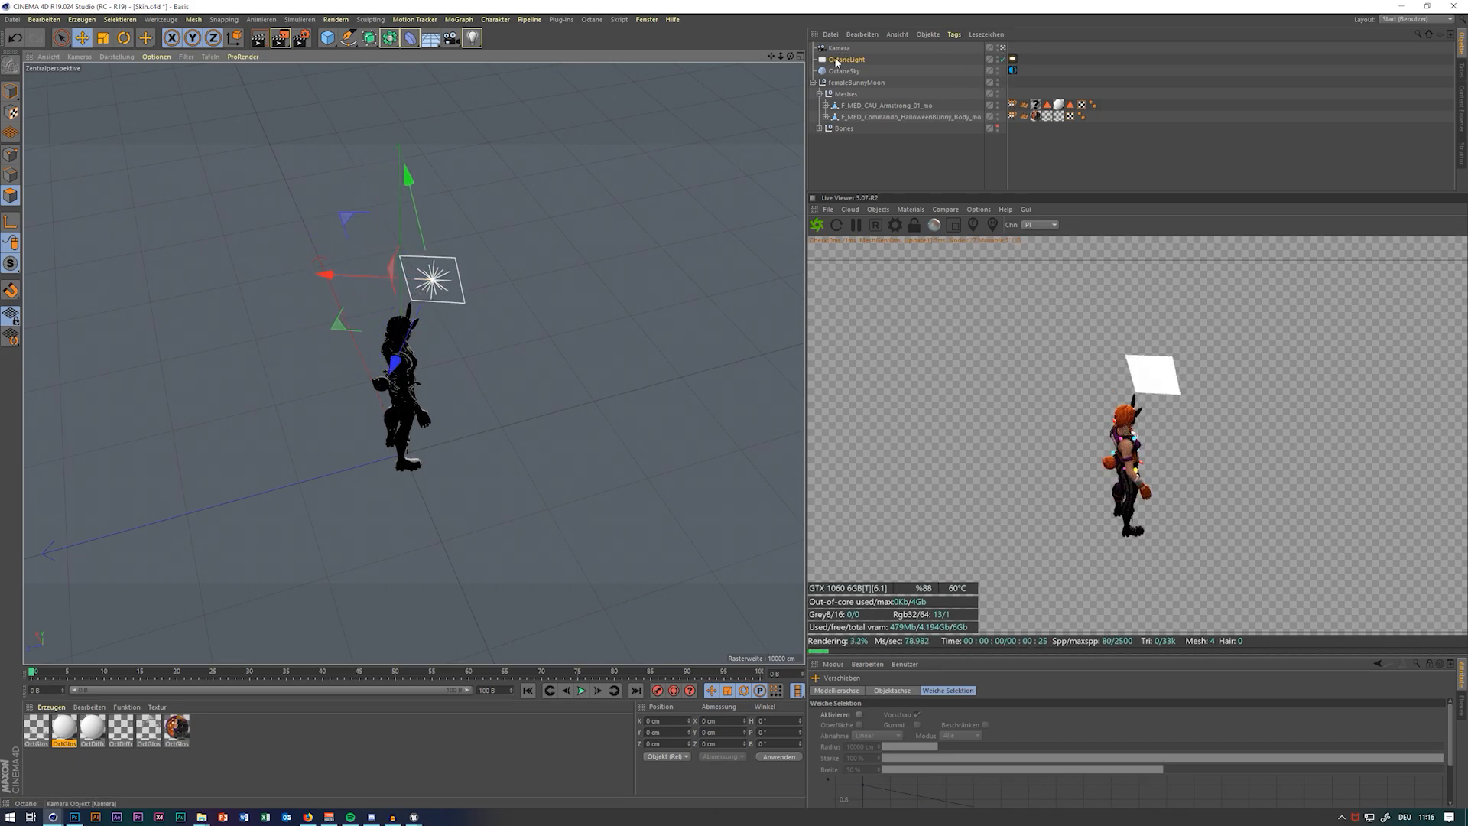
Delete the camera and the OctaneLight from the scene
key("Delete")
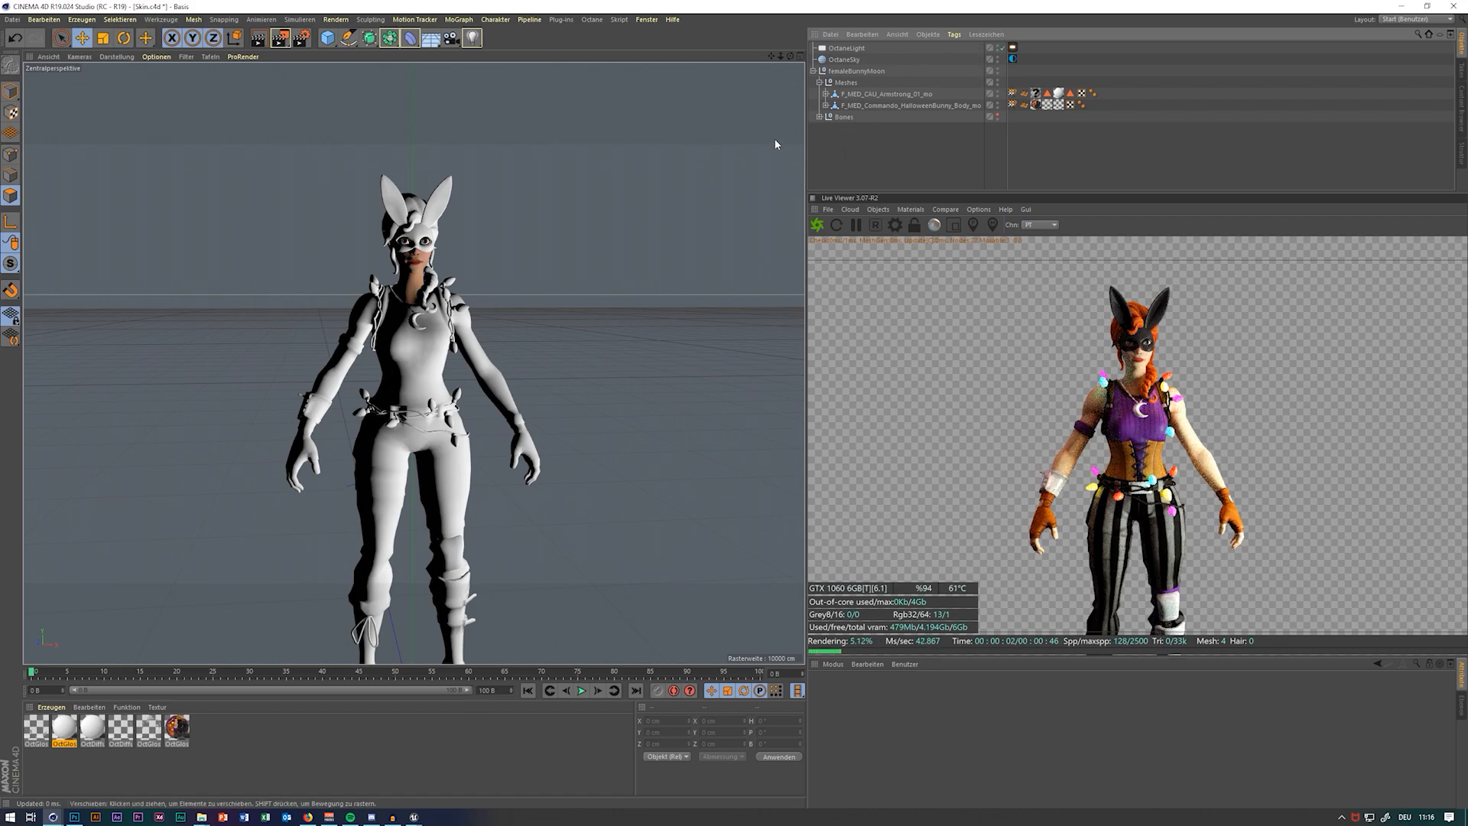
left_click(845, 48)
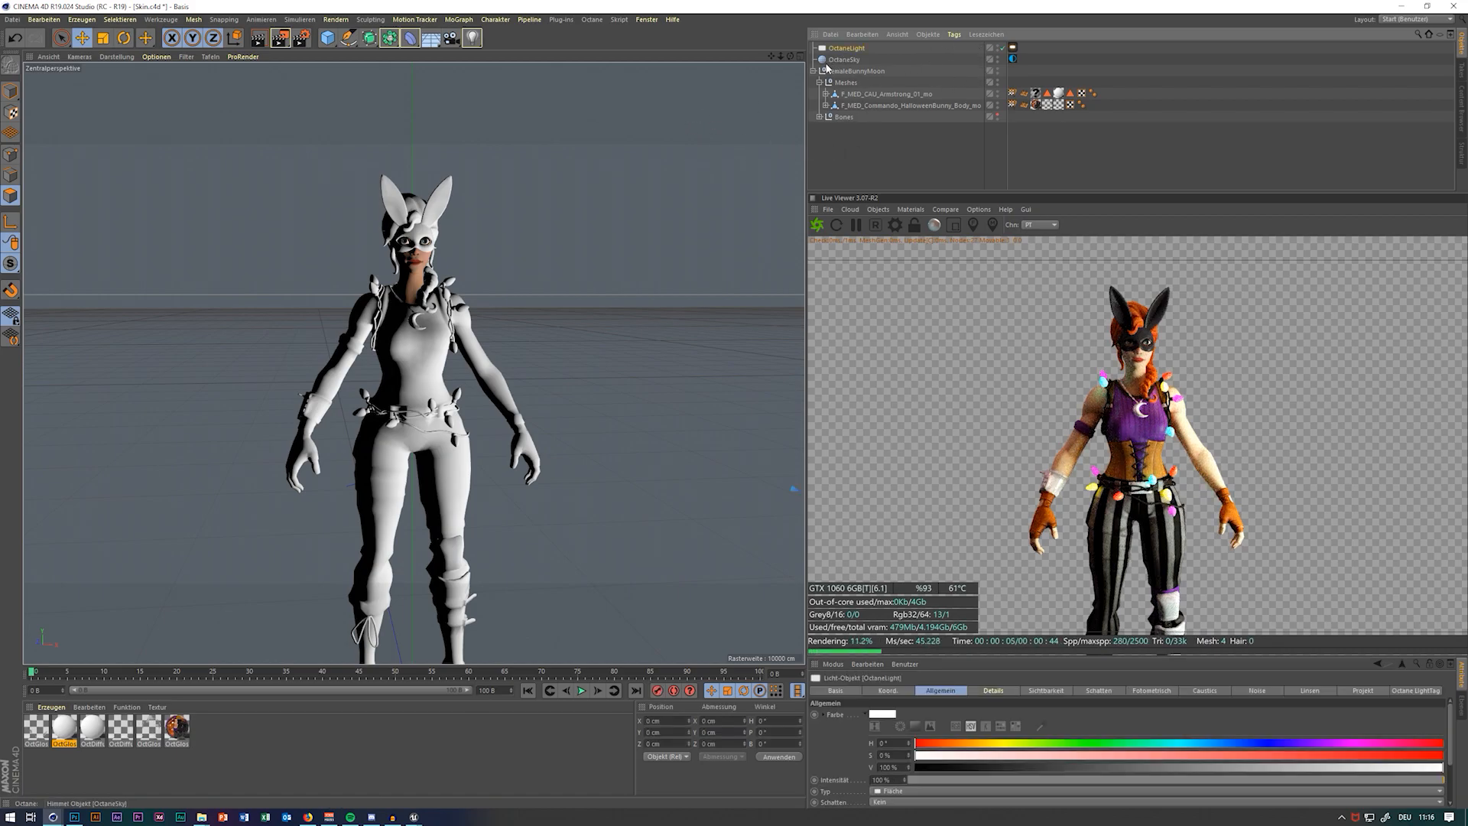
key("Delete")
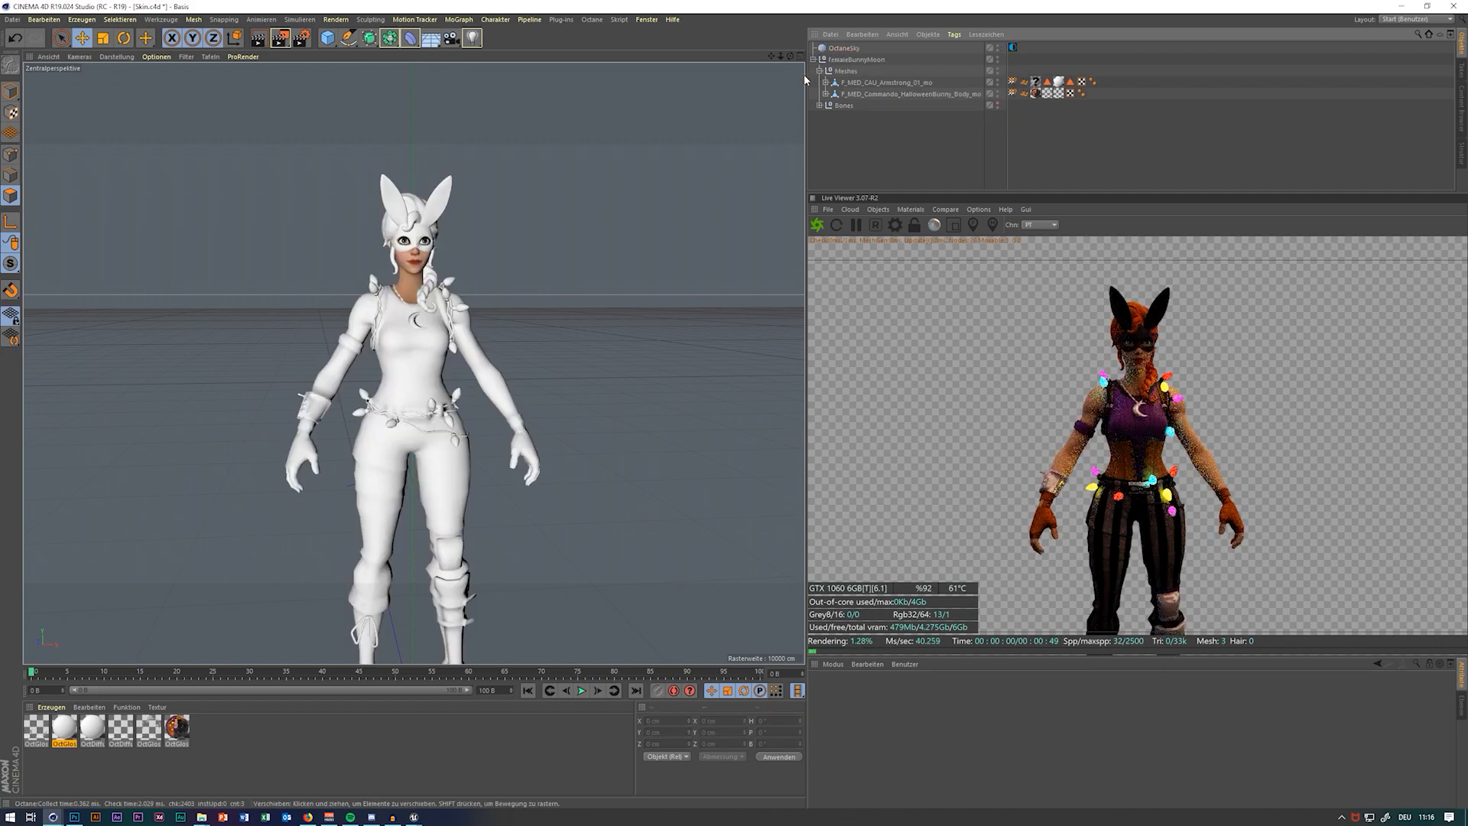